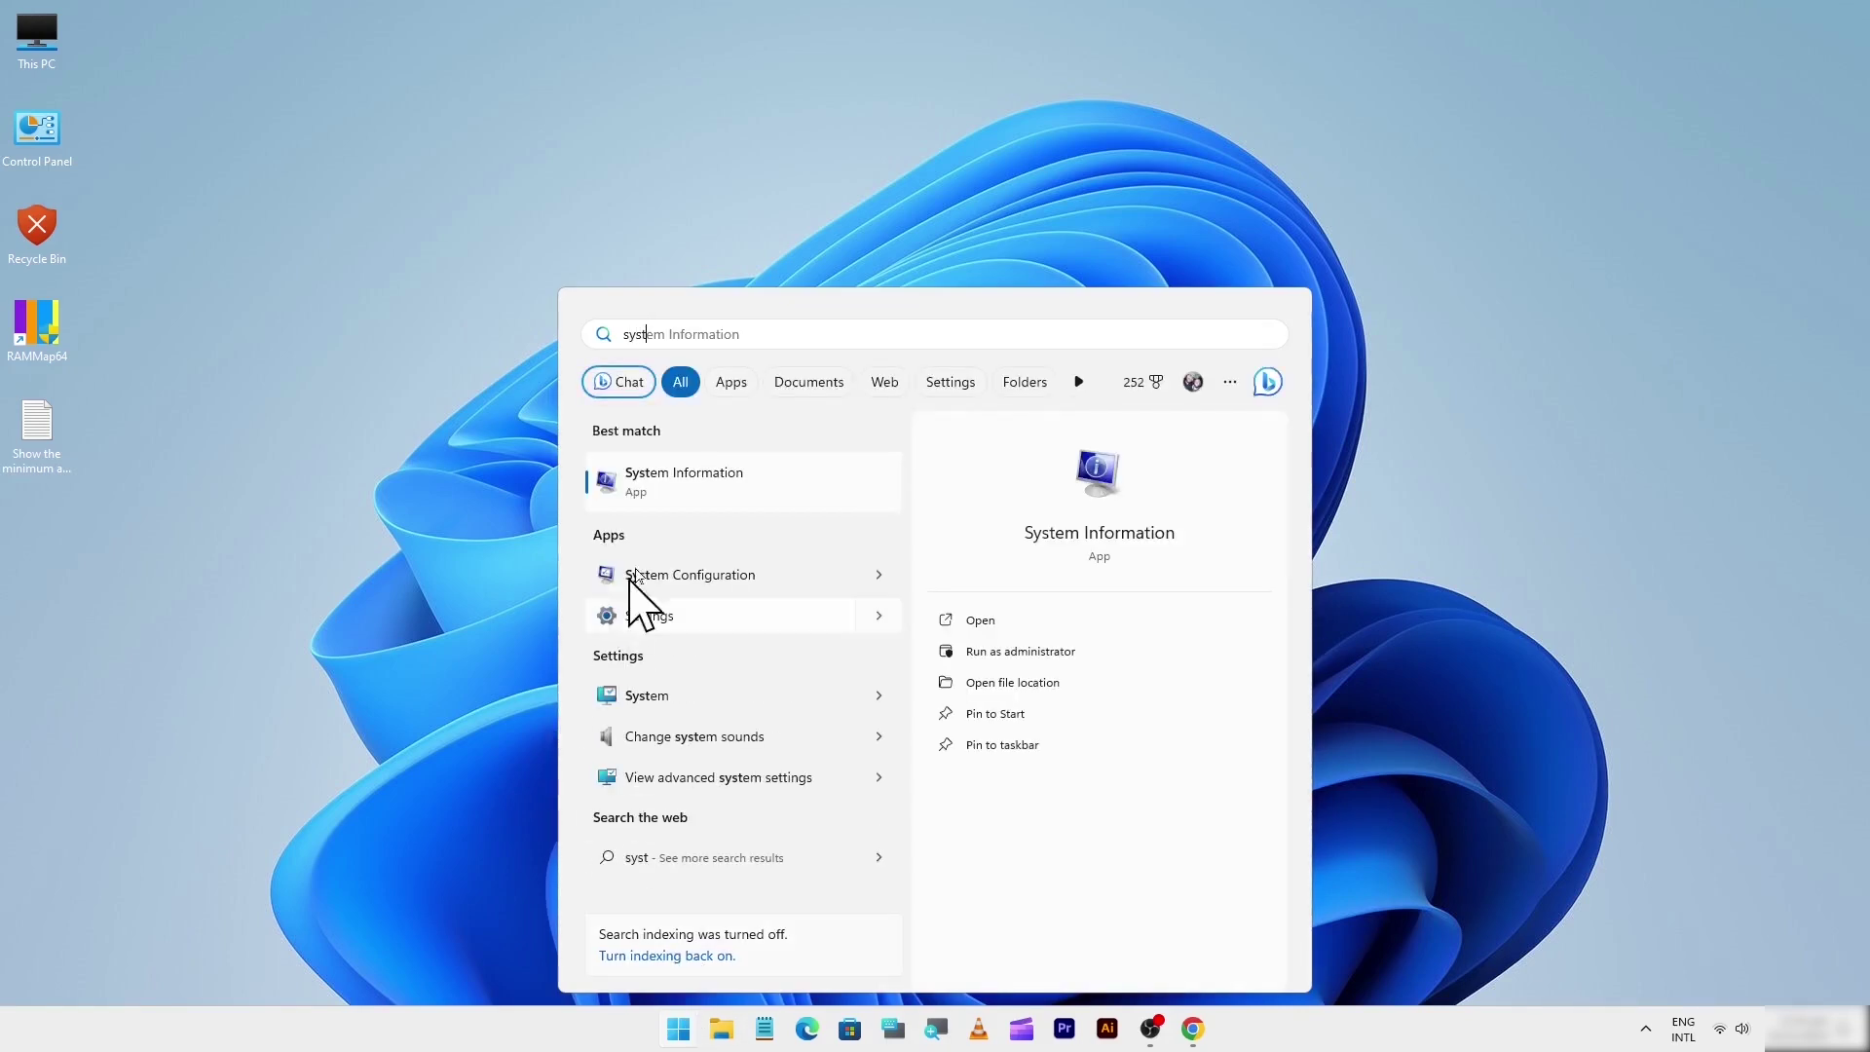
Step: Open the System Information app from the search results
{"action": "left_click", "coordinate": [676, 487]}
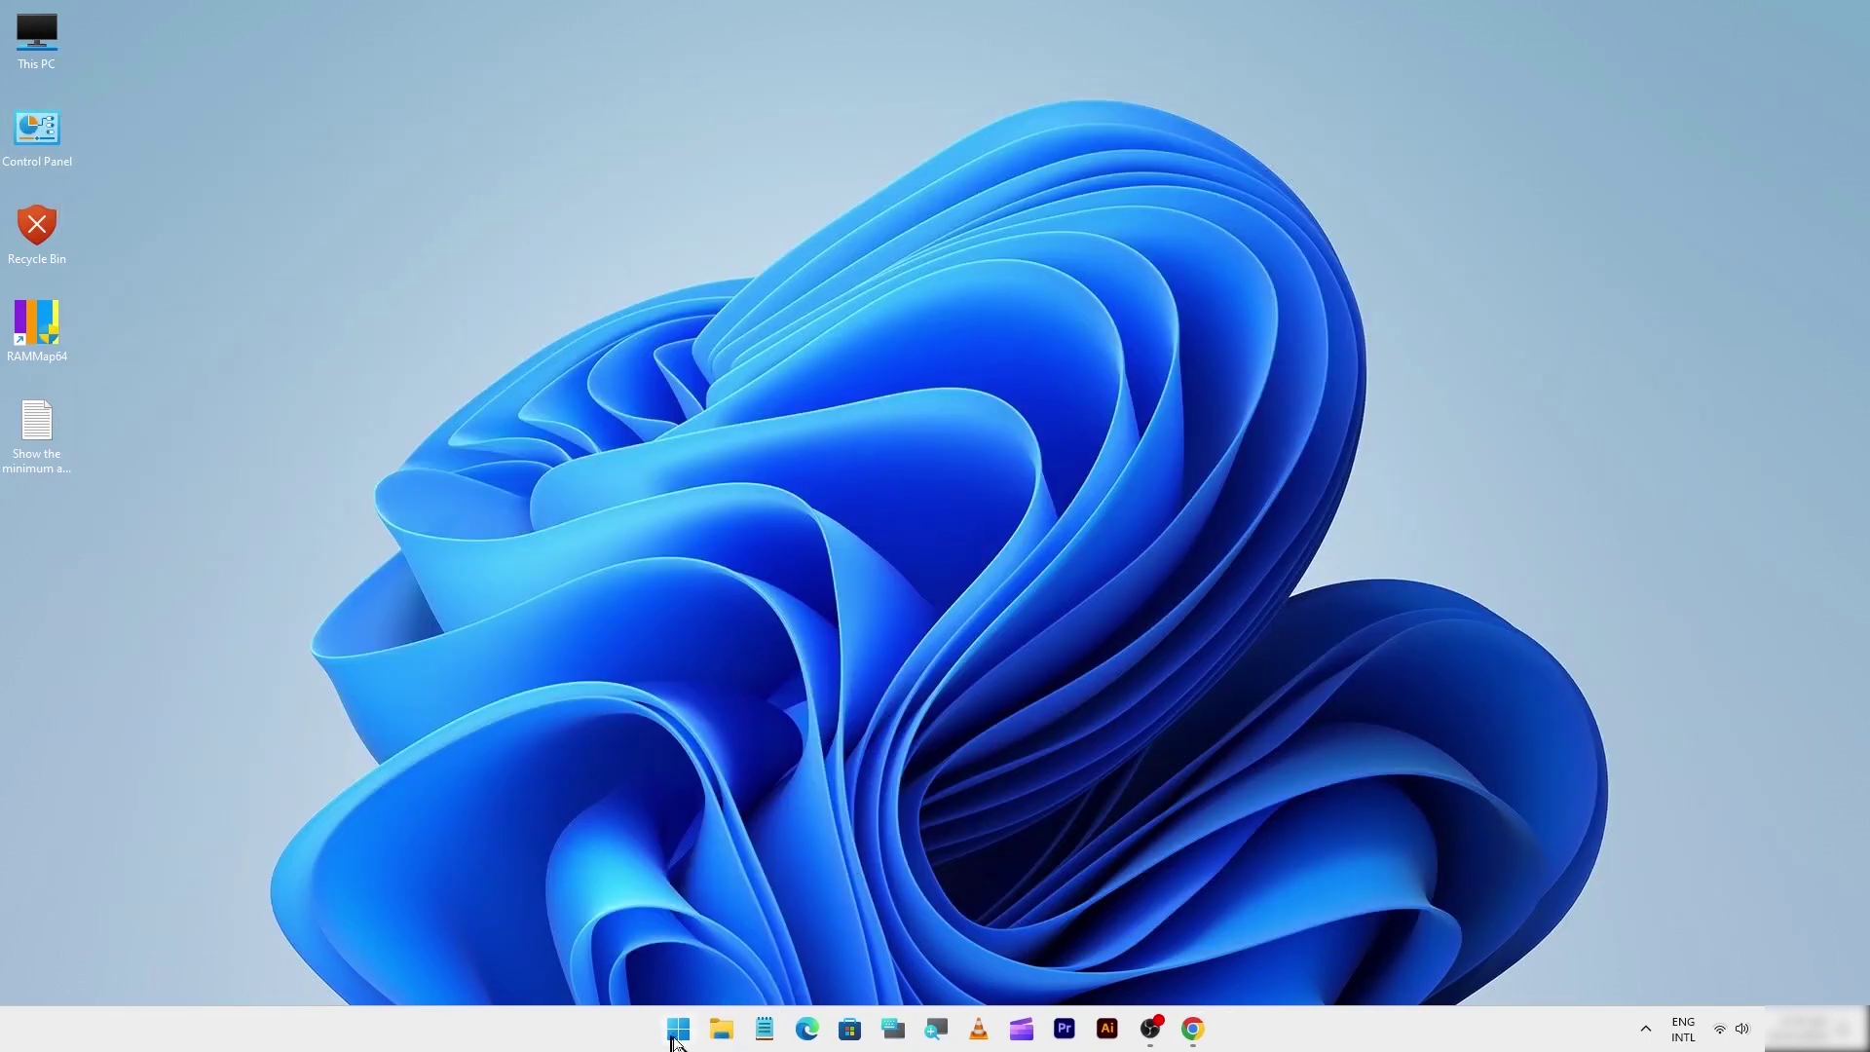
Step: Open the Windows Update settings and check for updates
{"action": "left_click", "coordinate": [678, 1034]}
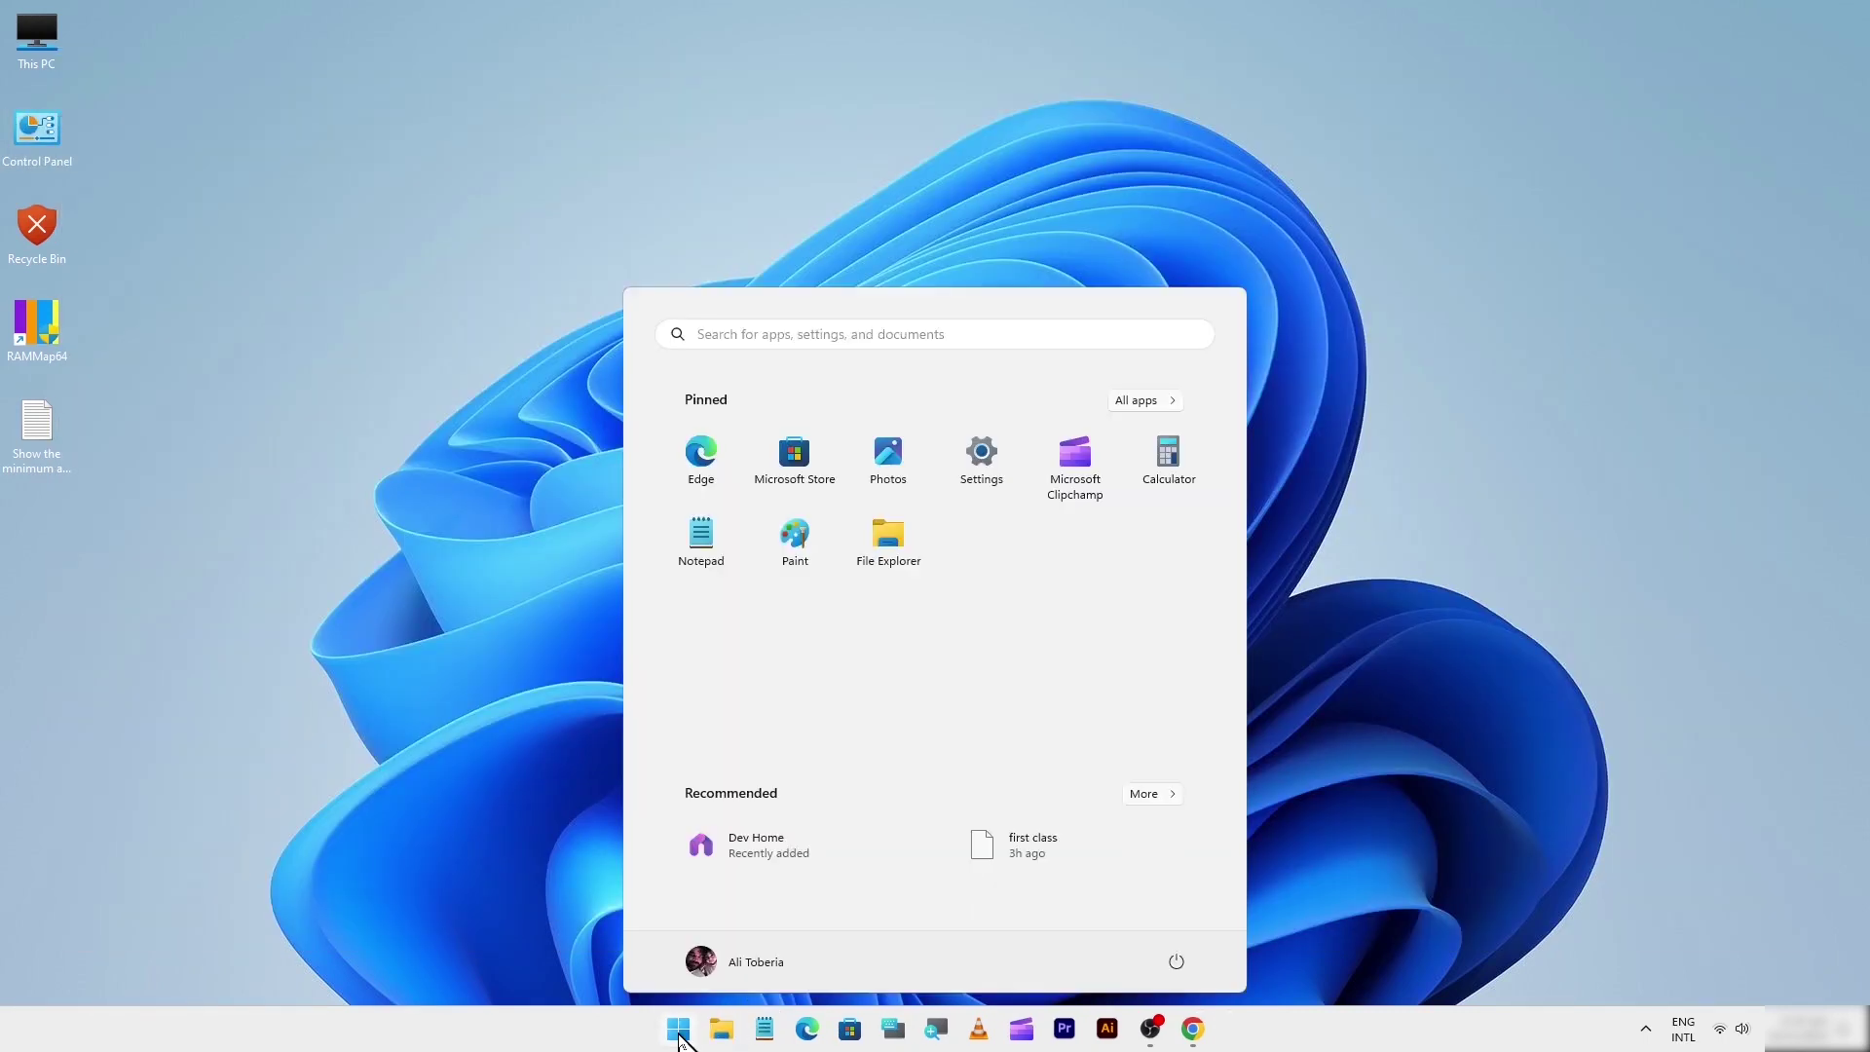
{"action": "type", "text": "upd"}
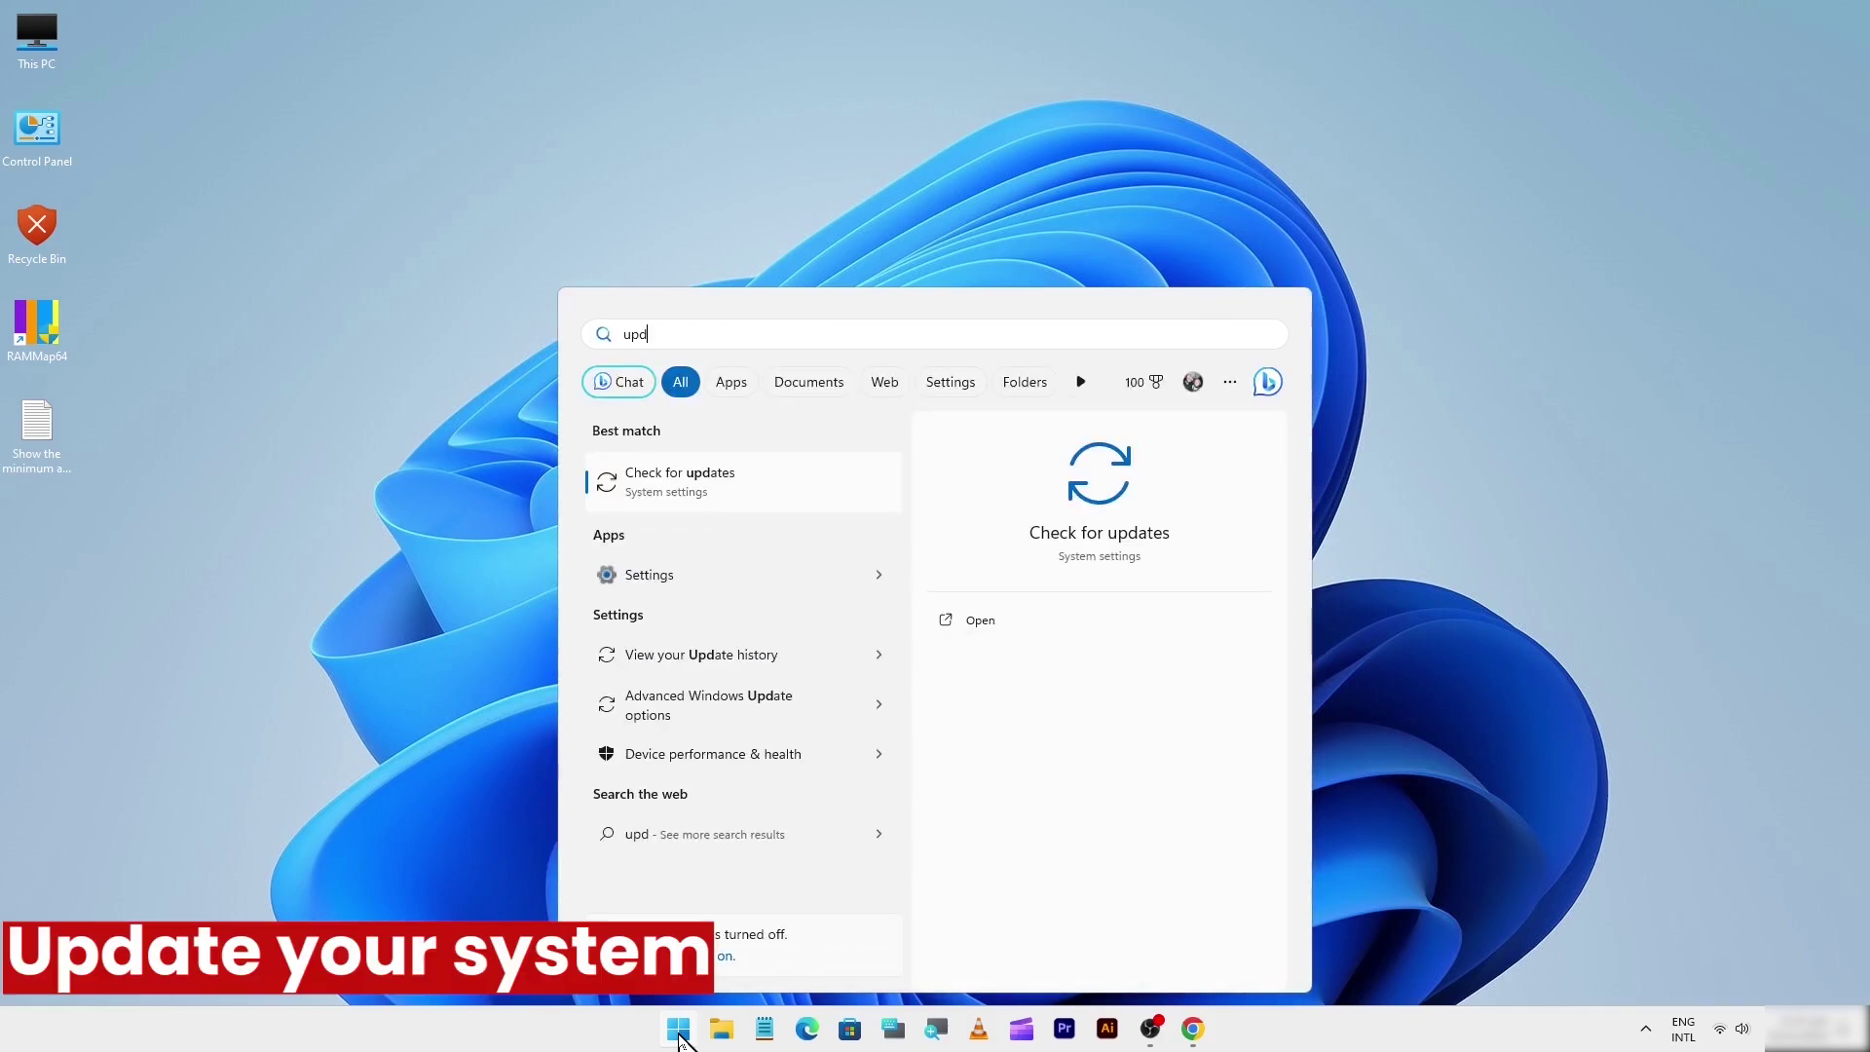
{"action": "left_click", "coordinate": [674, 487]}
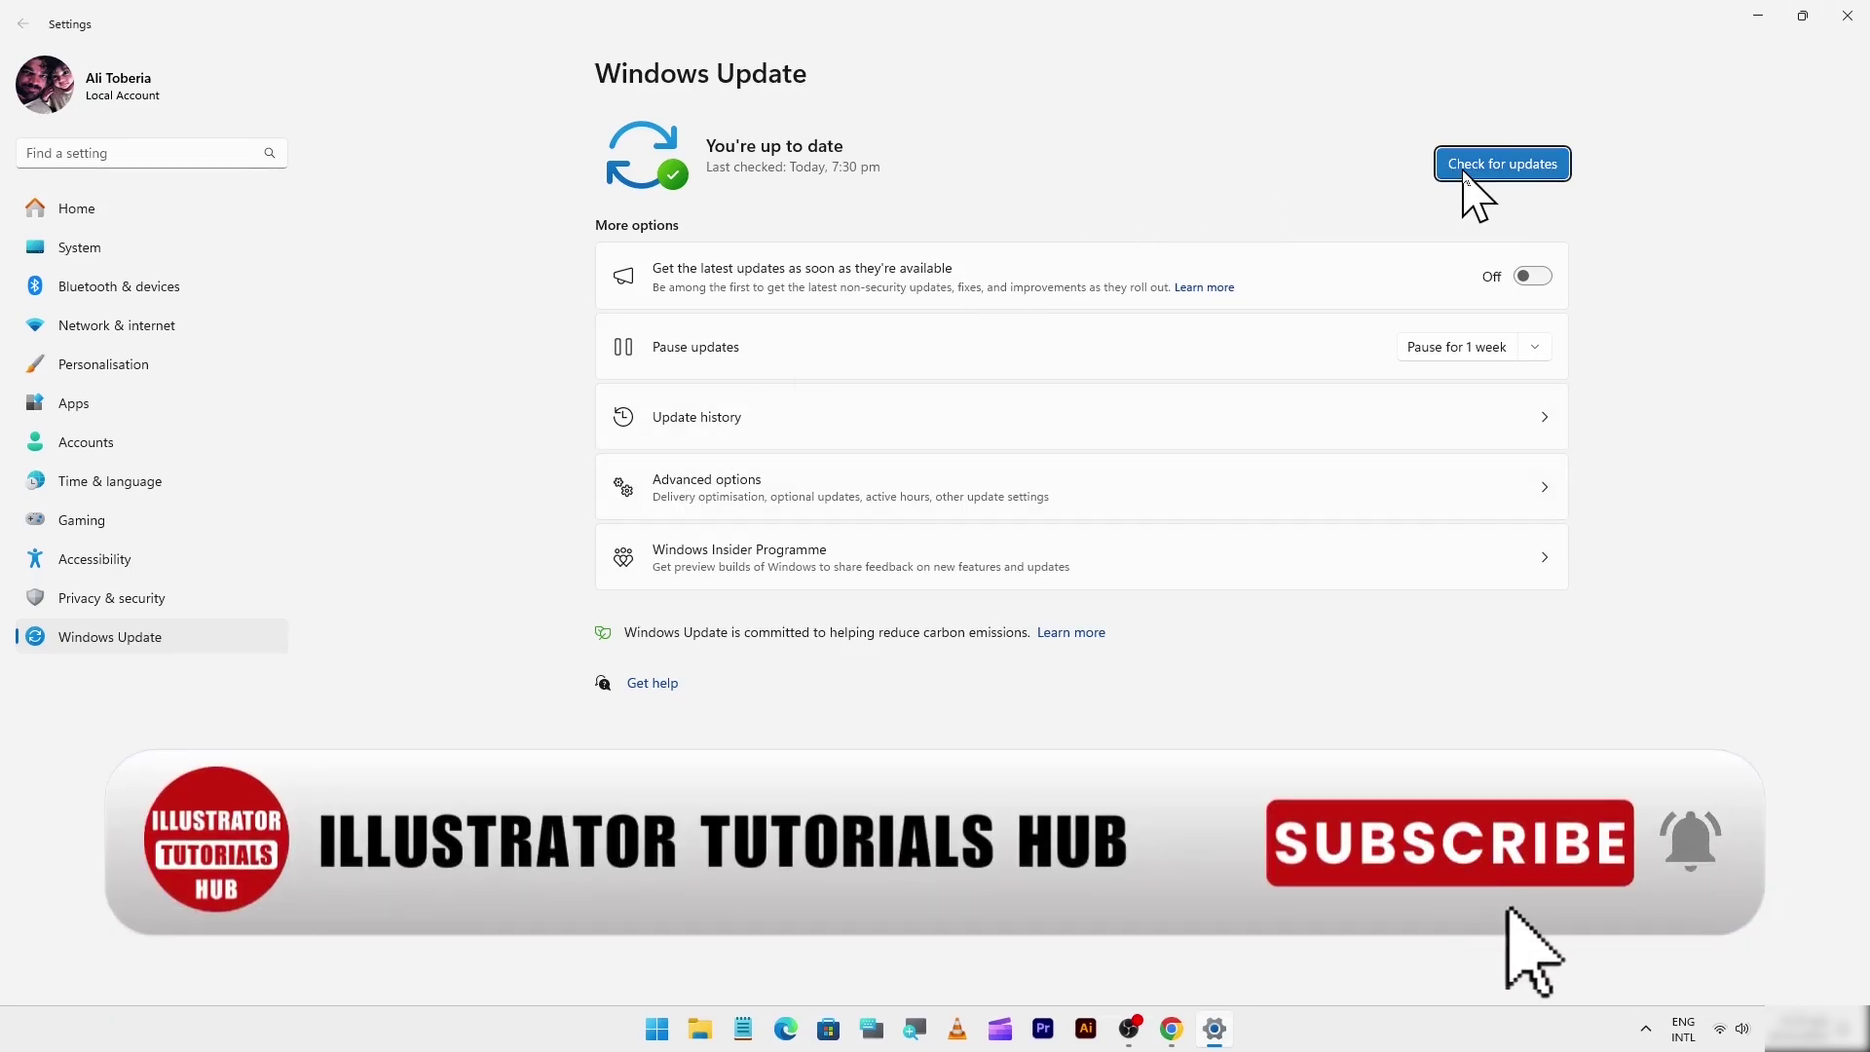
{"action": "left_click", "coordinate": [1463, 171]}
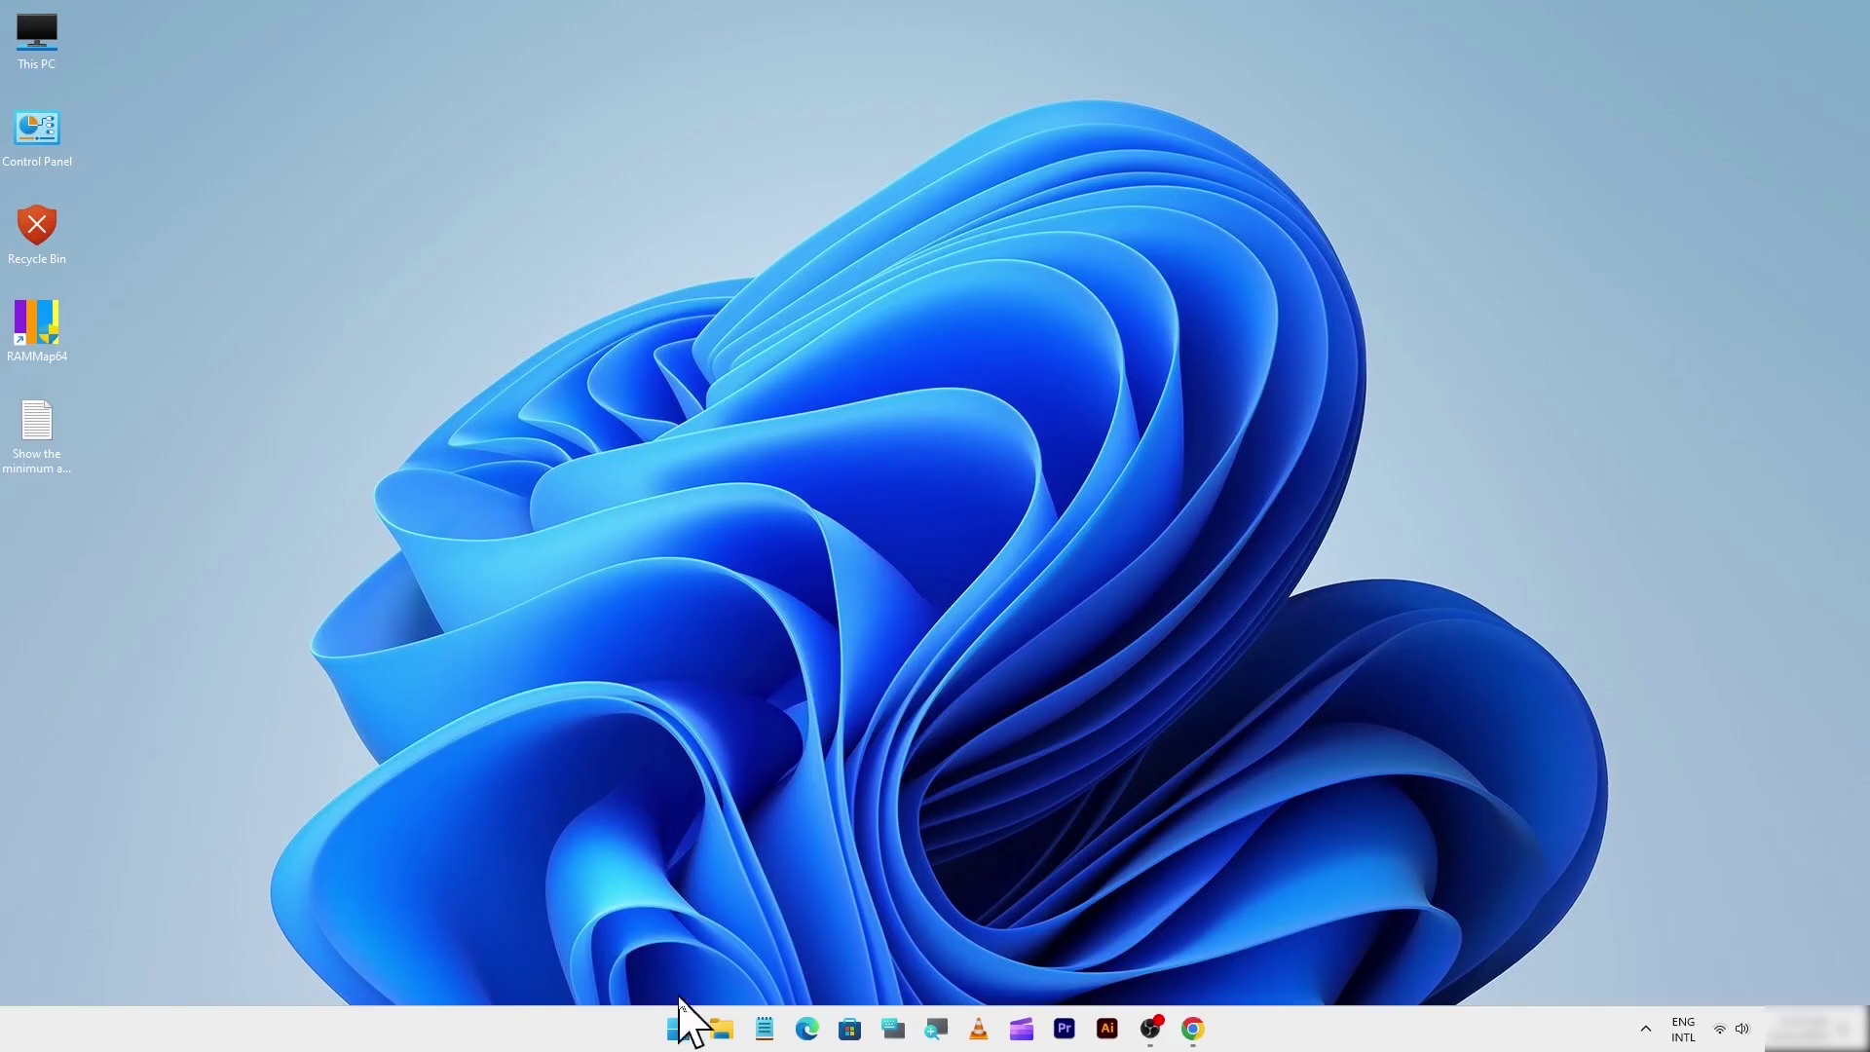
Step: Search automatically for an updated driver for the NVIDIA GeForce GT 630 in Device Manager, and close Device Manager
{"action": "left_click", "coordinate": [680, 1036]}
{"action": "type", "text": "dev"}
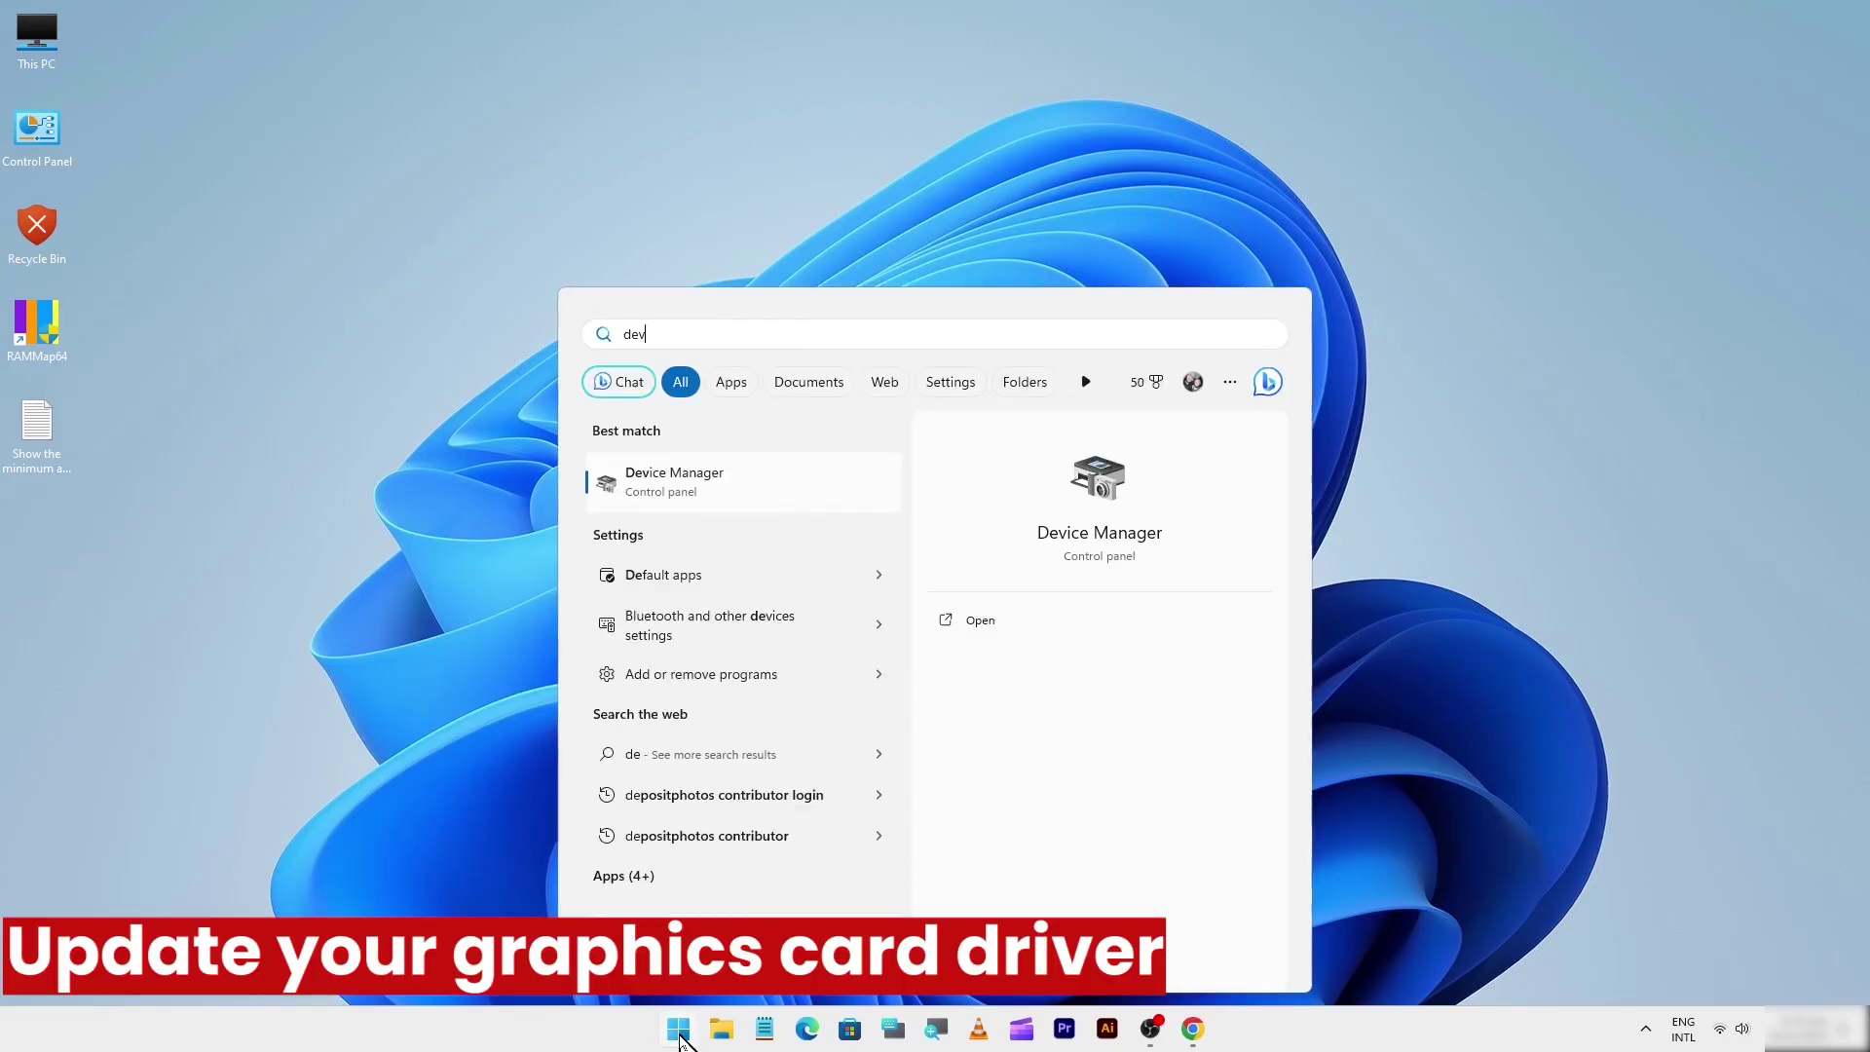
{"action": "left_click", "coordinate": [698, 488]}
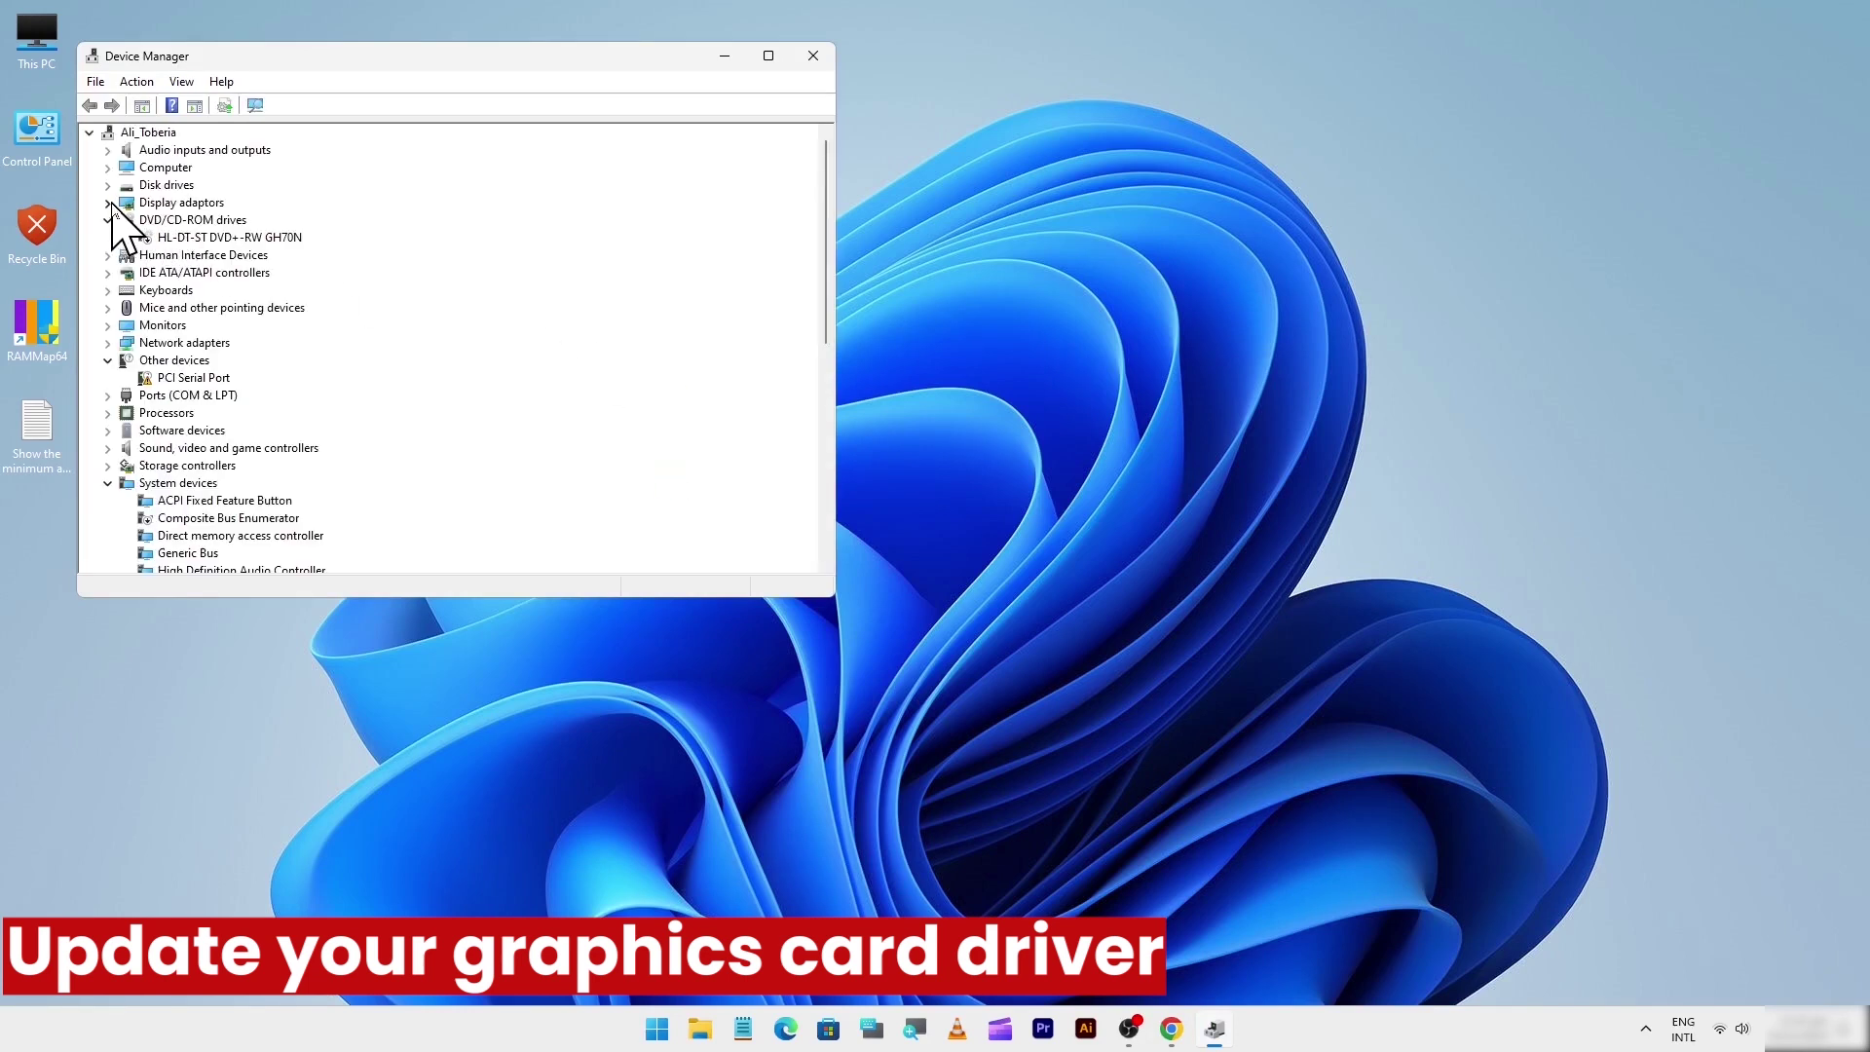
{"action": "left_click", "coordinate": [106, 202]}
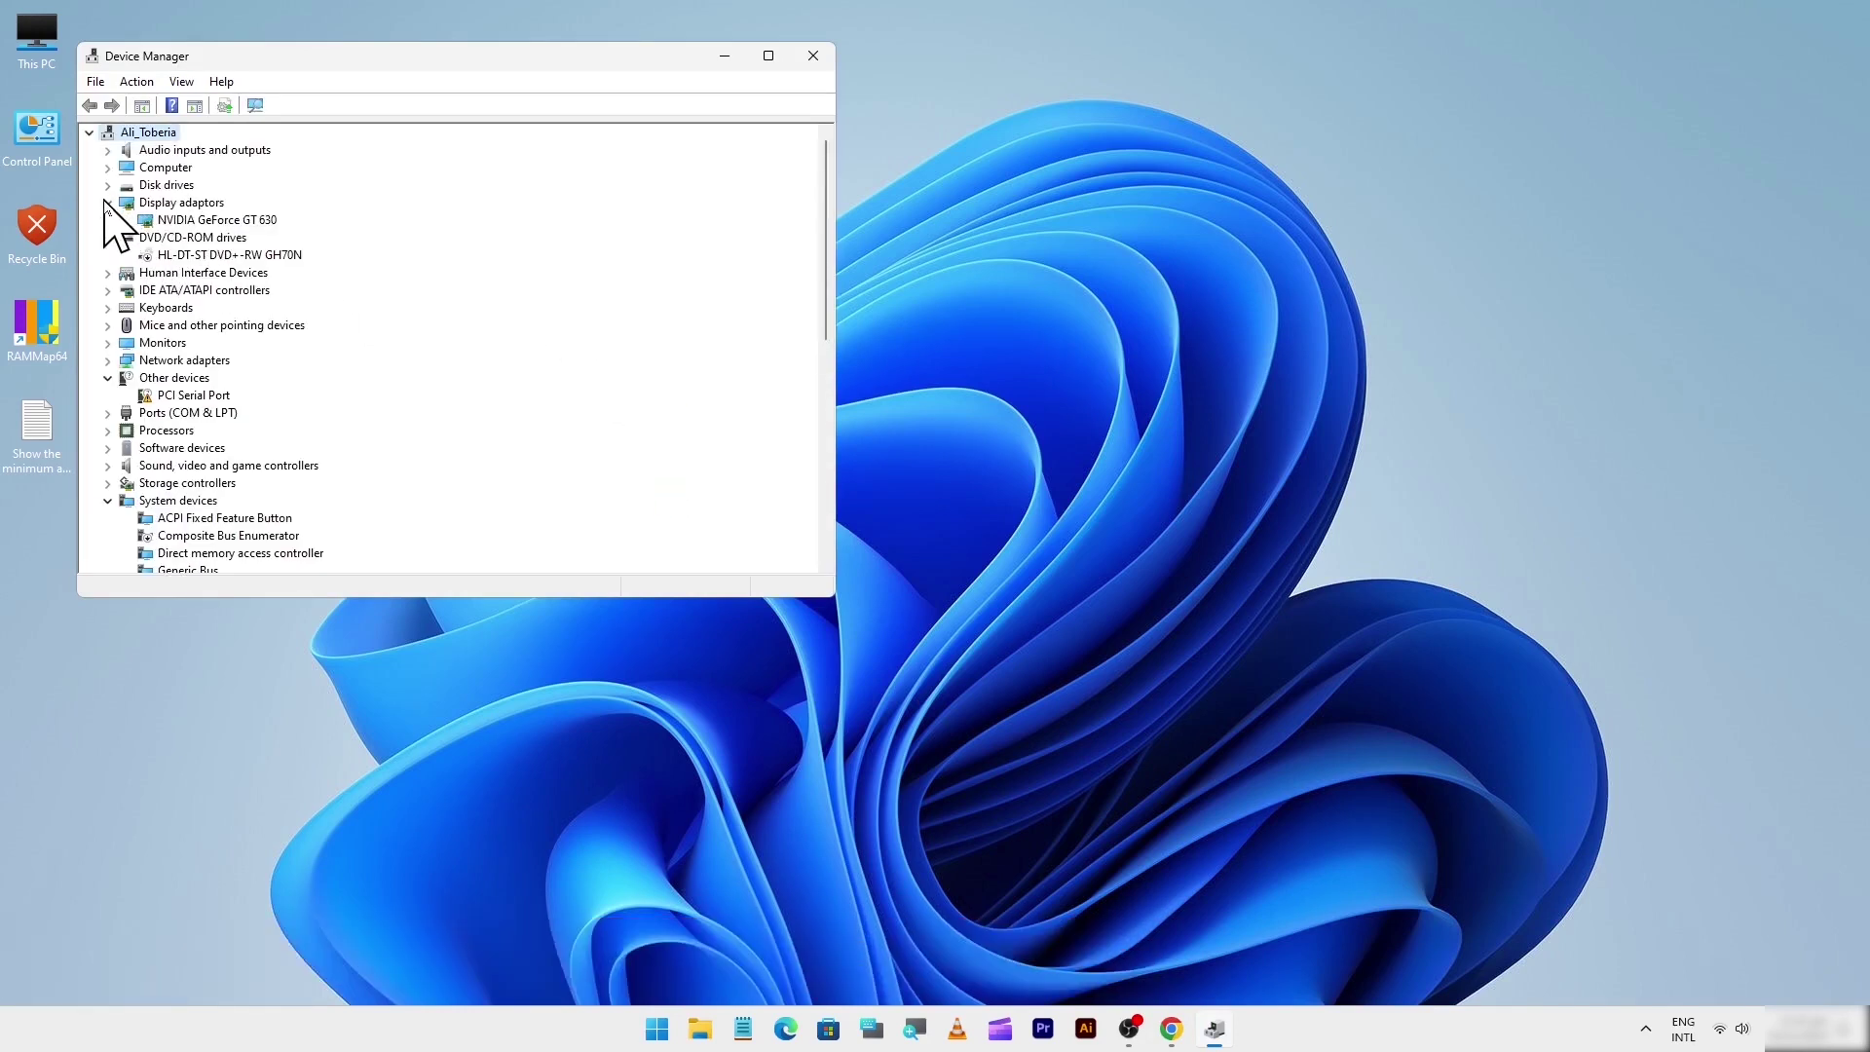
{"action": "left_click", "coordinate": [176, 219]}
{"action": "right_click", "coordinate": [180, 219]}
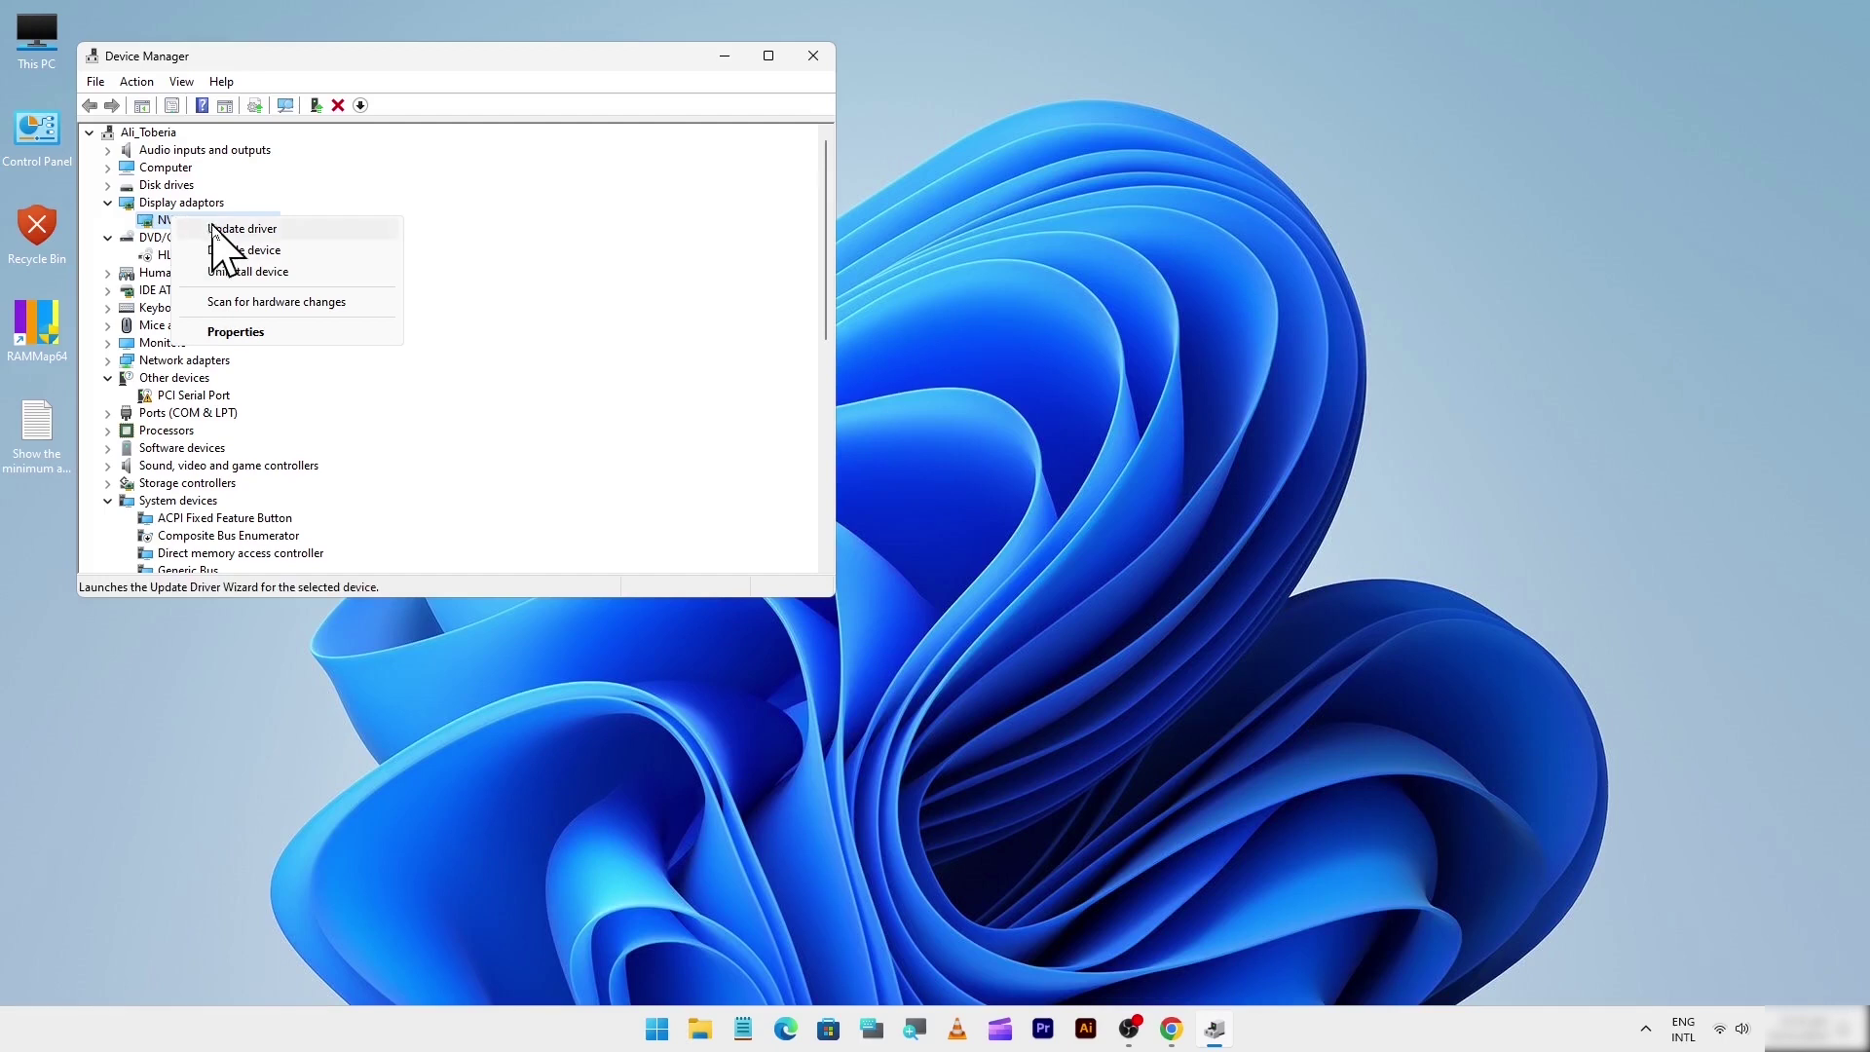
{"action": "left_click", "coordinate": [223, 232]}
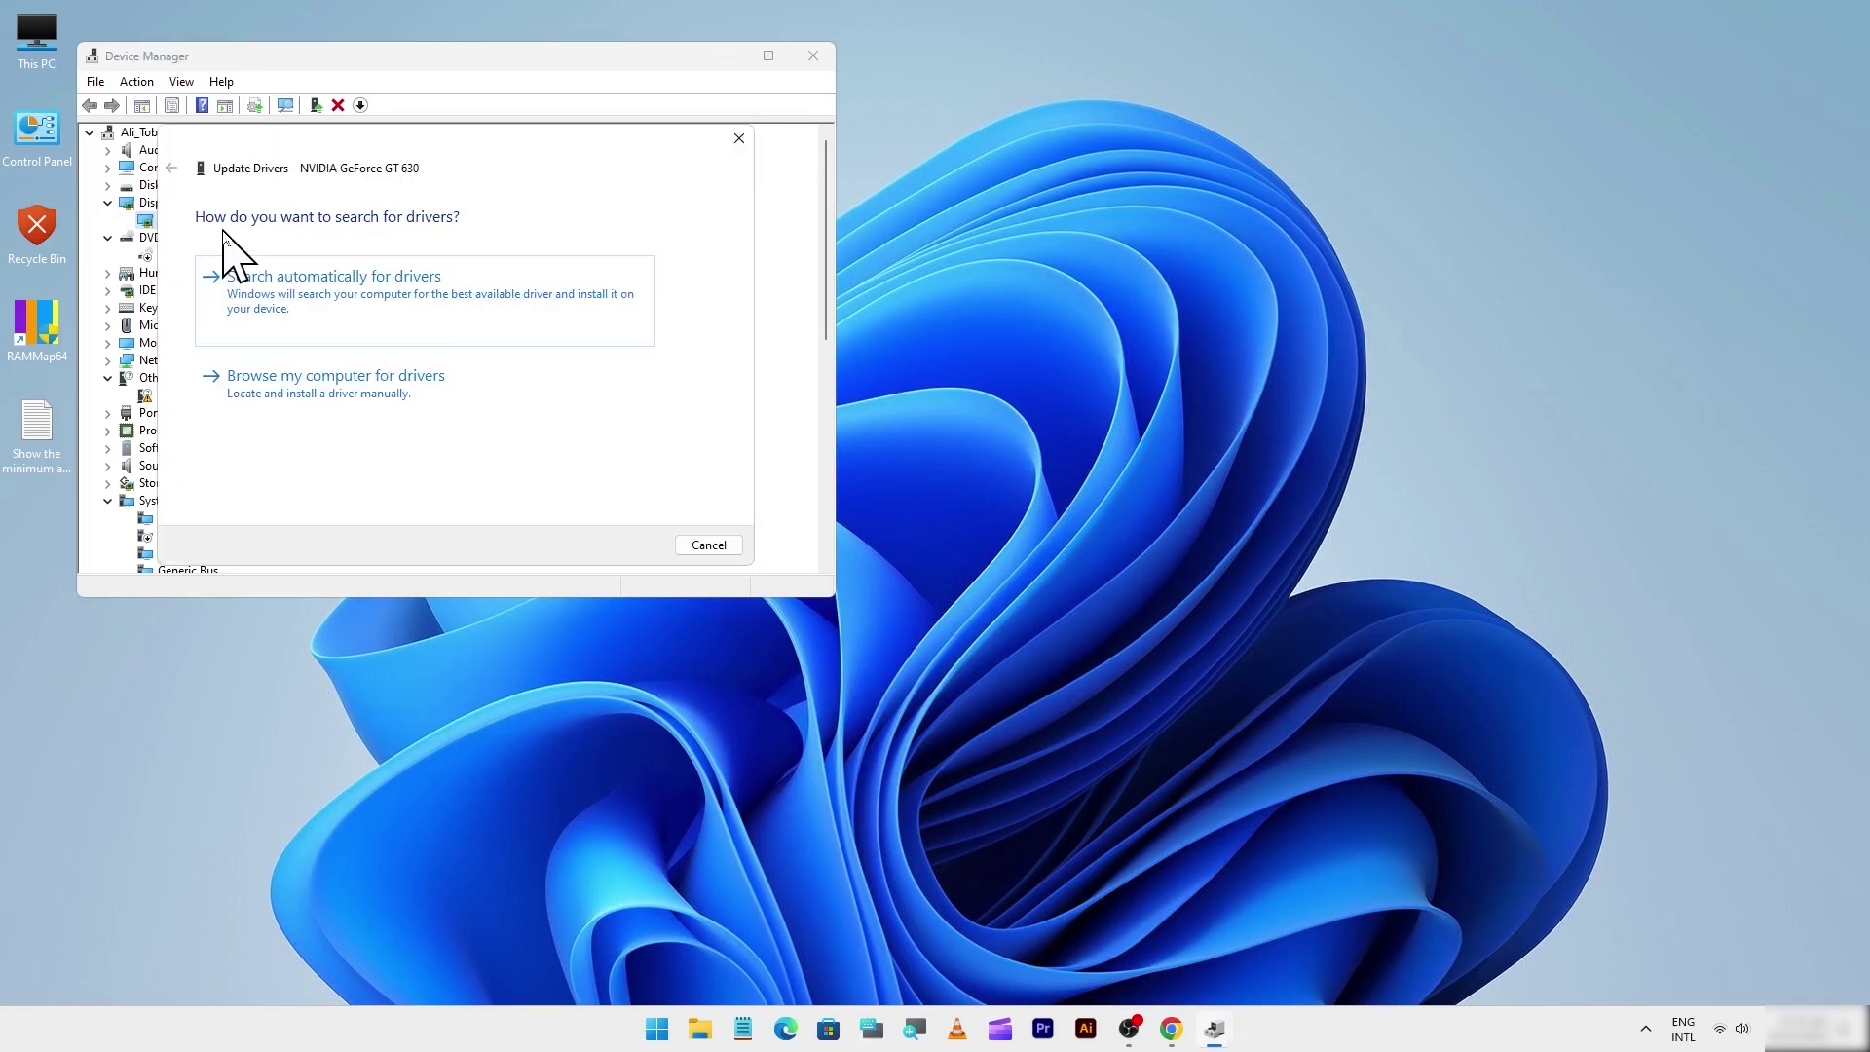
{"action": "left_click", "coordinate": [341, 287]}
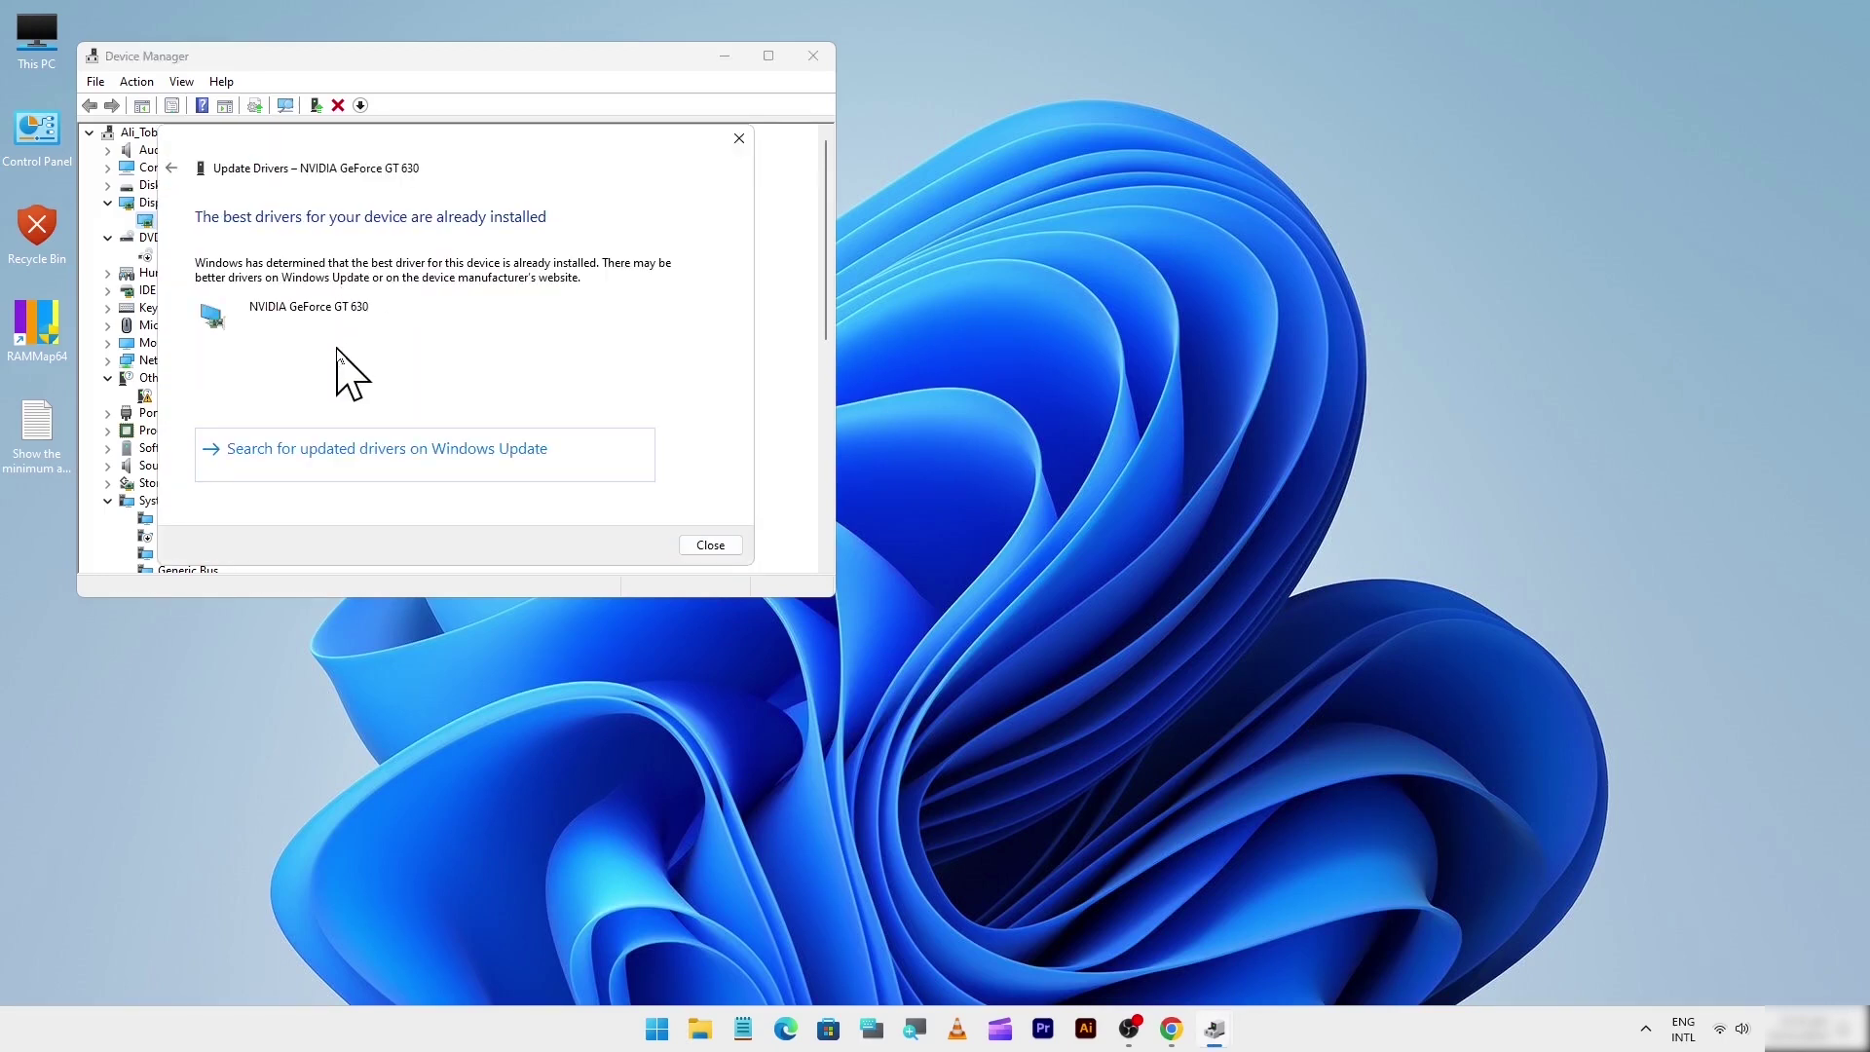
{"action": "left_click", "coordinate": [703, 545]}
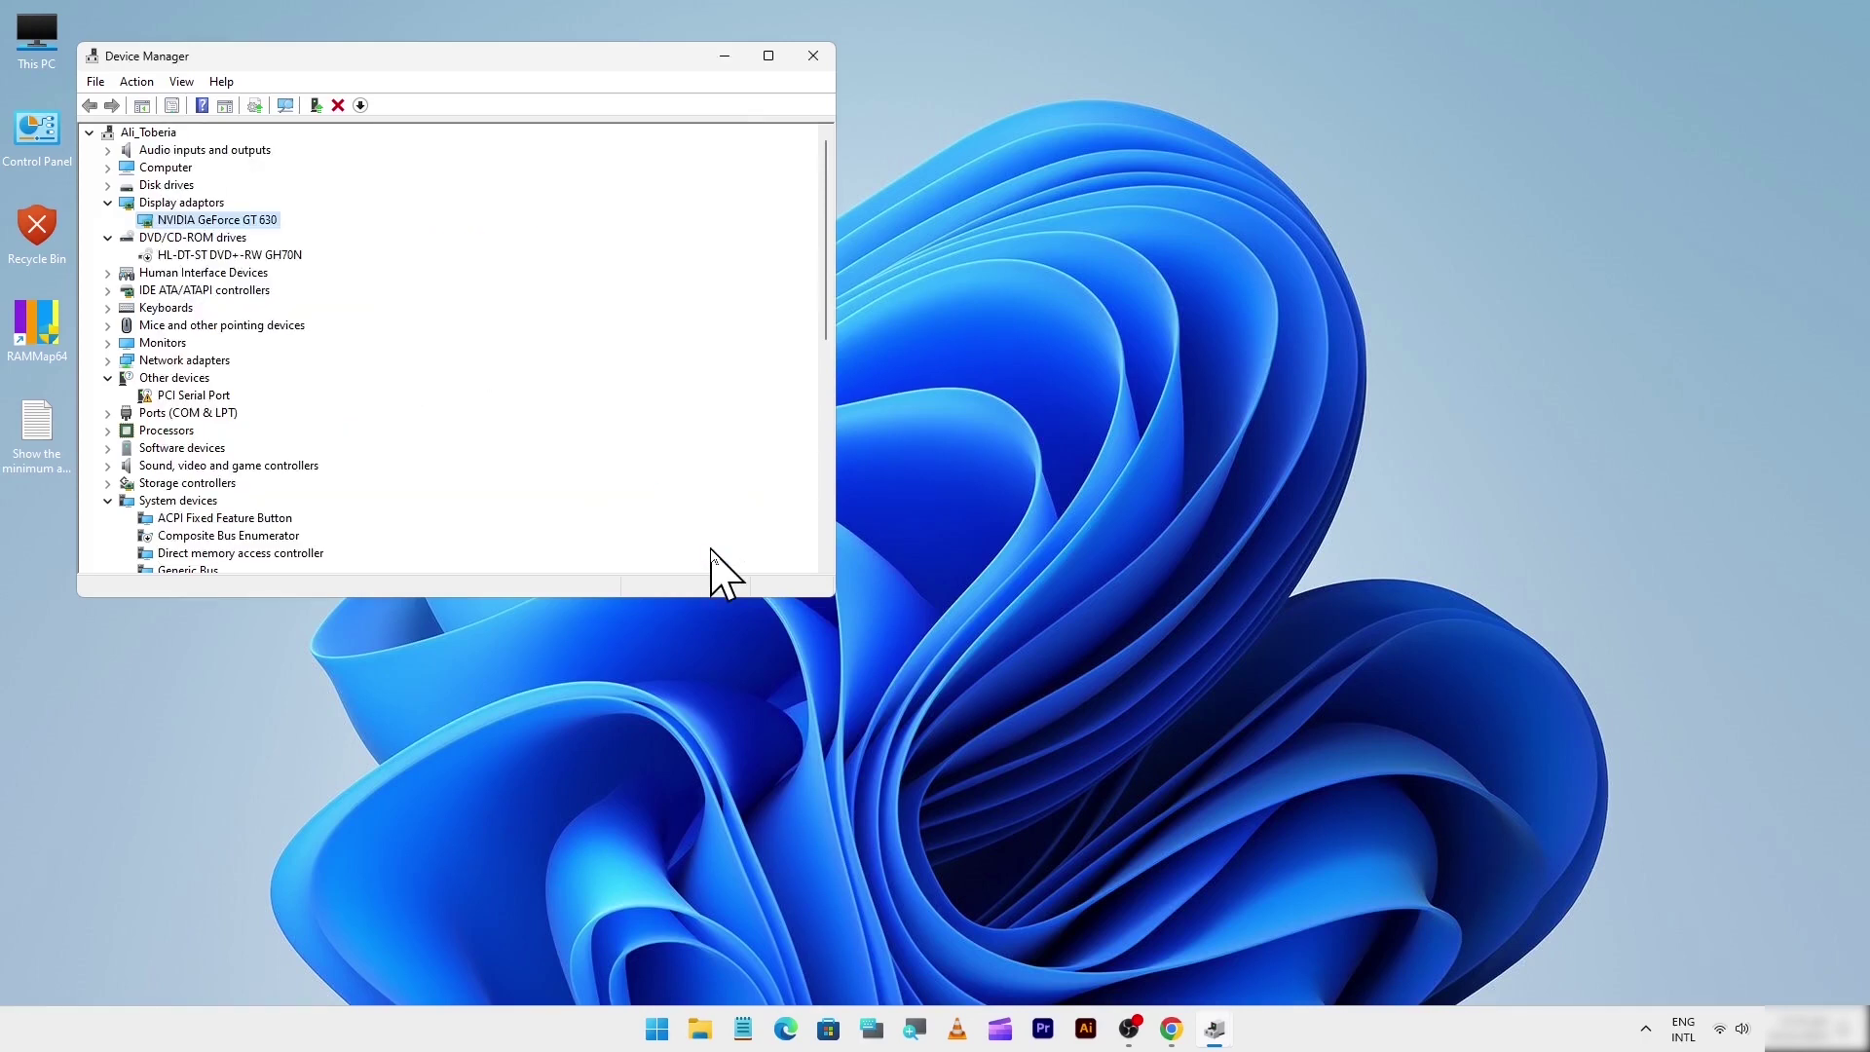
{"action": "left_click", "coordinate": [814, 58]}
Step: Open the NVIDIA Control Panel from the desktop and display its page for adjusting image settings with preview
{"action": "right_click", "coordinate": [914, 507]}
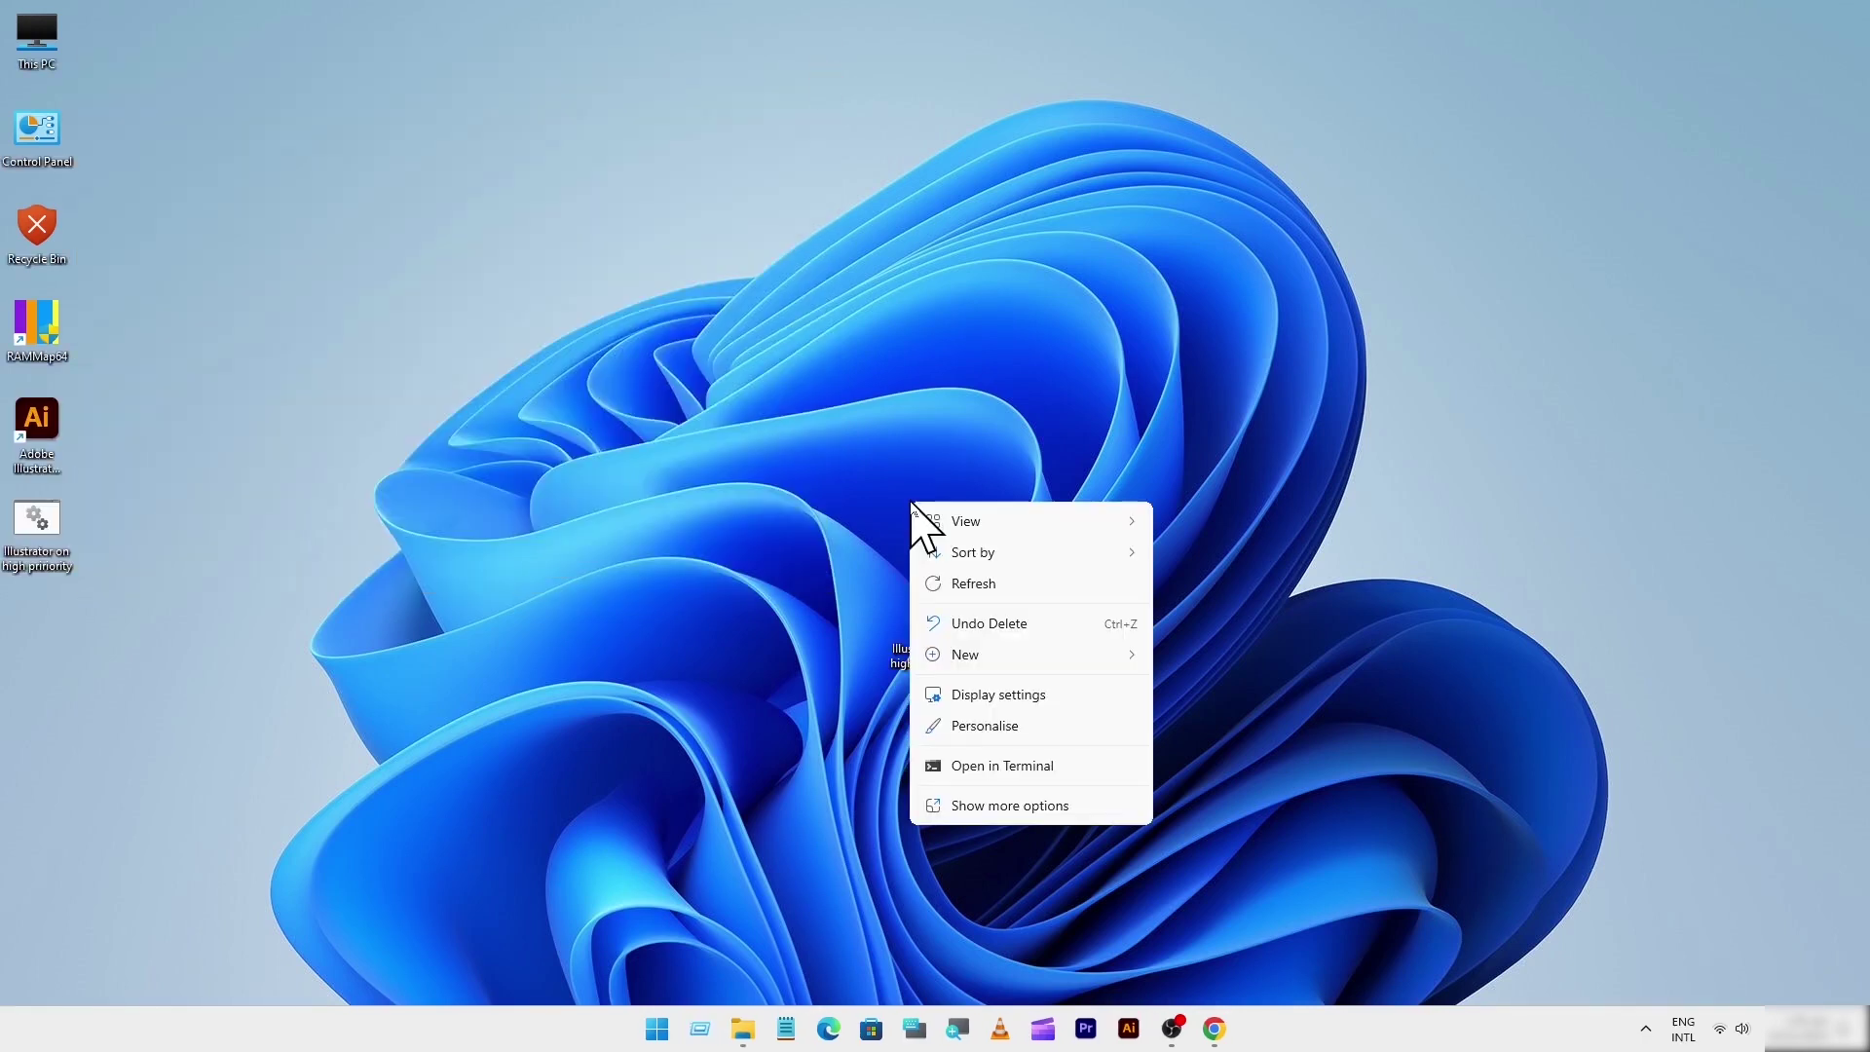
{"action": "left_click", "coordinate": [1032, 806]}
{"action": "left_click", "coordinate": [988, 658]}
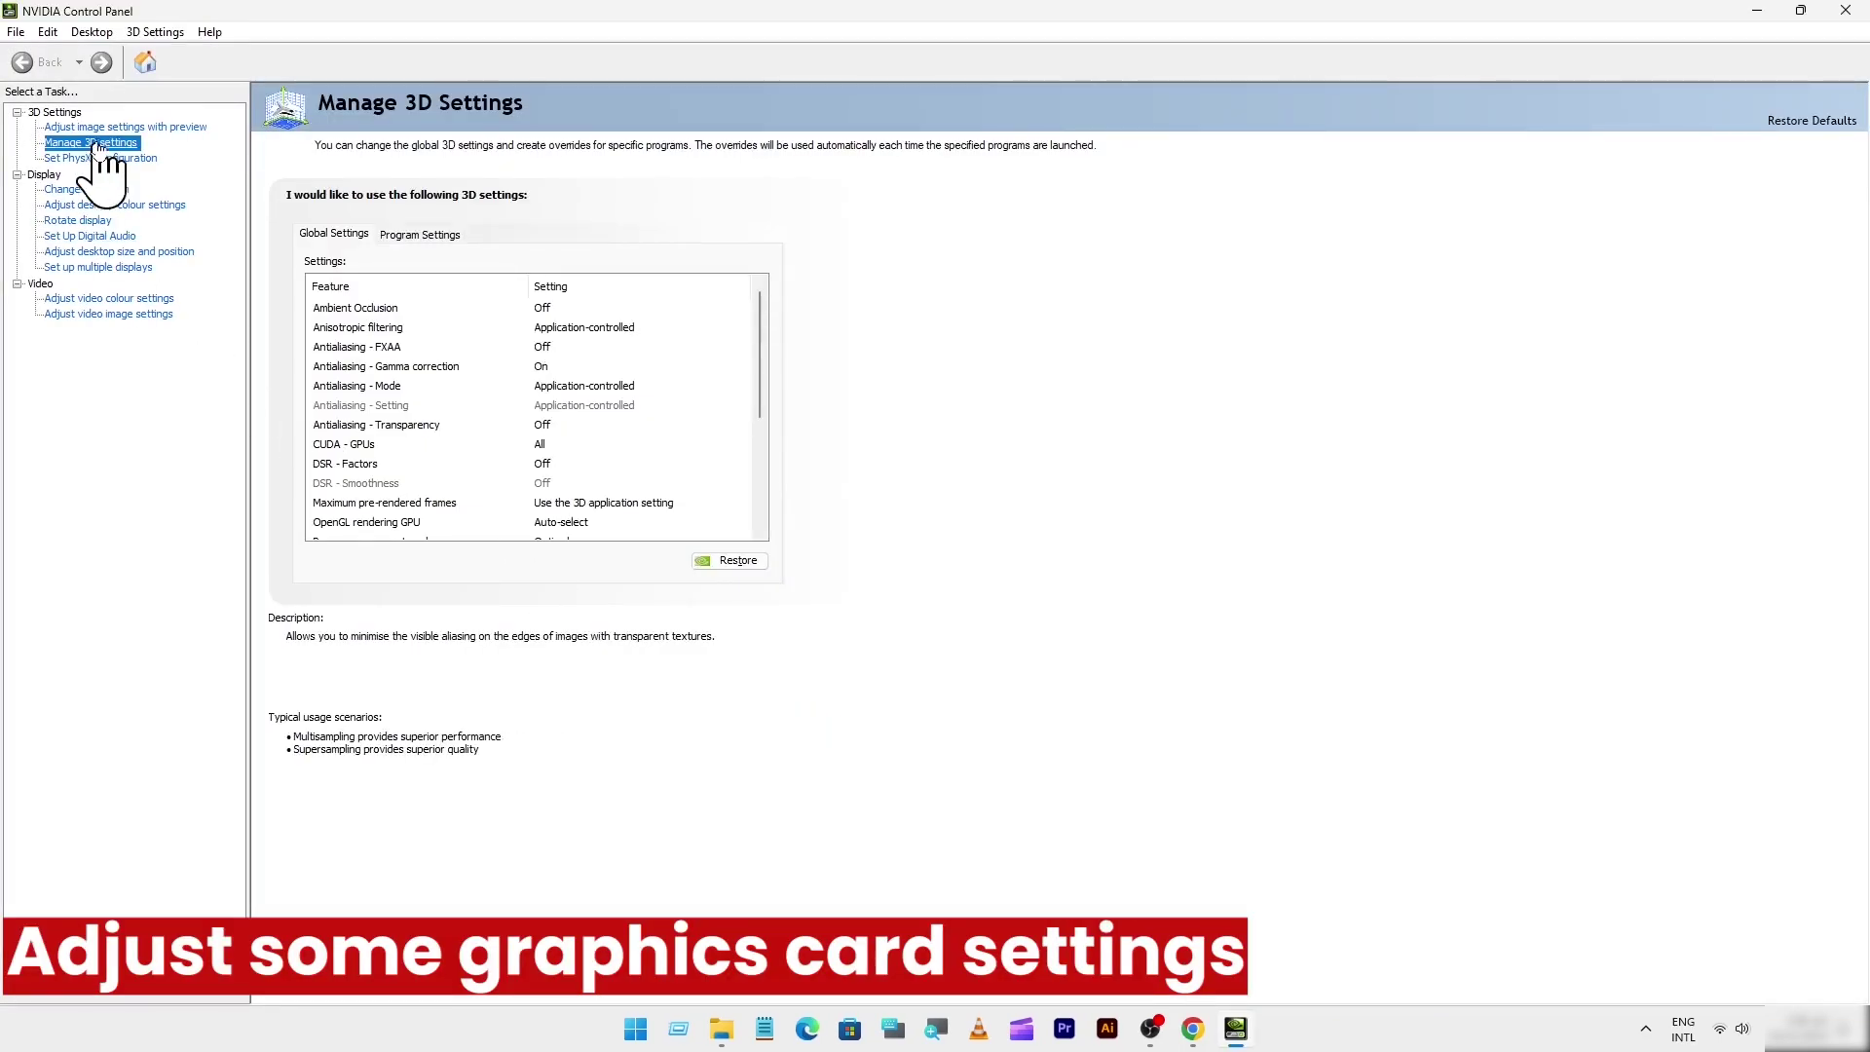
{"action": "left_click", "coordinate": [107, 127]}
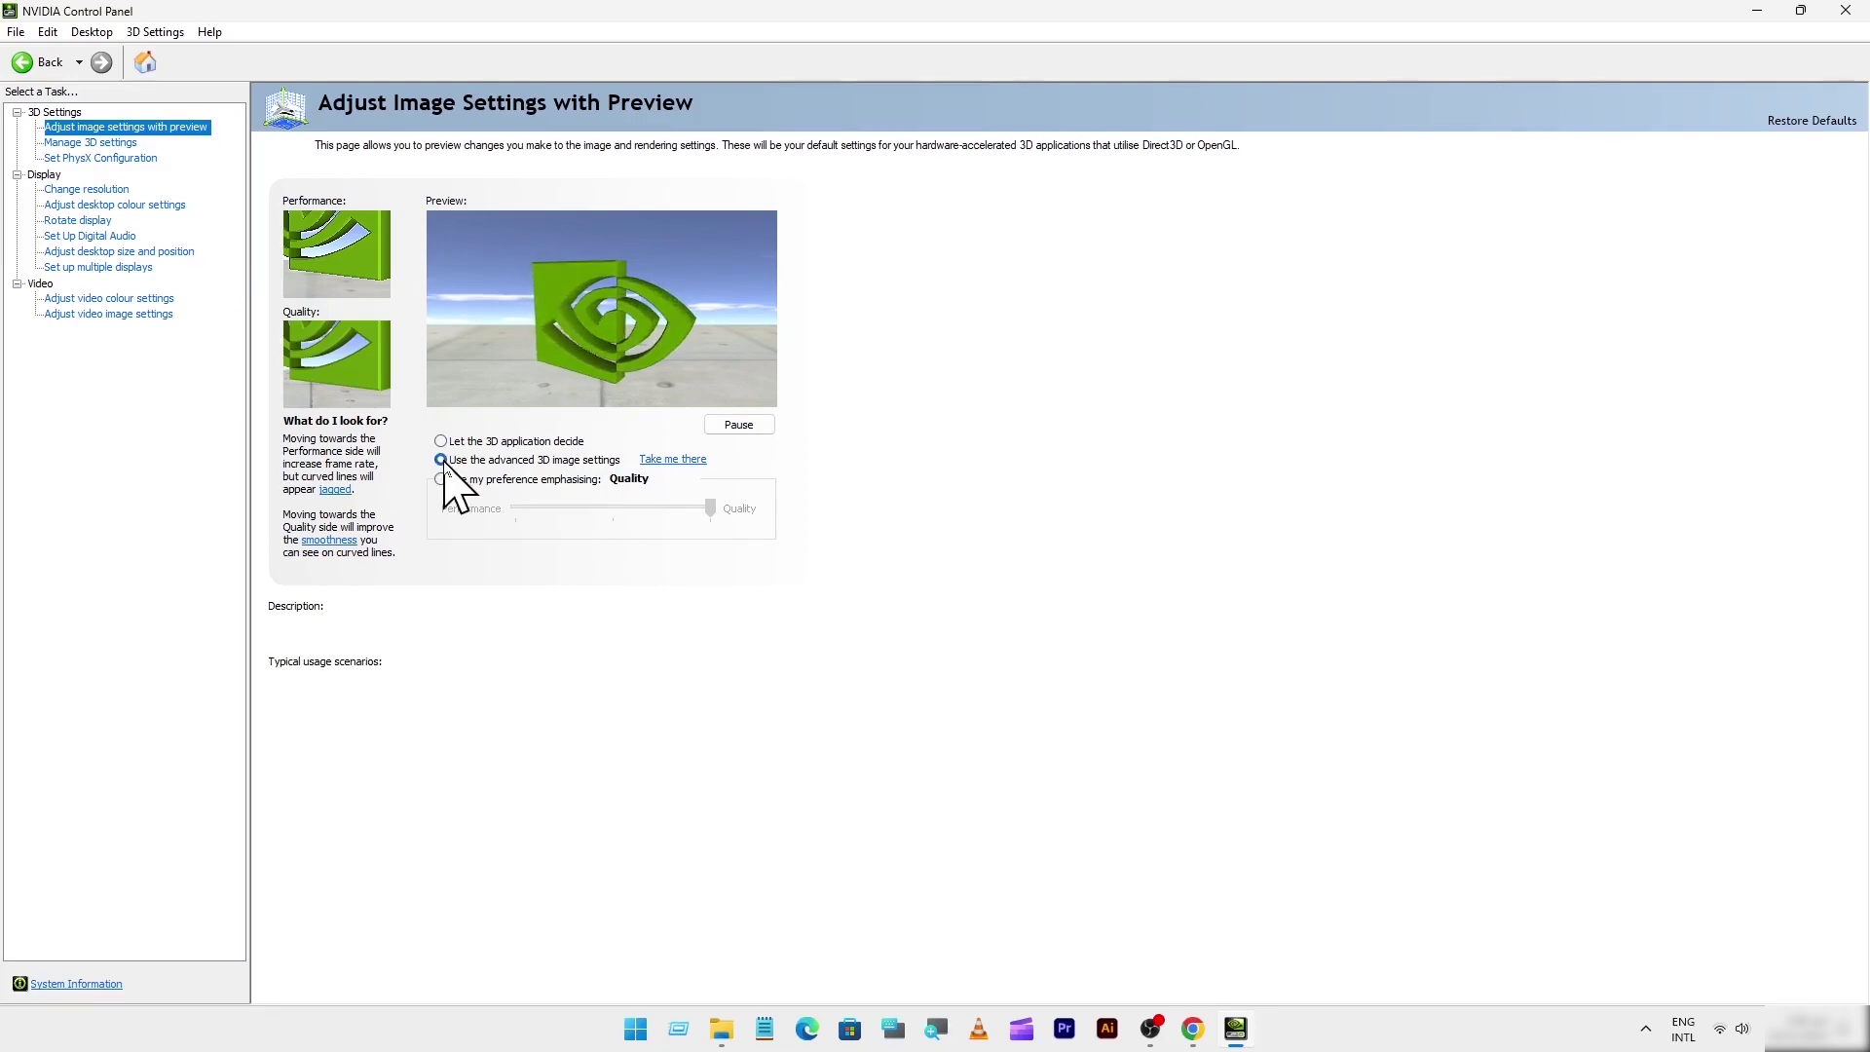
Step: Choose Adobe Illustrator (illustrator.exe) as the program to customise in the program-specific 3D settings
{"action": "left_click", "coordinate": [85, 143]}
{"action": "left_click", "coordinate": [404, 235]}
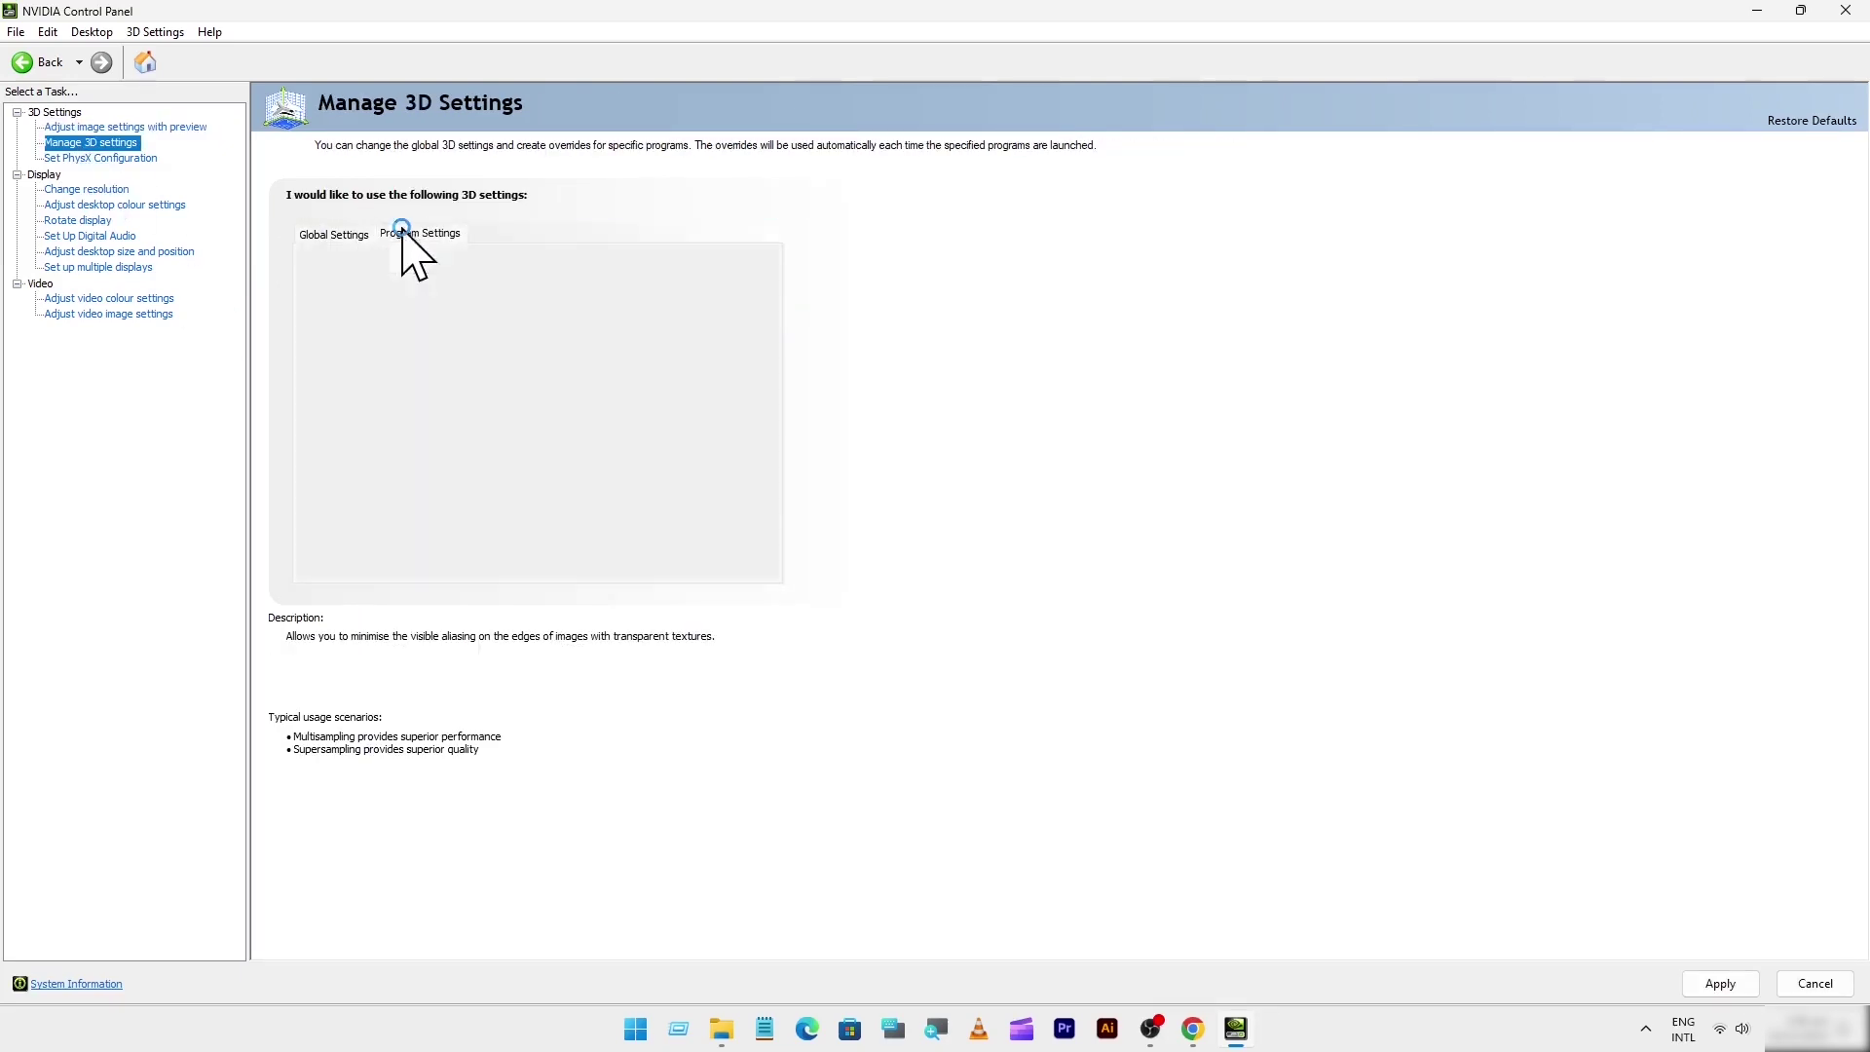
{"action": "left_click", "coordinate": [487, 283]}
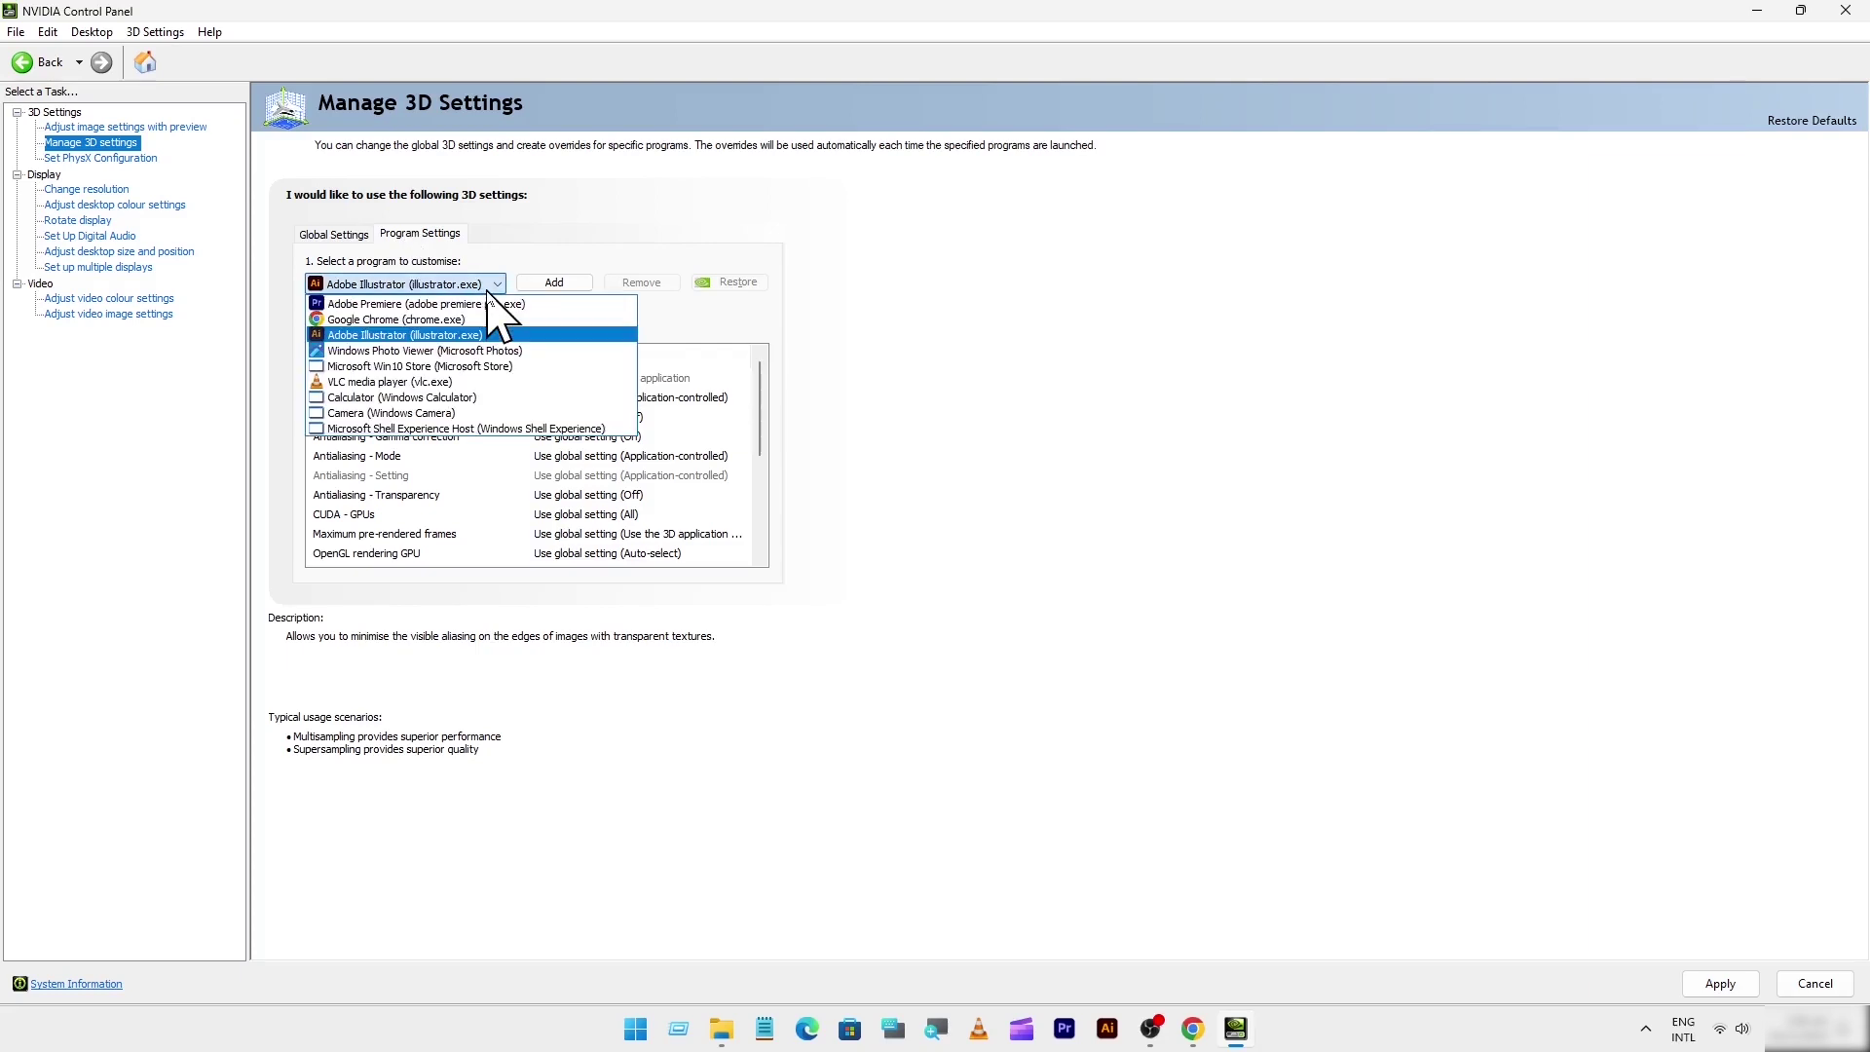
{"action": "left_click", "coordinate": [409, 334]}
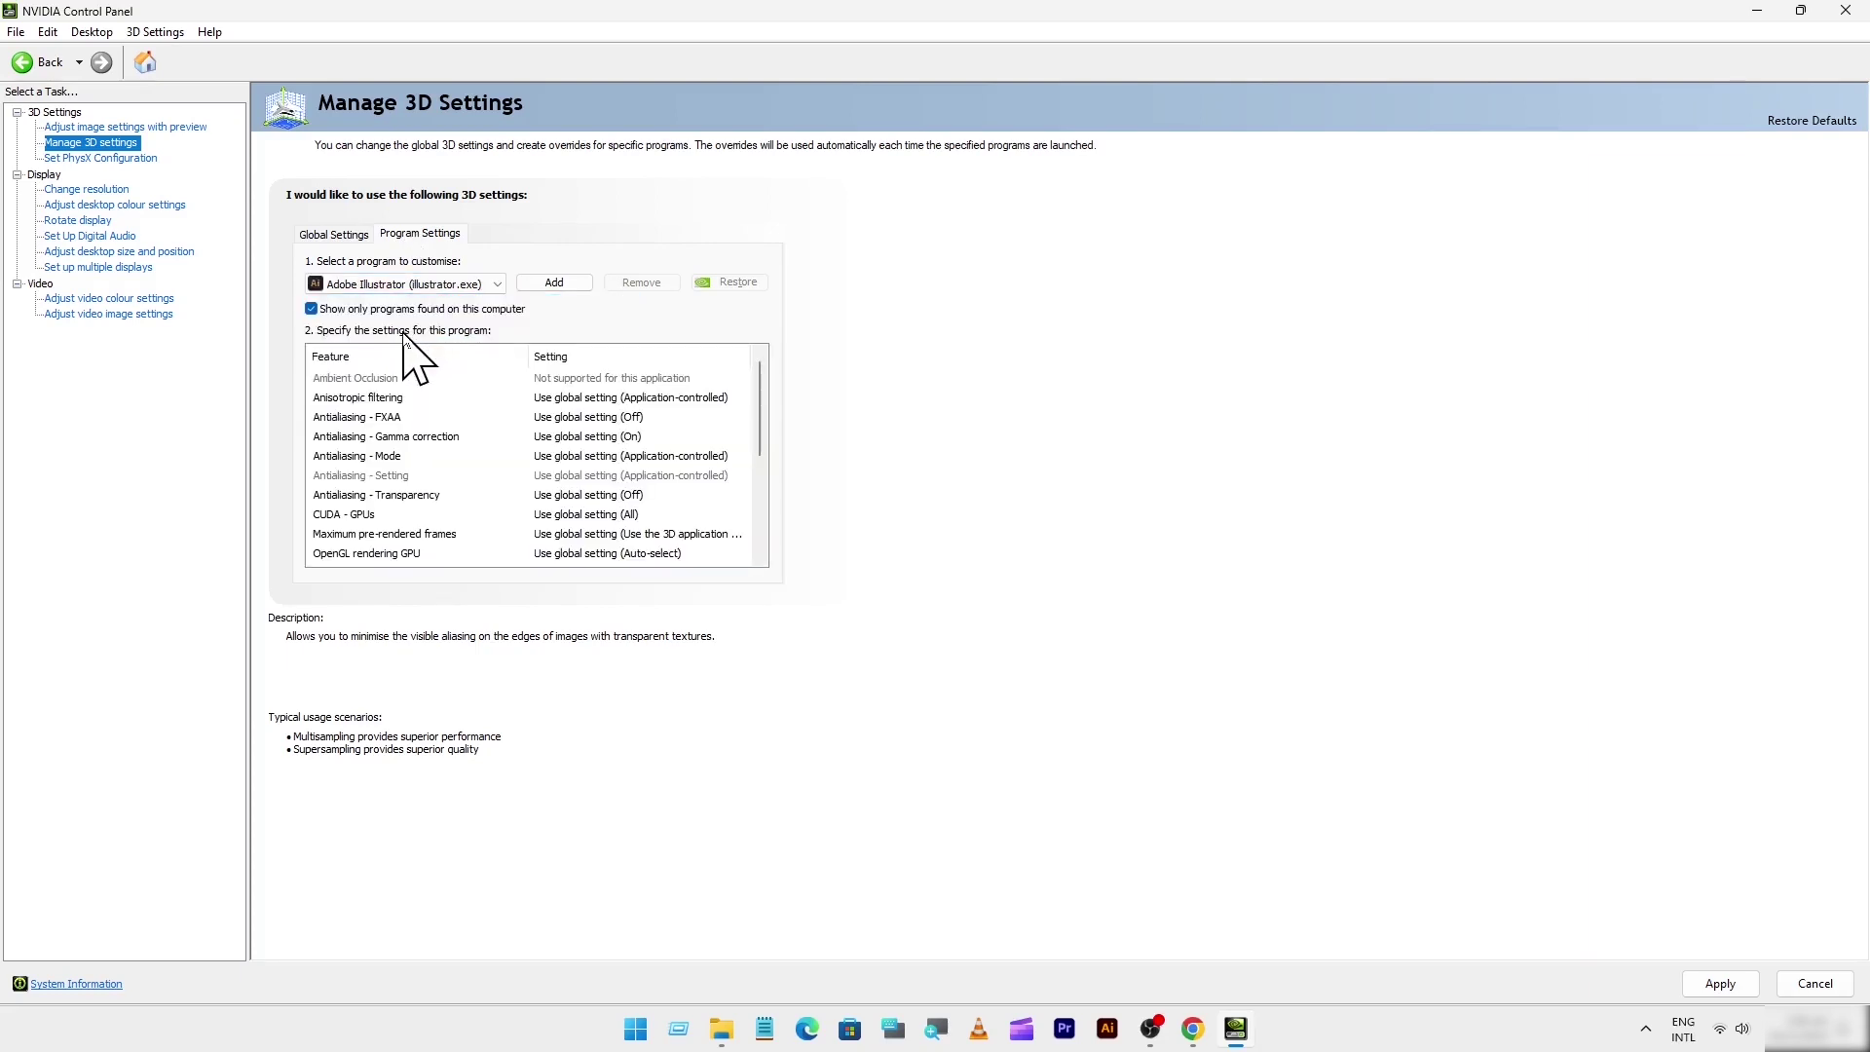
Step: Set anisotropic filtering for Adobe Illustrator to 16x
{"action": "left_click", "coordinate": [545, 400]}
{"action": "left_click", "coordinate": [561, 399]}
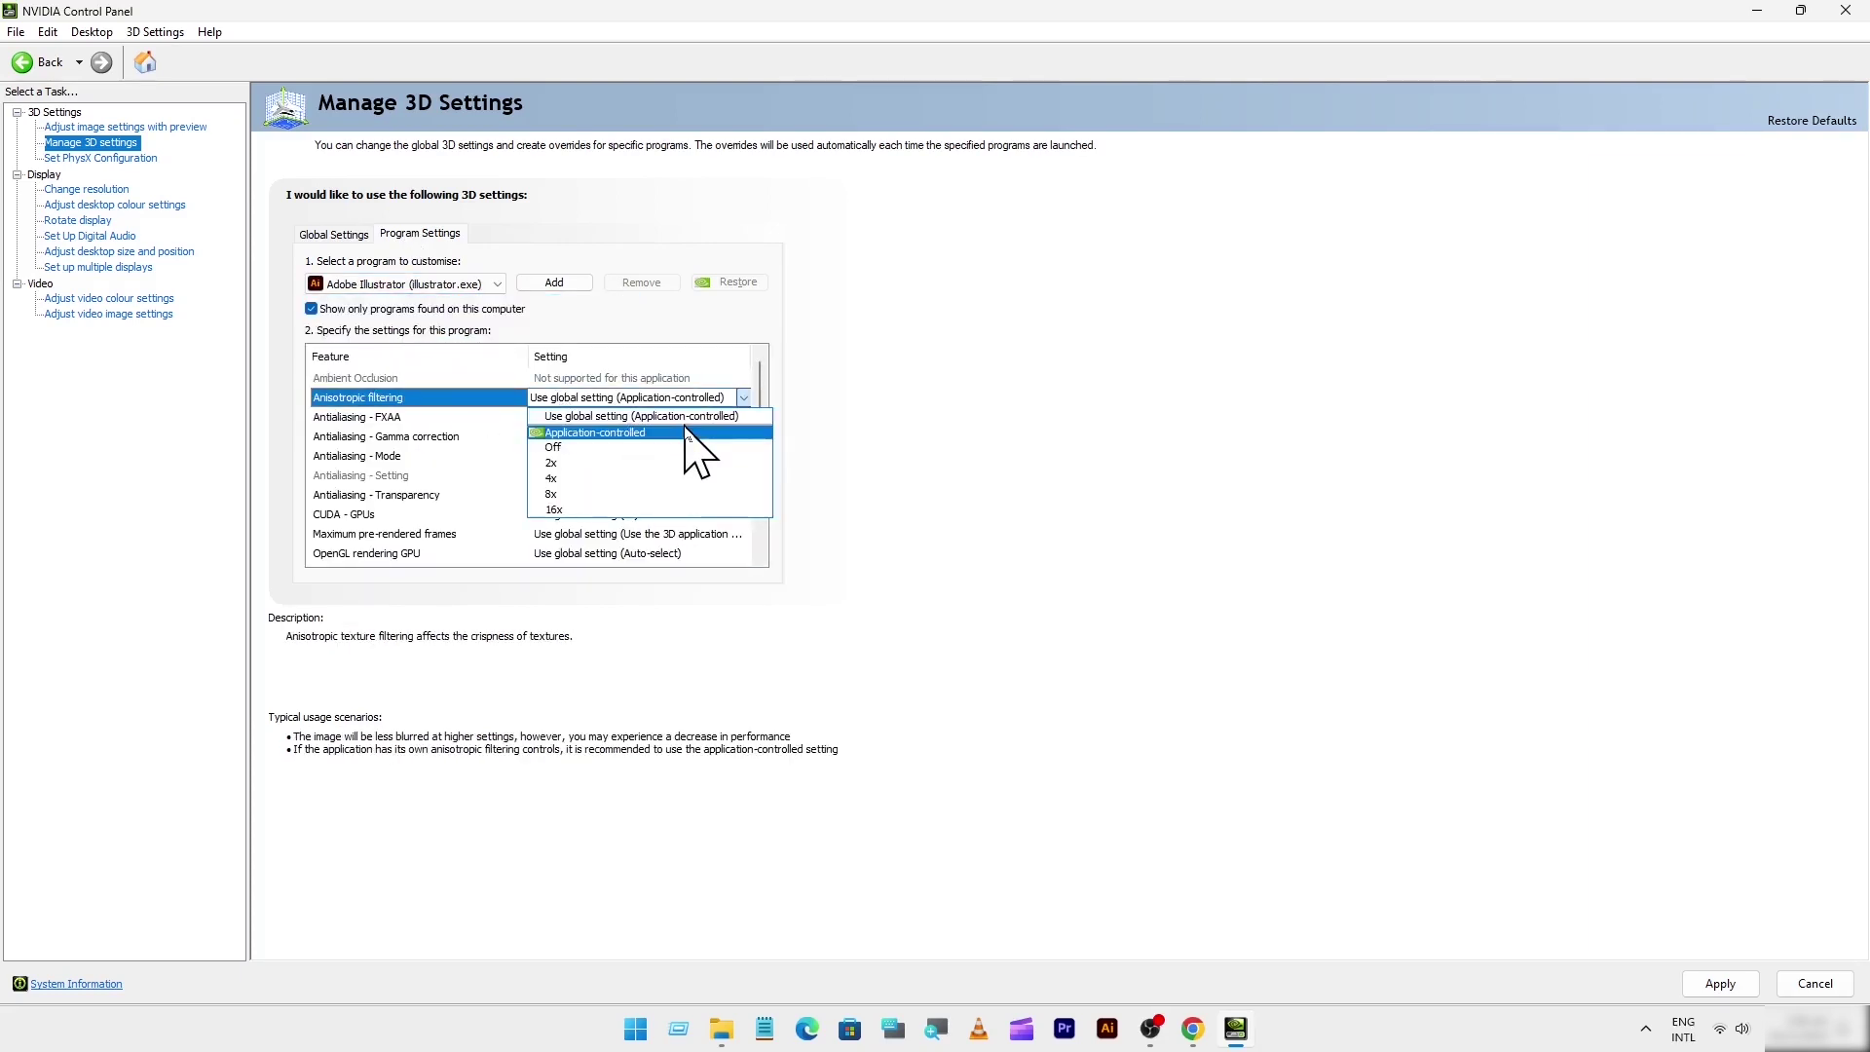
{"action": "left_click", "coordinate": [595, 508]}
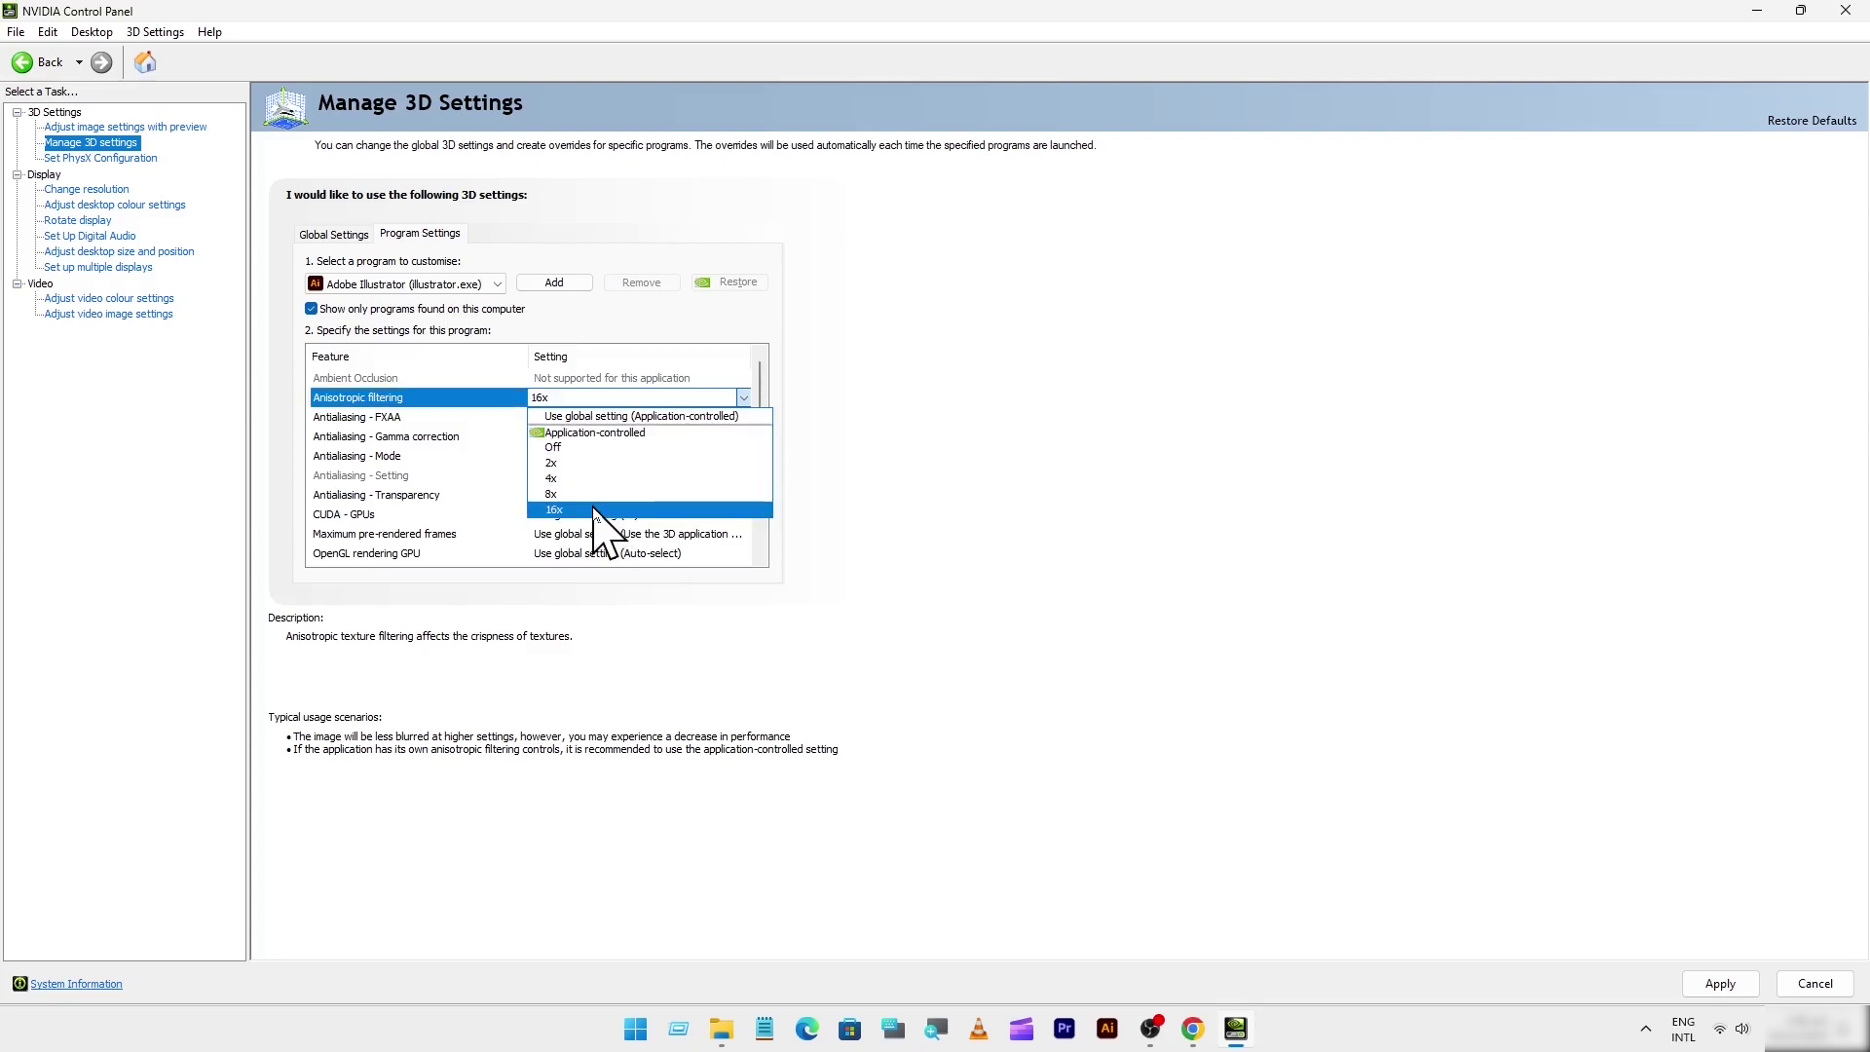
Step: Turn on Antialiasing - FXAA and turn off Antialiasing - Gamma correction for Adobe Illustrator
{"action": "left_click", "coordinate": [614, 417]}
{"action": "left_click", "coordinate": [628, 417]}
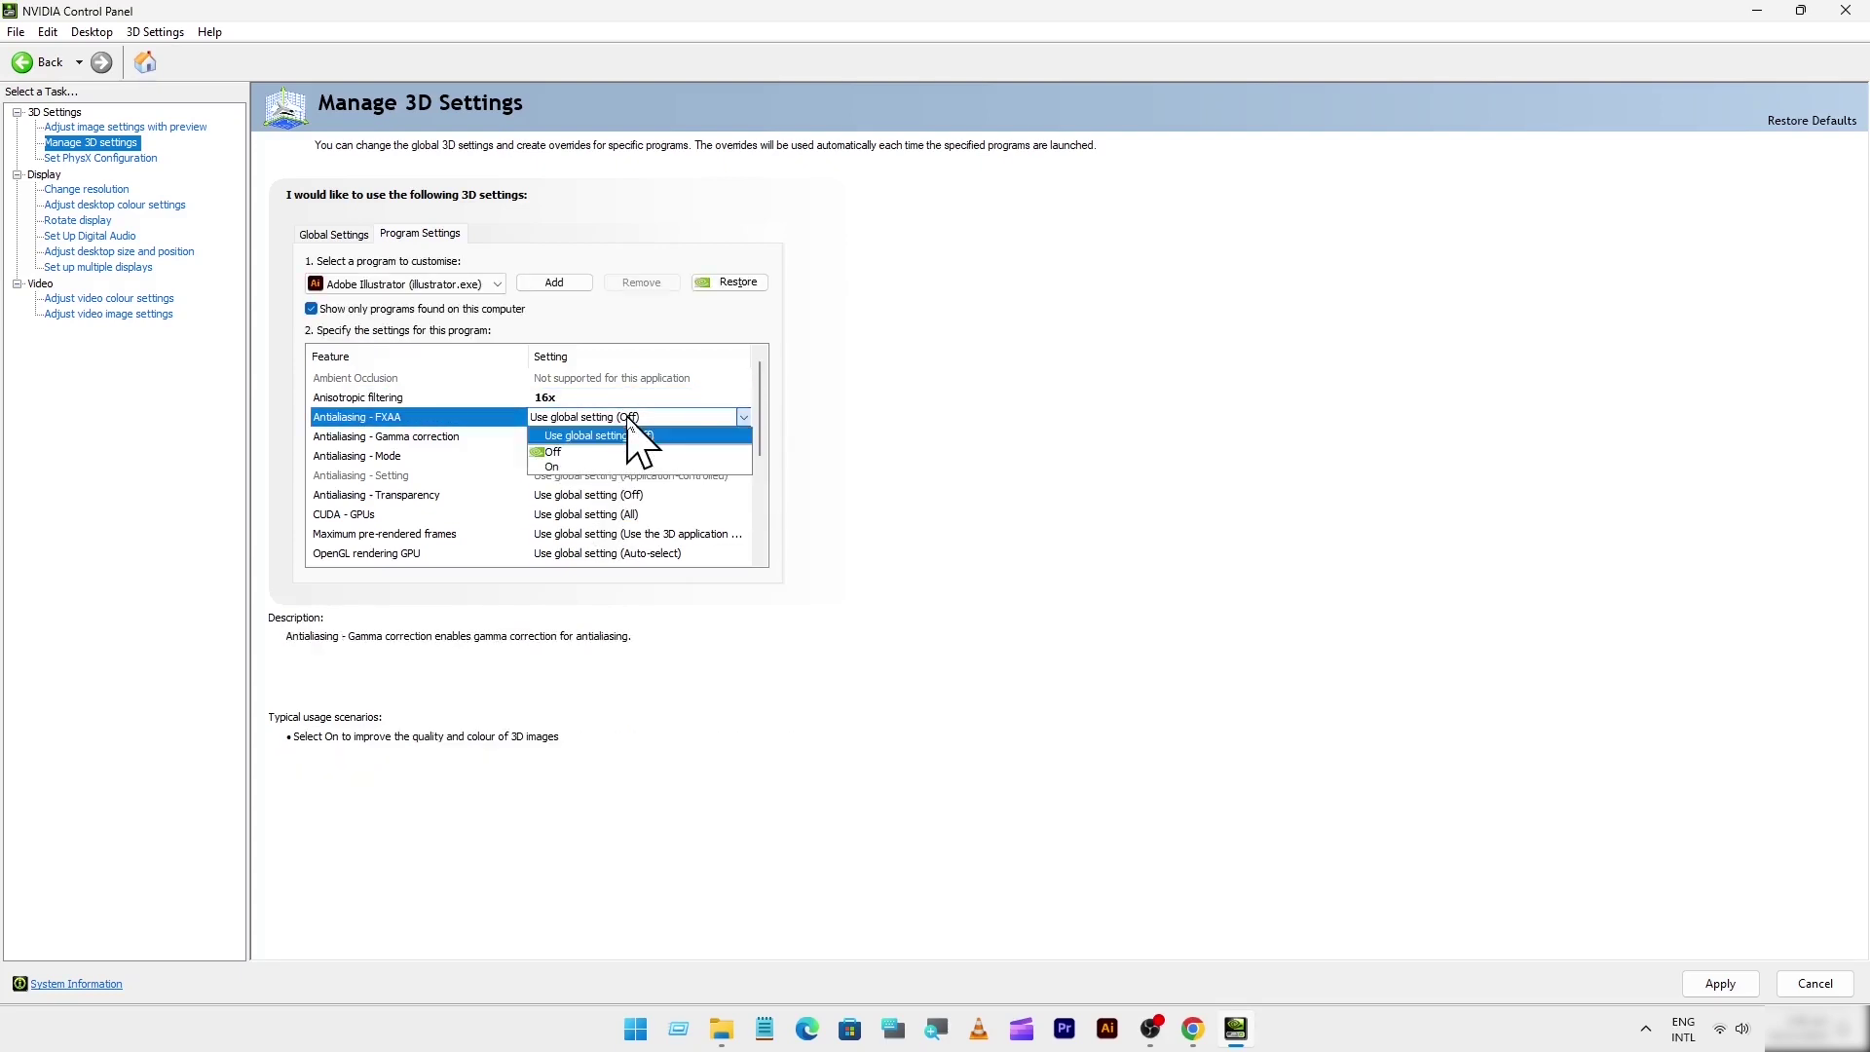
{"action": "left_click", "coordinate": [557, 468]}
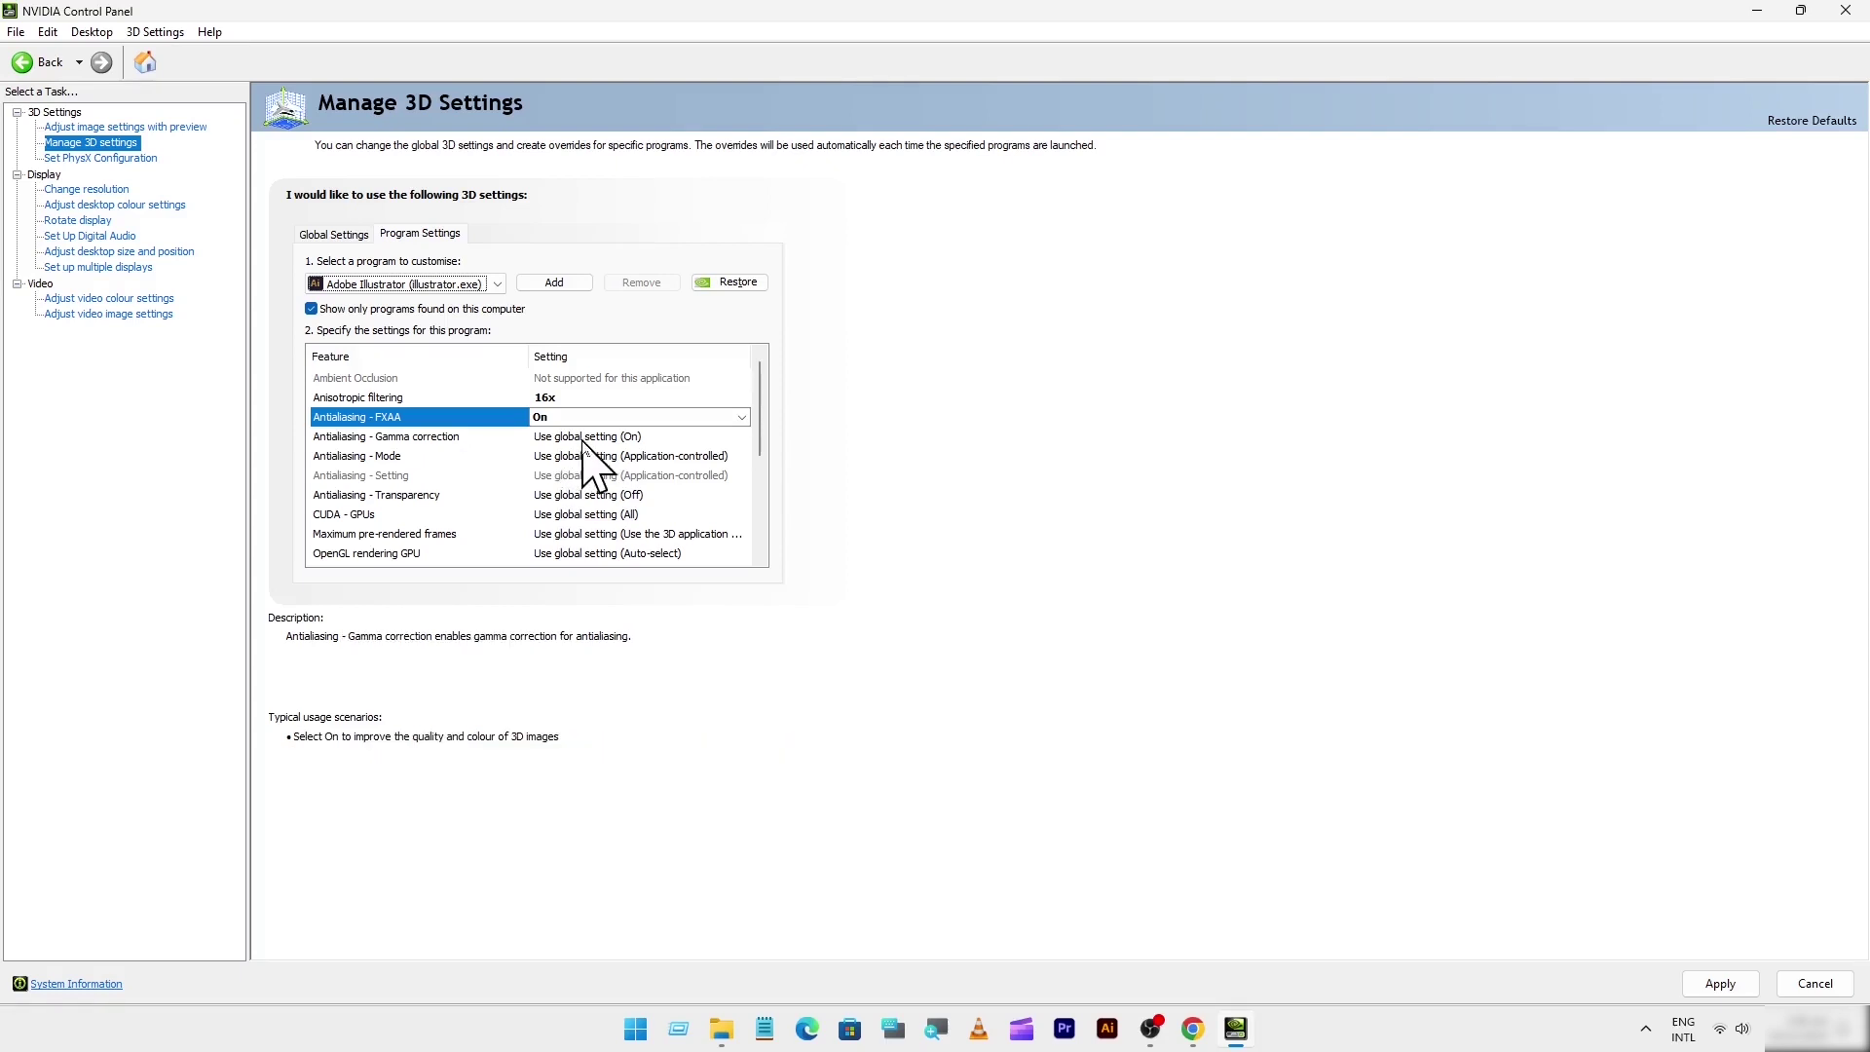
{"action": "left_click", "coordinate": [584, 440]}
{"action": "left_click", "coordinate": [586, 439]}
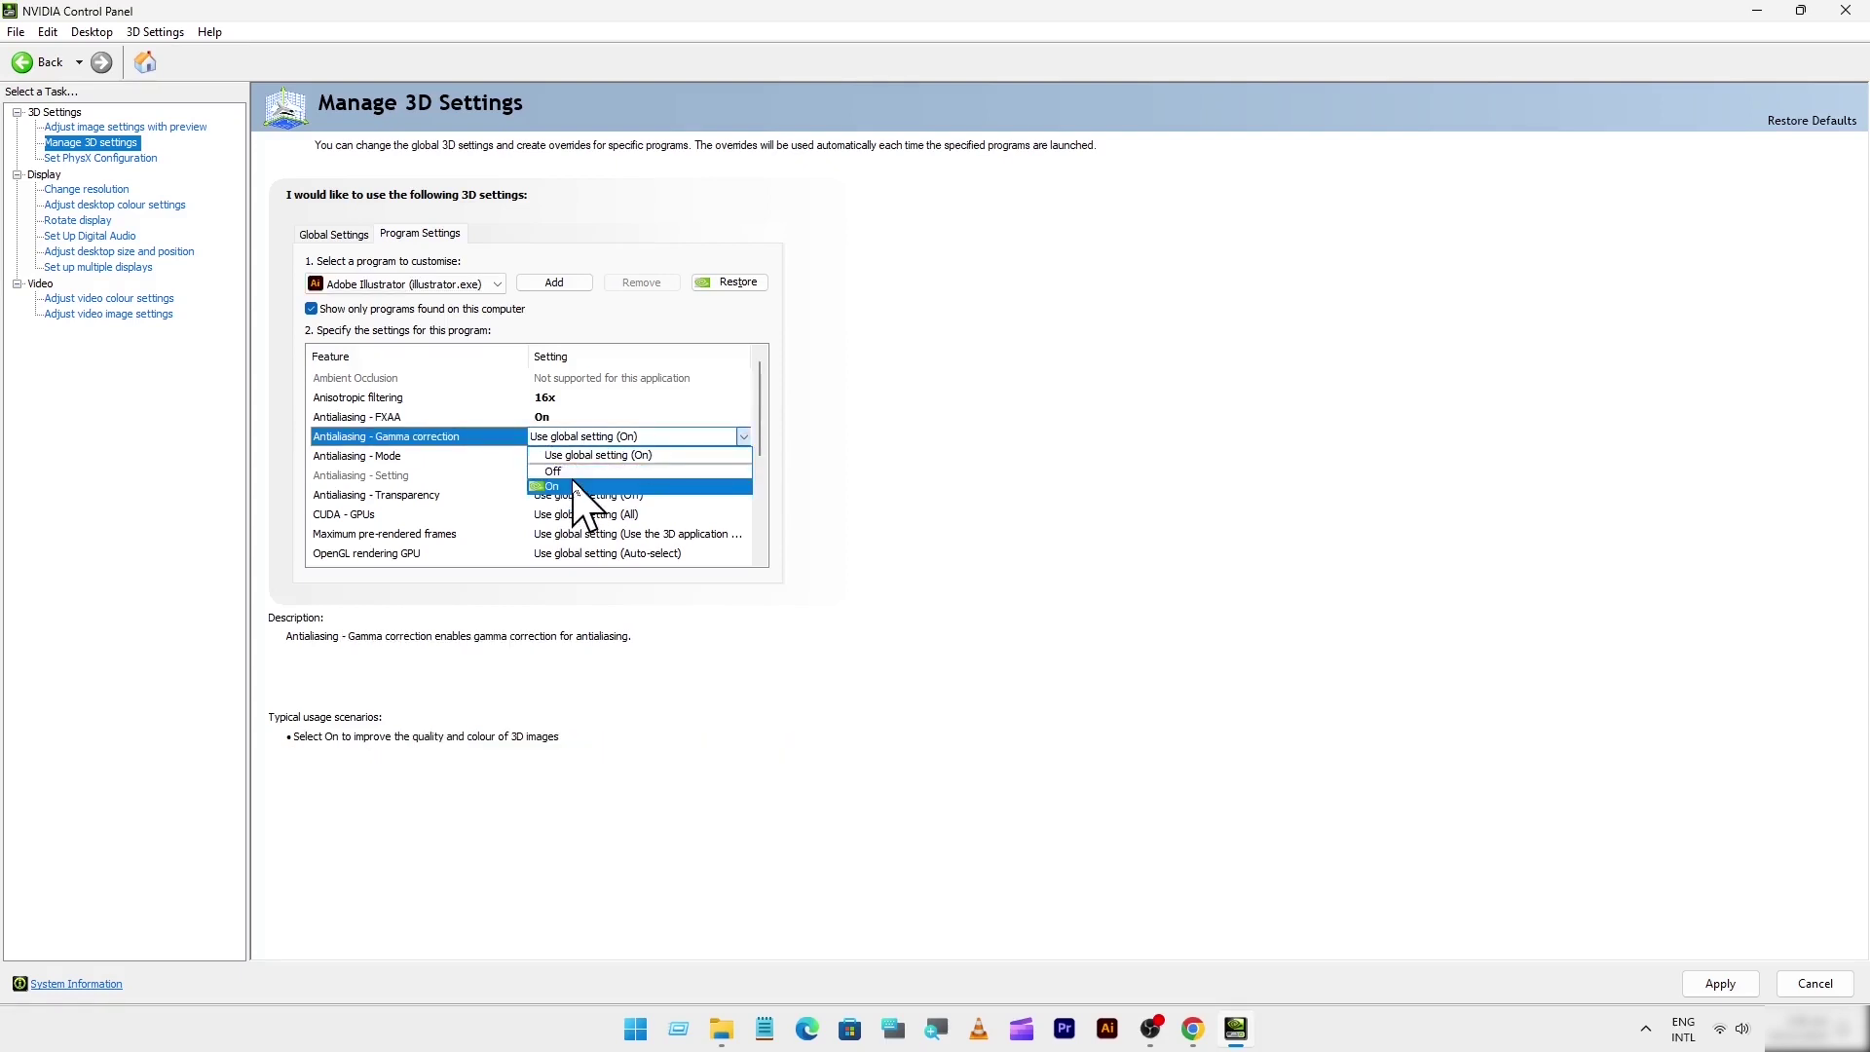
{"action": "left_click", "coordinate": [572, 472]}
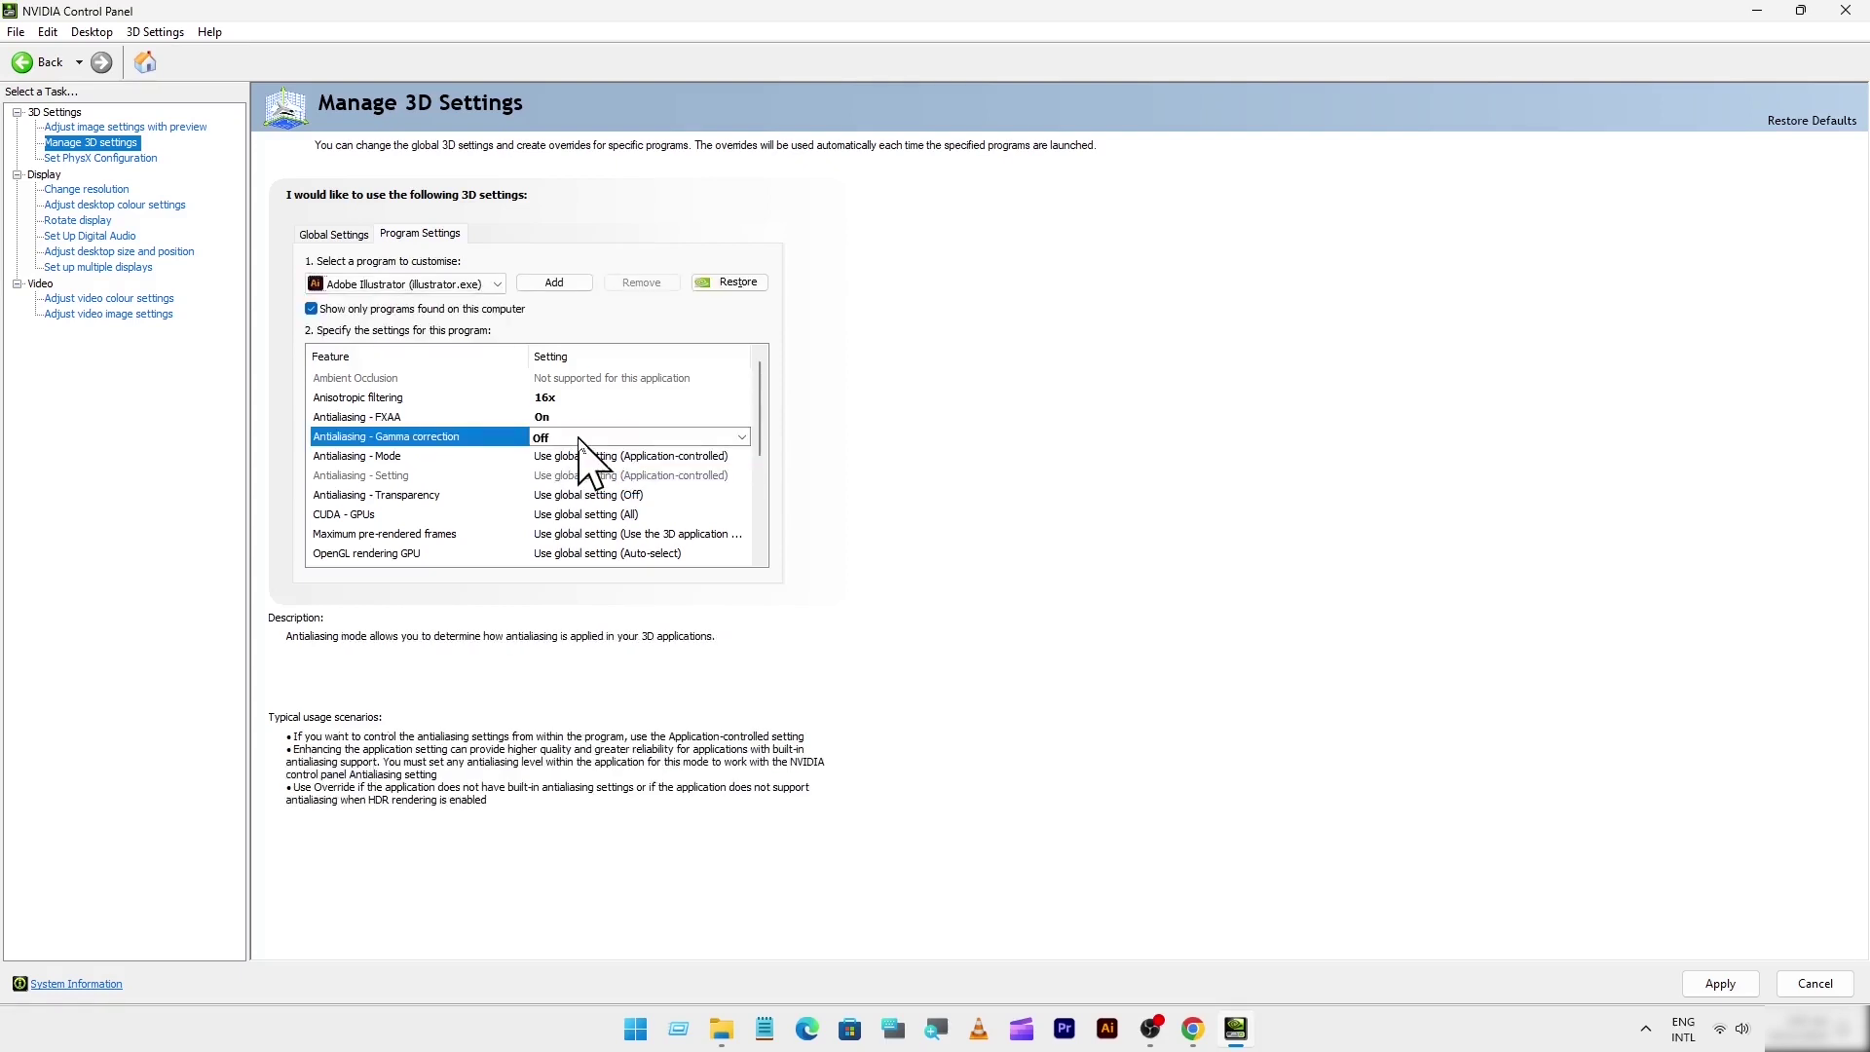
Step: Set the antialiasing mode to Override any application setting, with the antialiasing setting at 8x
{"action": "left_click", "coordinate": [575, 456]}
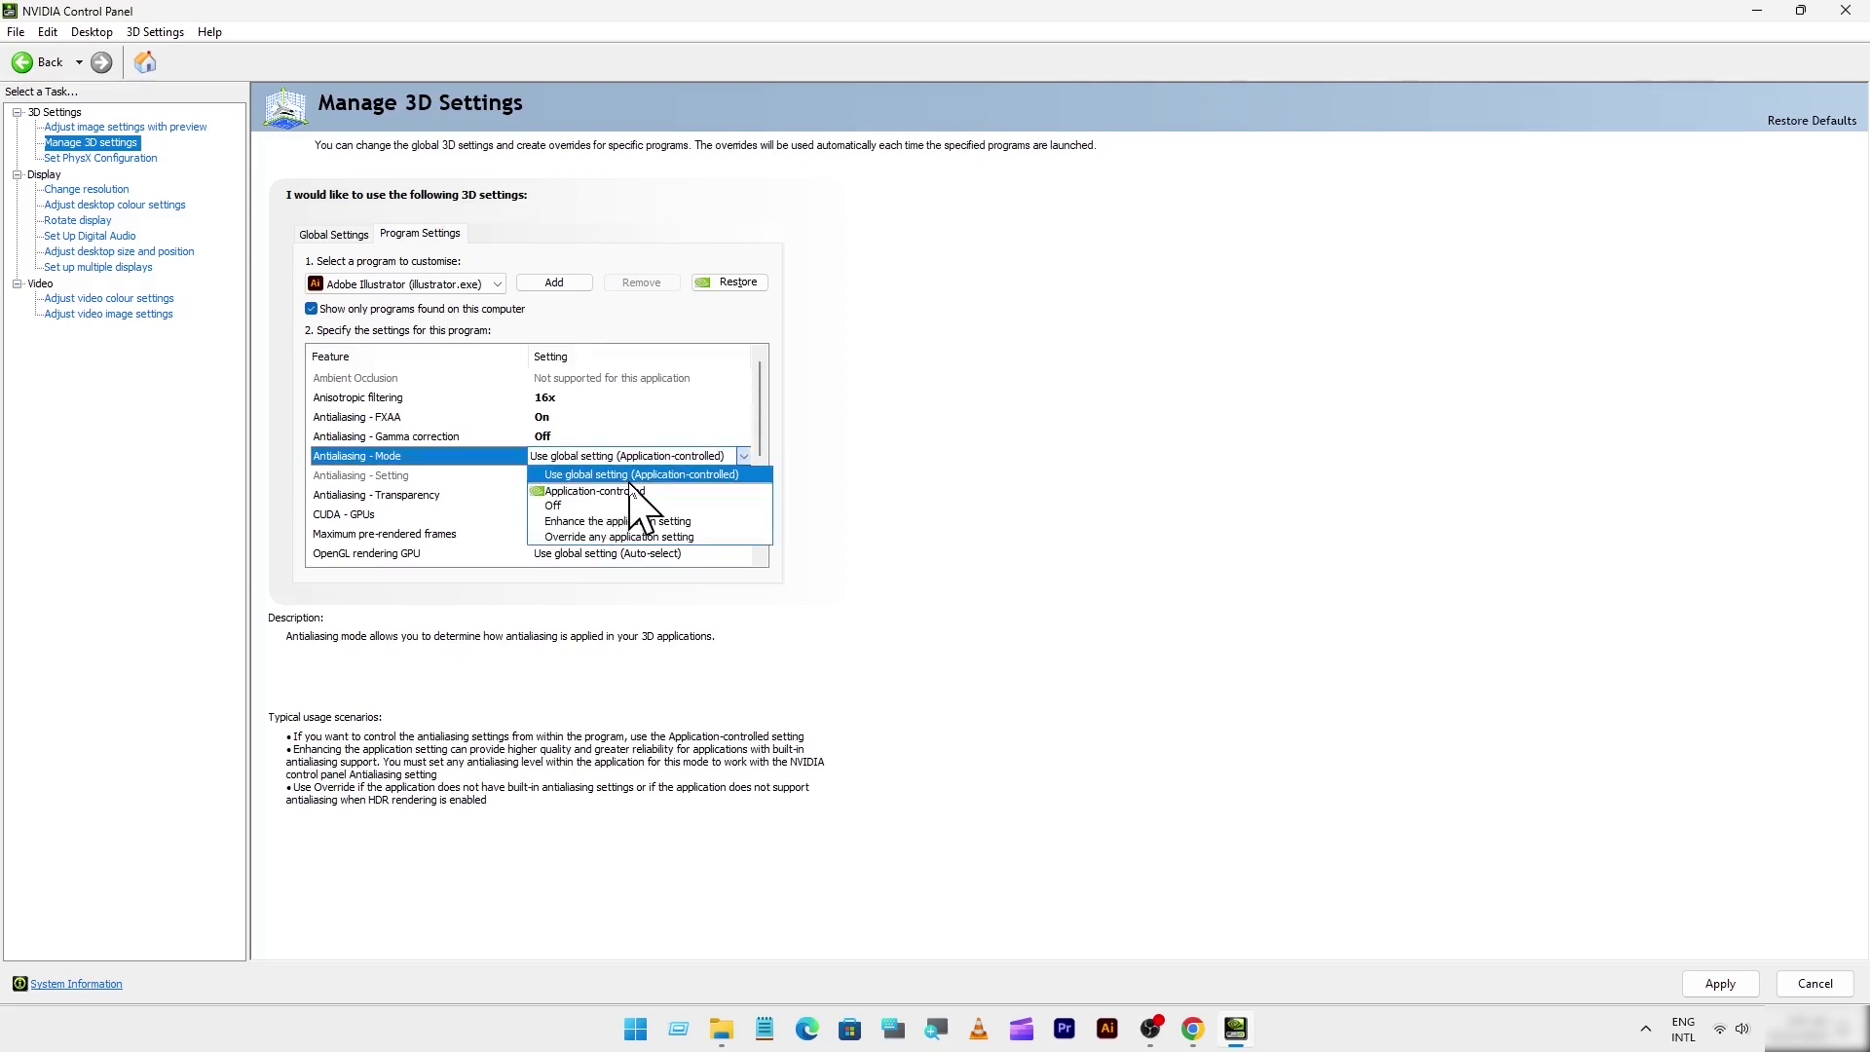
{"action": "left_click", "coordinate": [633, 537]}
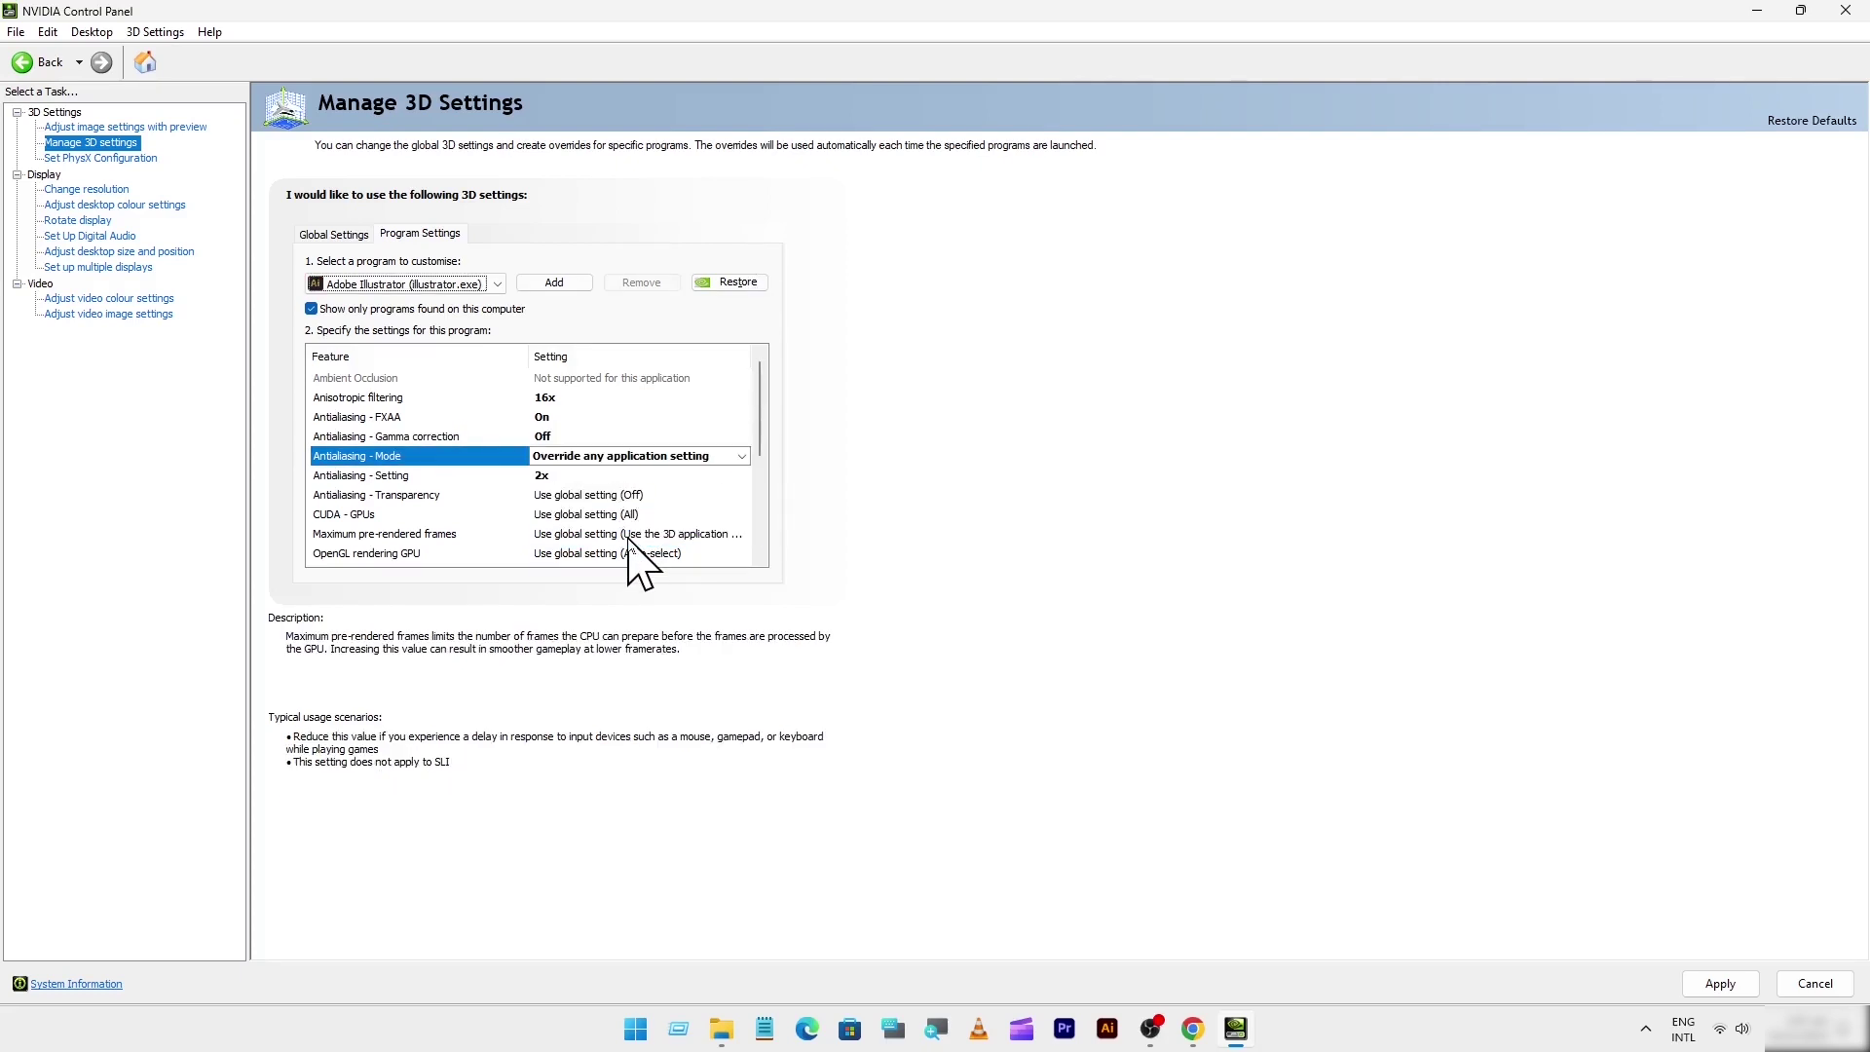
{"action": "left_click", "coordinate": [551, 478]}
{"action": "left_click", "coordinate": [560, 480]}
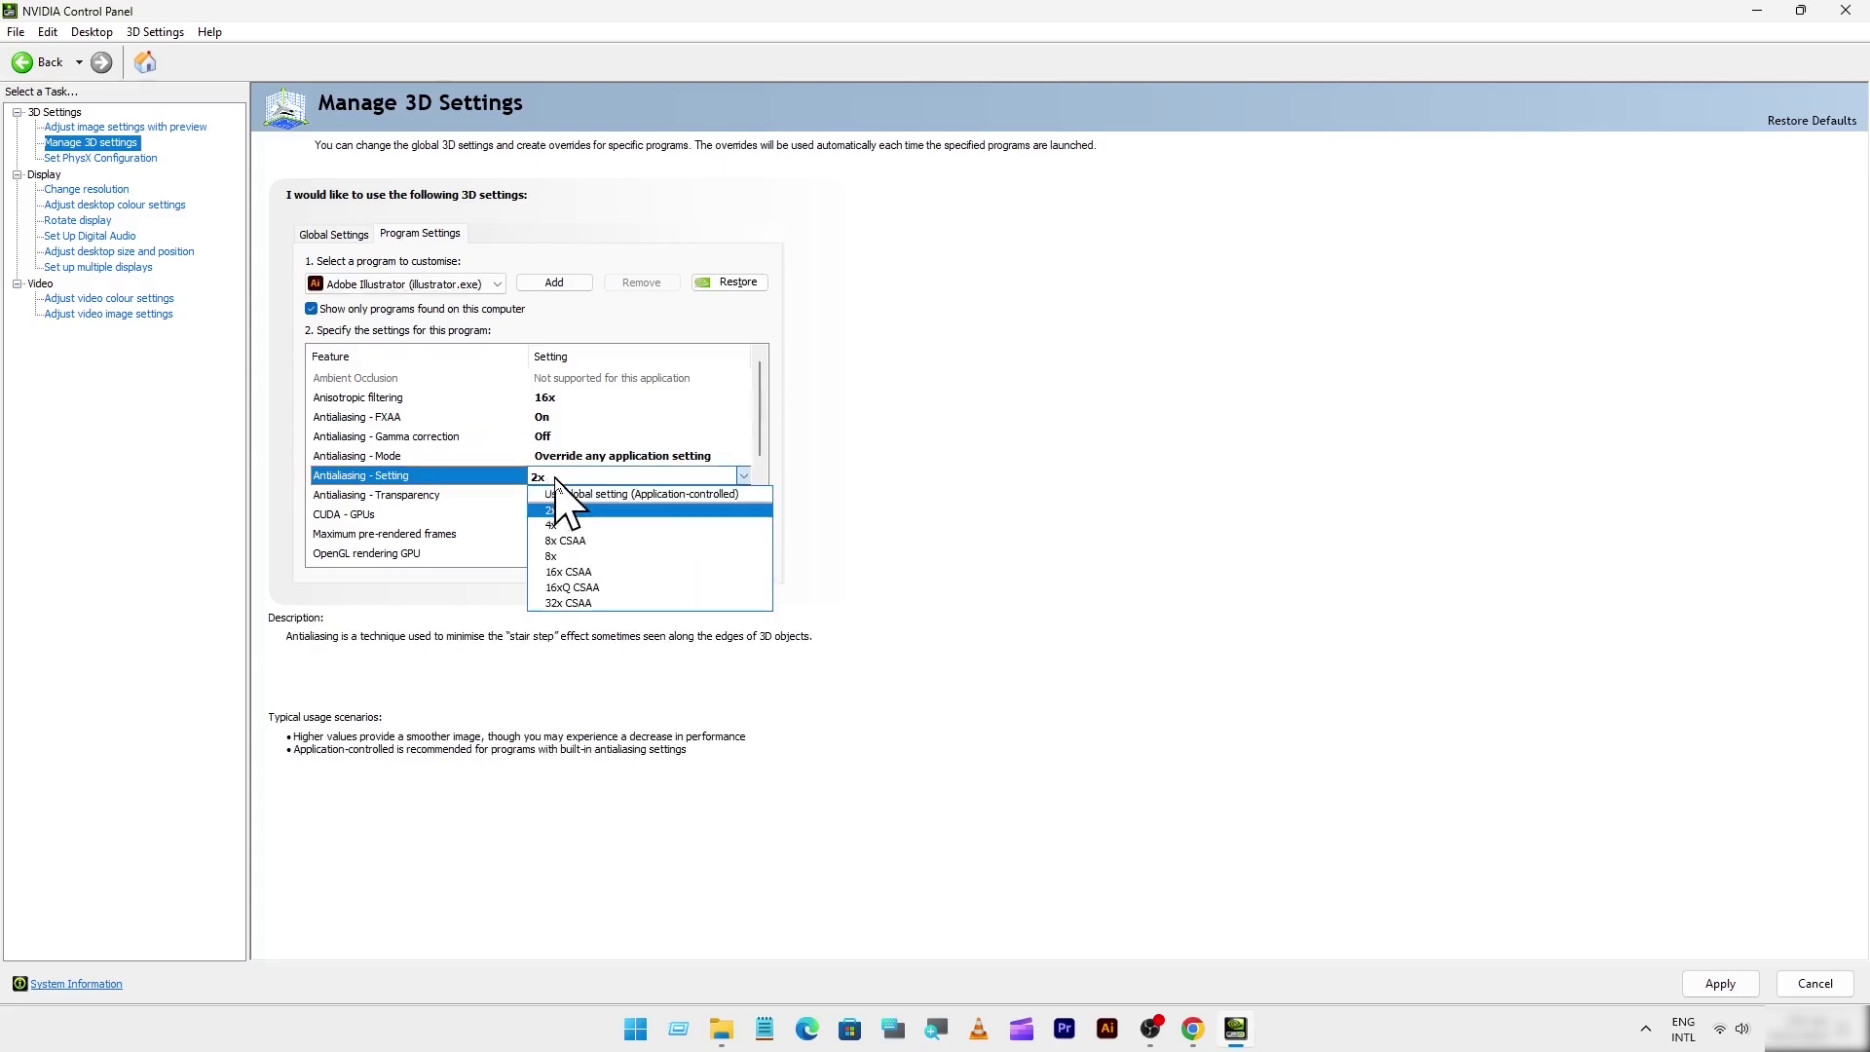
{"action": "left_click", "coordinate": [608, 556]}
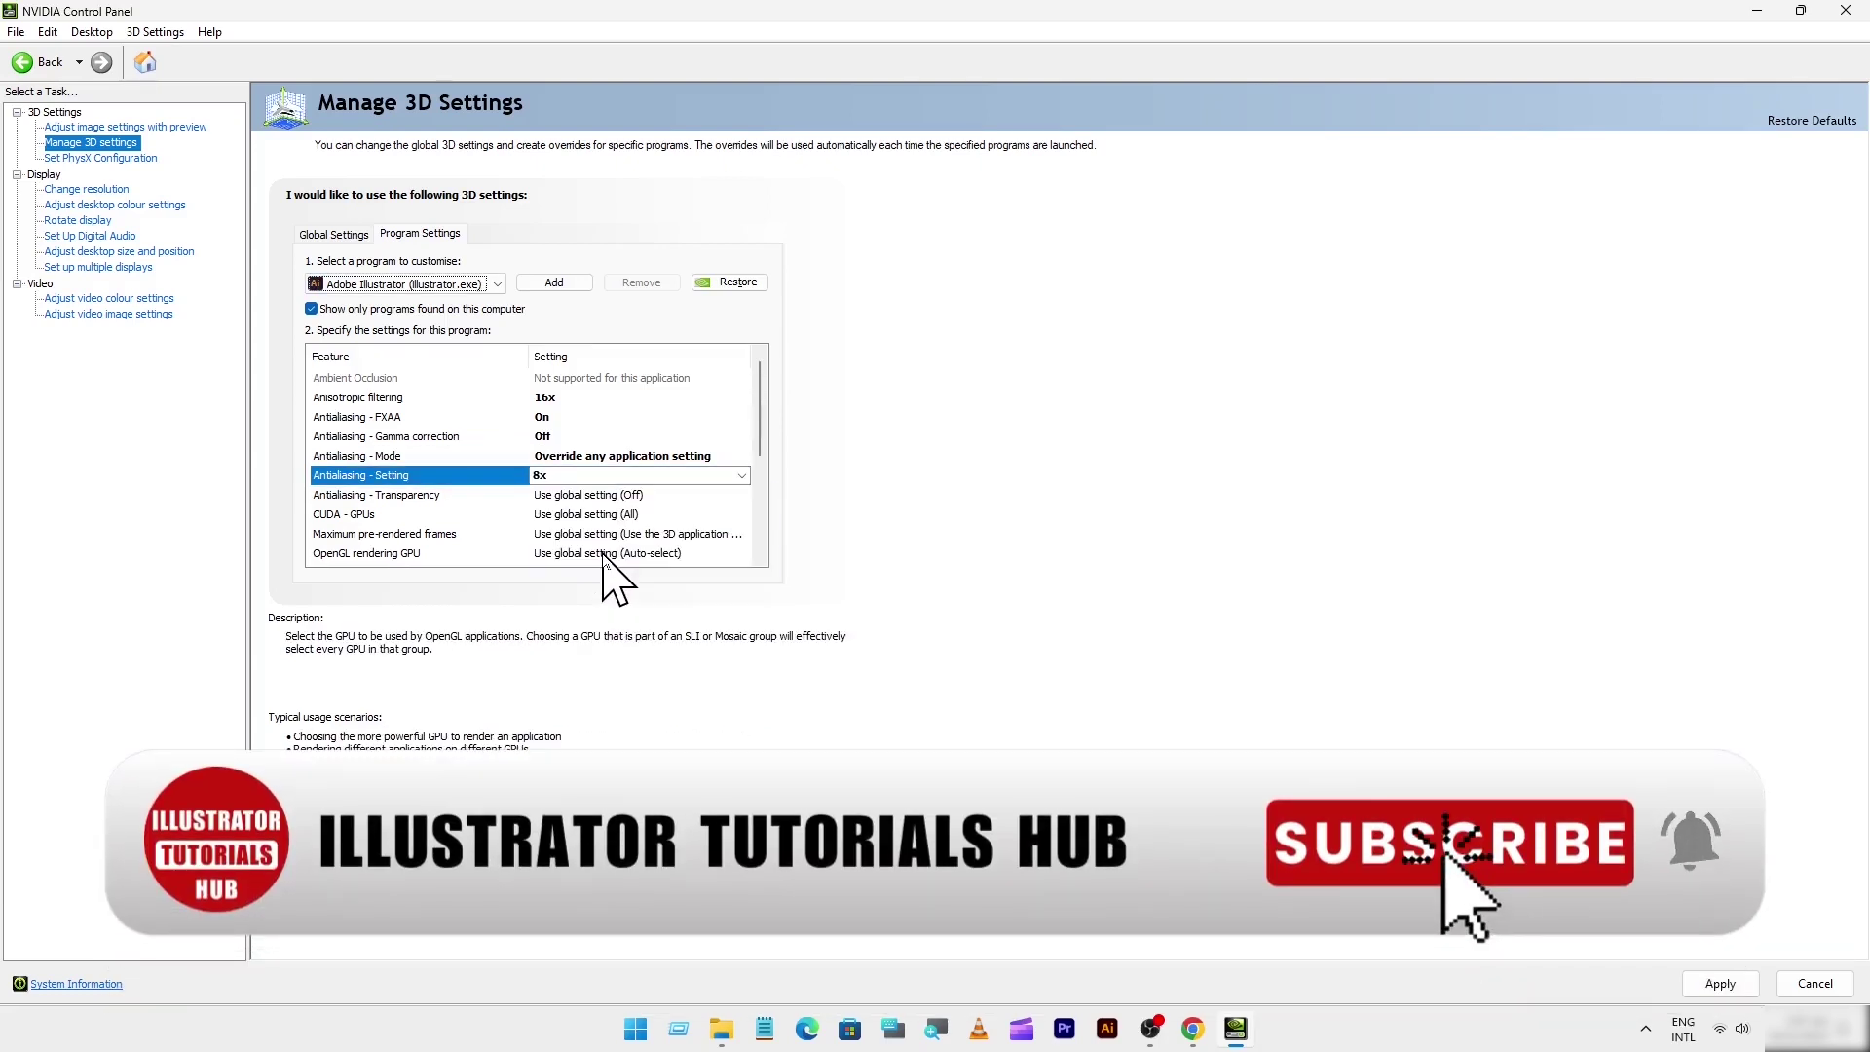
Step: Set Antialiasing - Transparency for Adobe Illustrator to 4x (supersample)
{"action": "left_click", "coordinate": [624, 497]}
{"action": "left_click", "coordinate": [624, 497]}
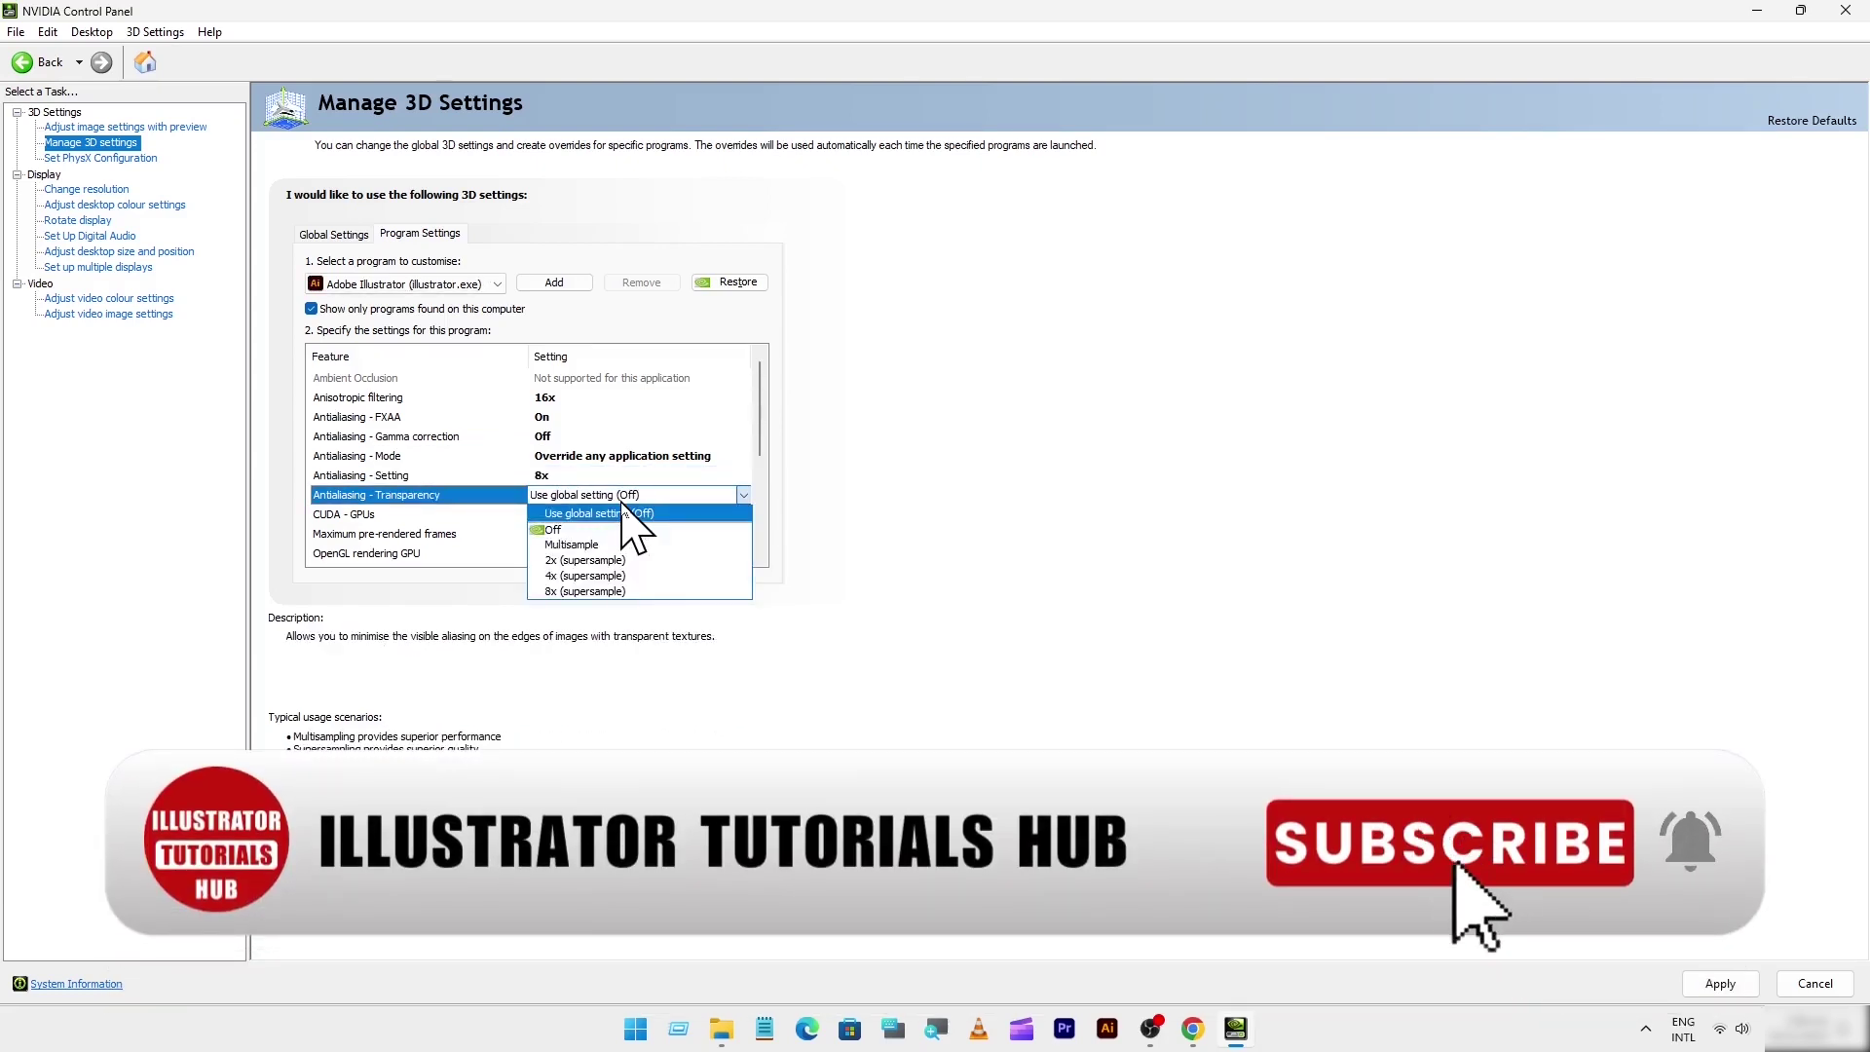
{"action": "left_click", "coordinate": [624, 584]}
{"action": "left_click", "coordinate": [730, 514]}
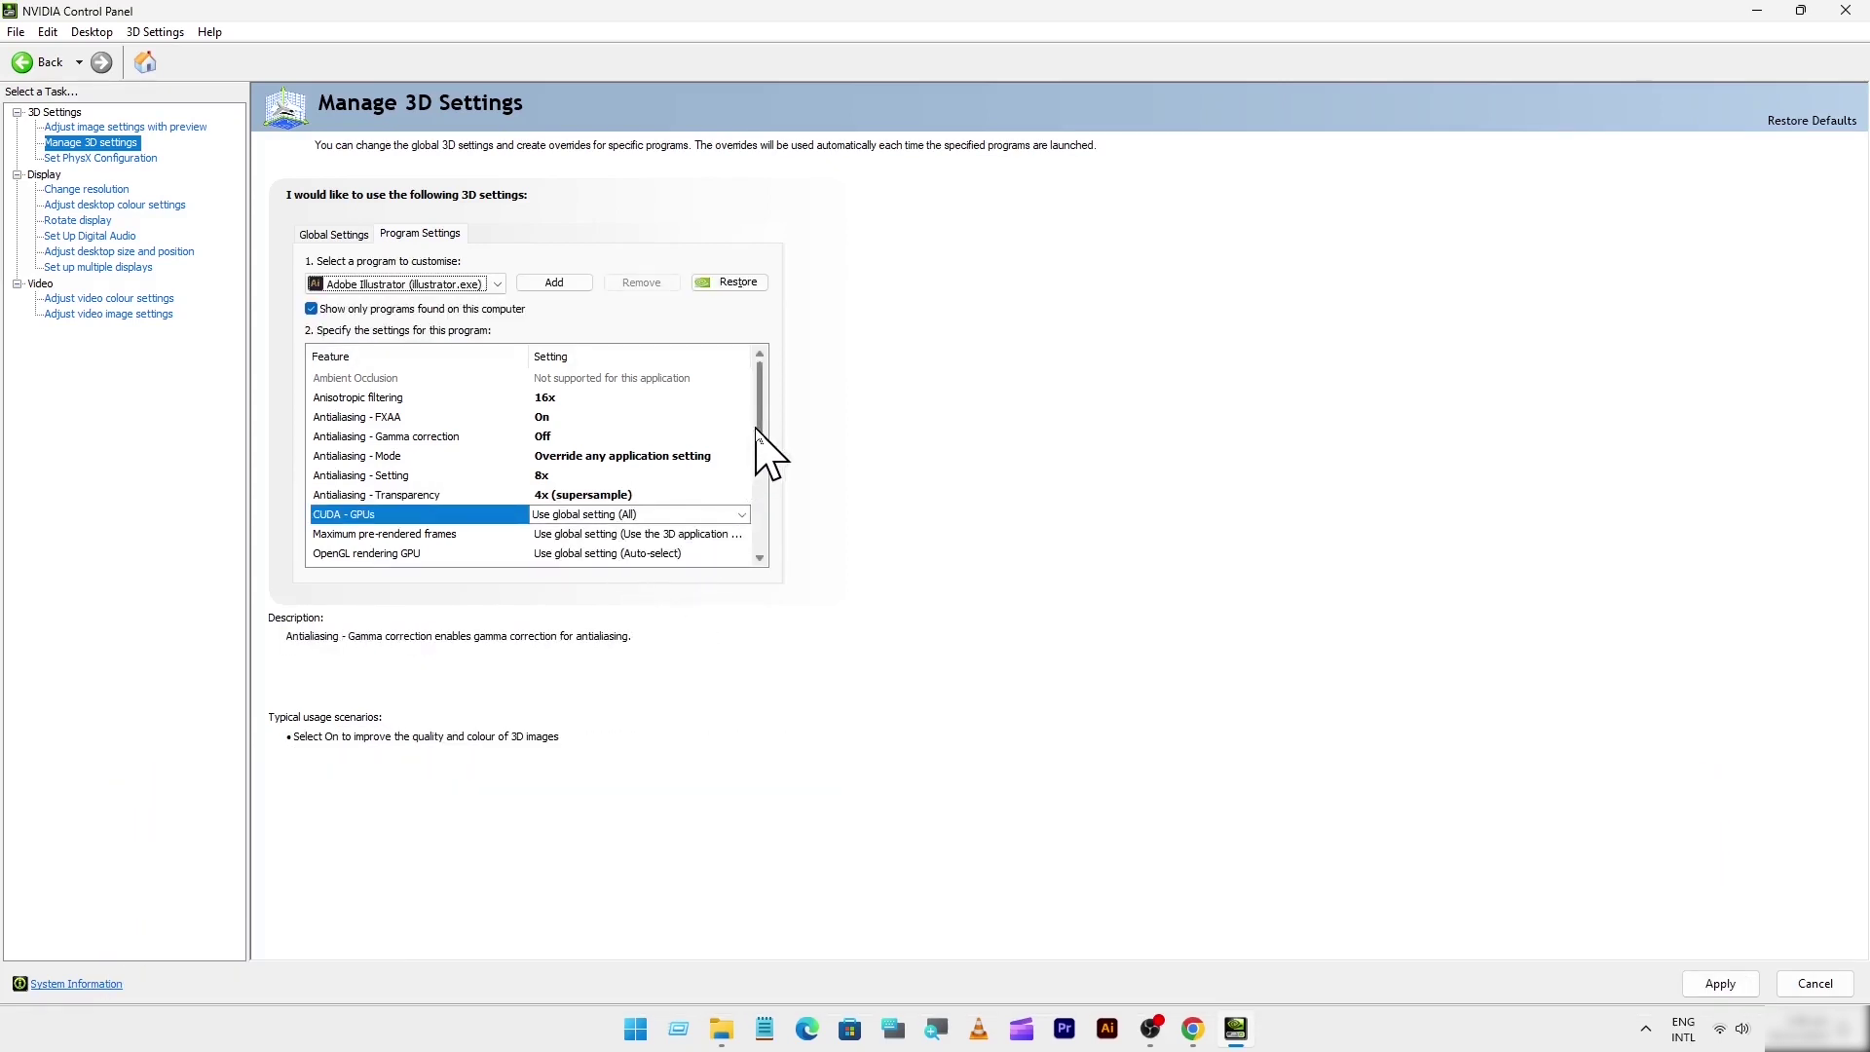
Step: Set the maximum pre-rendered frames for Adobe Illustrator to 4
{"action": "left_click_drag", "start_coordinate": [757, 433], "coordinate": [772, 487]}
{"action": "left_click", "coordinate": [726, 457]}
{"action": "left_click", "coordinate": [599, 458]}
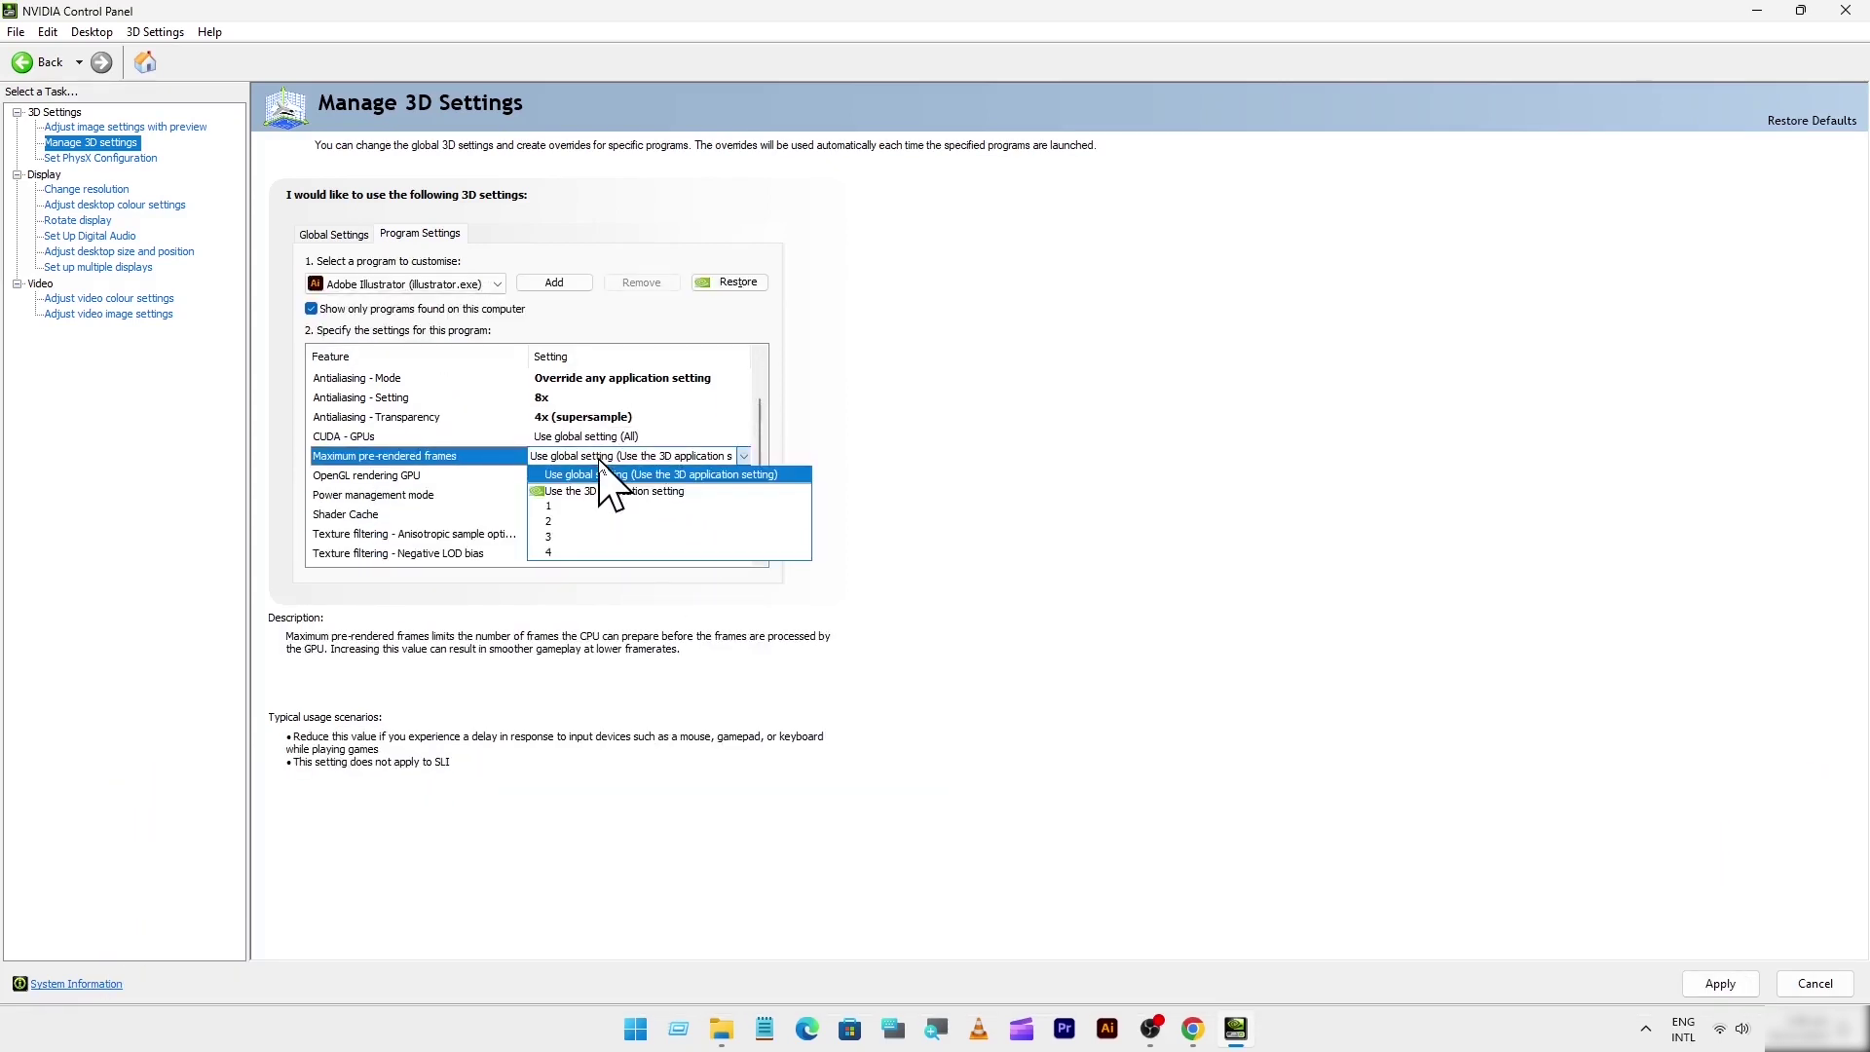
{"action": "left_click", "coordinate": [552, 552]}
{"action": "left_click", "coordinate": [556, 517]}
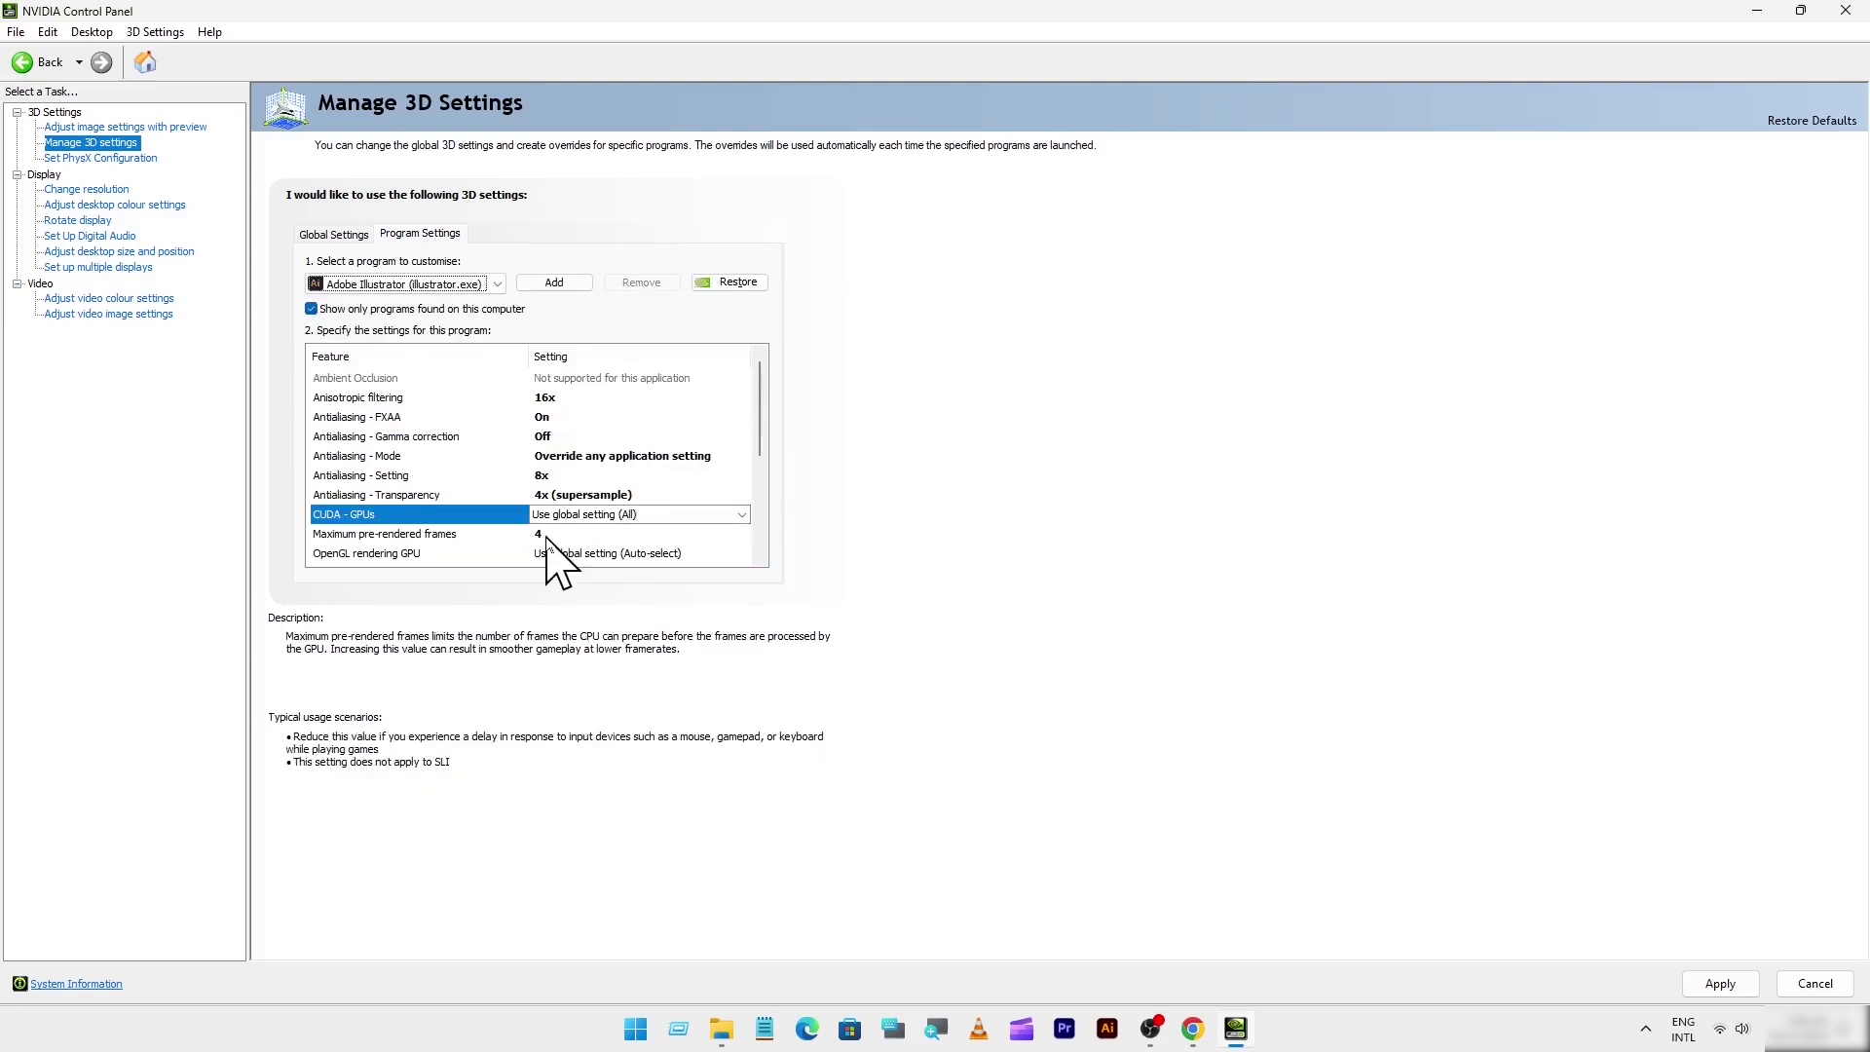
{"action": "double_click", "coordinate": [548, 536]}
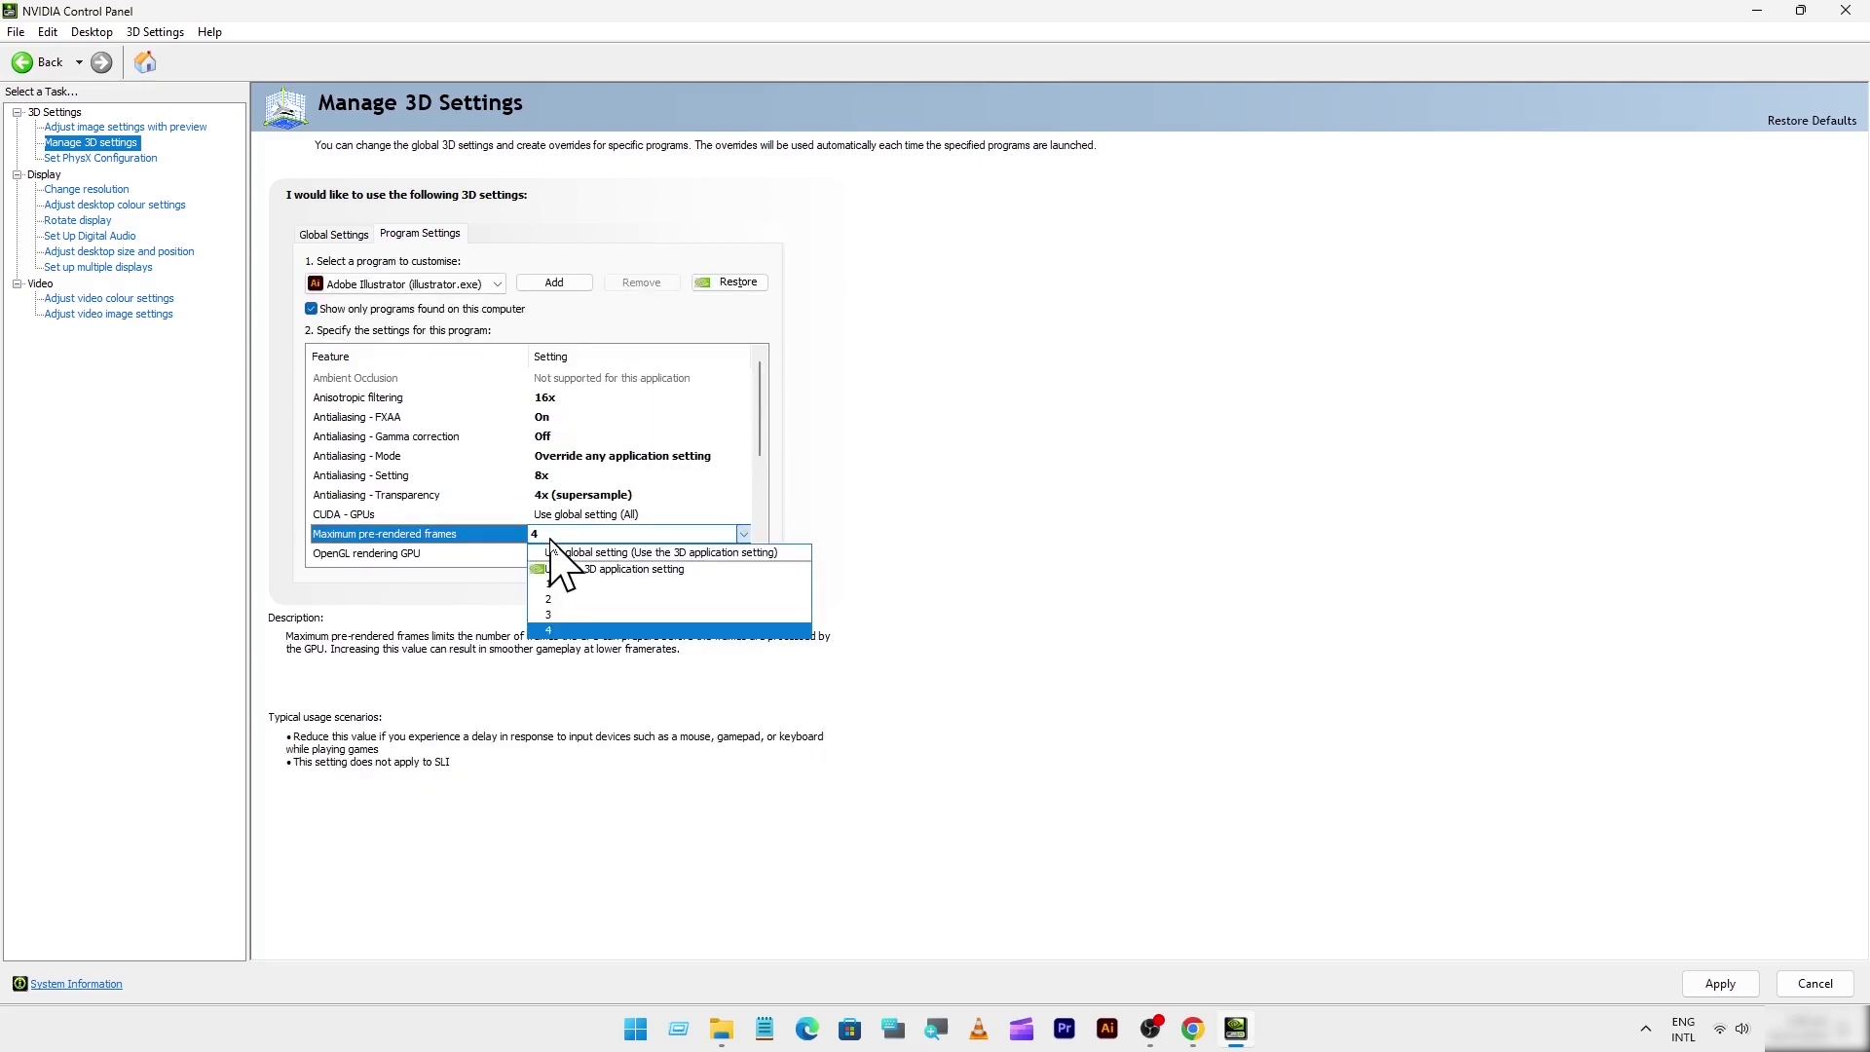
{"action": "left_click", "coordinate": [550, 542]}
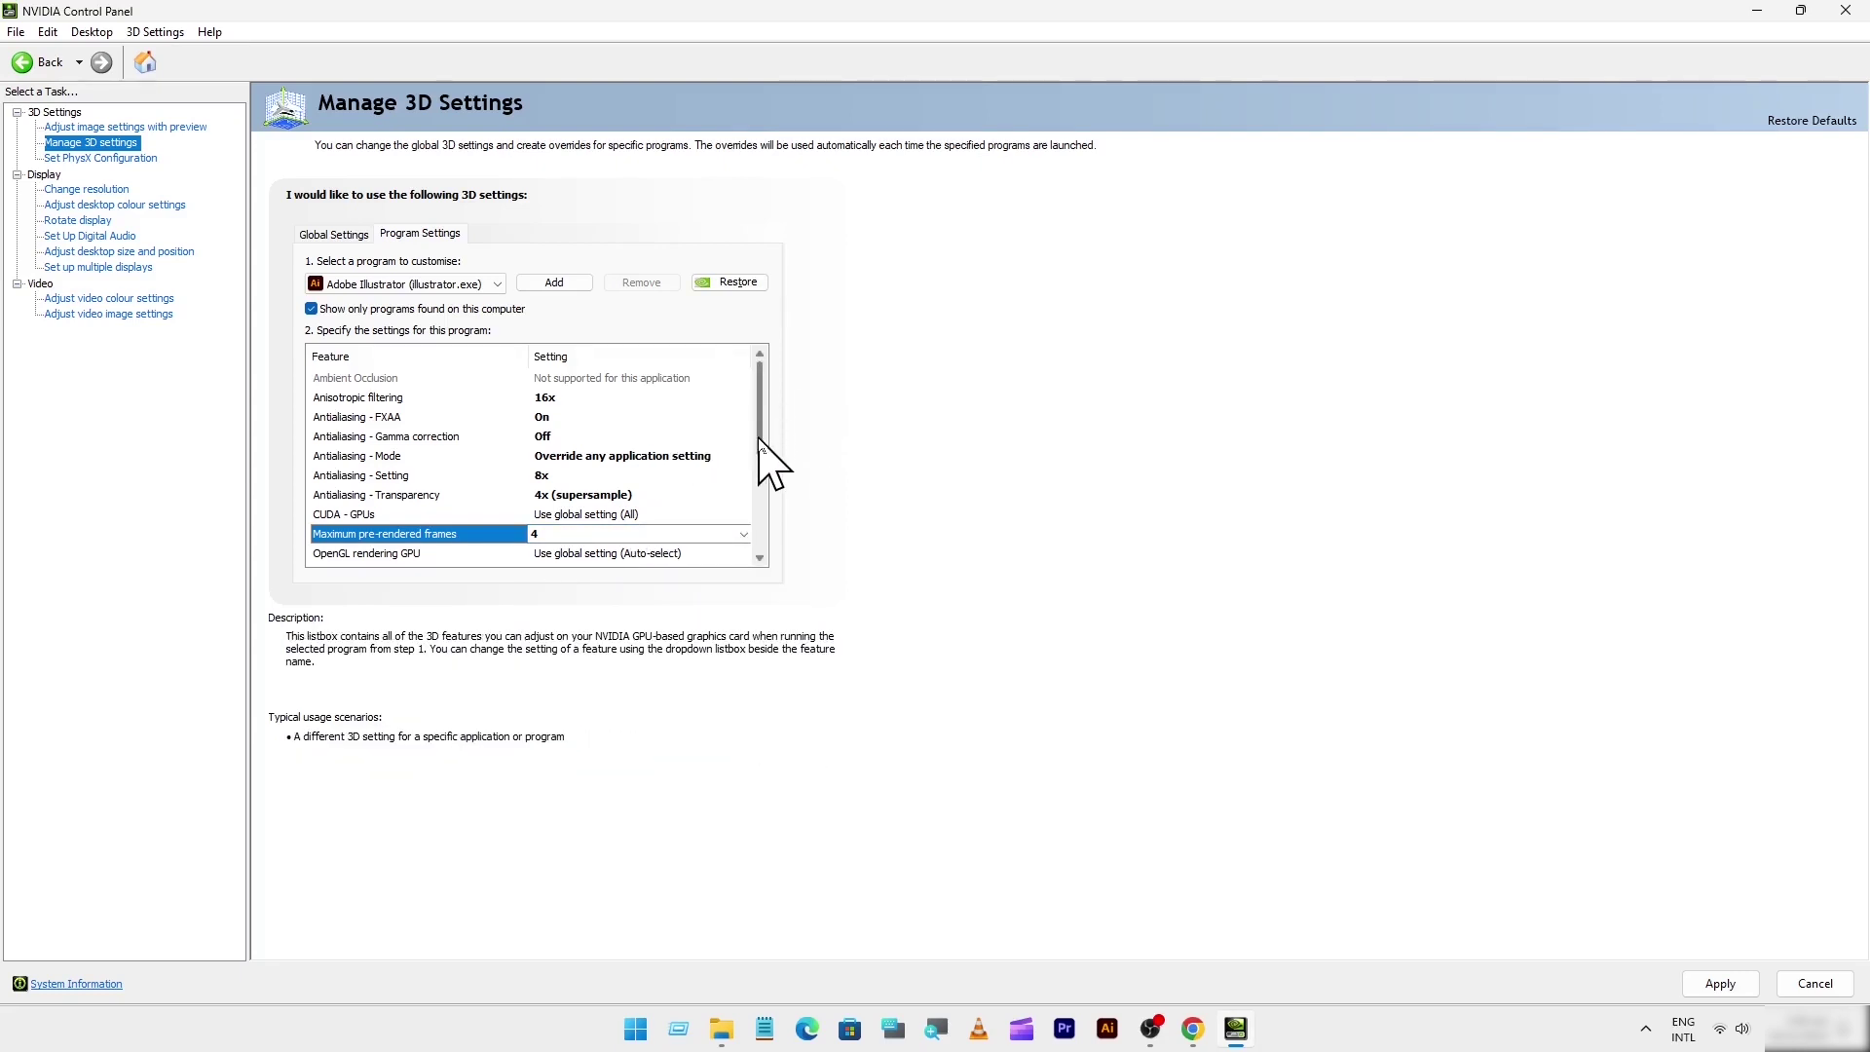
Step: Set the OpenGL rendering GPU for Adobe Illustrator to GeForce GT 630
{"action": "left_click_drag", "start_coordinate": [761, 443], "coordinate": [776, 522]}
{"action": "left_click", "coordinate": [643, 416]}
{"action": "left_click", "coordinate": [658, 419]}
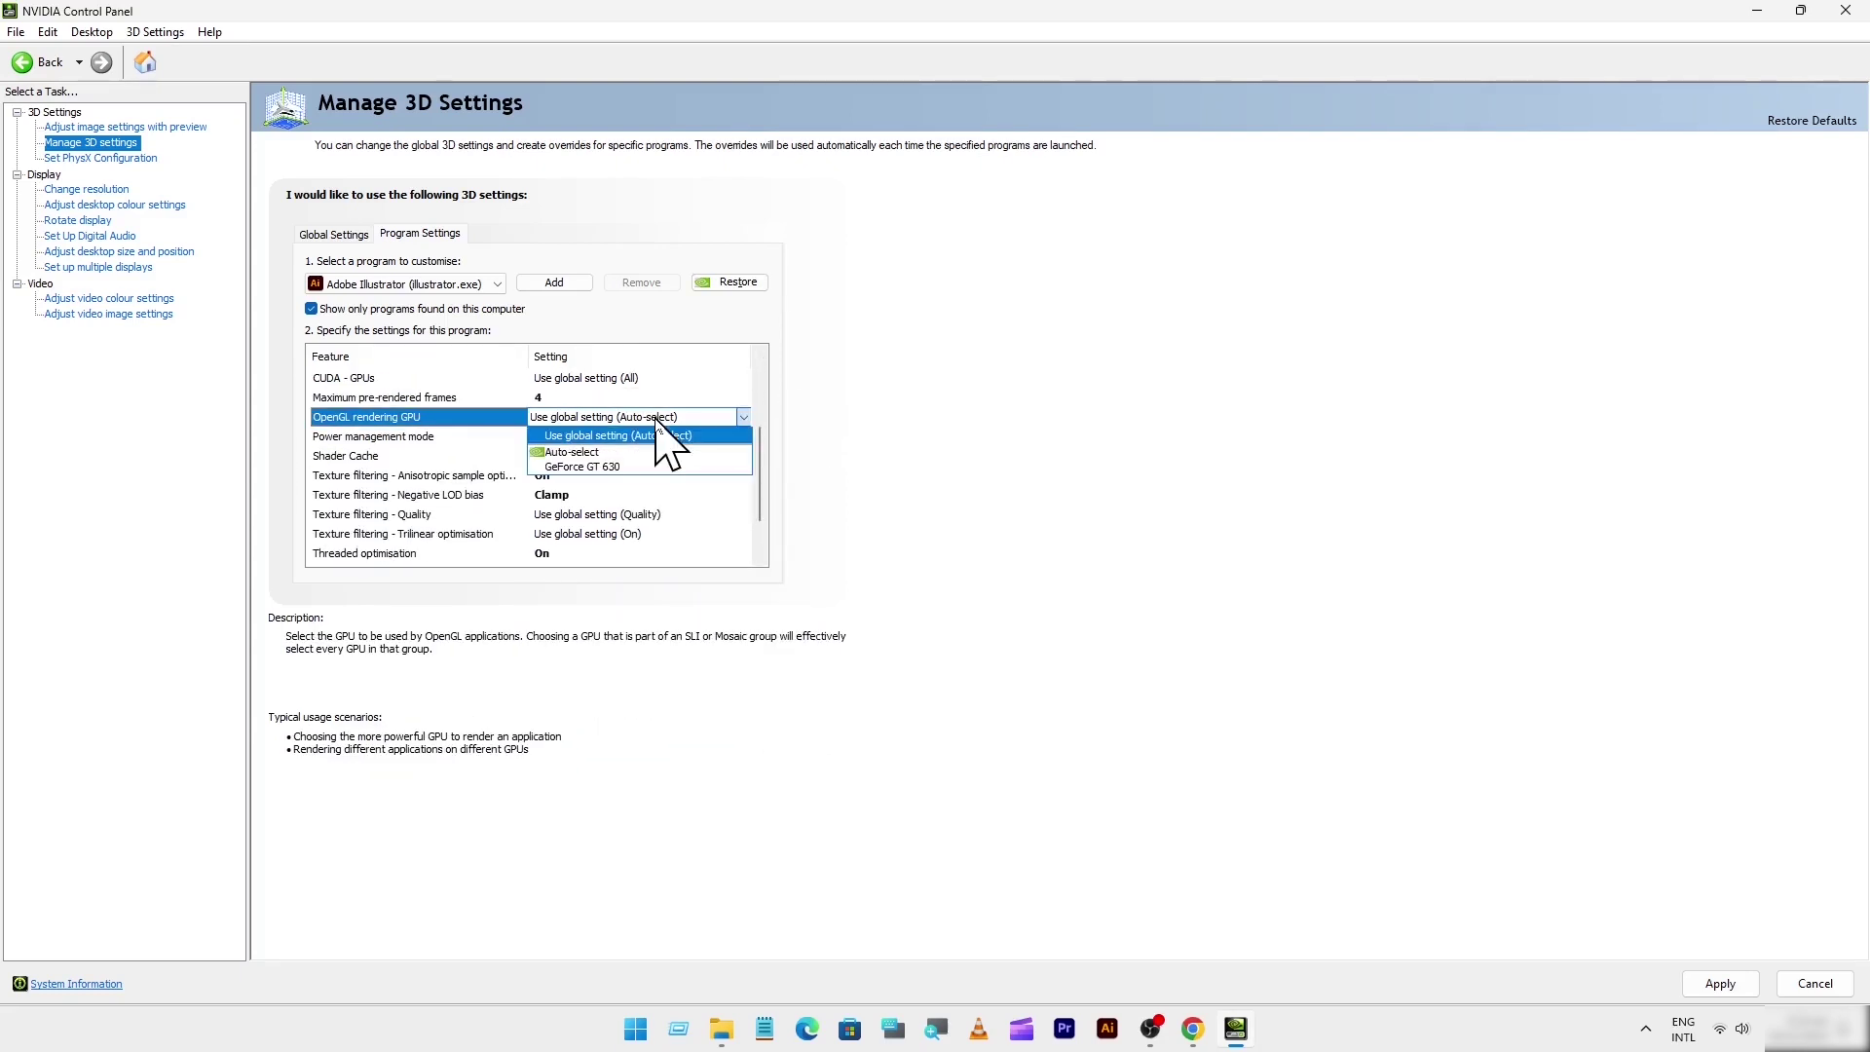
{"action": "left_click", "coordinate": [647, 466]}
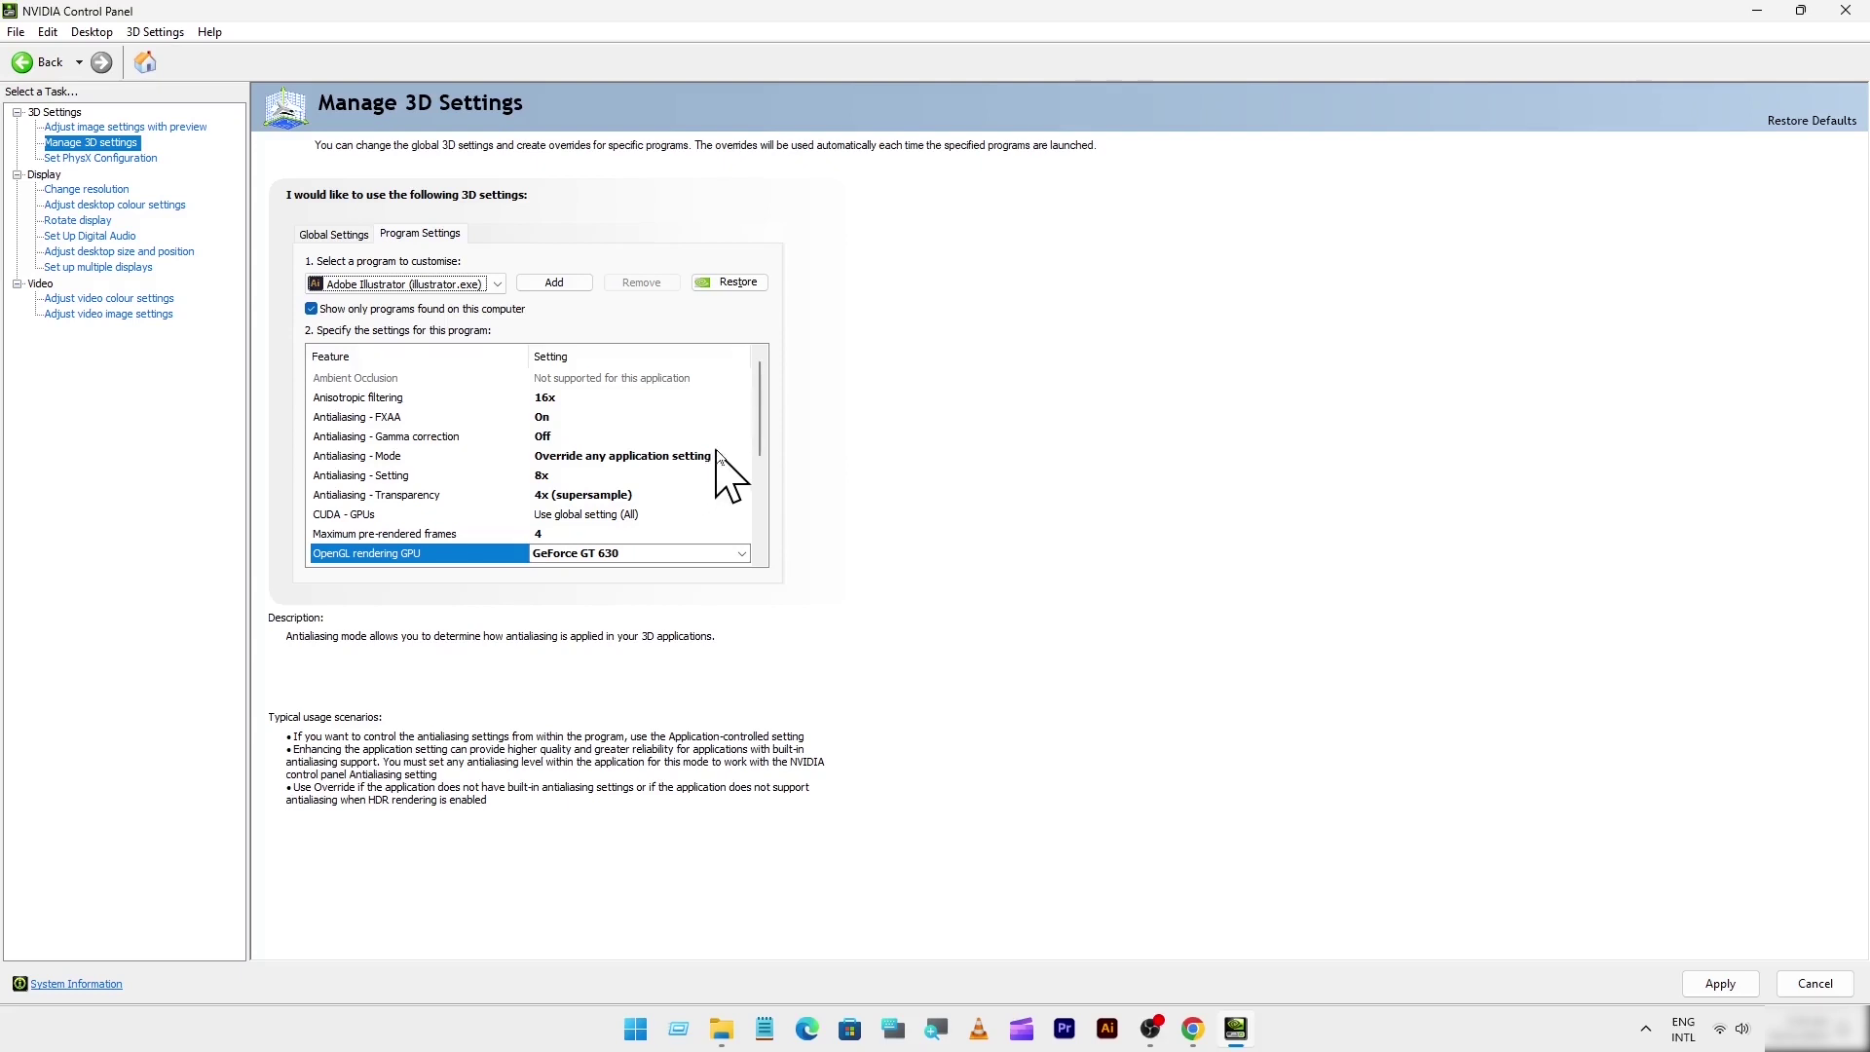
Step: Set the Power management mode for Adobe Illustrator to Prefer maximum performance
{"action": "scroll", "coordinate": [769, 419], "scroll_direction": "down", "scroll_amount": 2}
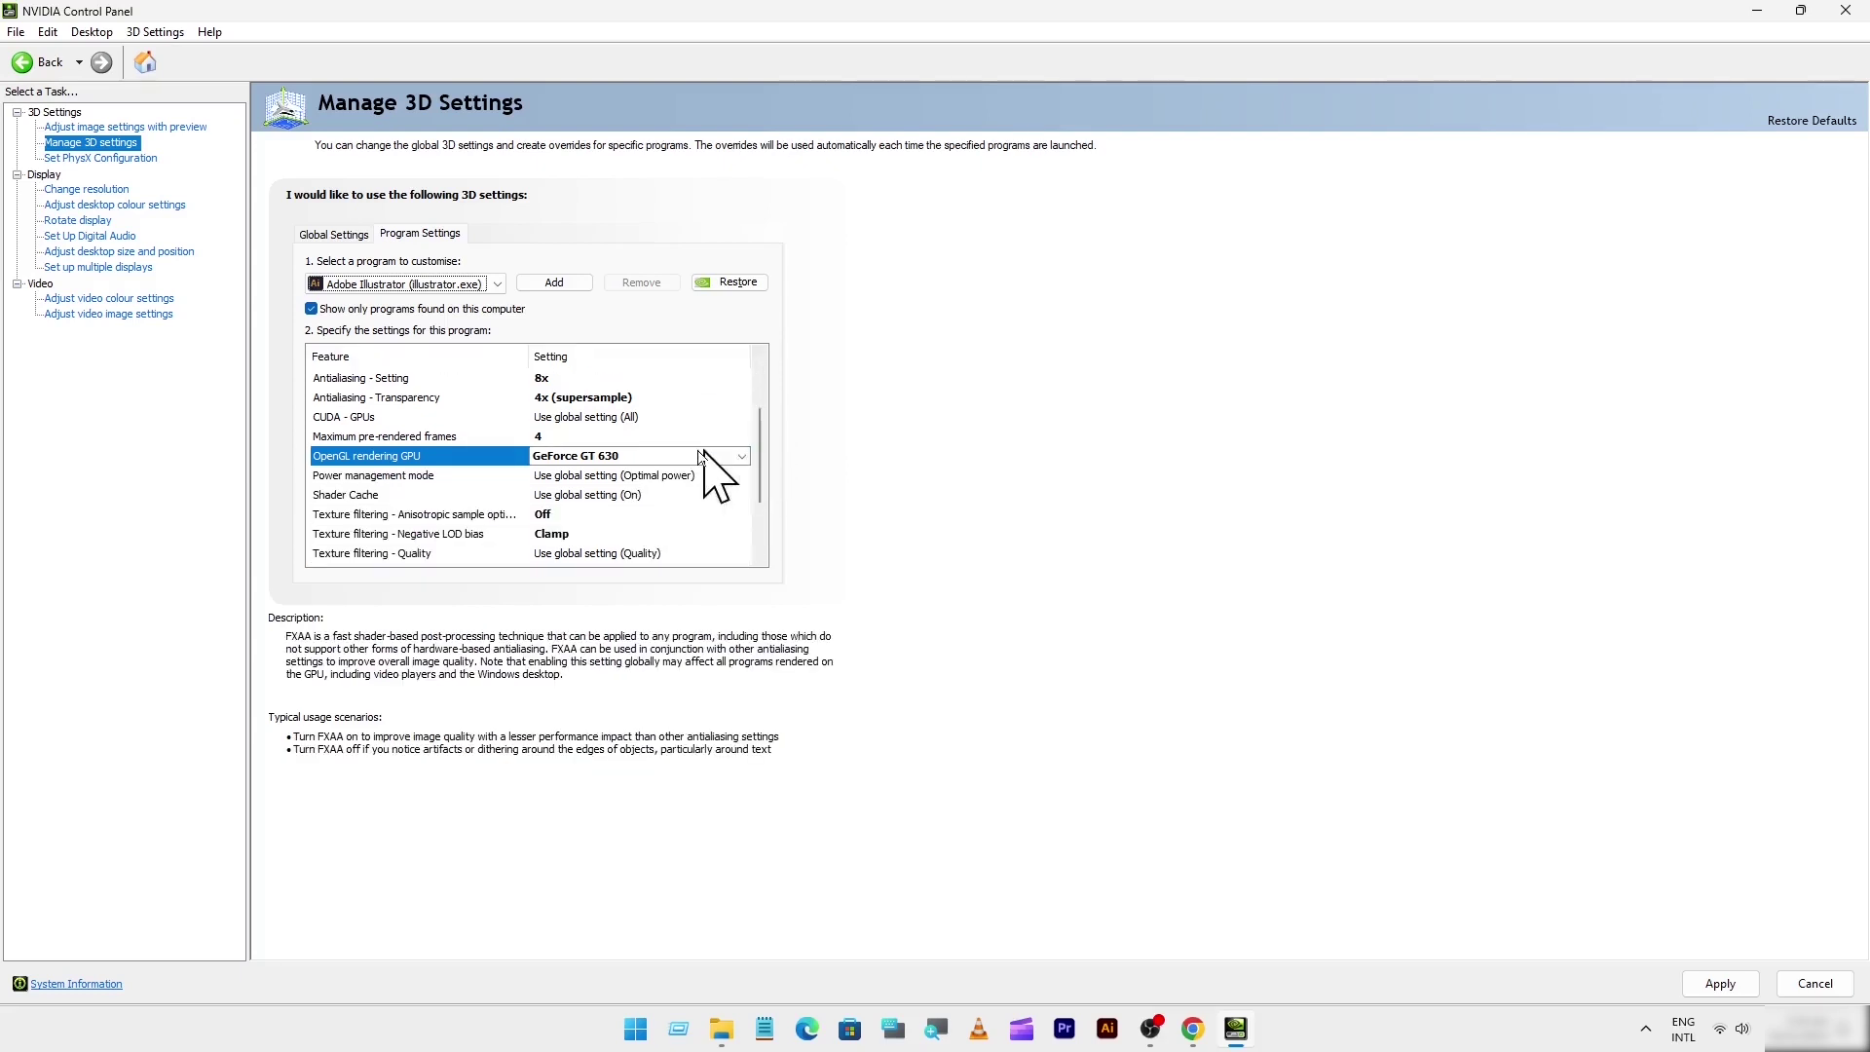
{"action": "left_click", "coordinate": [602, 475]}
{"action": "left_click", "coordinate": [596, 477]}
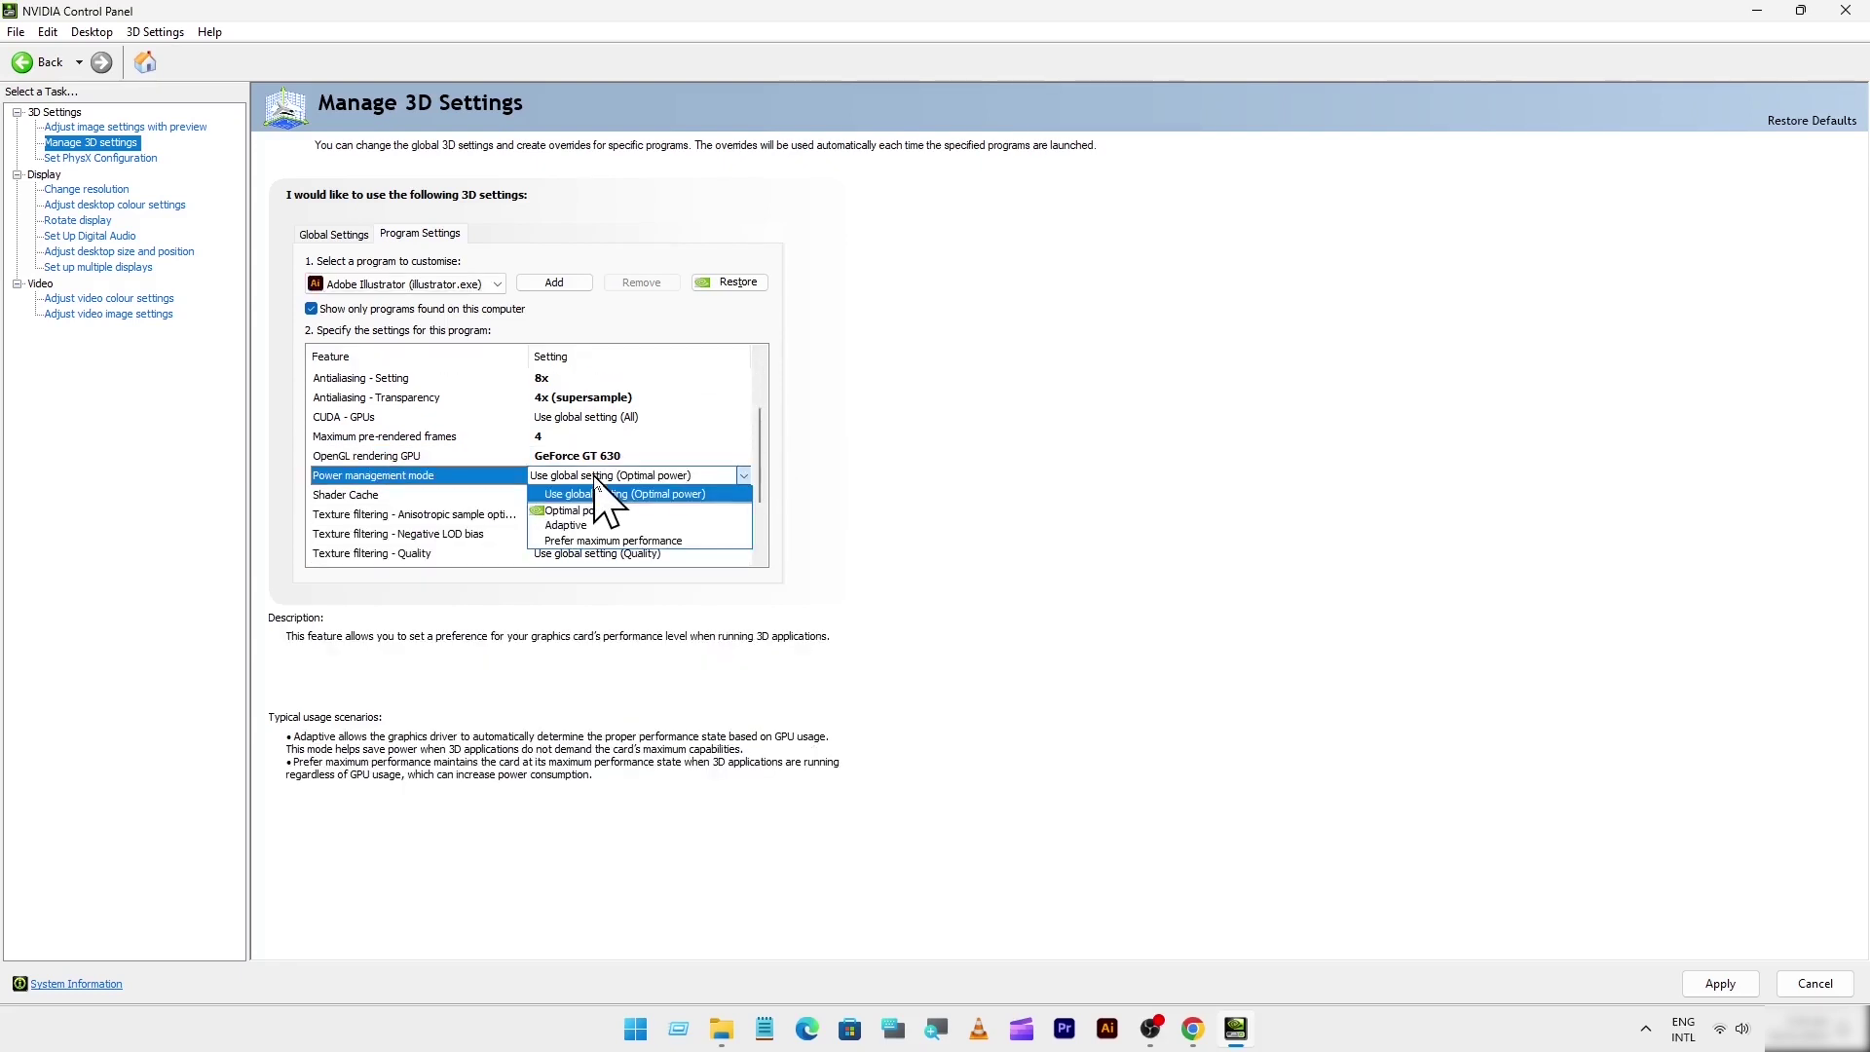
{"action": "left_click", "coordinate": [643, 542]}
Step: Keep the texture filtering anisotropic sample optimisation Off and set Texture filtering - Negative LOD bias to Allow
{"action": "scroll", "coordinate": [770, 468], "scroll_direction": "down", "scroll_amount": 3}
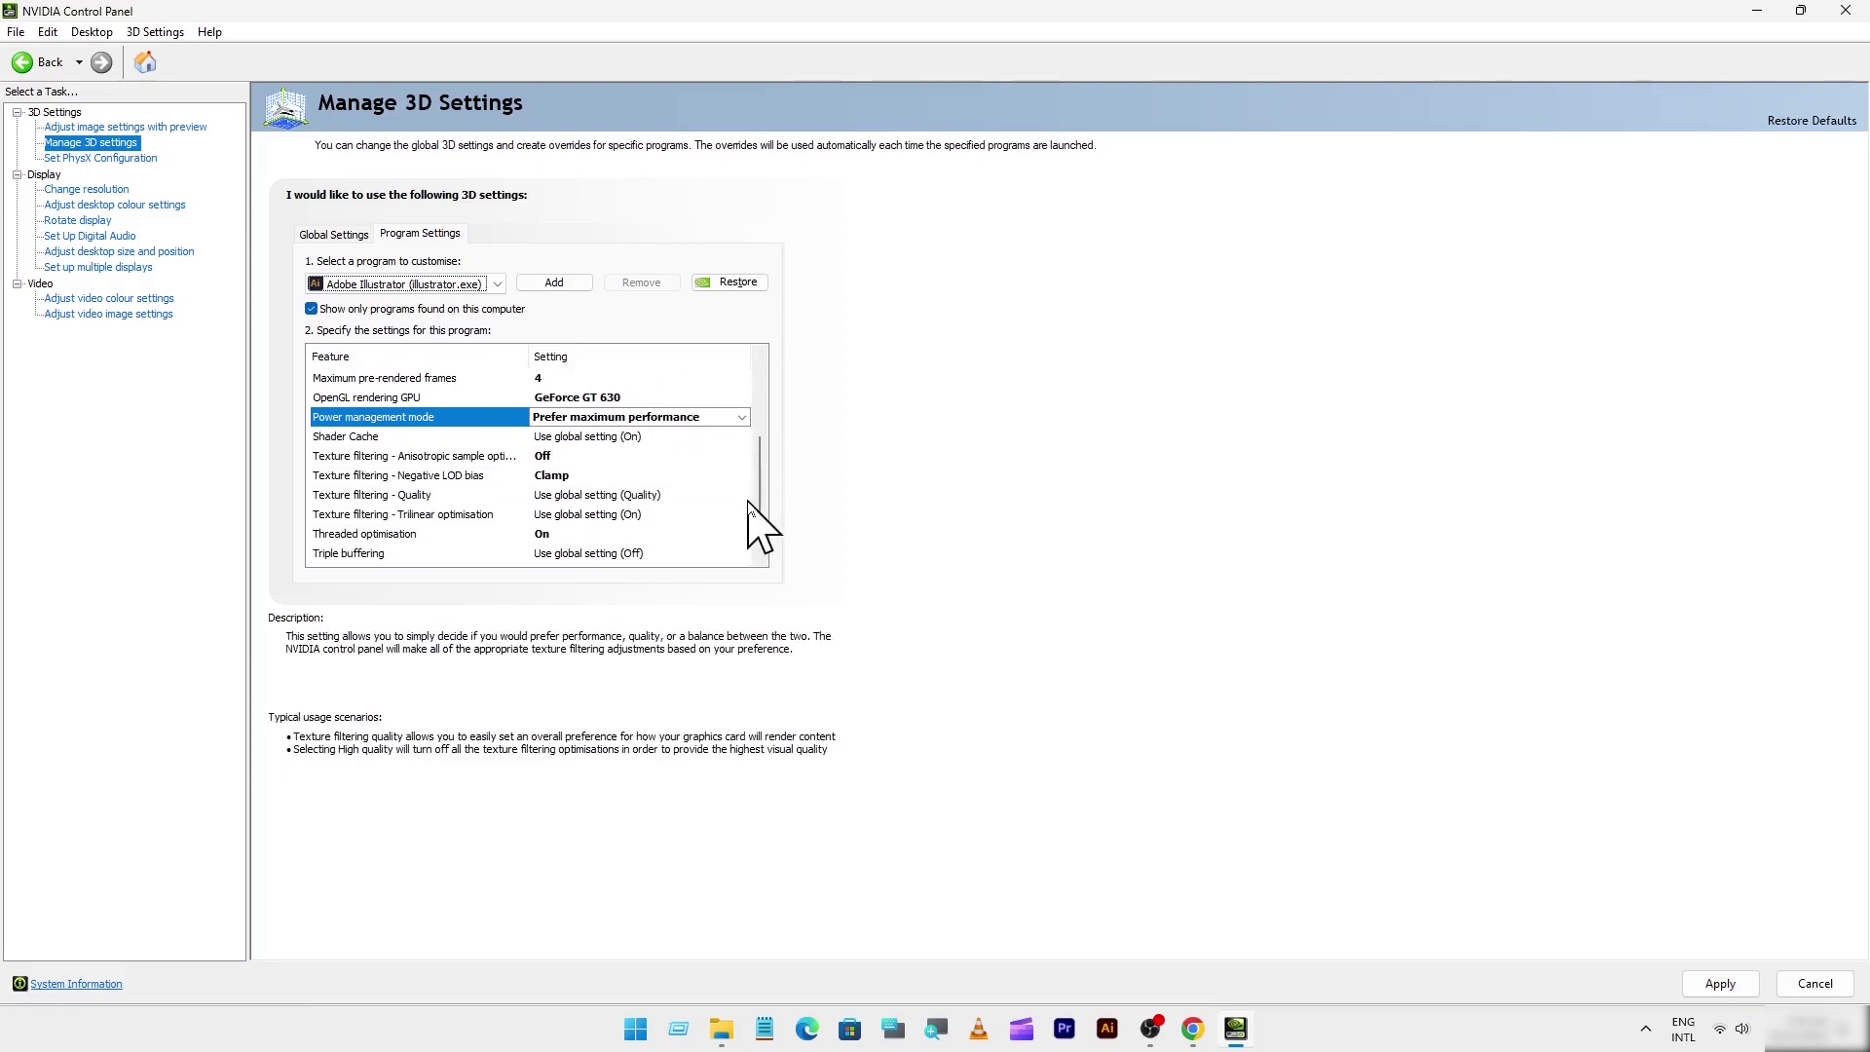
{"action": "left_click", "coordinate": [628, 456]}
{"action": "left_click", "coordinate": [609, 457]}
{"action": "left_click", "coordinate": [588, 489]}
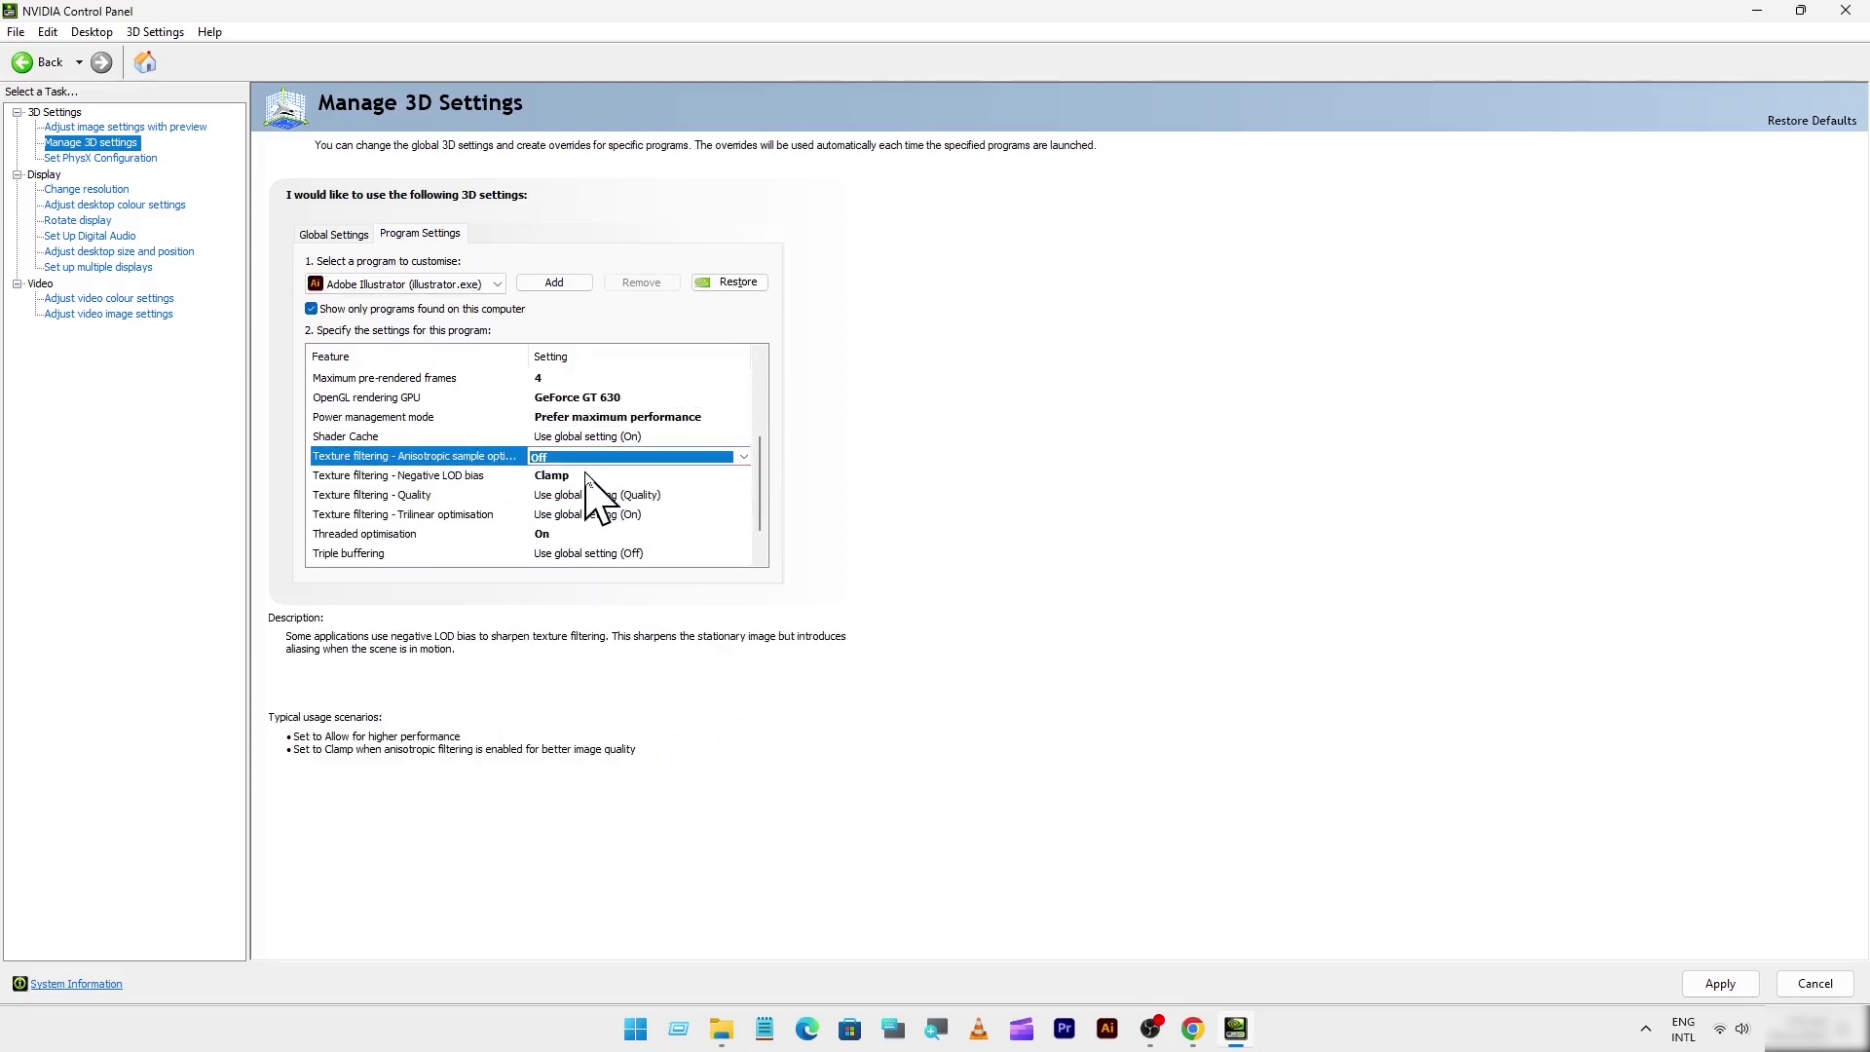
{"action": "left_click", "coordinate": [585, 477]}
{"action": "left_click", "coordinate": [585, 476]}
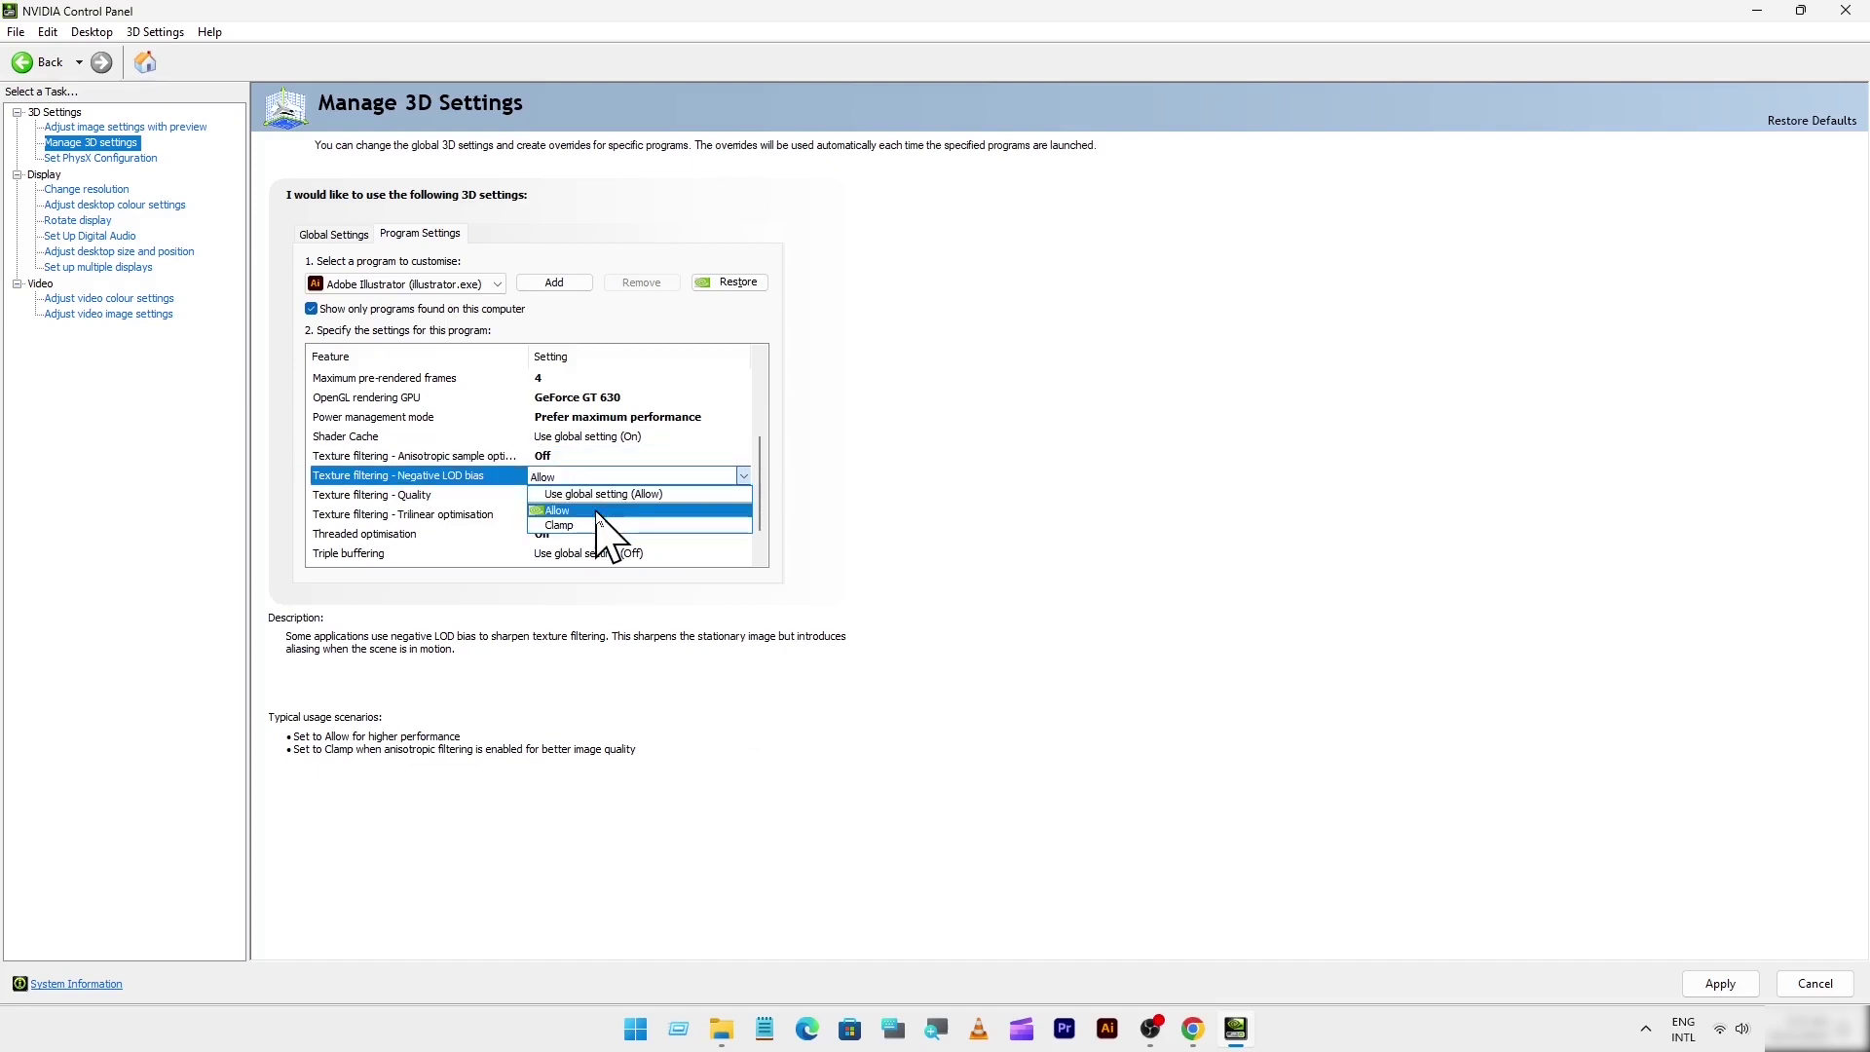
{"action": "left_click", "coordinate": [594, 507]}
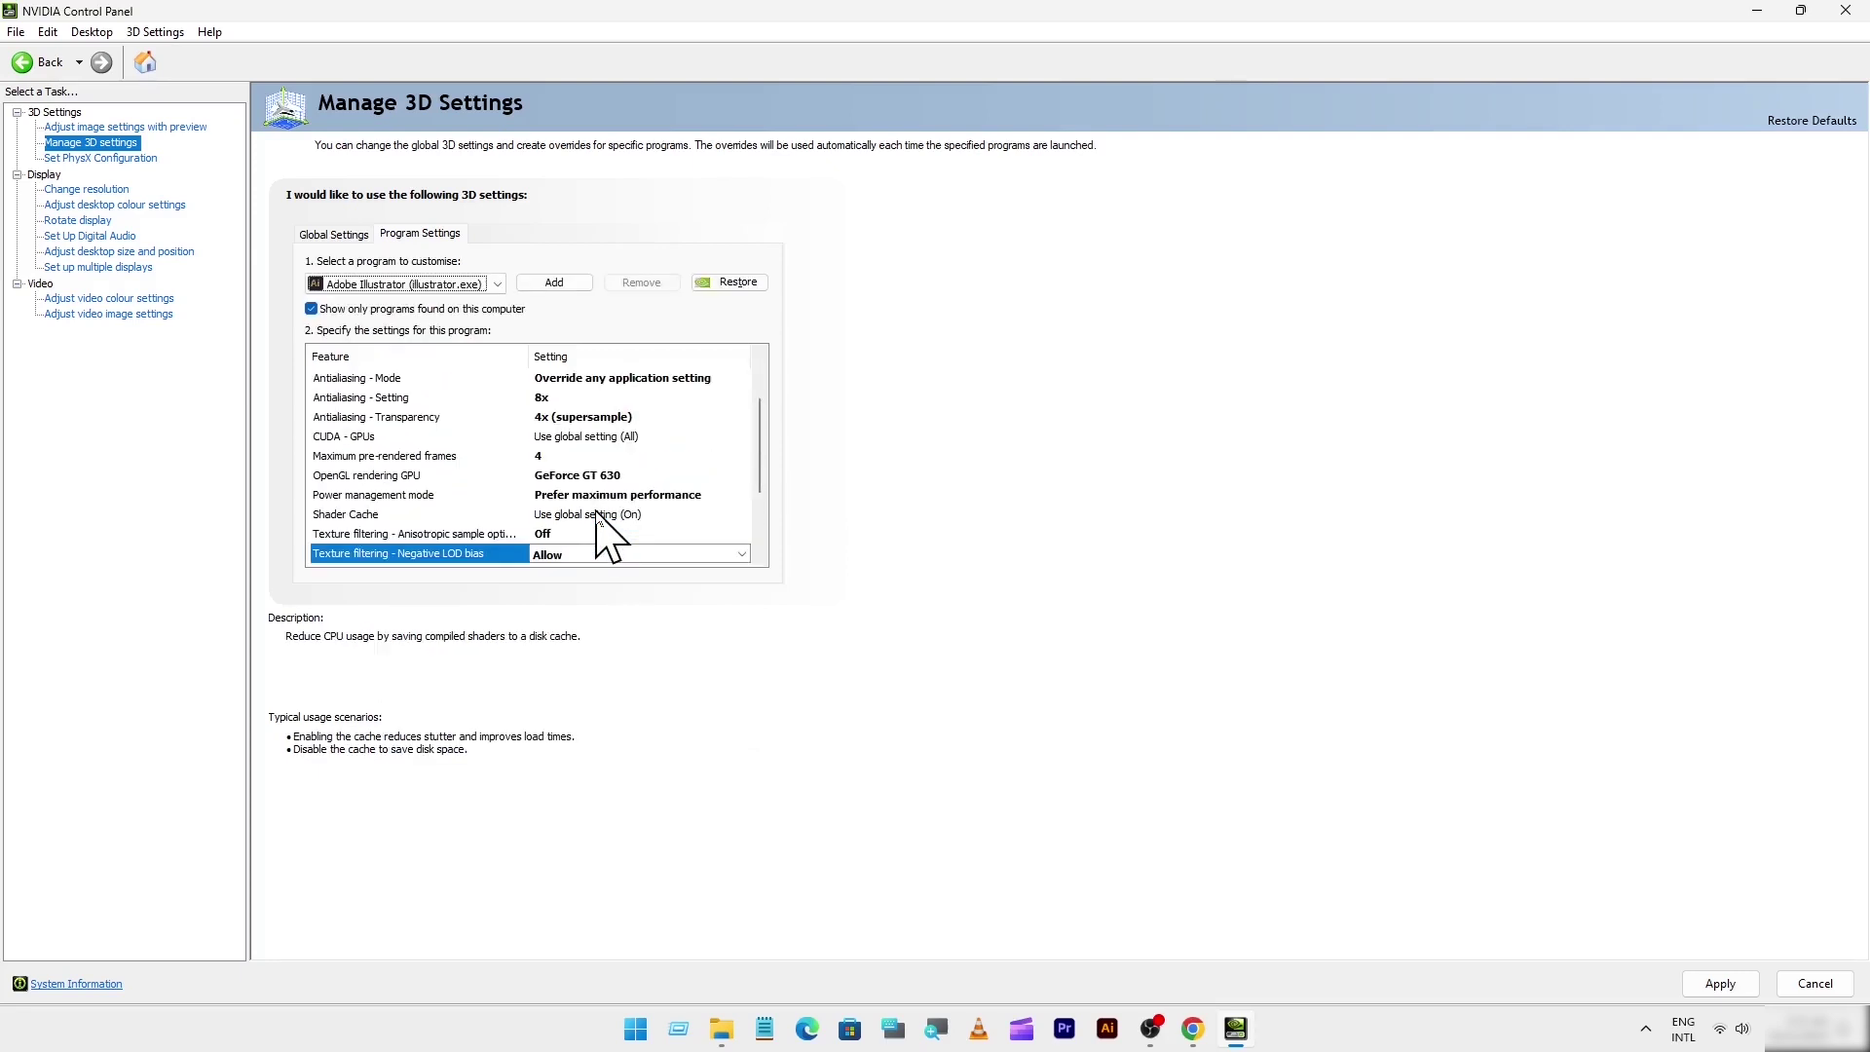
Step: Set Texture filtering - Quality to High performance and Texture filtering - Trilinear optimisation to On
{"action": "left_click_drag", "start_coordinate": [761, 471], "coordinate": [769, 530]}
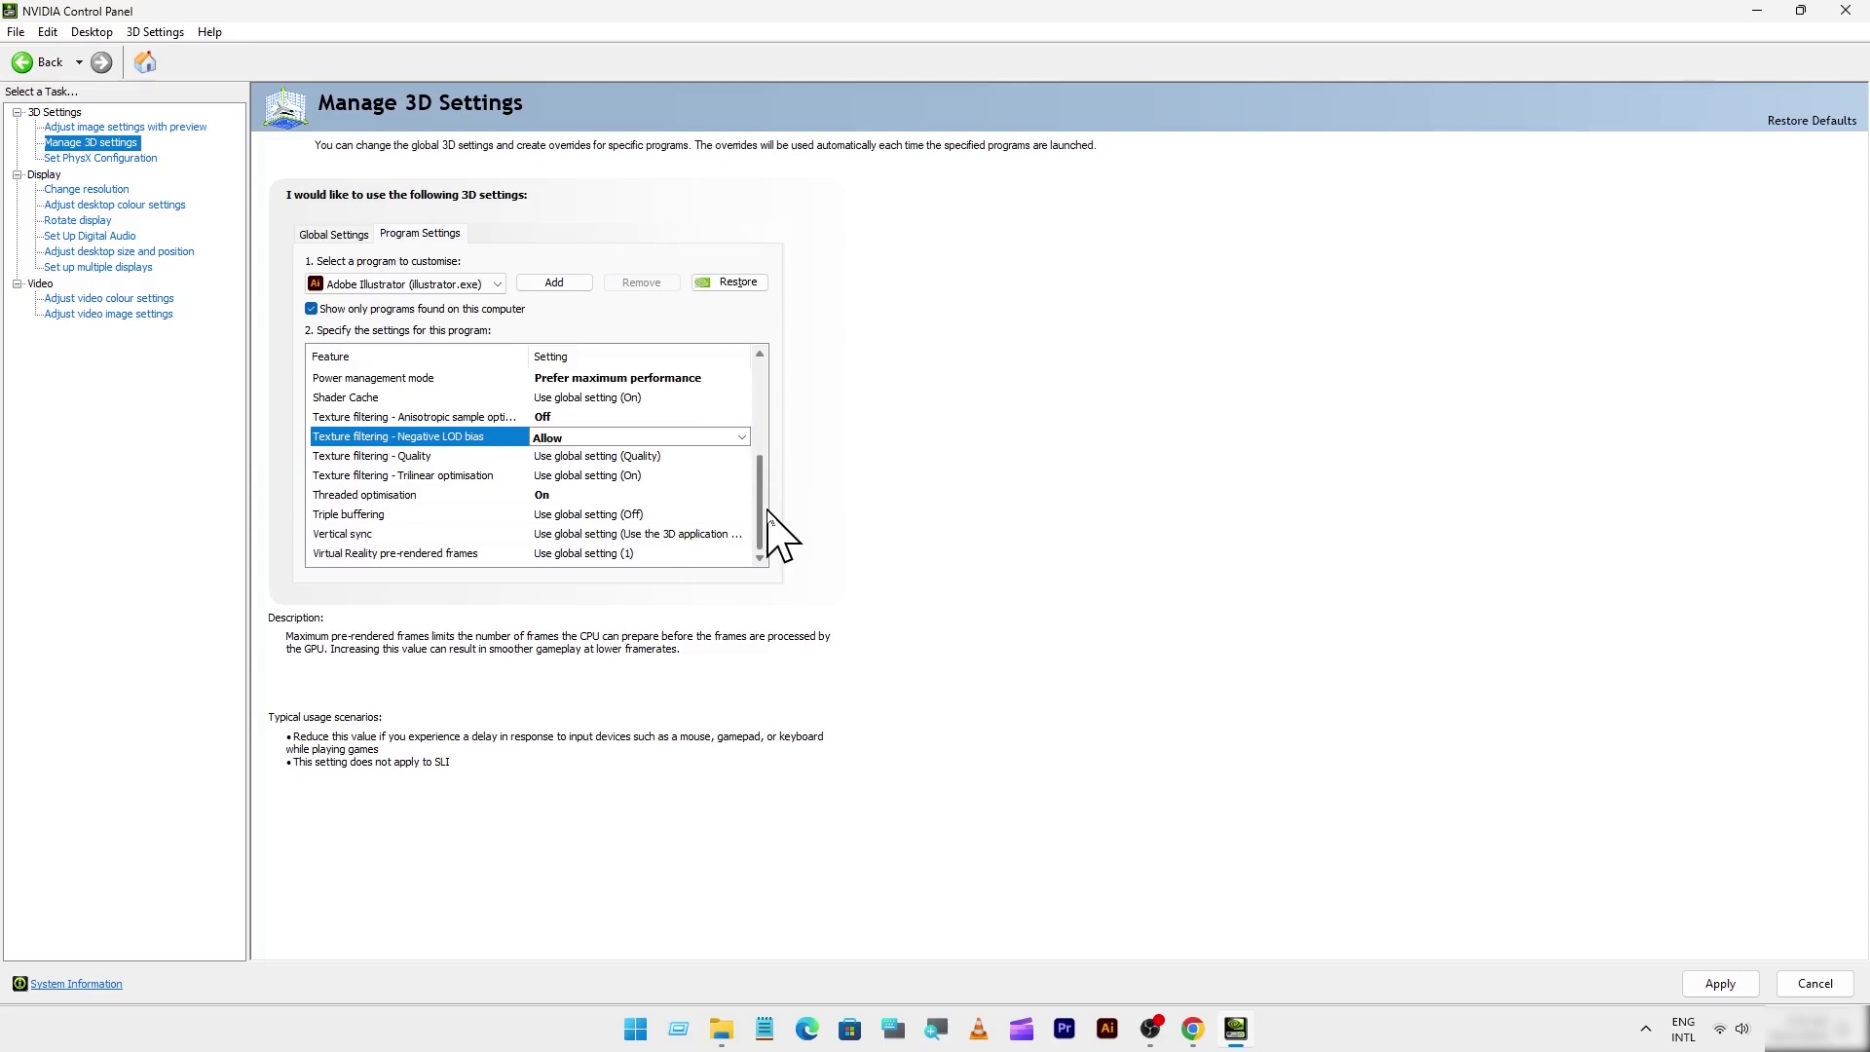
{"action": "left_click", "coordinate": [608, 458]}
{"action": "left_click", "coordinate": [608, 458]}
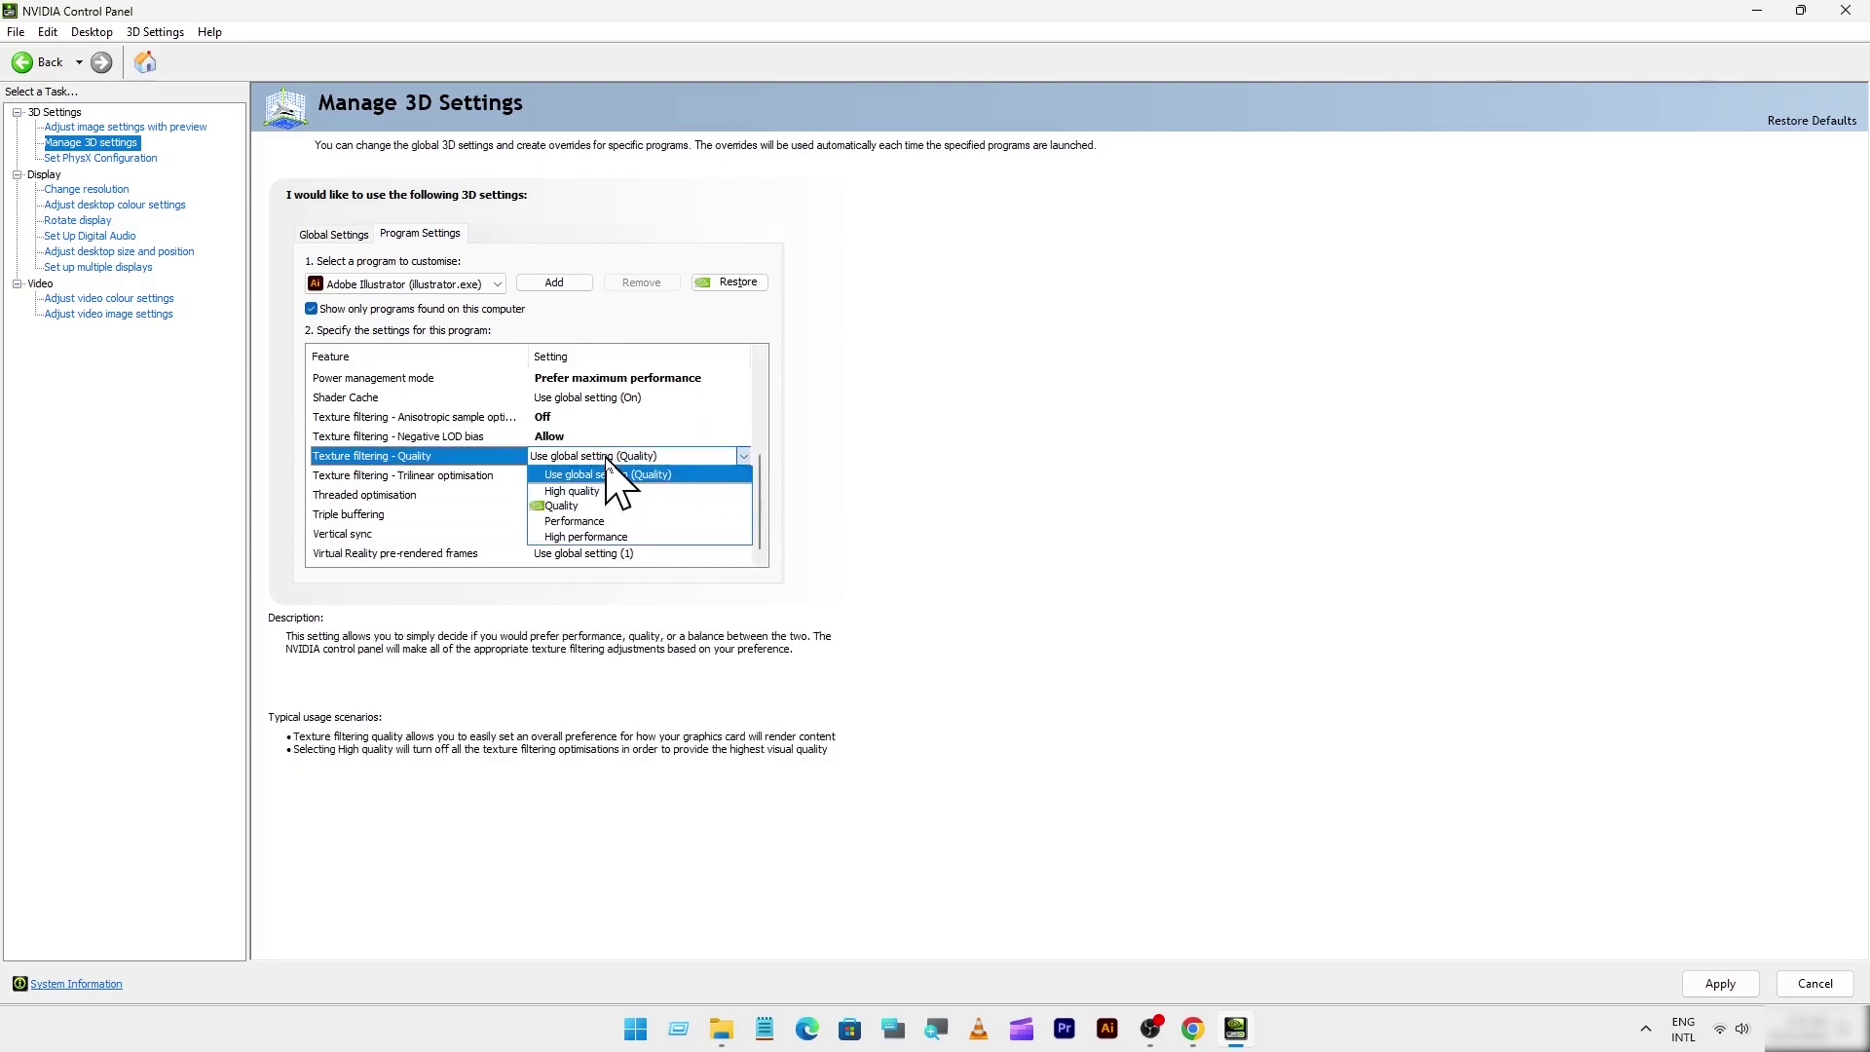
{"action": "left_click", "coordinate": [641, 536]}
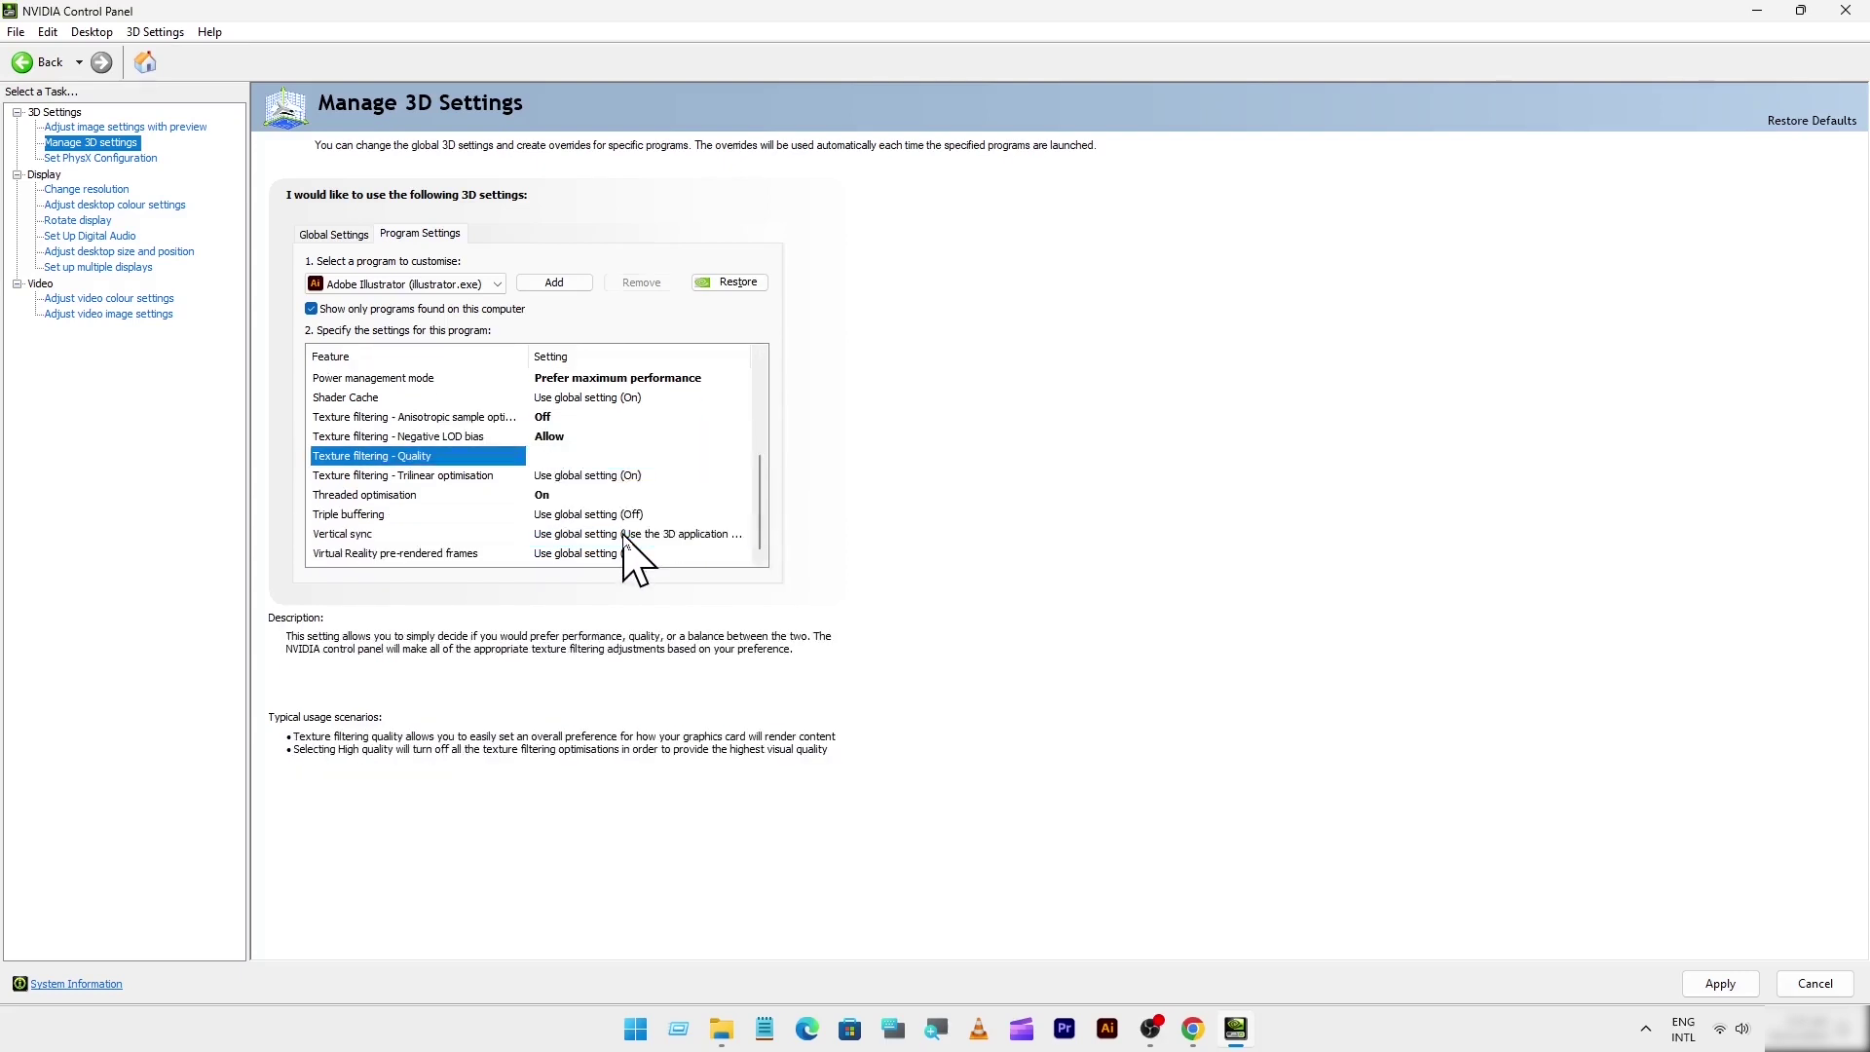
{"action": "scroll", "coordinate": [768, 468], "scroll_direction": "down", "scroll_amount": 2}
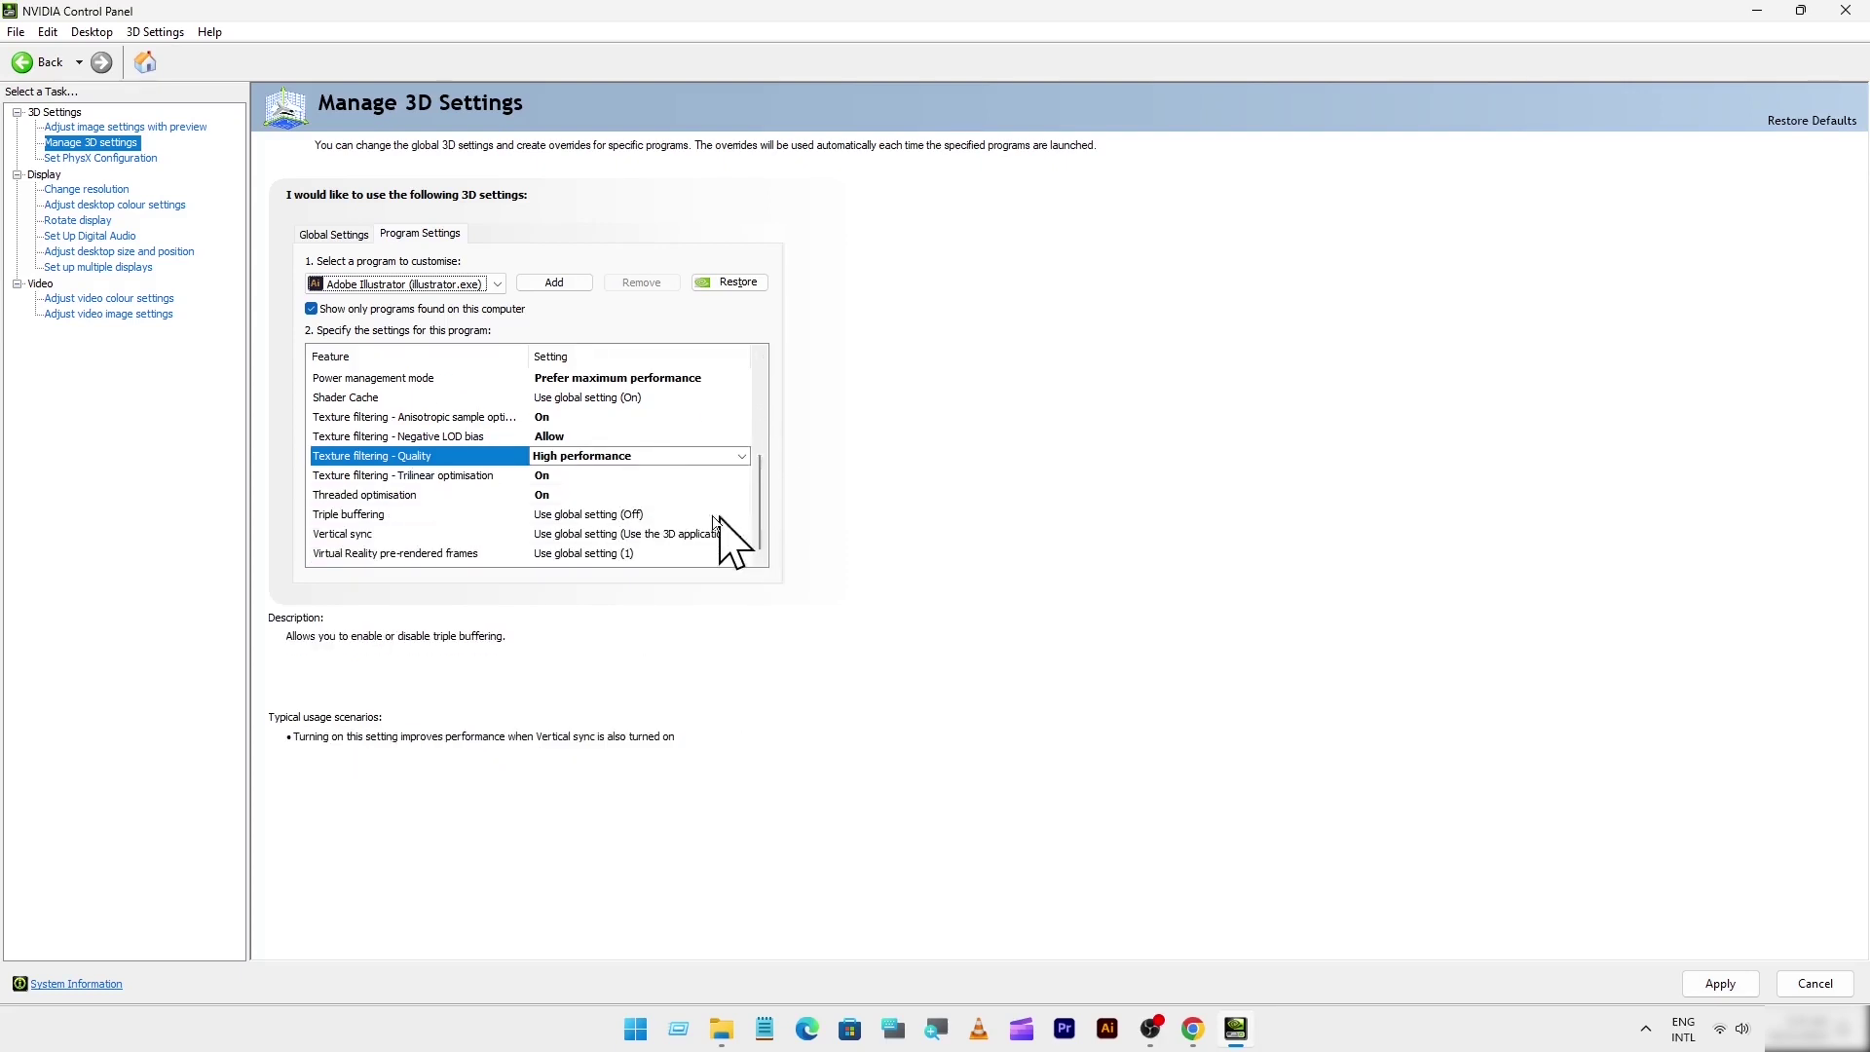
{"action": "double_click", "coordinate": [571, 477]}
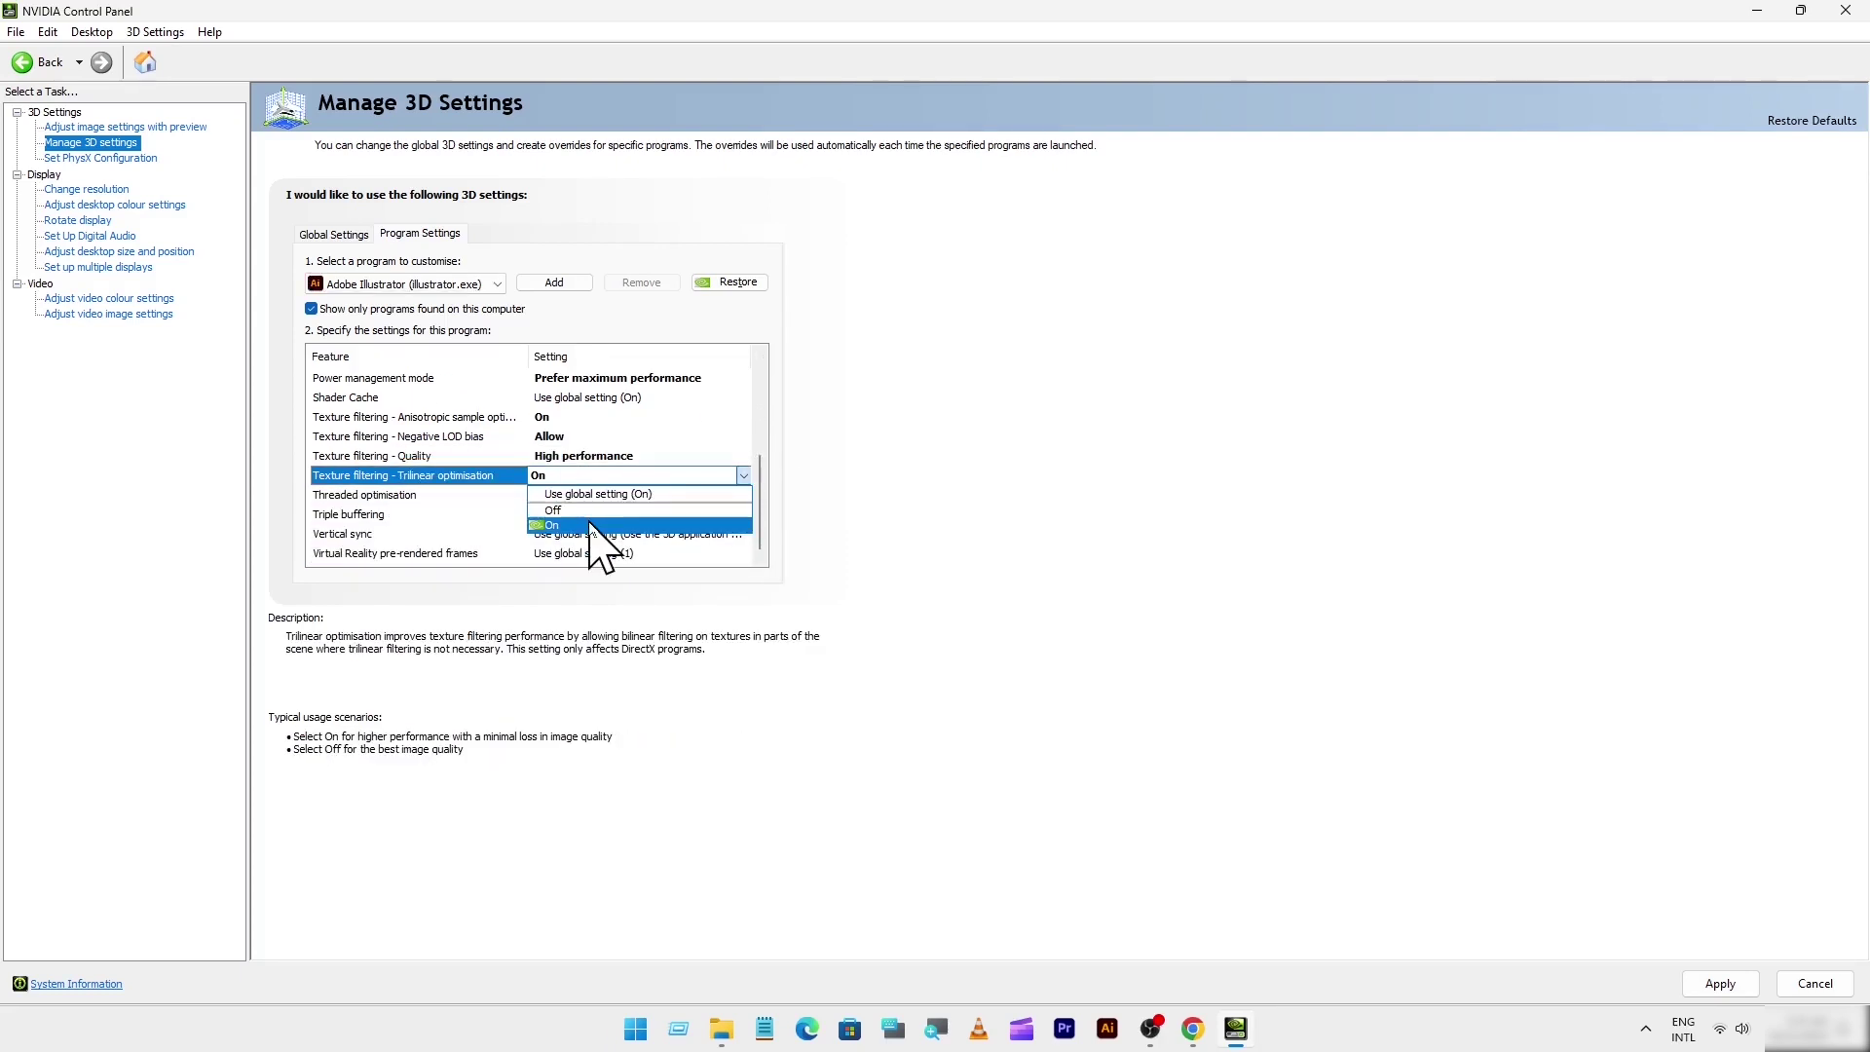
{"action": "left_click", "coordinate": [602, 526]}
Step: Turn on Triple buffering for Adobe Illustrator, then apply the customised 3D settings and close the window
{"action": "left_click", "coordinate": [662, 516]}
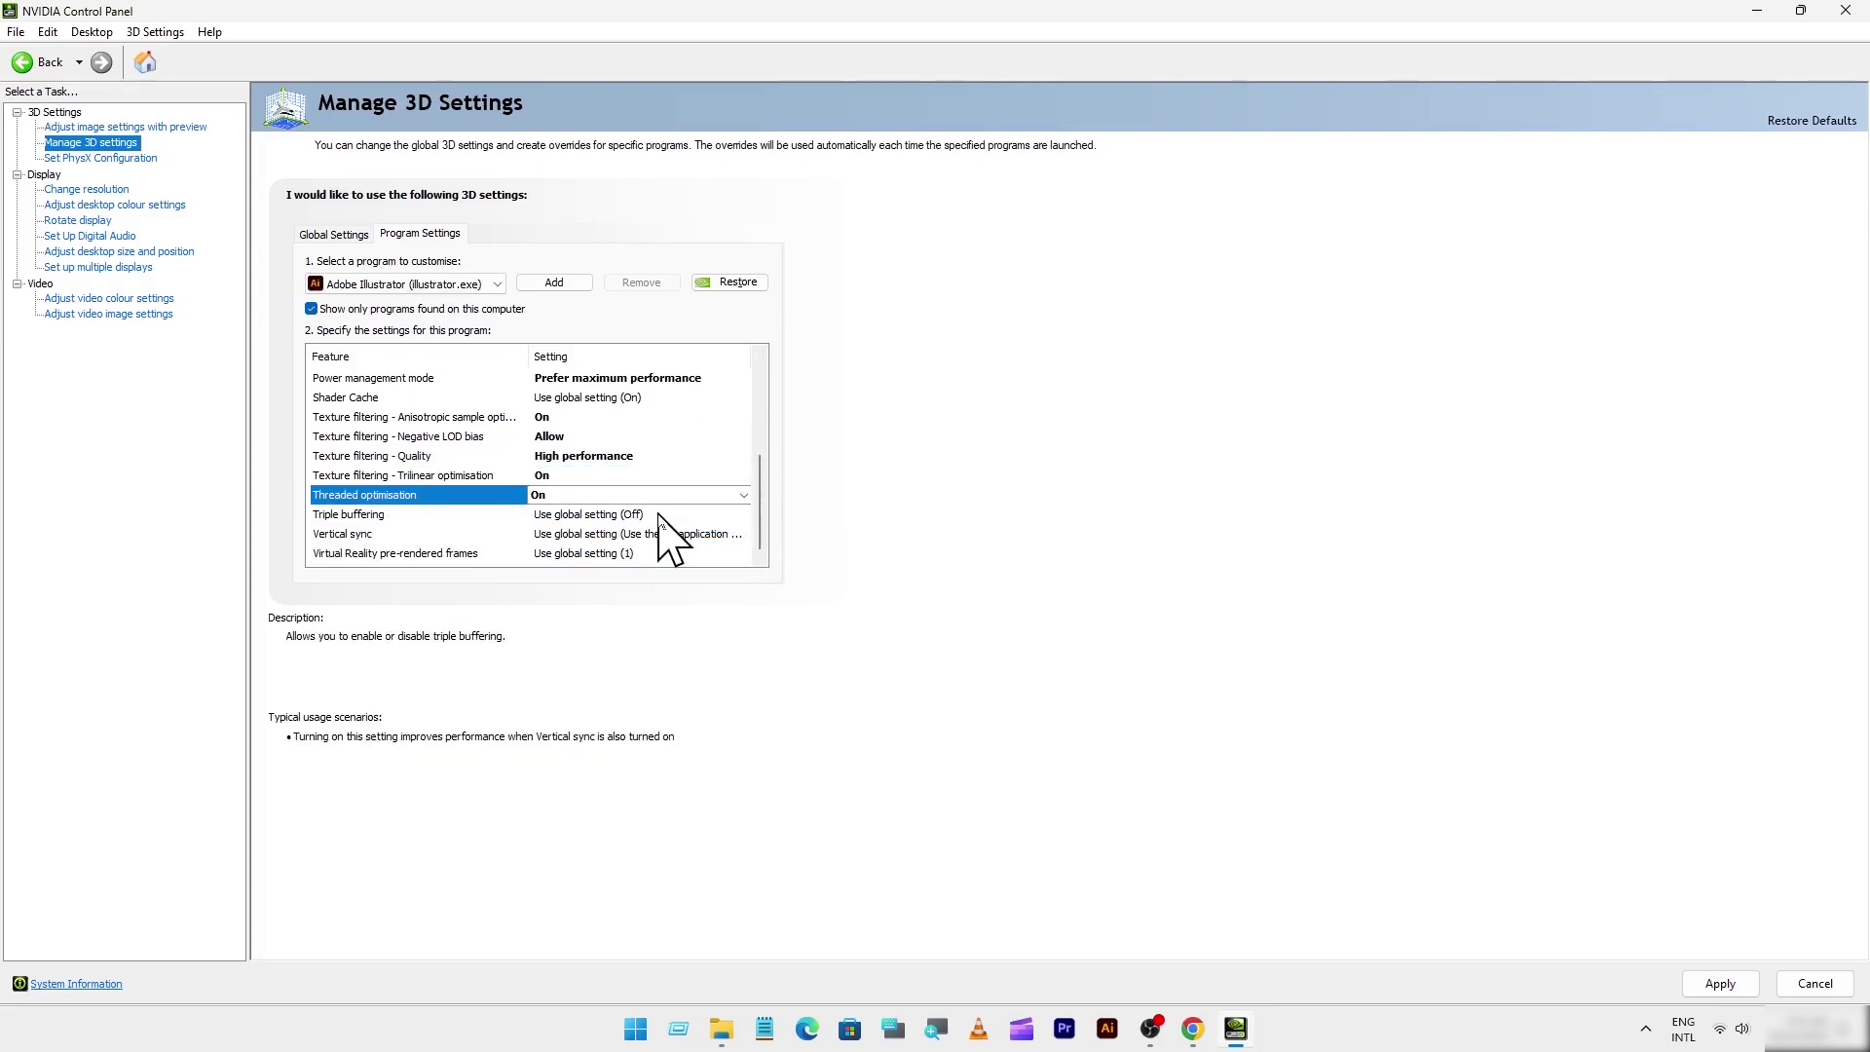
{"action": "left_click", "coordinate": [661, 516]}
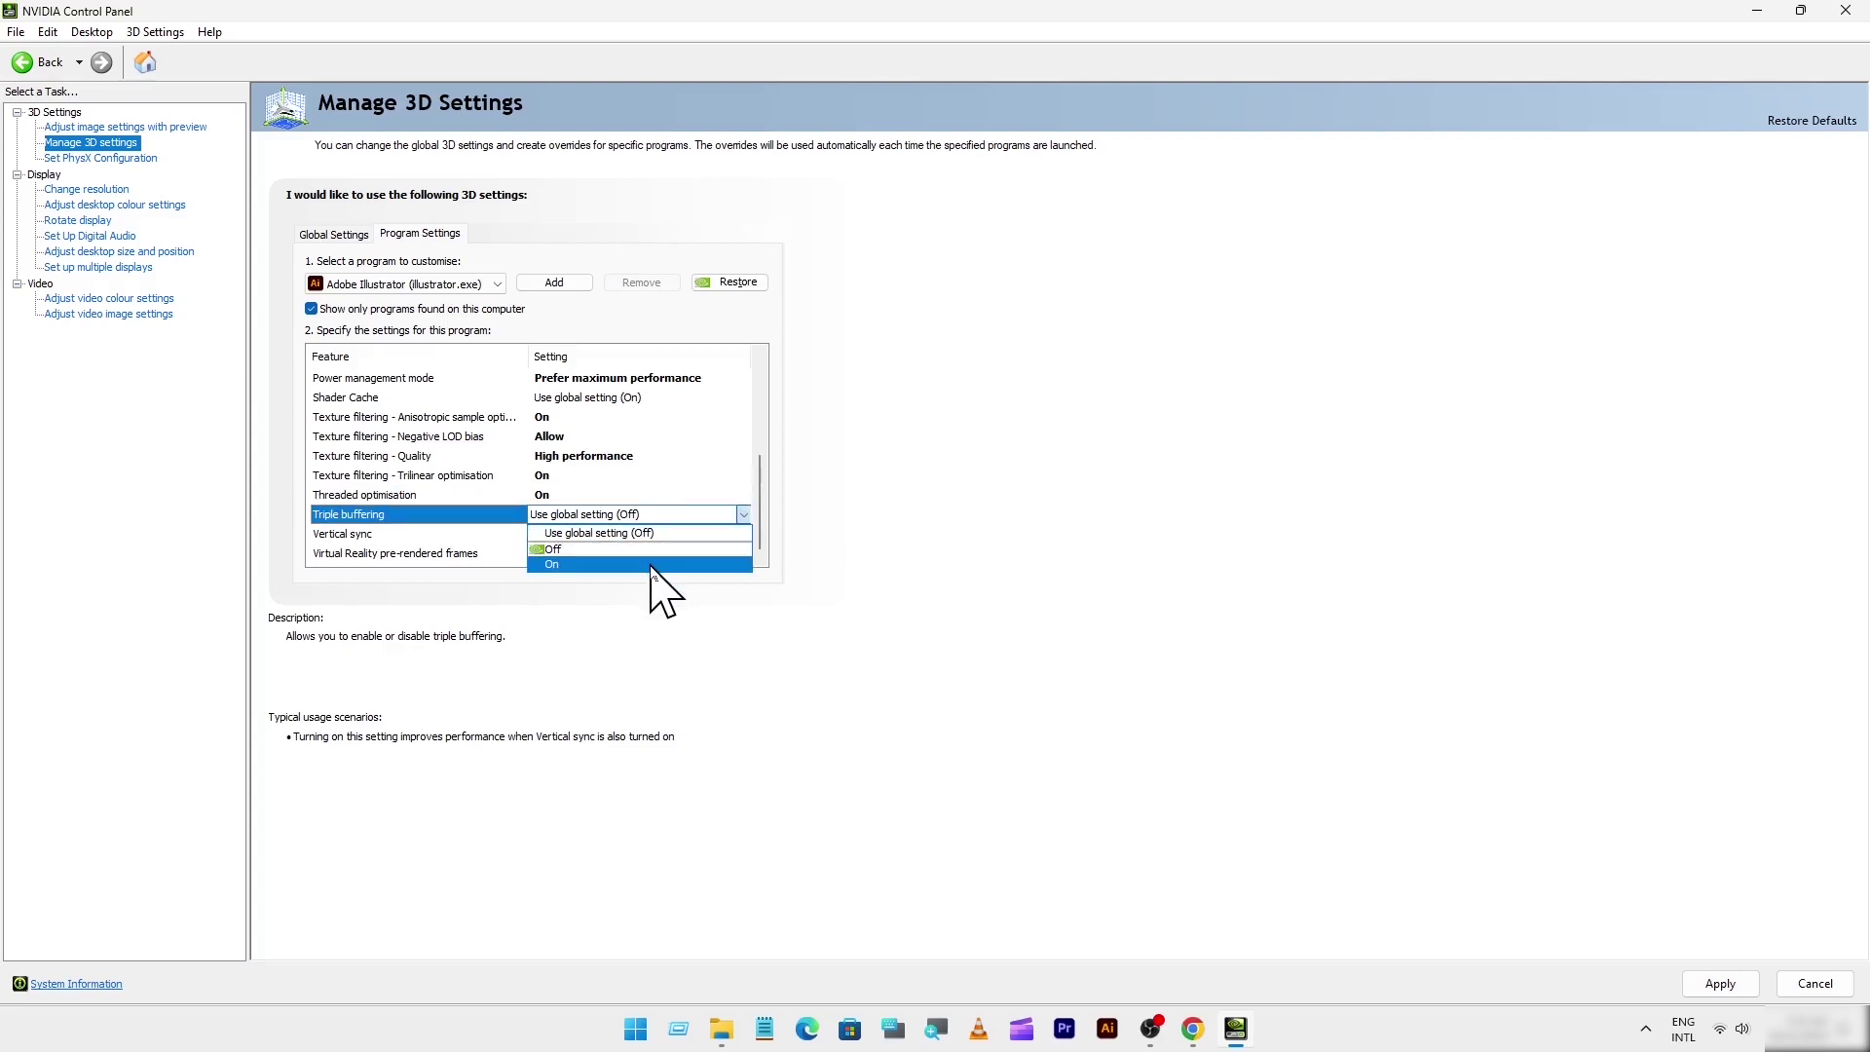
{"action": "left_click", "coordinate": [652, 567]}
{"action": "scroll", "coordinate": [758, 526], "scroll_direction": "down", "scroll_amount": 1}
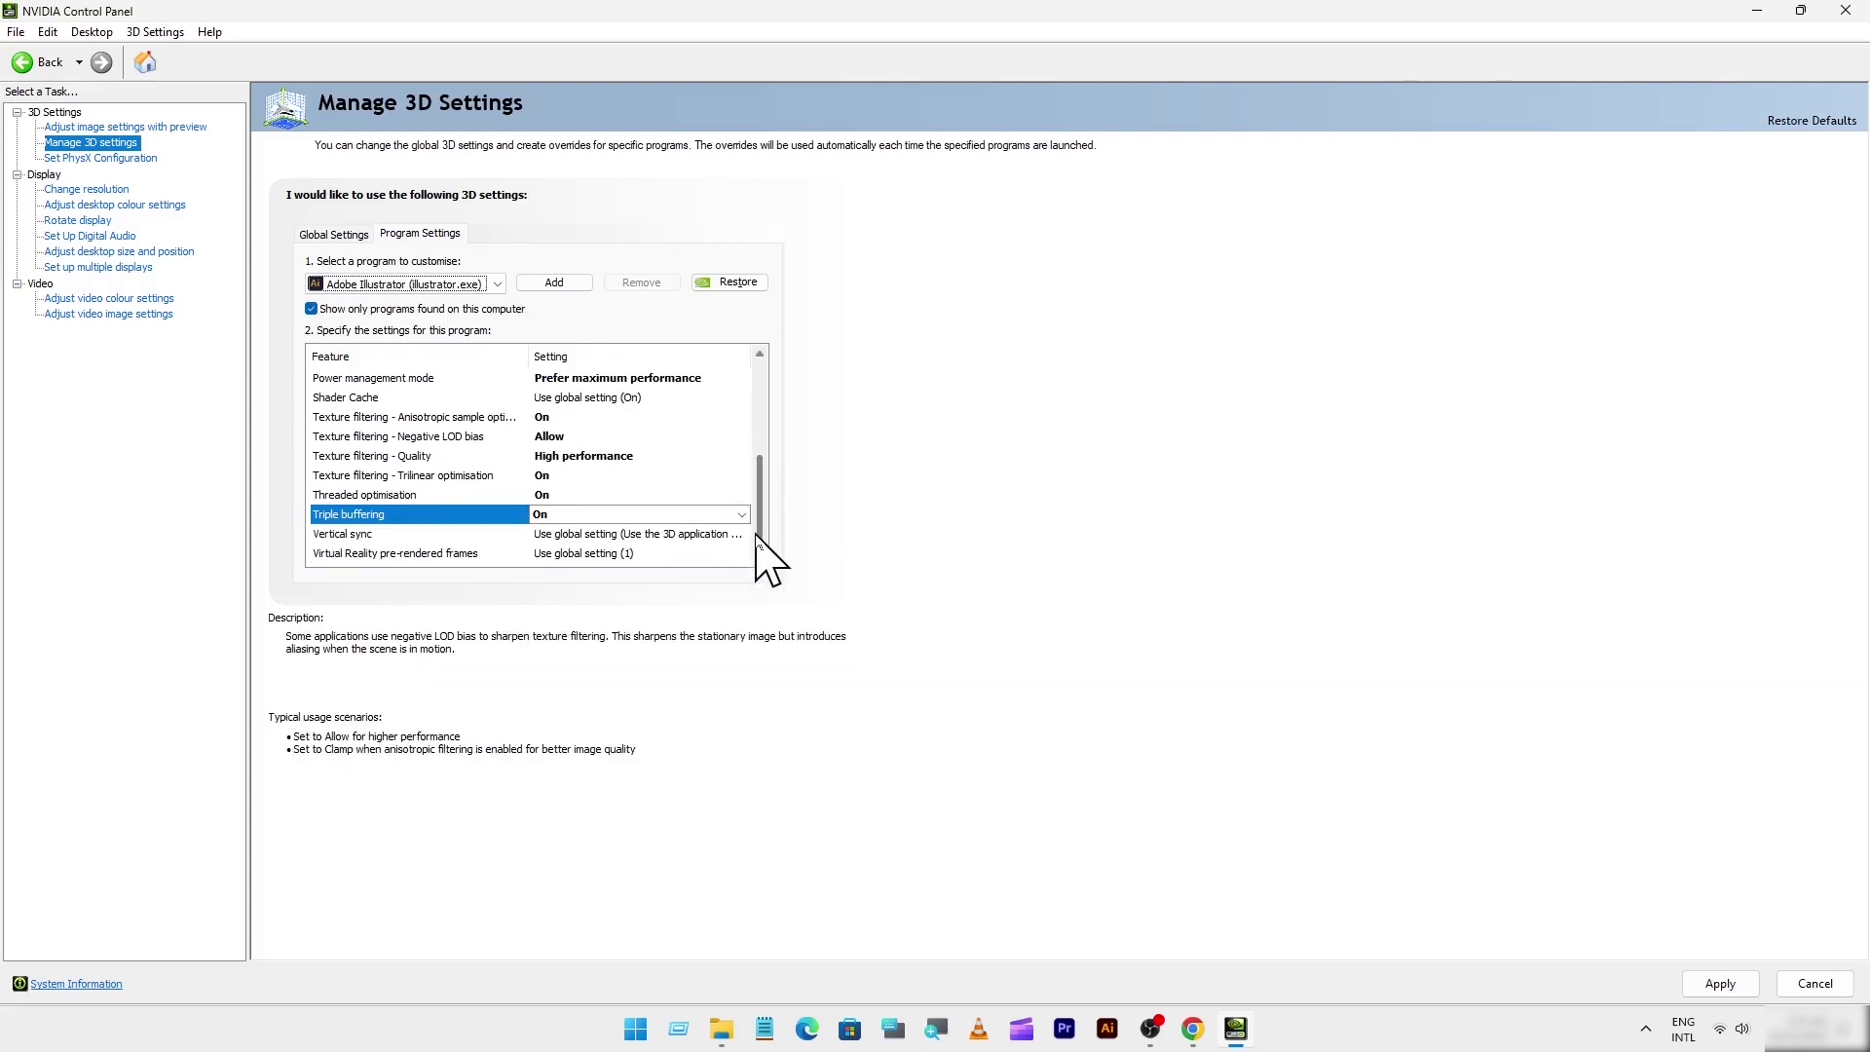
{"action": "left_click", "coordinate": [1717, 983]}
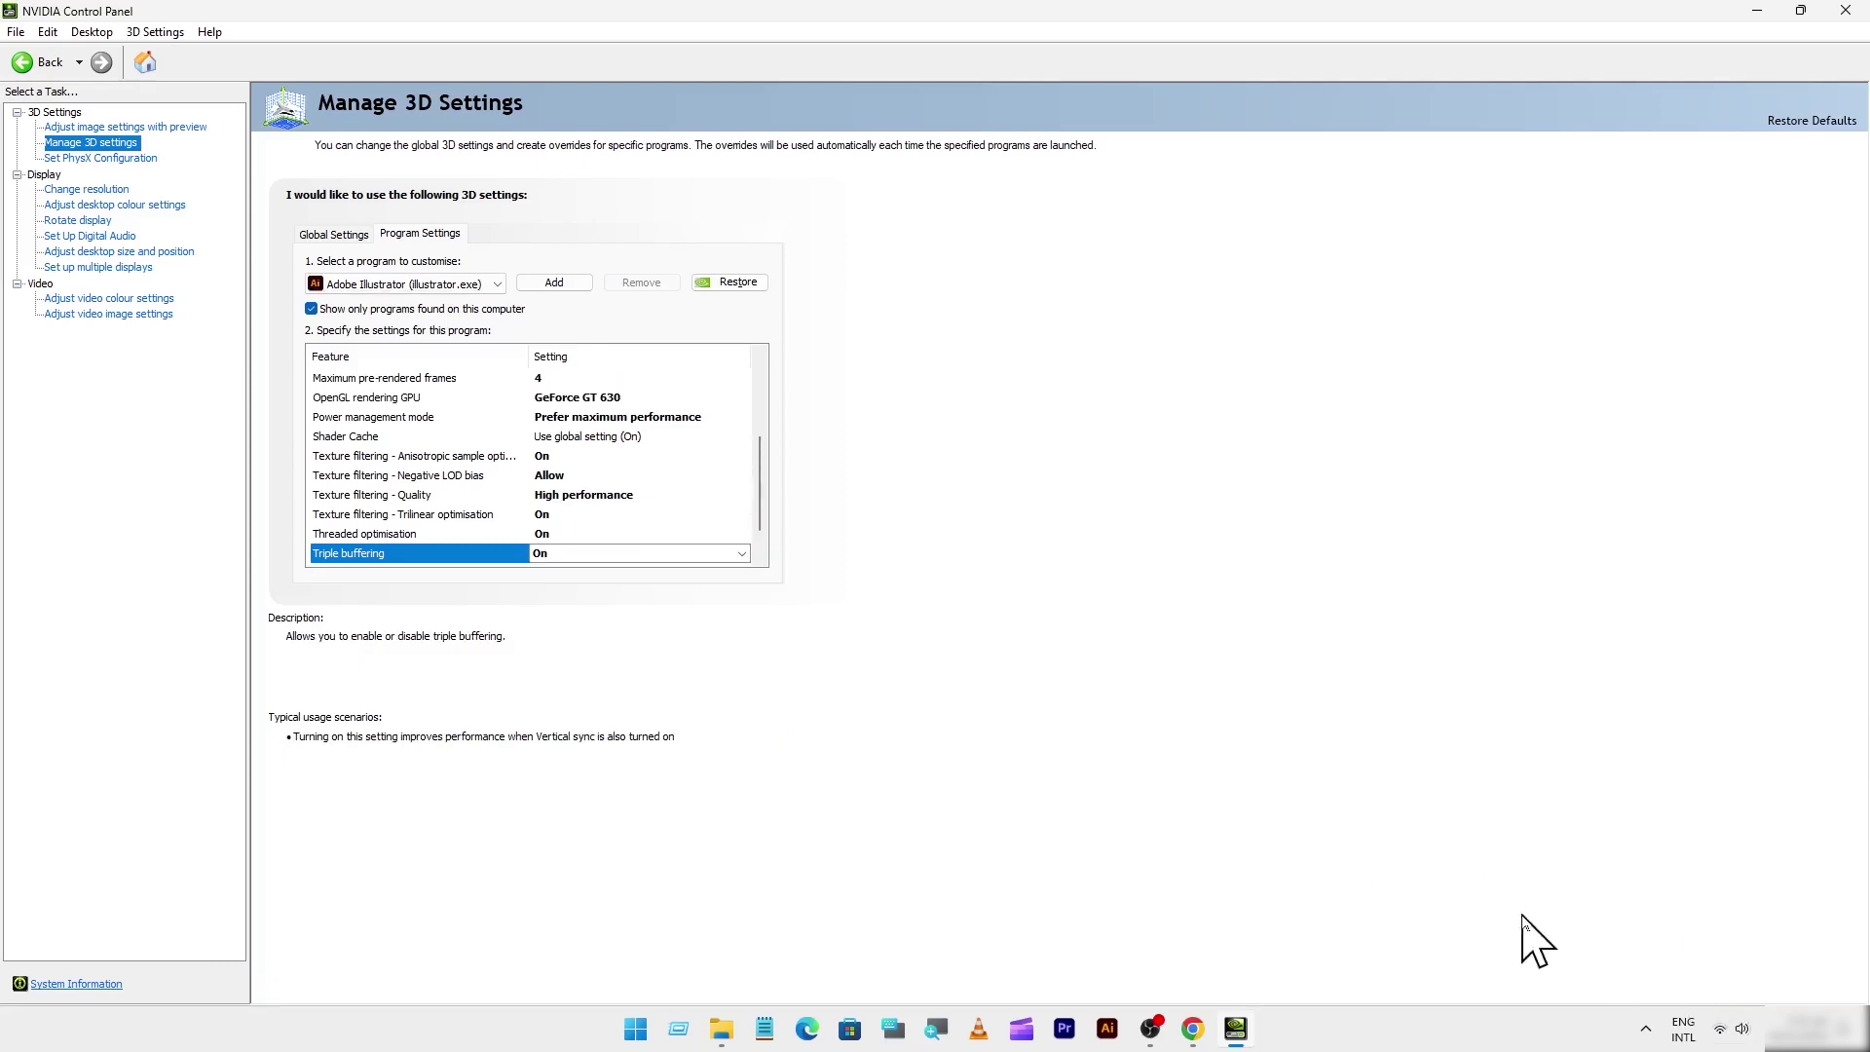
{"action": "left_click", "coordinate": [1845, 10]}
Step: Search Windows for the Services app and open it
{"action": "left_click", "coordinate": [676, 1037]}
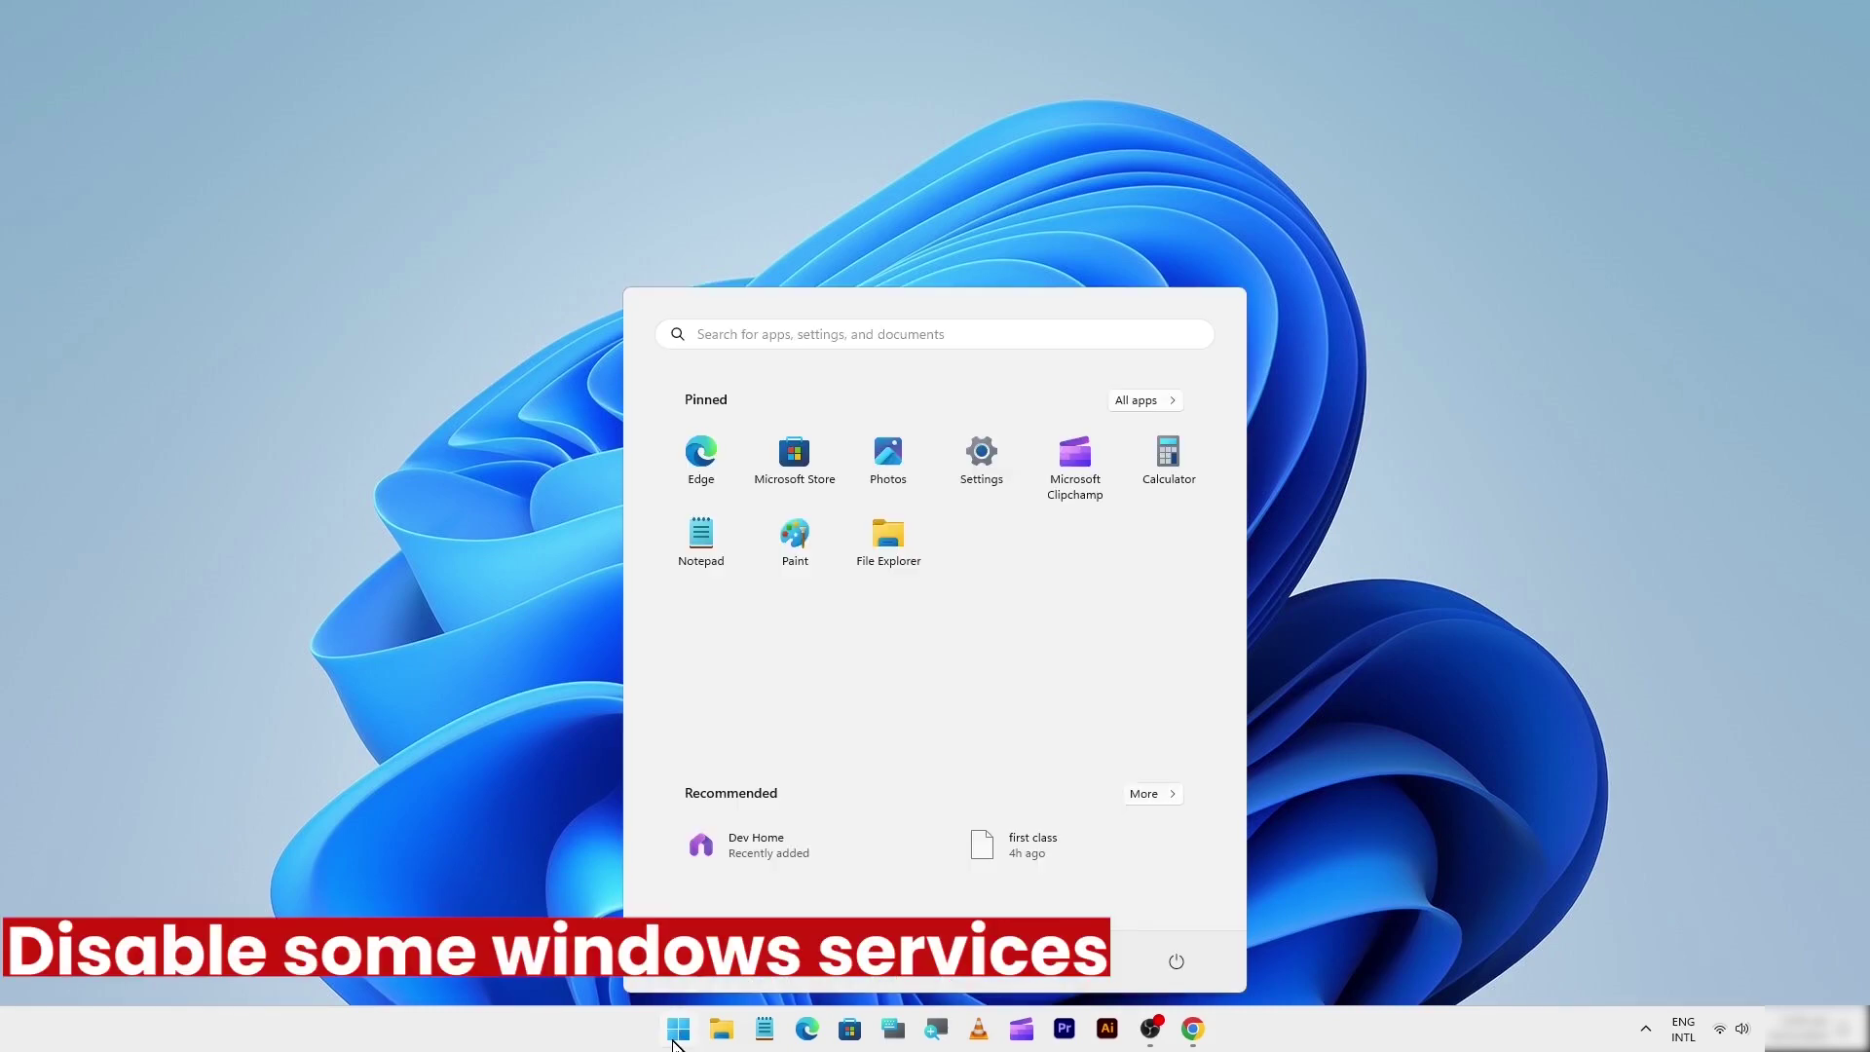
{"action": "type", "text": "ser"}
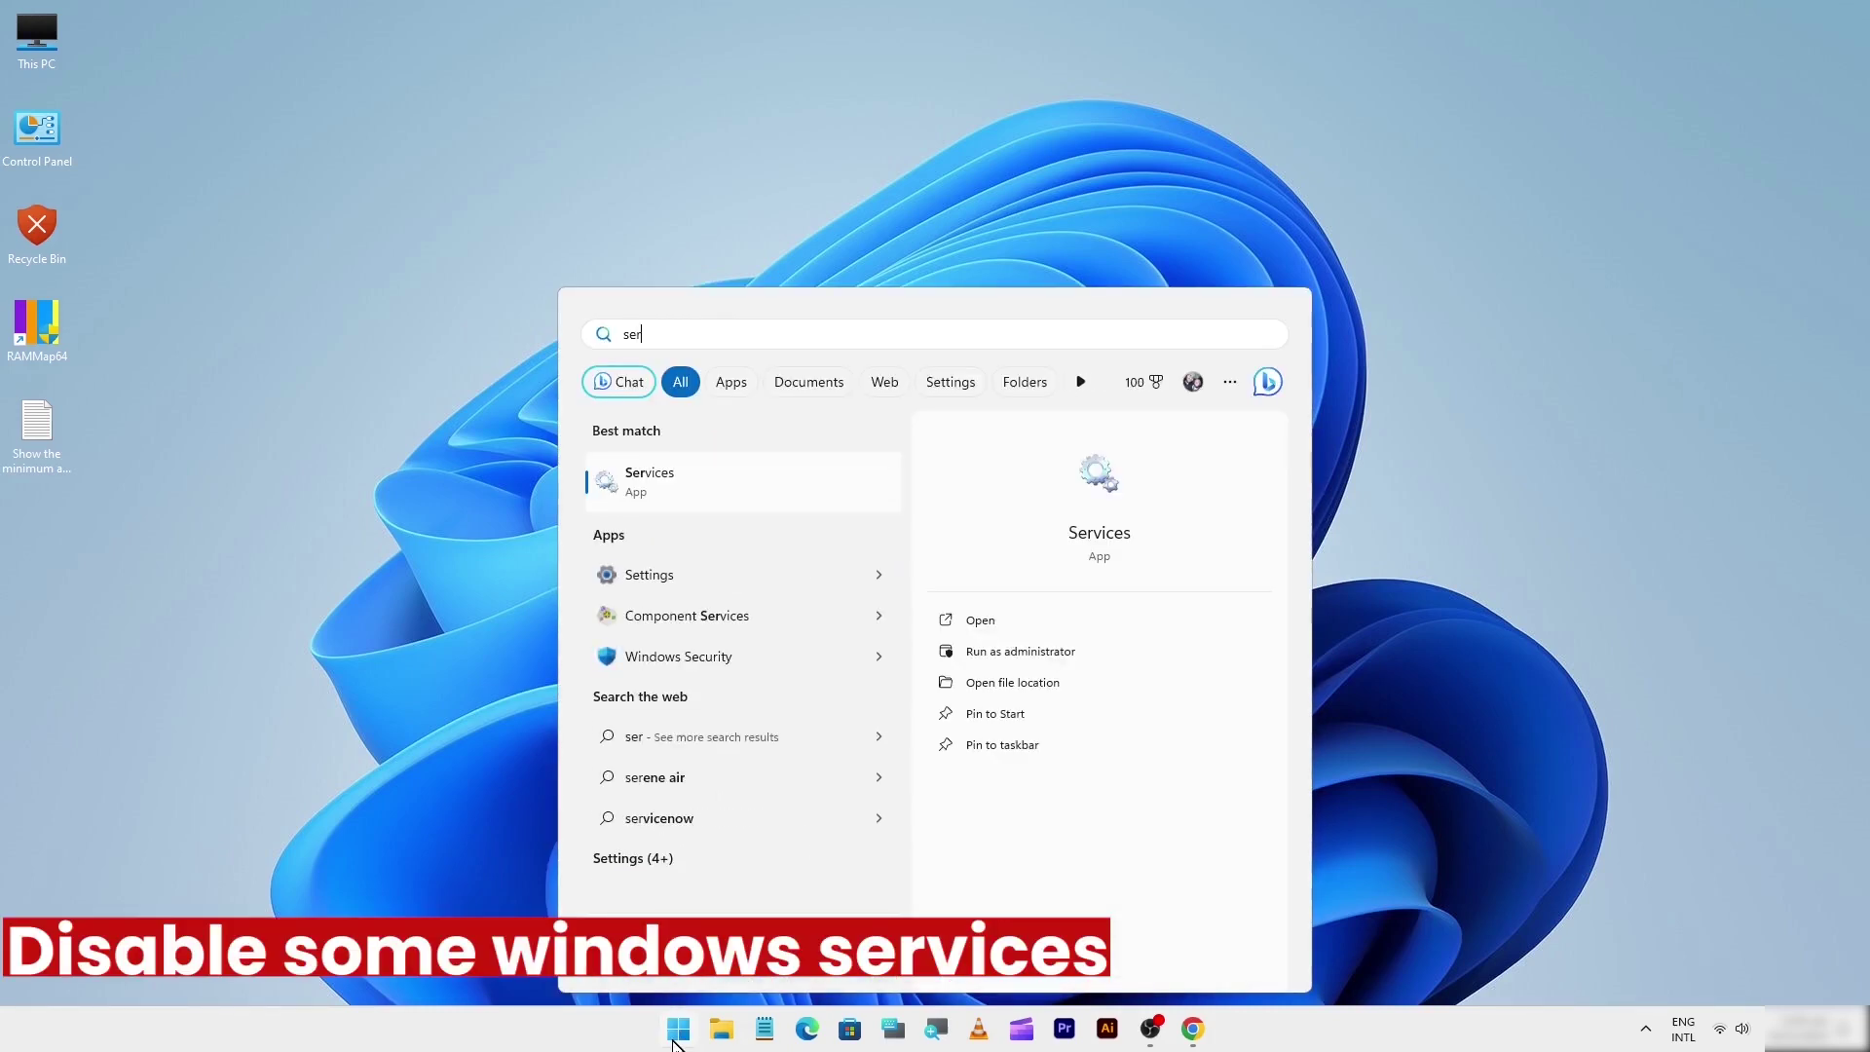
{"action": "left_click", "coordinate": [654, 479]}
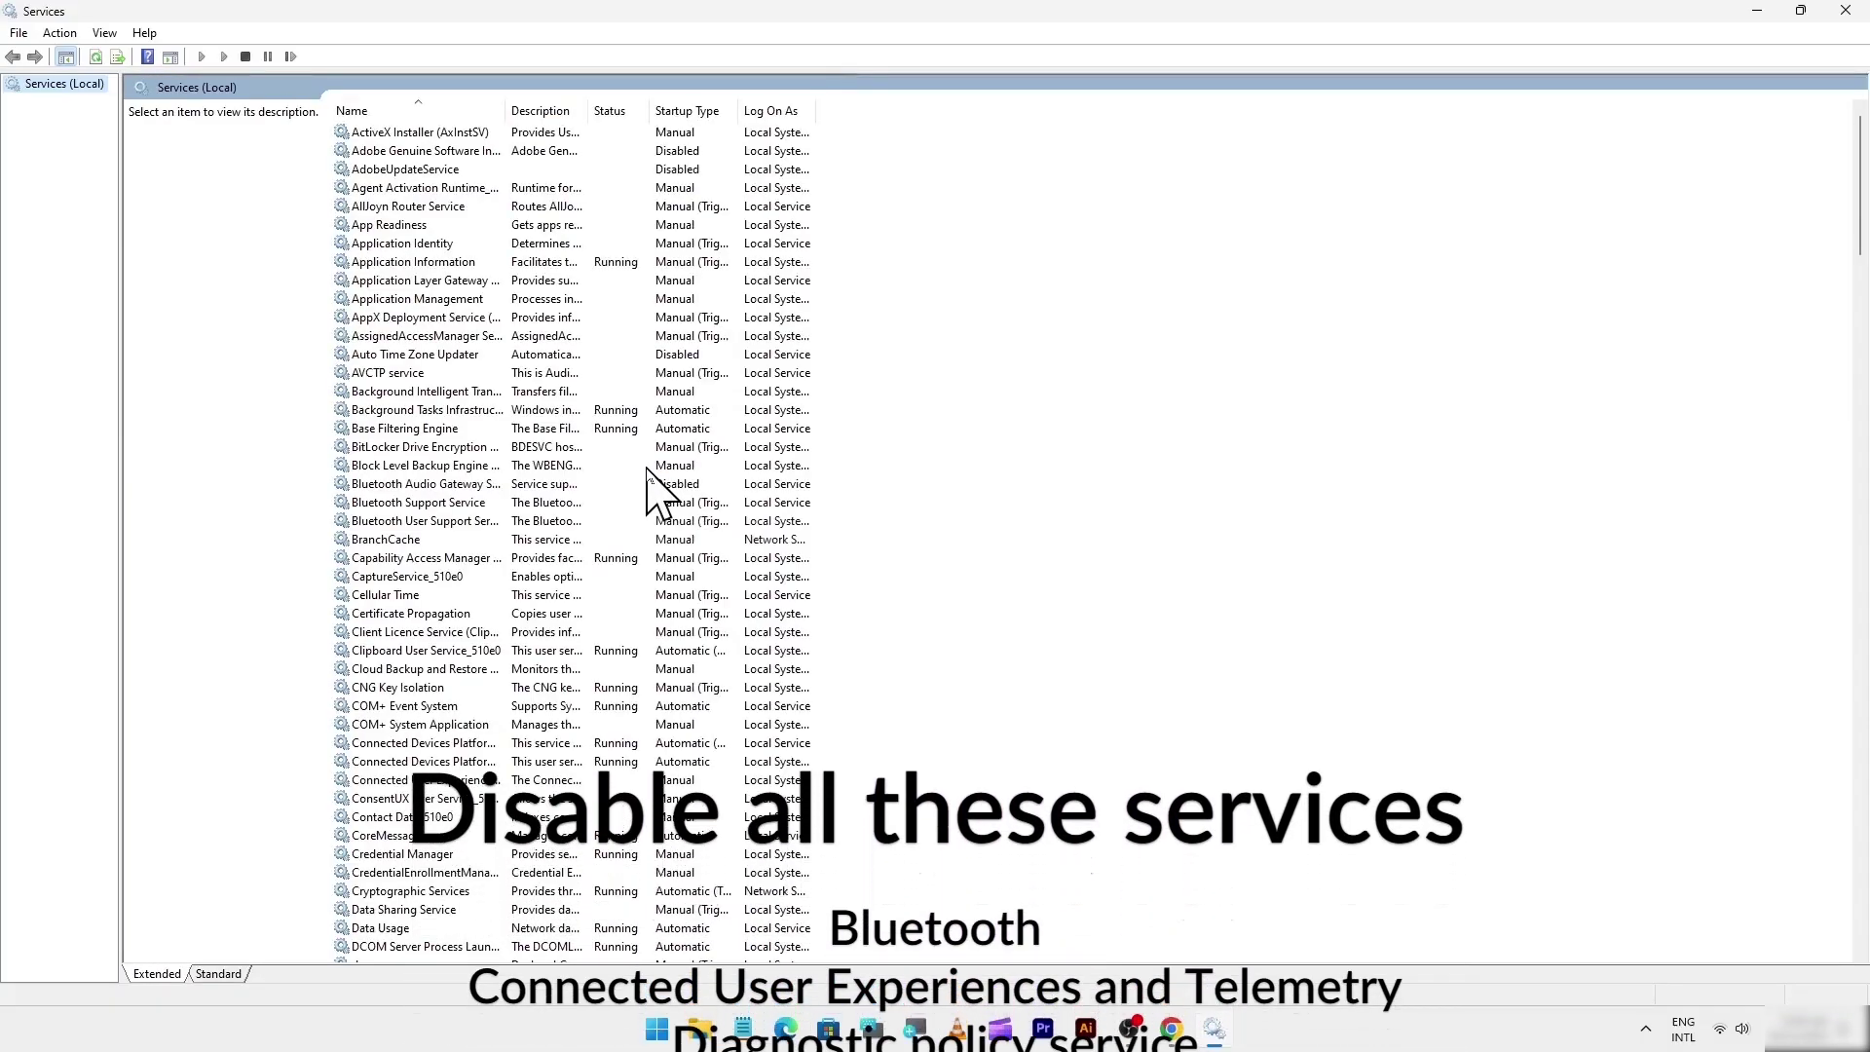
Step: Set the startup type of the Bluetooth Support Service to Disabled and apply the change
{"action": "left_click", "coordinate": [367, 501]}
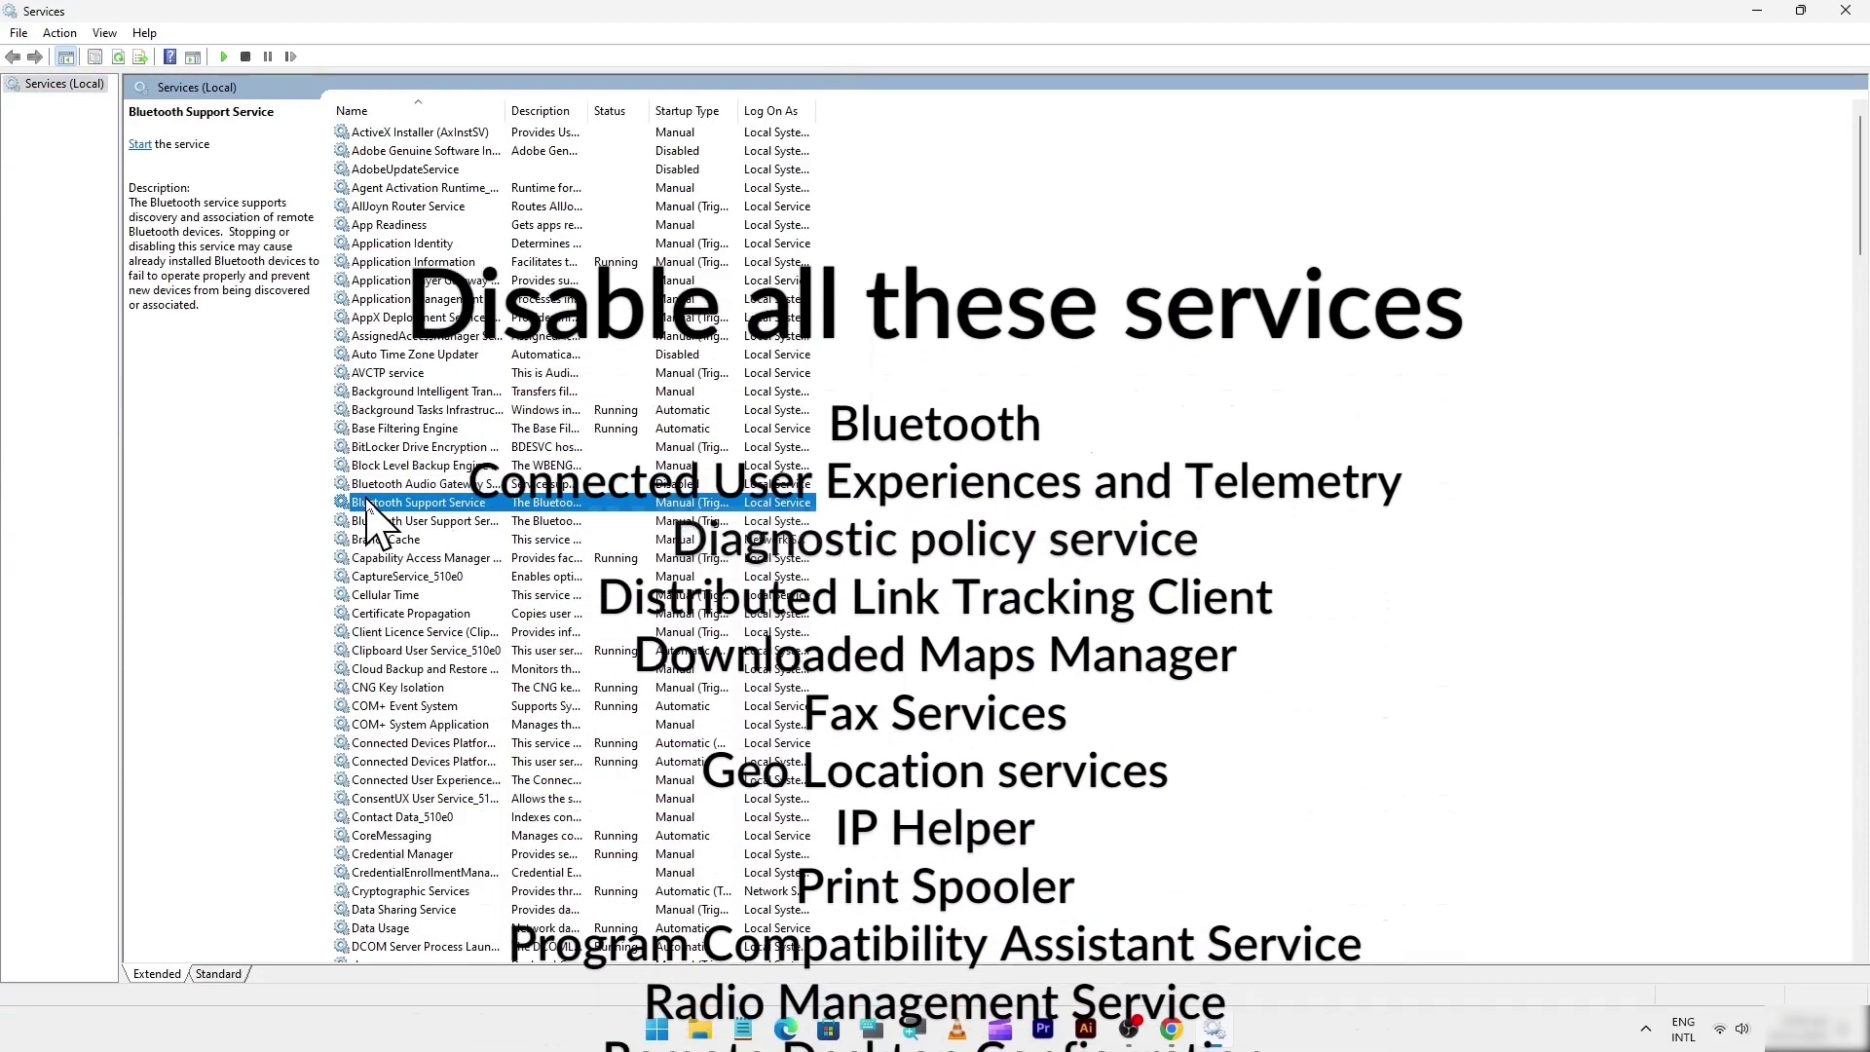
{"action": "right_click", "coordinate": [367, 503]}
{"action": "left_click", "coordinate": [428, 699]}
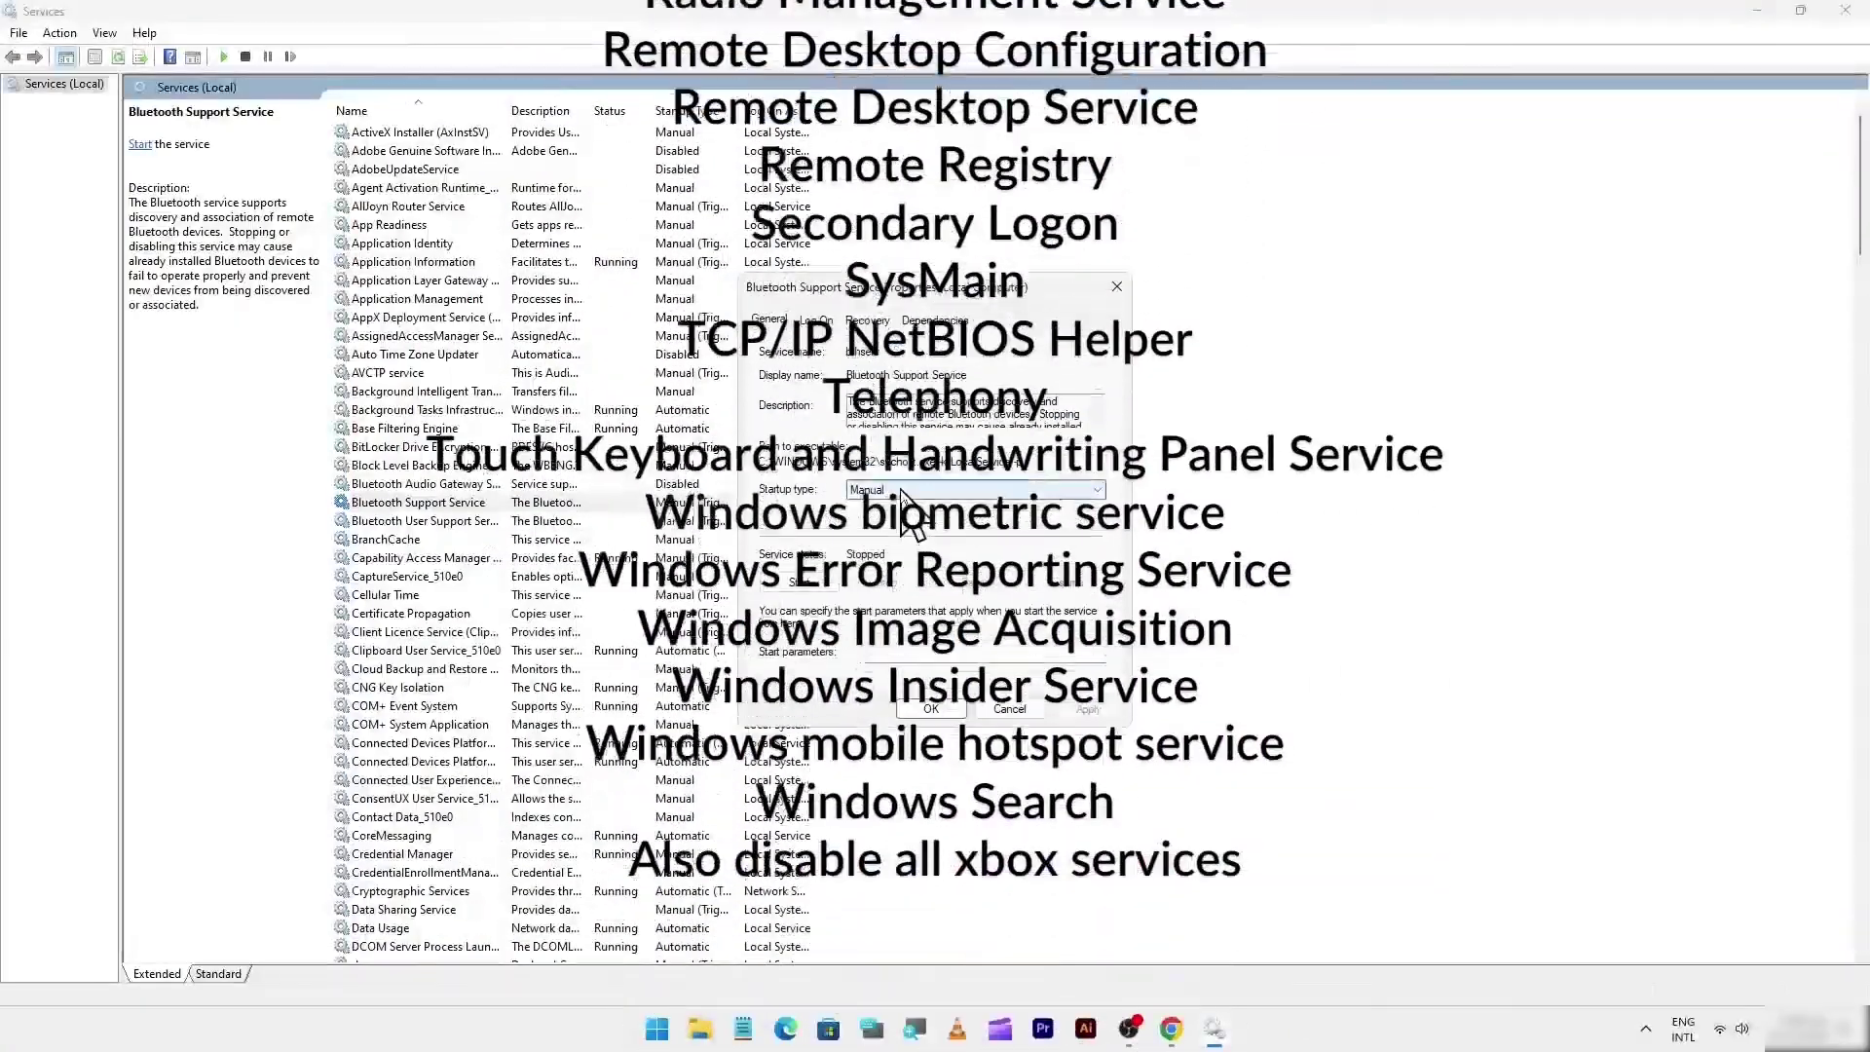
{"action": "left_click", "coordinate": [900, 492]}
{"action": "left_click", "coordinate": [897, 544]}
{"action": "left_click", "coordinate": [1092, 708]}
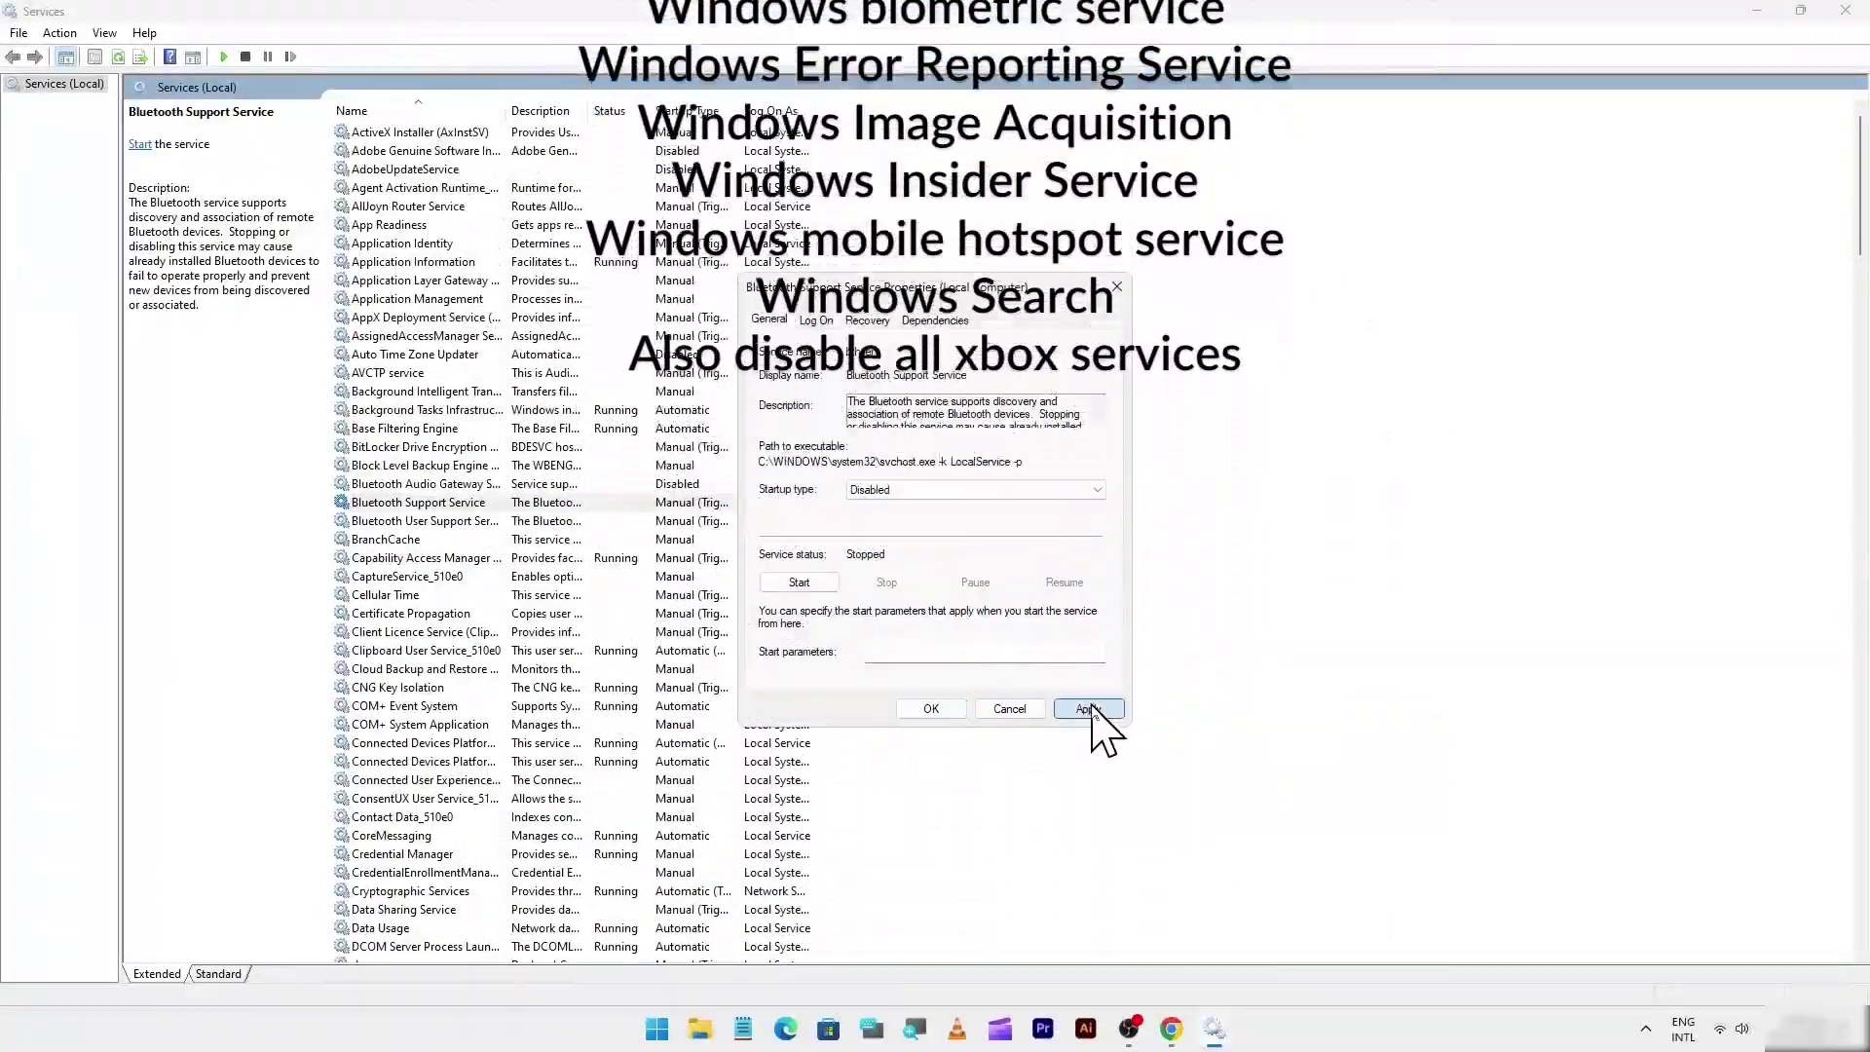
{"action": "left_click", "coordinate": [935, 710]}
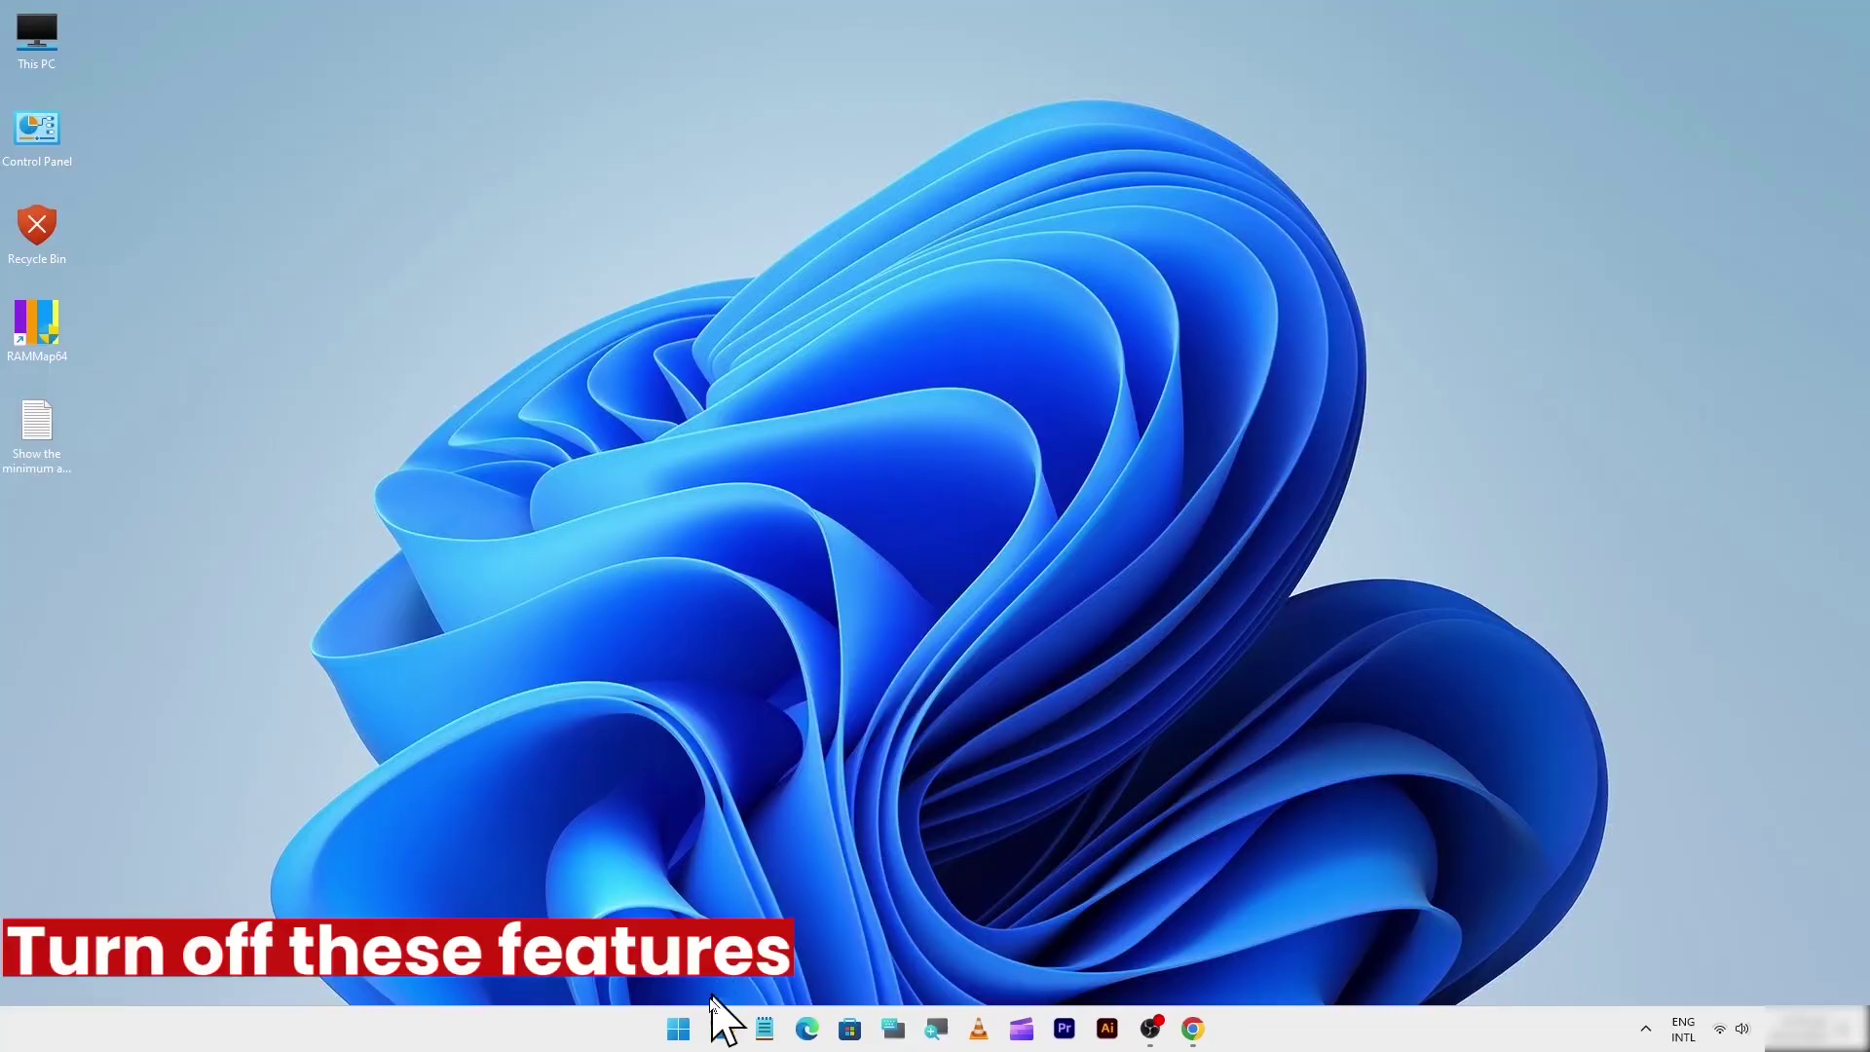
Step: Open Turn Windows features on or off and maximise its window
{"action": "left_click", "coordinate": [687, 1032]}
{"action": "type", "text": "turn"}
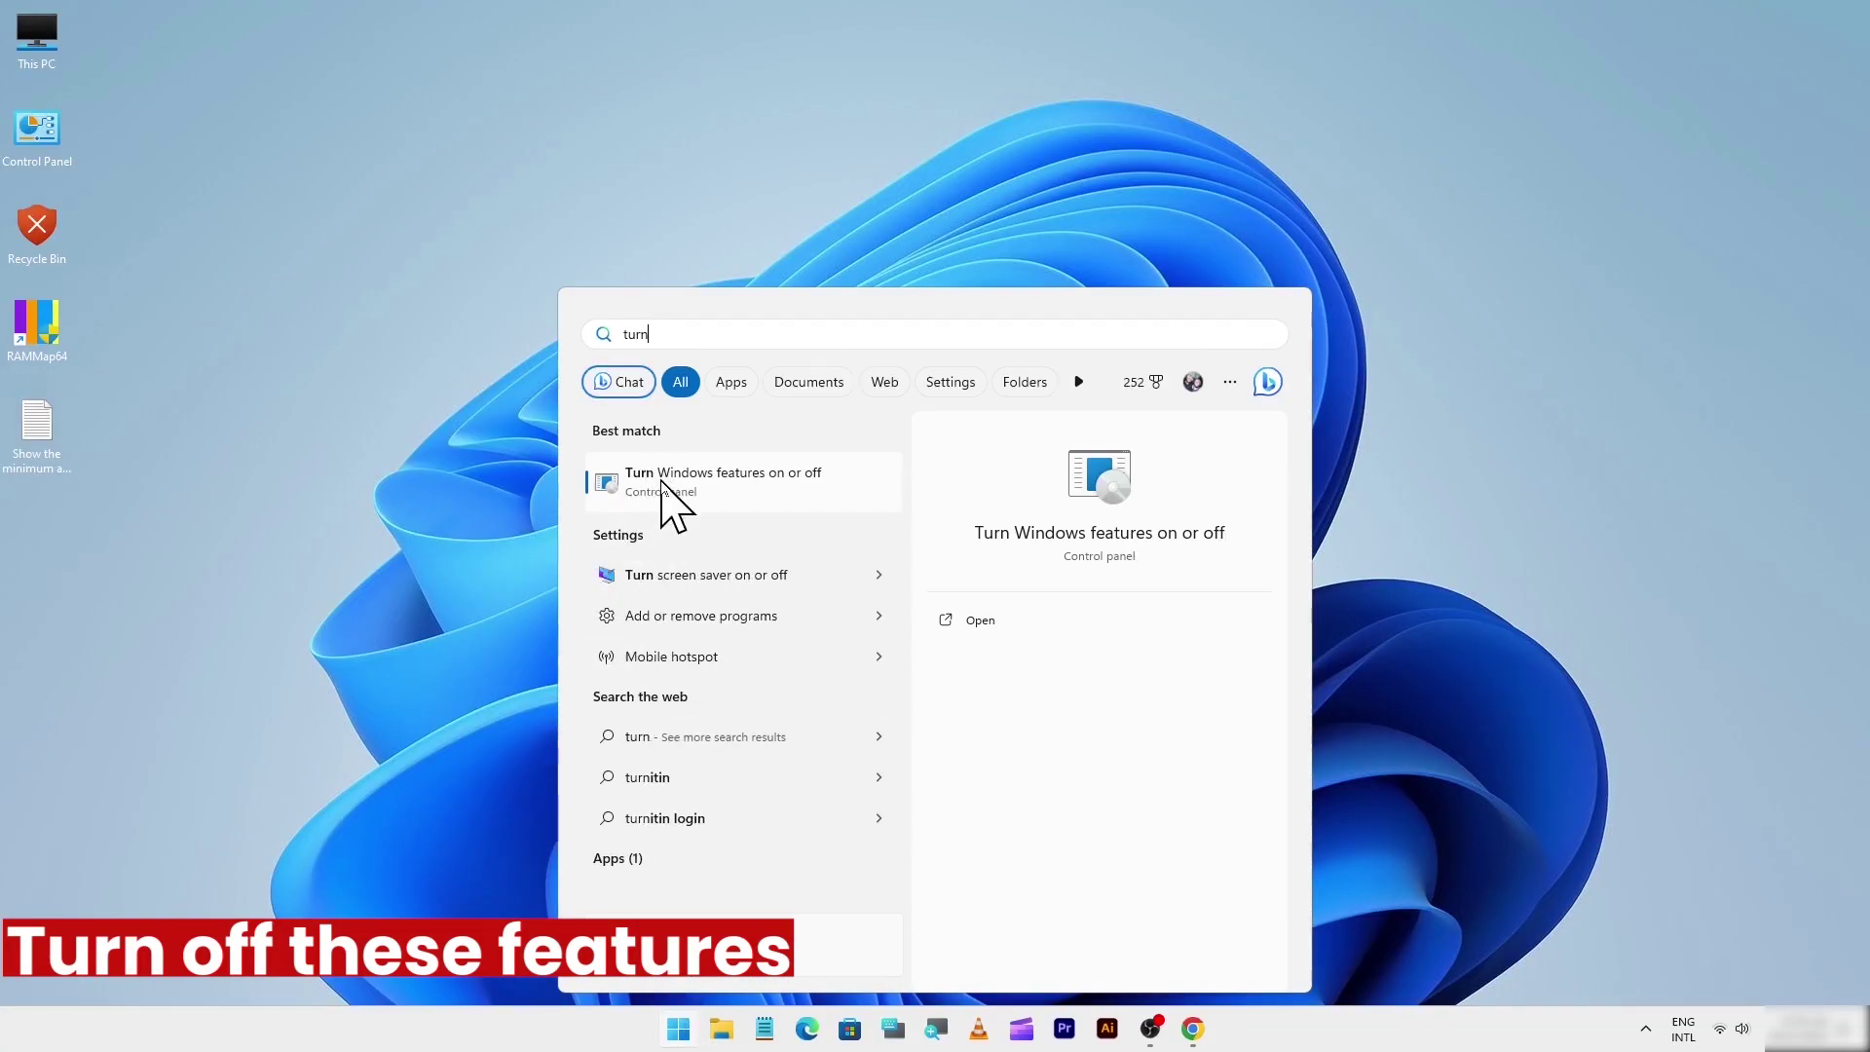
{"action": "left_click", "coordinate": [664, 484]}
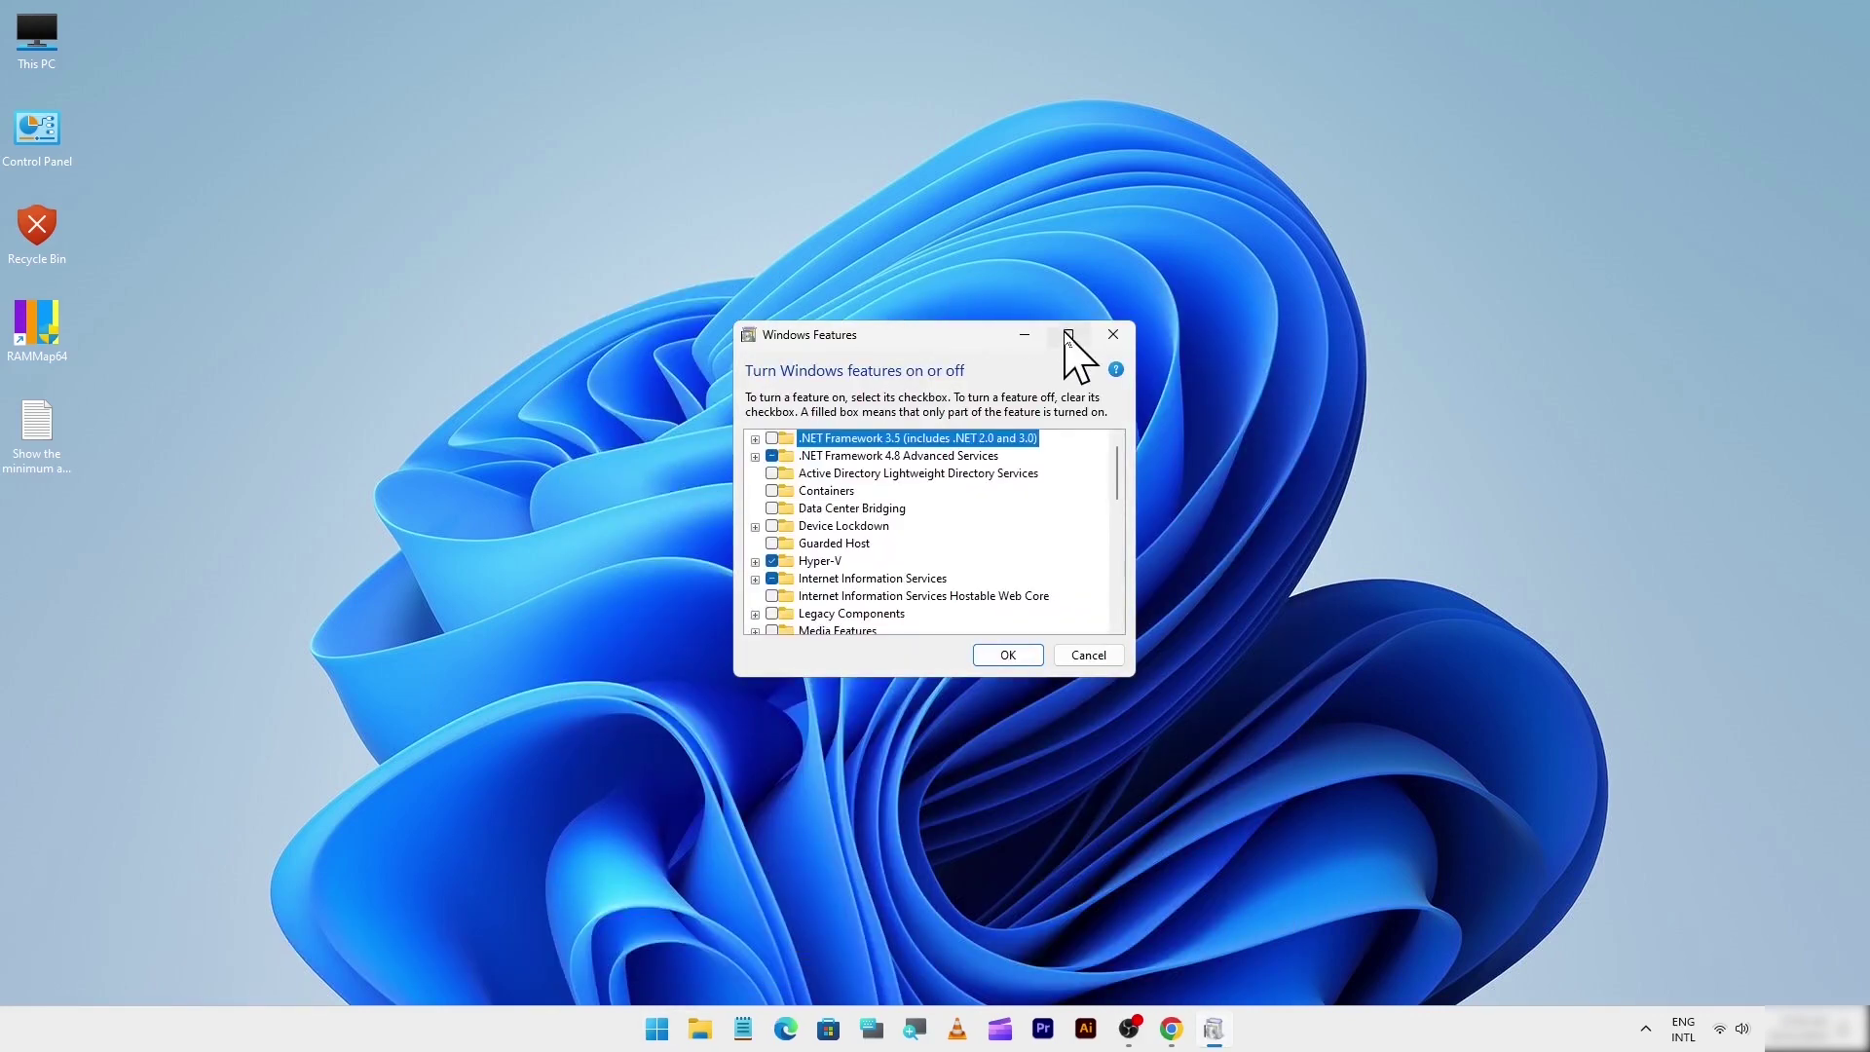
{"action": "left_click", "coordinate": [1067, 337]}
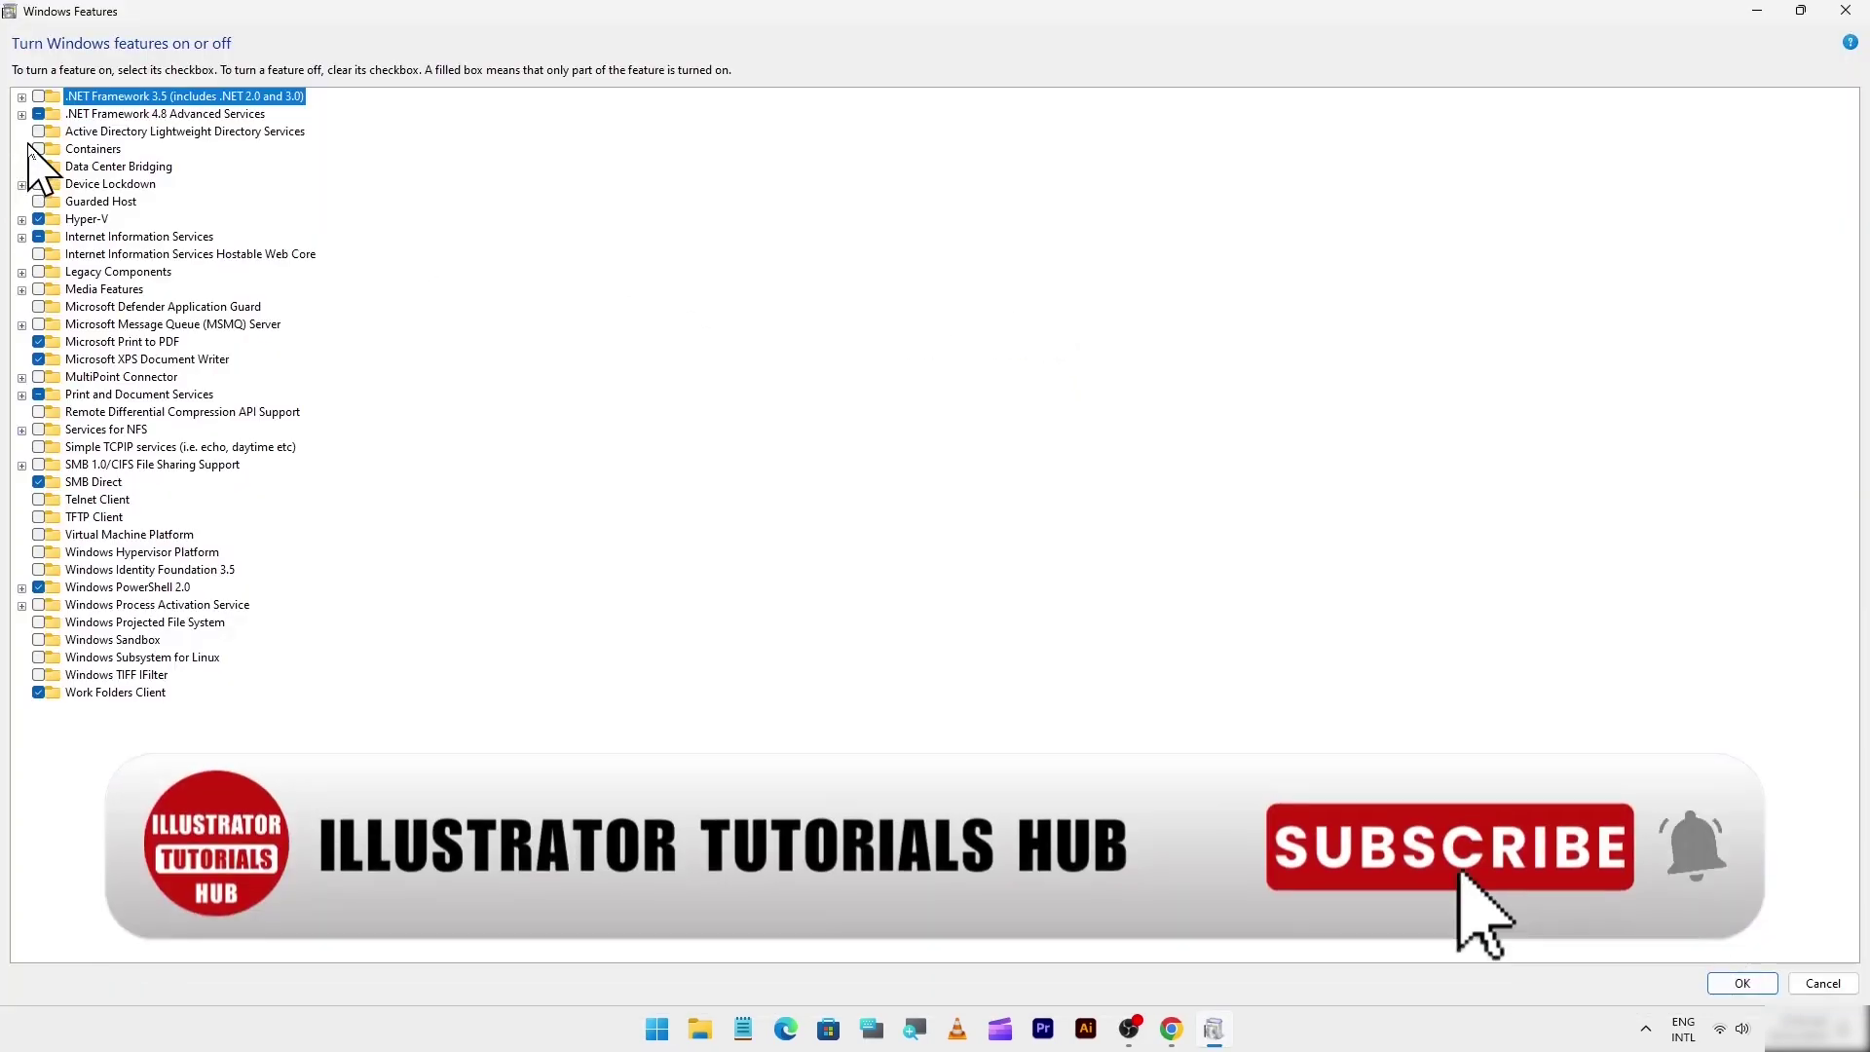
Step: Turn off the Hyper-V, Internet Information Services, Microsoft Print to PDF and Microsoft XPS Document Writer features
{"action": "left_click", "coordinate": [38, 219]}
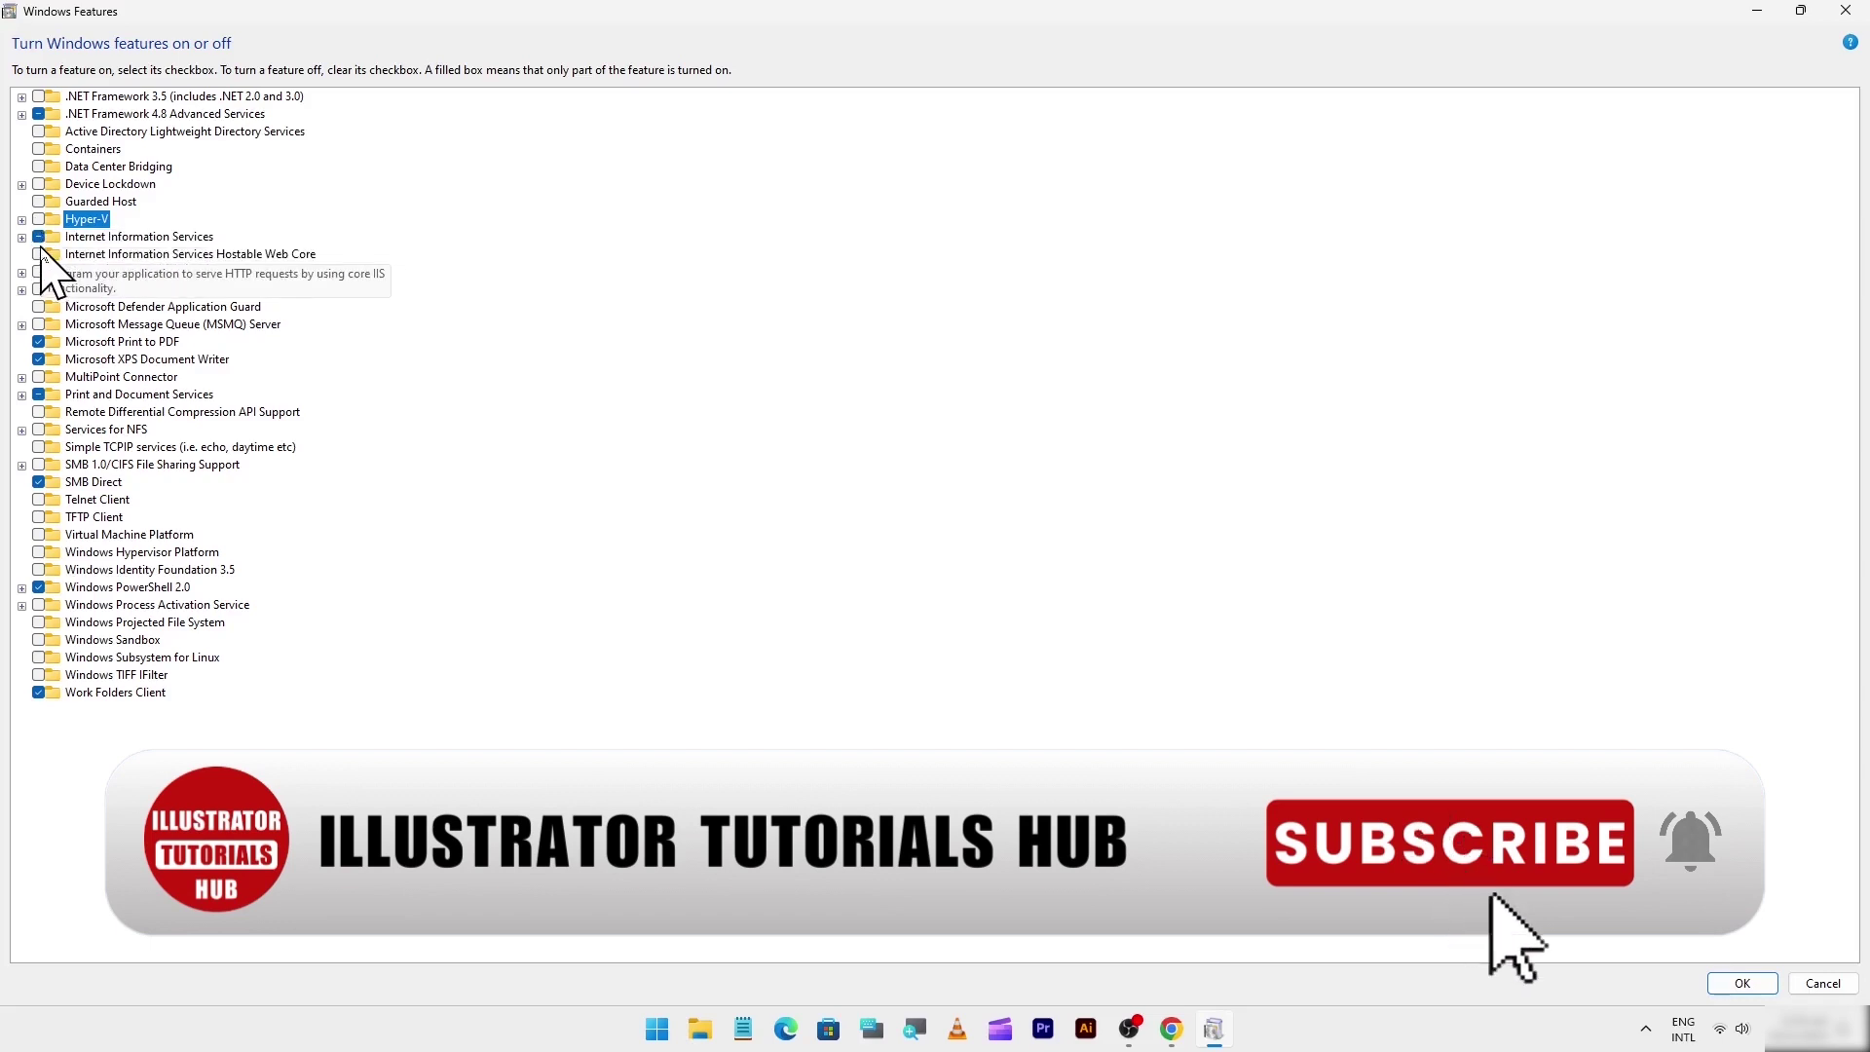
{"action": "left_click", "coordinate": [38, 237]}
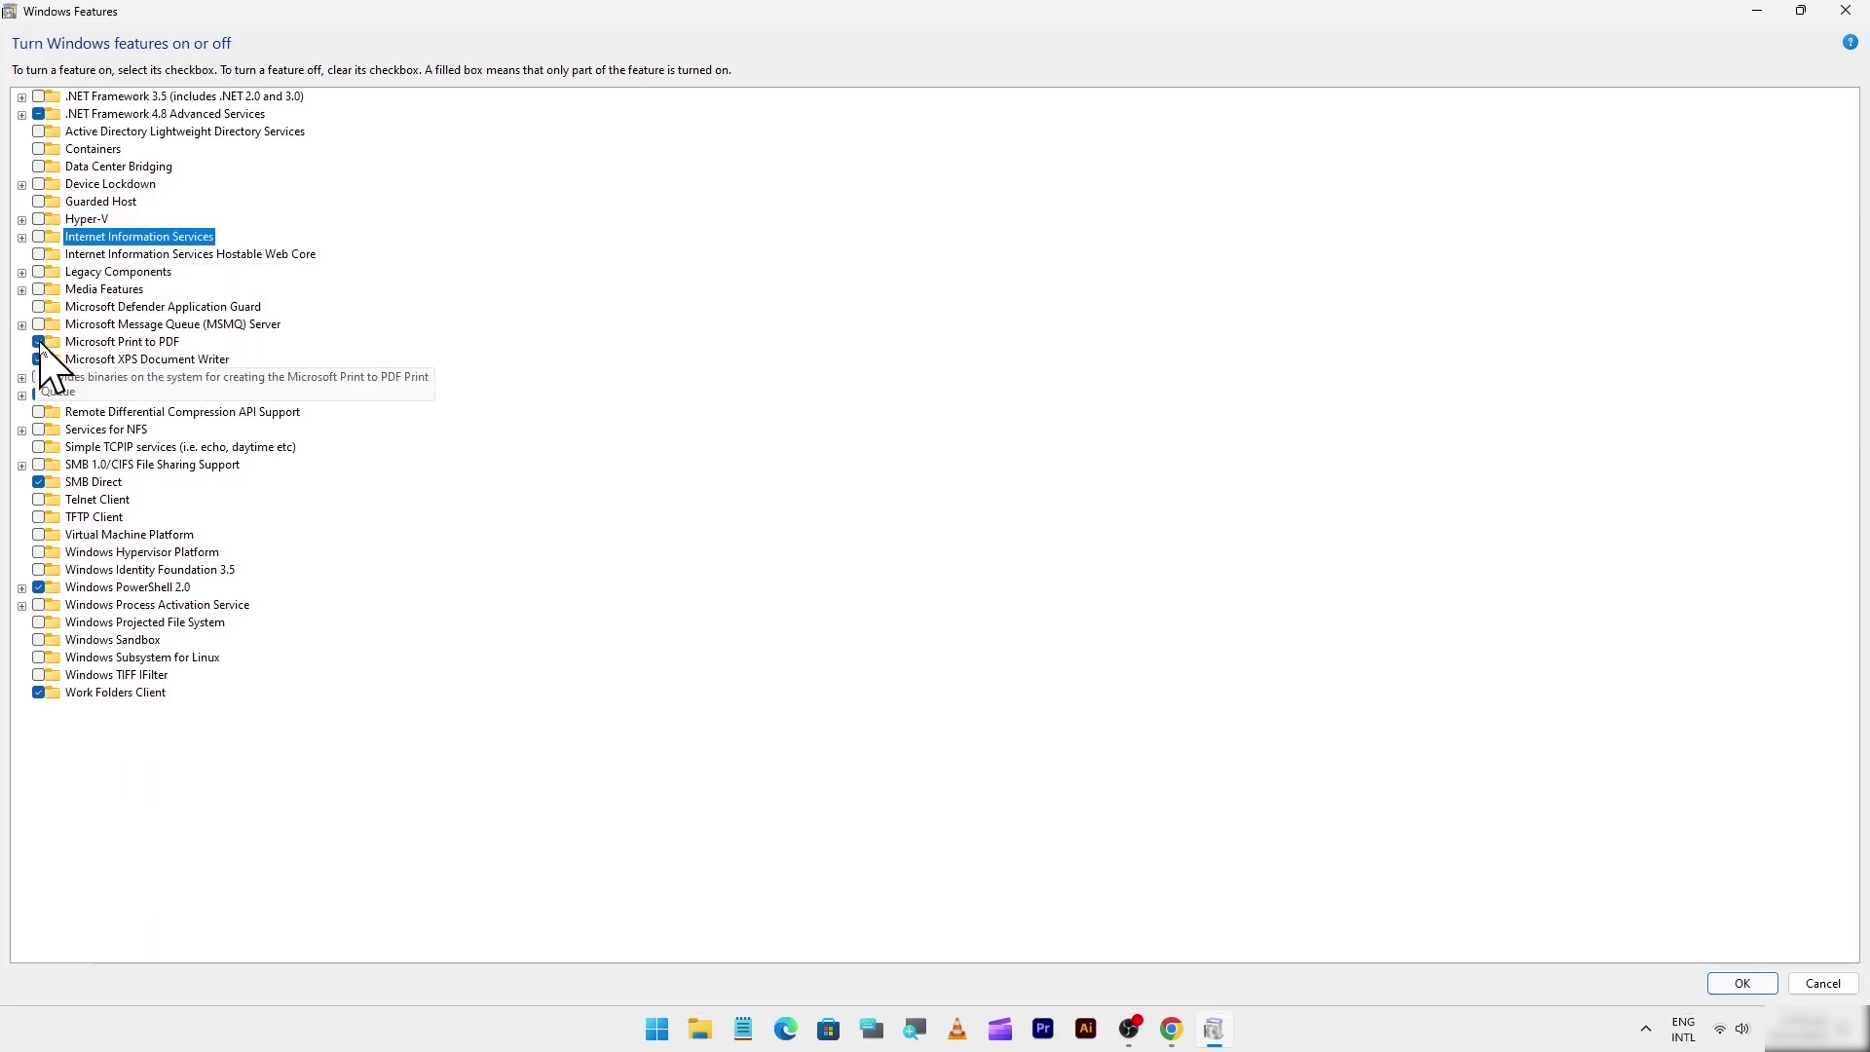
{"action": "left_click", "coordinate": [39, 342]}
{"action": "left_click", "coordinate": [38, 359]}
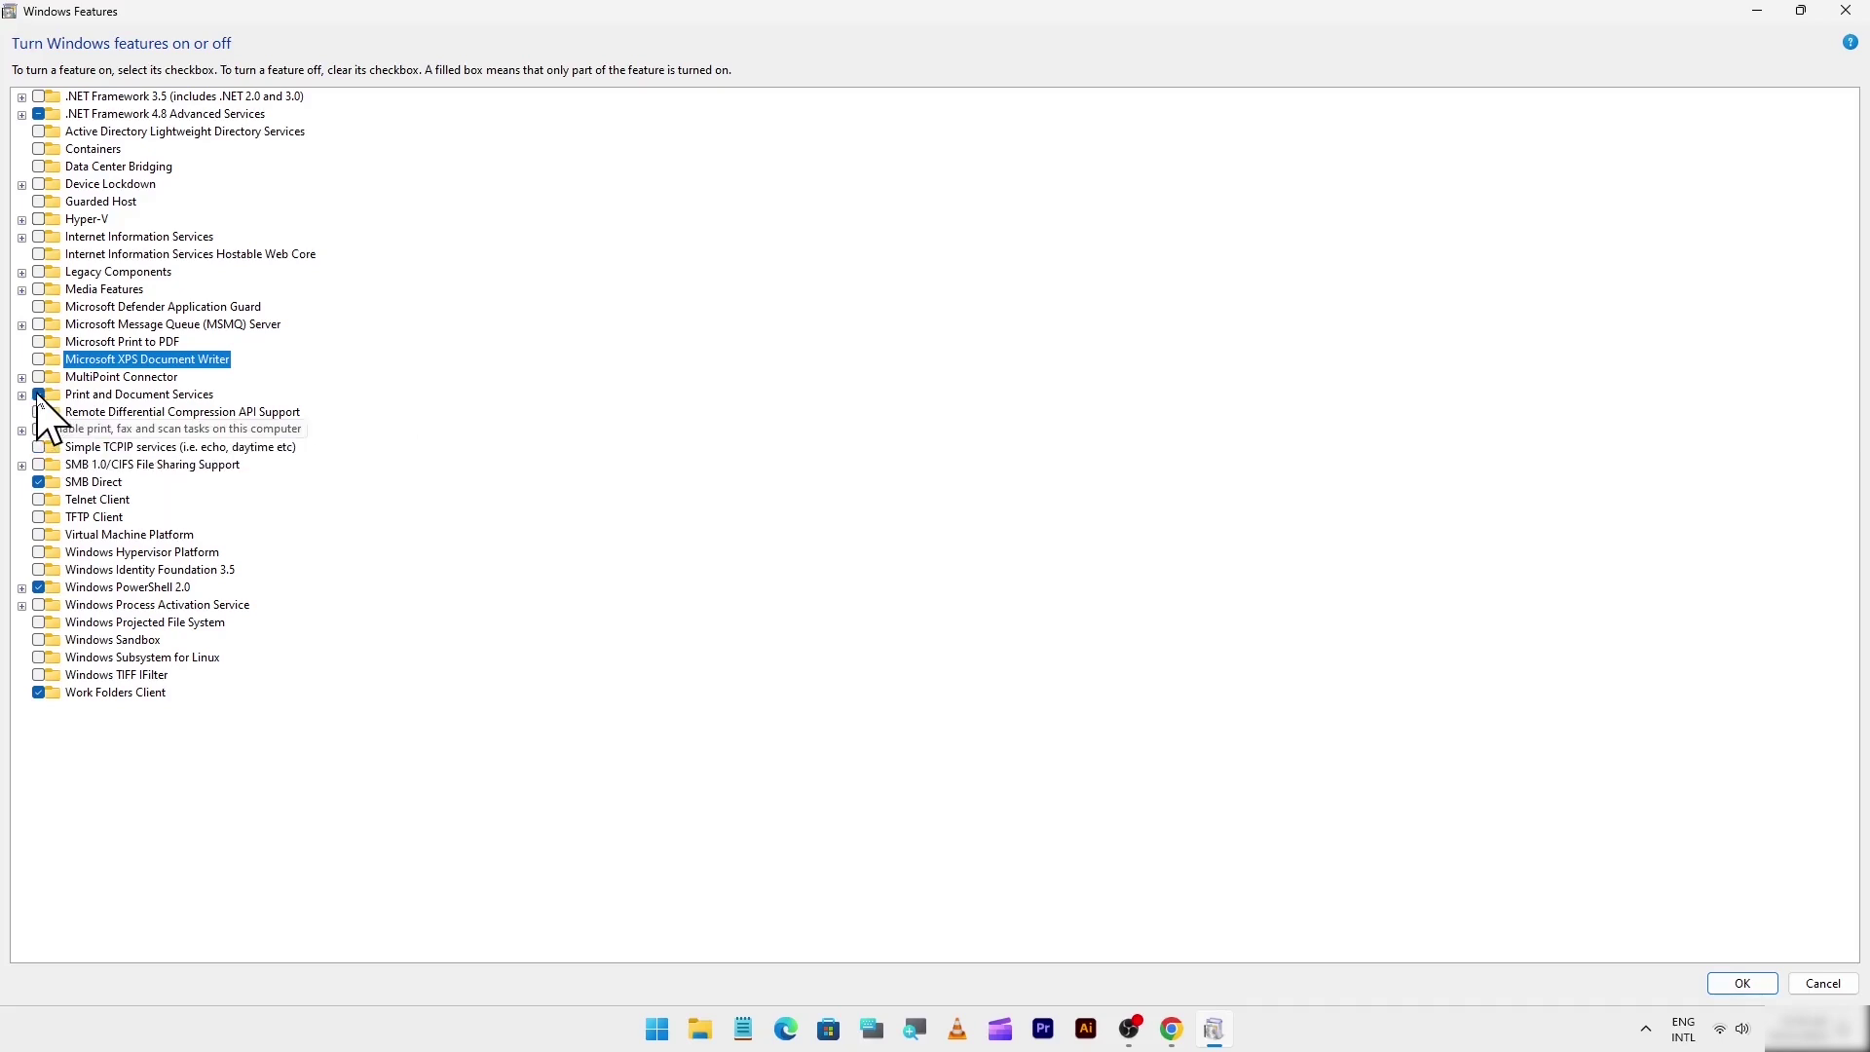
Step: Turn off Print and Document Services, Windows PowerShell 2.0 and Work Folders Client, and confirm the Windows feature changes
{"action": "left_click", "coordinate": [39, 394]}
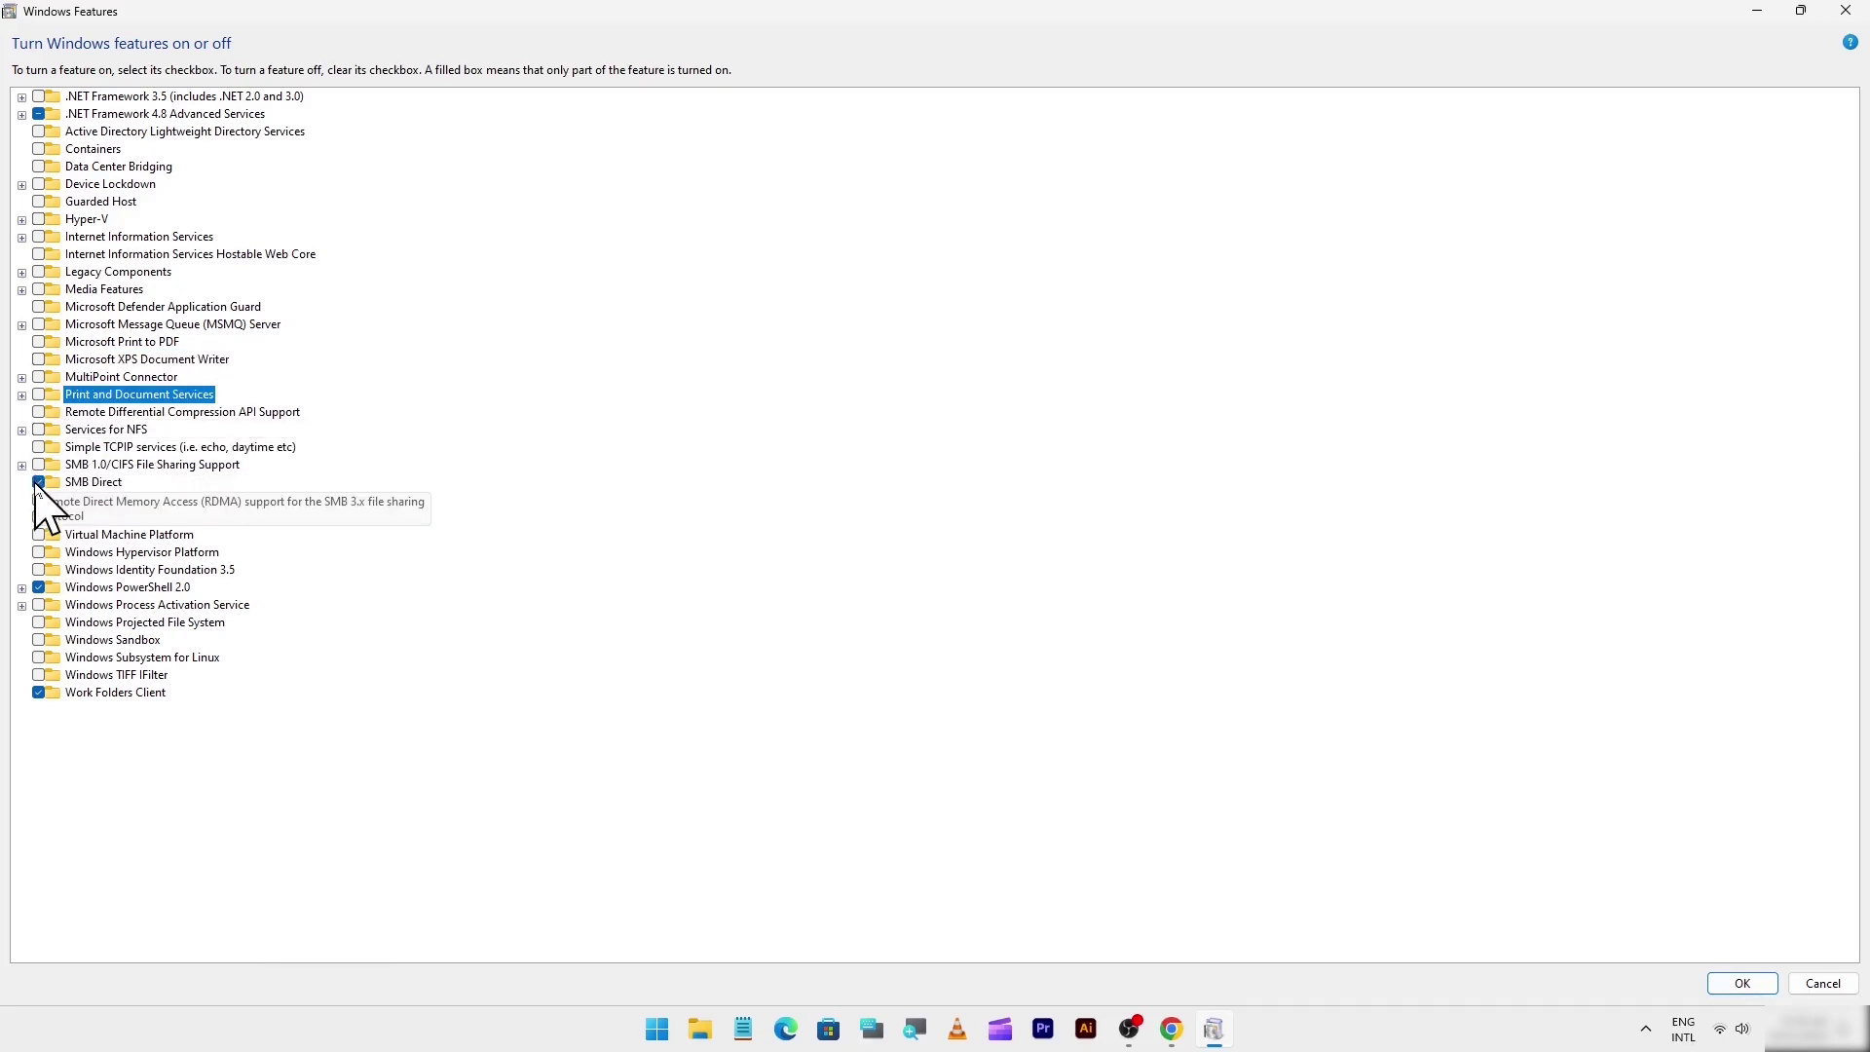
{"action": "left_click", "coordinate": [40, 587]}
{"action": "left_click", "coordinate": [39, 693]}
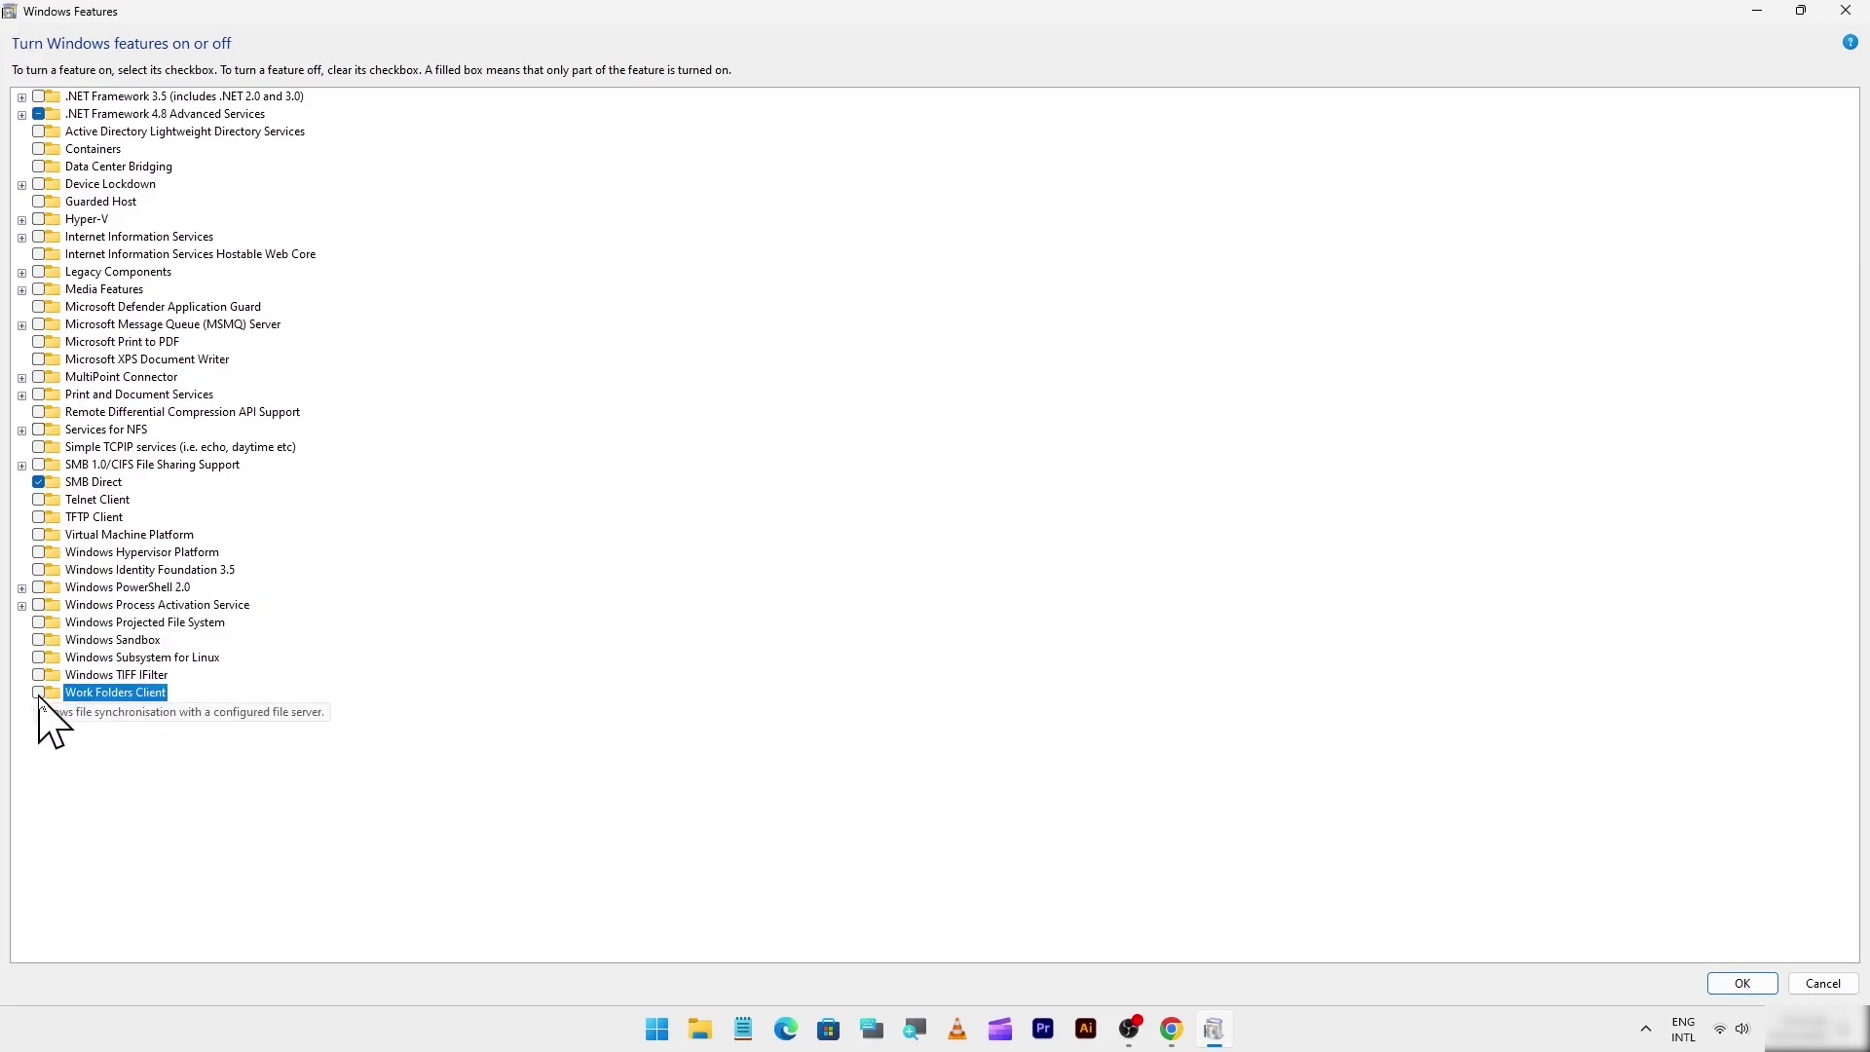
{"action": "left_click", "coordinate": [1742, 984]}
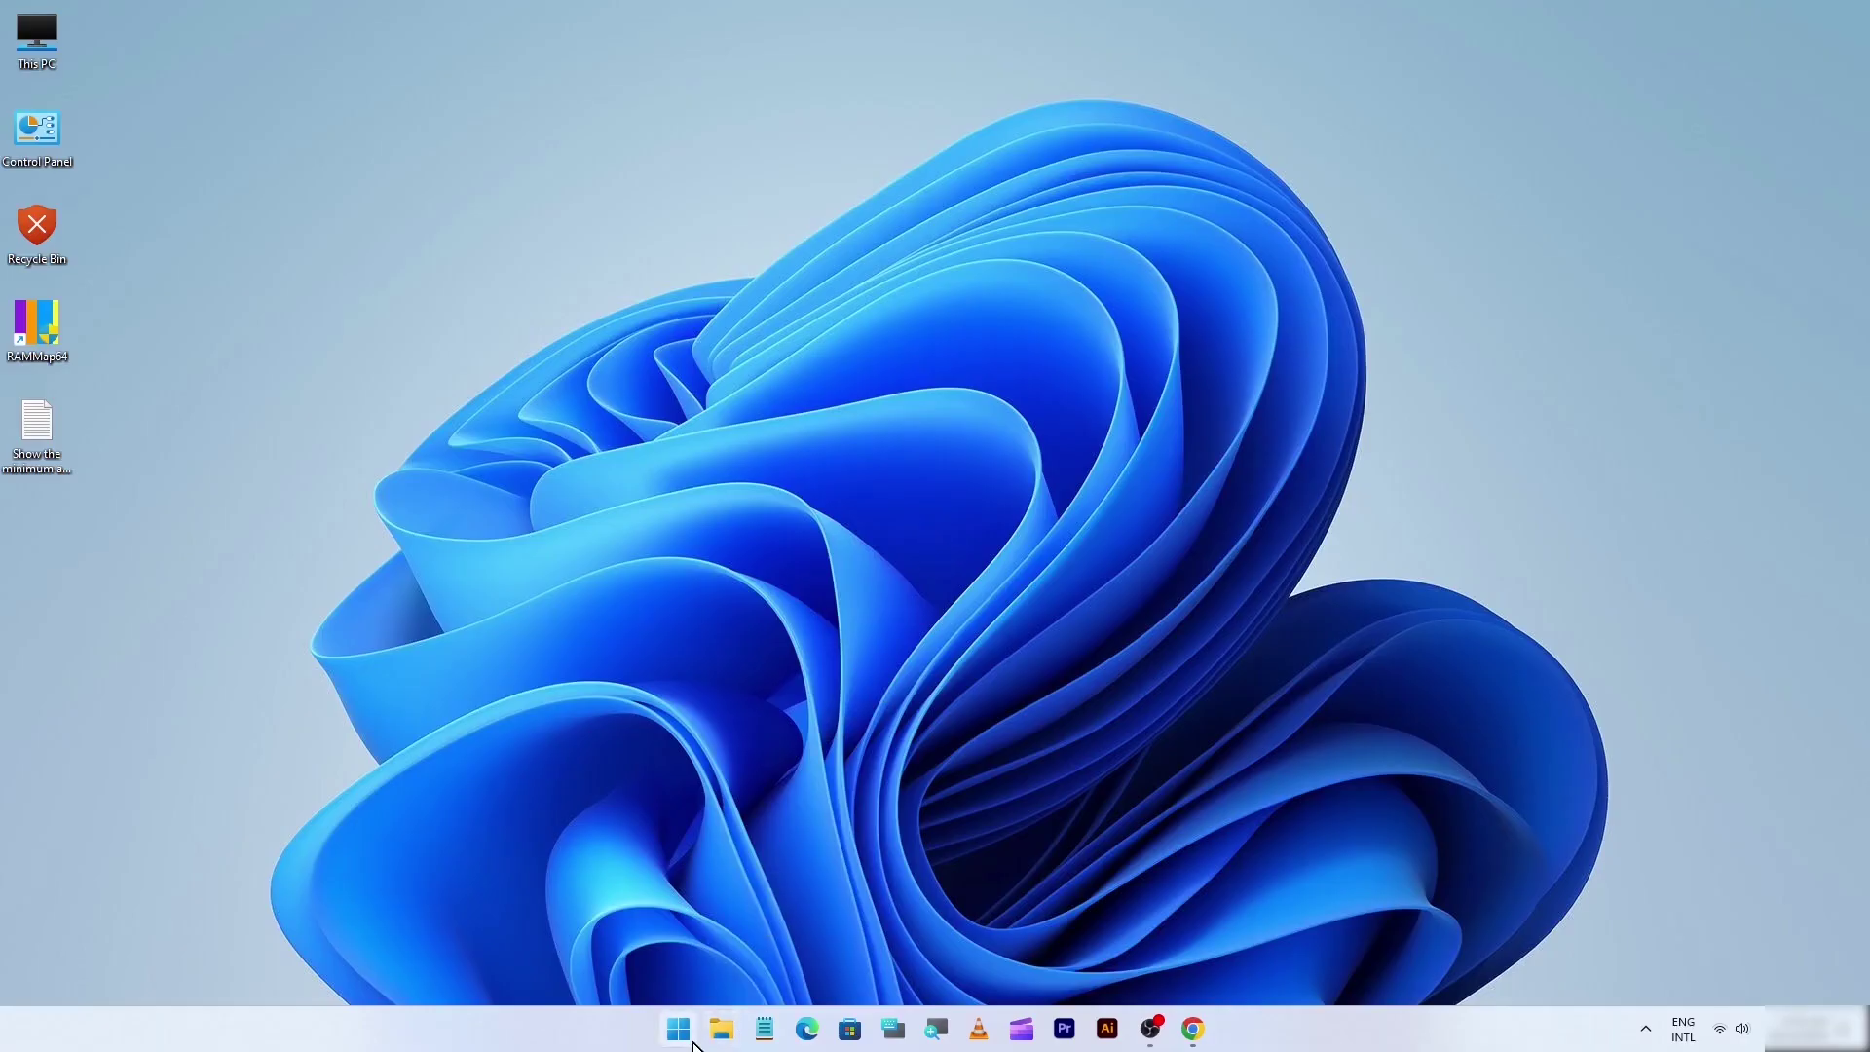
Step: Turn off Always show scrollbars and Transparency effects in the accessibility visual effects settings, and close Settings
{"action": "left_click", "coordinate": [691, 1042]}
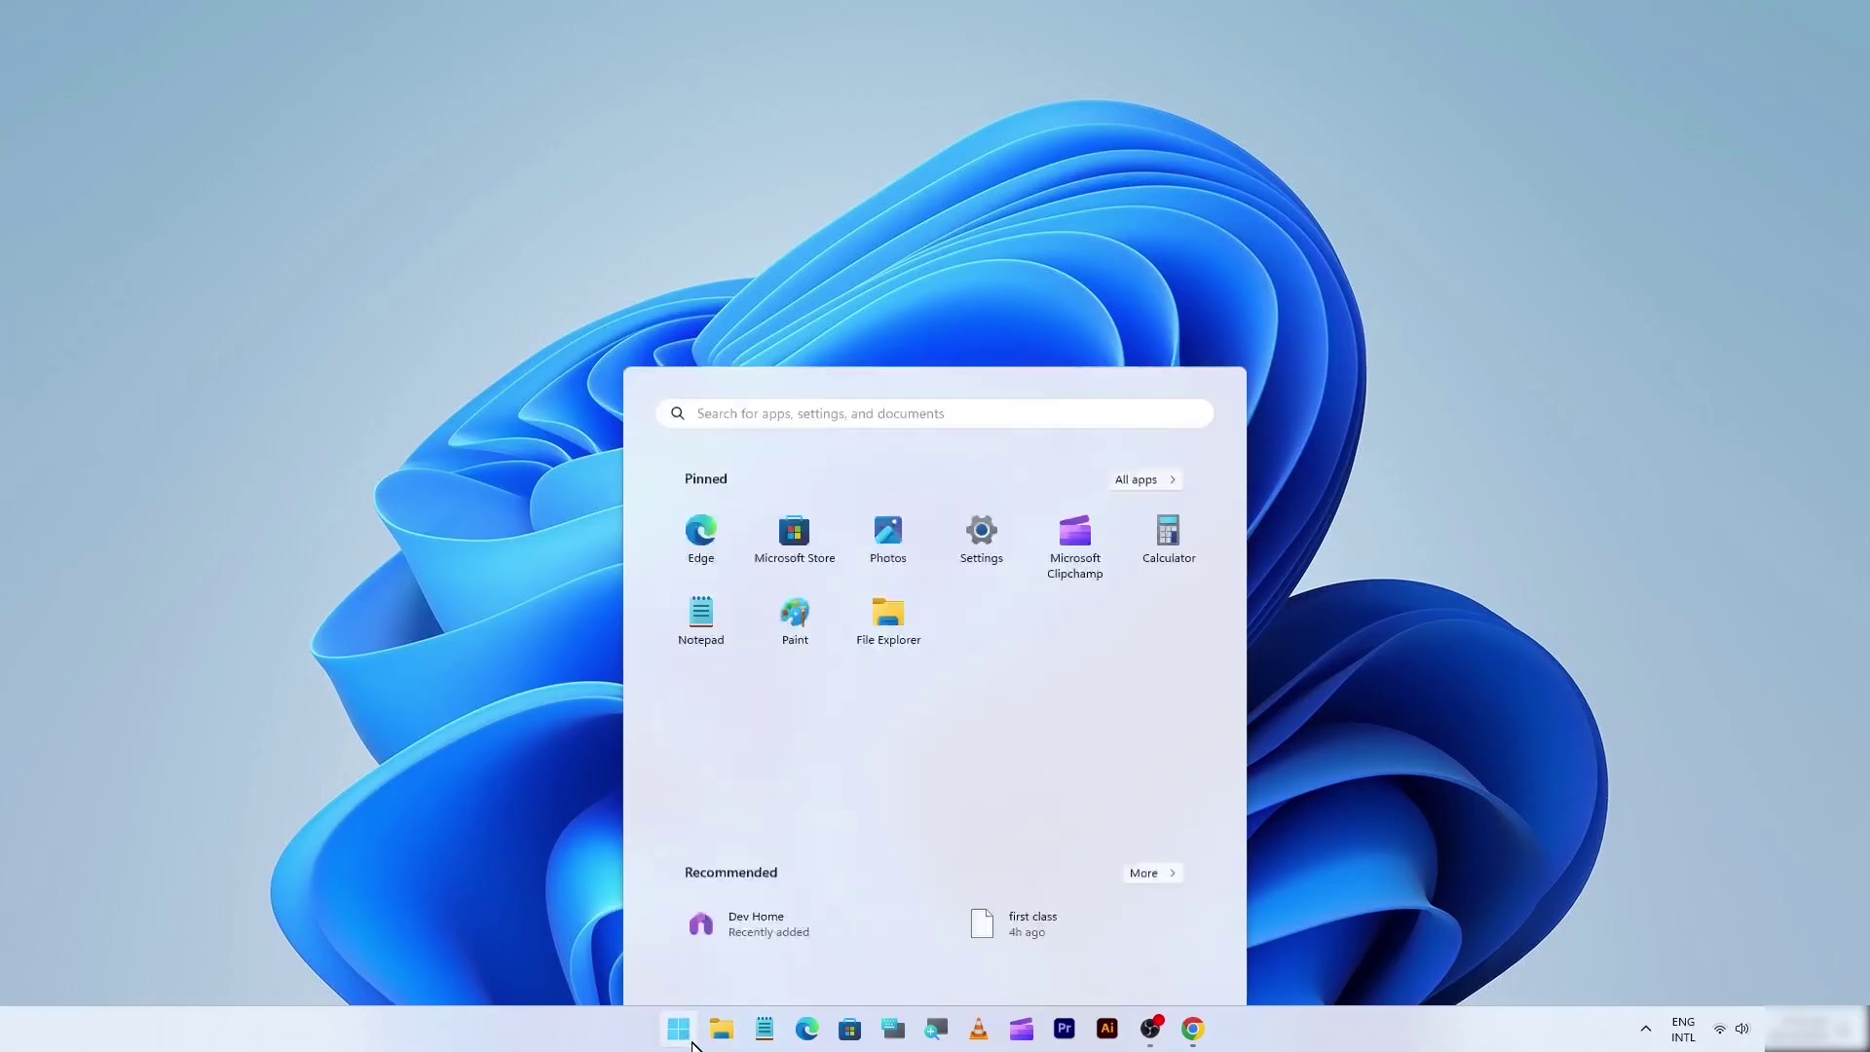
{"action": "left_click", "coordinate": [1001, 457]}
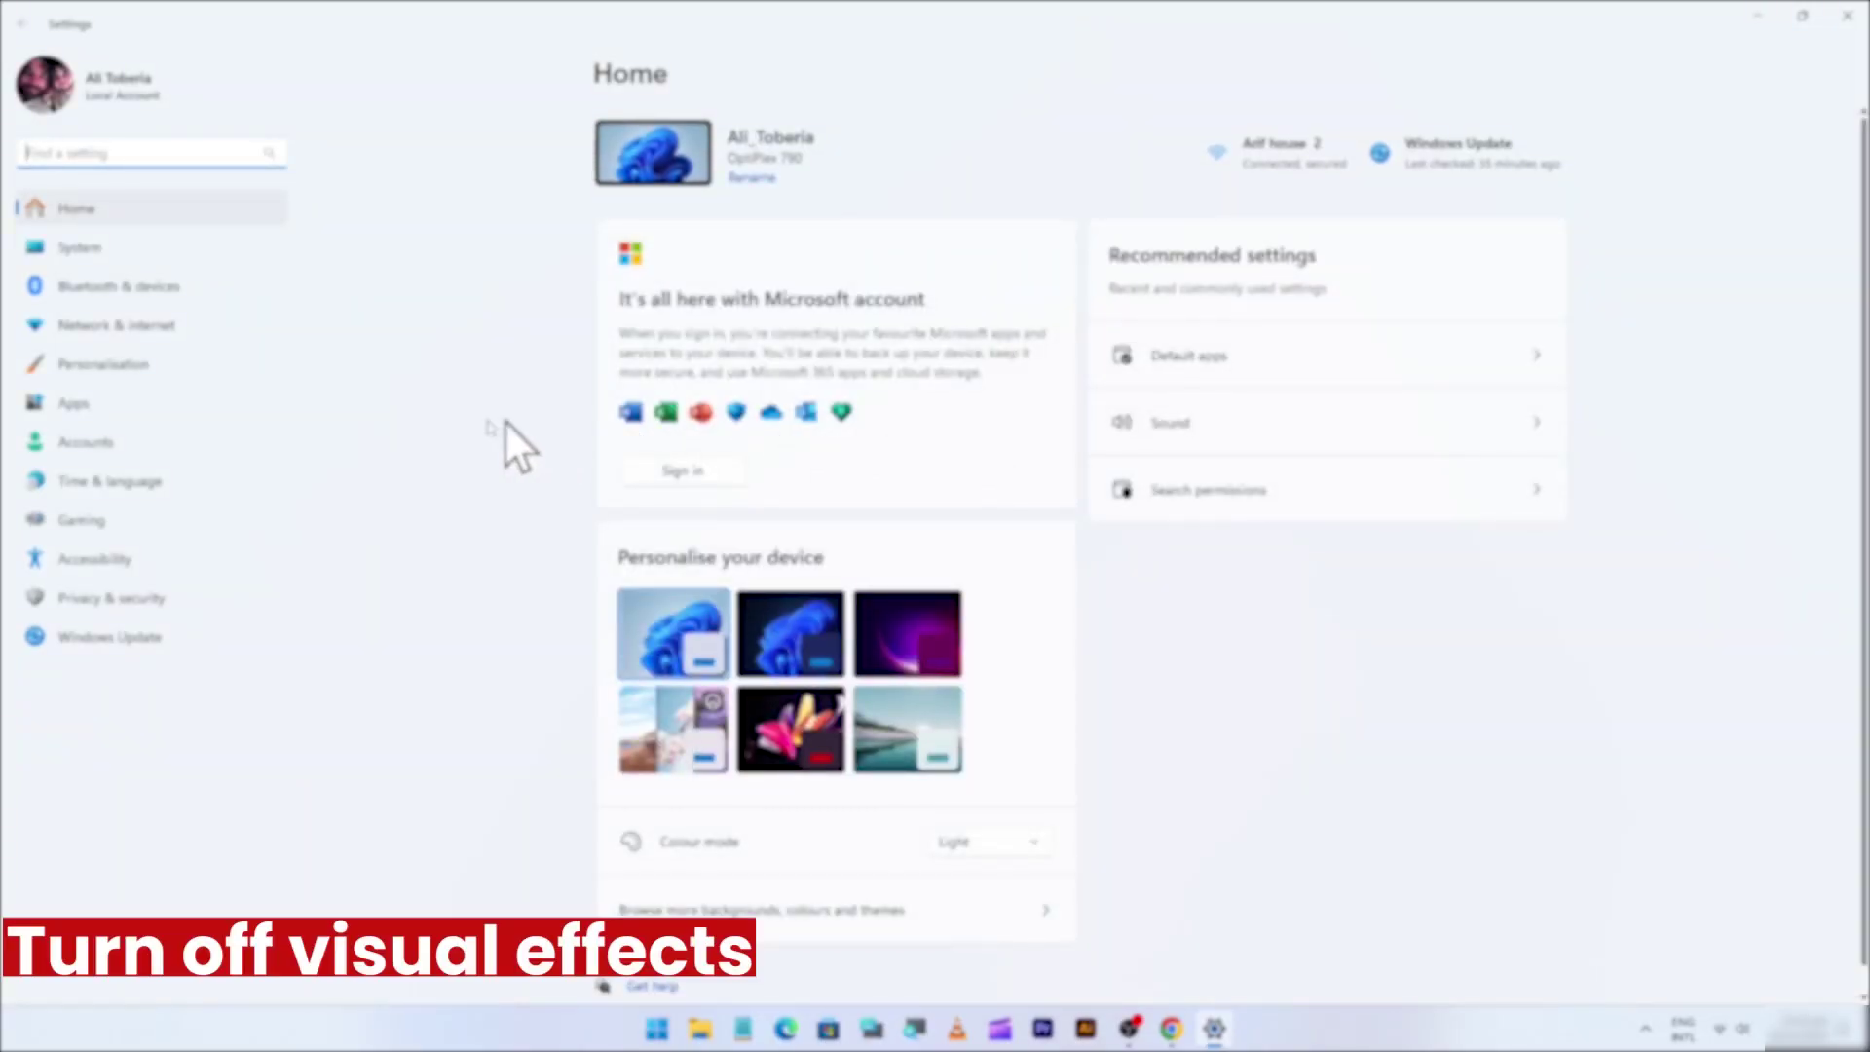
{"action": "left_click", "coordinate": [120, 561]}
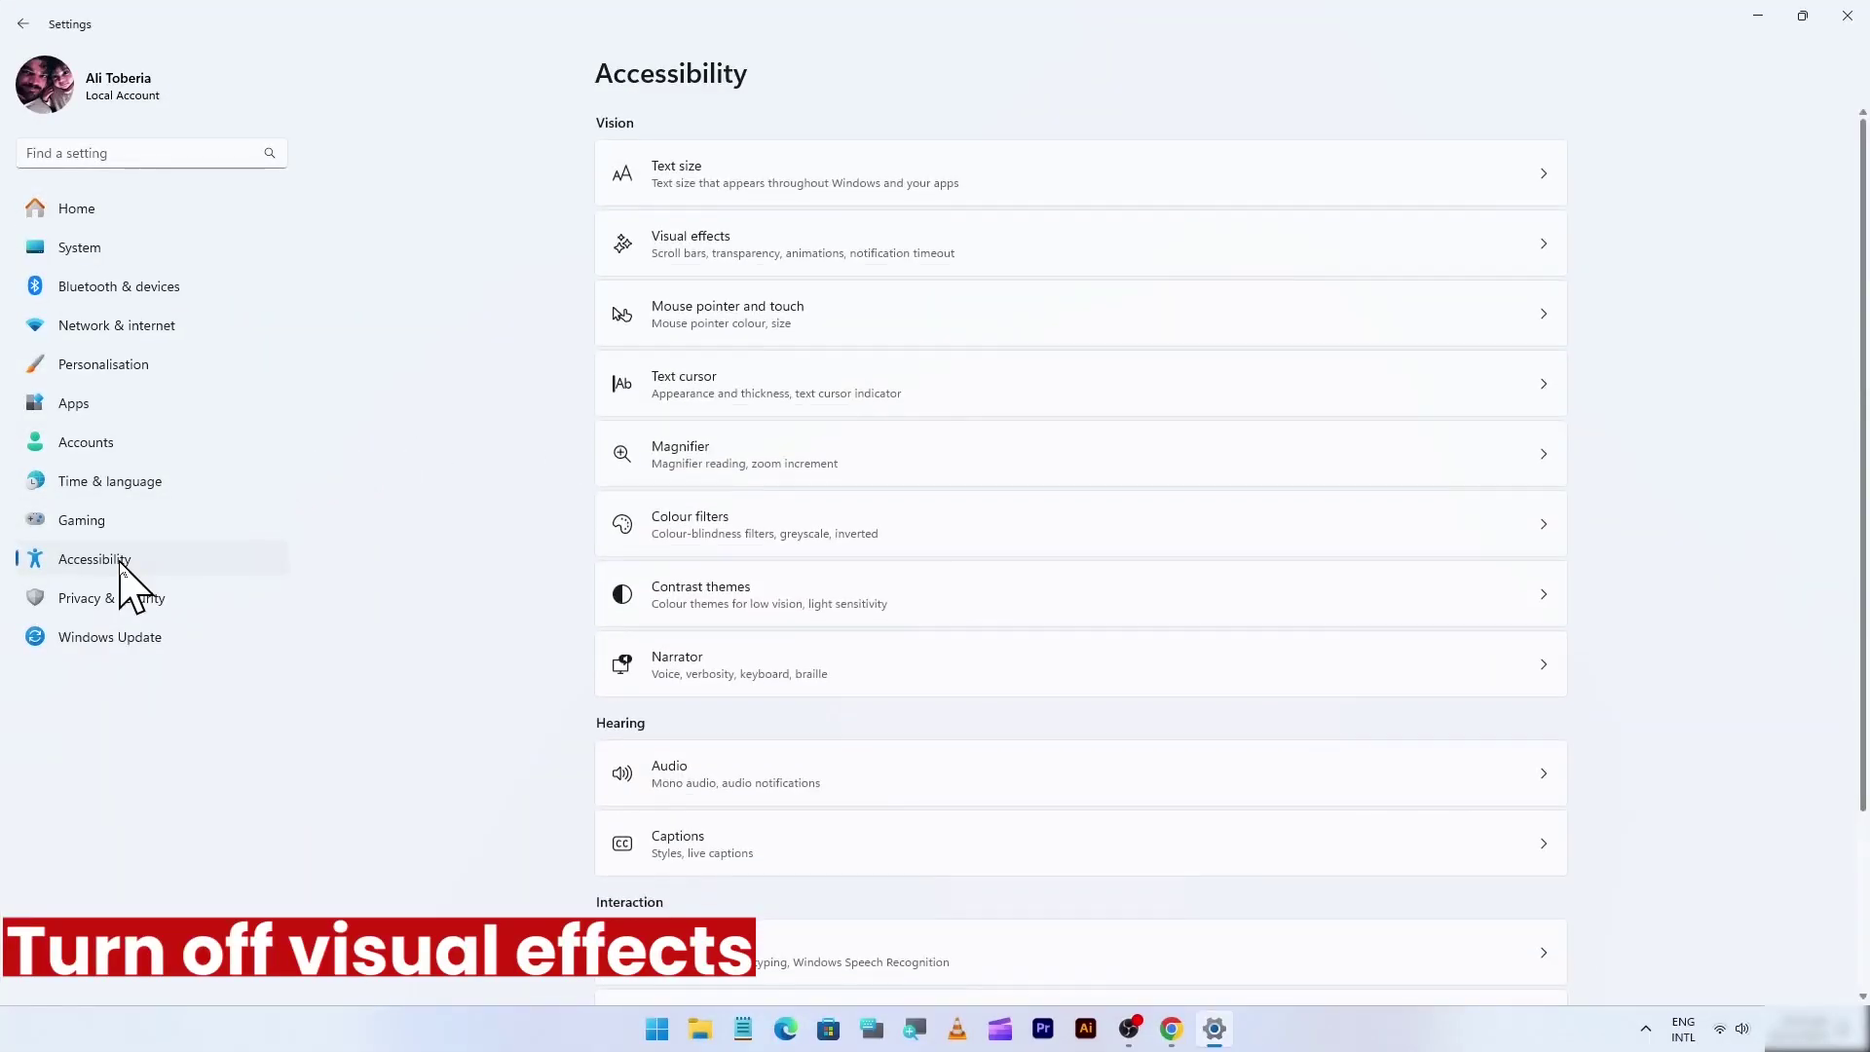
{"action": "left_click", "coordinate": [794, 259]}
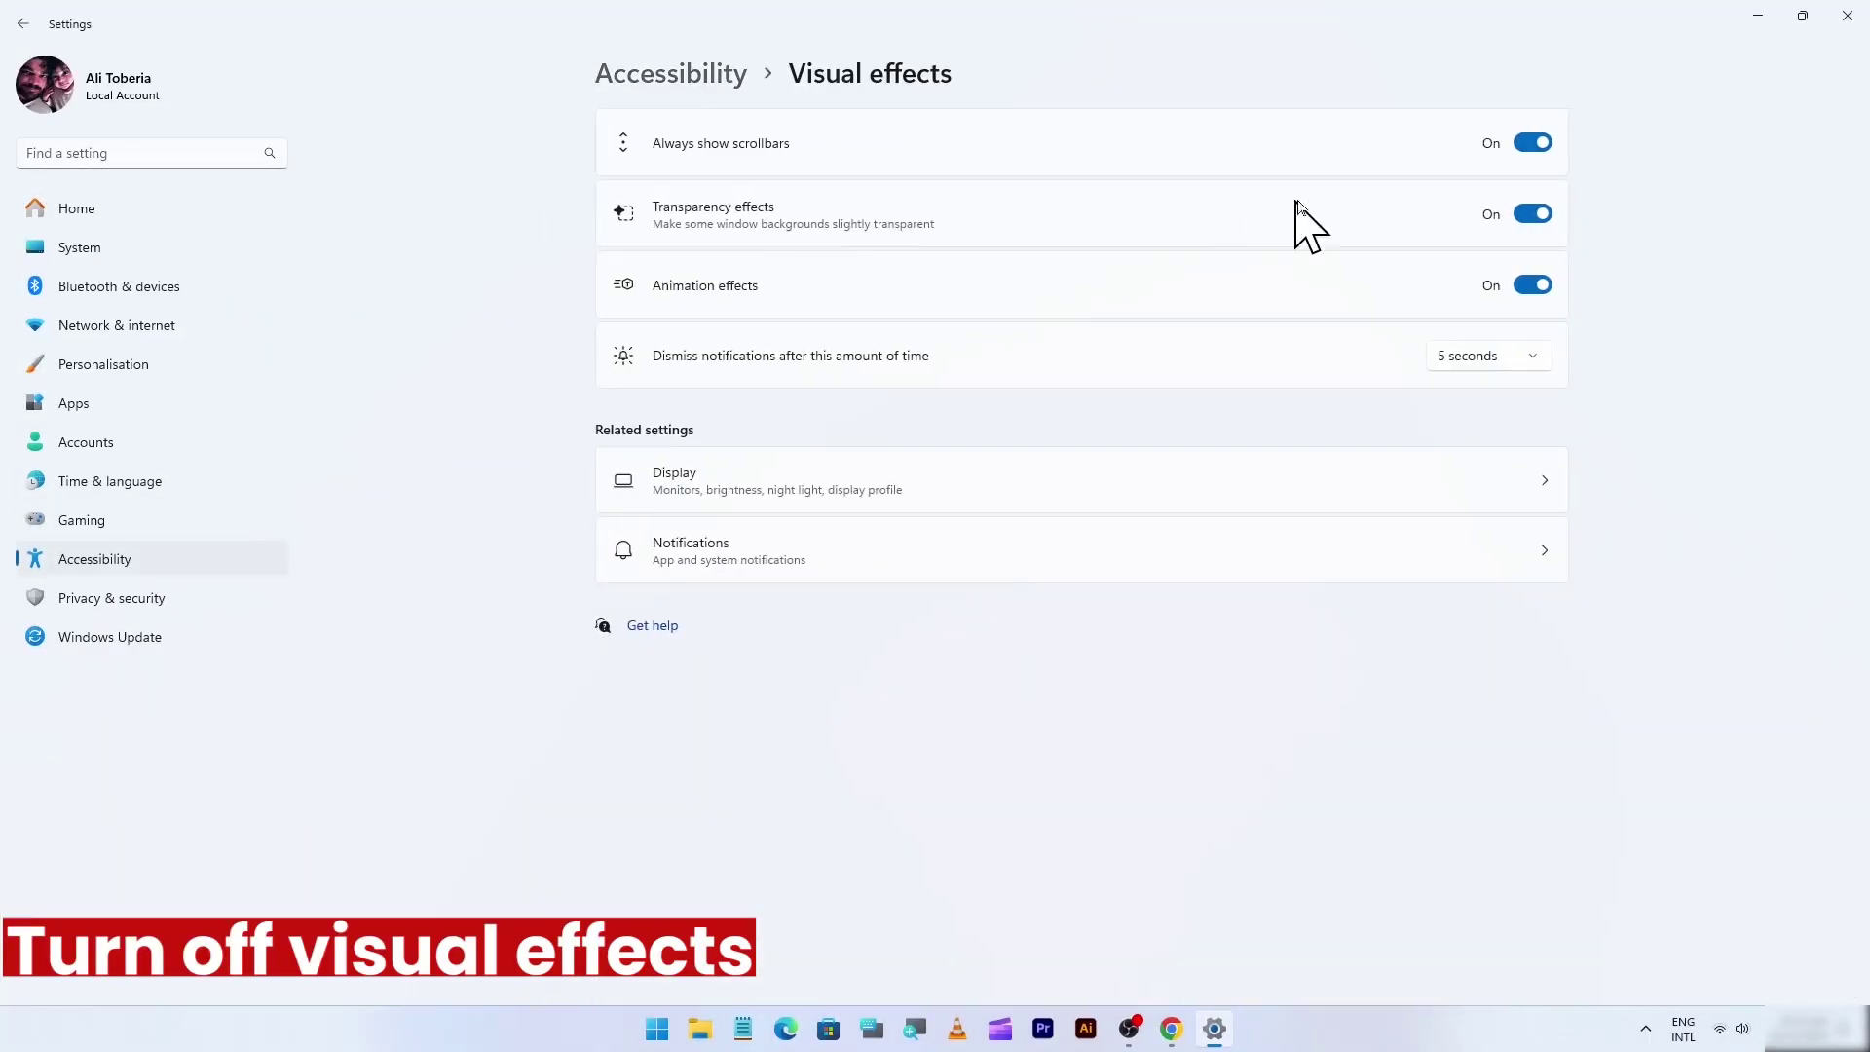
{"action": "left_click", "coordinate": [1519, 214]}
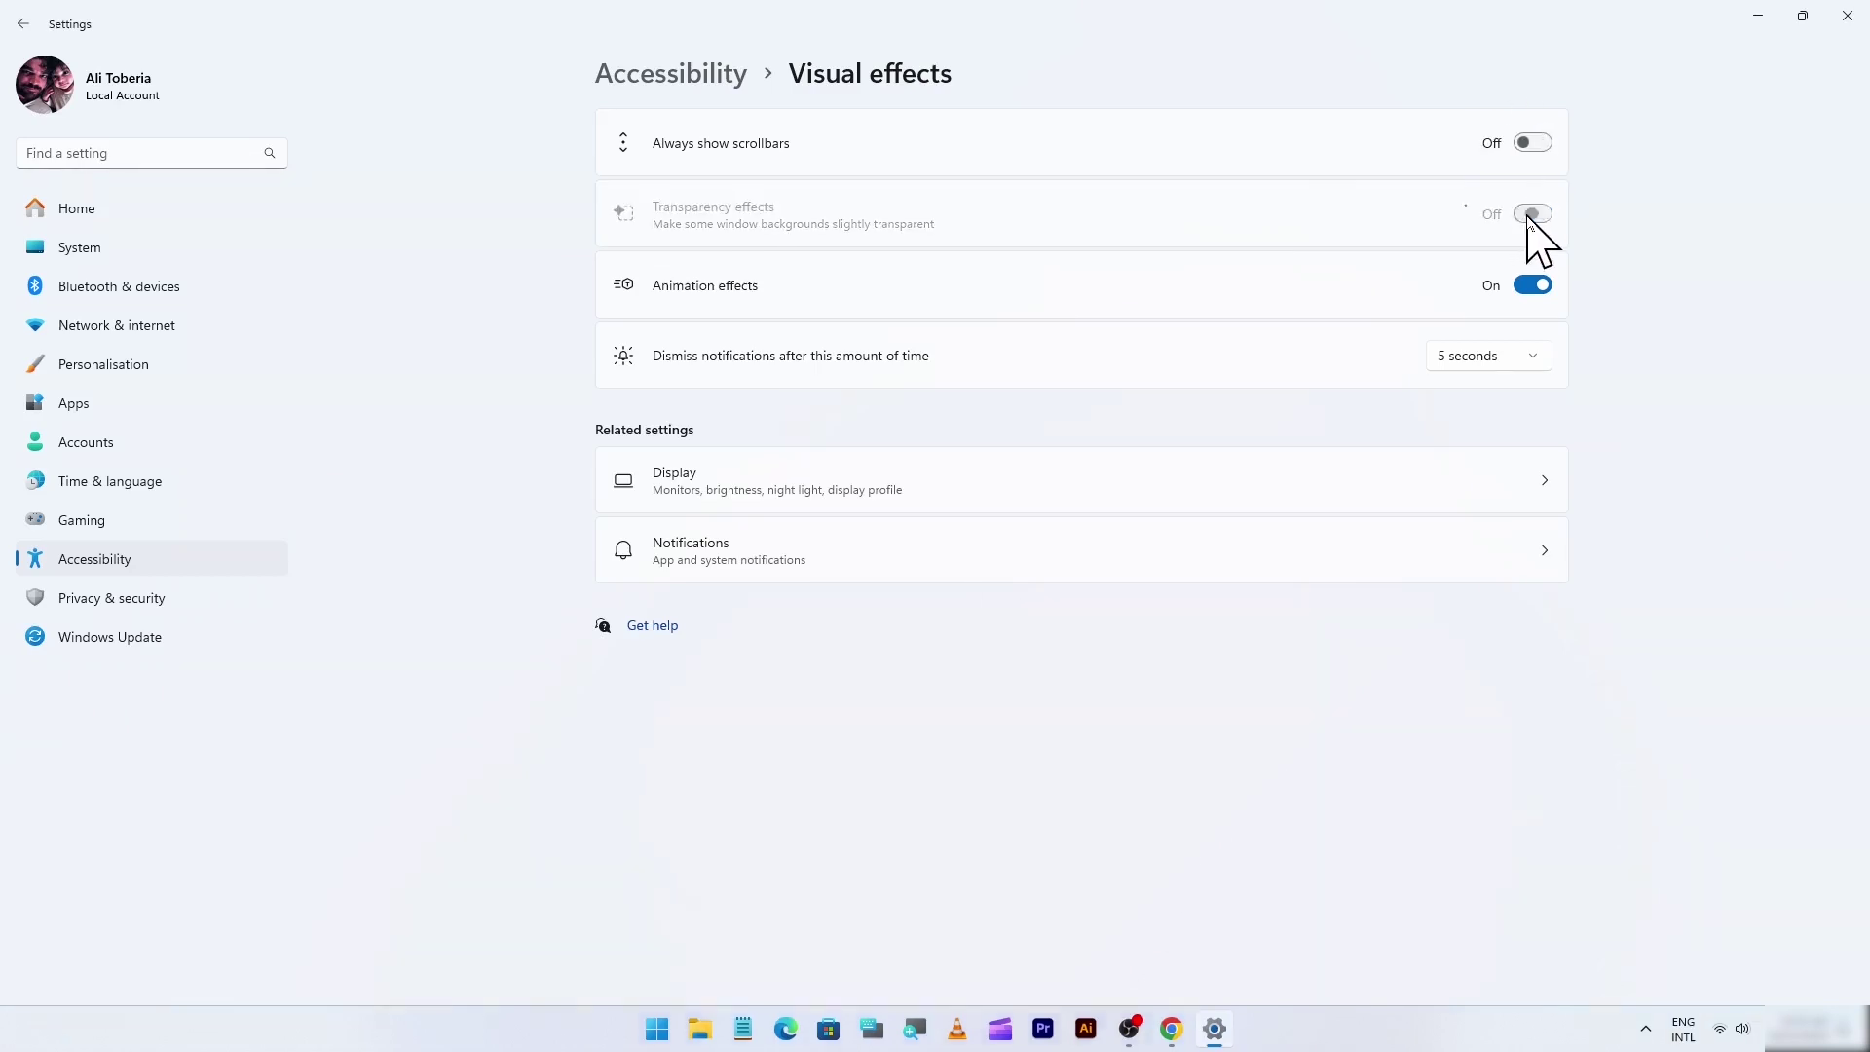
{"action": "left_click", "coordinate": [1846, 16]}
Step: Open Add or remove programs and uninstall the Cortana app
{"action": "left_click", "coordinate": [677, 1037]}
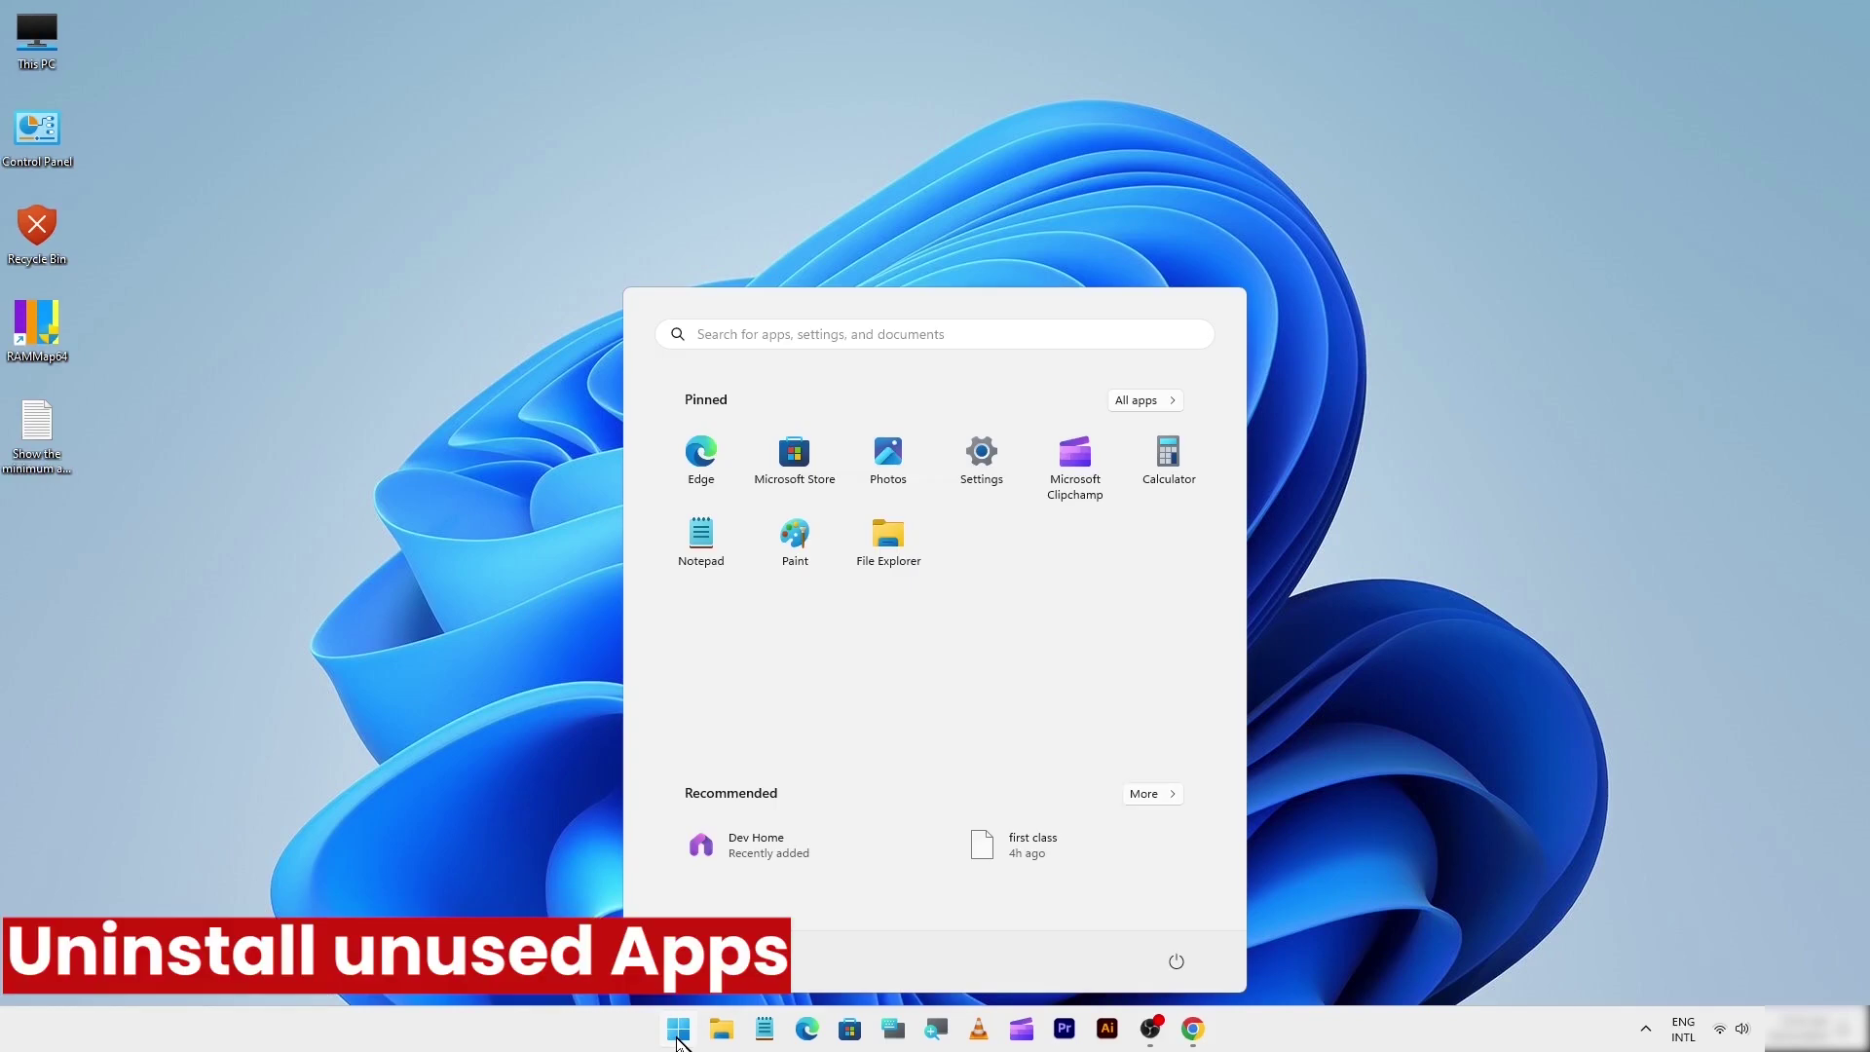
{"action": "type", "text": "add"}
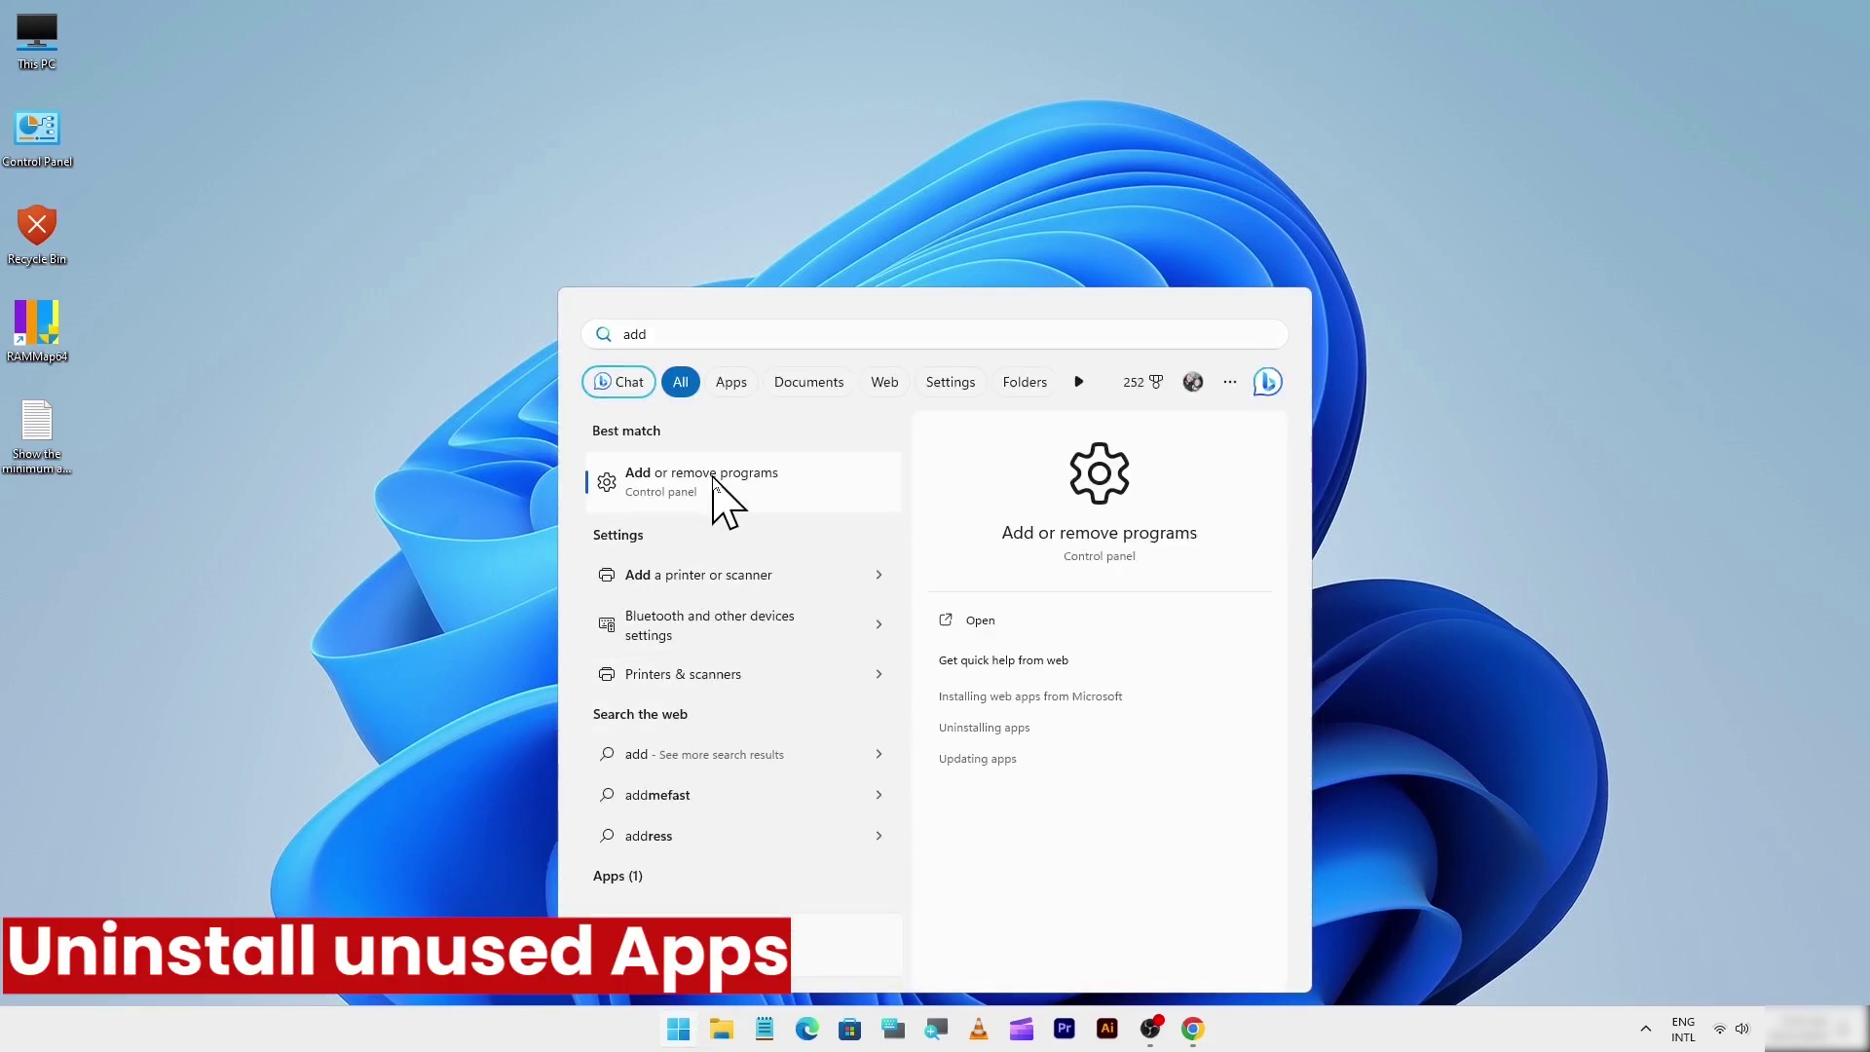
{"action": "left_click", "coordinate": [715, 485]}
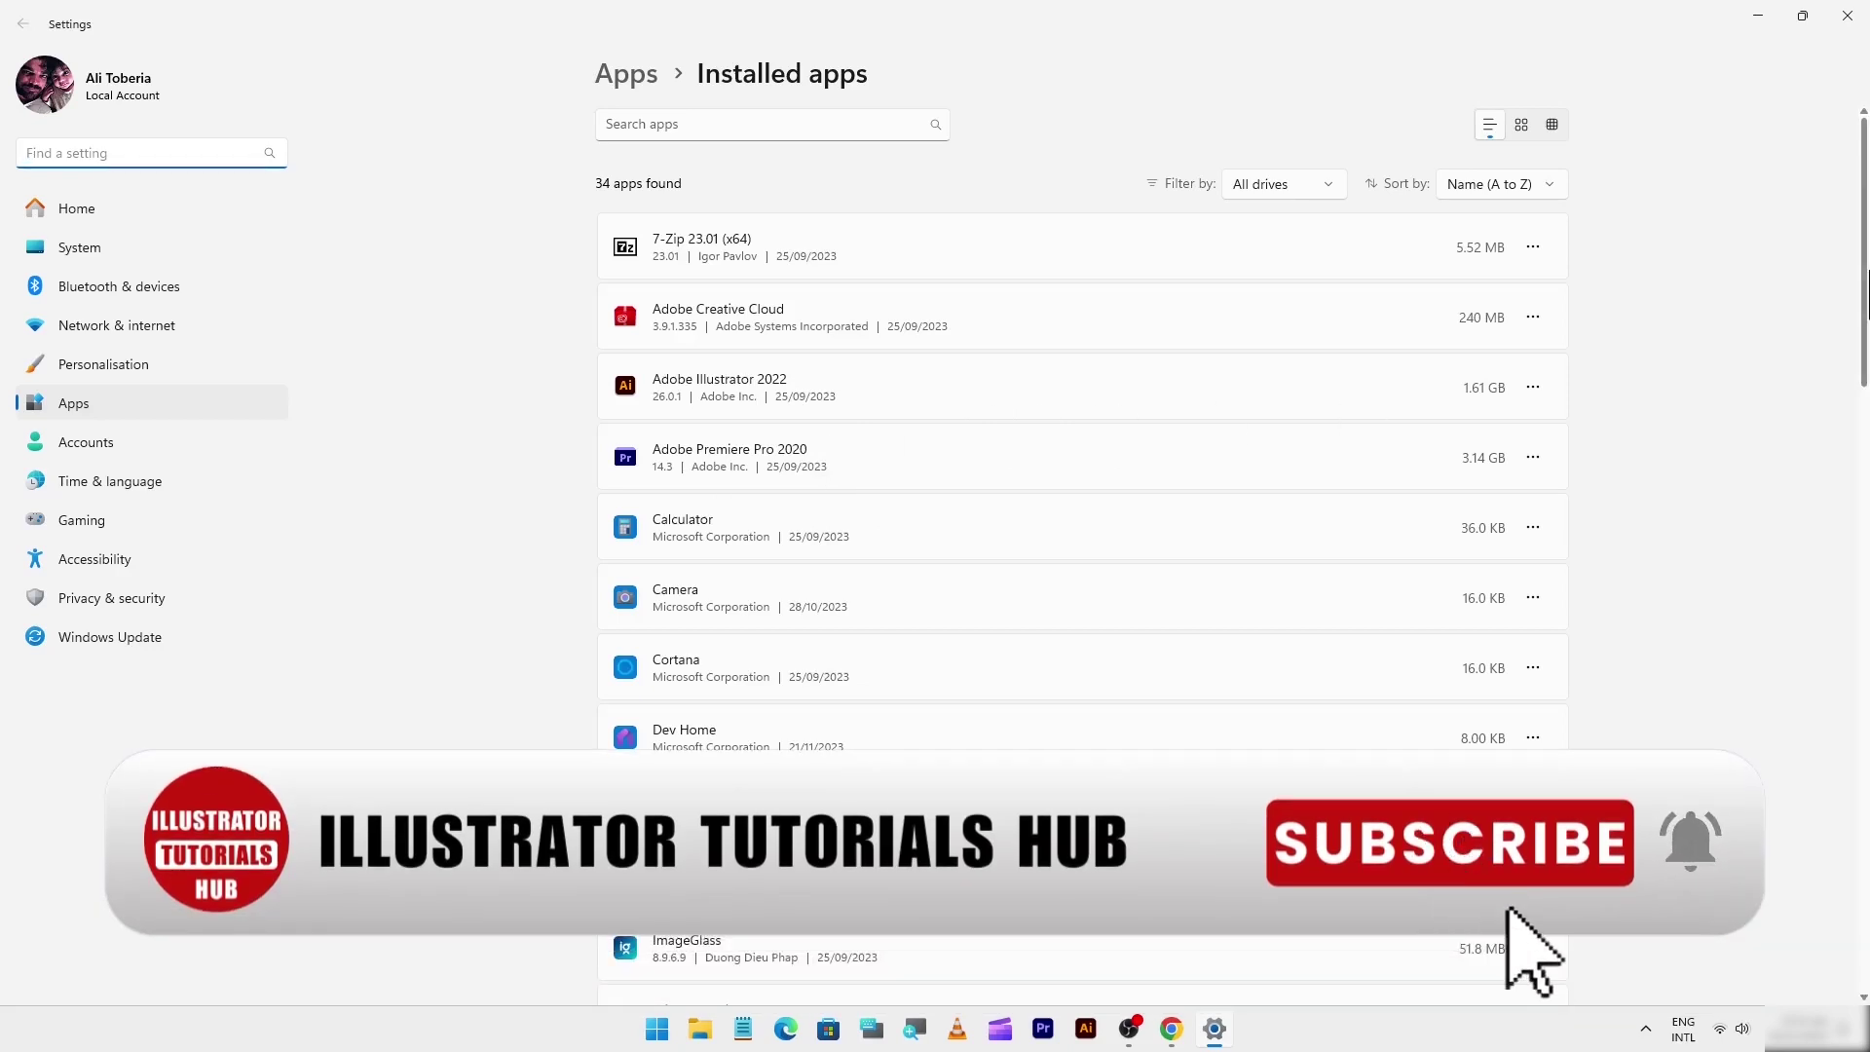
{"action": "scroll", "coordinate": [1864, 371], "scroll_direction": "down", "scroll_amount": 3}
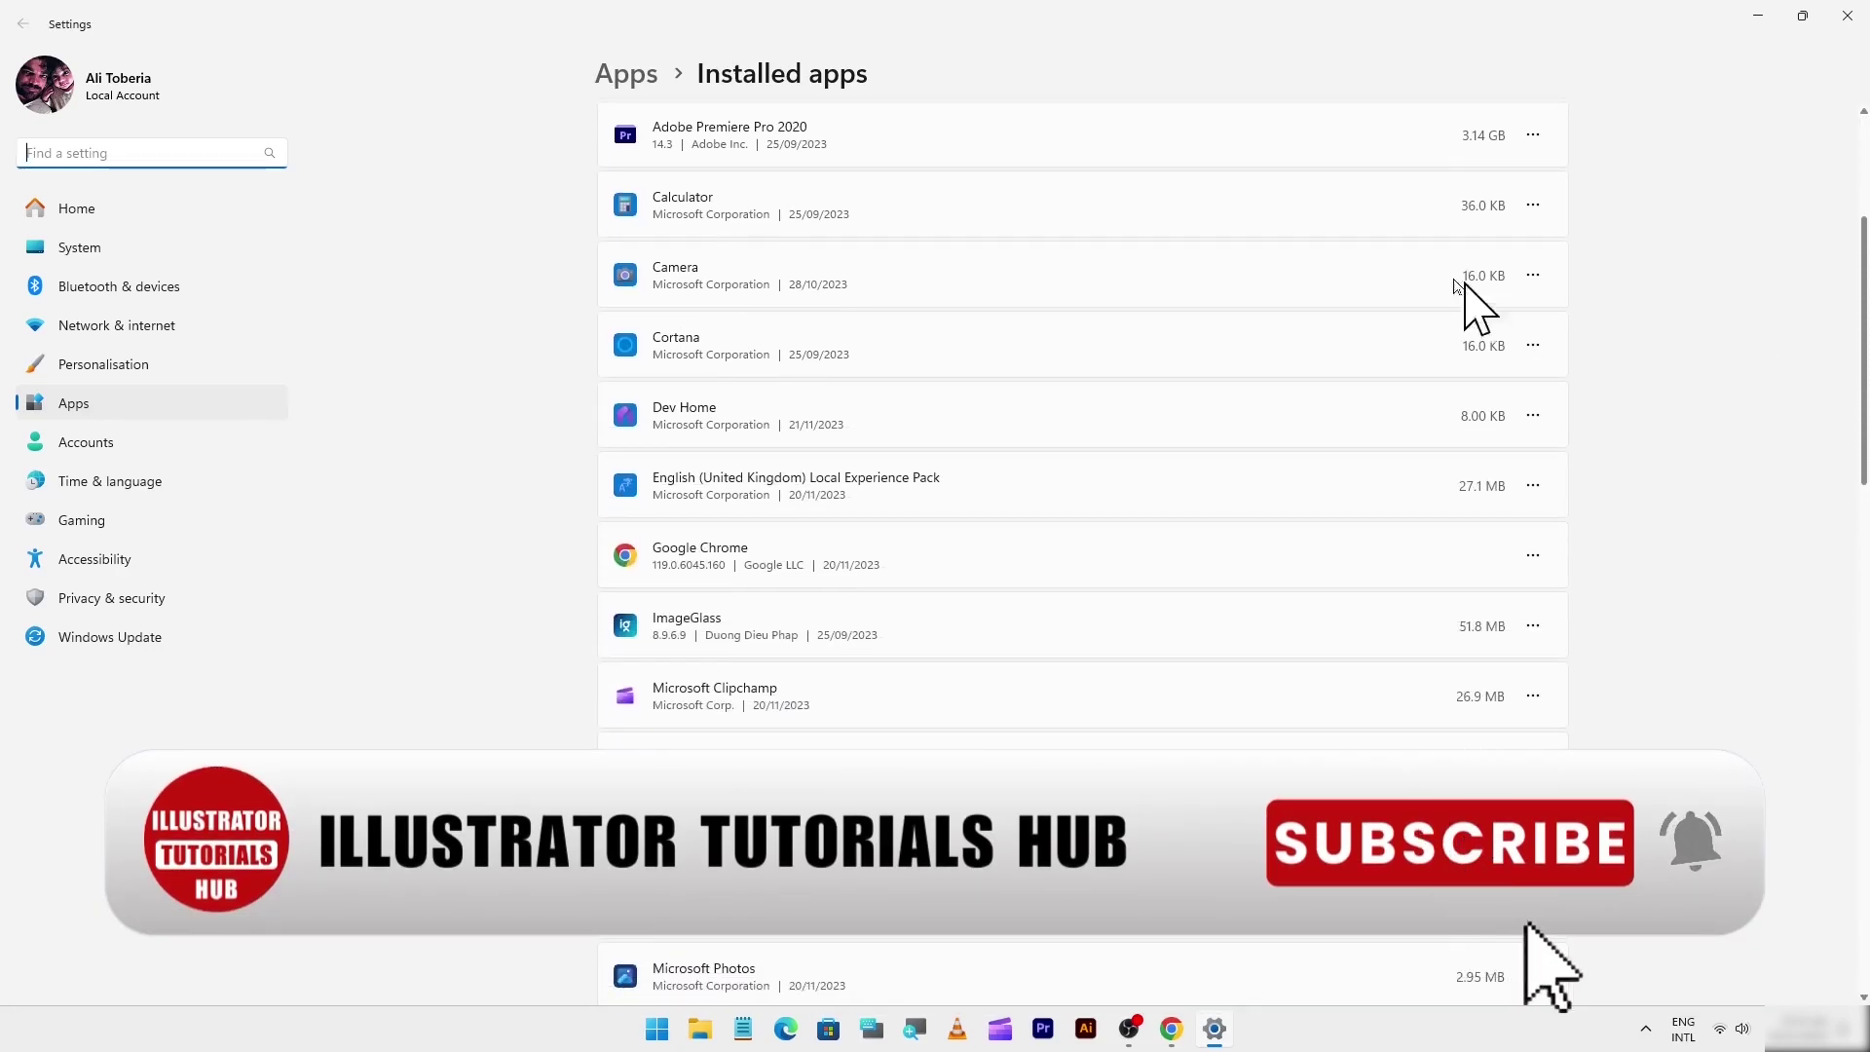
{"action": "left_click", "coordinate": [1533, 345]}
{"action": "left_click", "coordinate": [1390, 448]}
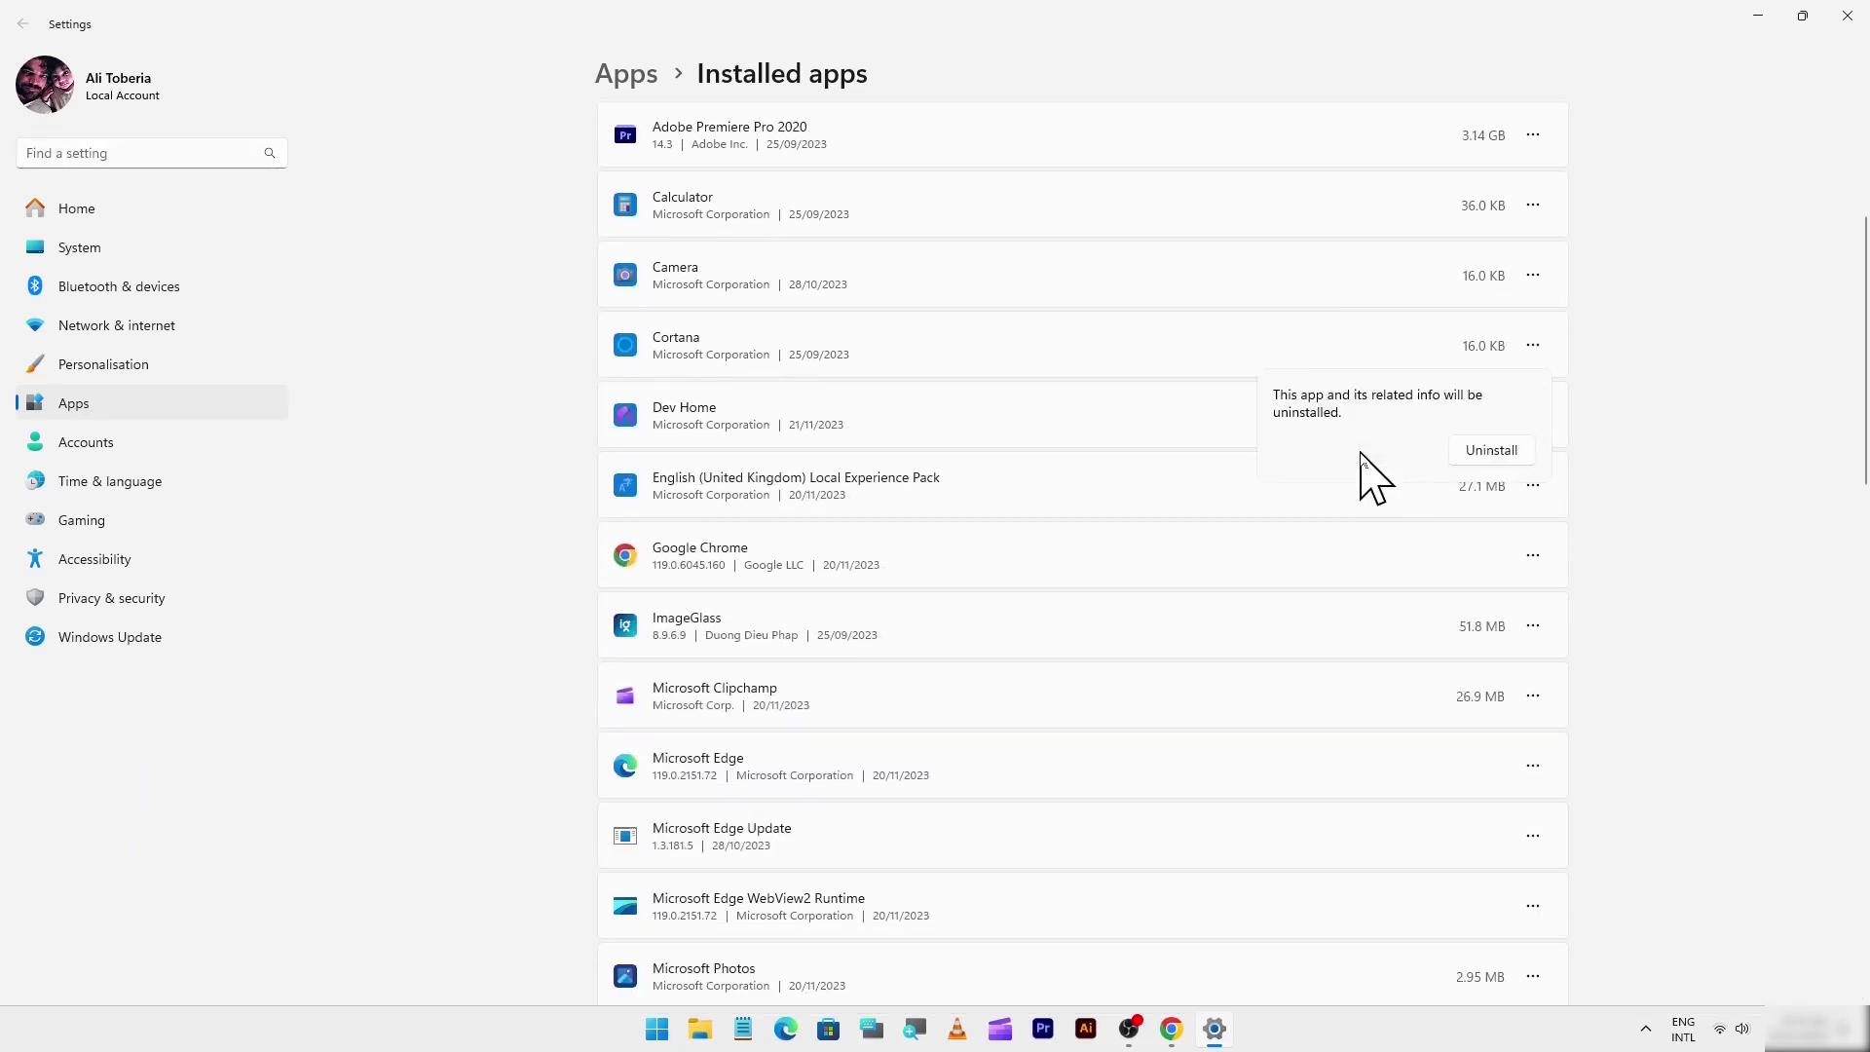
{"action": "left_click", "coordinate": [1453, 458]}
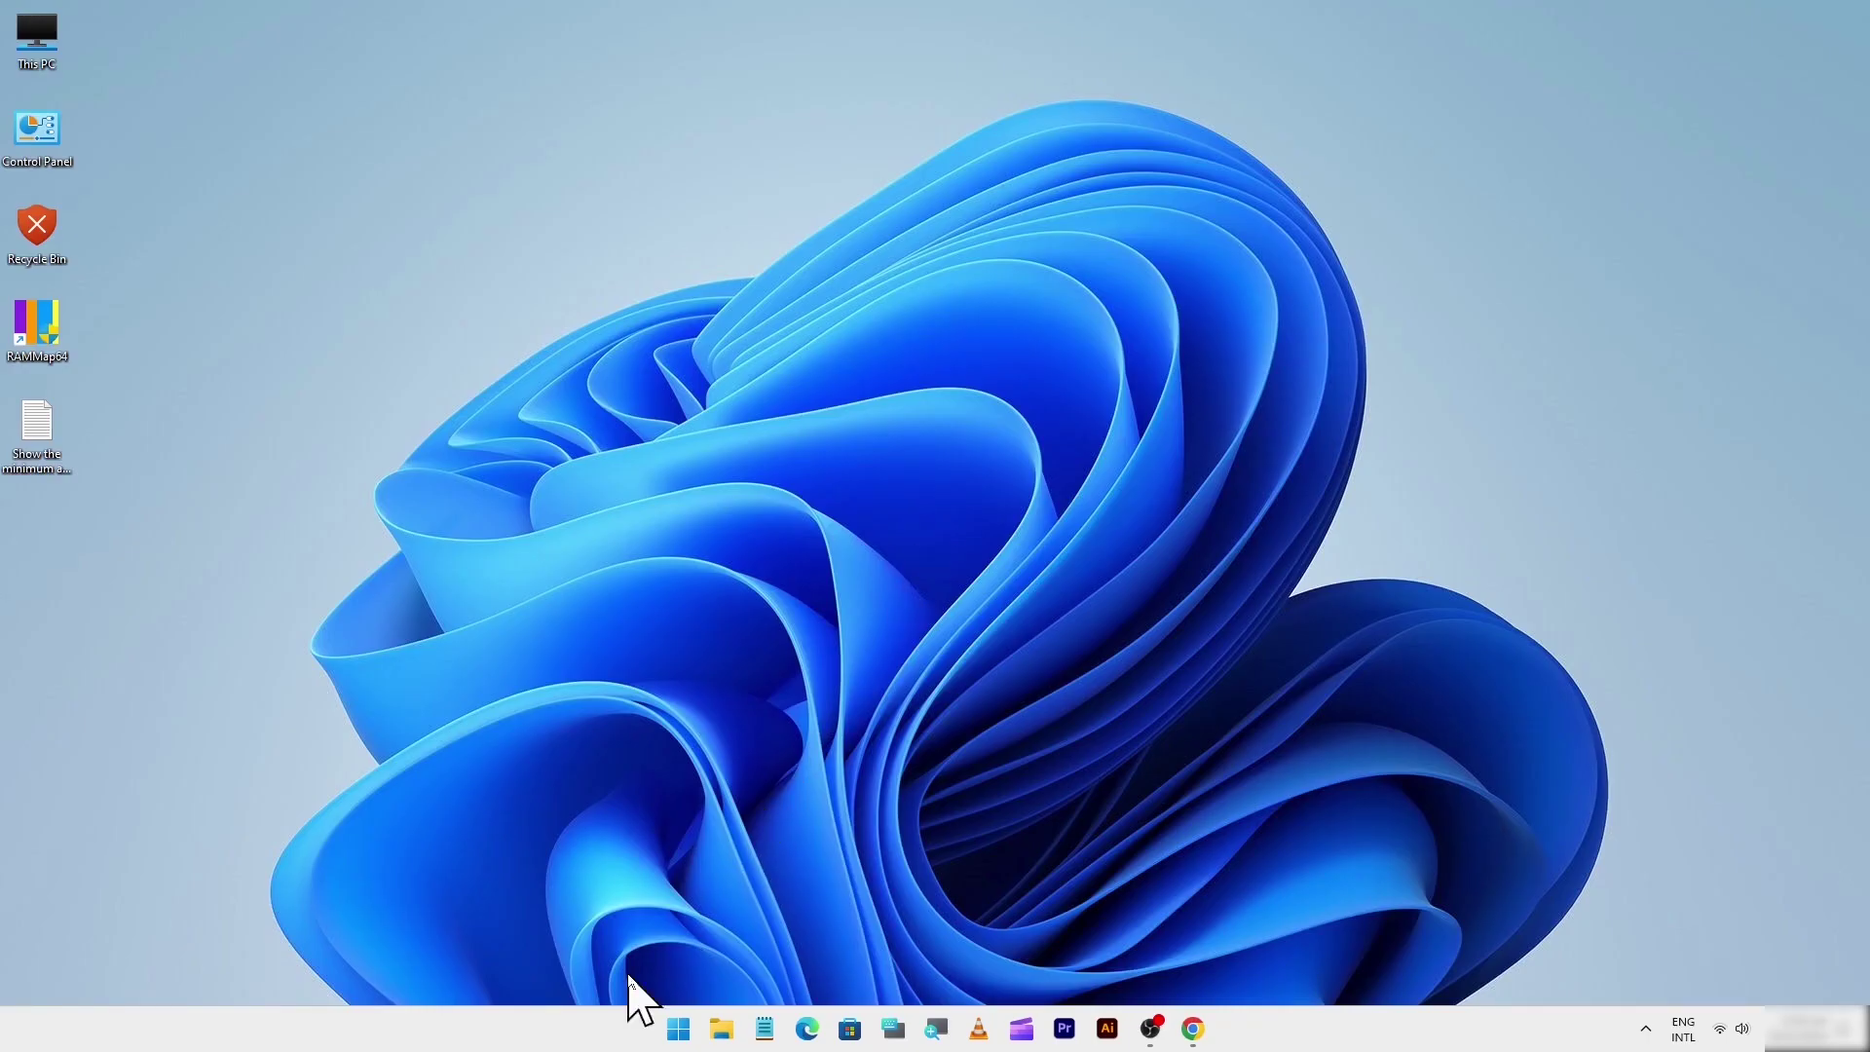
Step: Open Task Manager, maximise its window and show the startup apps
{"action": "right_click", "coordinate": [582, 1024]}
{"action": "left_click", "coordinate": [620, 954]}
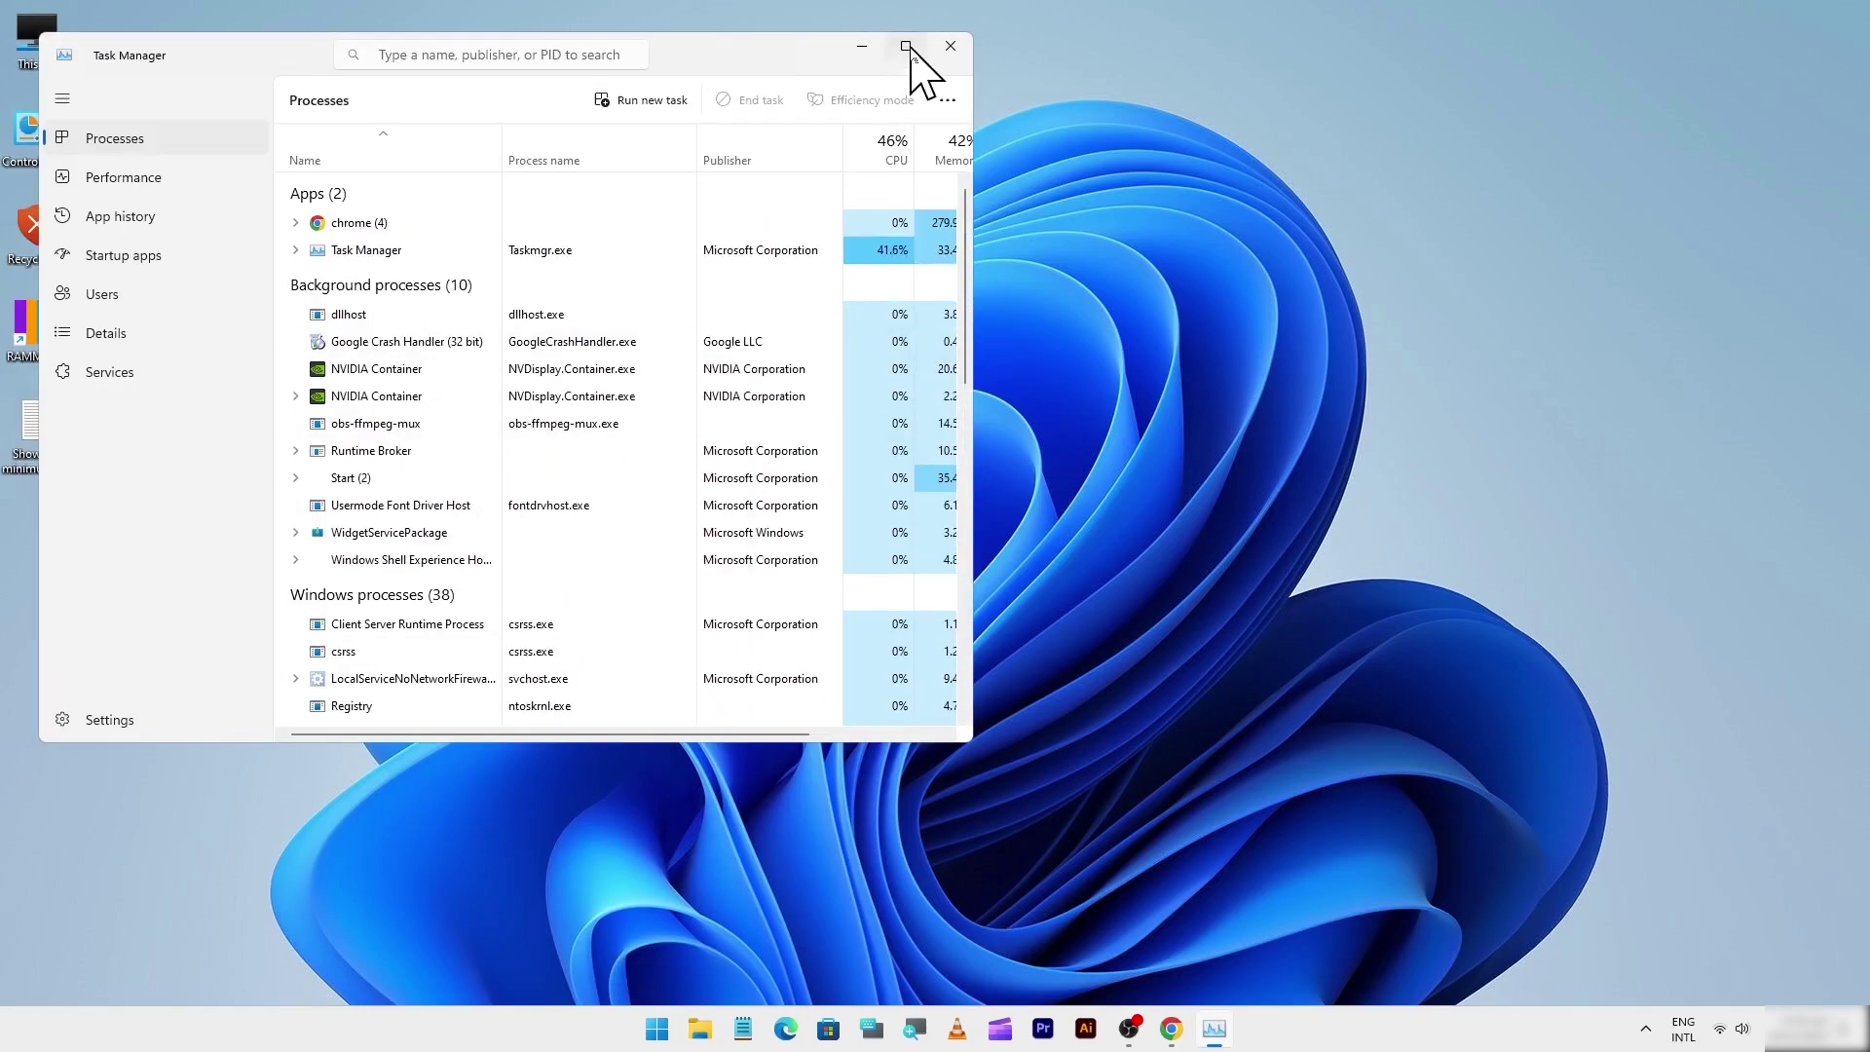
{"action": "left_click", "coordinate": [904, 46]}
{"action": "left_click", "coordinate": [87, 217]}
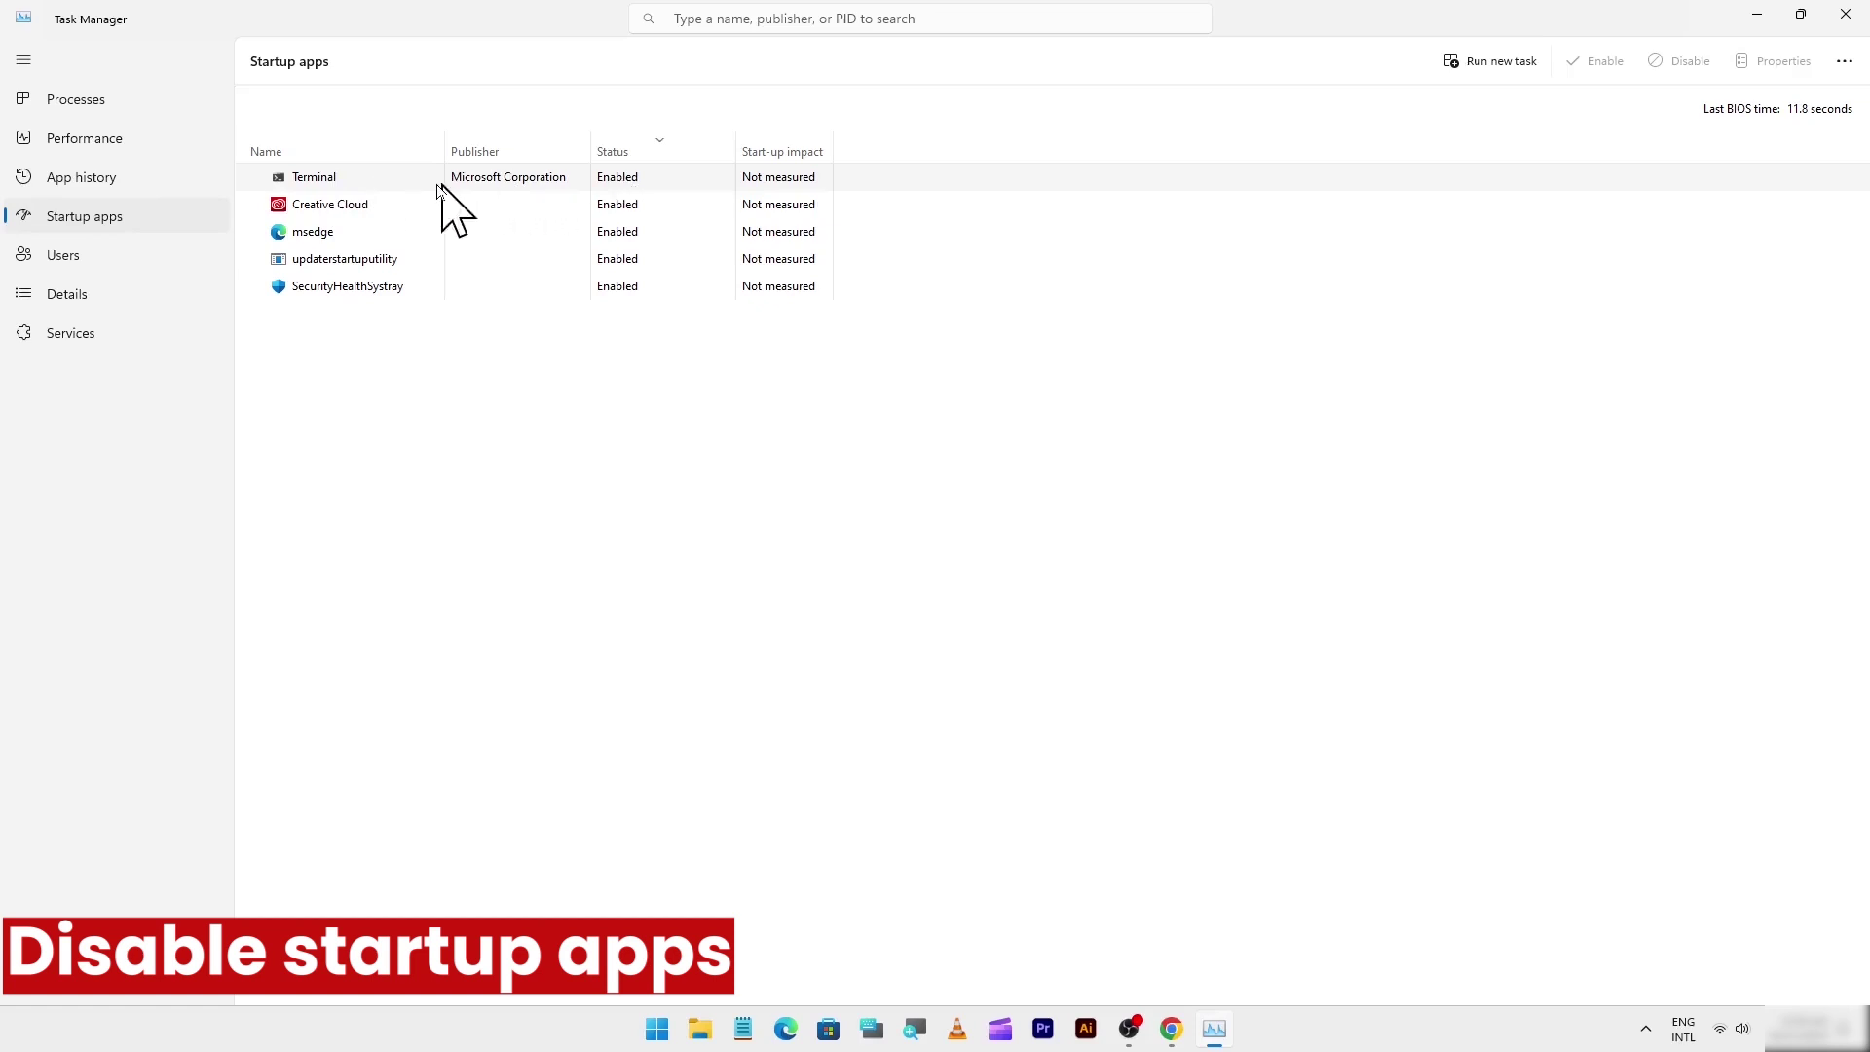
Step: Disable Terminal, Creative Cloud, msedge and updaterstartuputility as startup apps
{"action": "right_click", "coordinate": [331, 185]}
{"action": "left_click", "coordinate": [379, 201]}
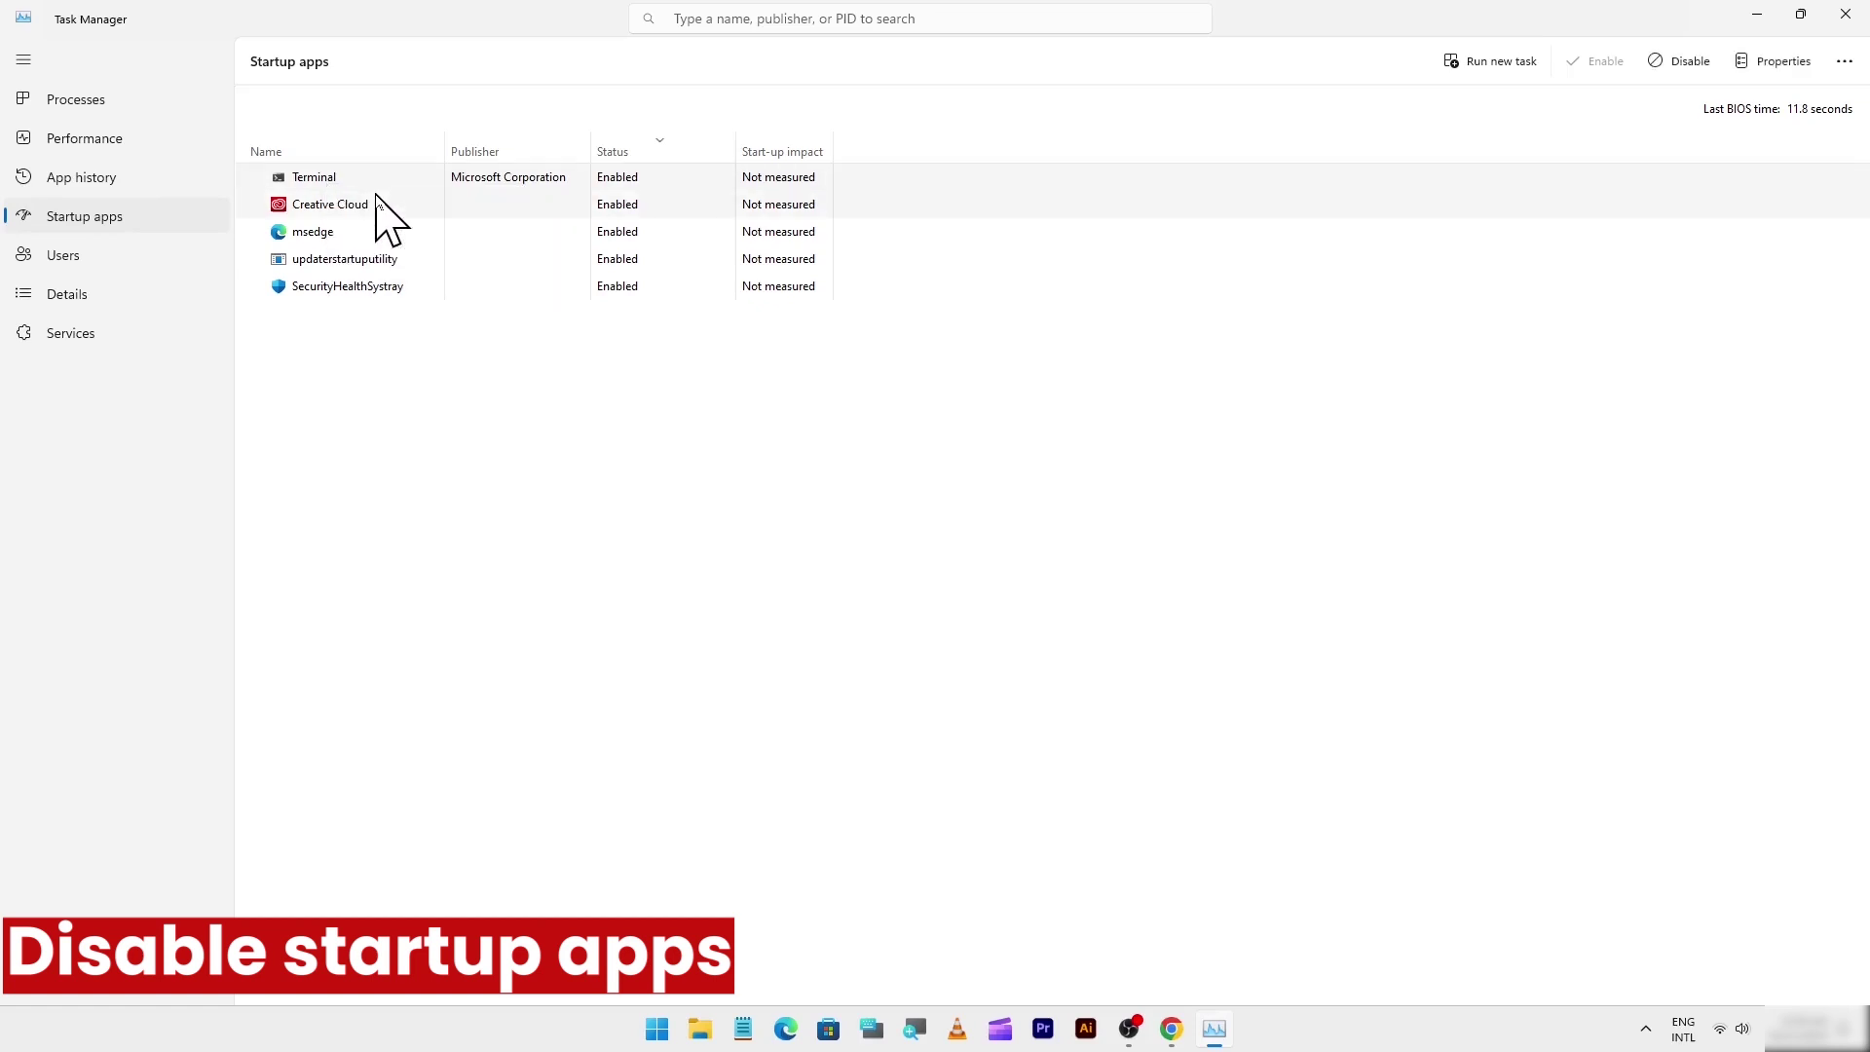
{"action": "right_click", "coordinate": [336, 180]}
{"action": "left_click", "coordinate": [365, 196]}
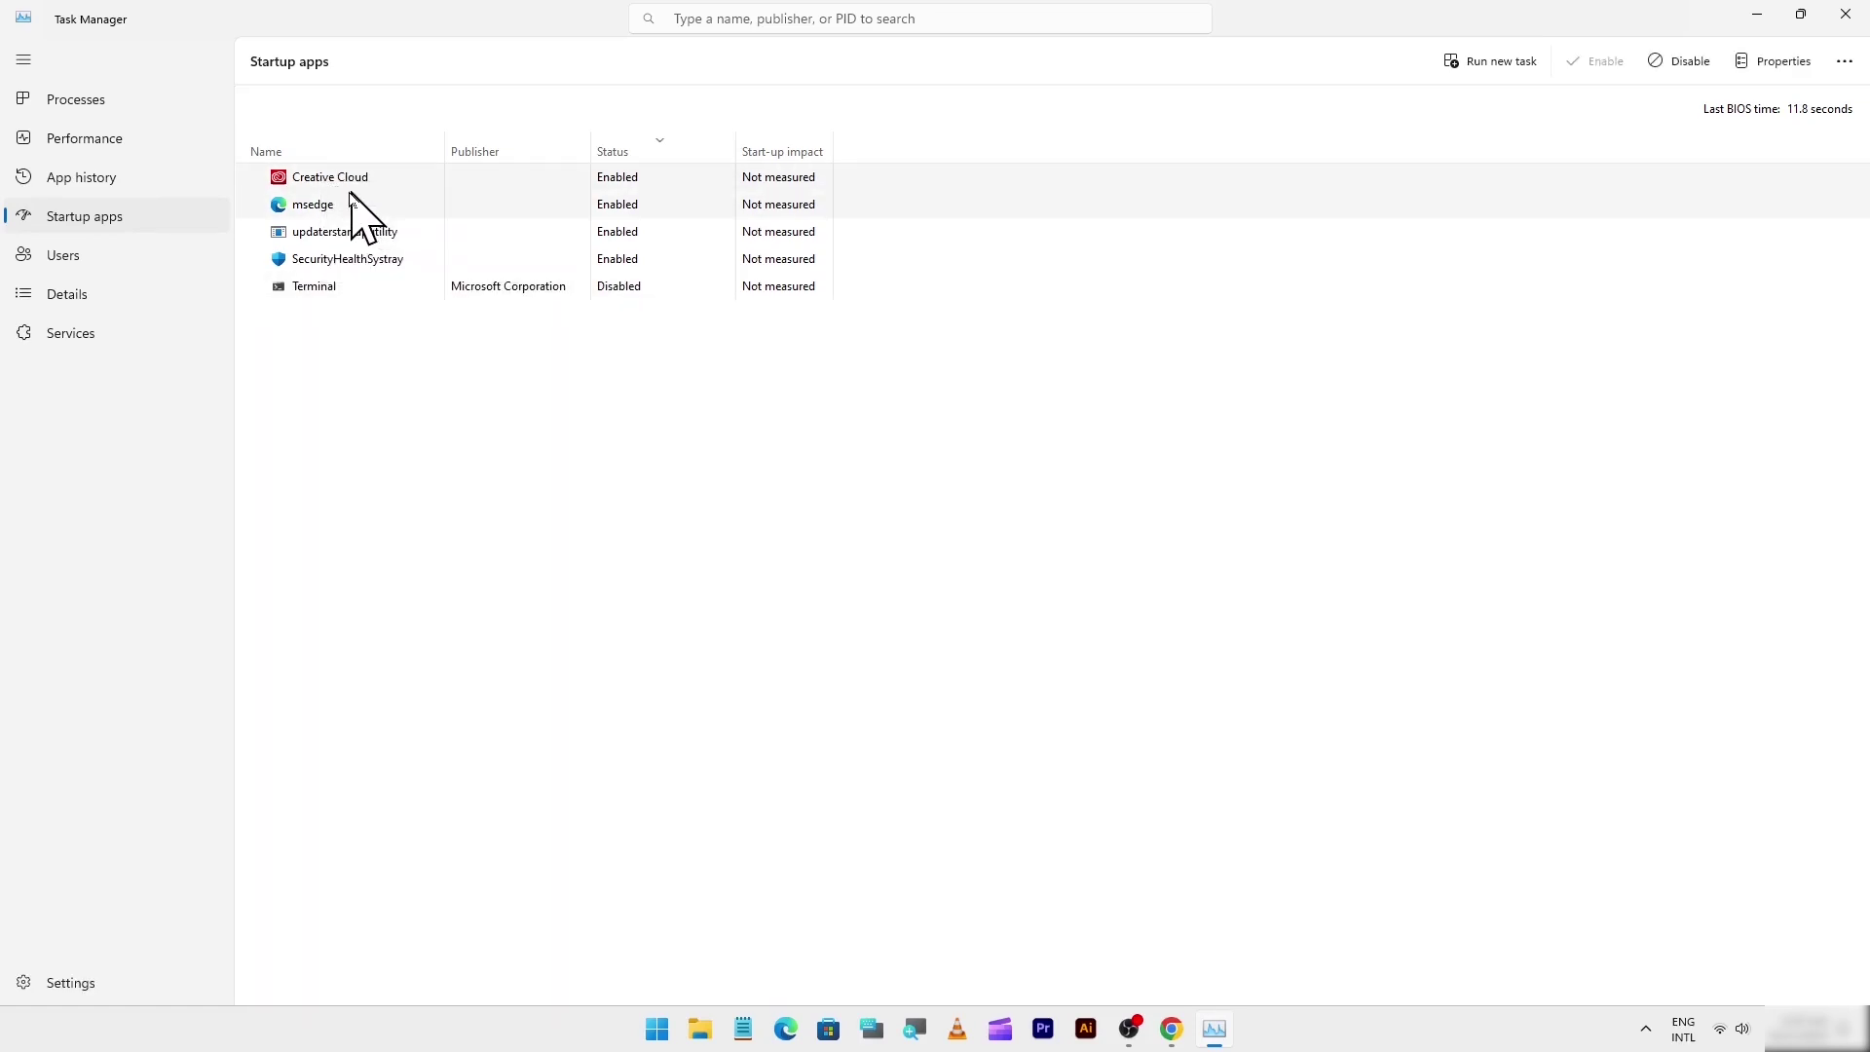
{"action": "right_click", "coordinate": [319, 185]}
{"action": "left_click", "coordinate": [363, 194]}
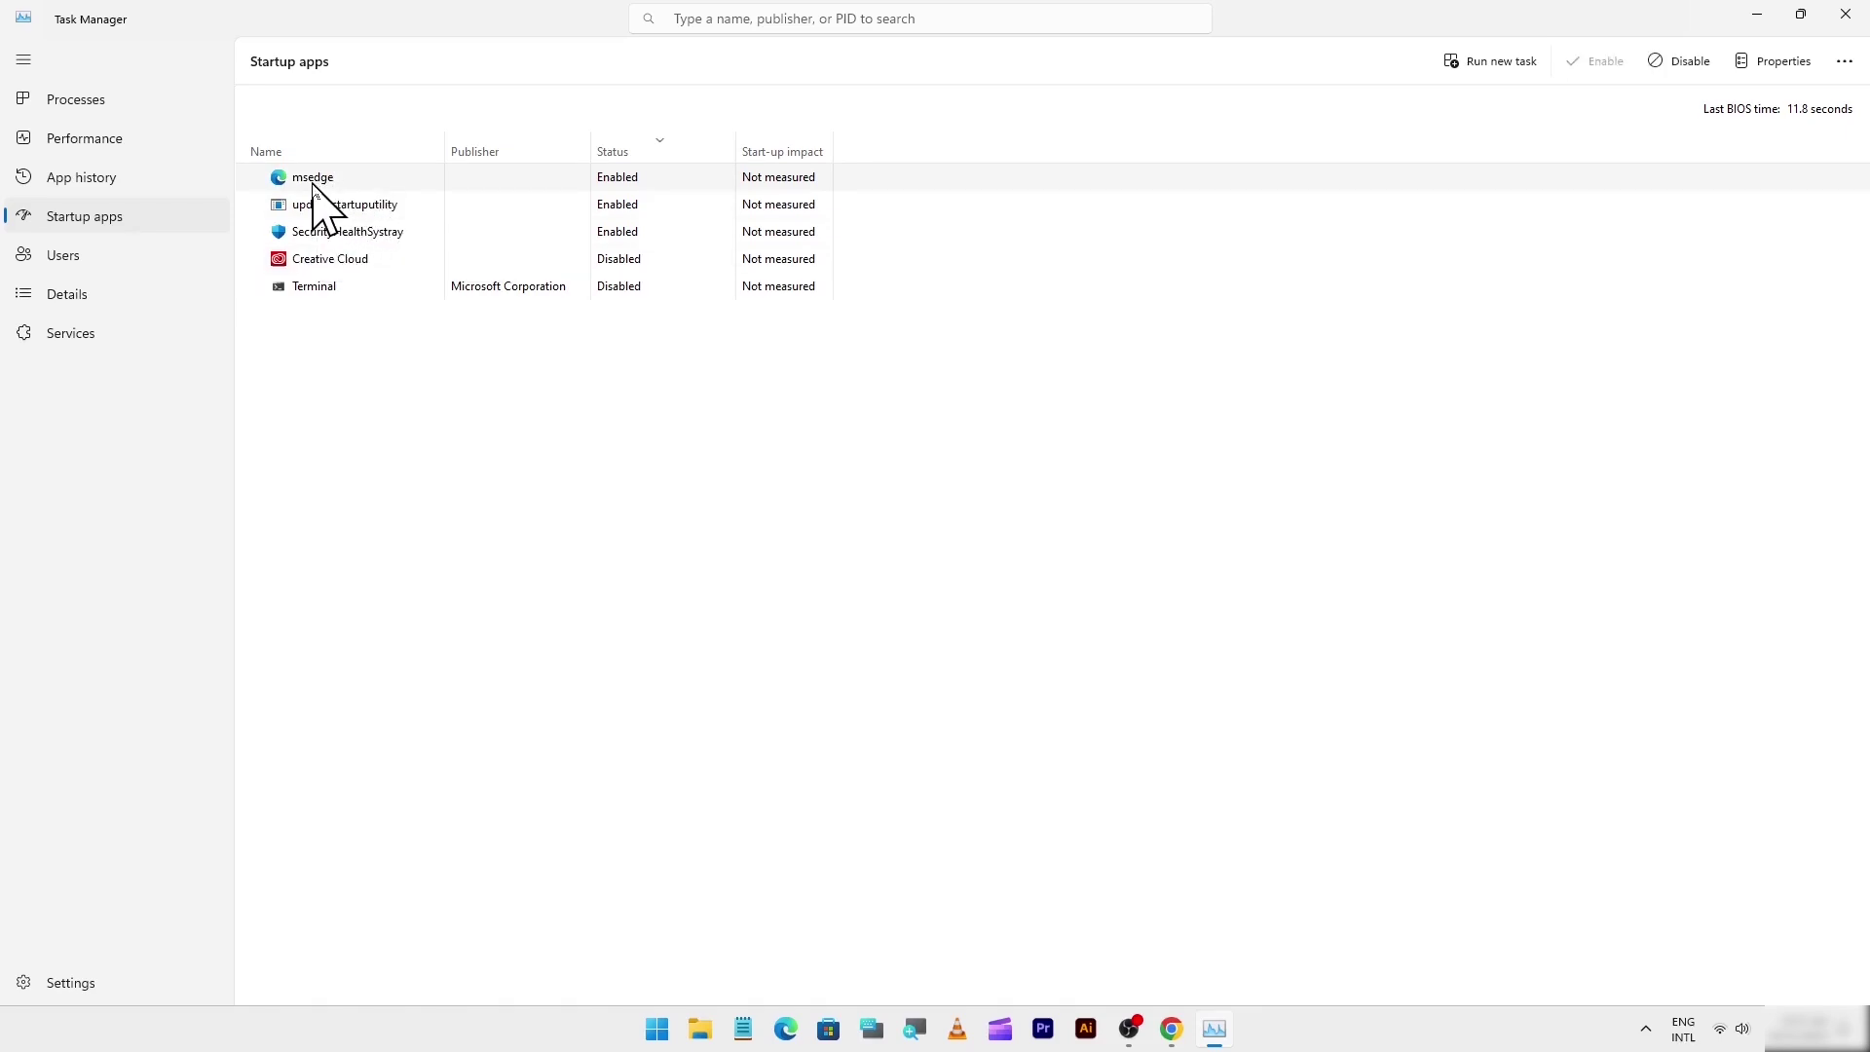
{"action": "right_click", "coordinate": [311, 185]}
{"action": "left_click", "coordinate": [353, 194]}
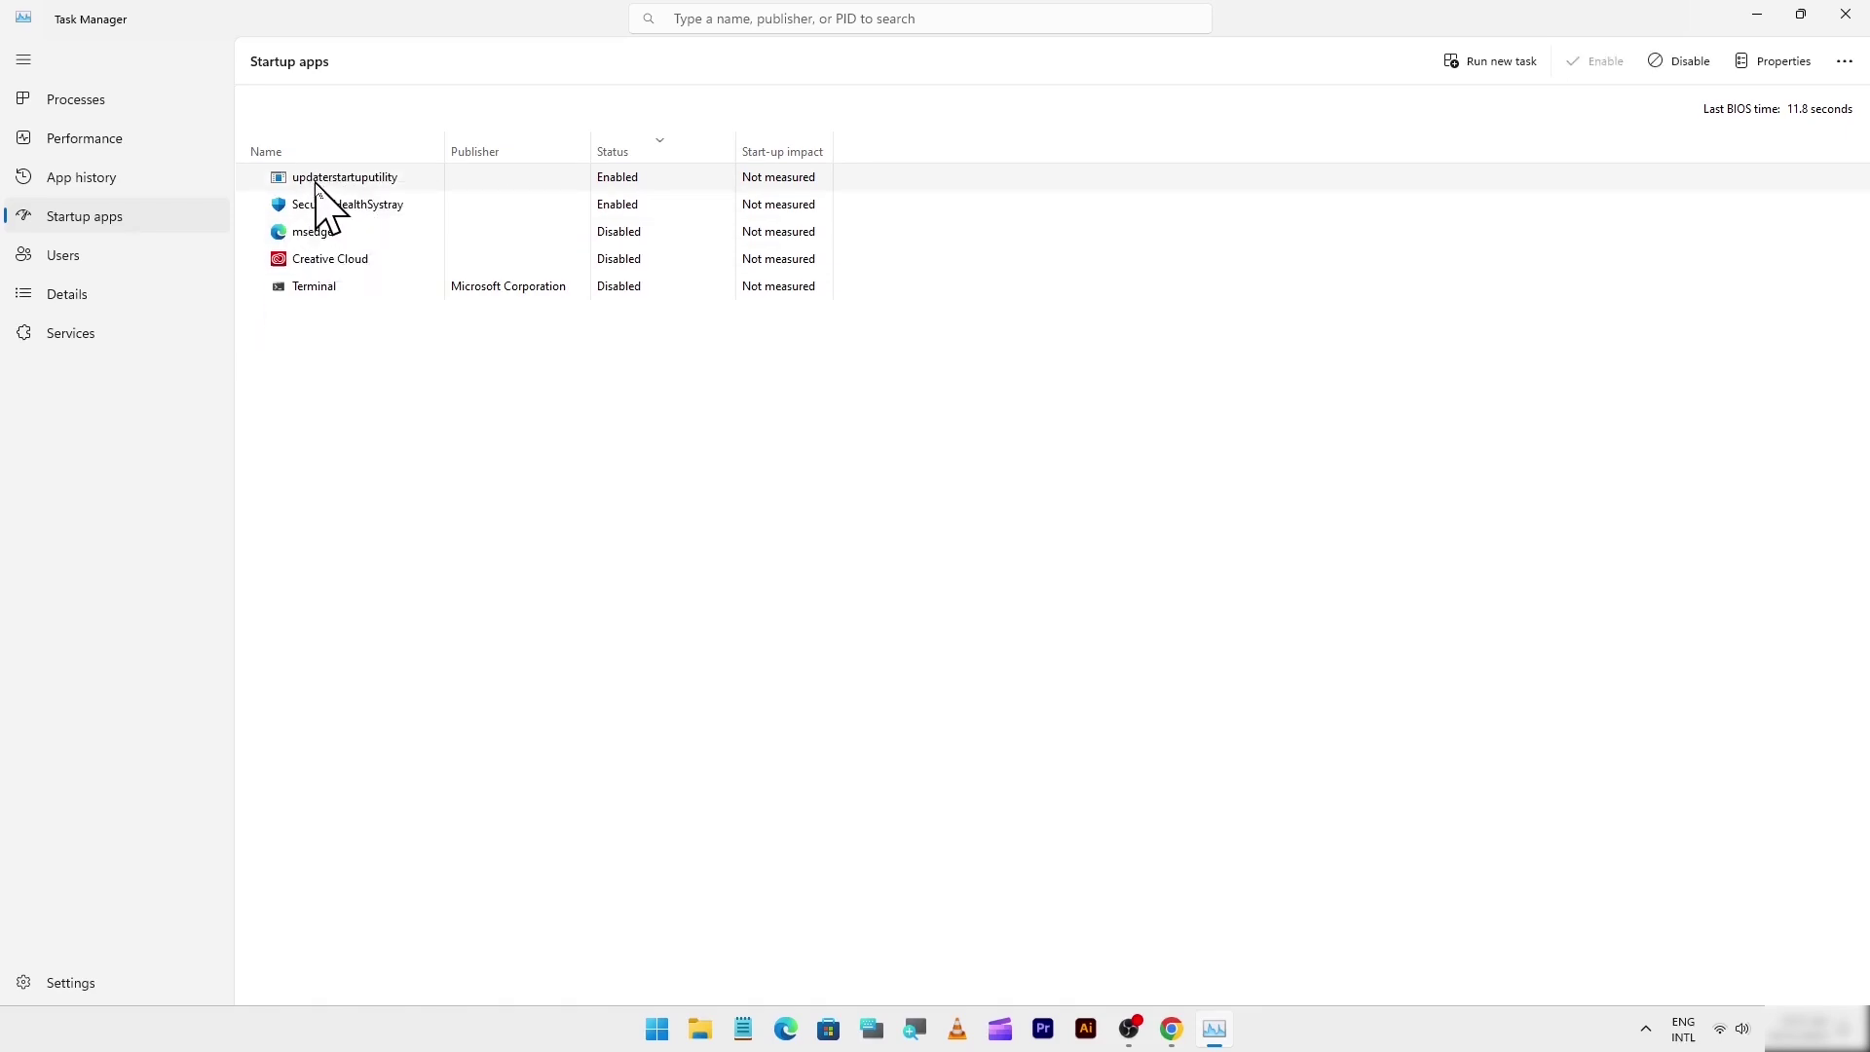
{"action": "right_click", "coordinate": [334, 183]}
{"action": "left_click", "coordinate": [360, 195]}
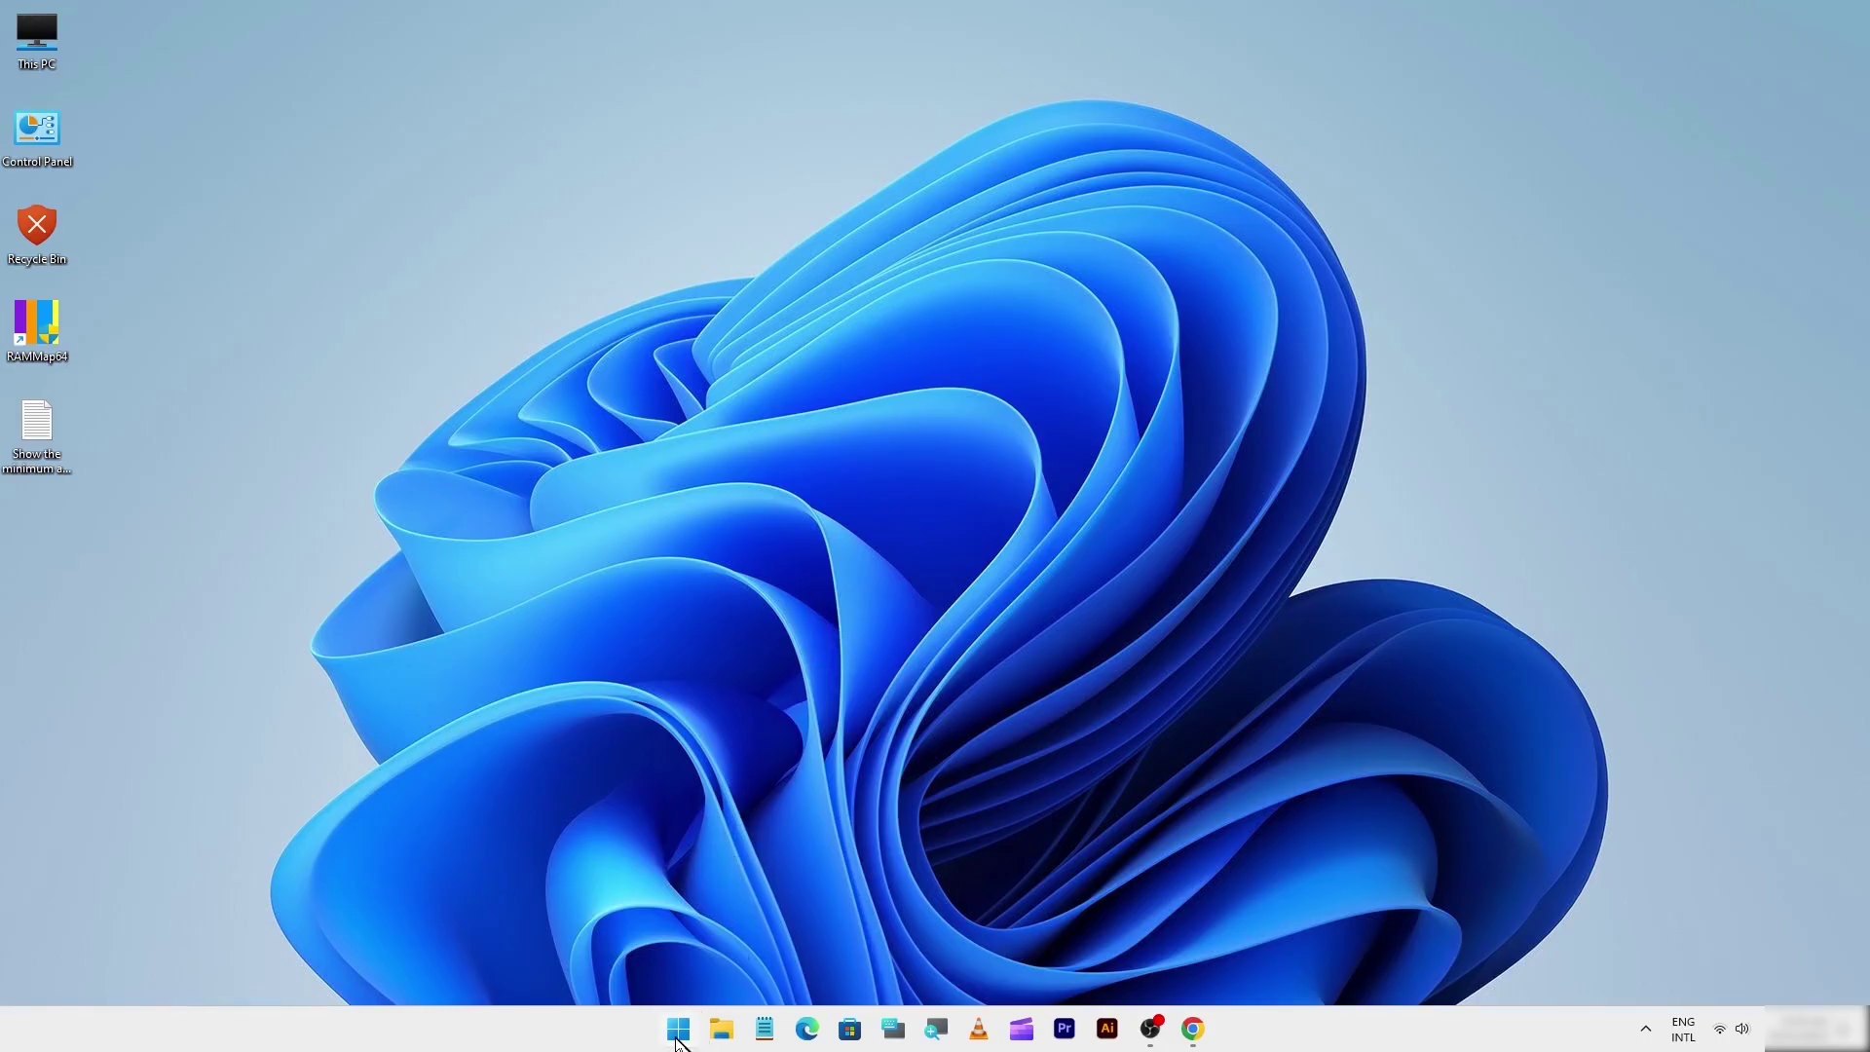
Step: Open the power plan options, select the Ultimate Performance plan and close the window
{"action": "left_click", "coordinate": [676, 1035]}
{"action": "type", "text": "po"}
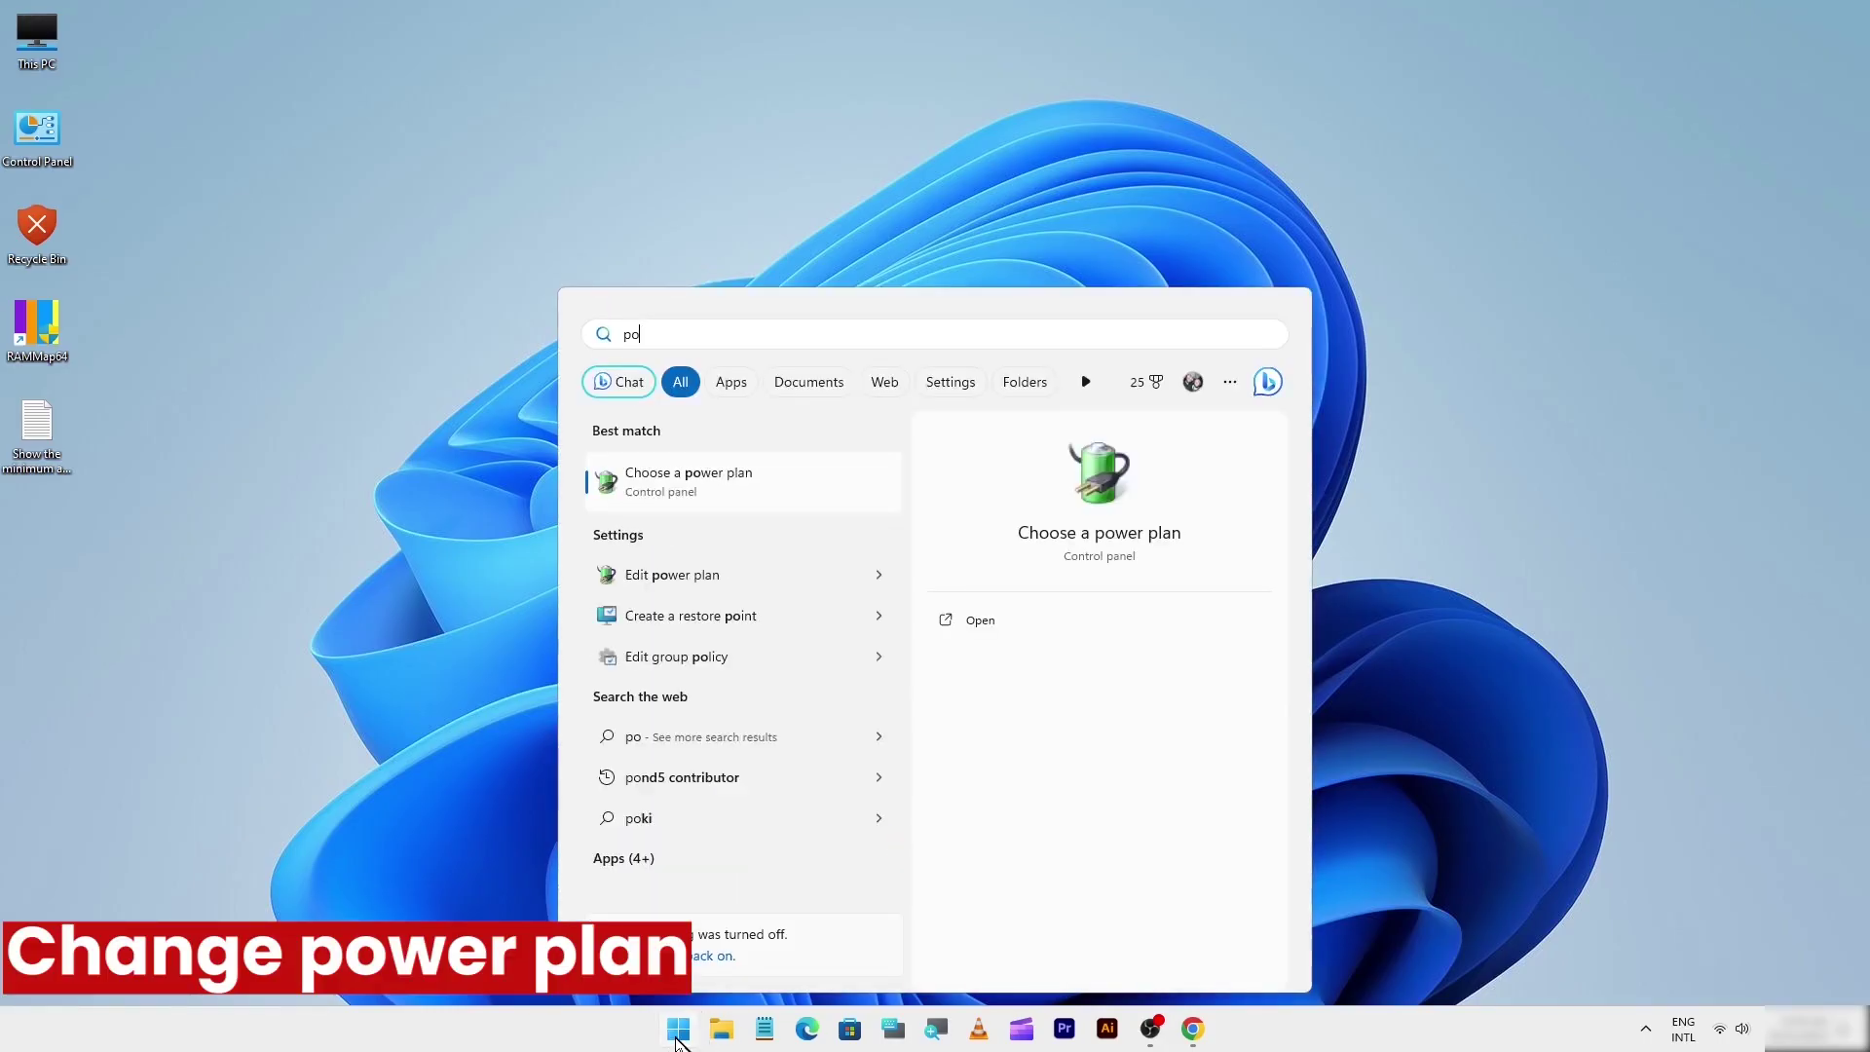
{"action": "type", "text": "wer"}
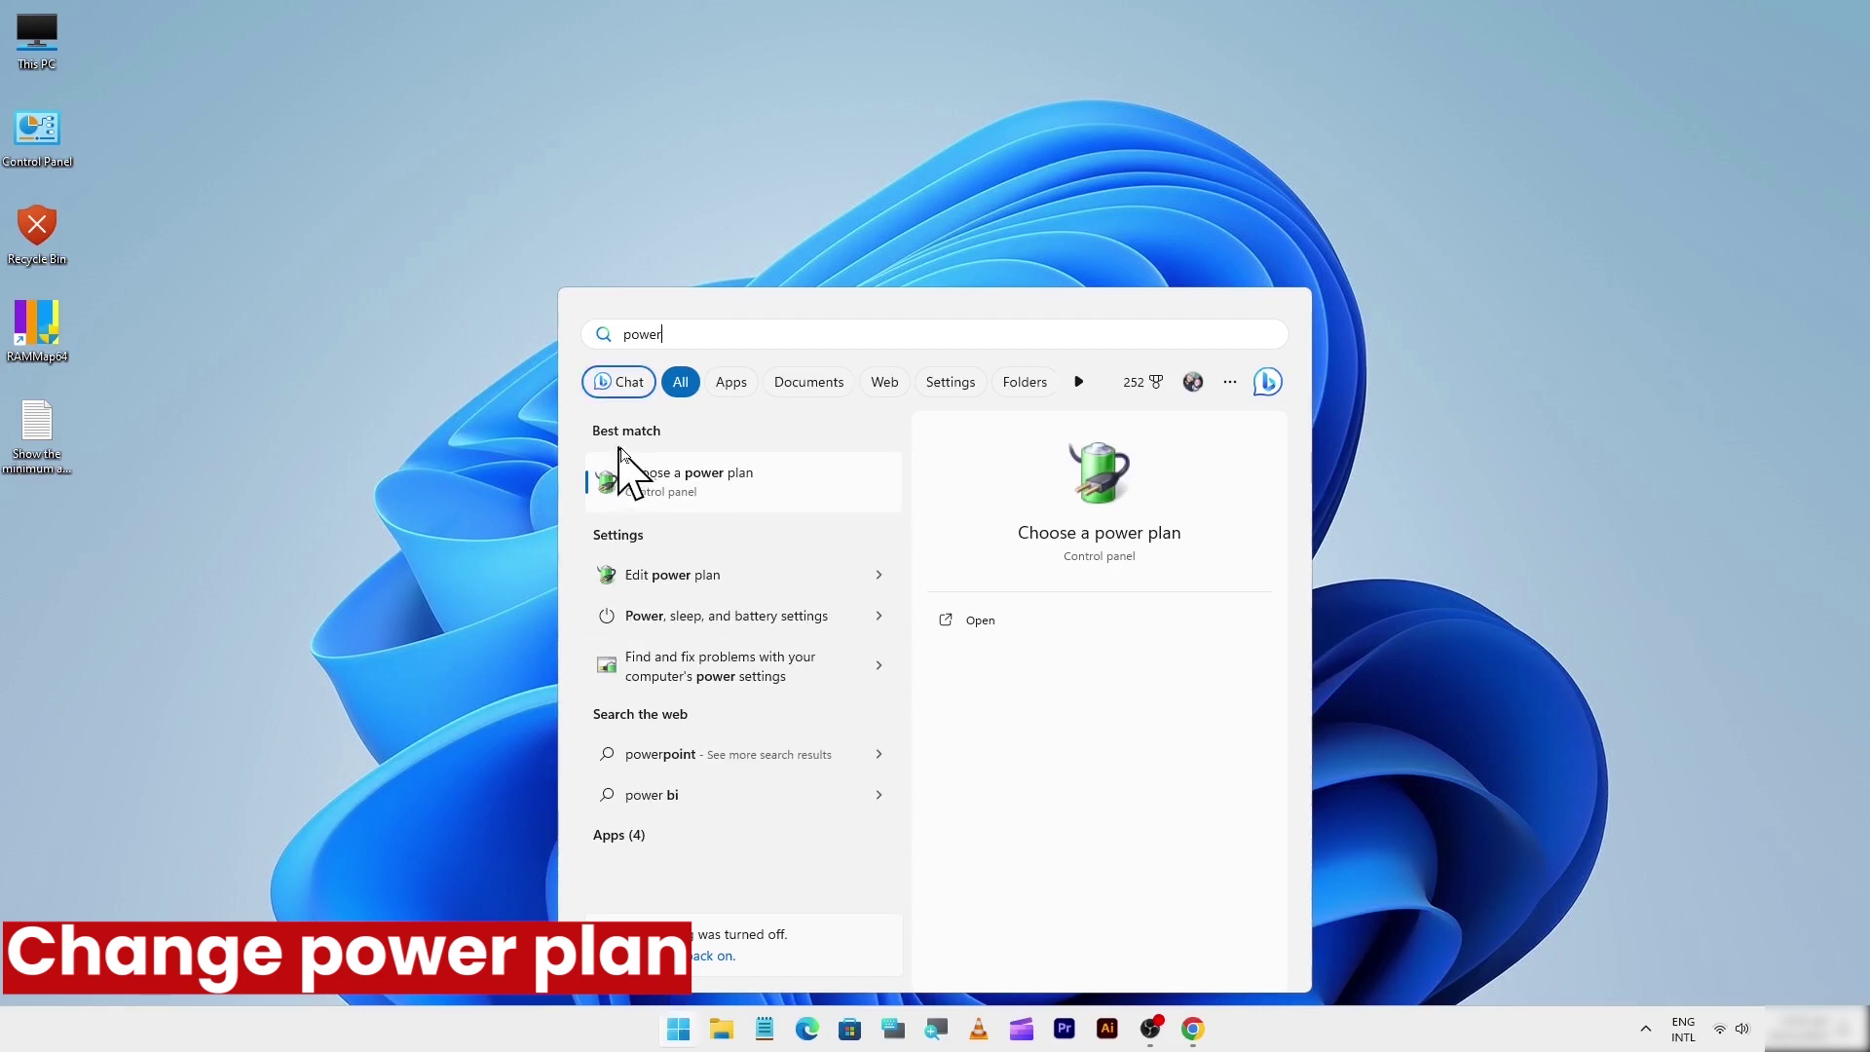
{"action": "left_click", "coordinate": [665, 477]}
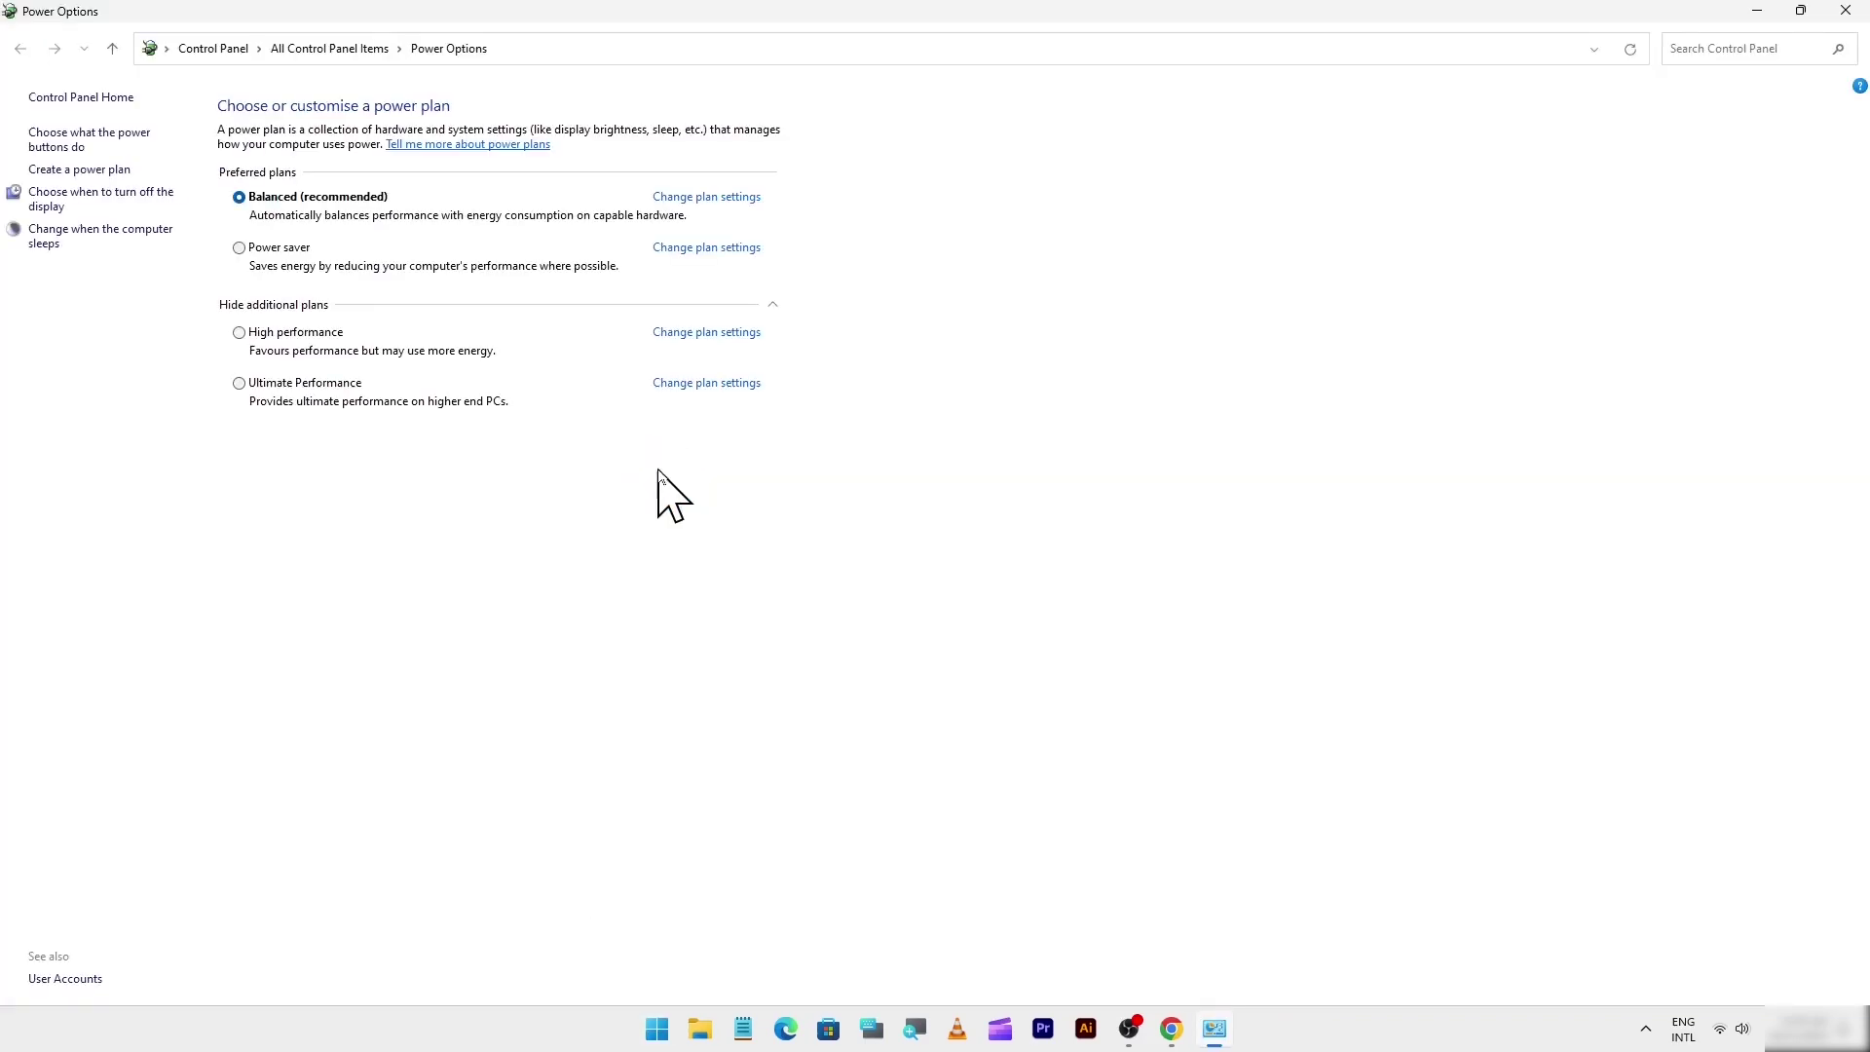
{"action": "left_click", "coordinate": [240, 390]}
{"action": "left_click", "coordinate": [1847, 12]}
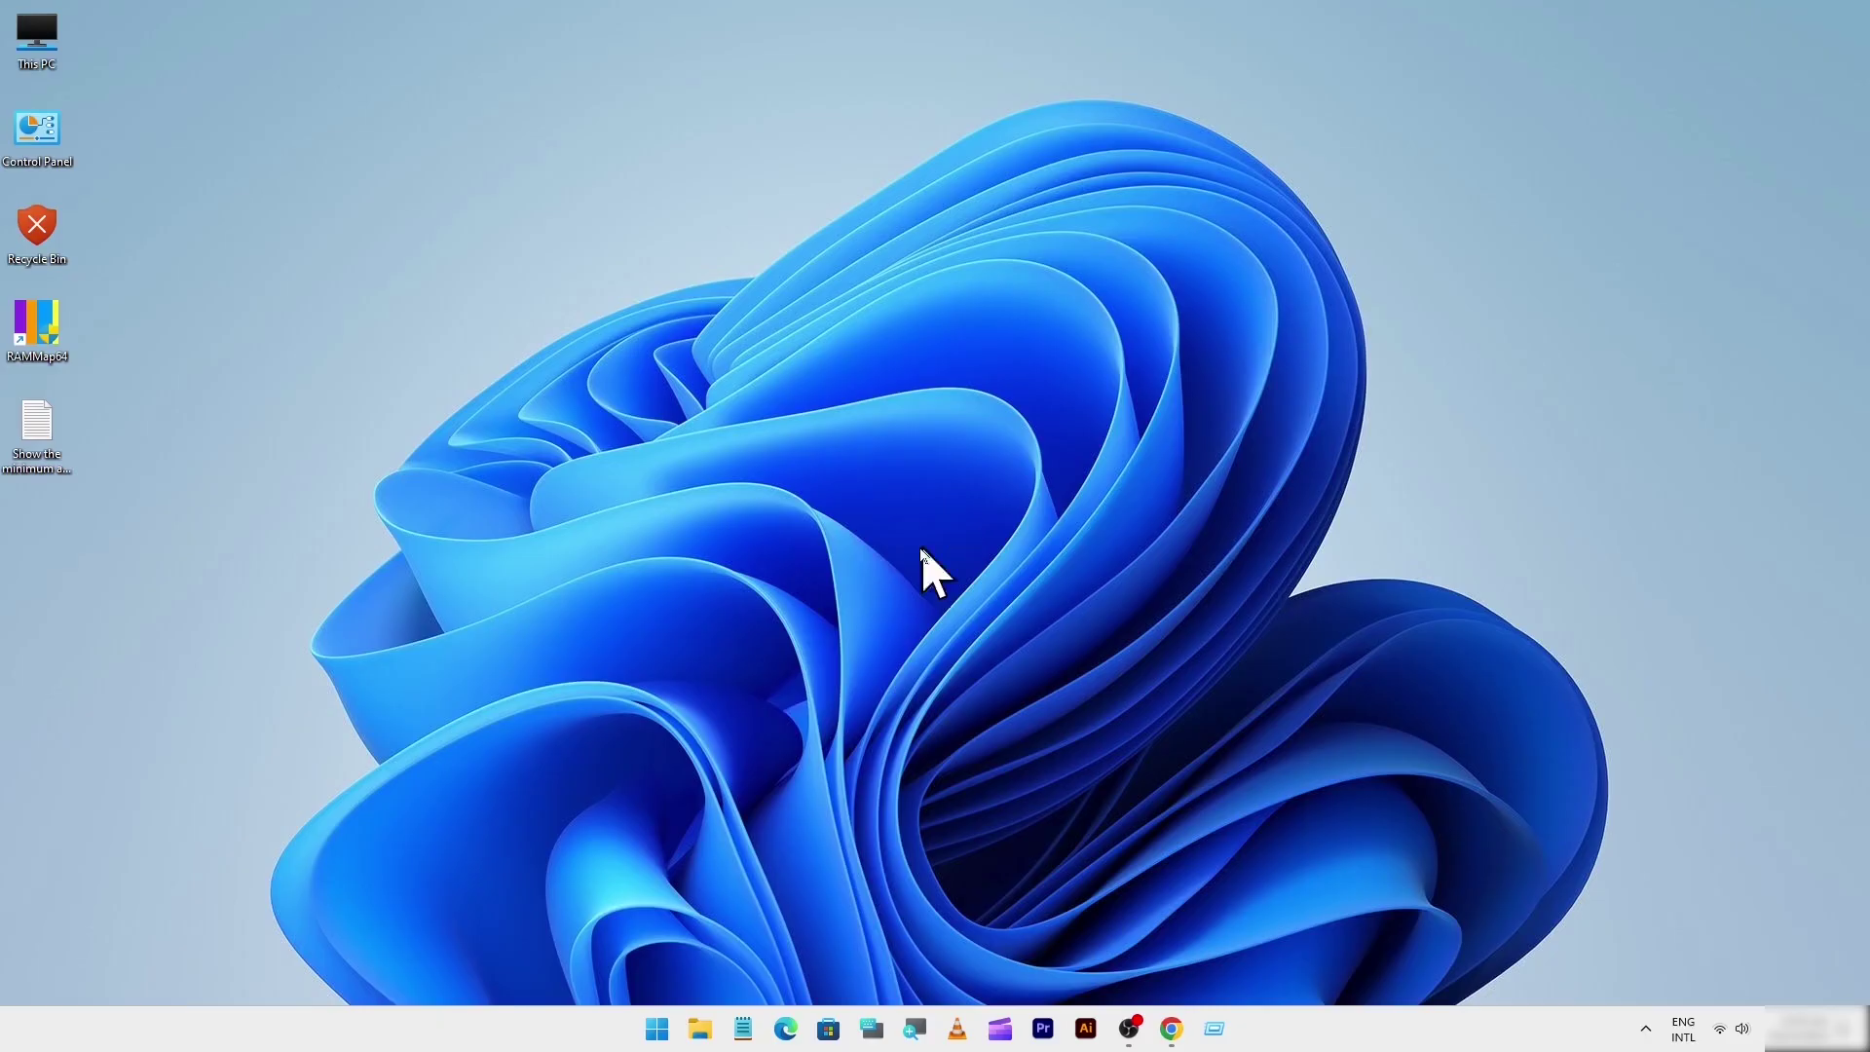
Step: Open Disk Clean-up for drive C: and review the file categories selected for deletion
{"action": "left_click", "coordinate": [668, 1034]}
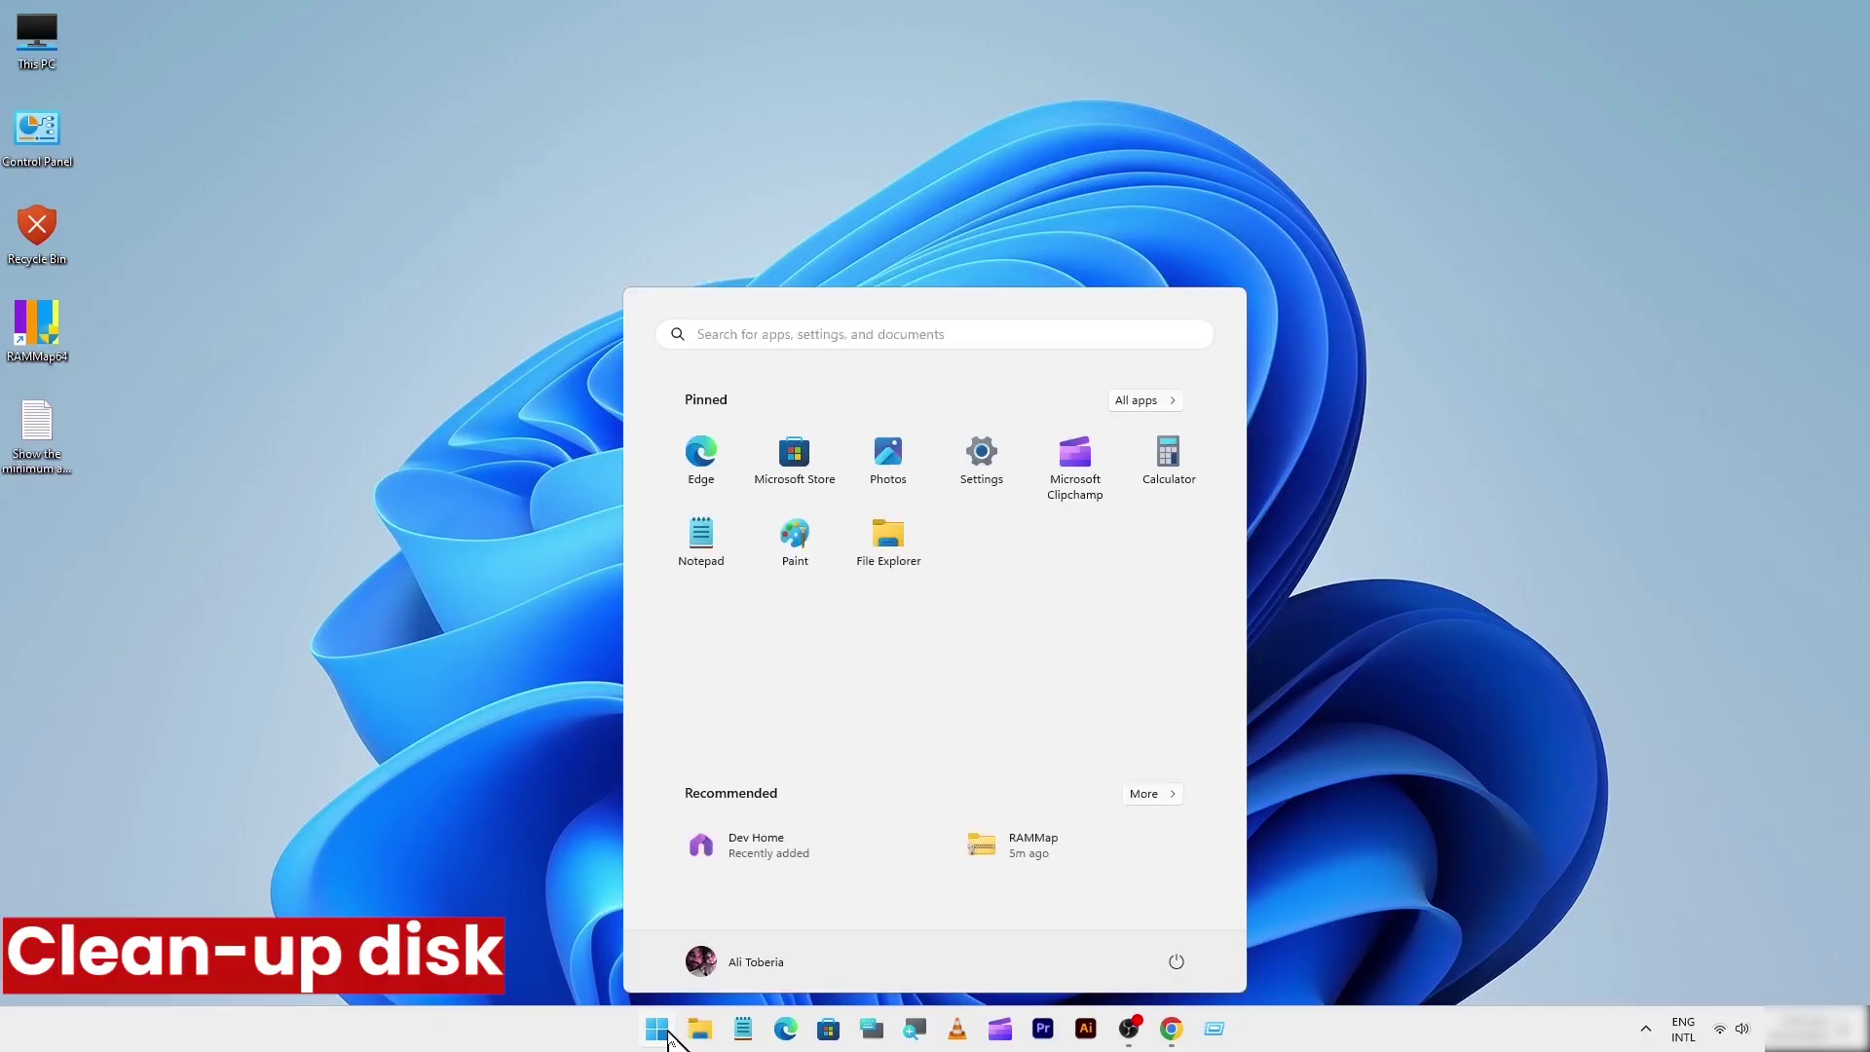
{"action": "type", "text": "disk"}
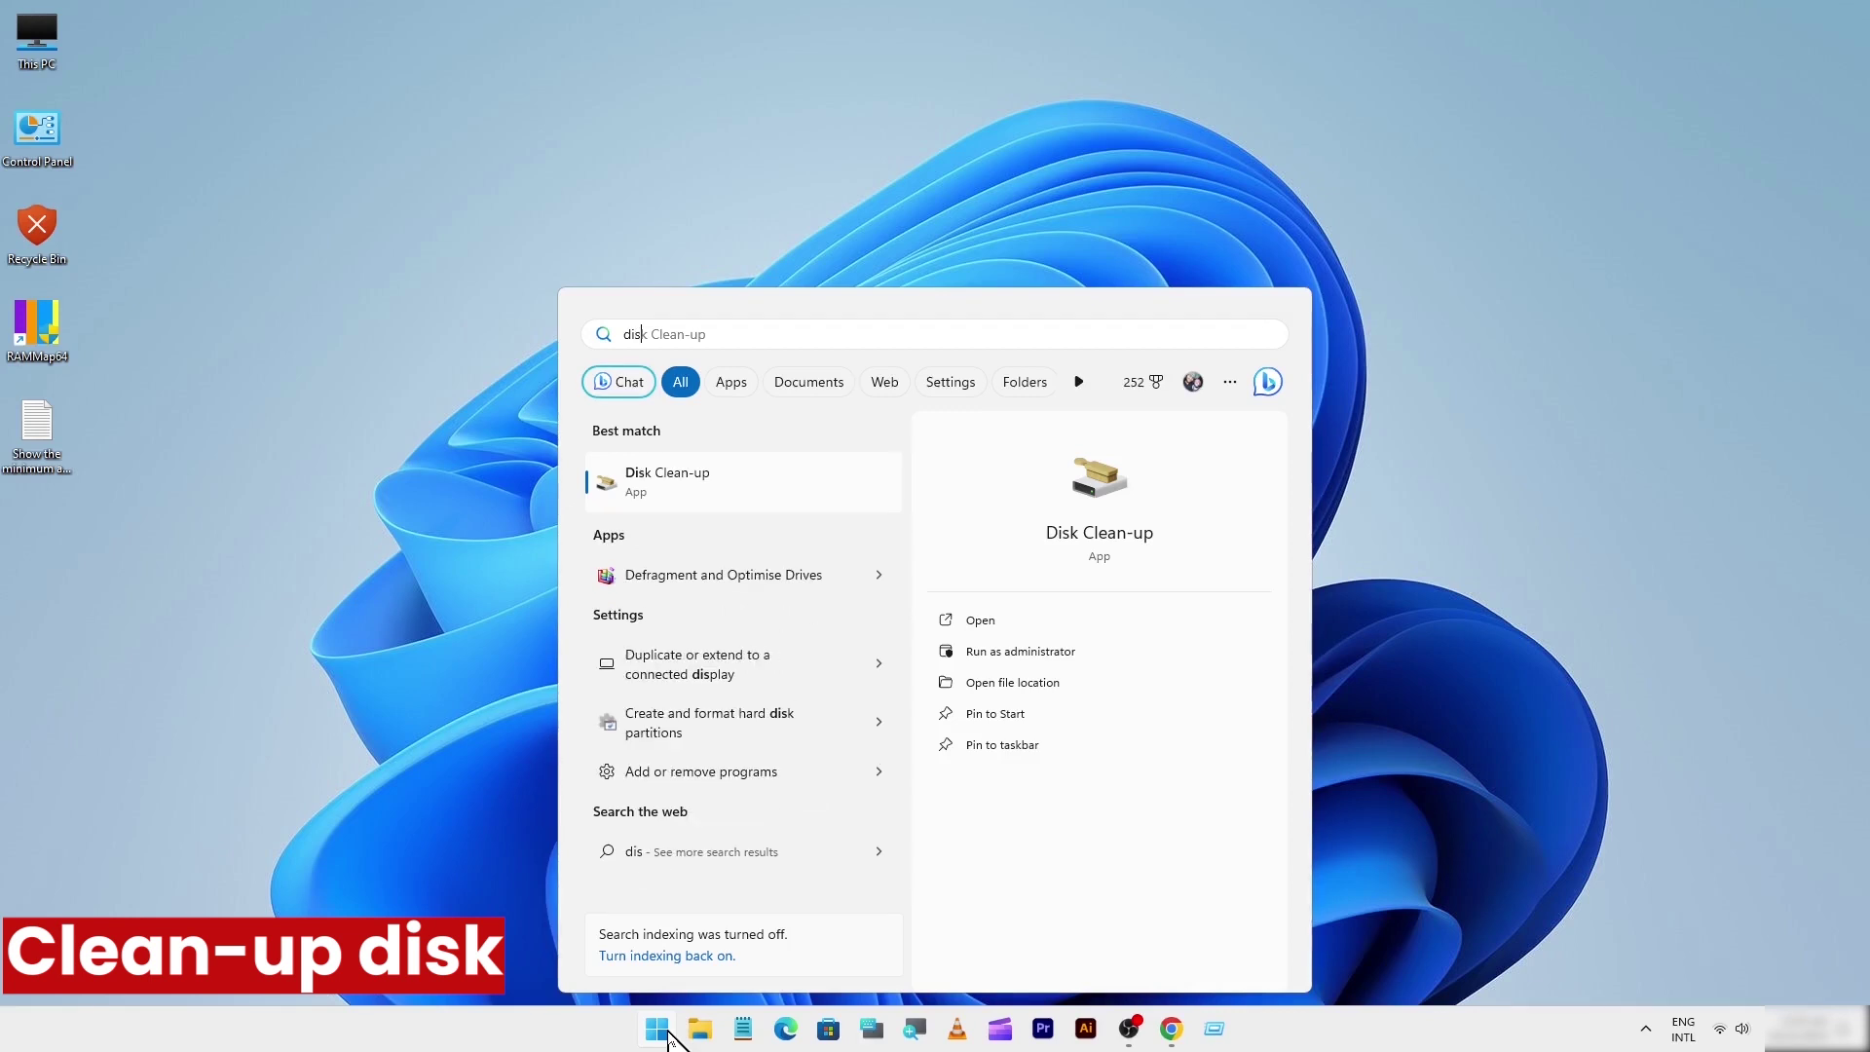
{"action": "left_click", "coordinate": [681, 490]}
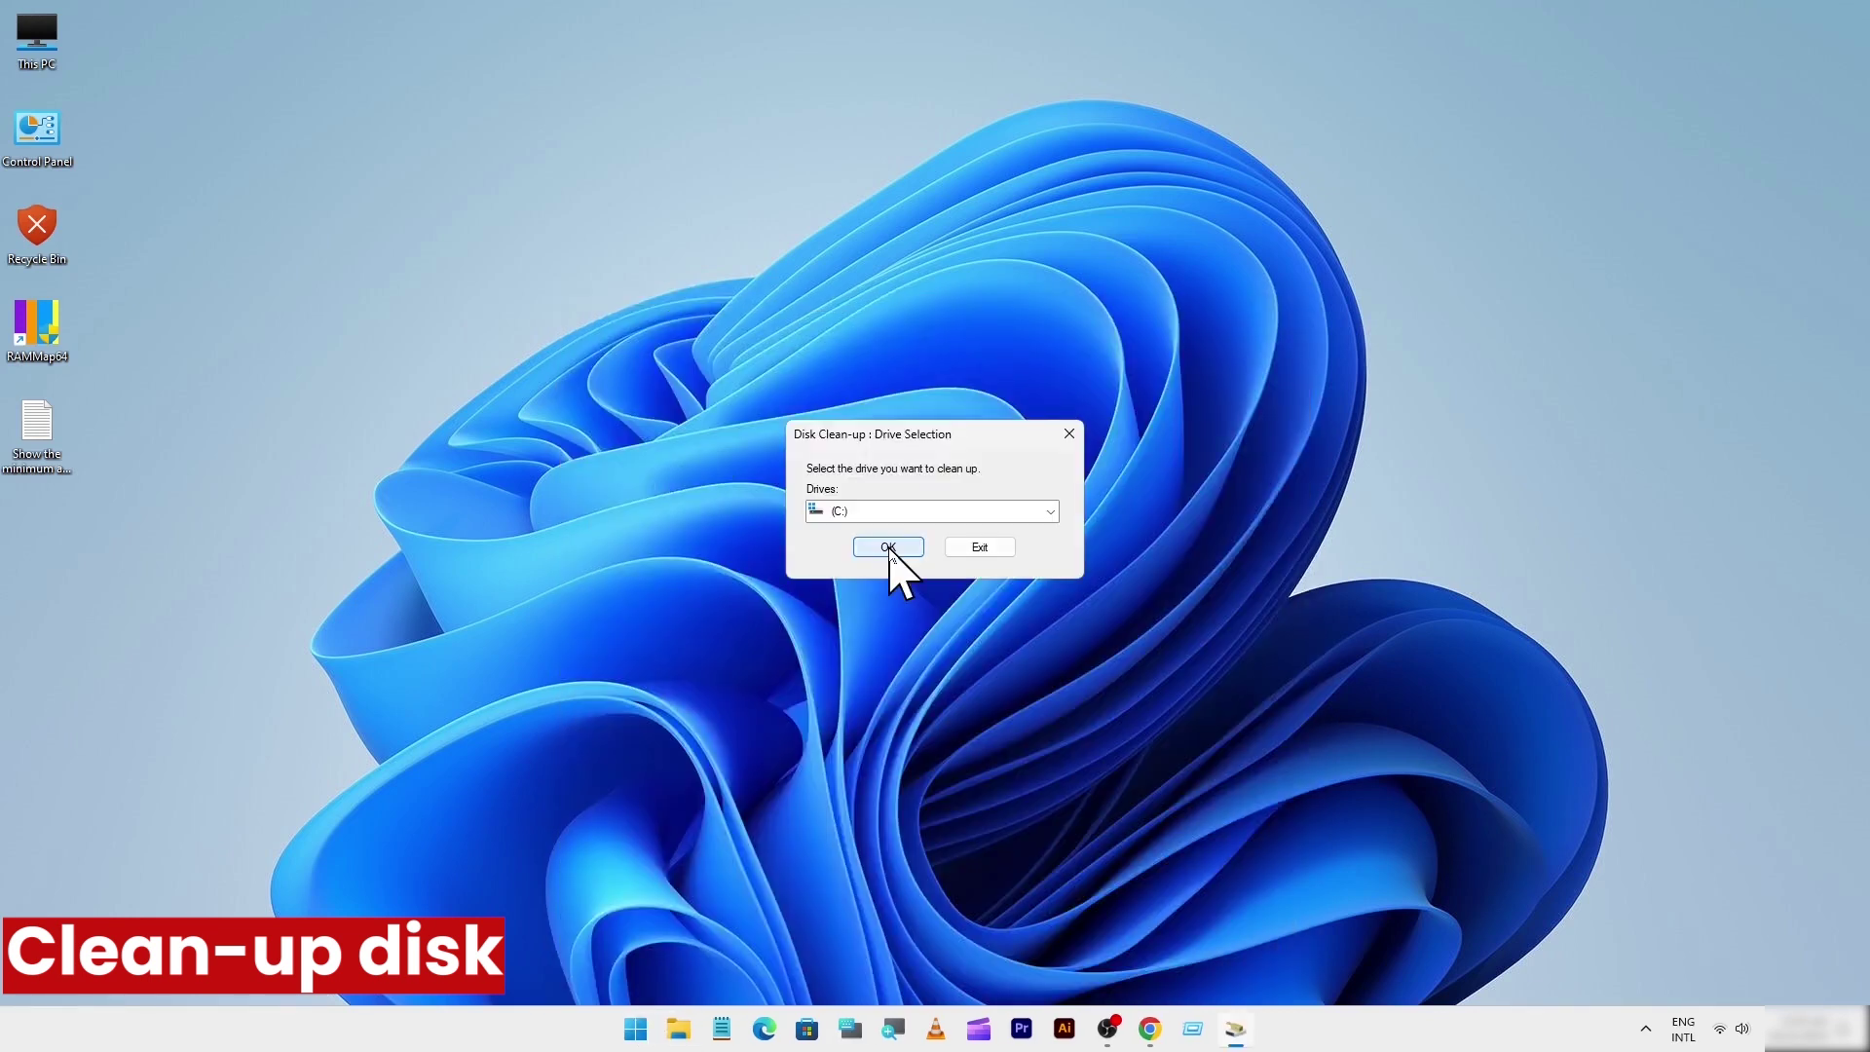
{"action": "left_click", "coordinate": [888, 547]}
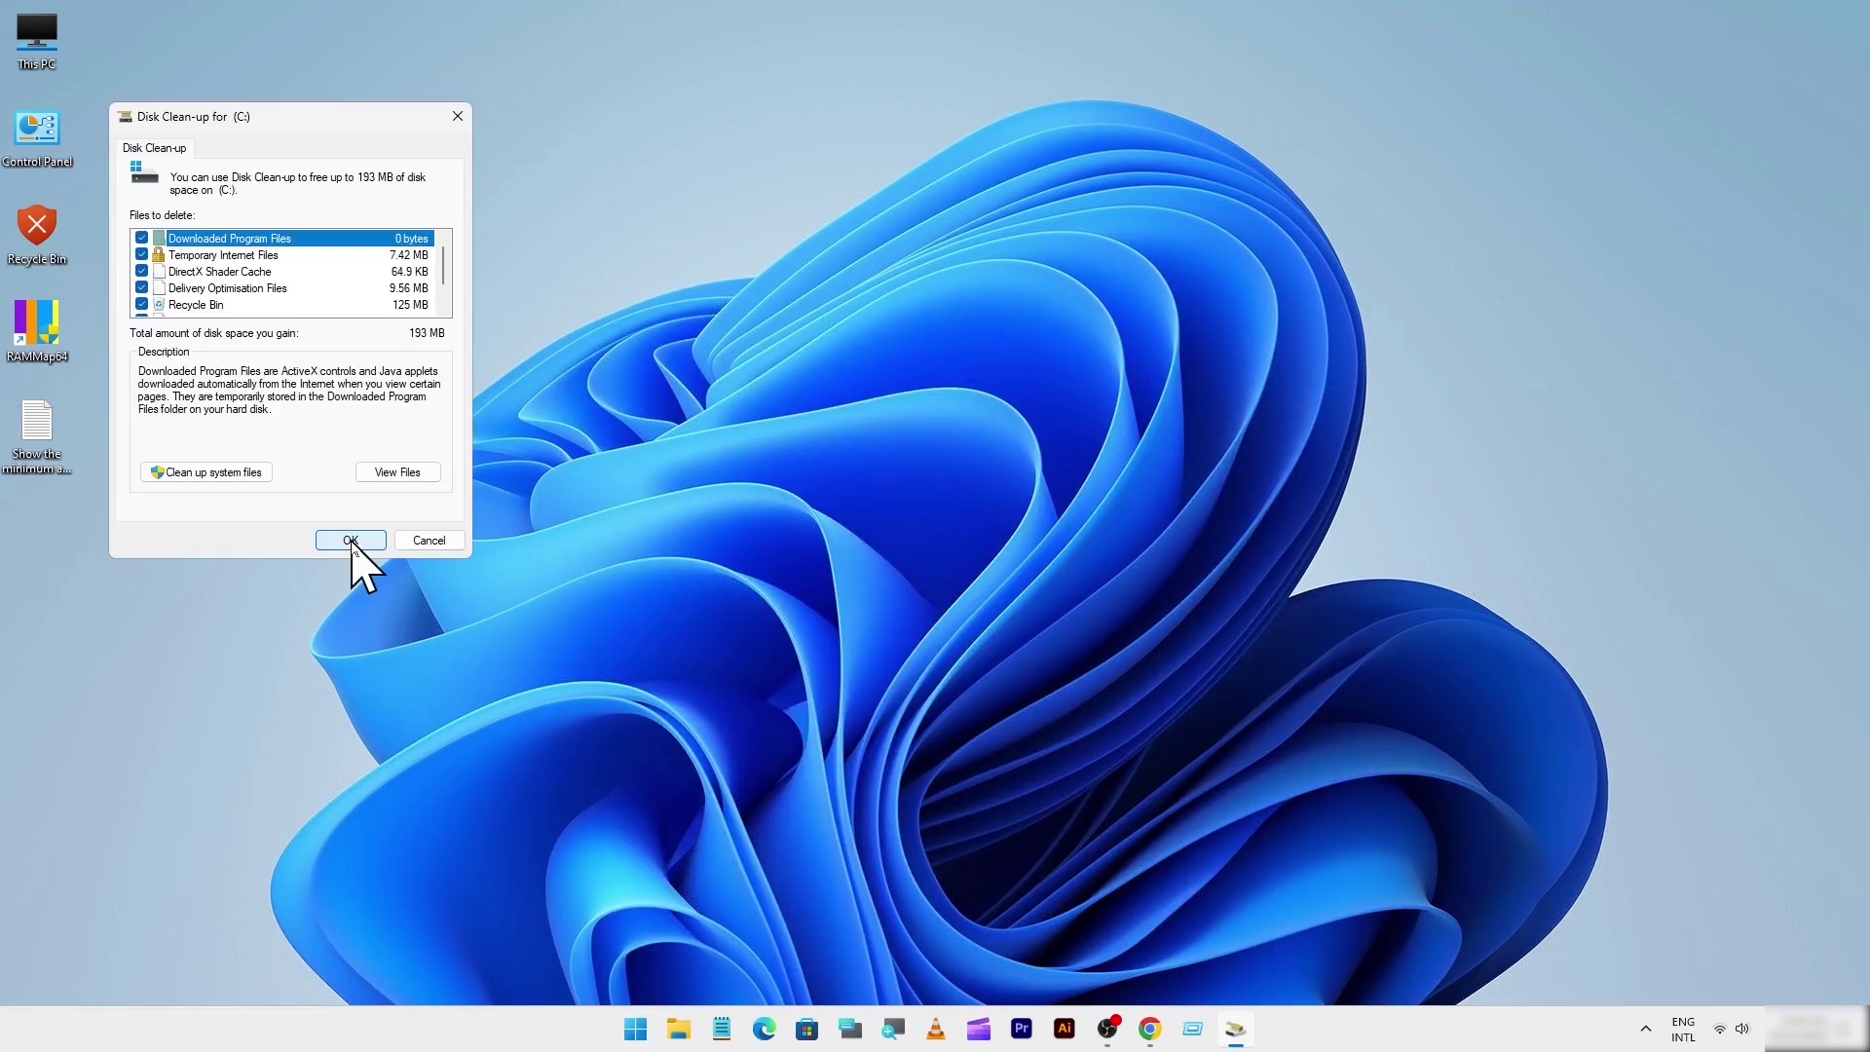
{"action": "left_click_drag", "start_coordinate": [443, 276], "coordinate": [443, 331]}
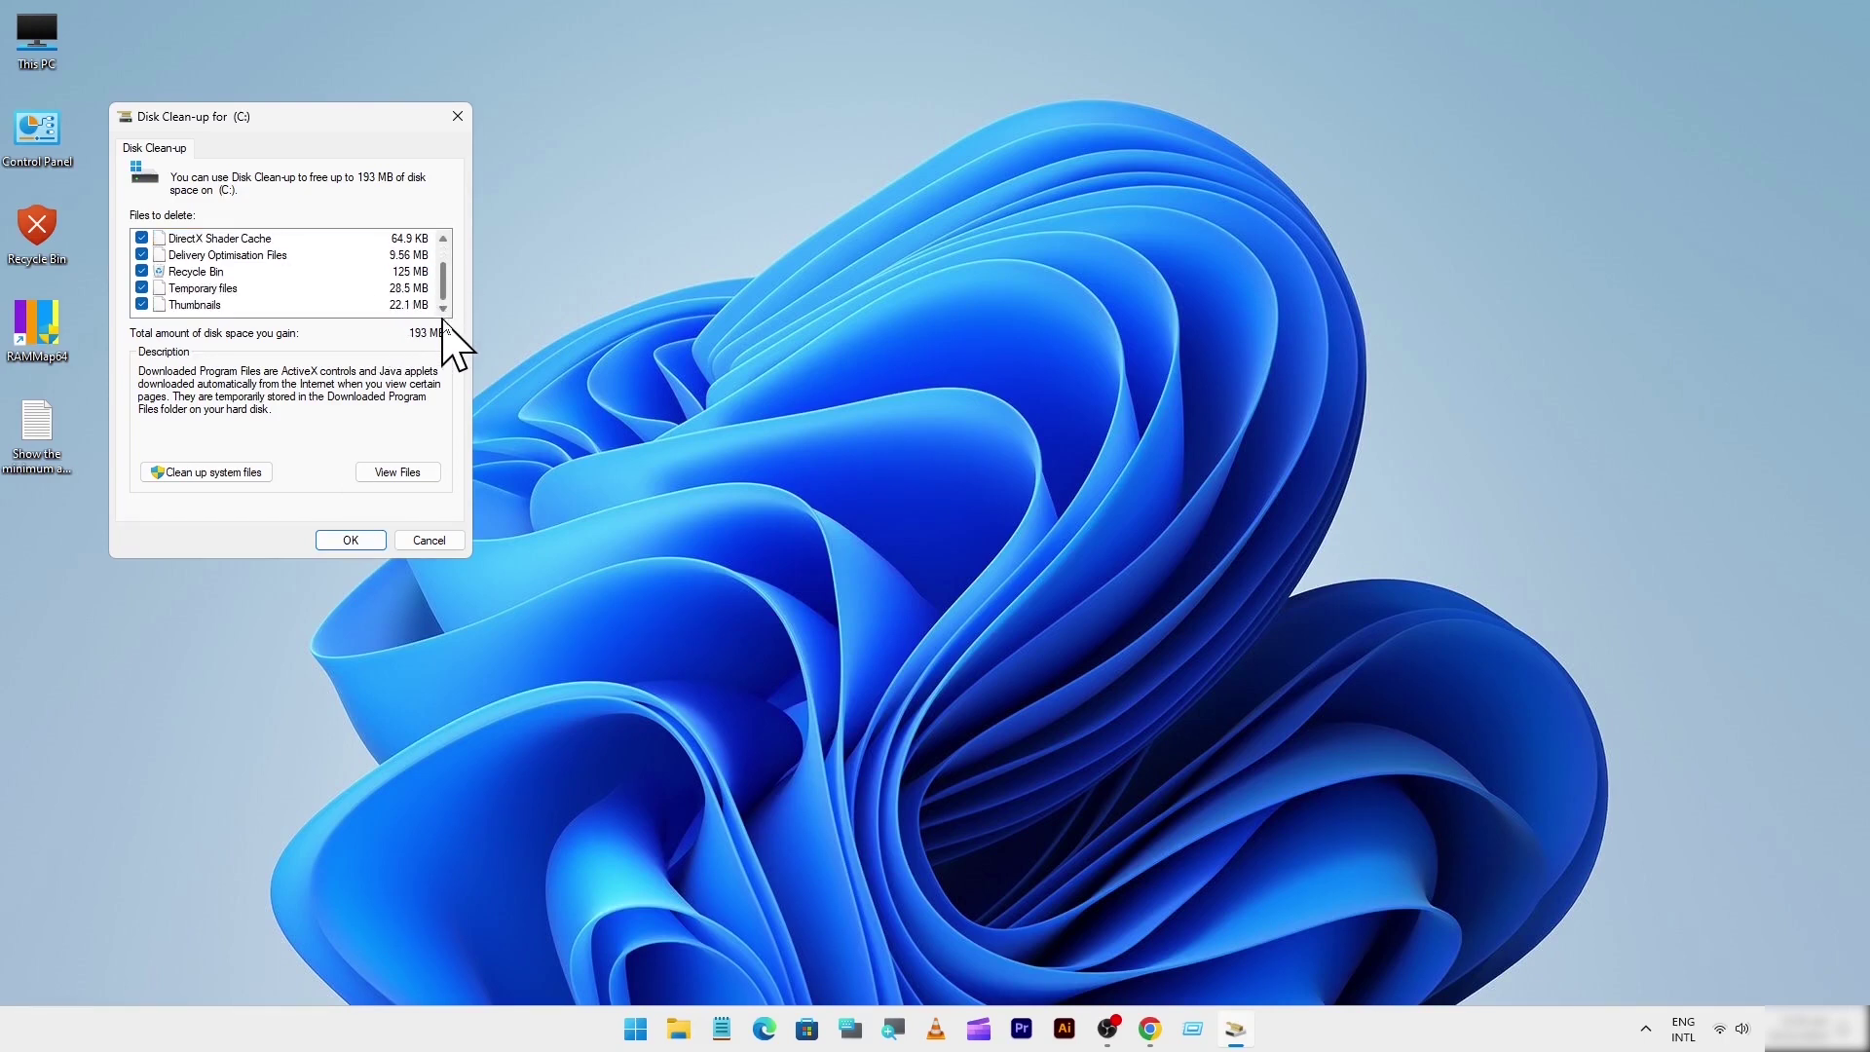
Step: Extend the clean-up of drive C: to system files and permanently delete the selected files
{"action": "left_click", "coordinate": [191, 474]}
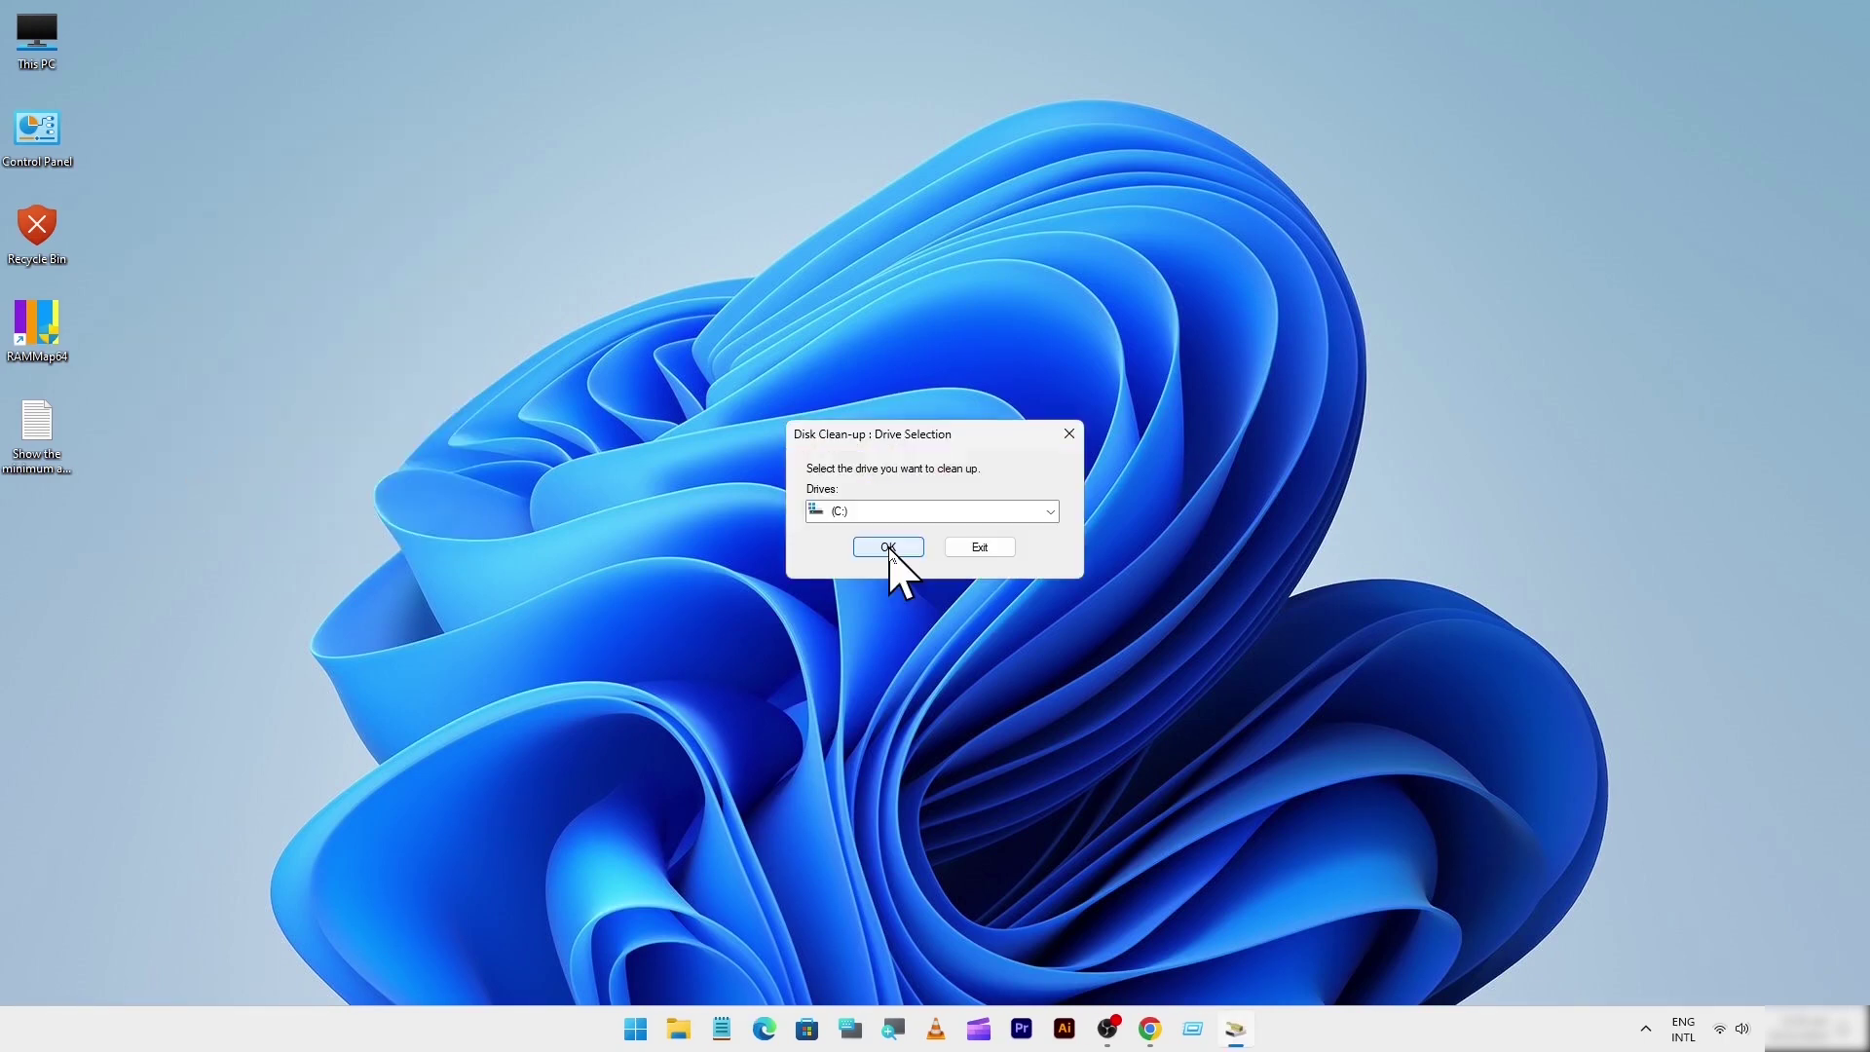
{"action": "left_click", "coordinate": [888, 548]}
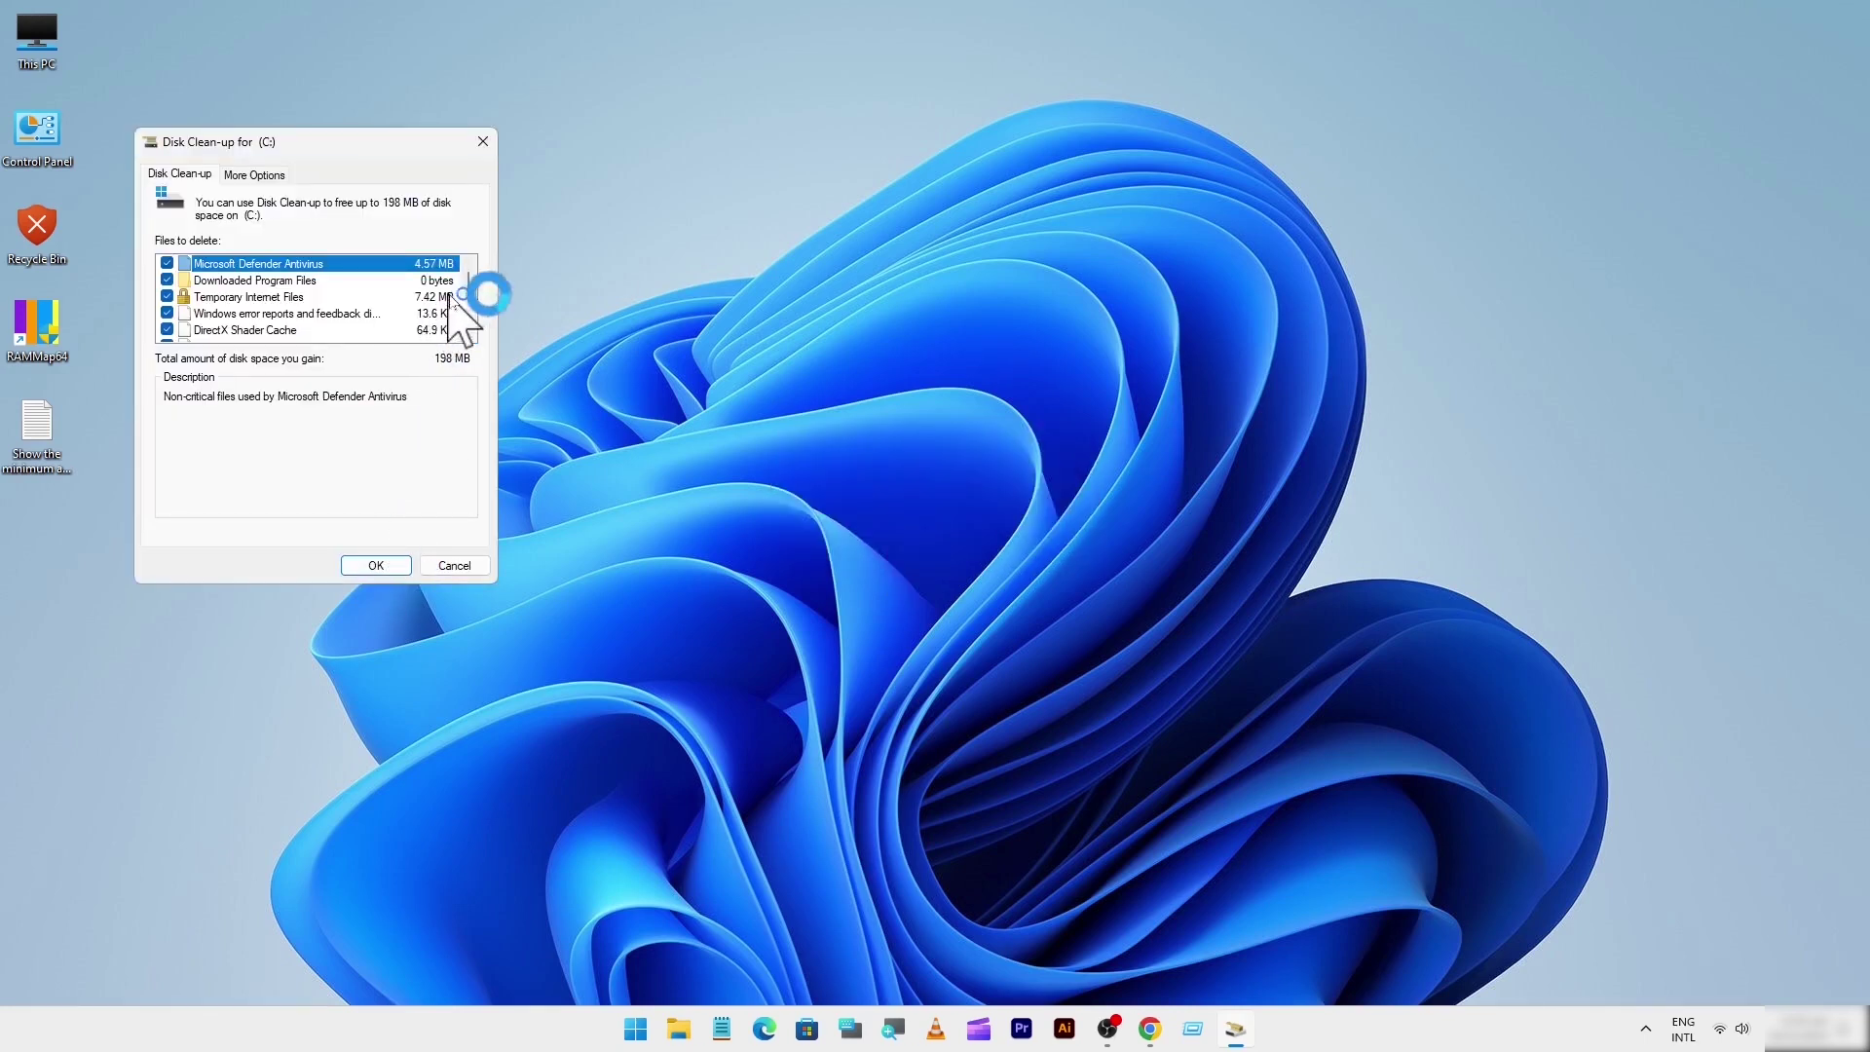
{"action": "scroll", "coordinate": [466, 292], "scroll_direction": "down", "scroll_amount": 3}
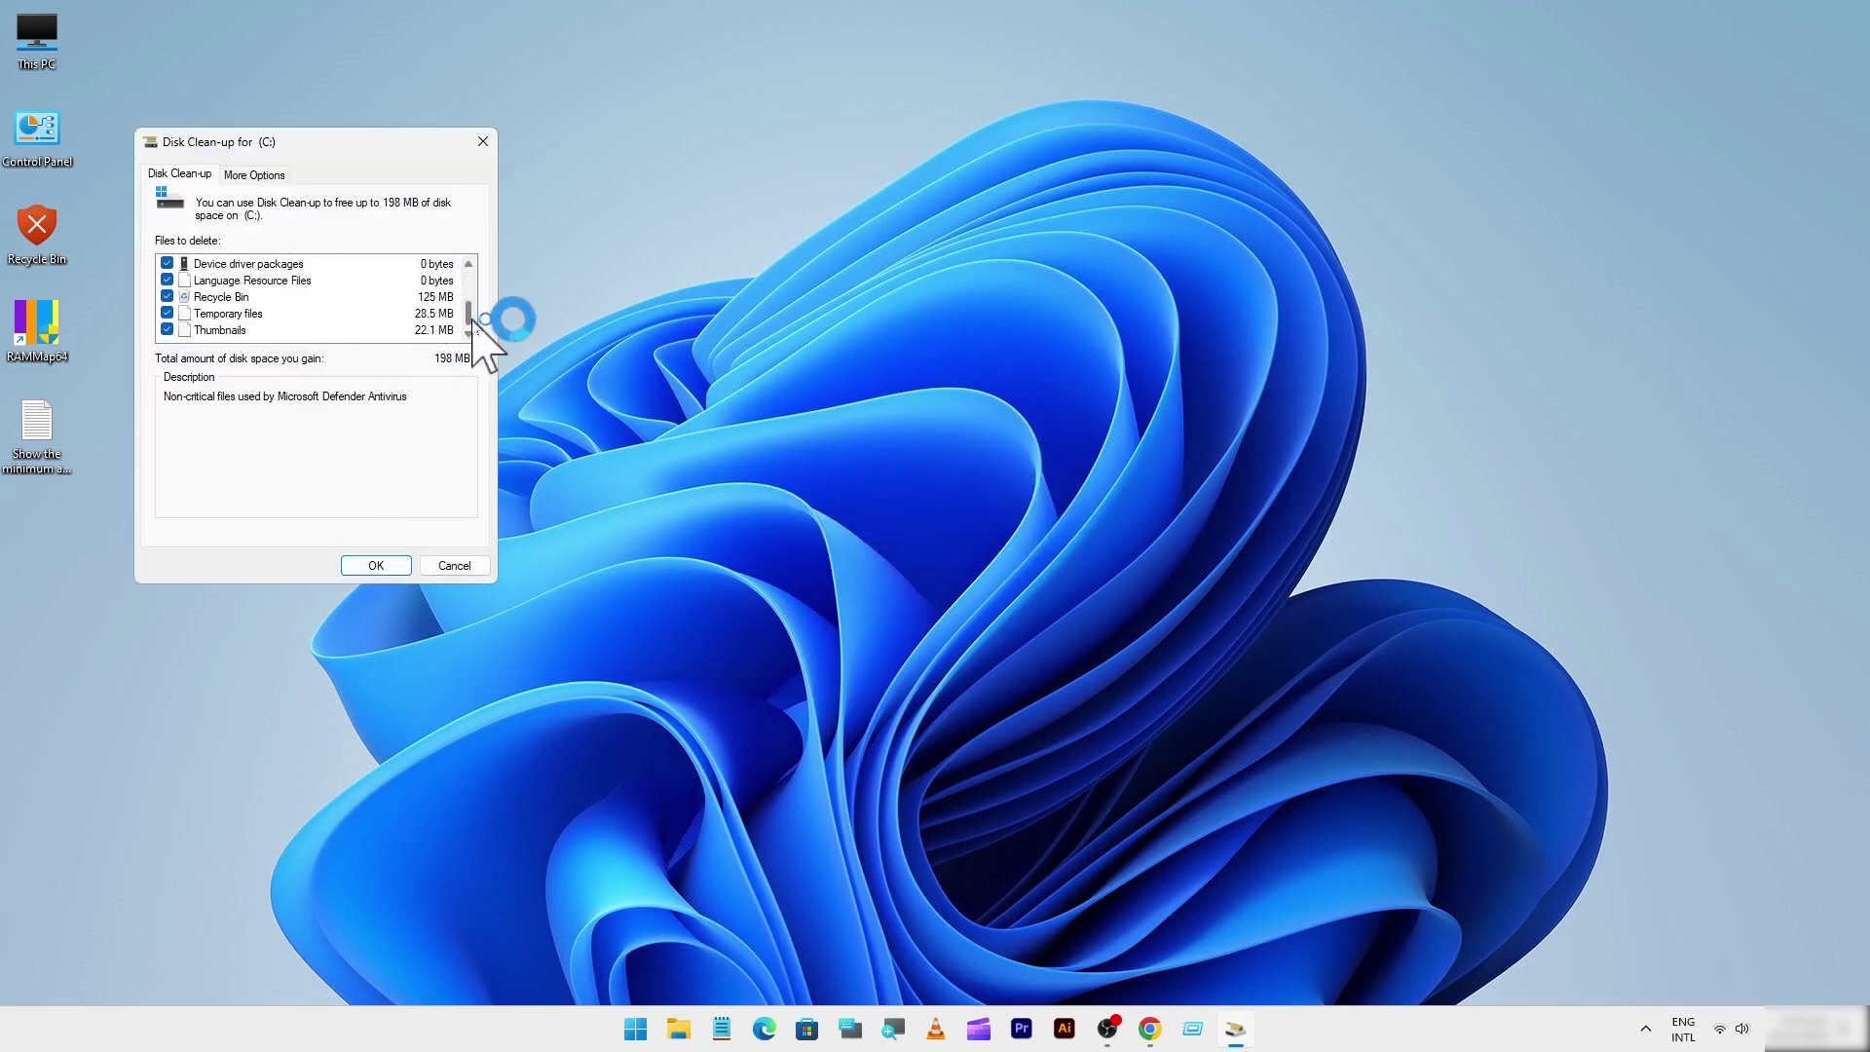
{"action": "left_click", "coordinate": [377, 564]}
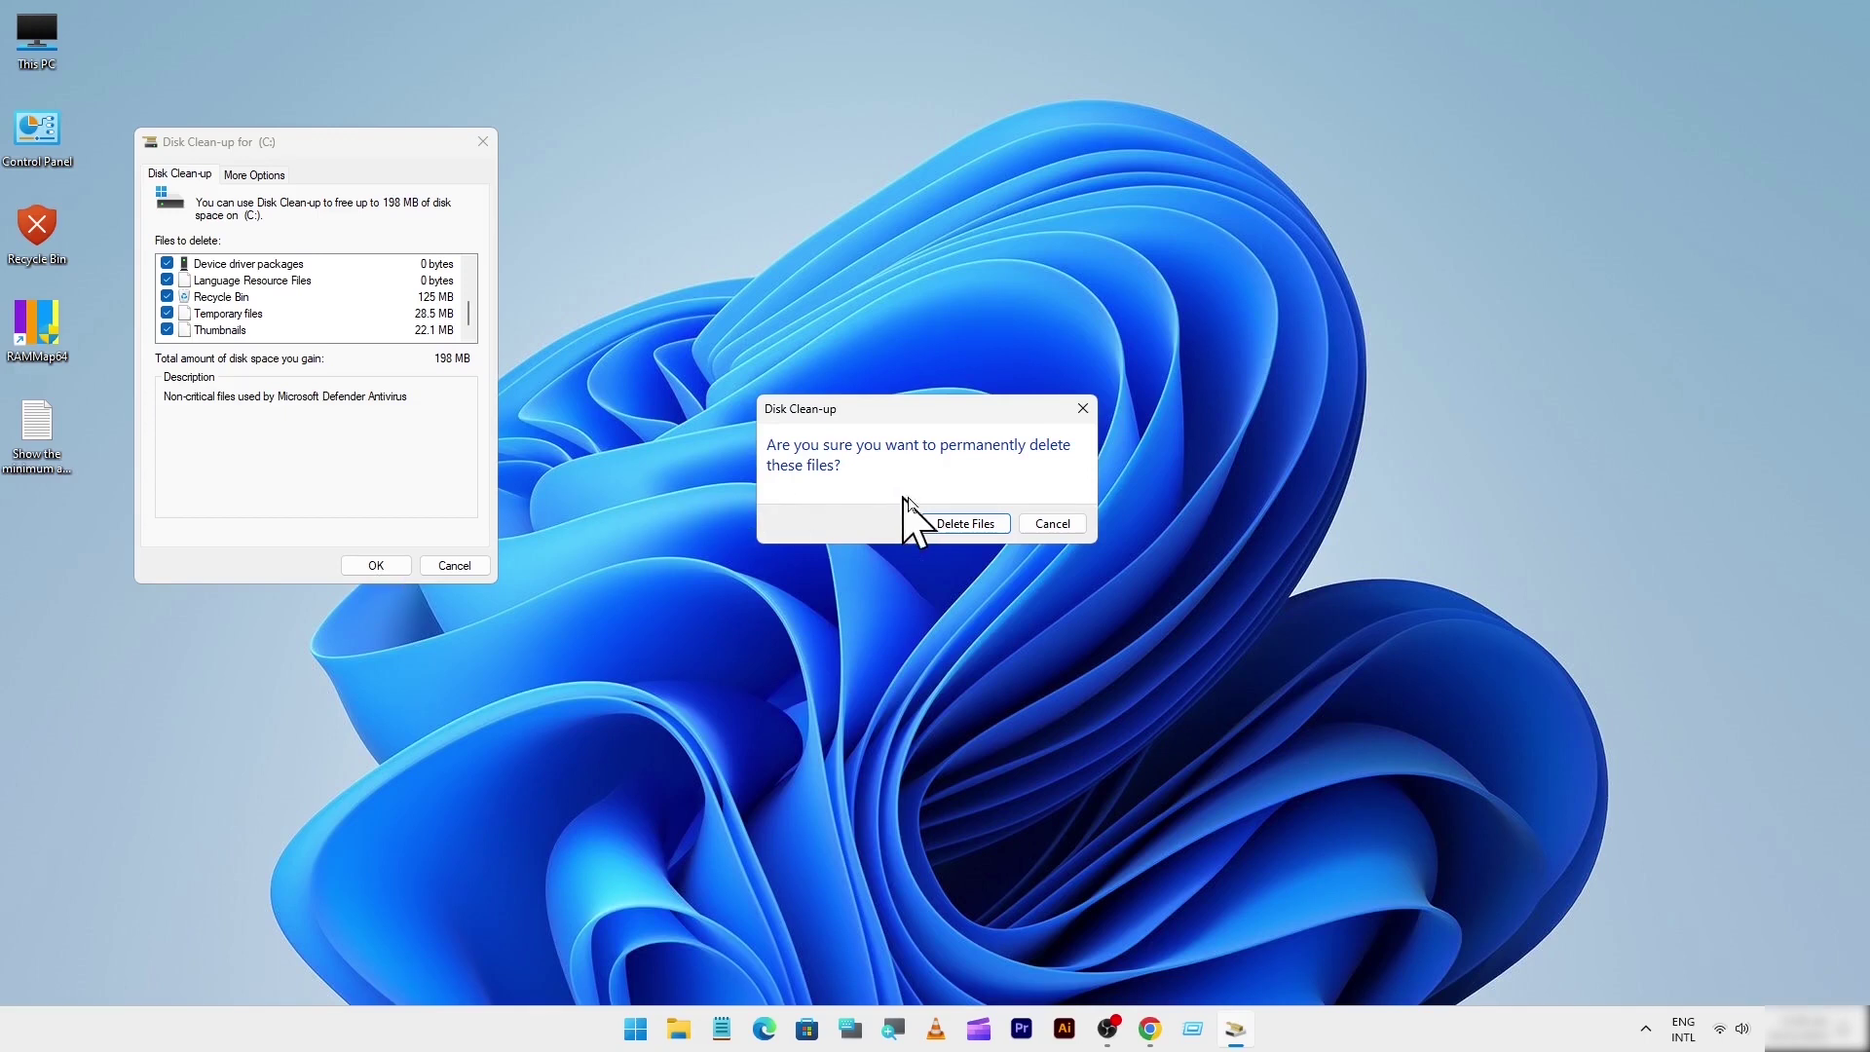
{"action": "left_click", "coordinate": [962, 526]}
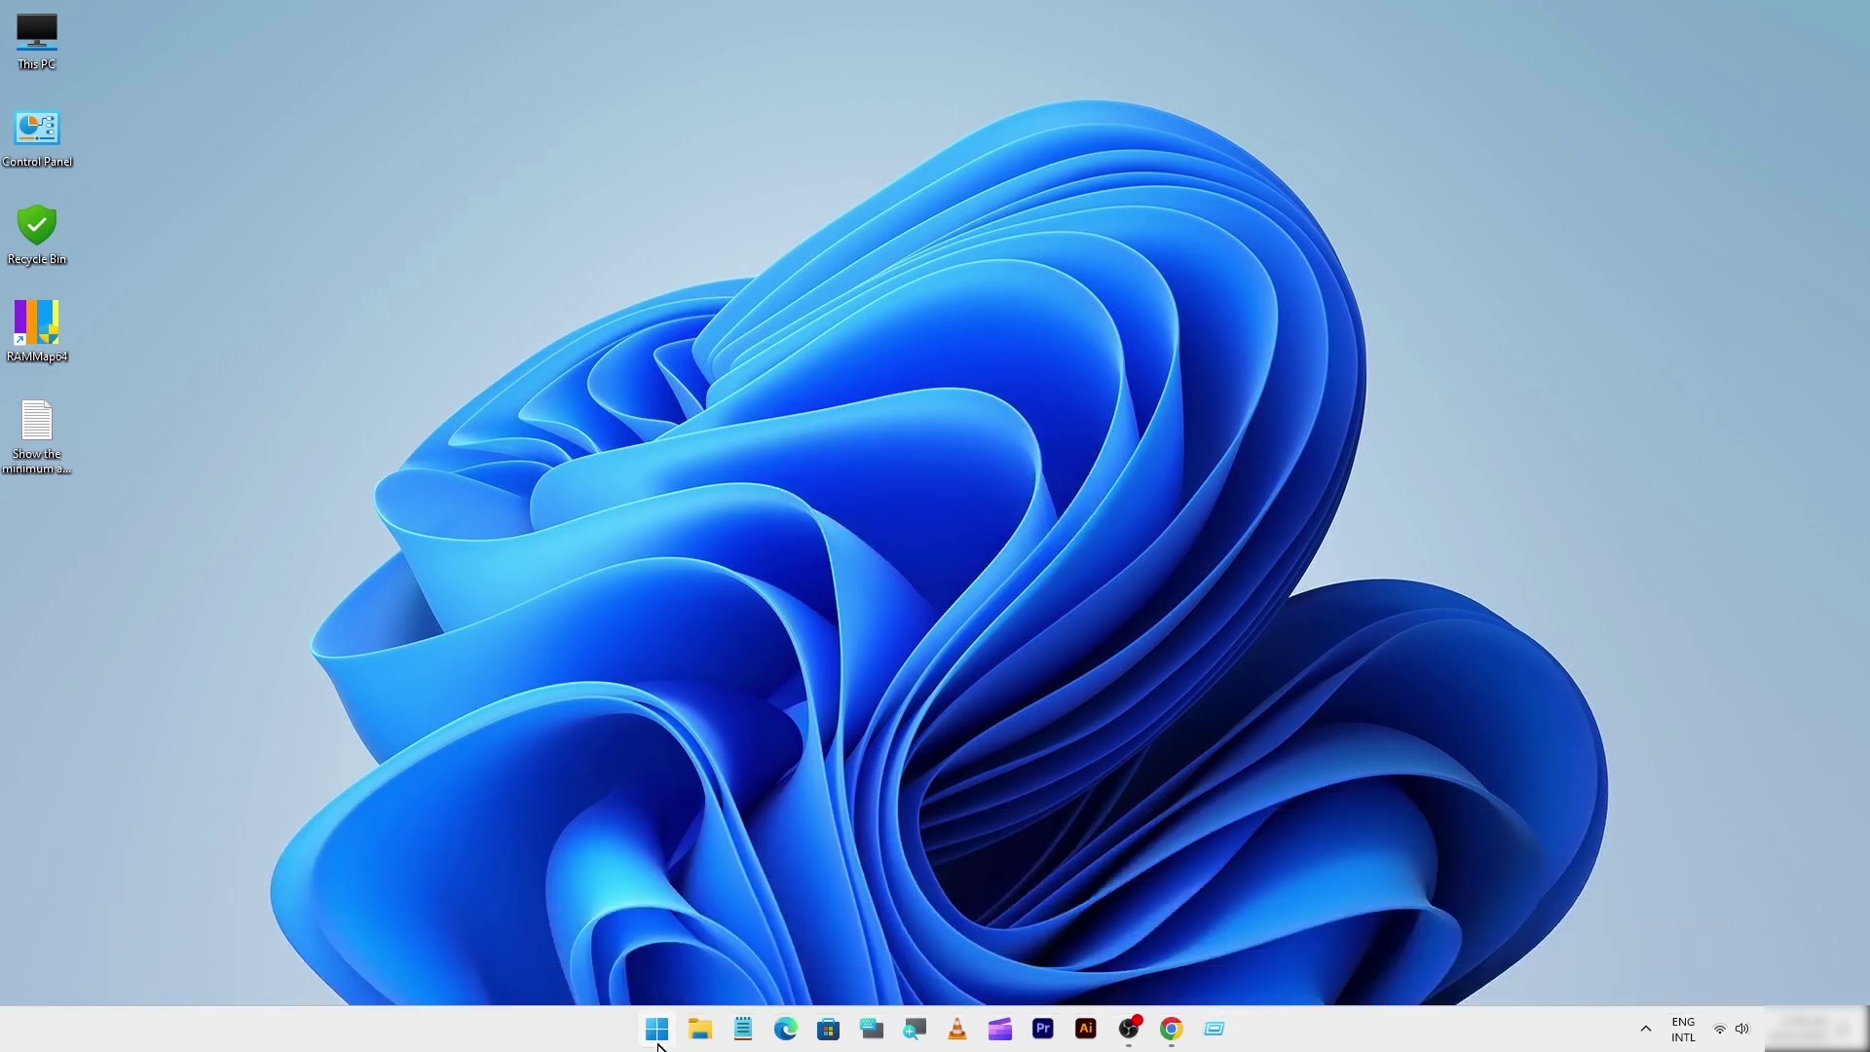
Step: Open Defragment and Optimise Drives and start optimising drive C:
{"action": "left_click", "coordinate": [657, 1042]}
{"action": "type", "text": "def"}
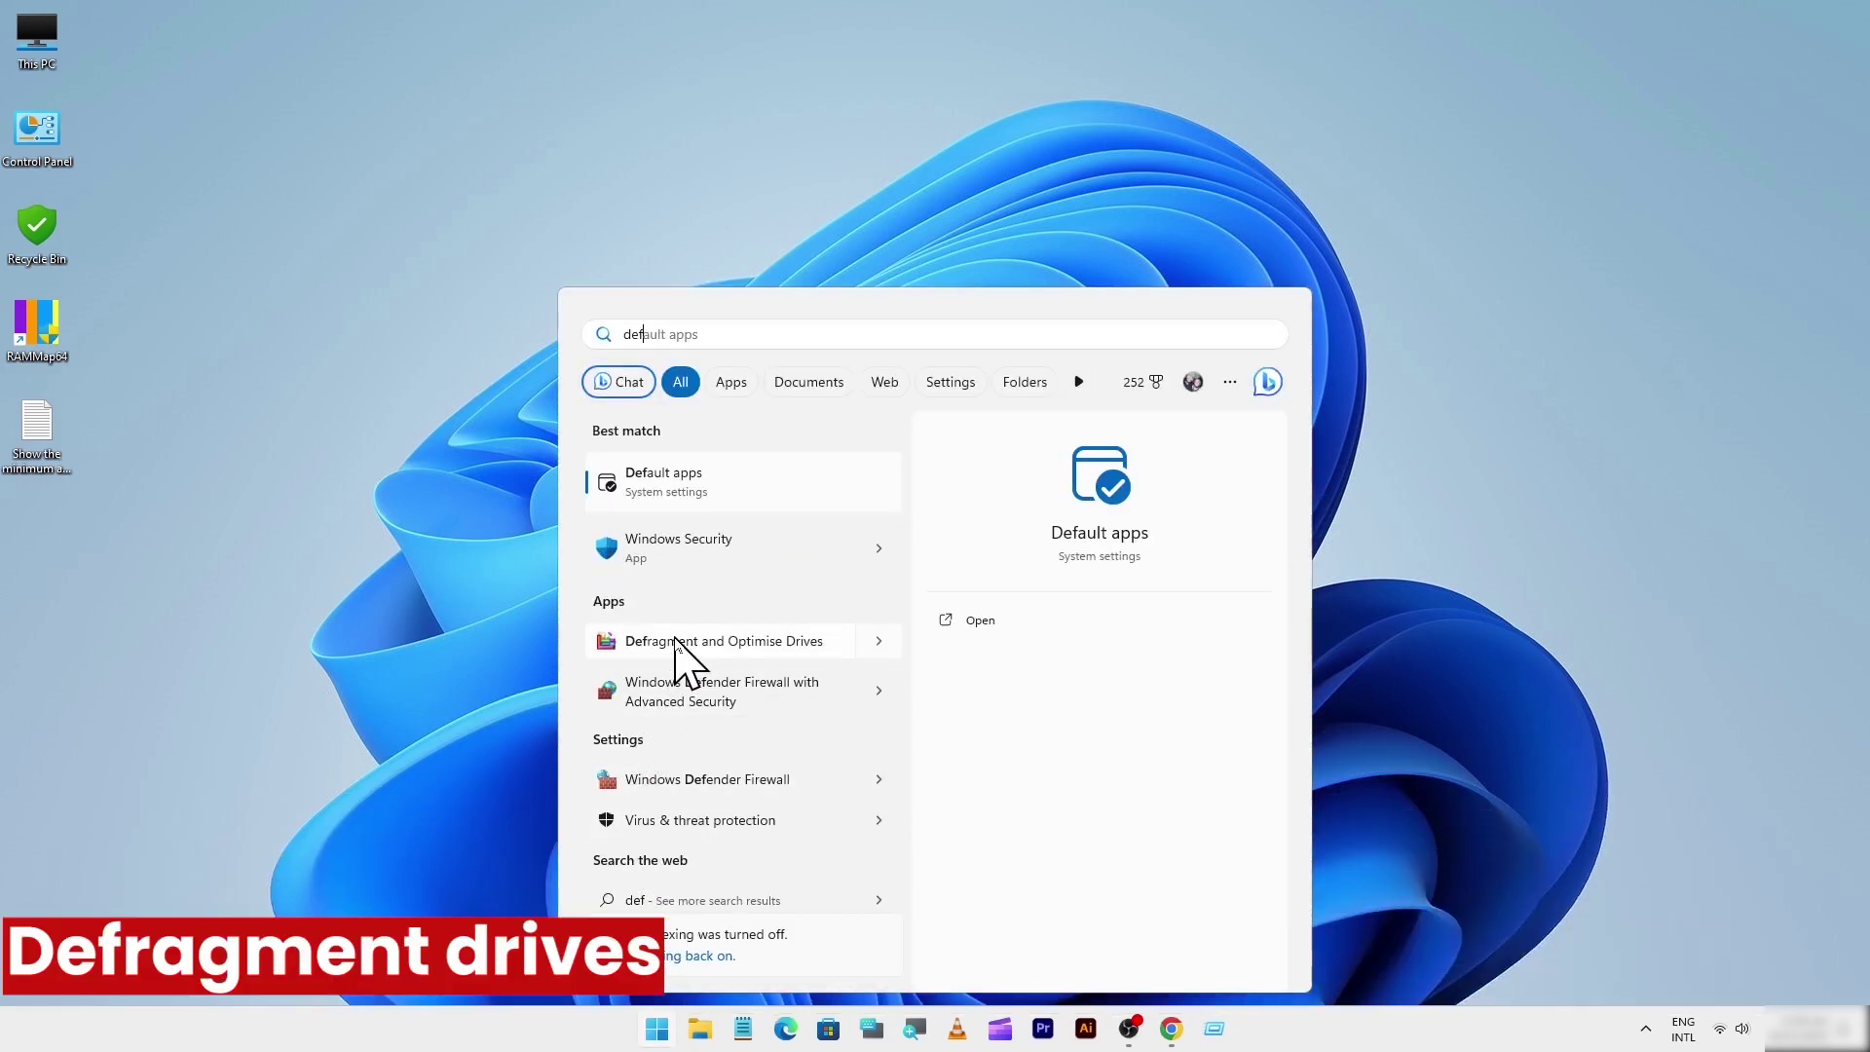
{"action": "left_click", "coordinate": [679, 643]}
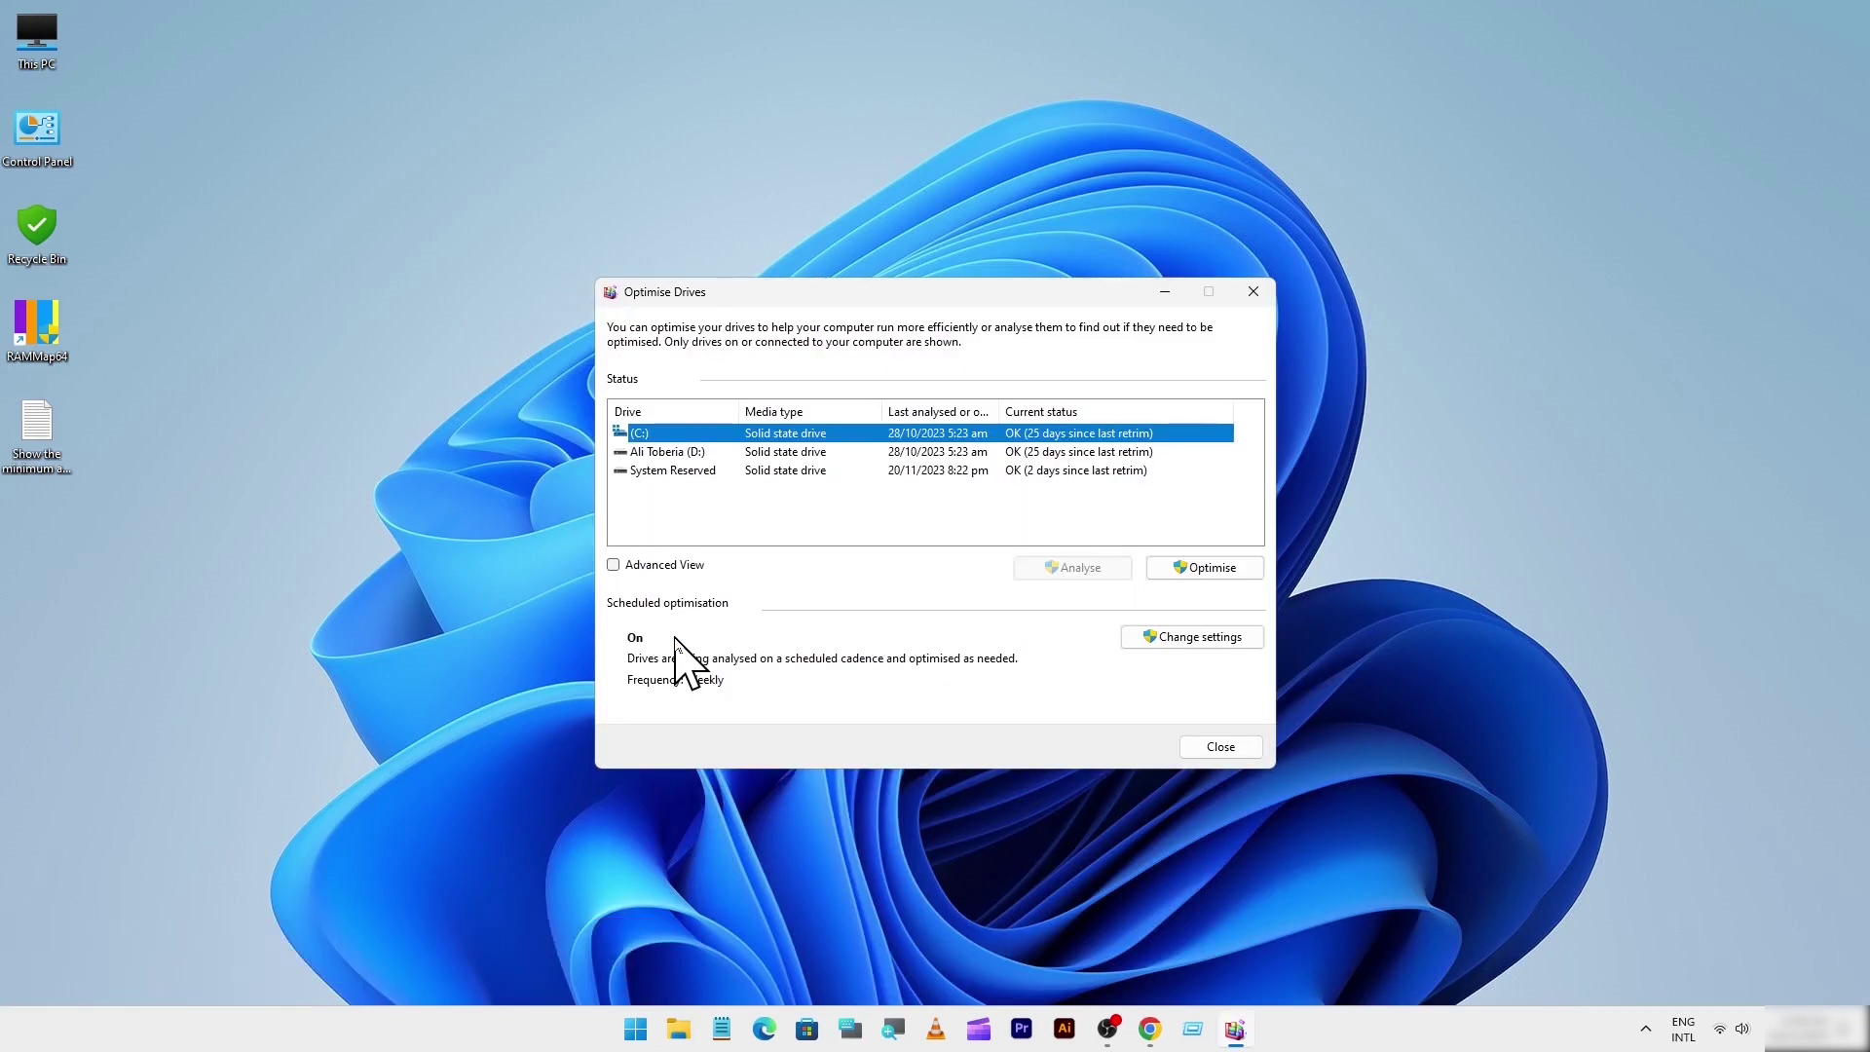
{"action": "left_click", "coordinate": [1225, 576]}
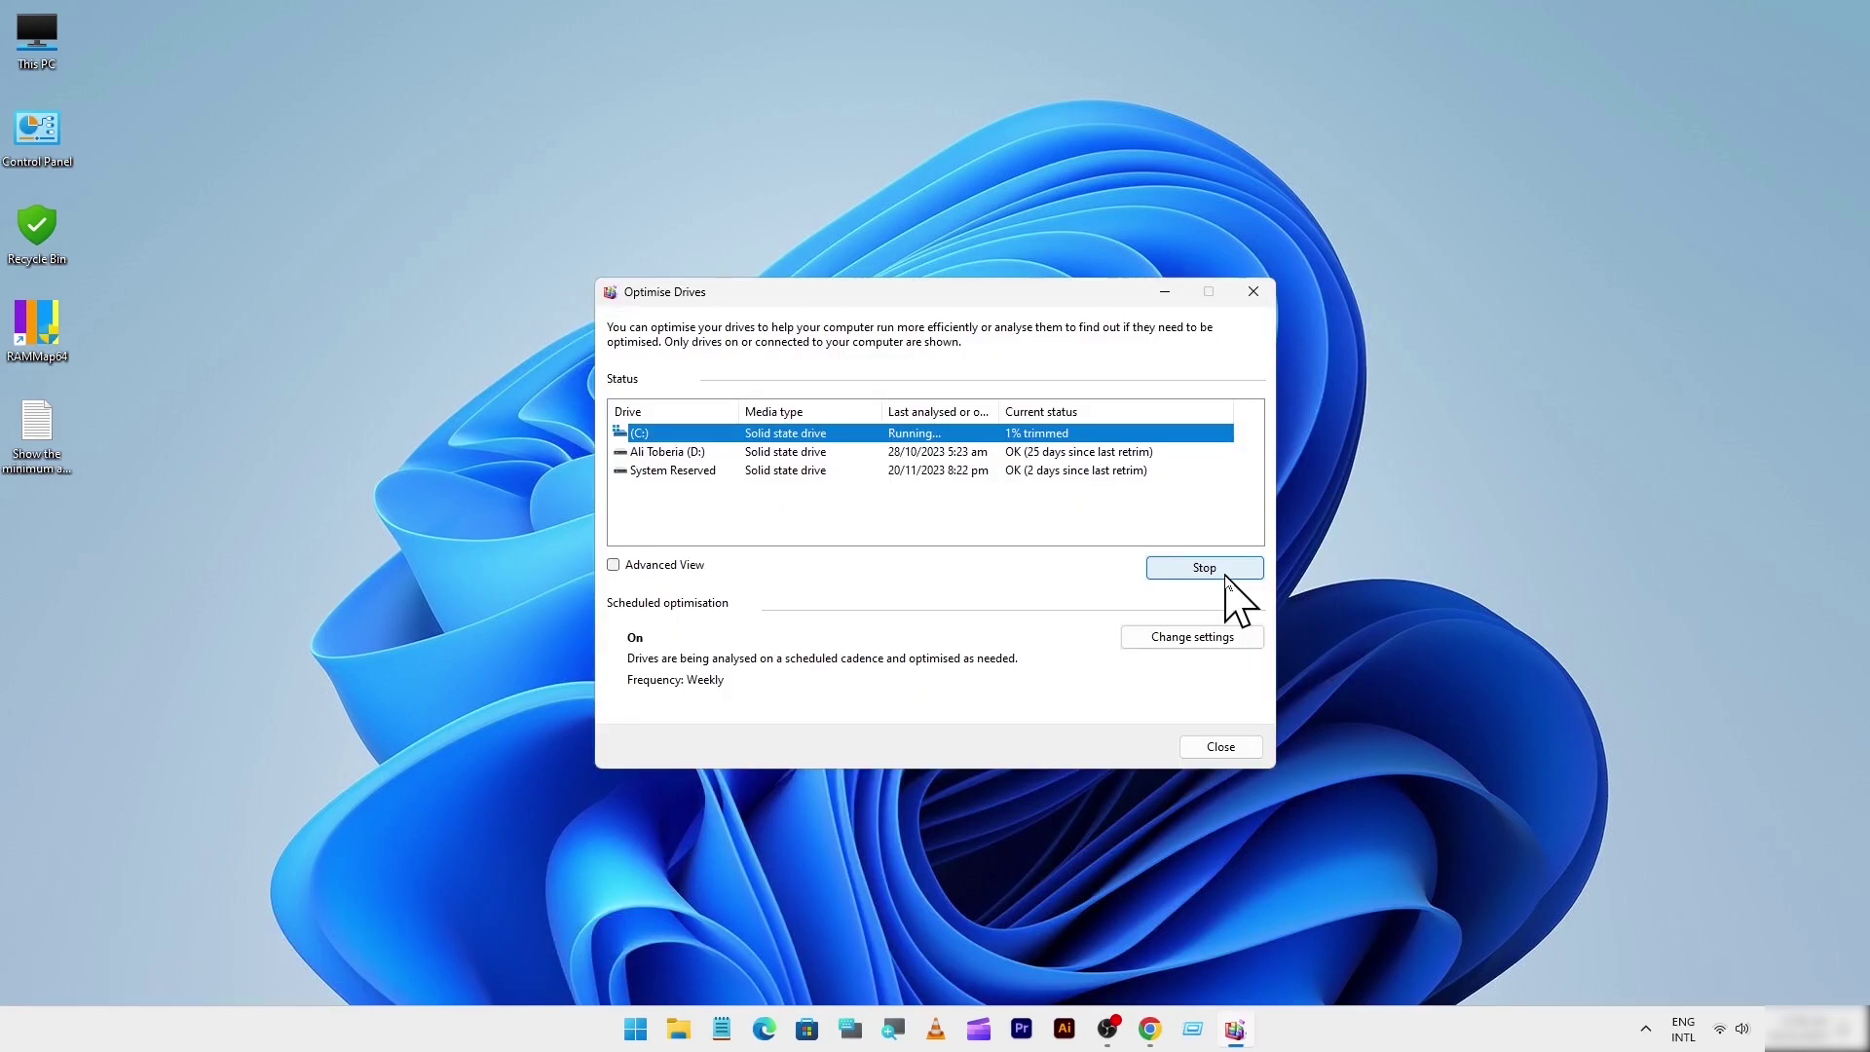
Step: Optimise drive D: and the System Reserved partition, and close the Optimise Drives window
{"action": "left_click", "coordinate": [1088, 454]}
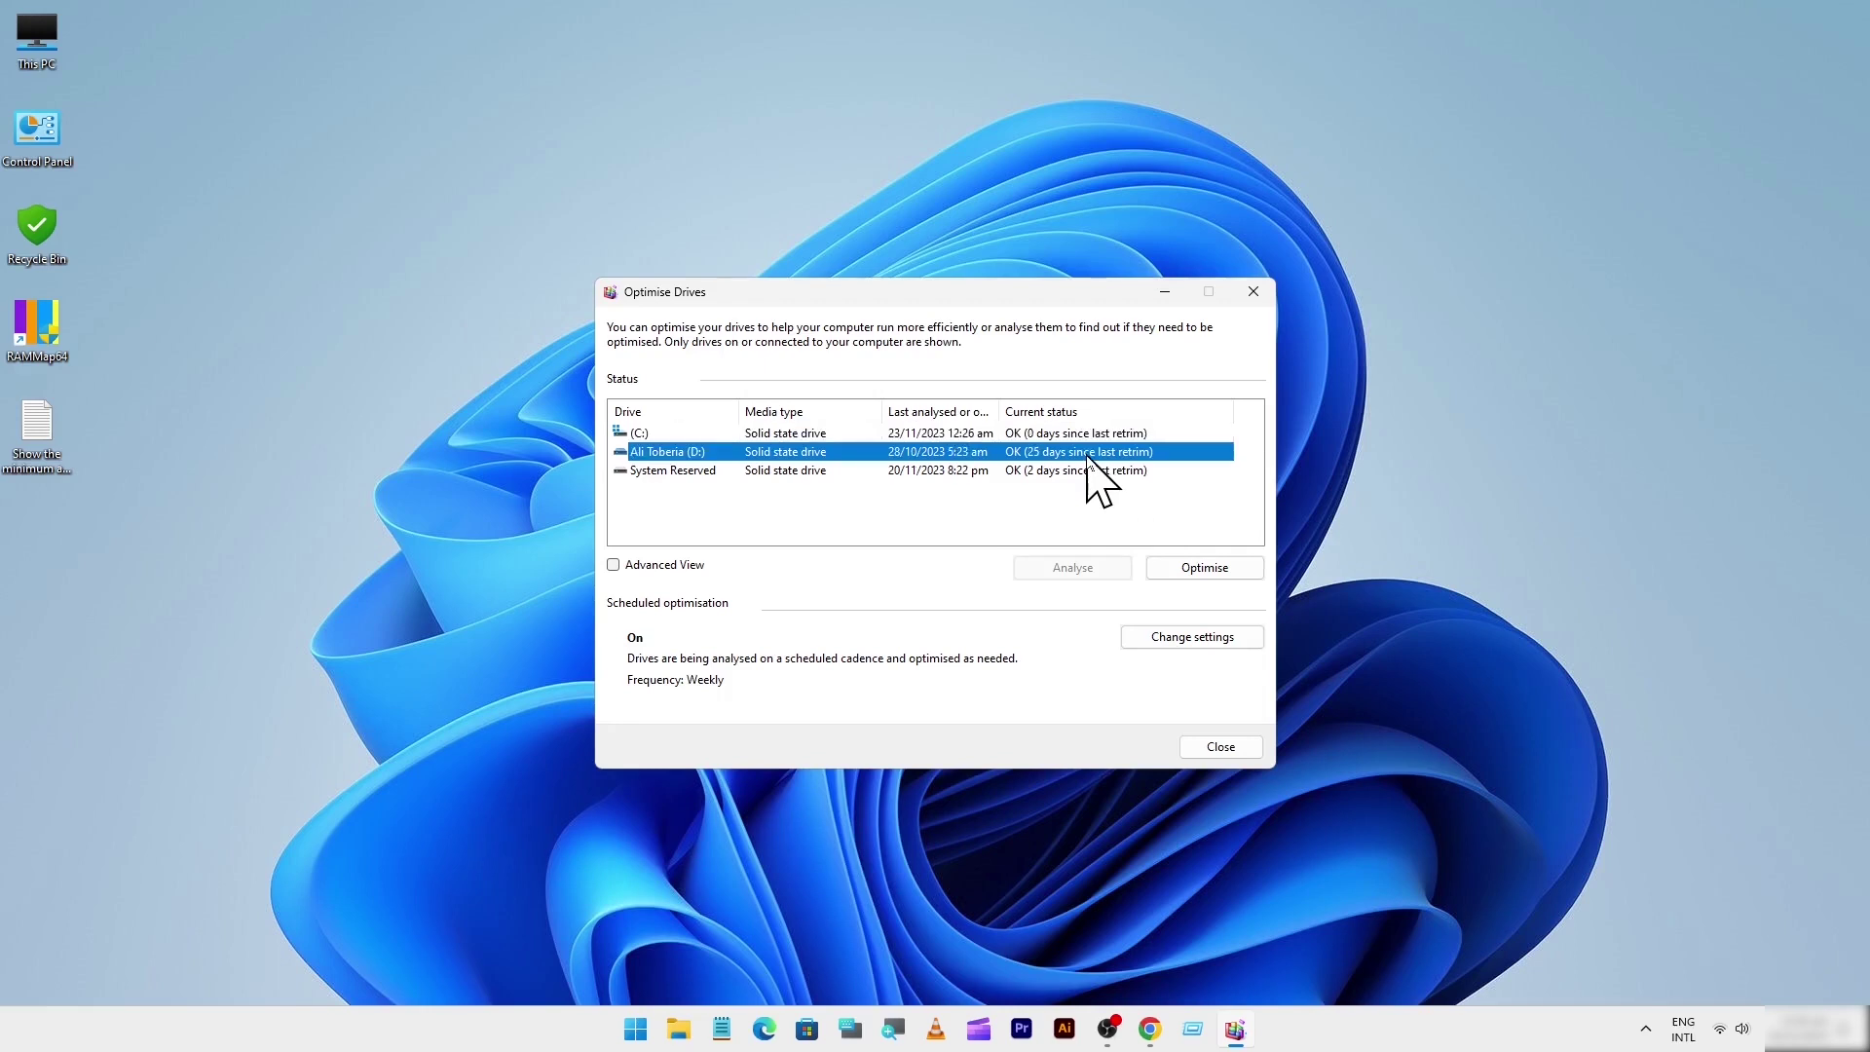
{"action": "left_click", "coordinate": [1198, 570]}
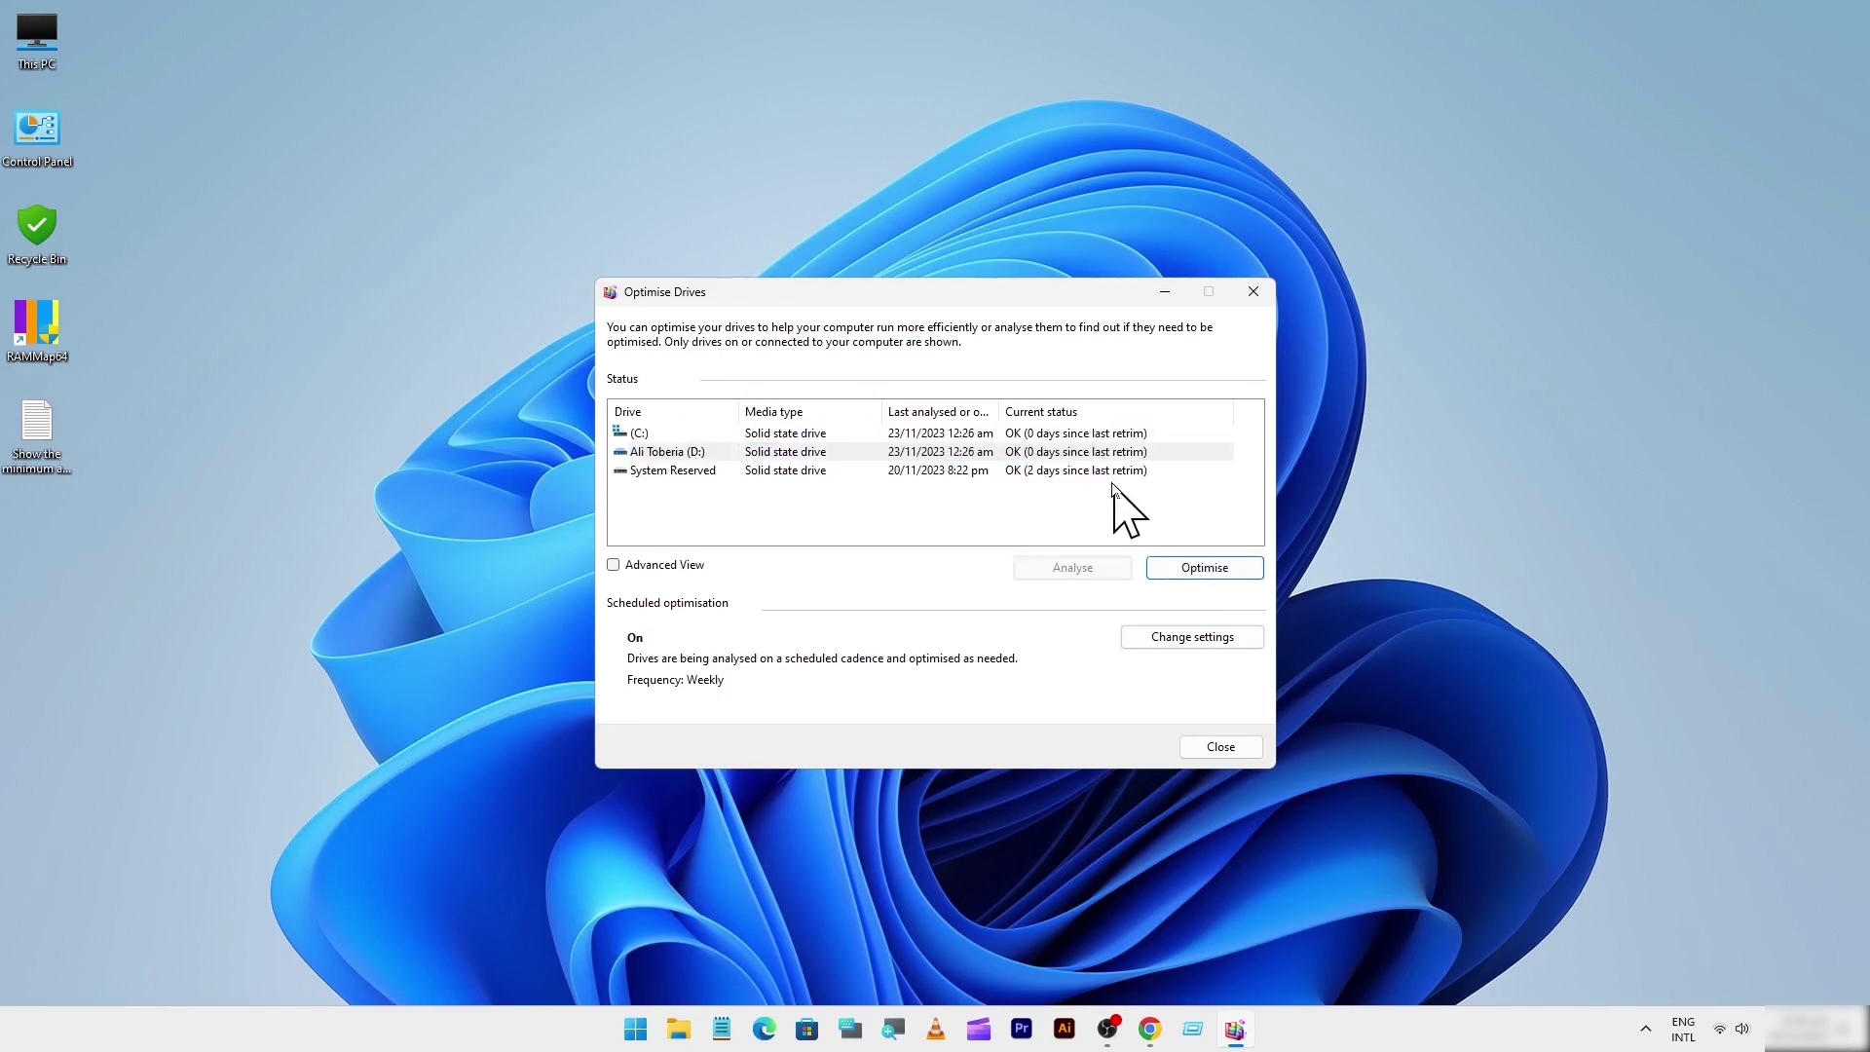
{"action": "left_click", "coordinate": [1073, 472]}
{"action": "left_click", "coordinate": [1188, 573]}
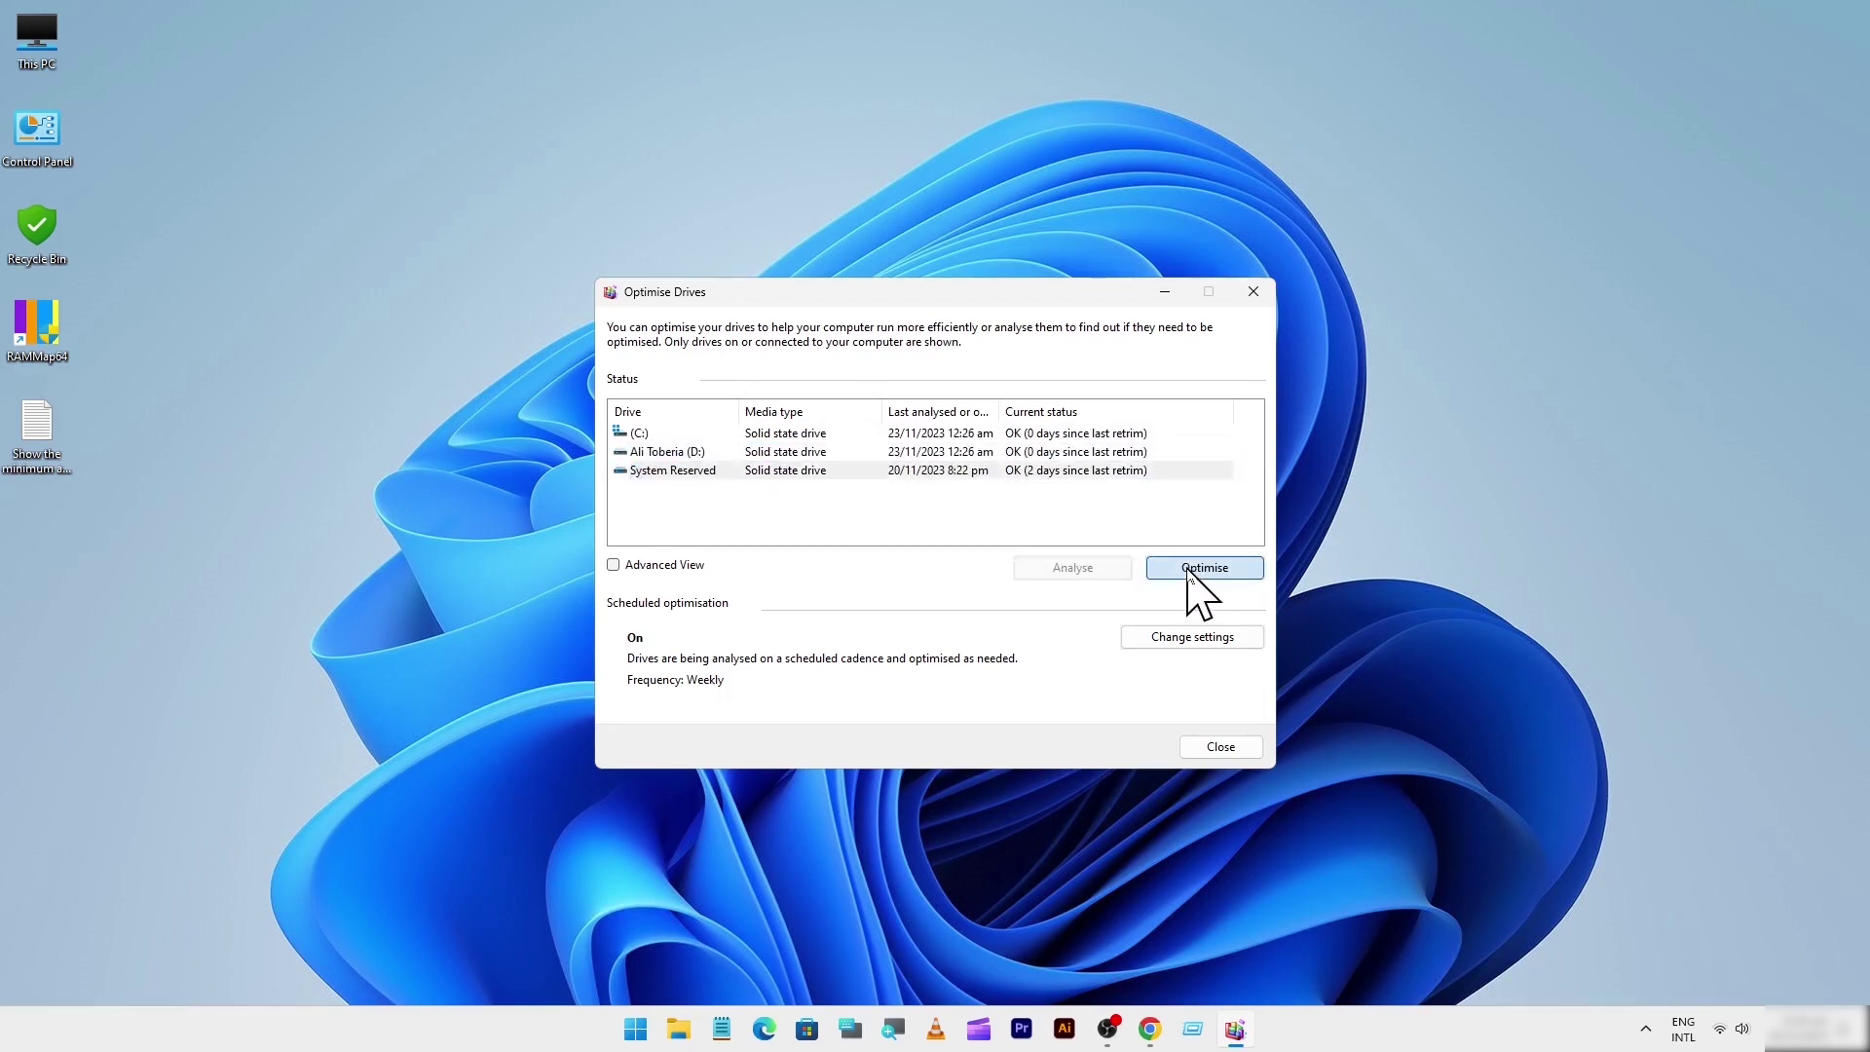
{"action": "left_click", "coordinate": [1222, 747]}
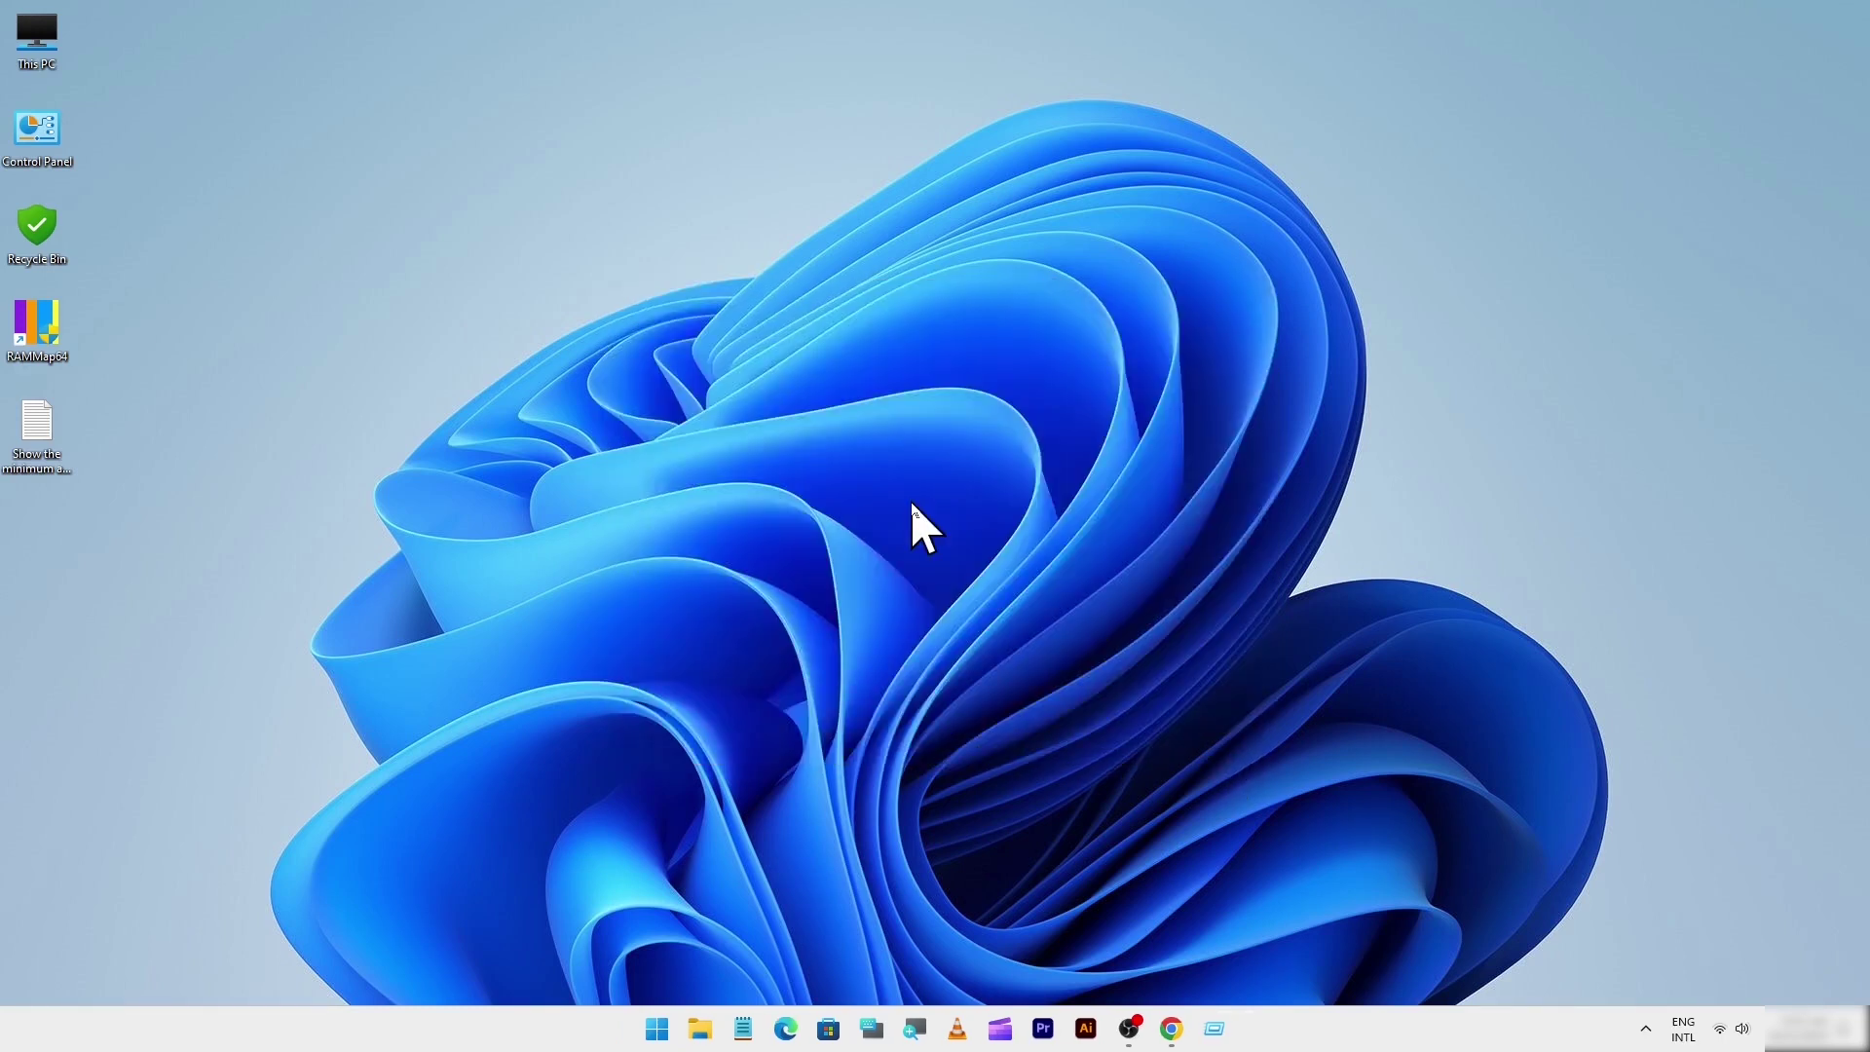
Step: Open the Storage settings and permanently remove the preselected temporary files, leaving Downloads out
{"action": "left_click", "coordinate": [672, 1044]}
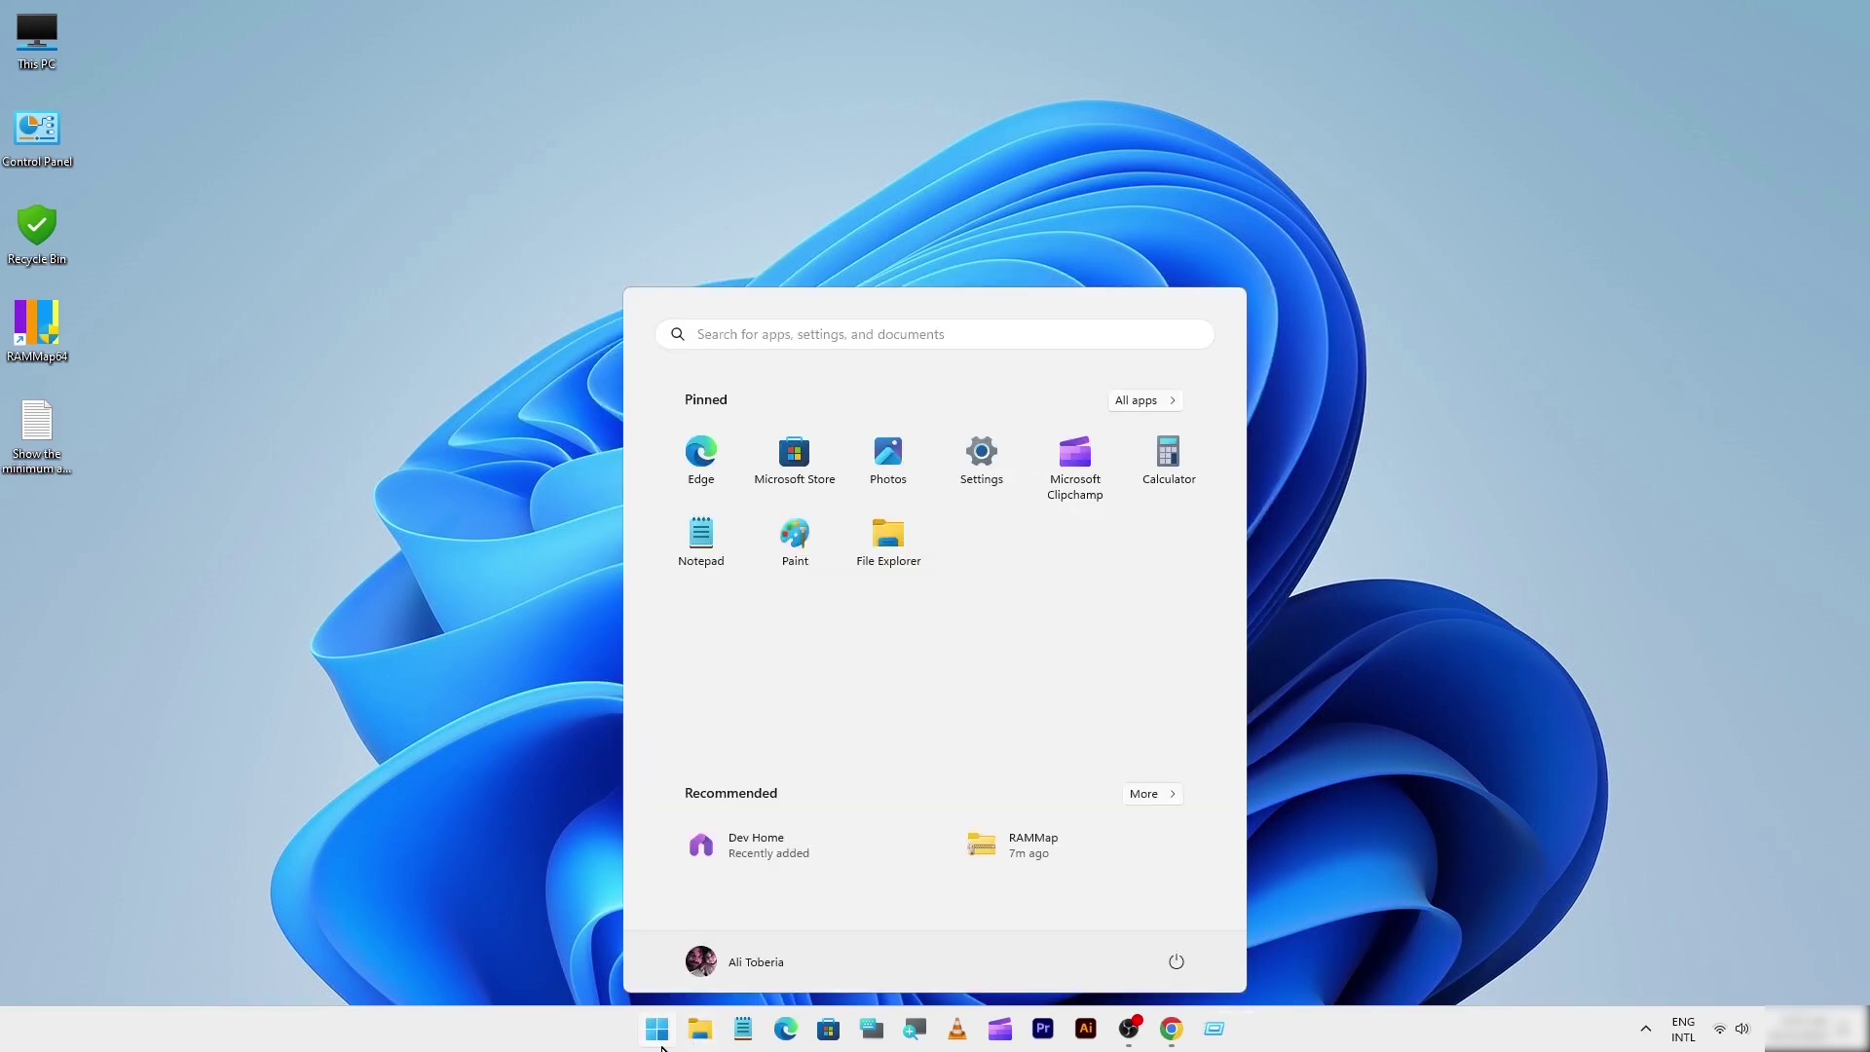
{"action": "type", "text": "sto"}
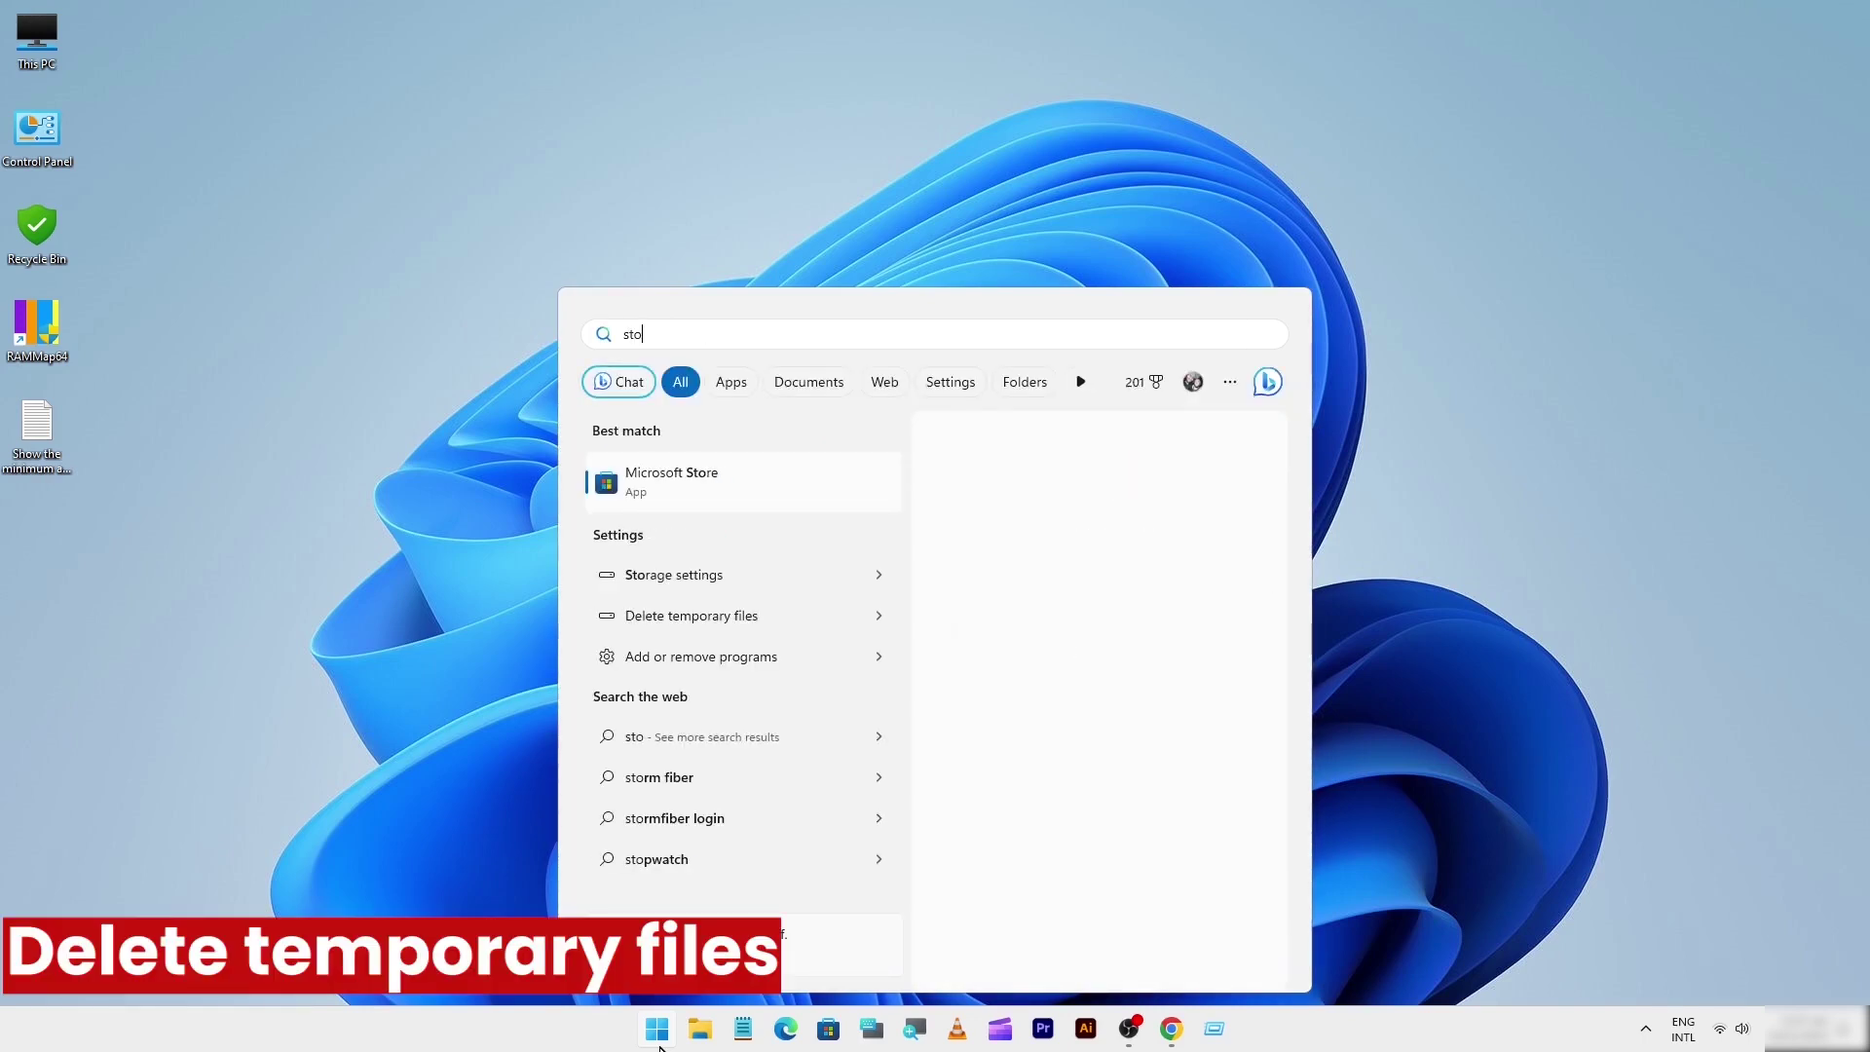
{"action": "left_click", "coordinate": [699, 574]}
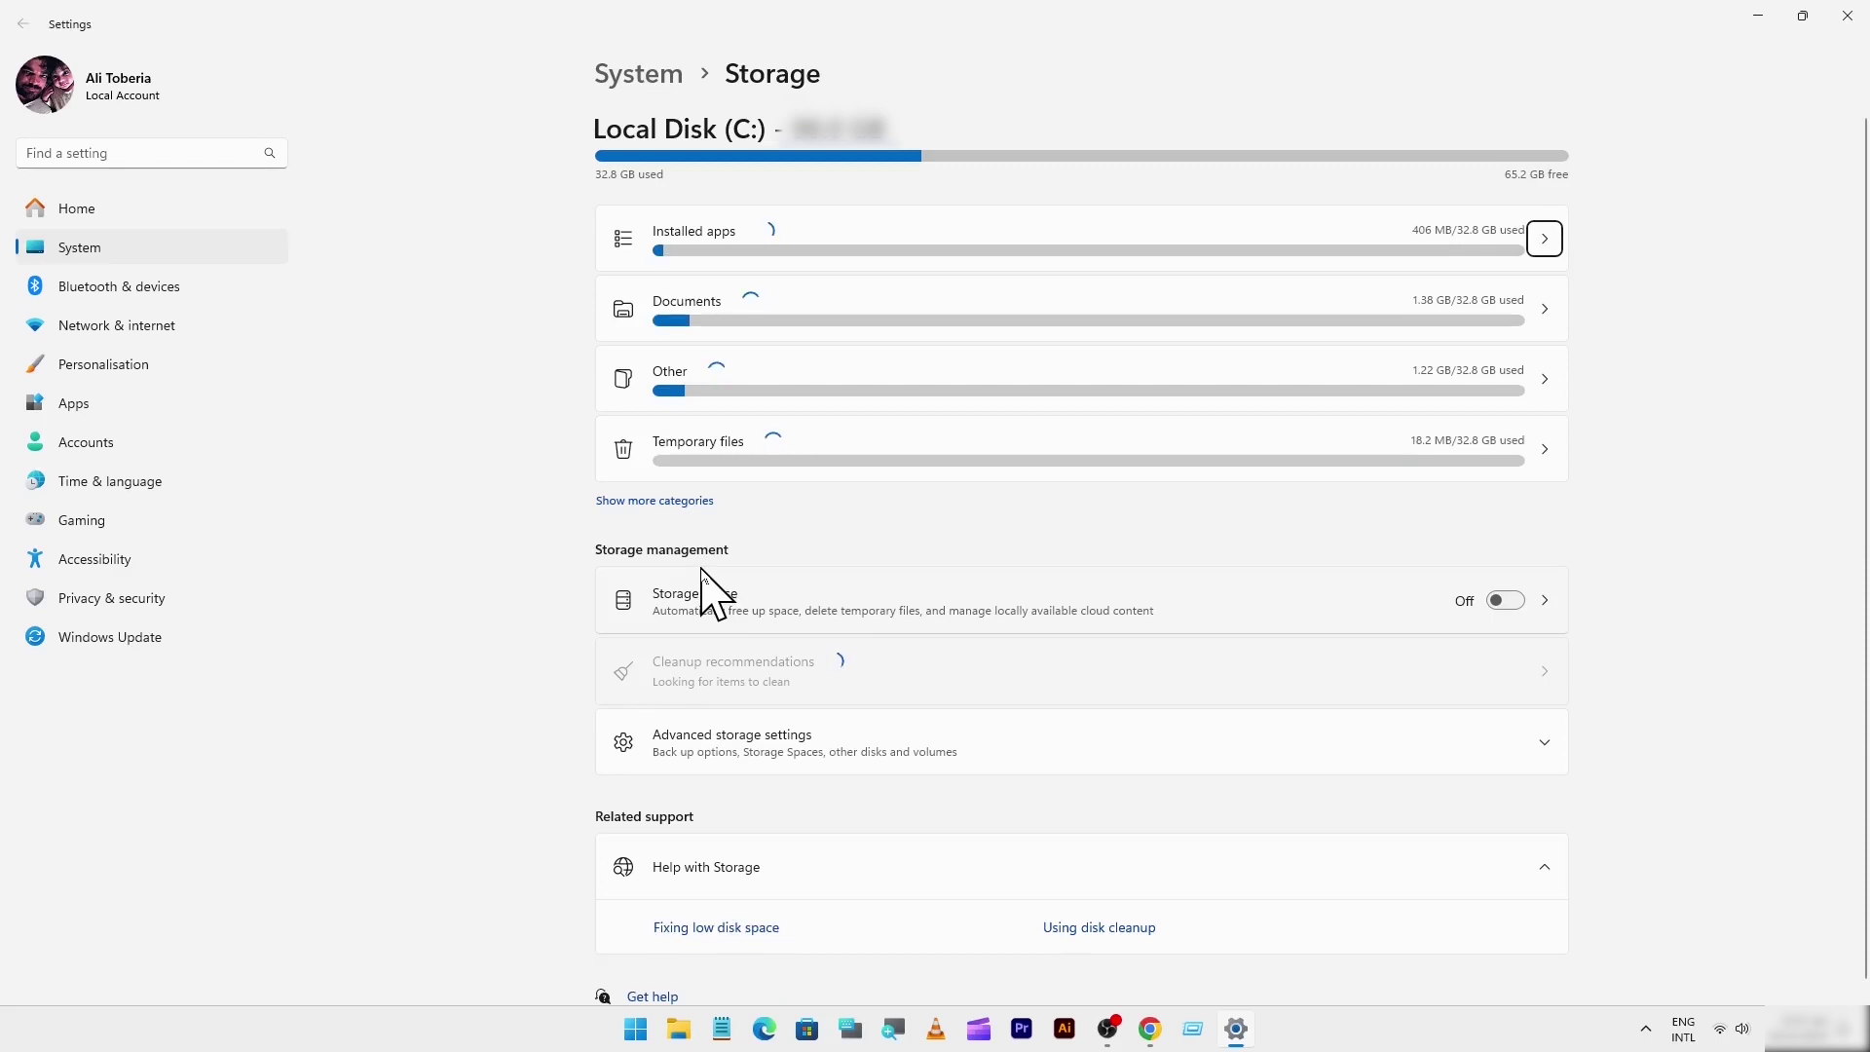
{"action": "left_click", "coordinate": [1060, 465]}
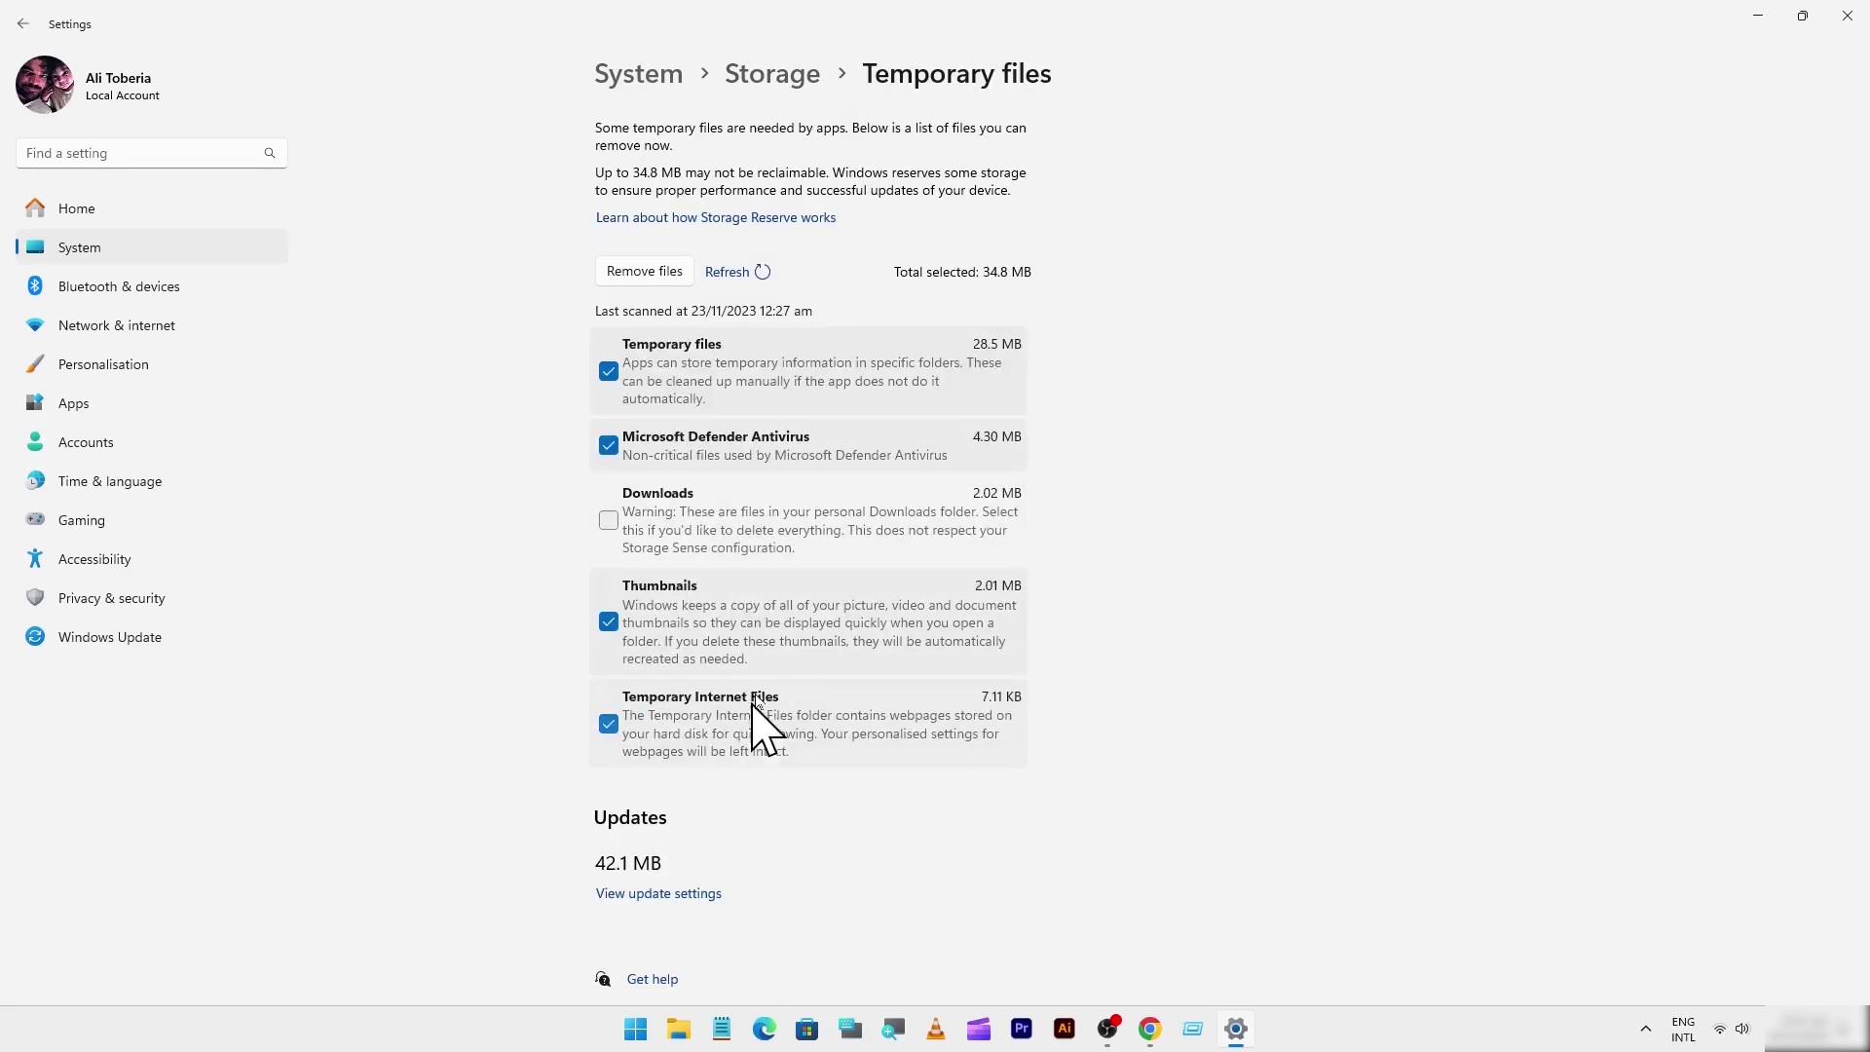
{"action": "left_click", "coordinate": [660, 271]}
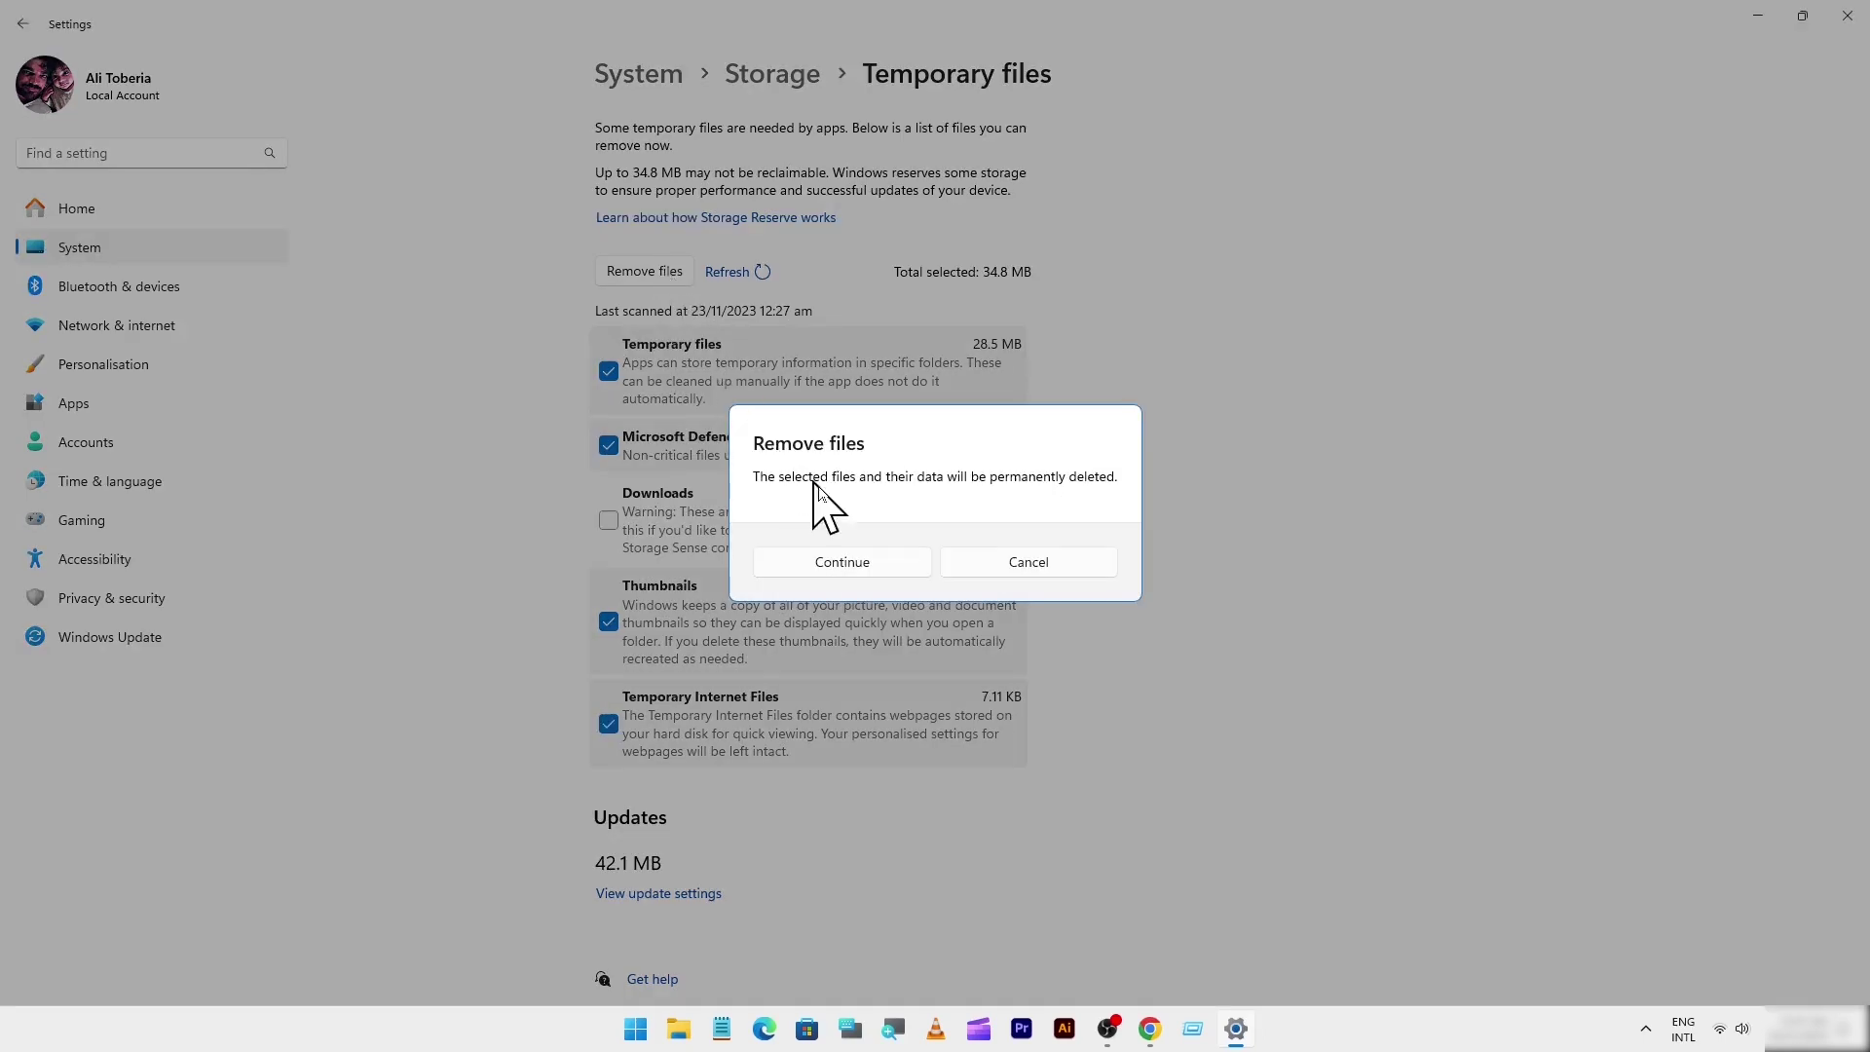
{"action": "left_click", "coordinate": [843, 562]}
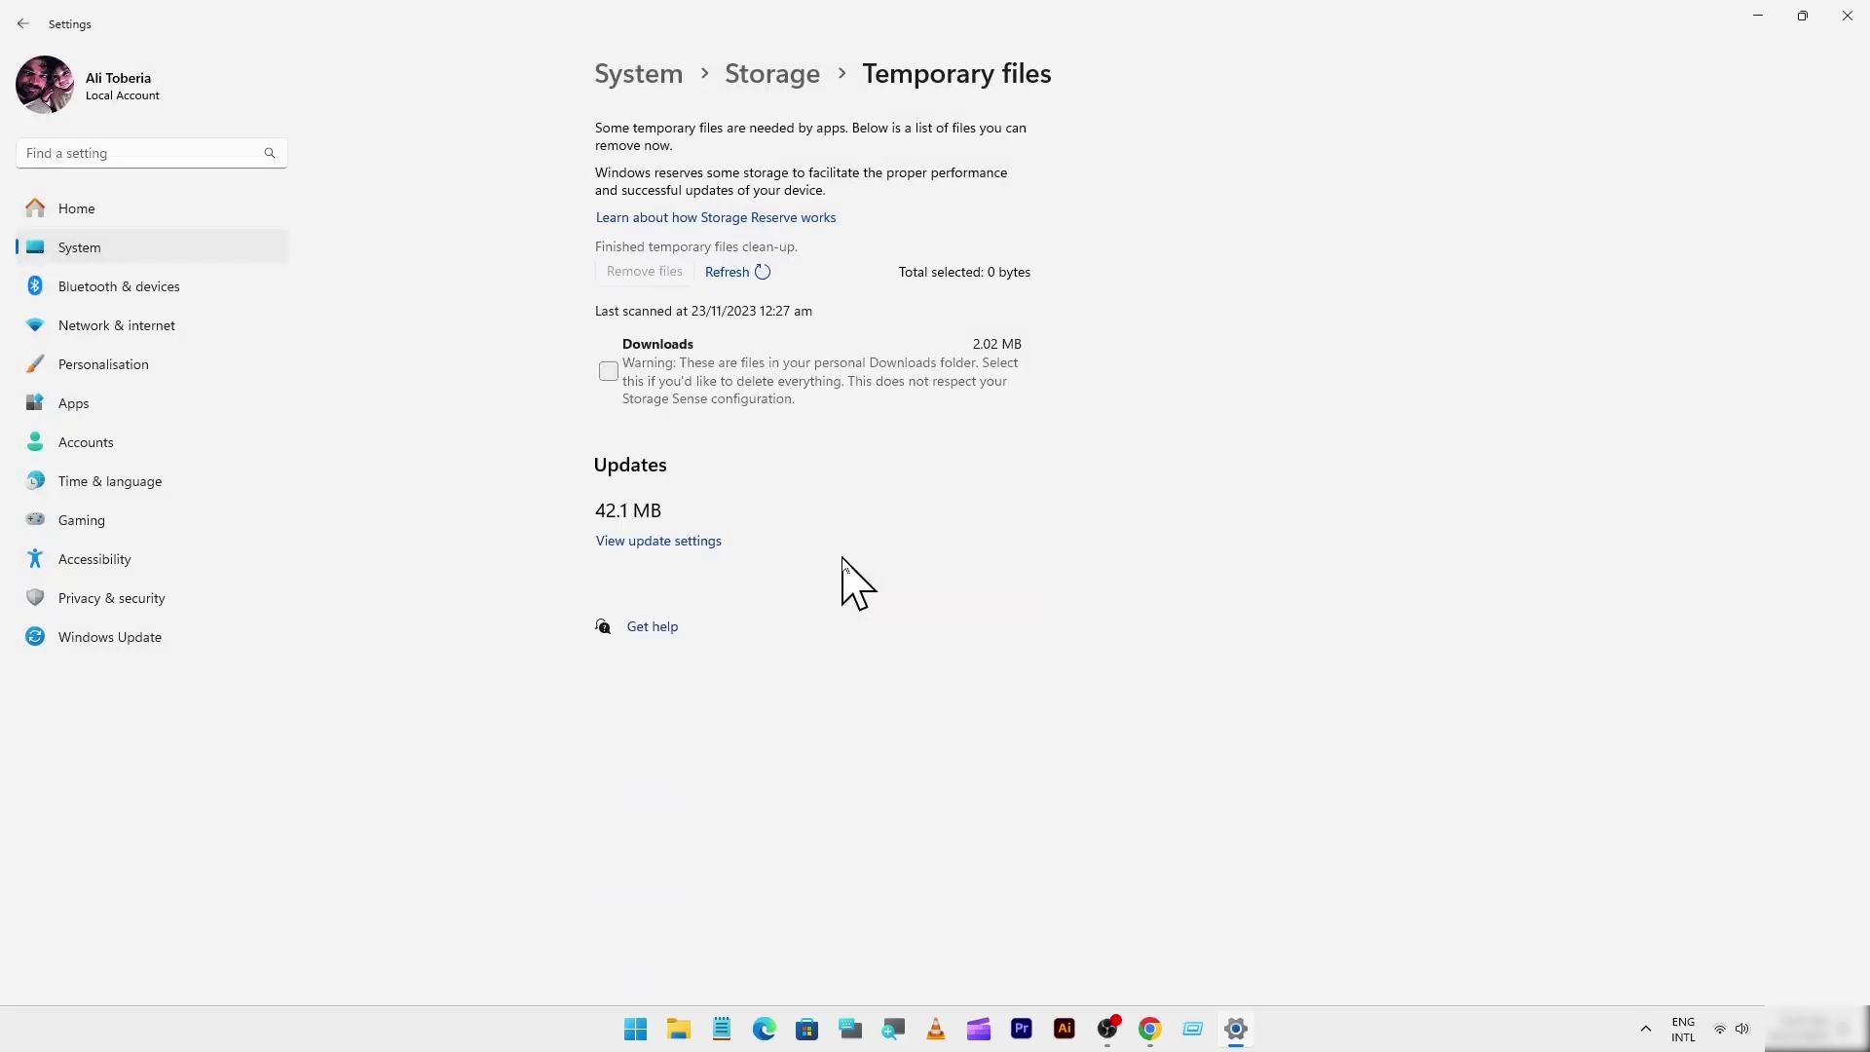
Step: Return to the Storage page, turn on Storage Sense and close Settings
{"action": "left_click", "coordinate": [23, 23]}
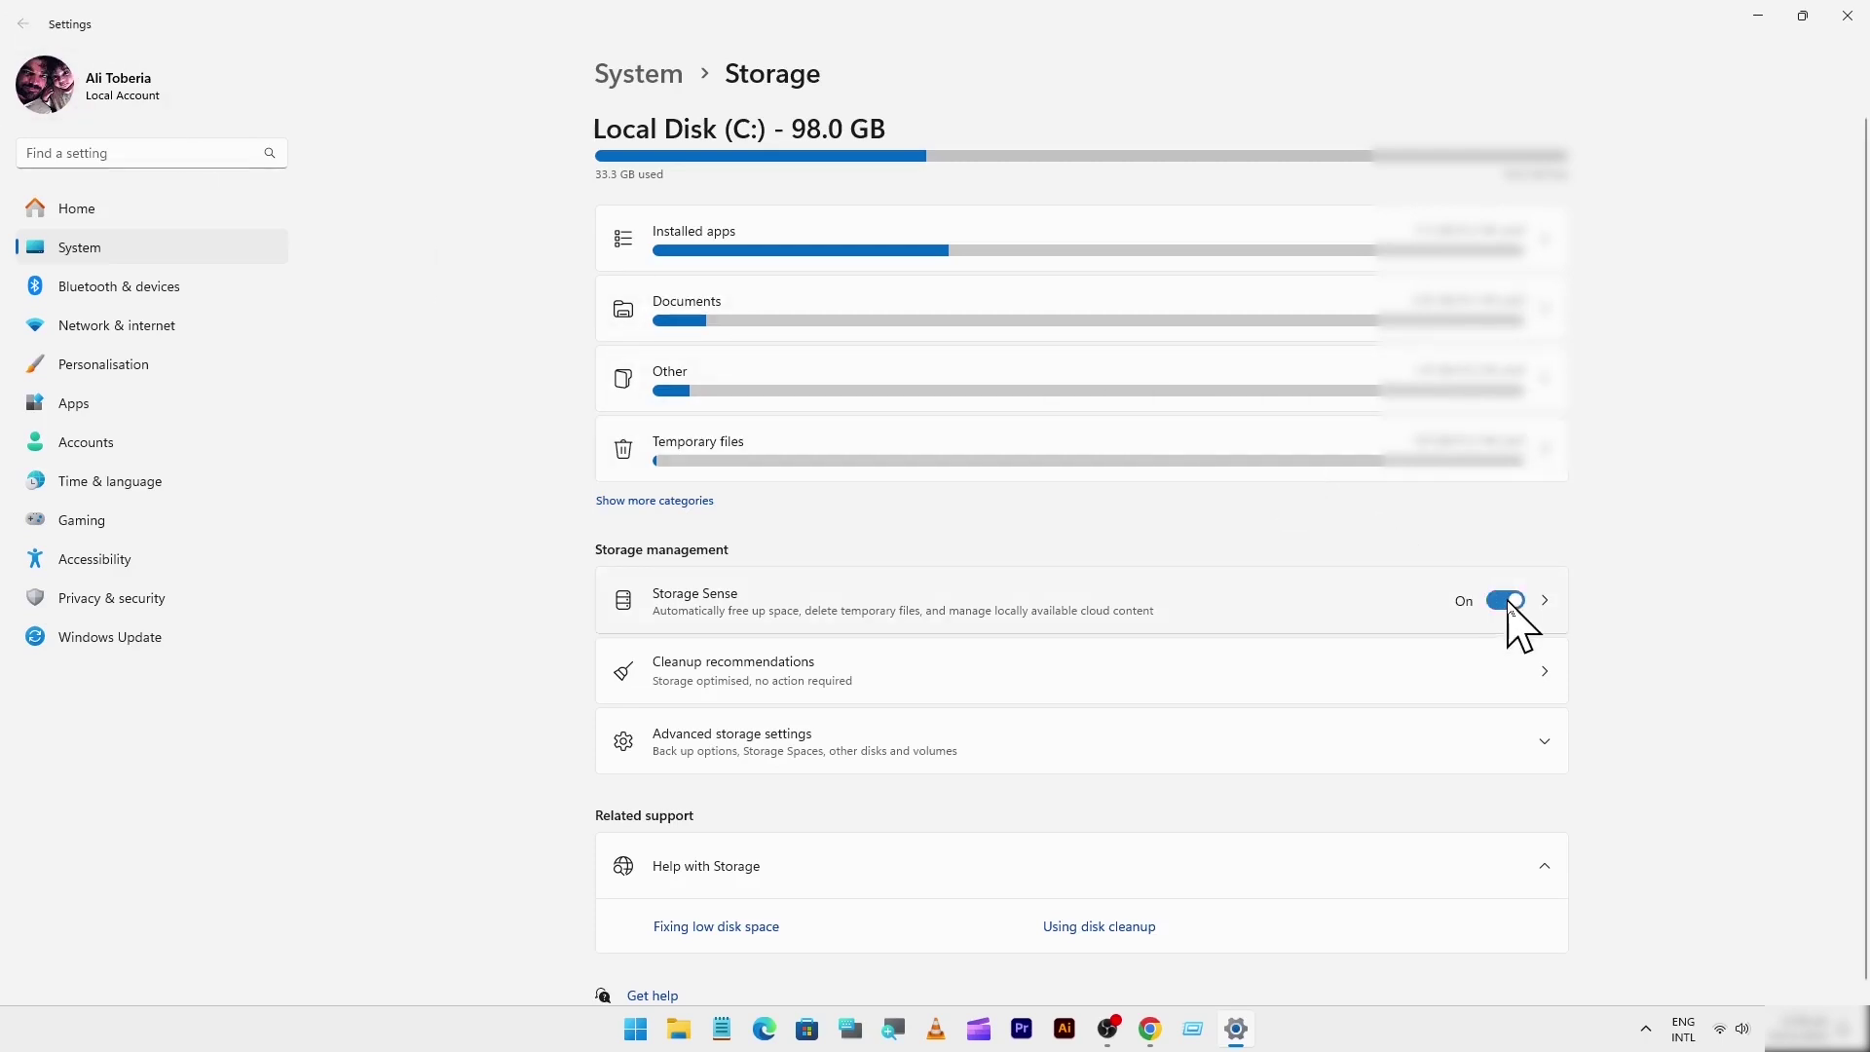
{"action": "left_click", "coordinate": [1847, 16]}
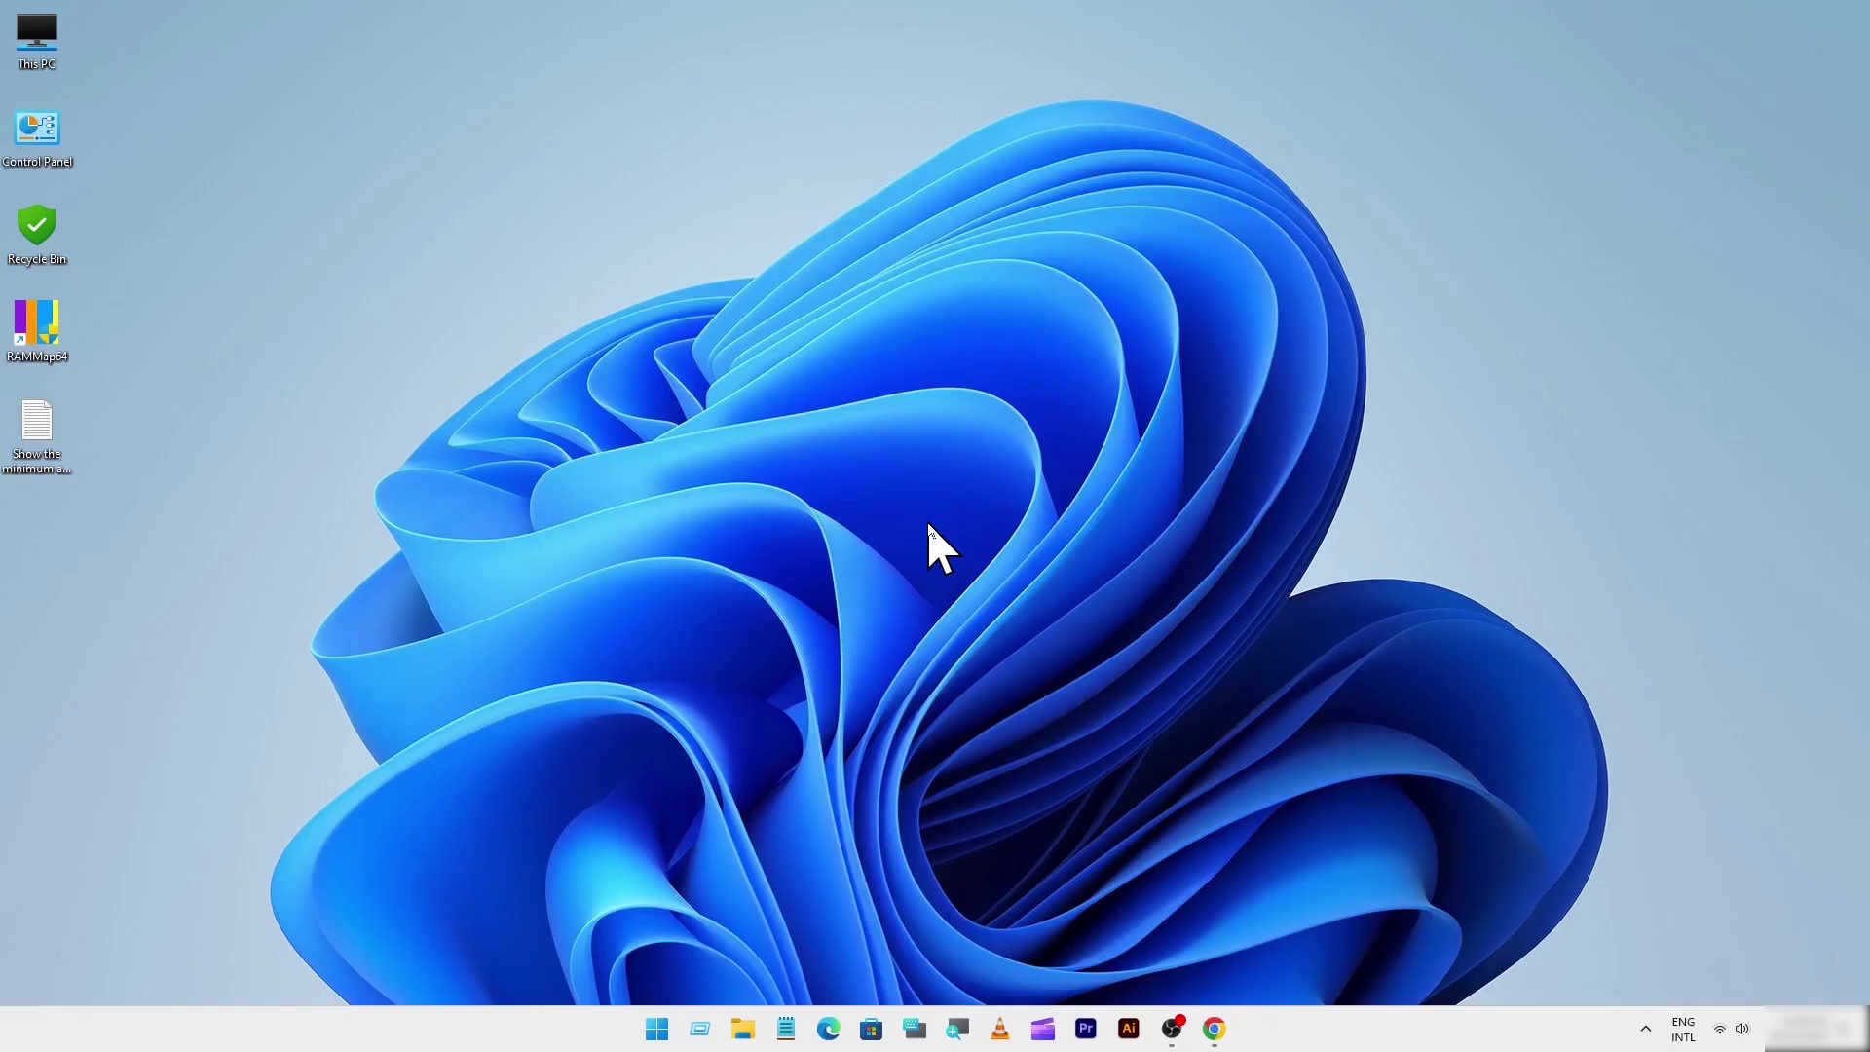
Step: Open the Windows Temp folder by running temp, delete all its contents and close the folder
{"action": "left_click", "coordinate": [698, 1032]}
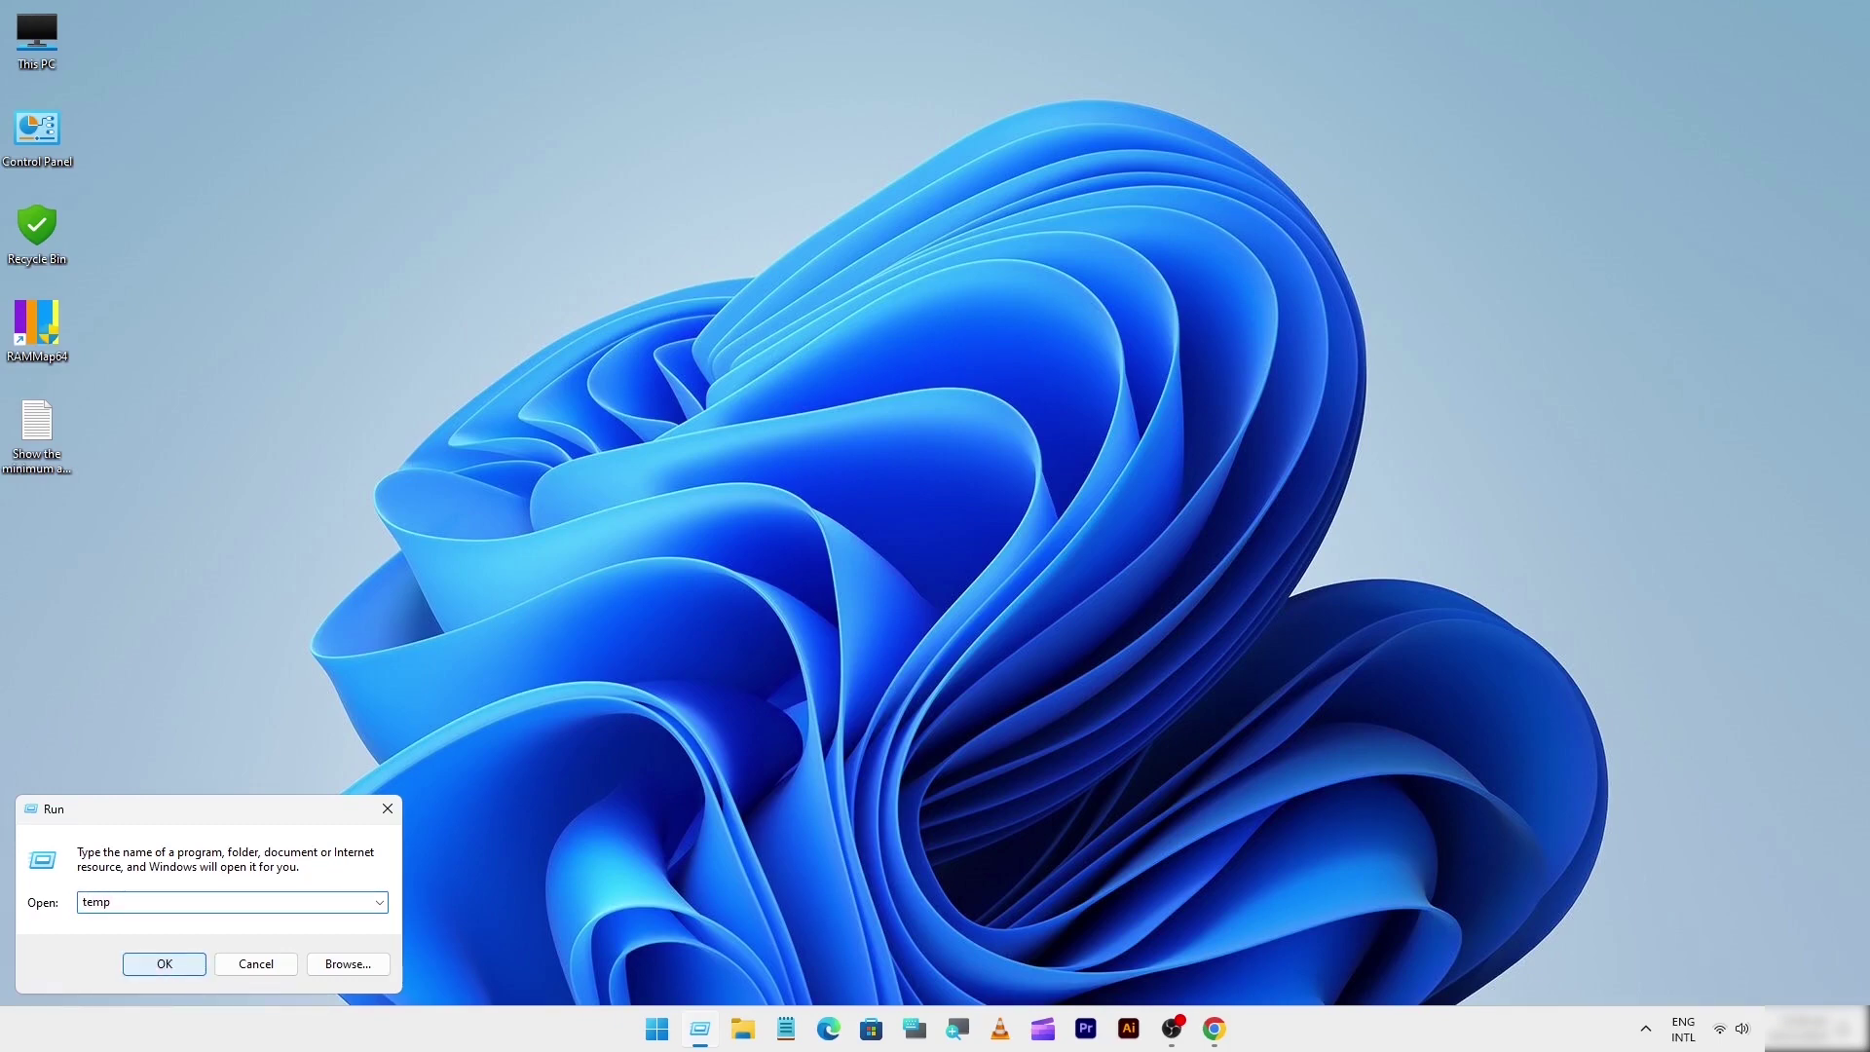
{"action": "left_click", "coordinate": [166, 966]}
{"action": "left_click_drag", "start_coordinate": [253, 487], "coordinate": [370, 180]}
{"action": "right_click", "coordinate": [371, 179]}
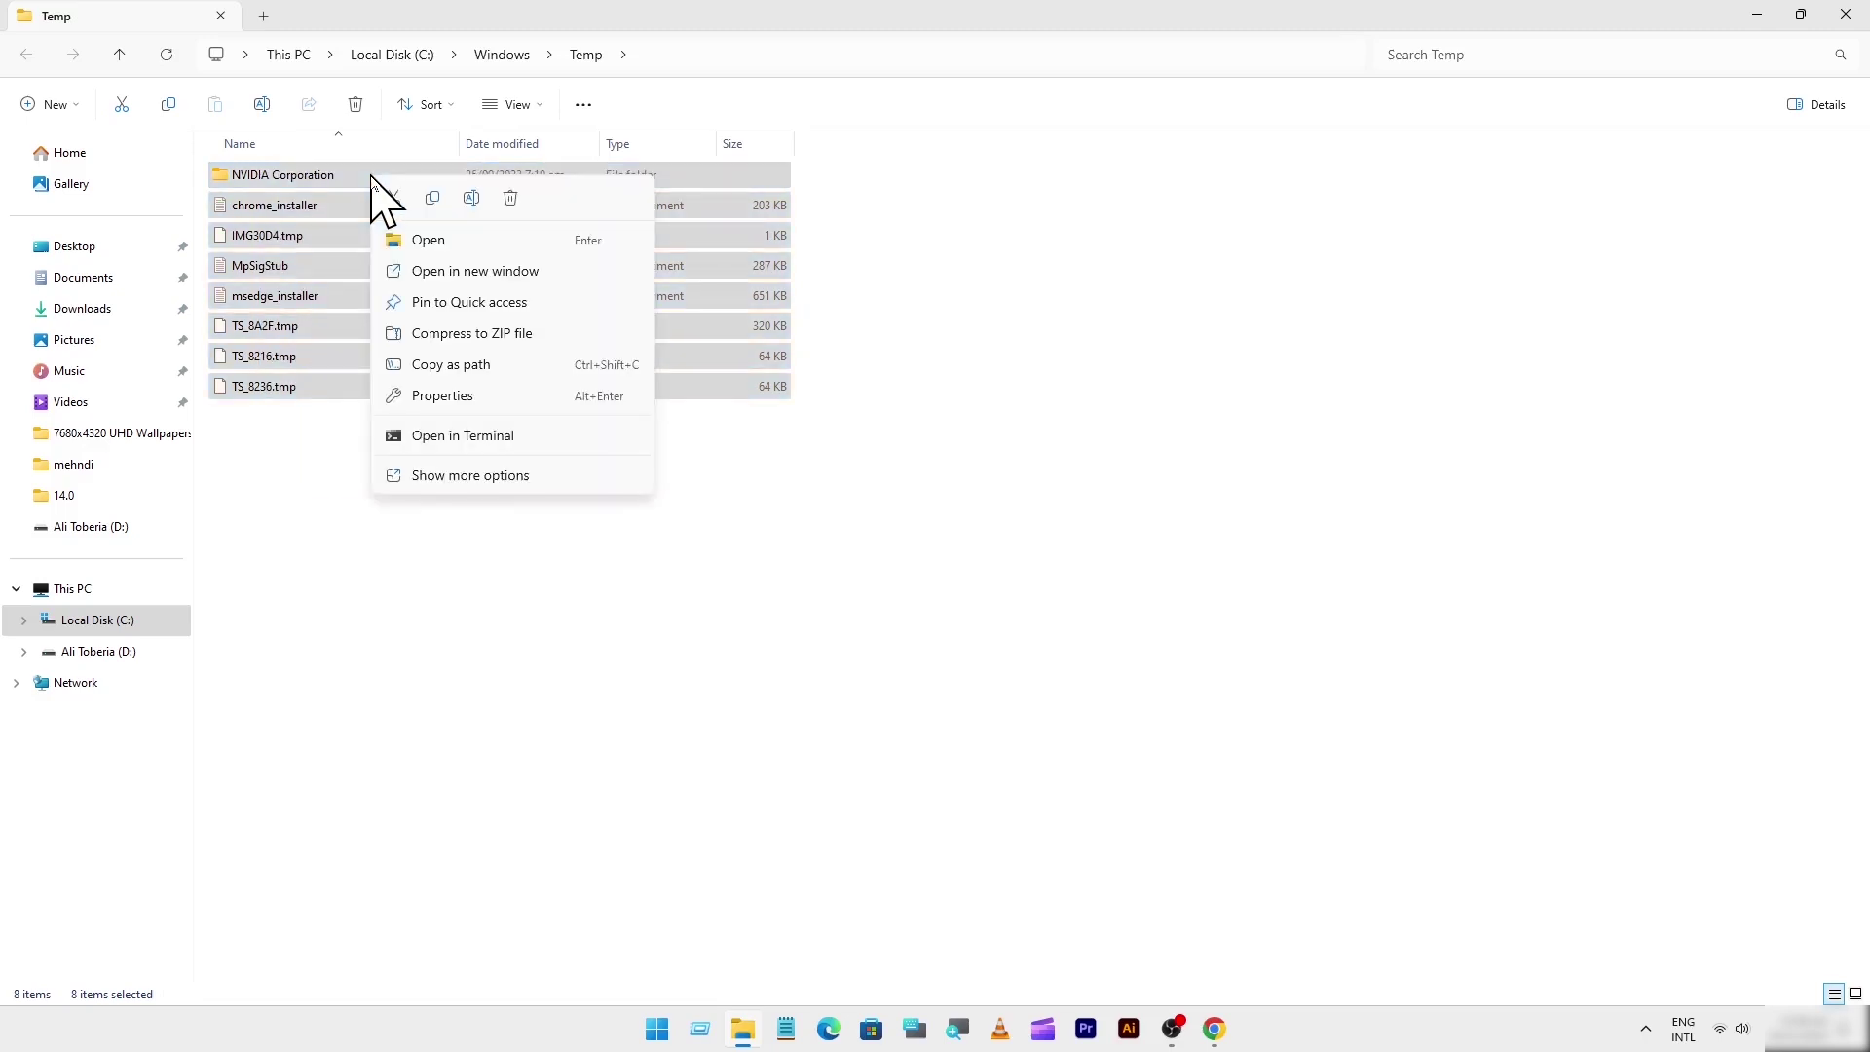
{"action": "left_click", "coordinate": [511, 198]}
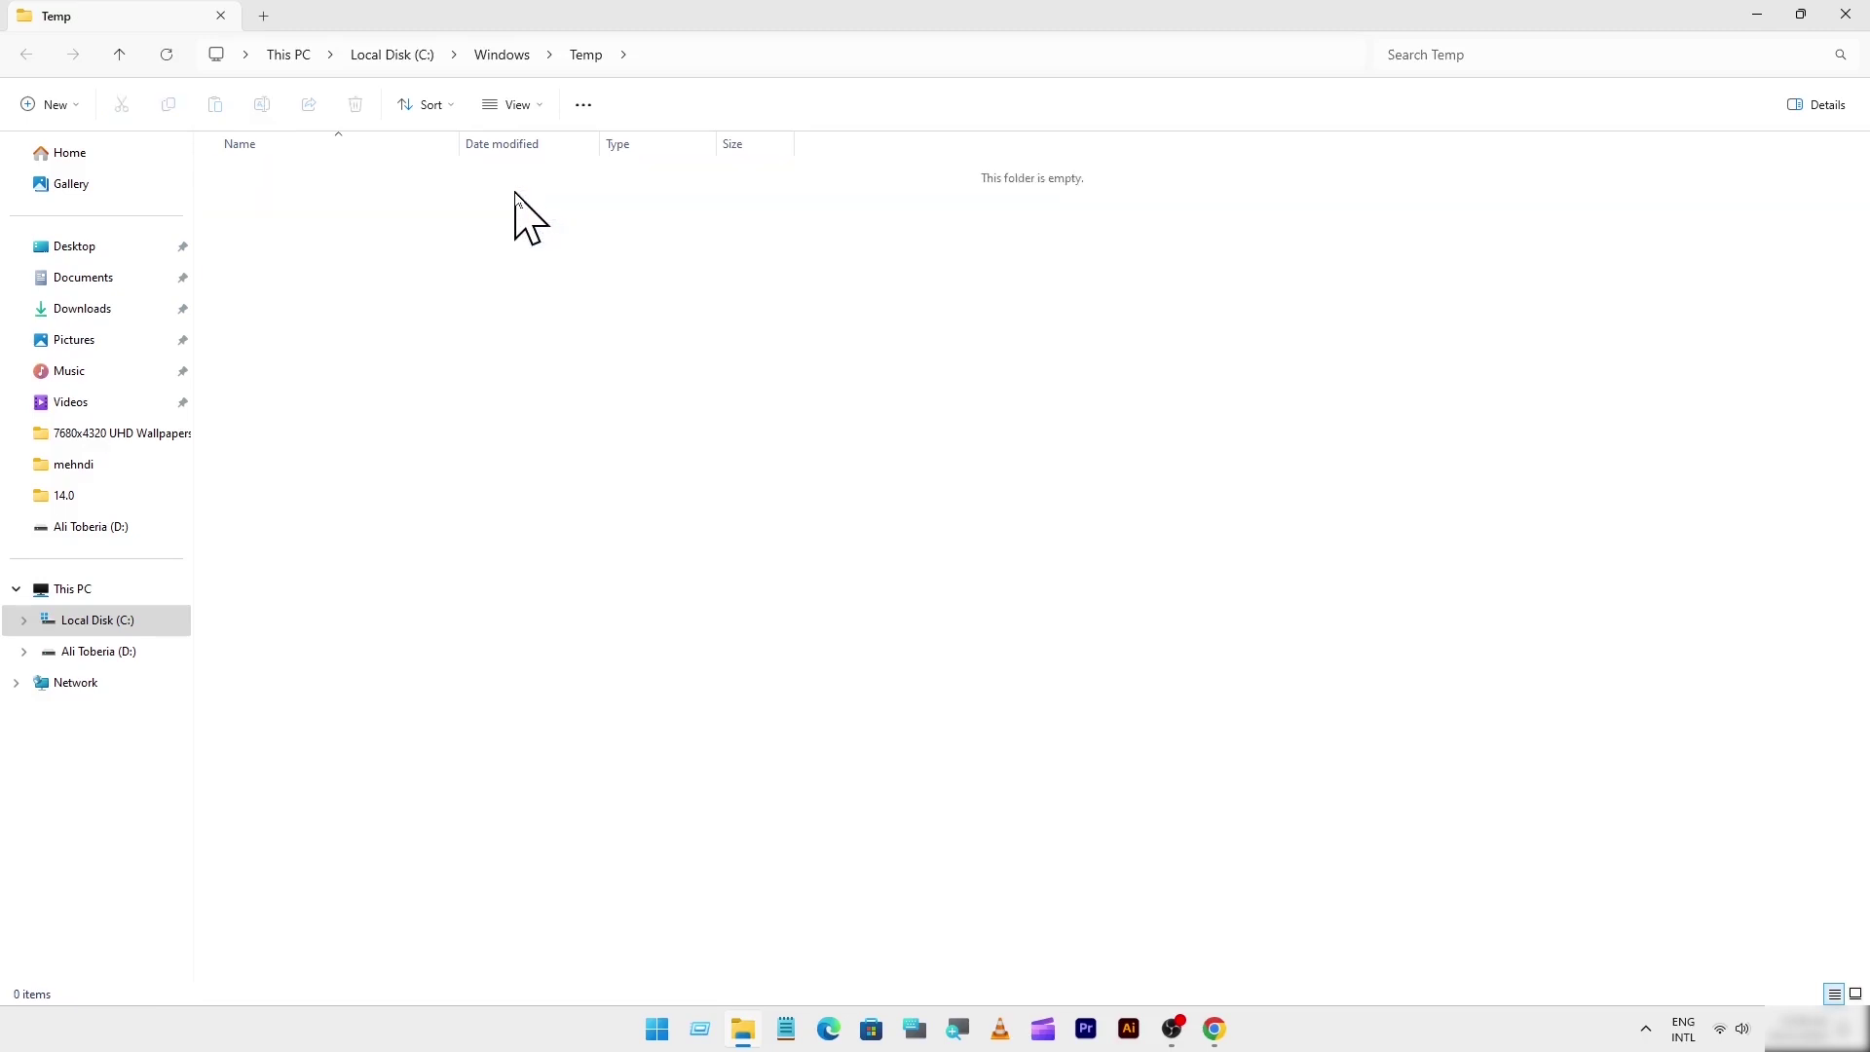
{"action": "left_click", "coordinate": [1845, 13]}
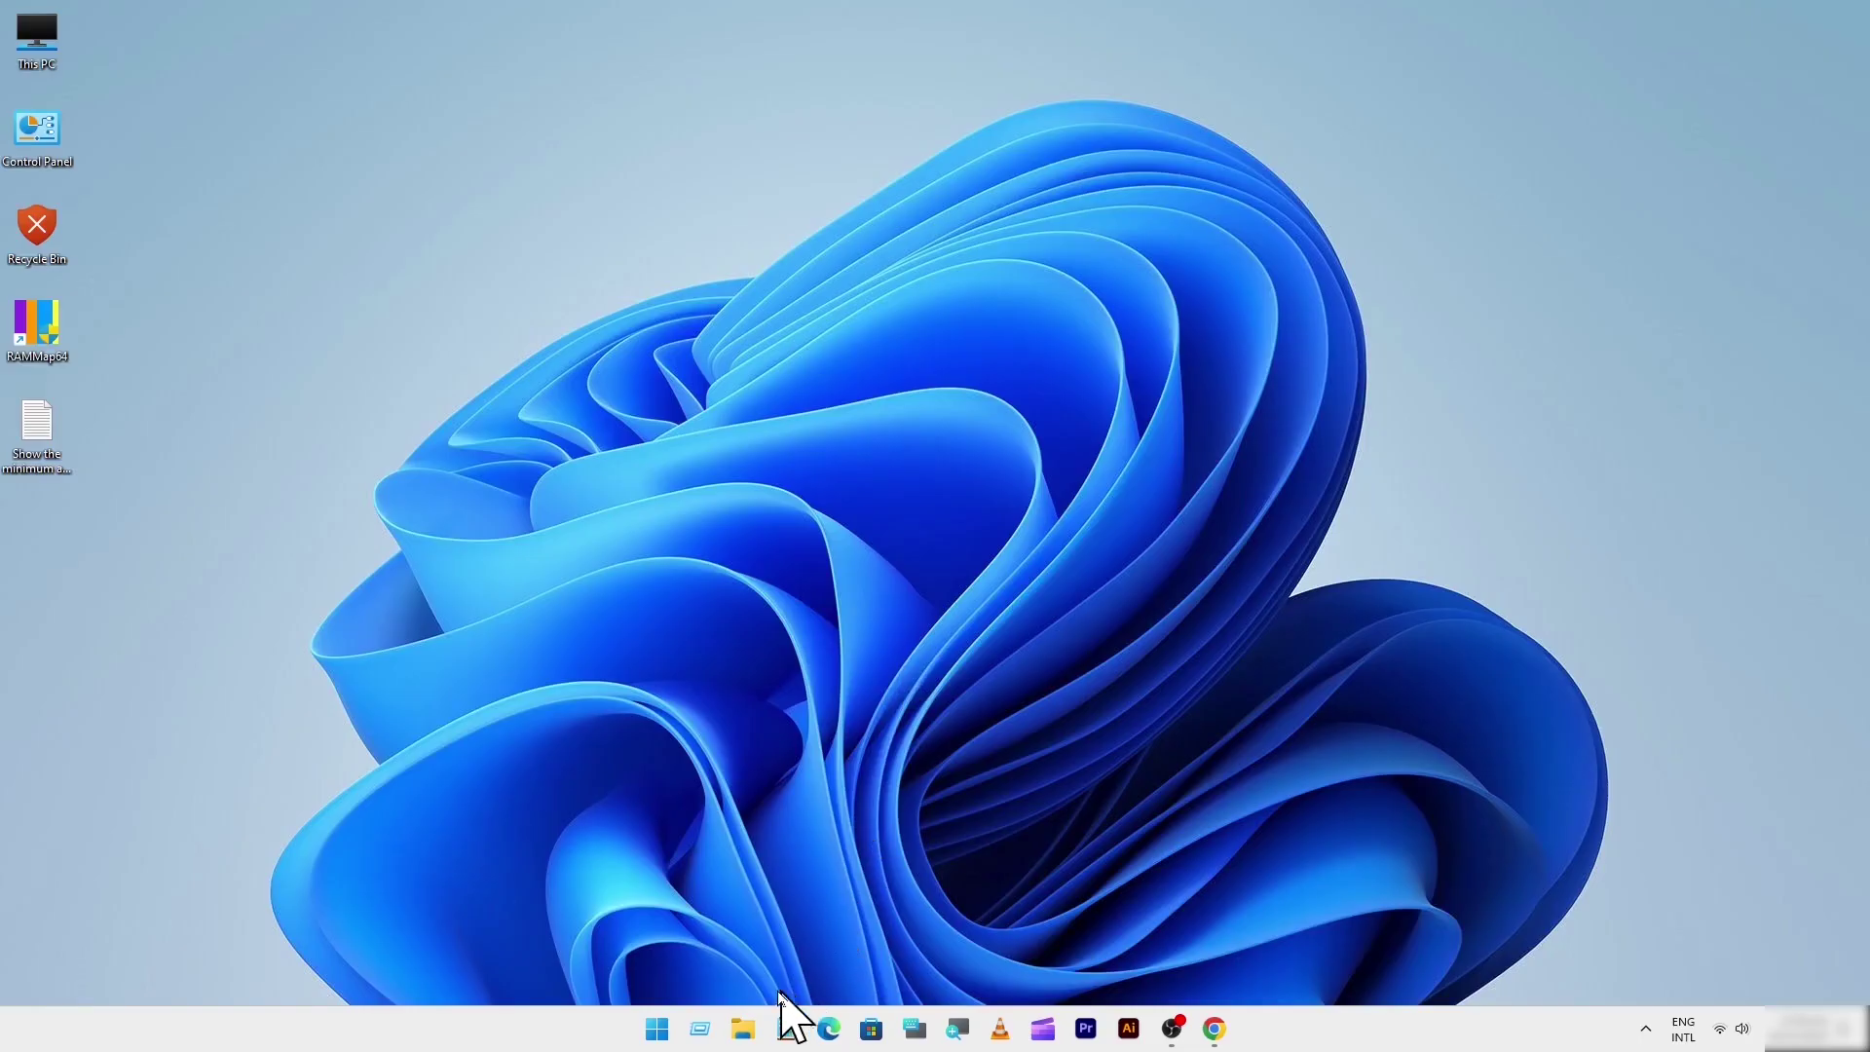
Step: Open the user's AppData\Local\Temp folder through Run and delete all its contents, skipping every item in use
{"action": "left_click", "coordinate": [699, 1028]}
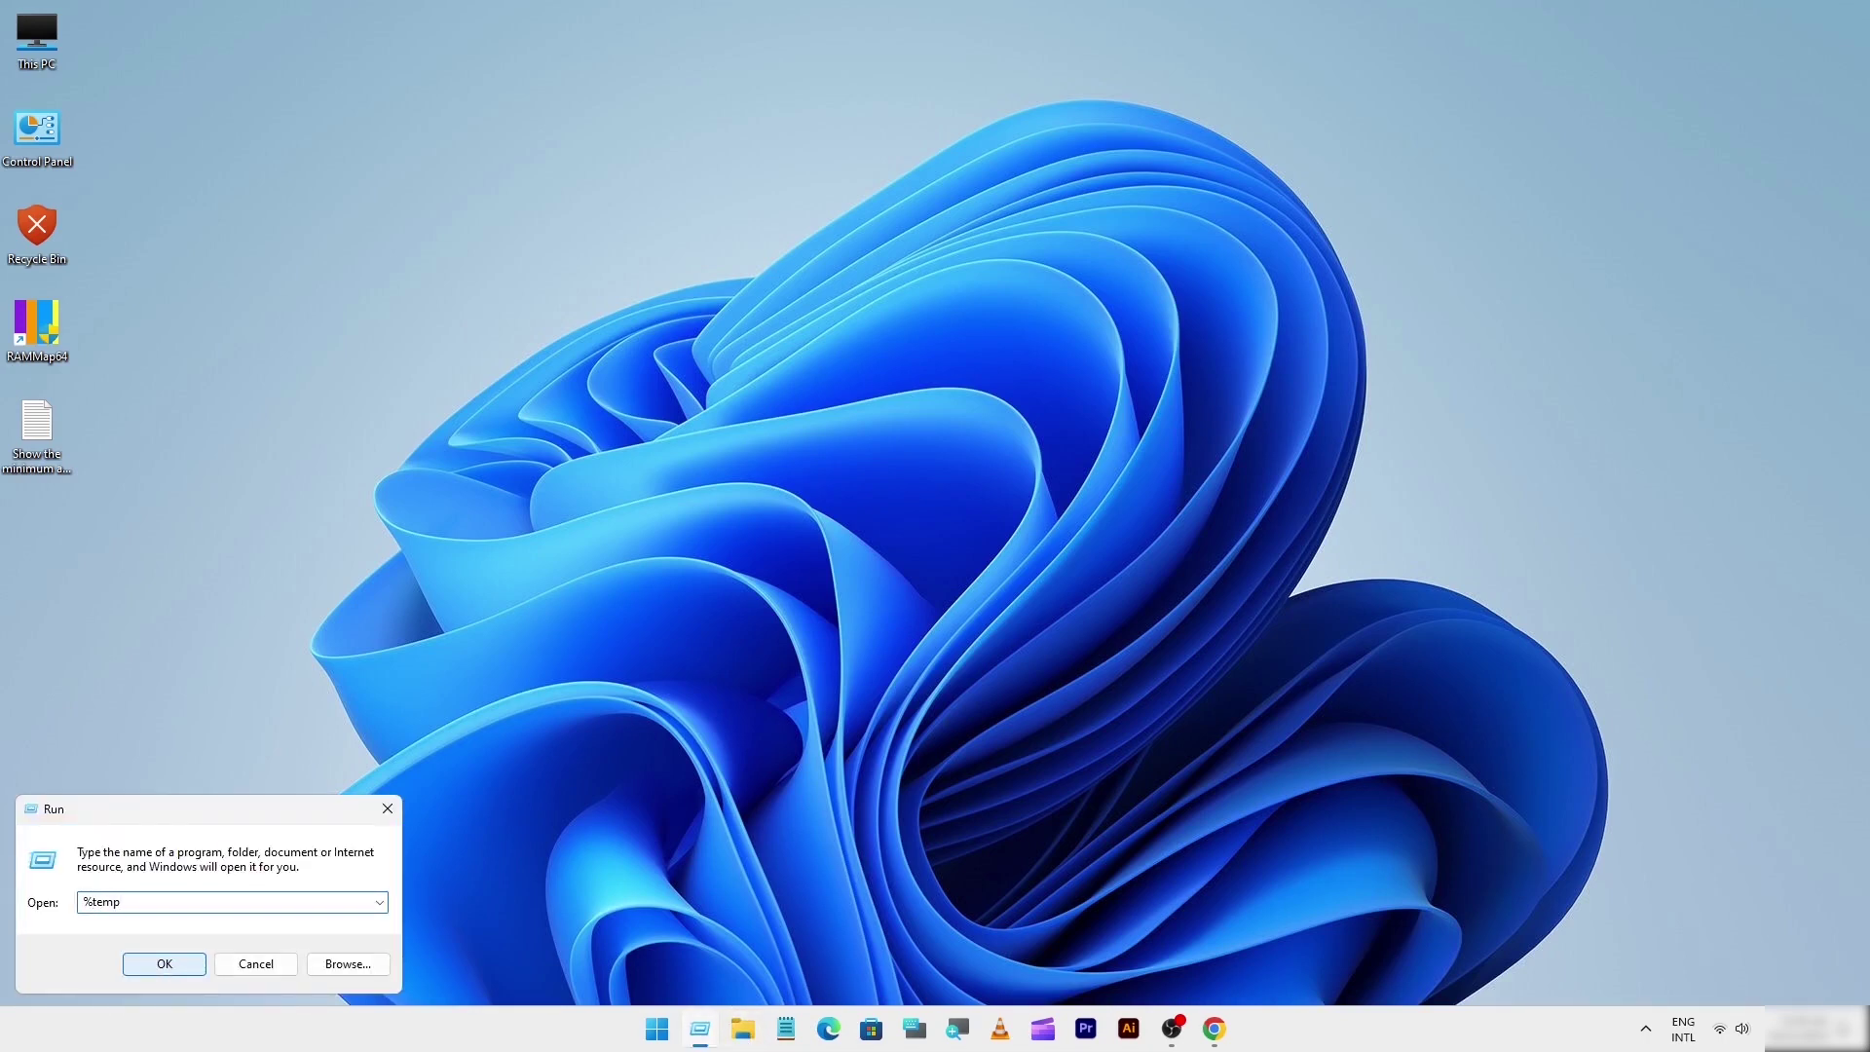
{"action": "left_click", "coordinate": [165, 964]}
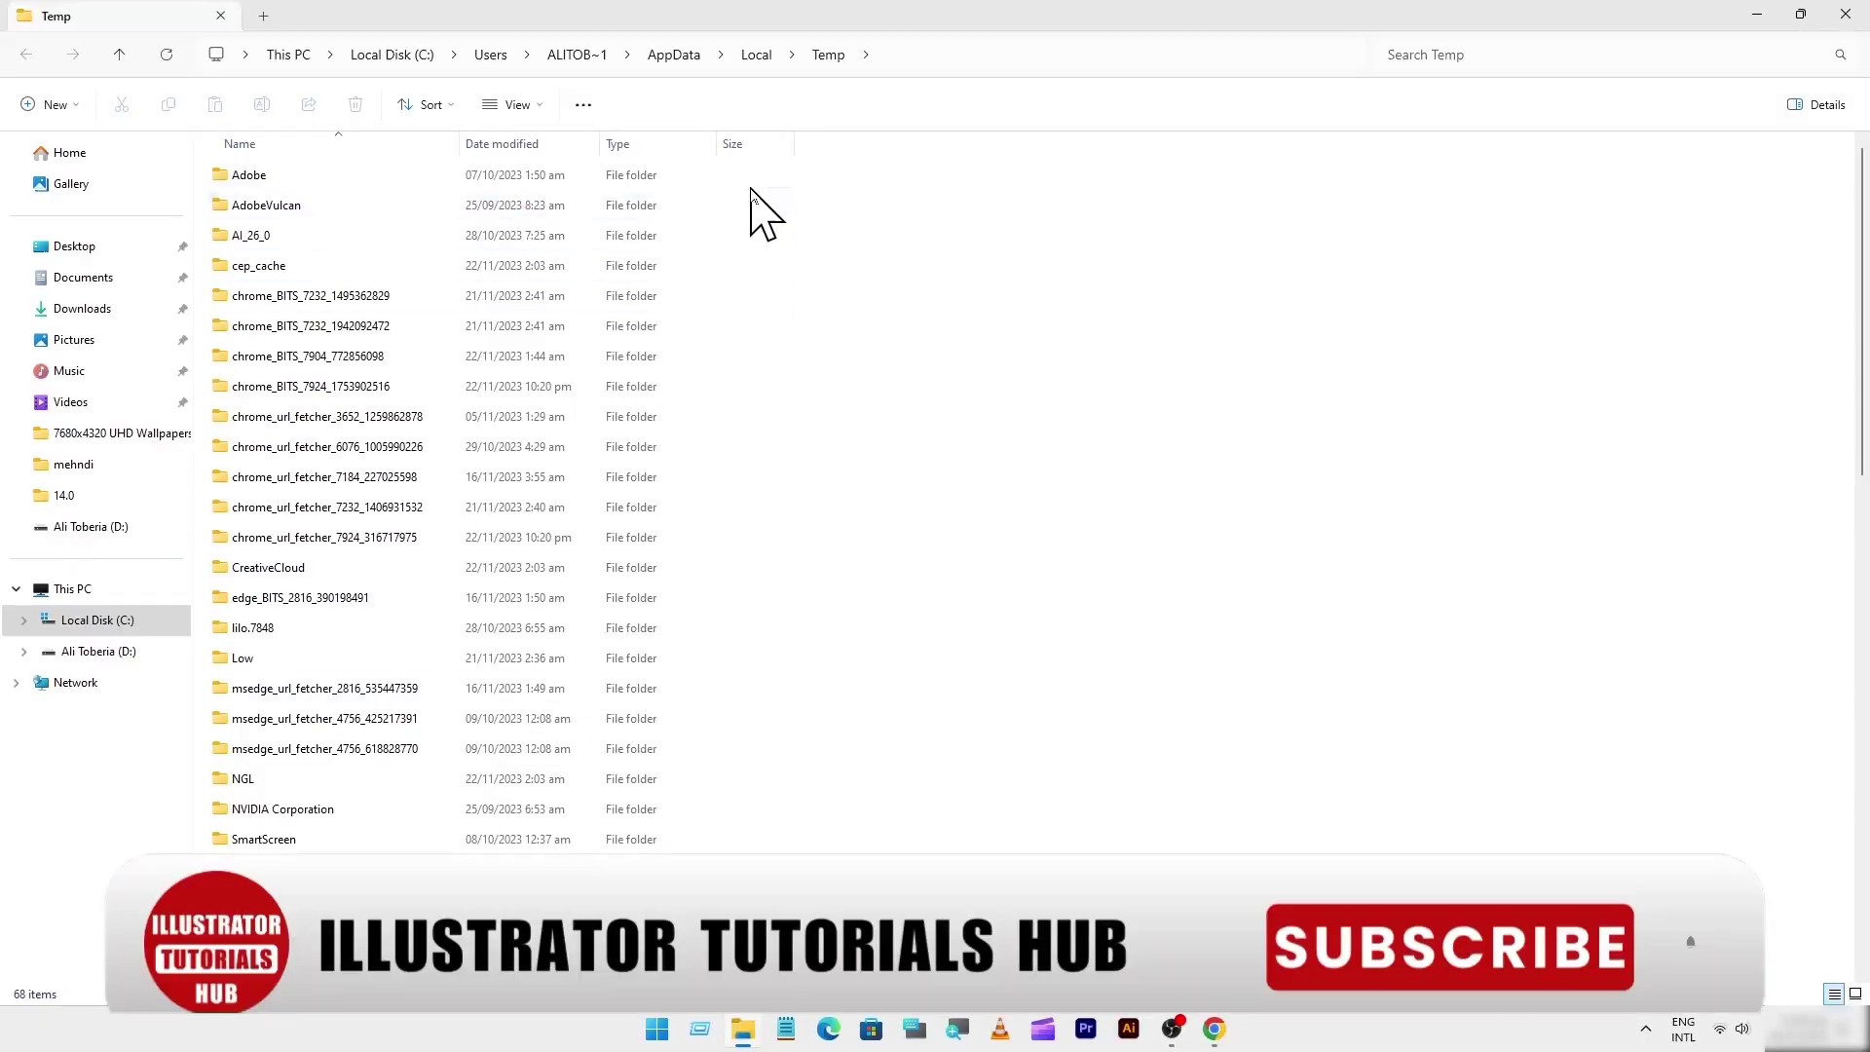
{"action": "left_click_drag", "start_coordinate": [853, 180], "coordinate": [526, 1013]}
{"action": "right_click", "coordinate": [426, 779]}
{"action": "left_click", "coordinate": [561, 762]}
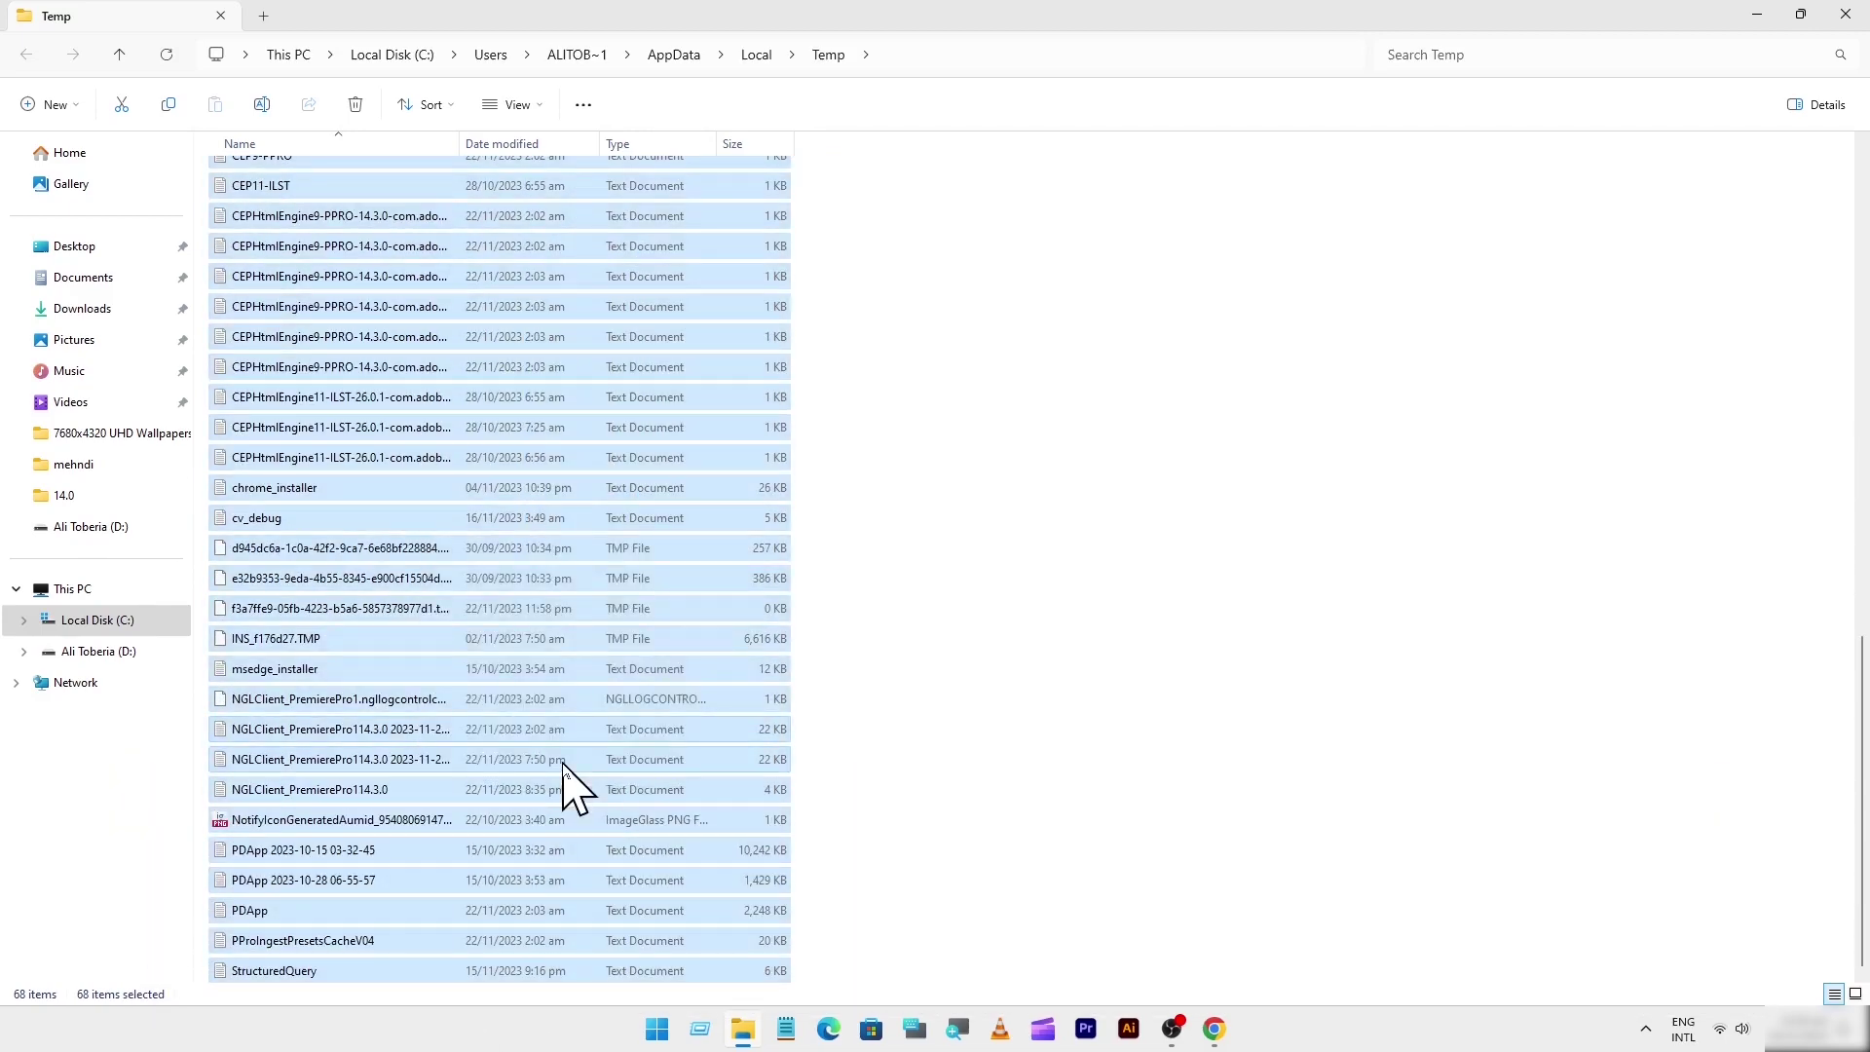
{"action": "left_click", "coordinate": [407, 439]}
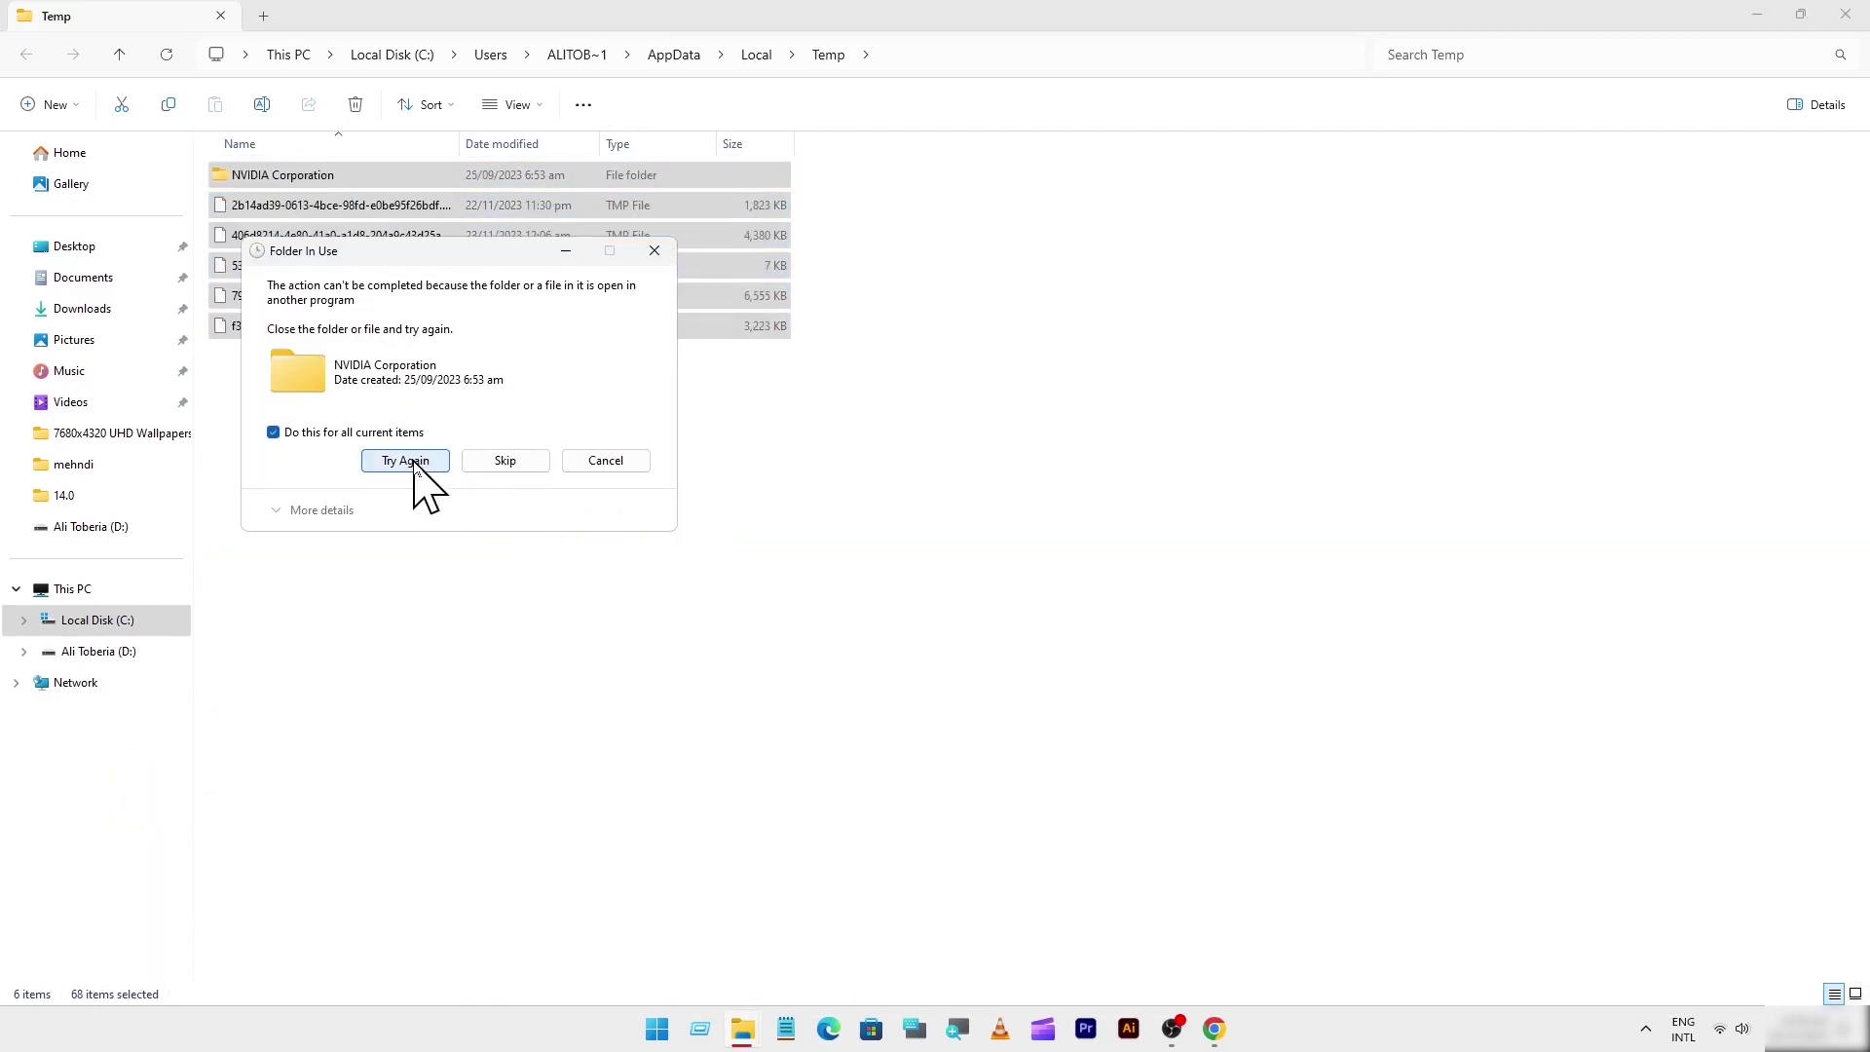
{"action": "left_click", "coordinate": [413, 461]}
{"action": "left_click", "coordinate": [404, 432]}
{"action": "left_click", "coordinate": [503, 461]}
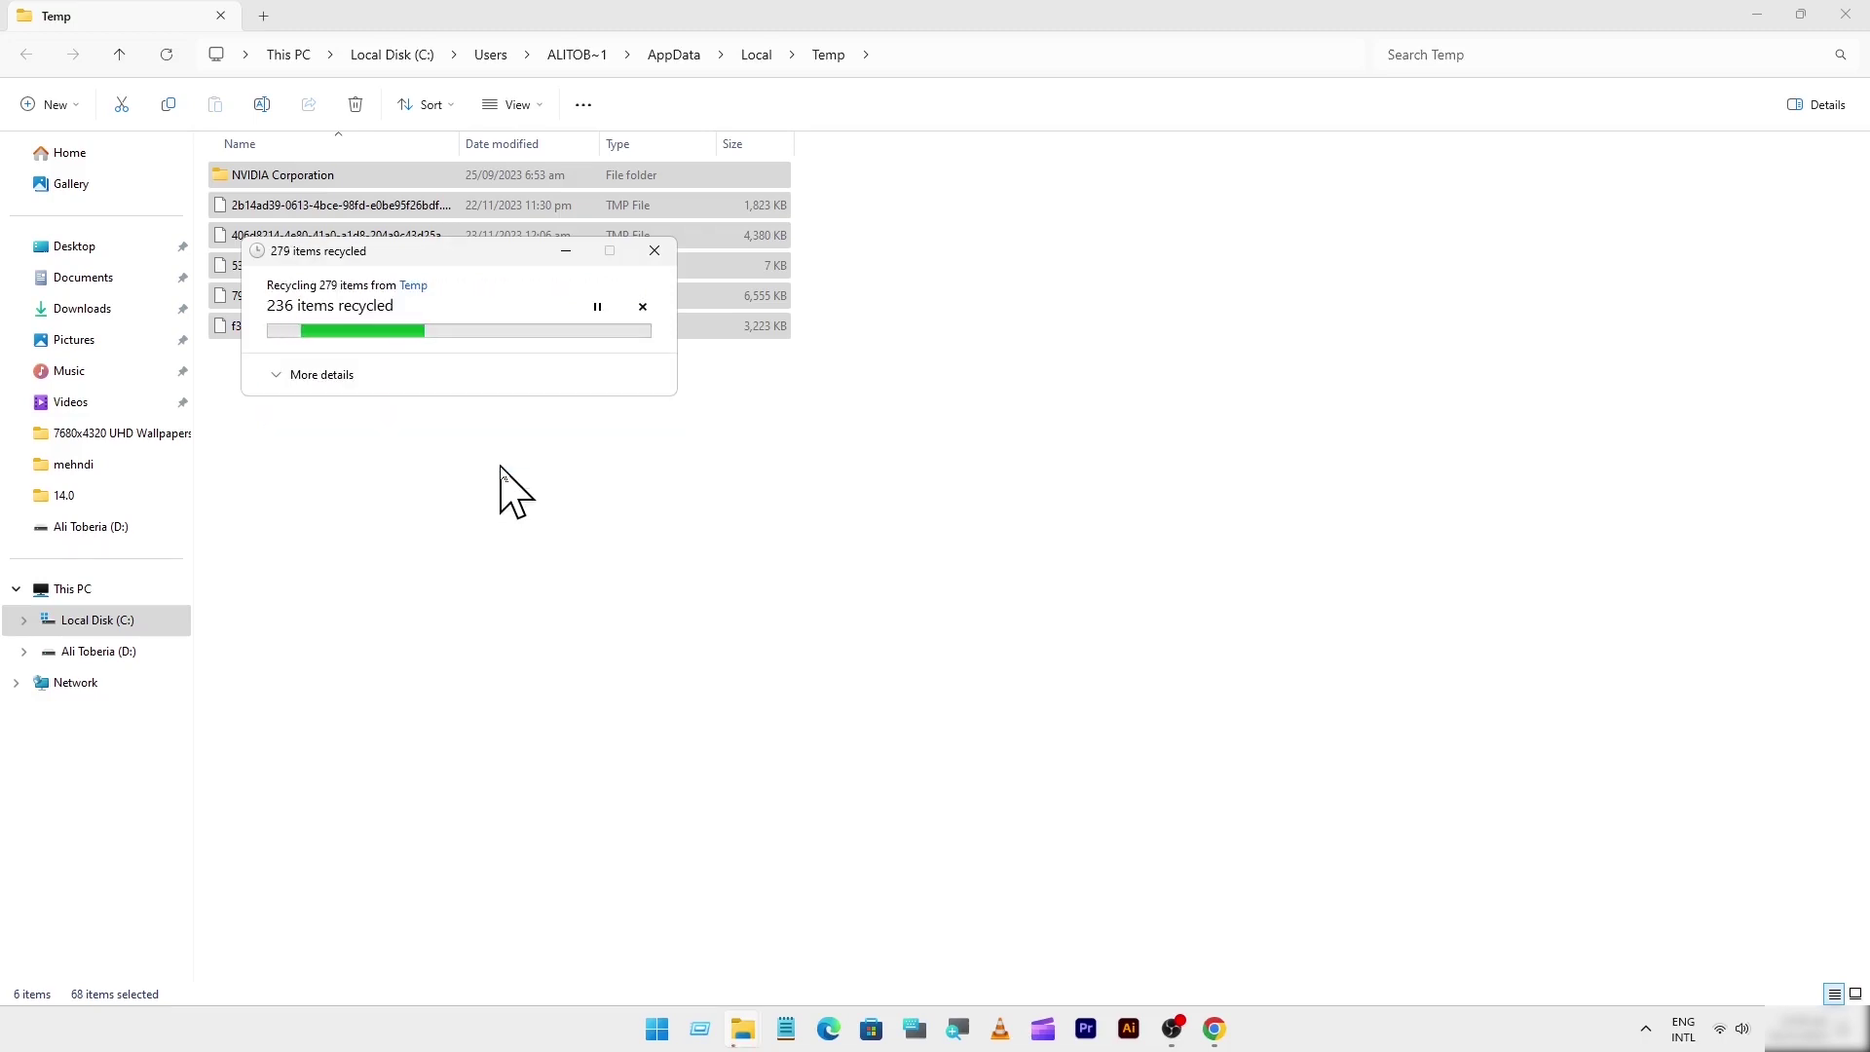
{"action": "left_click", "coordinate": [857, 531]}
{"action": "left_click", "coordinate": [1865, 18]}
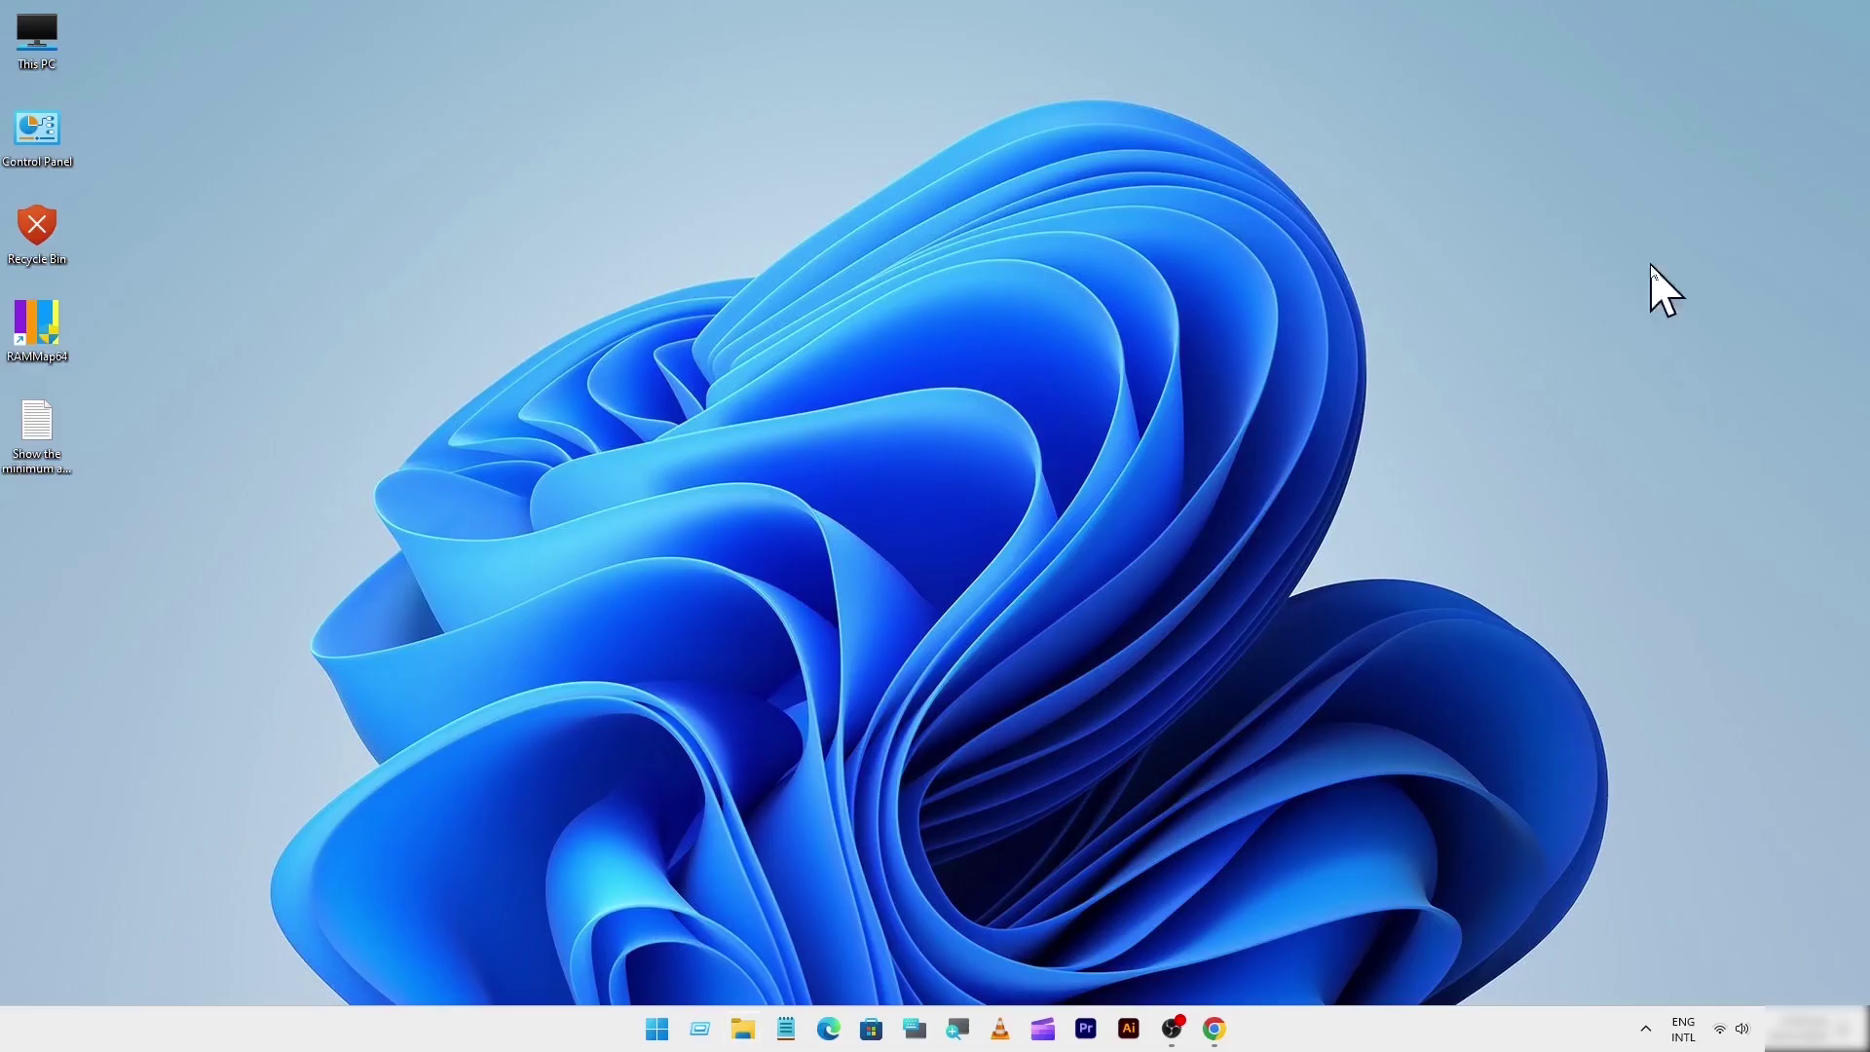
Step: Run the tree command from the Run dialog
{"action": "left_click", "coordinate": [699, 1029]}
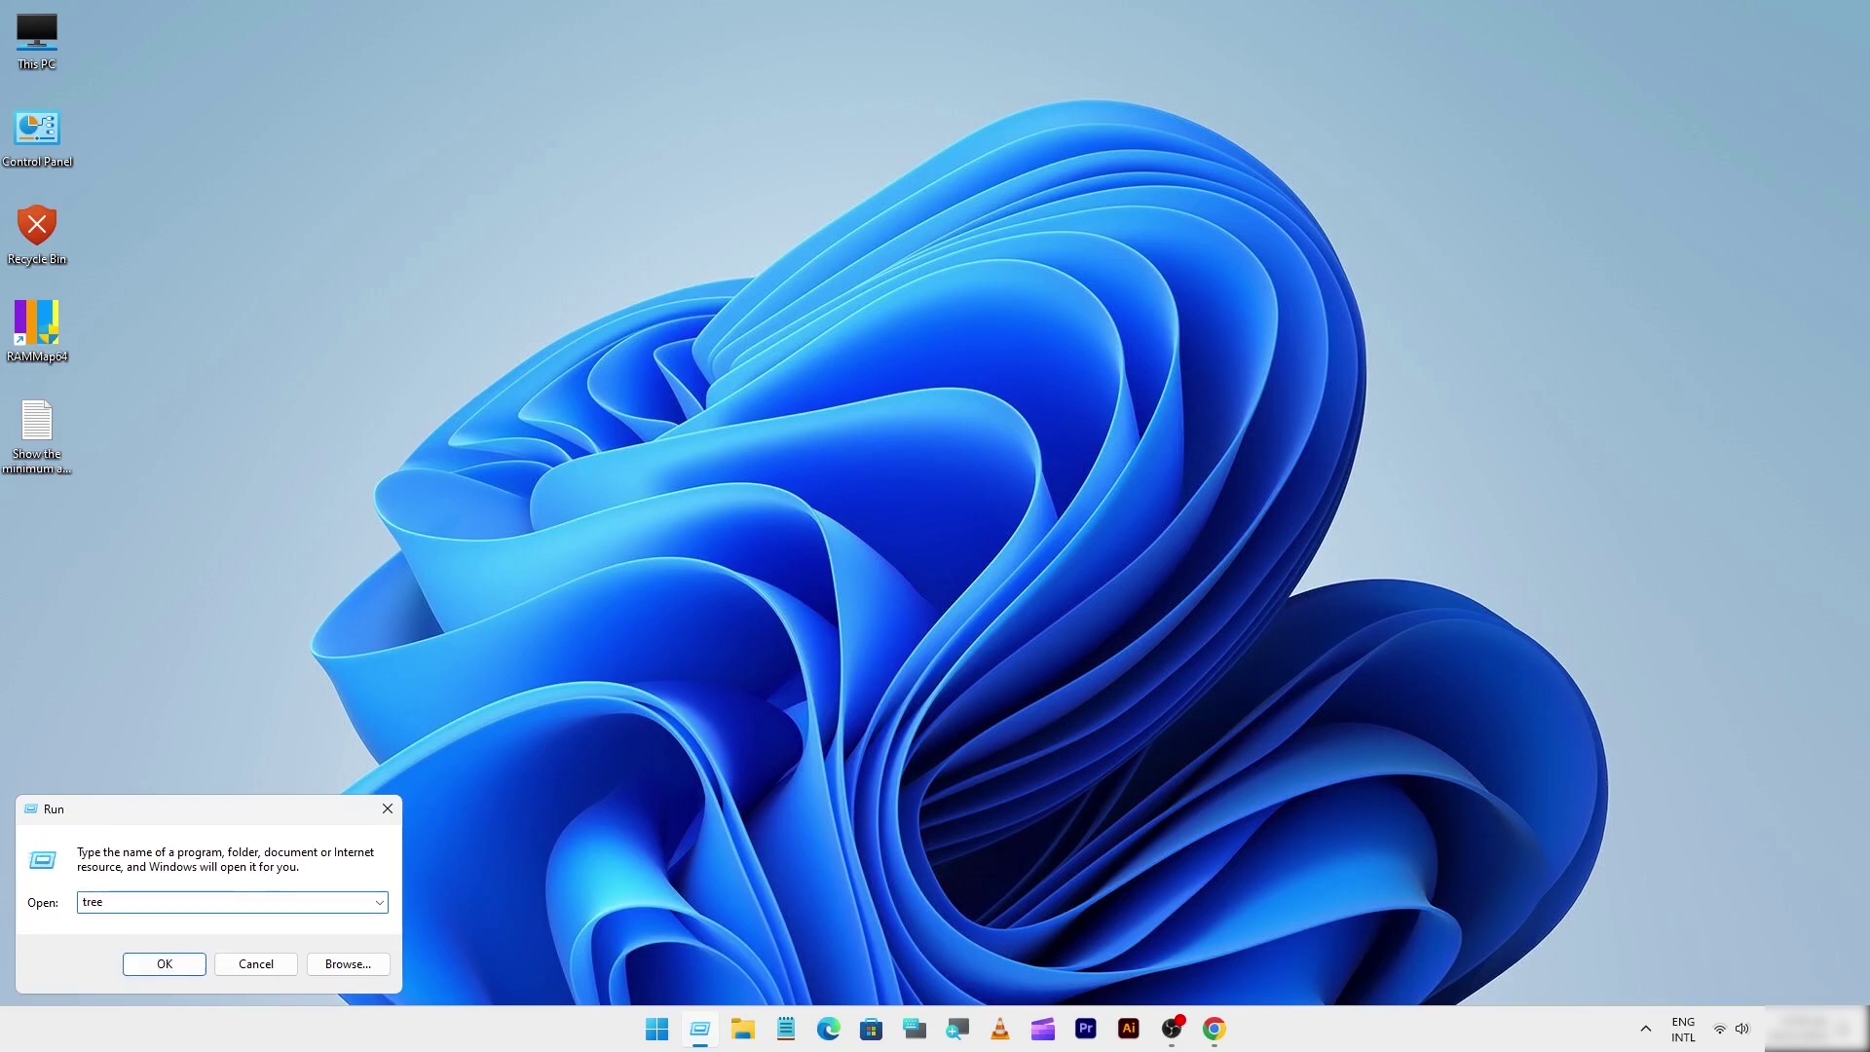
{"action": "key", "text": "Return"}
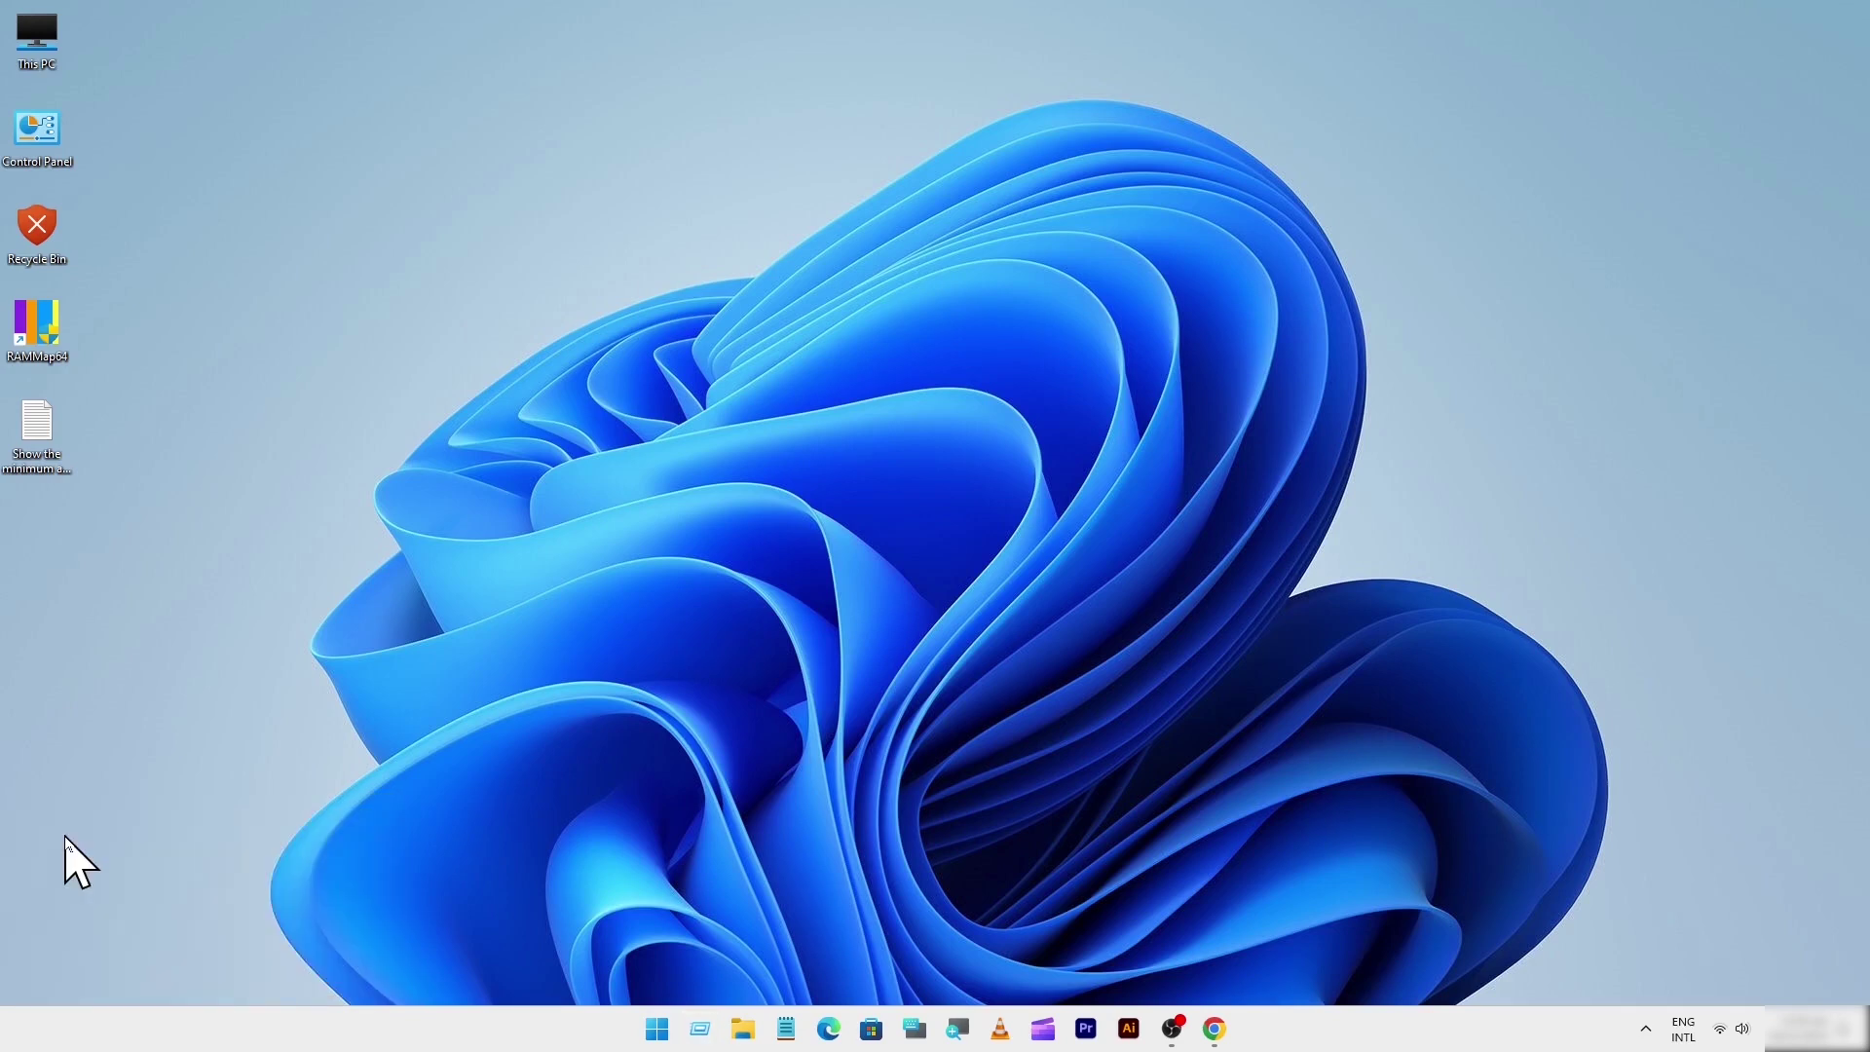
Step: Open the Recent folder by running recent and delete all the shortcuts in it
{"action": "left_click", "coordinate": [702, 1013]}
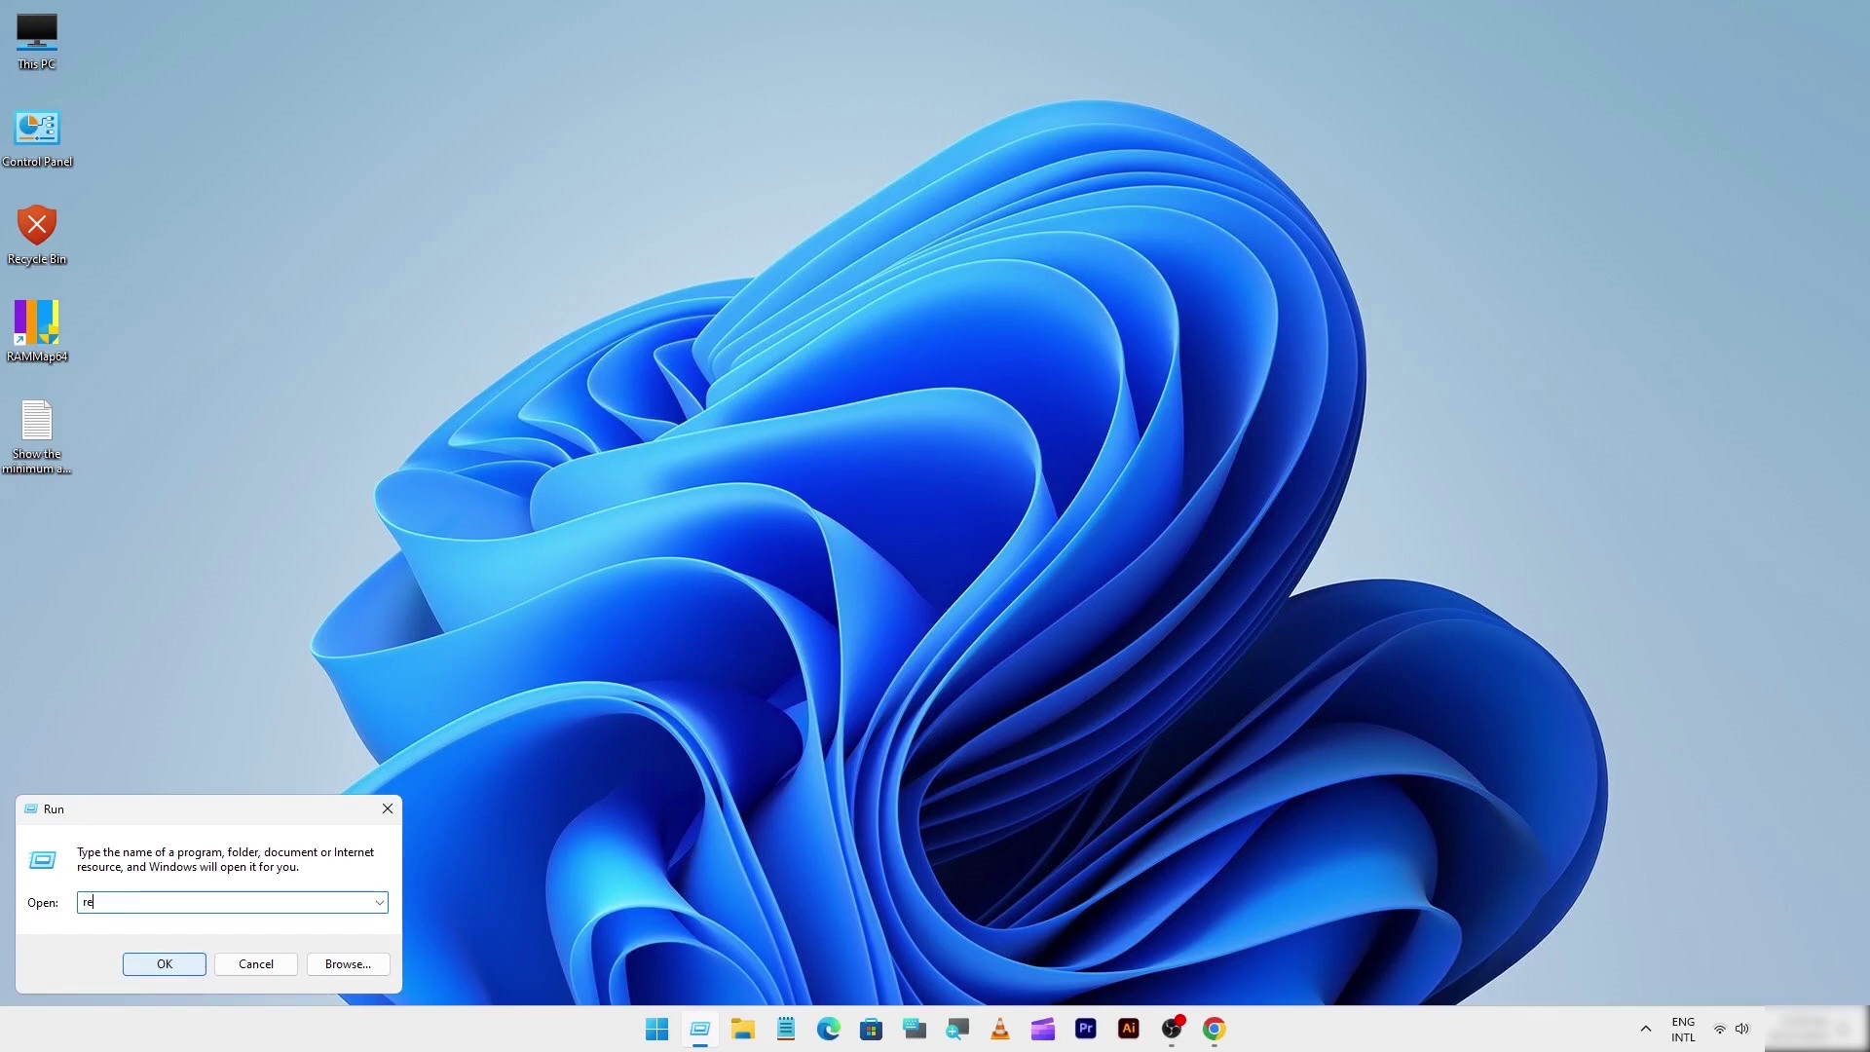
{"action": "type", "text": "recent"}
{"action": "key", "text": "Return"}
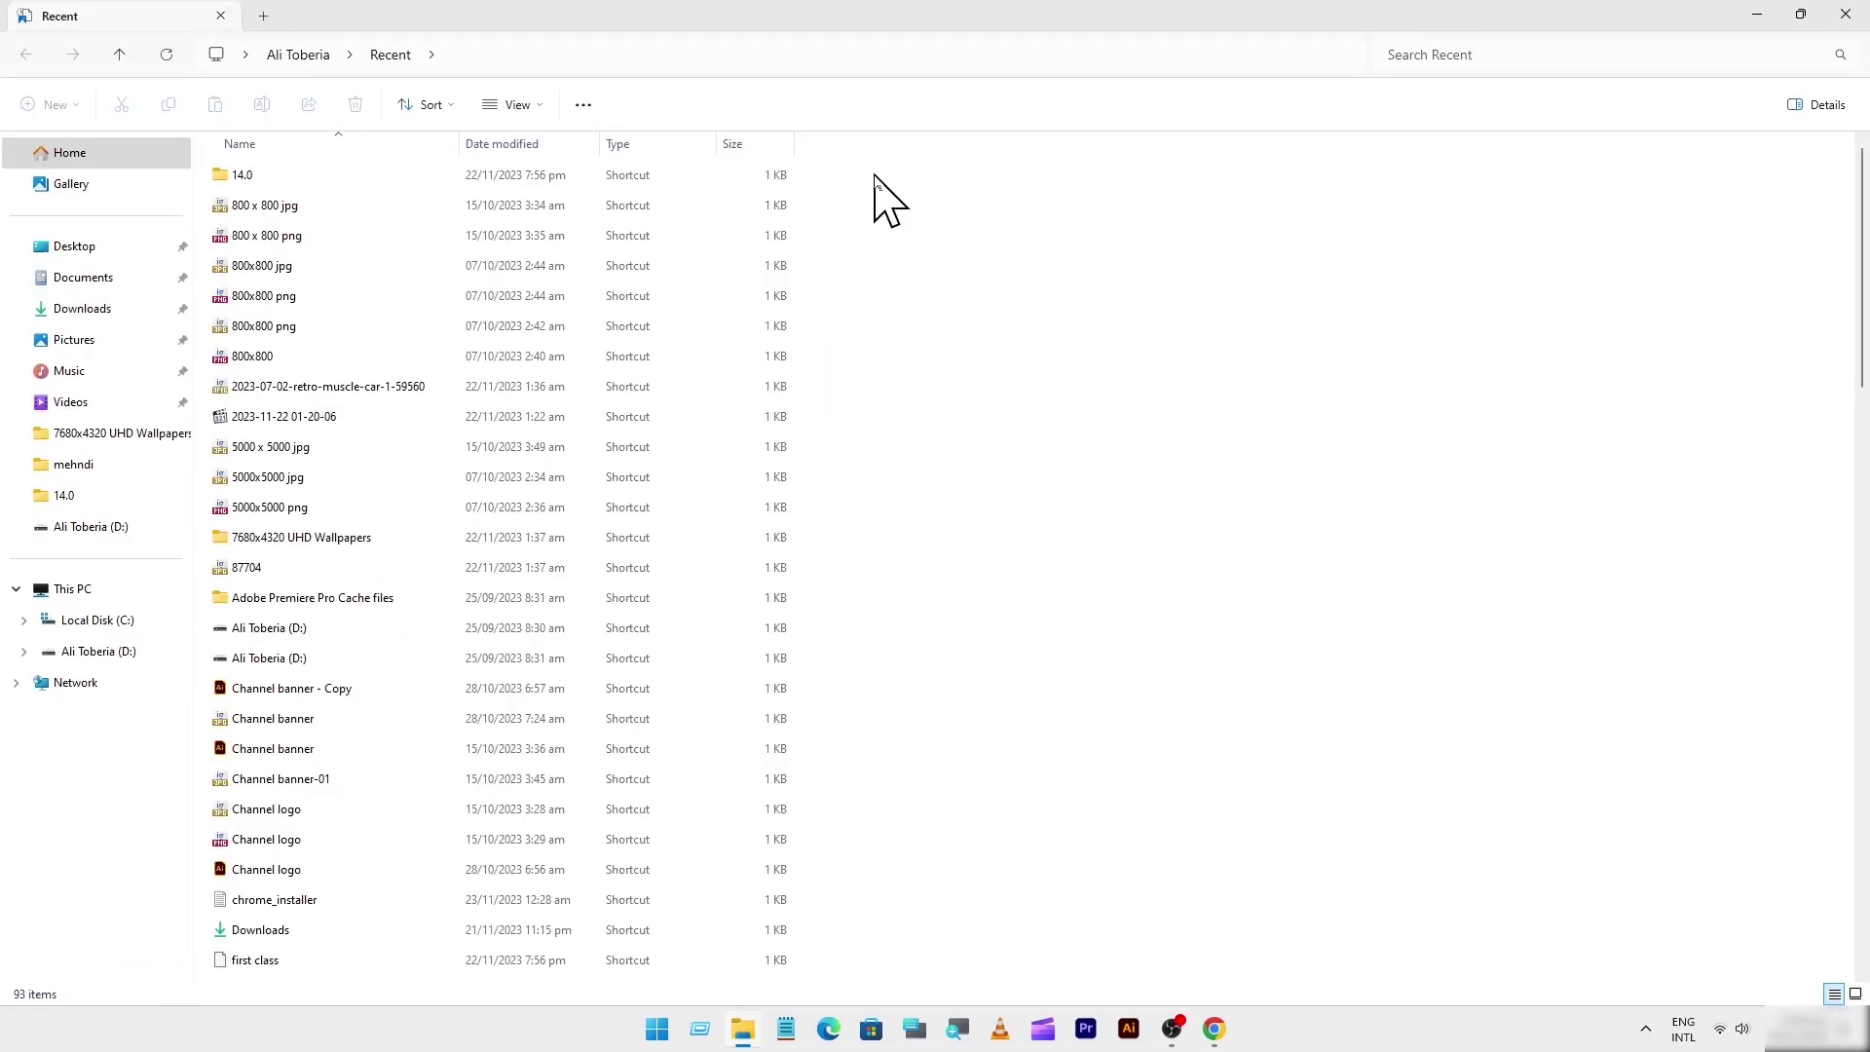
{"action": "left_click_drag", "start_coordinate": [874, 176], "coordinate": [263, 935]}
{"action": "right_click", "coordinate": [276, 608]}
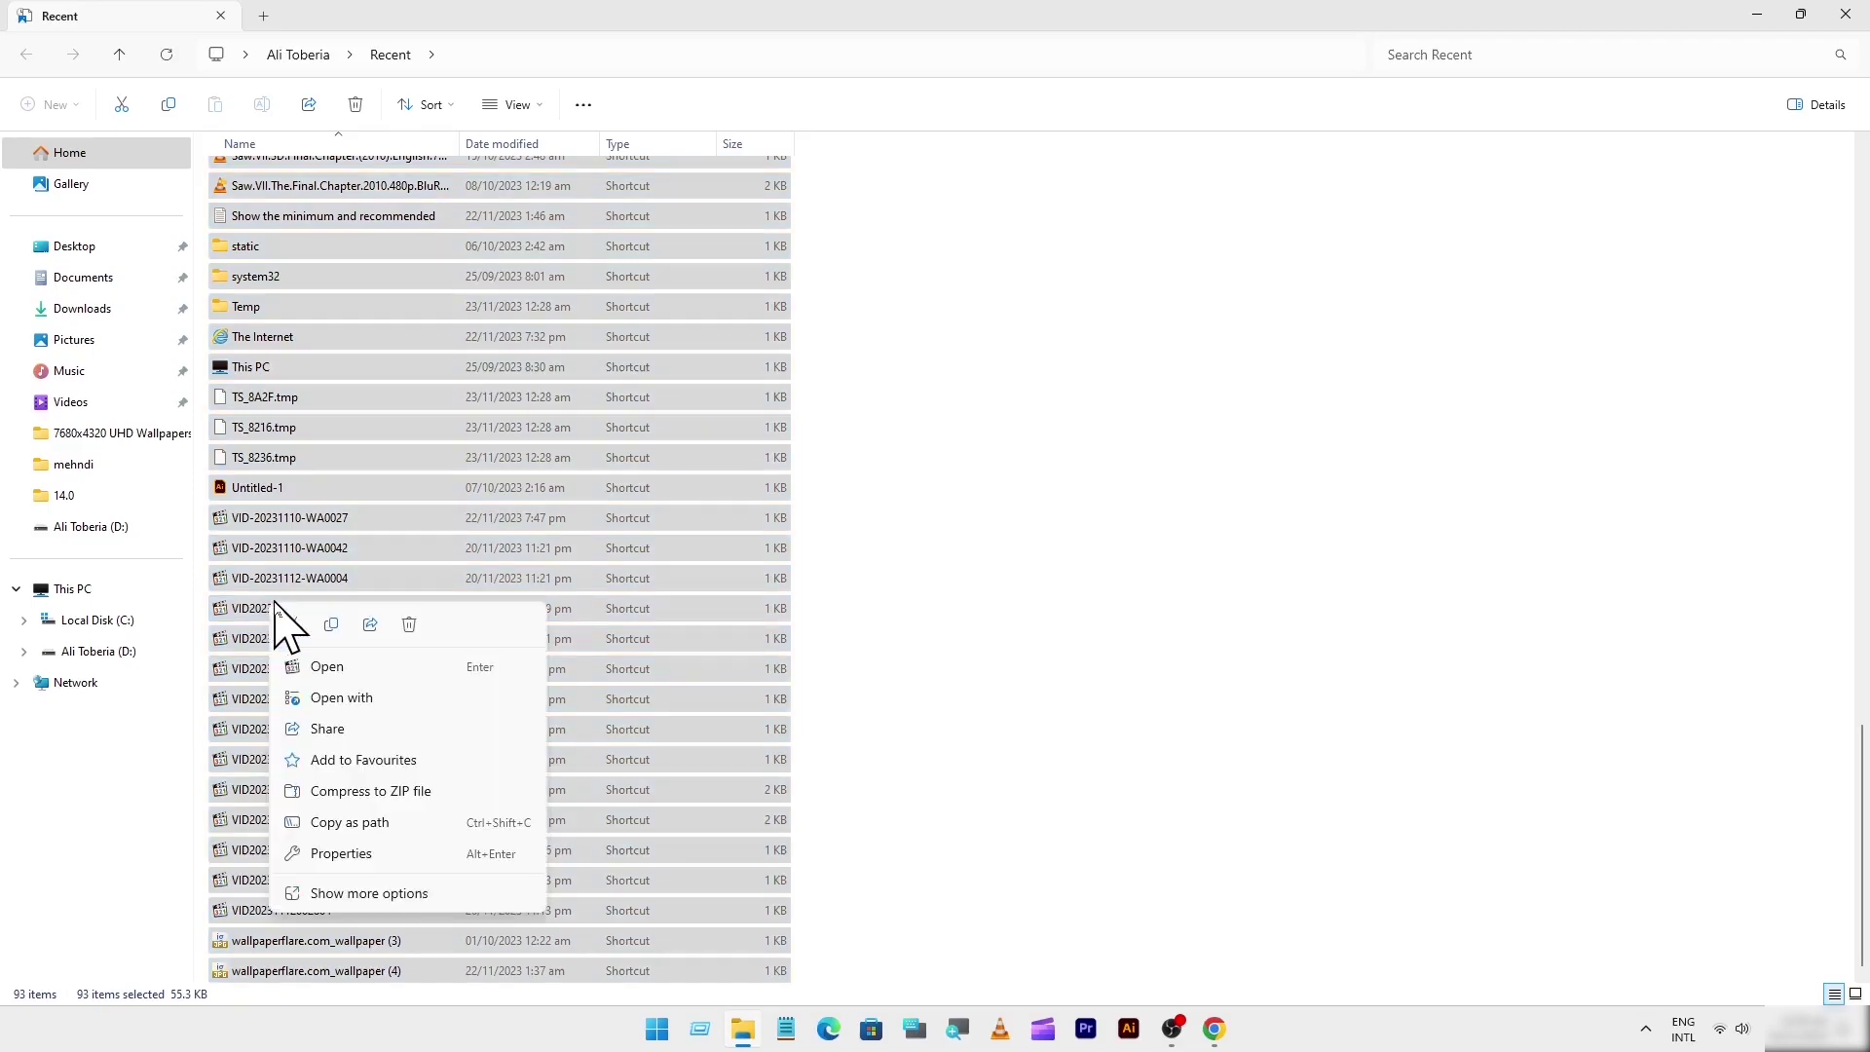
{"action": "left_click", "coordinate": [408, 627]}
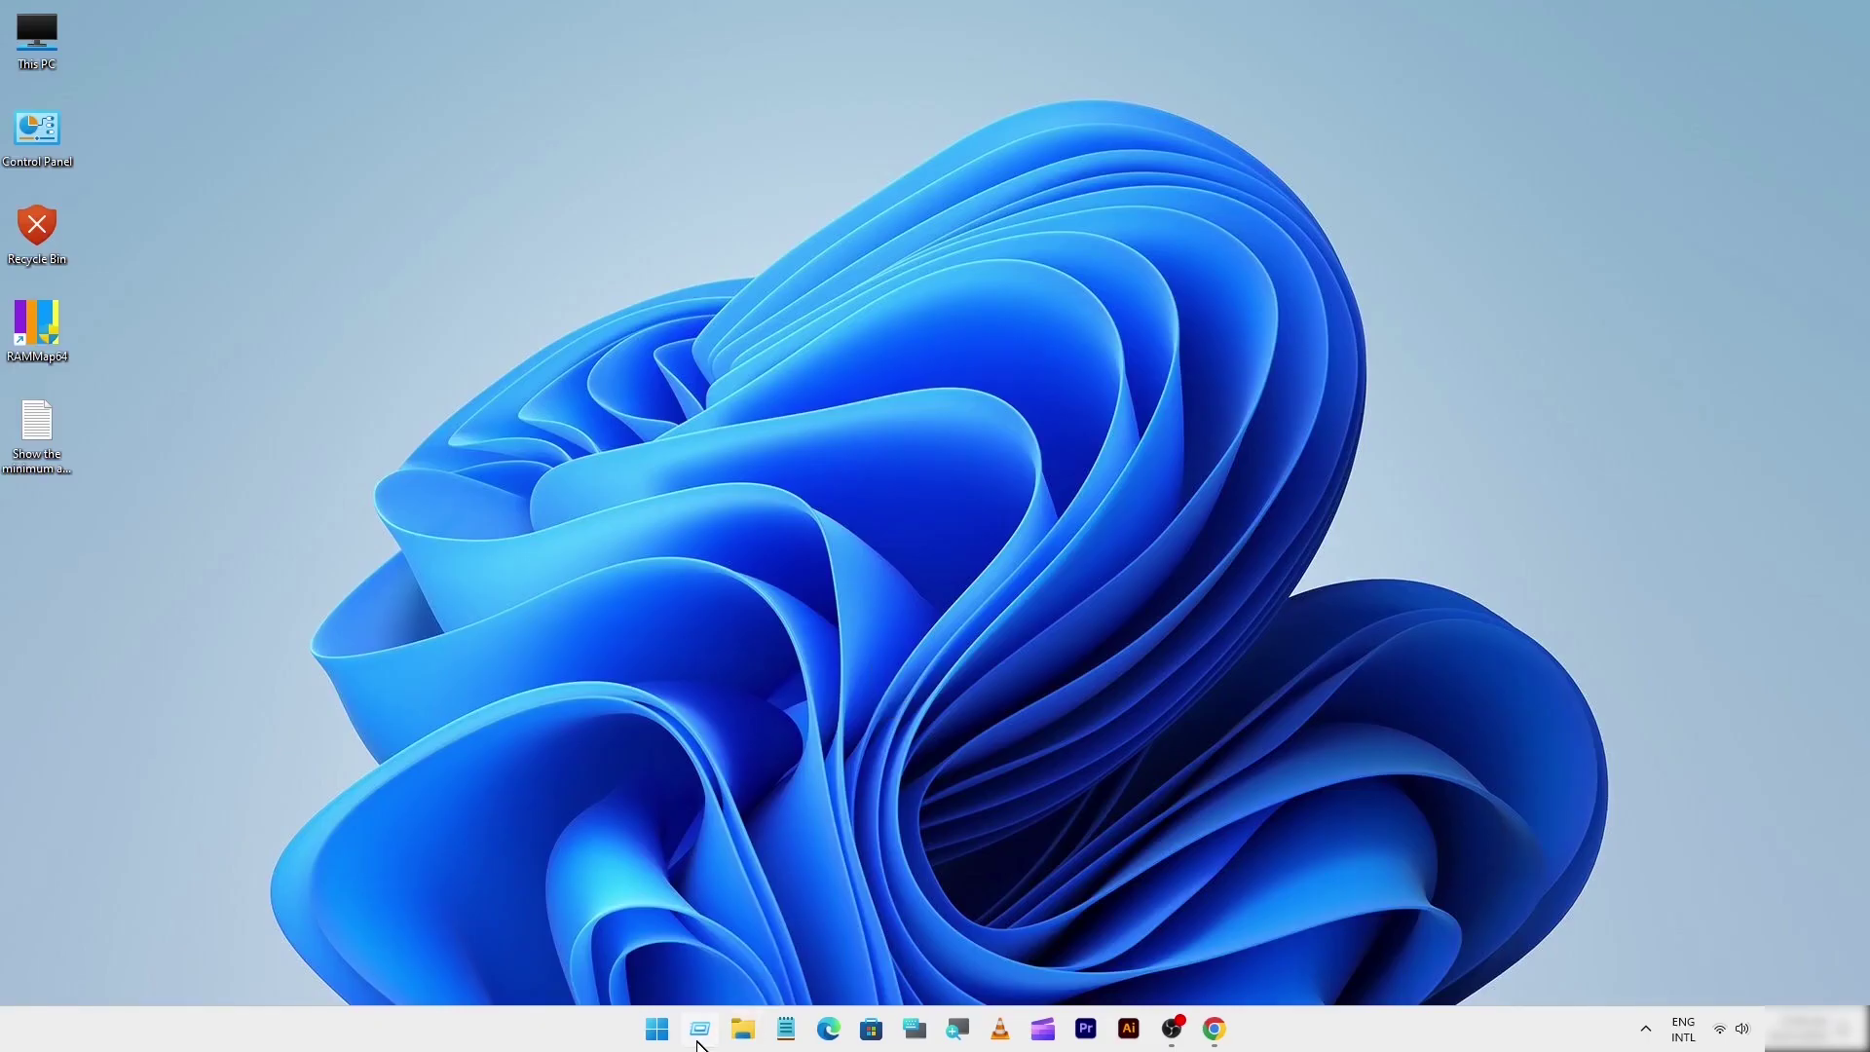
Step: Open the Prefetch folder by running prefetch, check it for files and close it
{"action": "left_click", "coordinate": [698, 1038]}
{"action": "type", "text": "prefetch"}
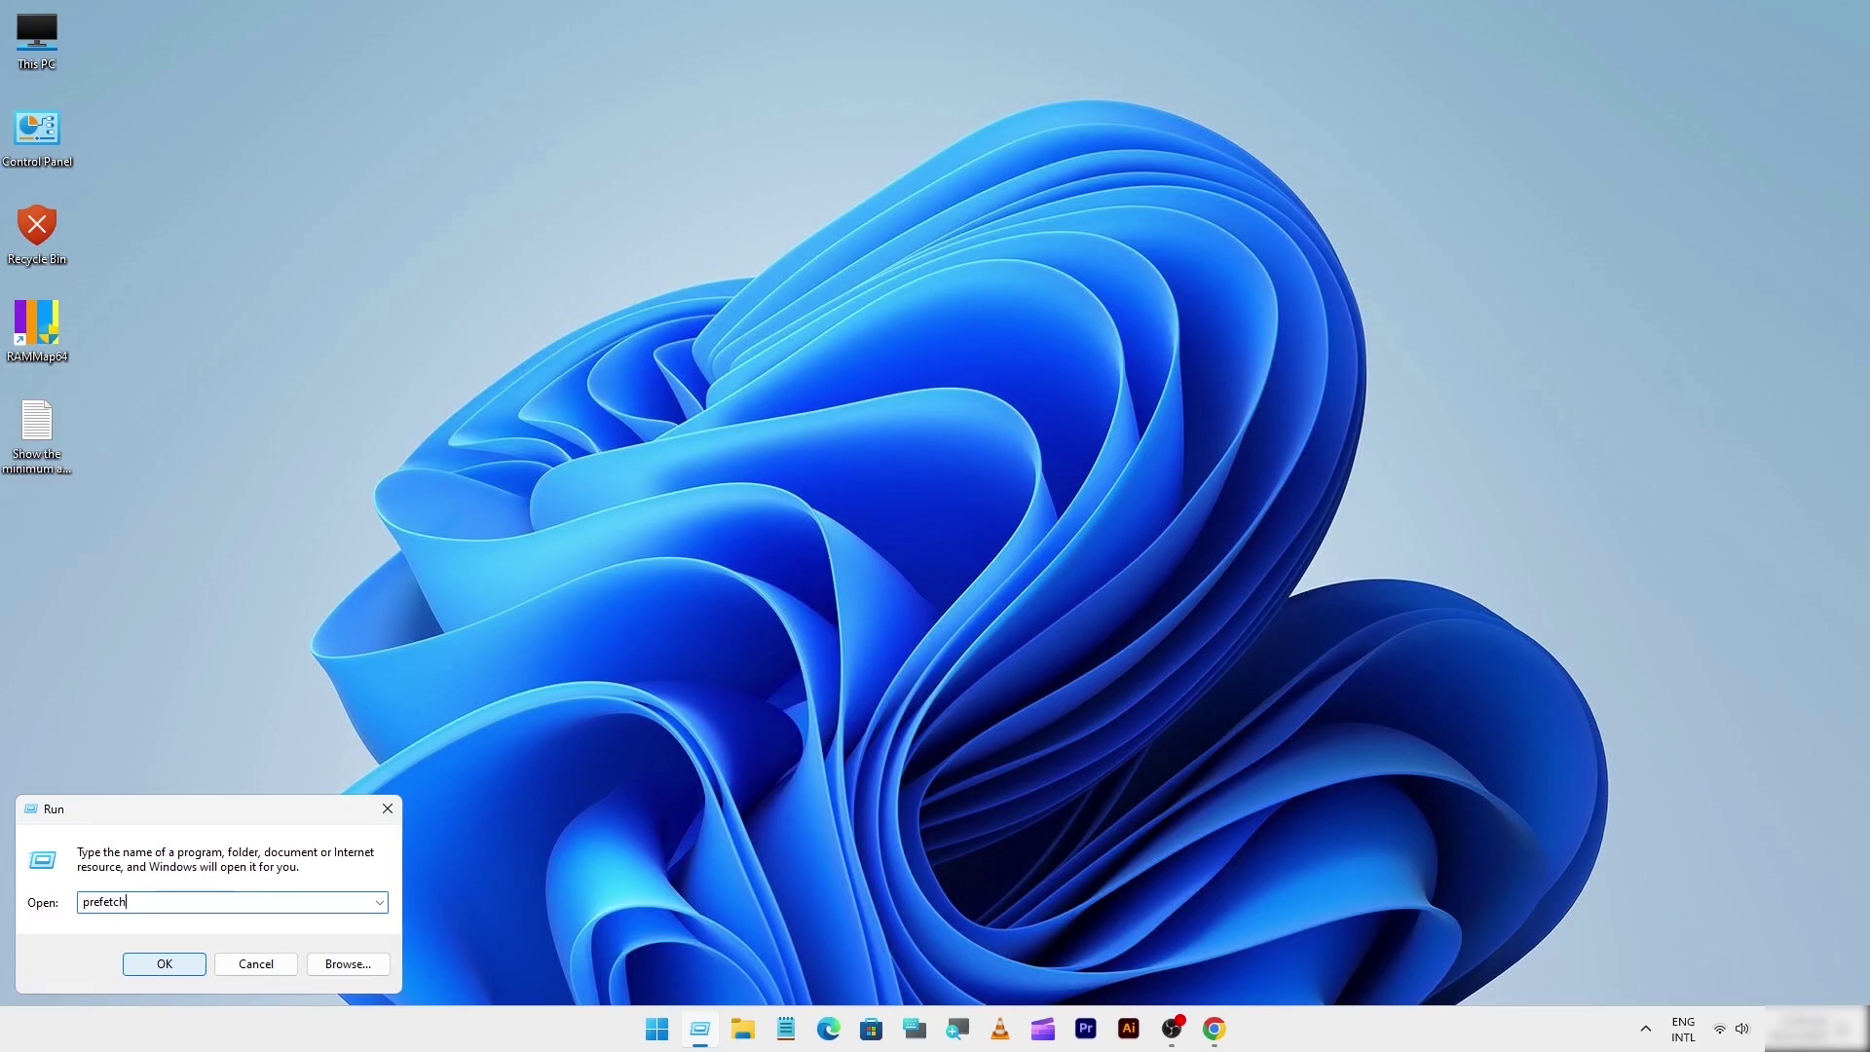
{"action": "key", "text": "Return"}
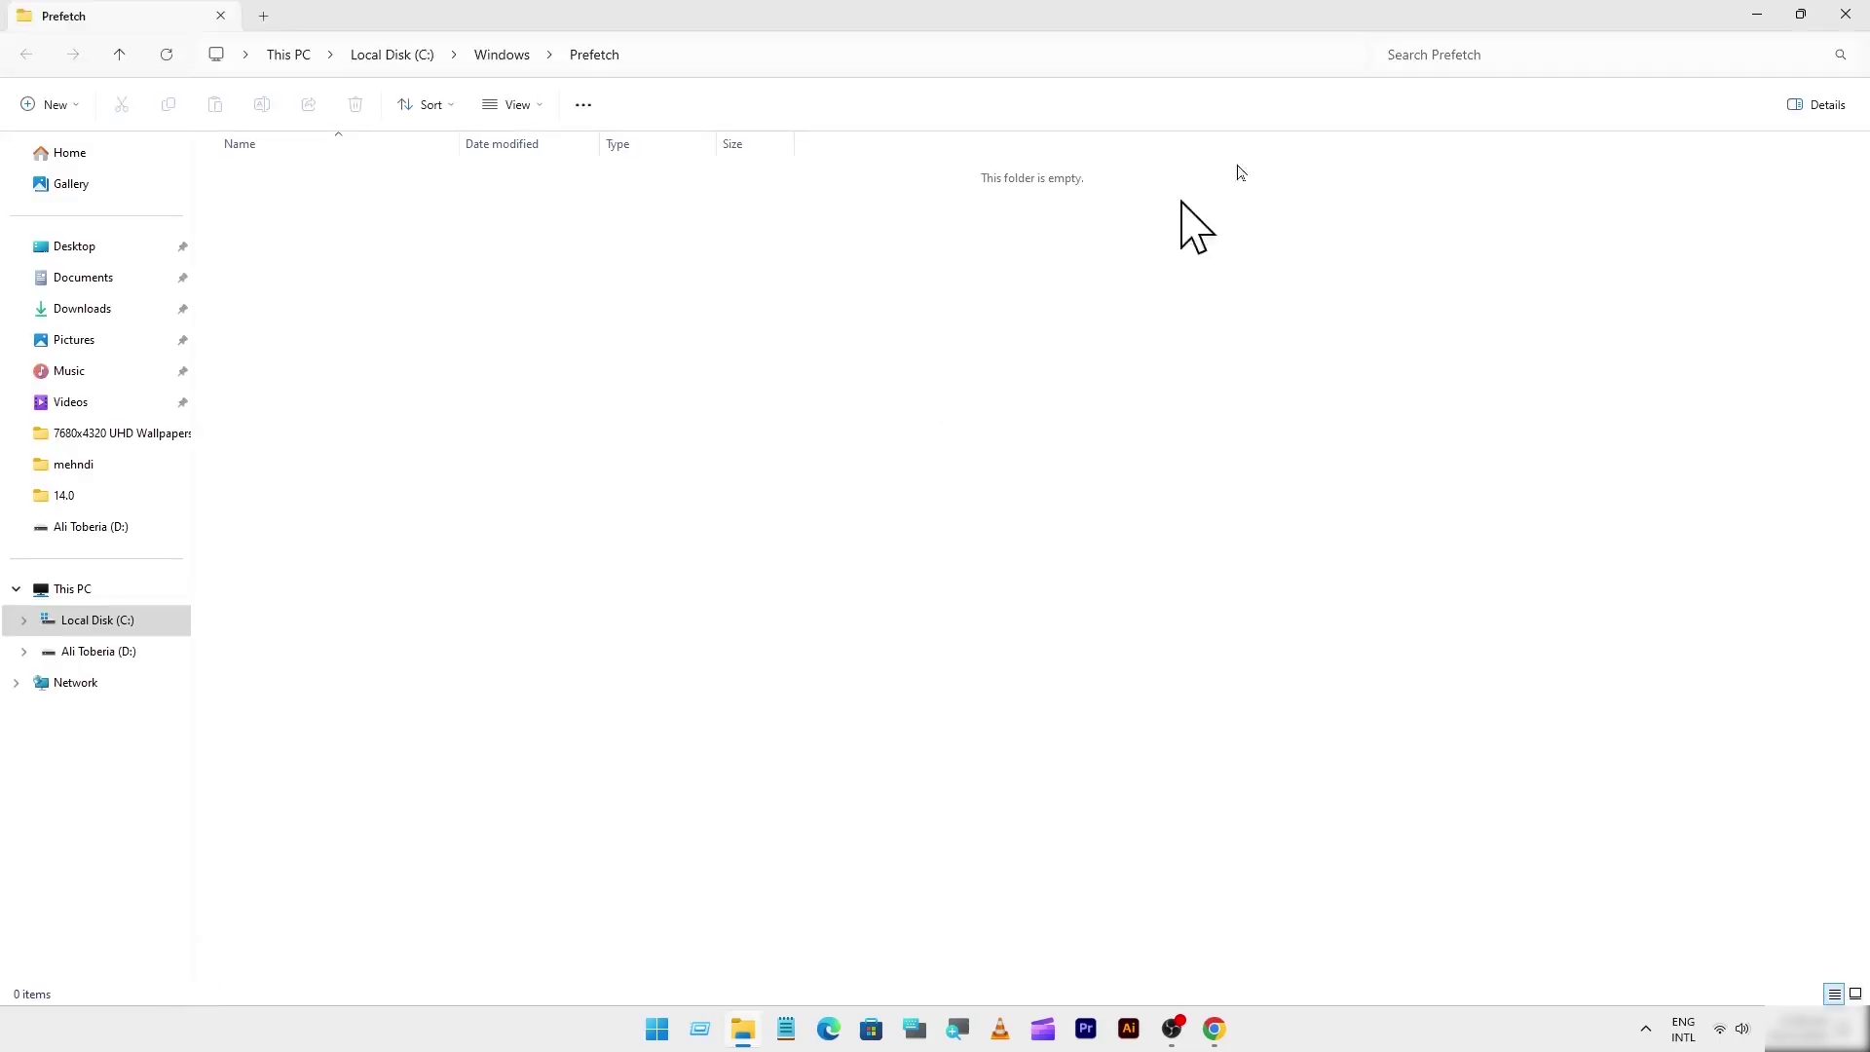
{"action": "left_click", "coordinate": [1846, 14]}
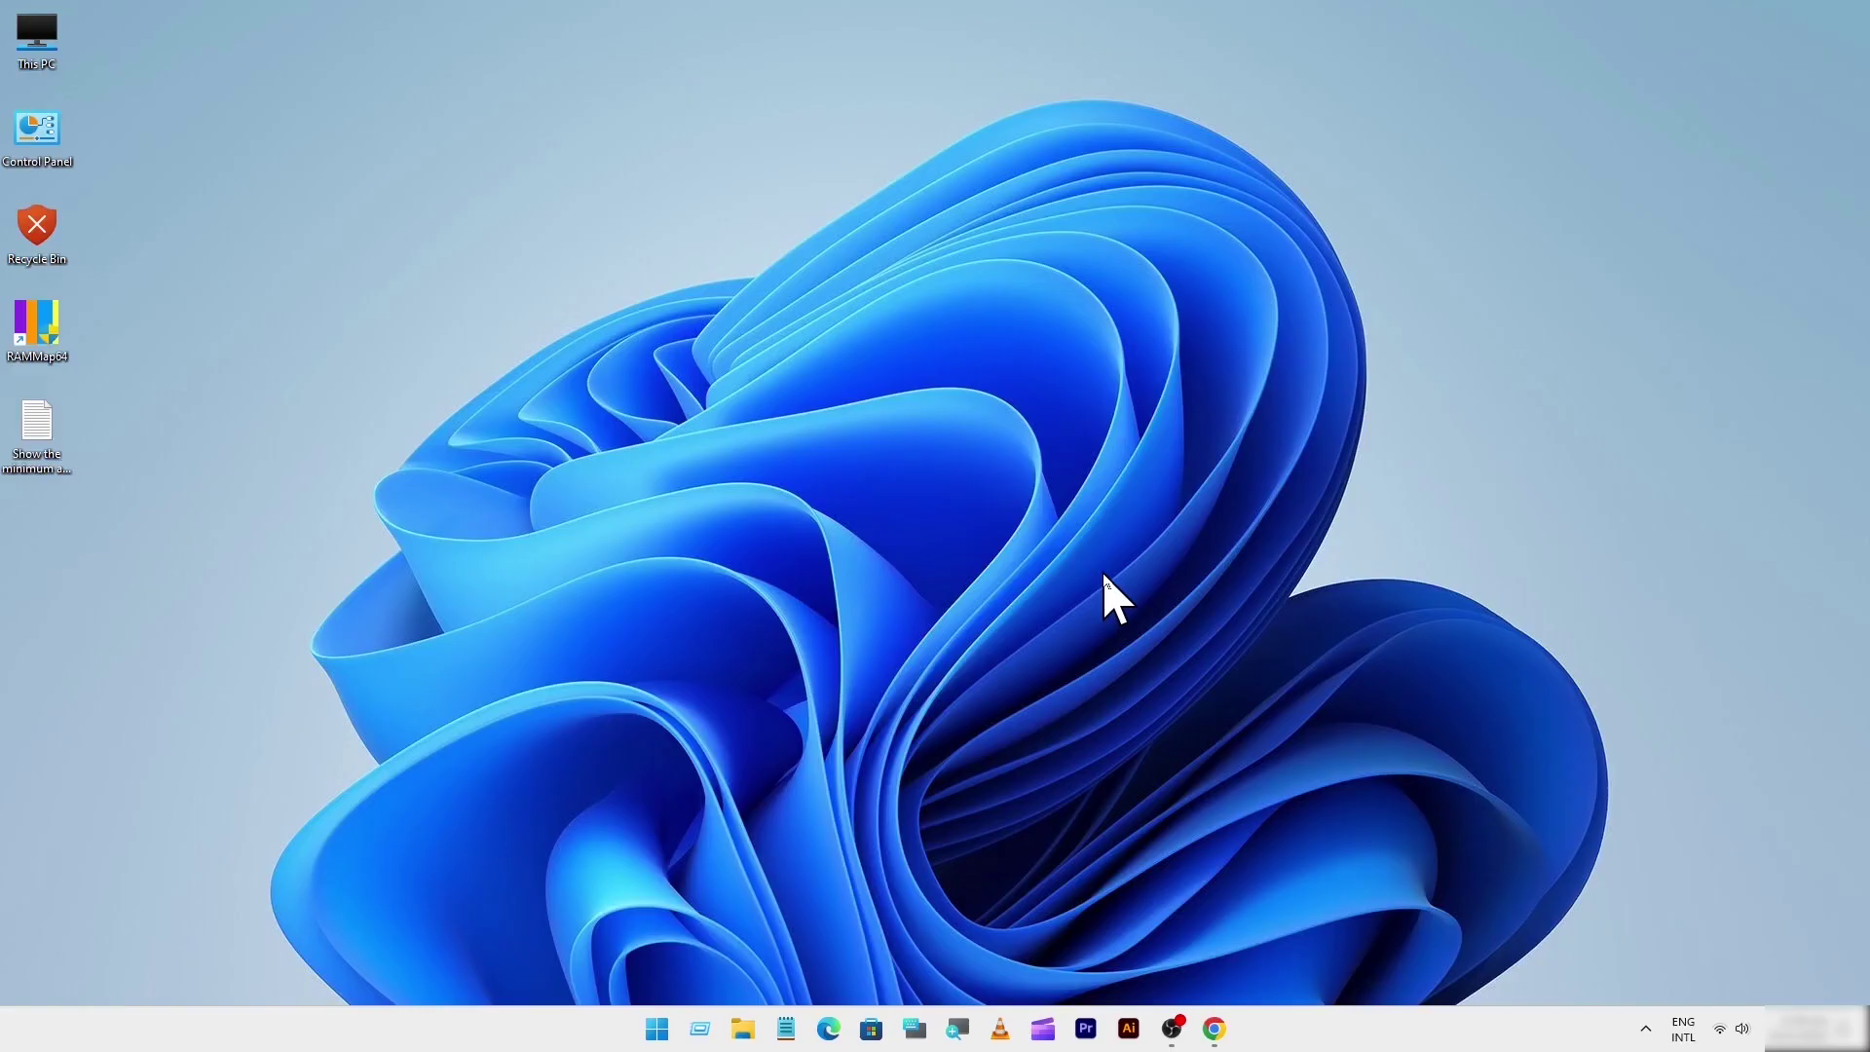
Step: Open the Download folder inside C:\Windows\SoftwareDistribution in File Explorer
{"action": "double_click", "coordinate": [44, 36]}
{"action": "double_click", "coordinate": [326, 204]}
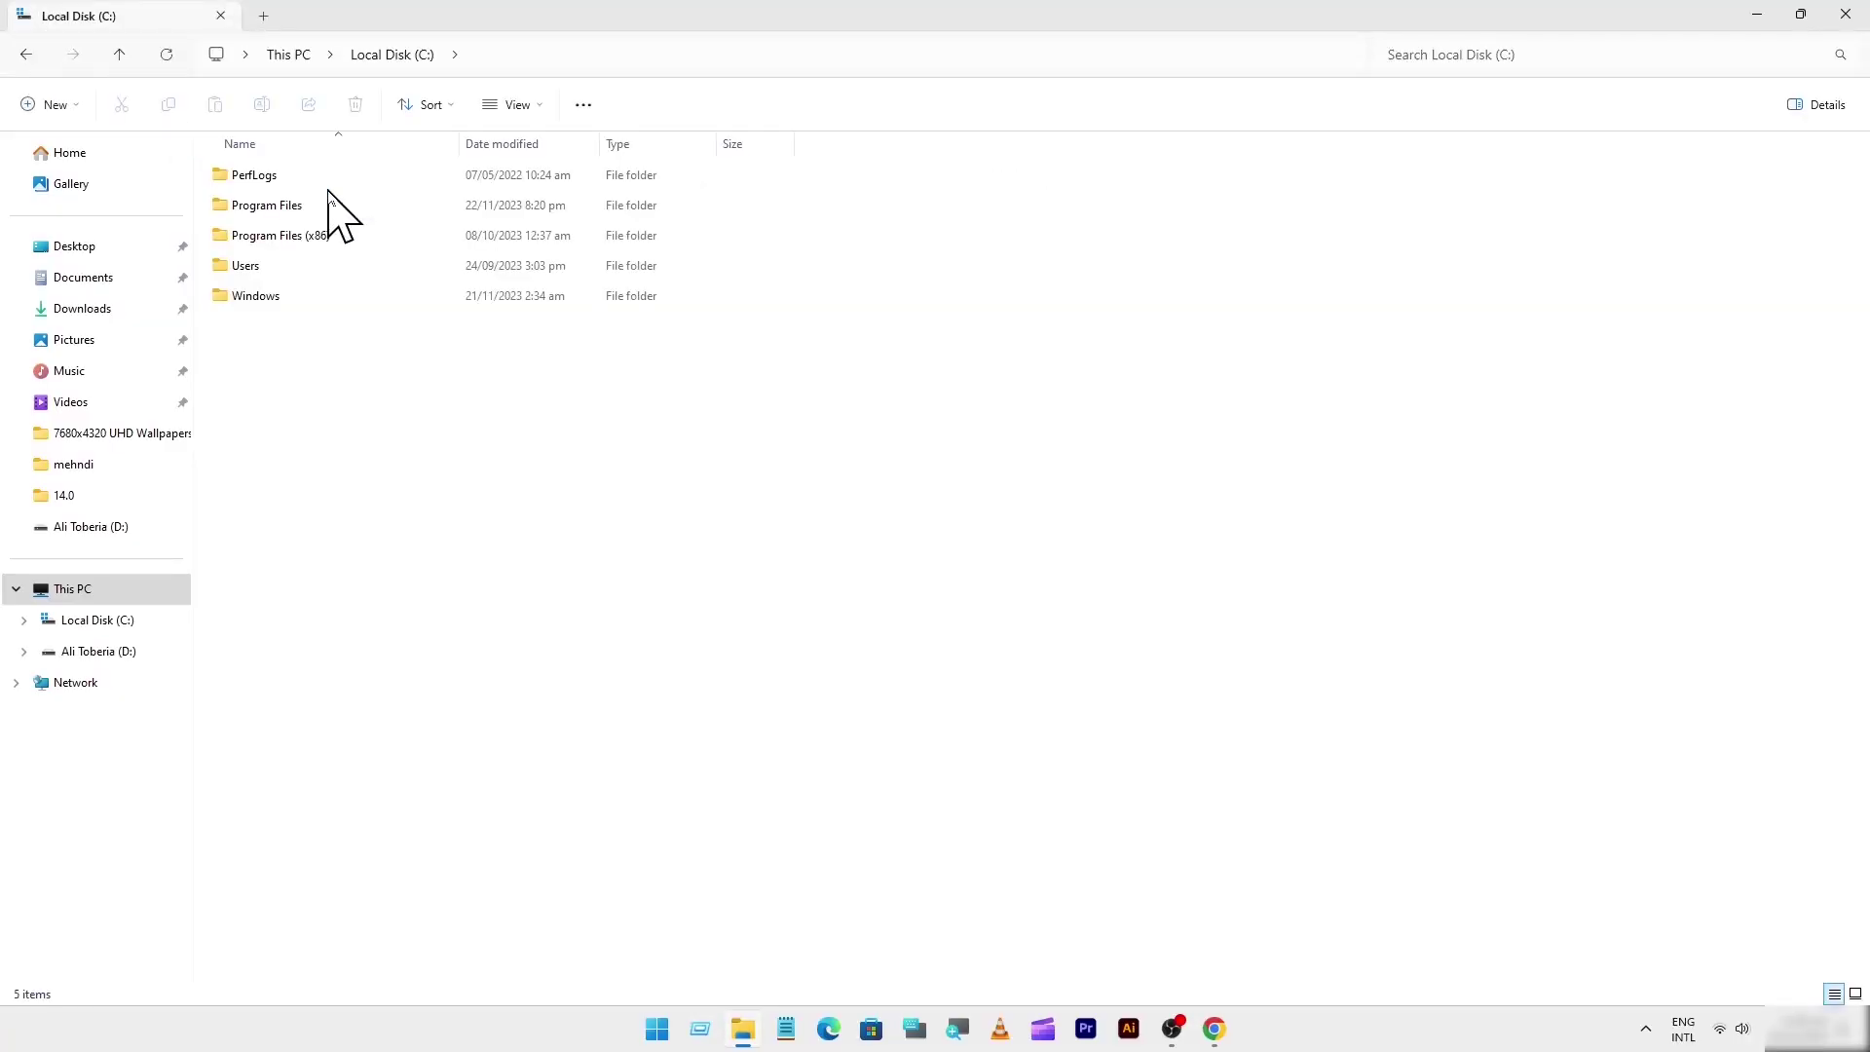
{"action": "double_click", "coordinate": [266, 297]}
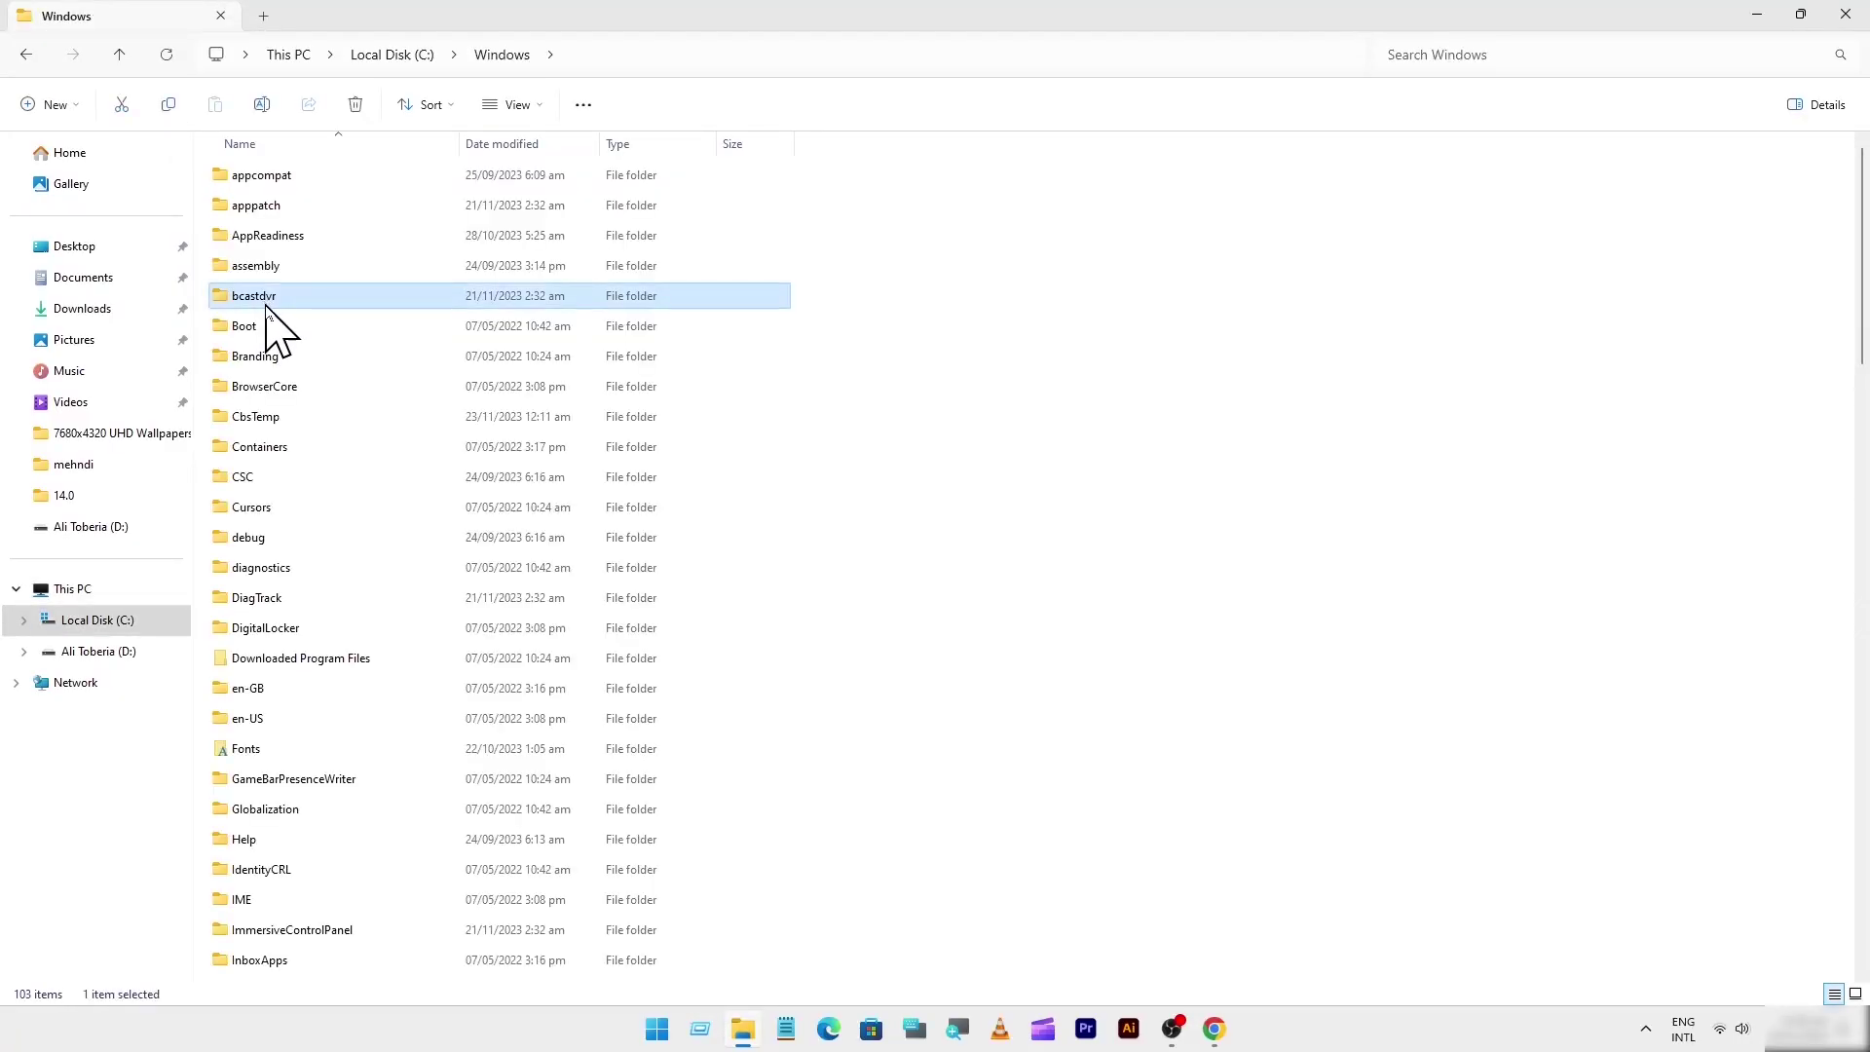
{"action": "key", "text": "s"}
{"action": "key", "text": "s"}
{"action": "key", "text": "s"}
{"action": "key", "text": "s"}
{"action": "key", "text": "s"}
{"action": "key", "text": "s"}
{"action": "key", "text": "s"}
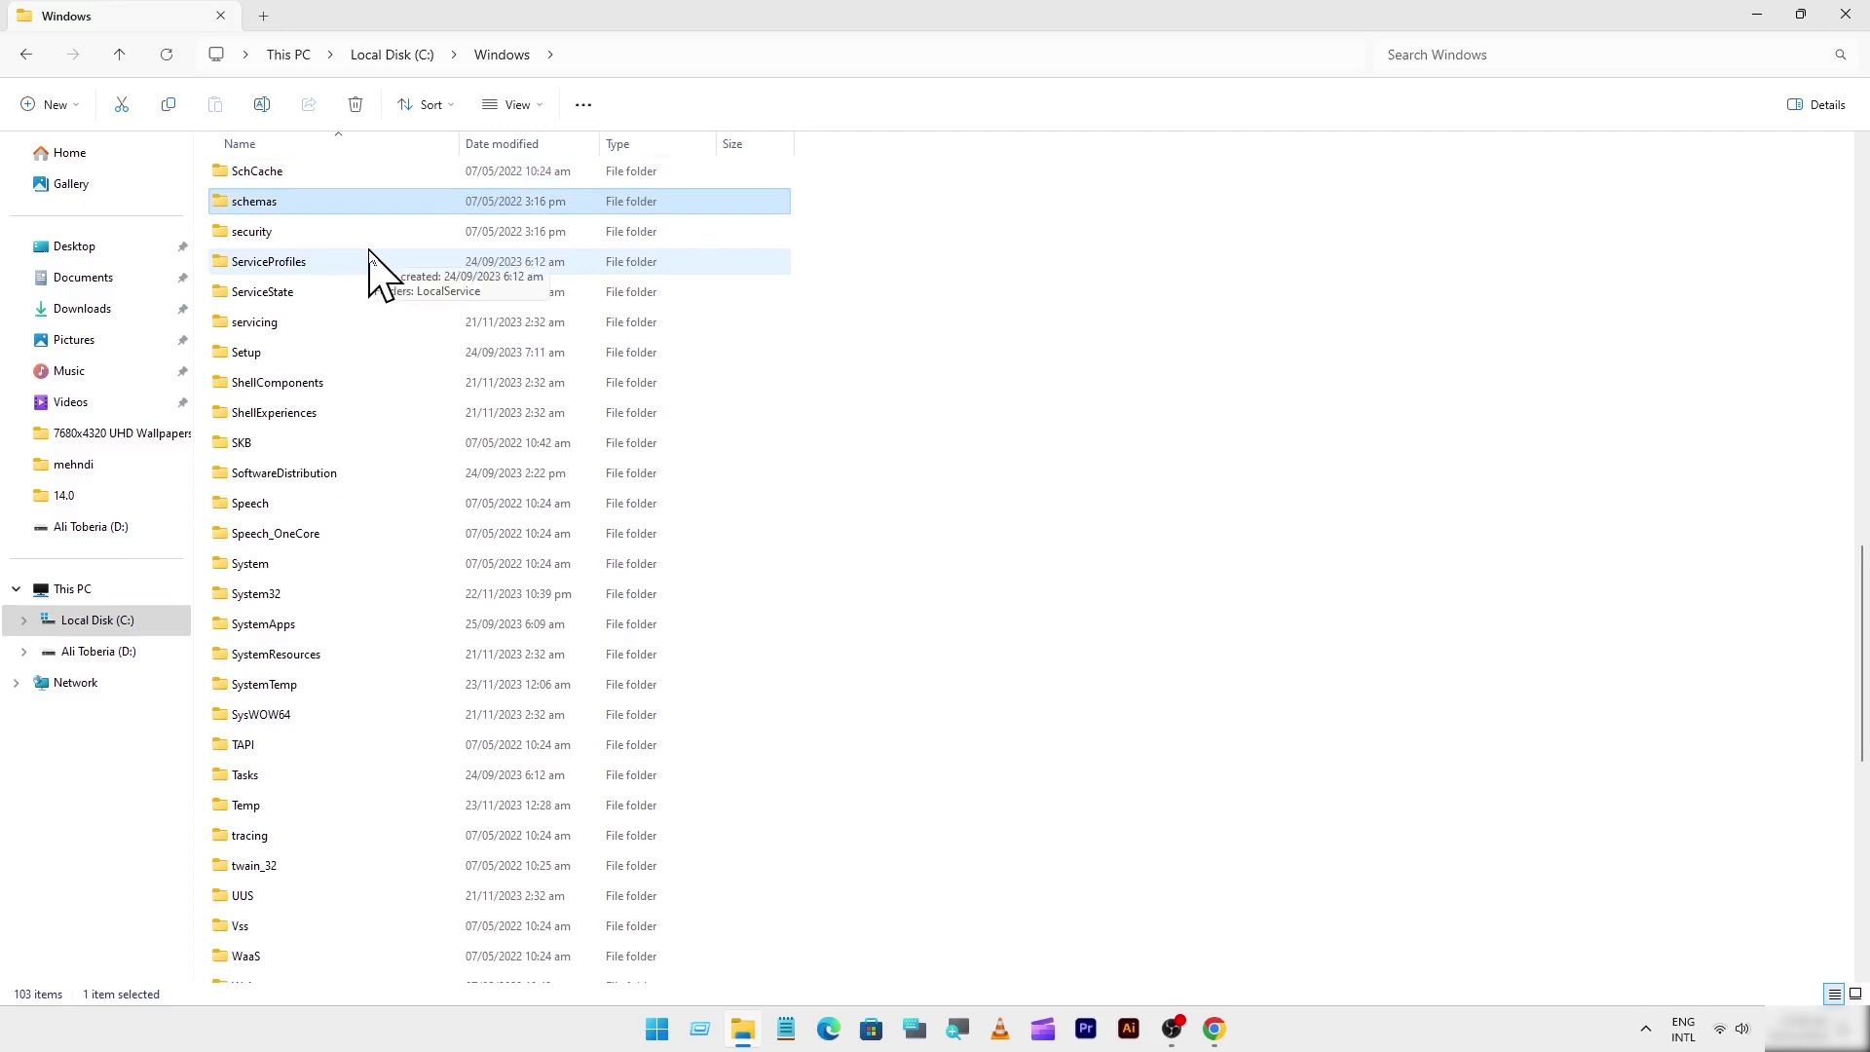
{"action": "key", "text": "s"}
{"action": "key", "text": "s"}
{"action": "key", "text": "s"}
{"action": "key", "text": "s"}
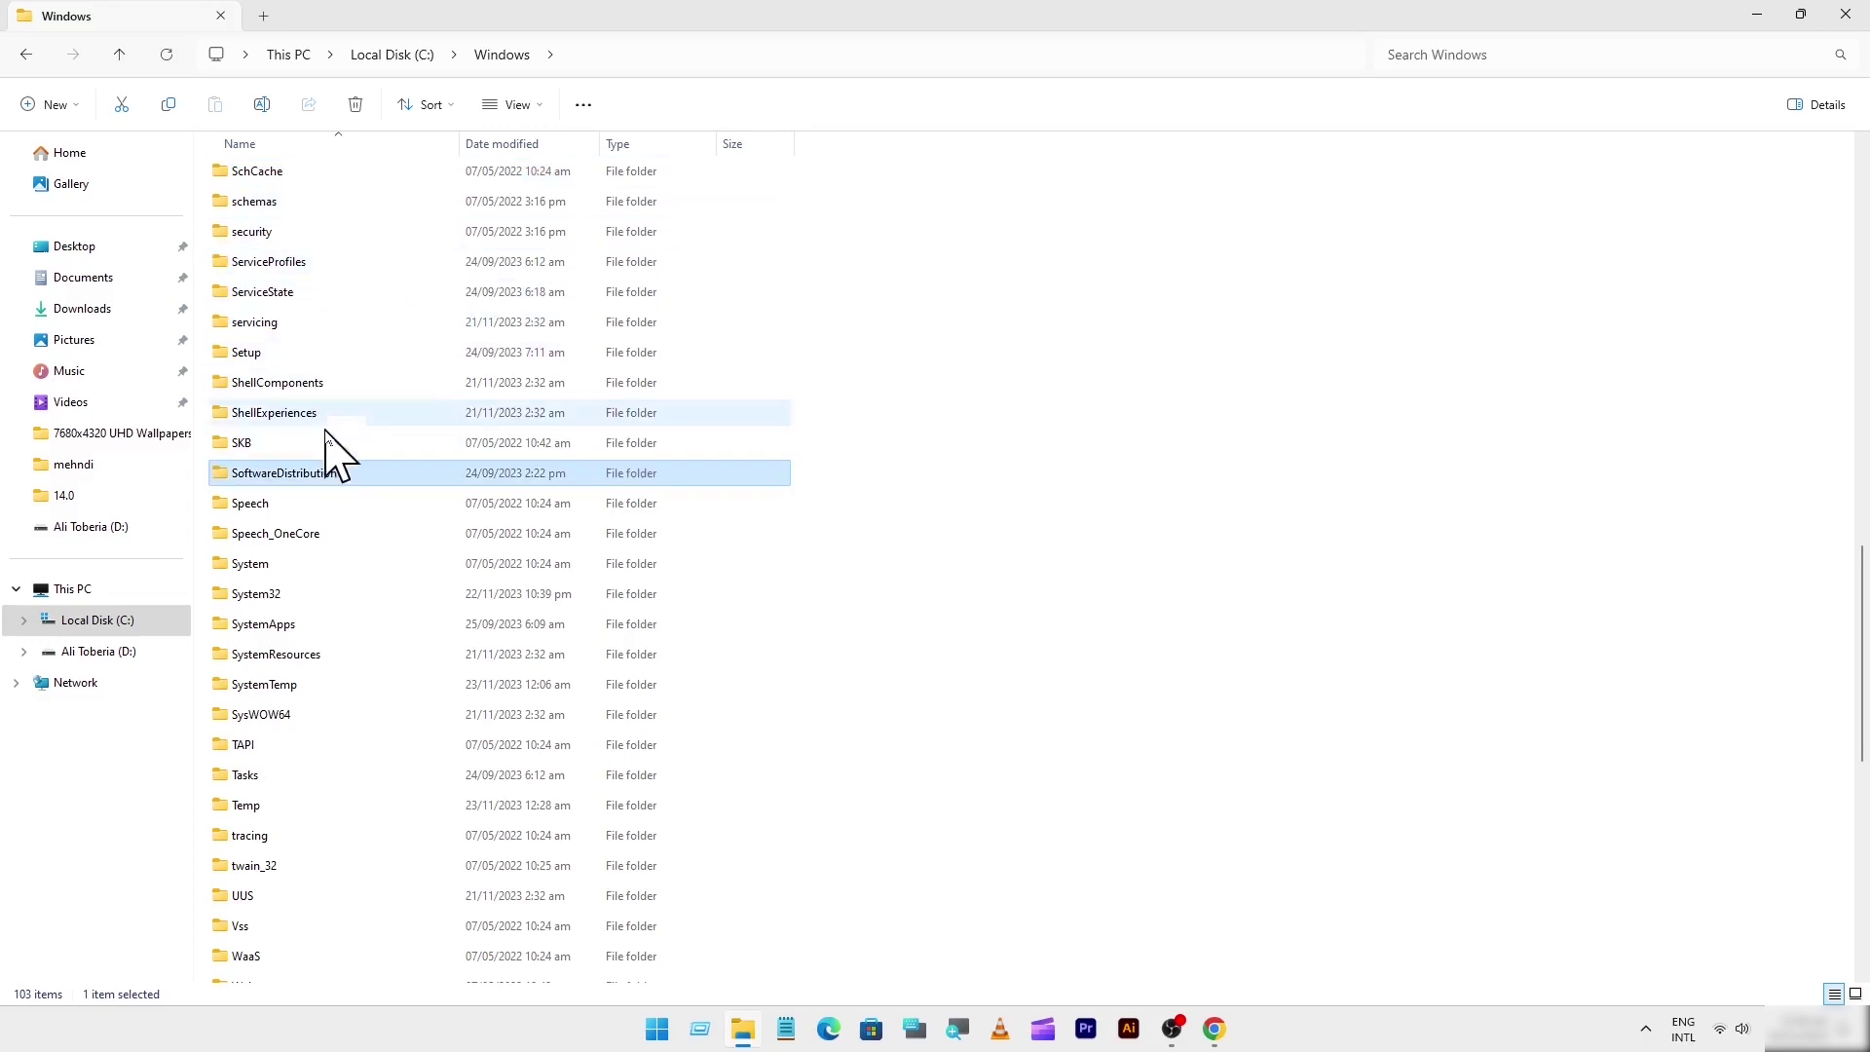
{"action": "double_click", "coordinate": [310, 475]}
{"action": "double_click", "coordinate": [285, 206]}
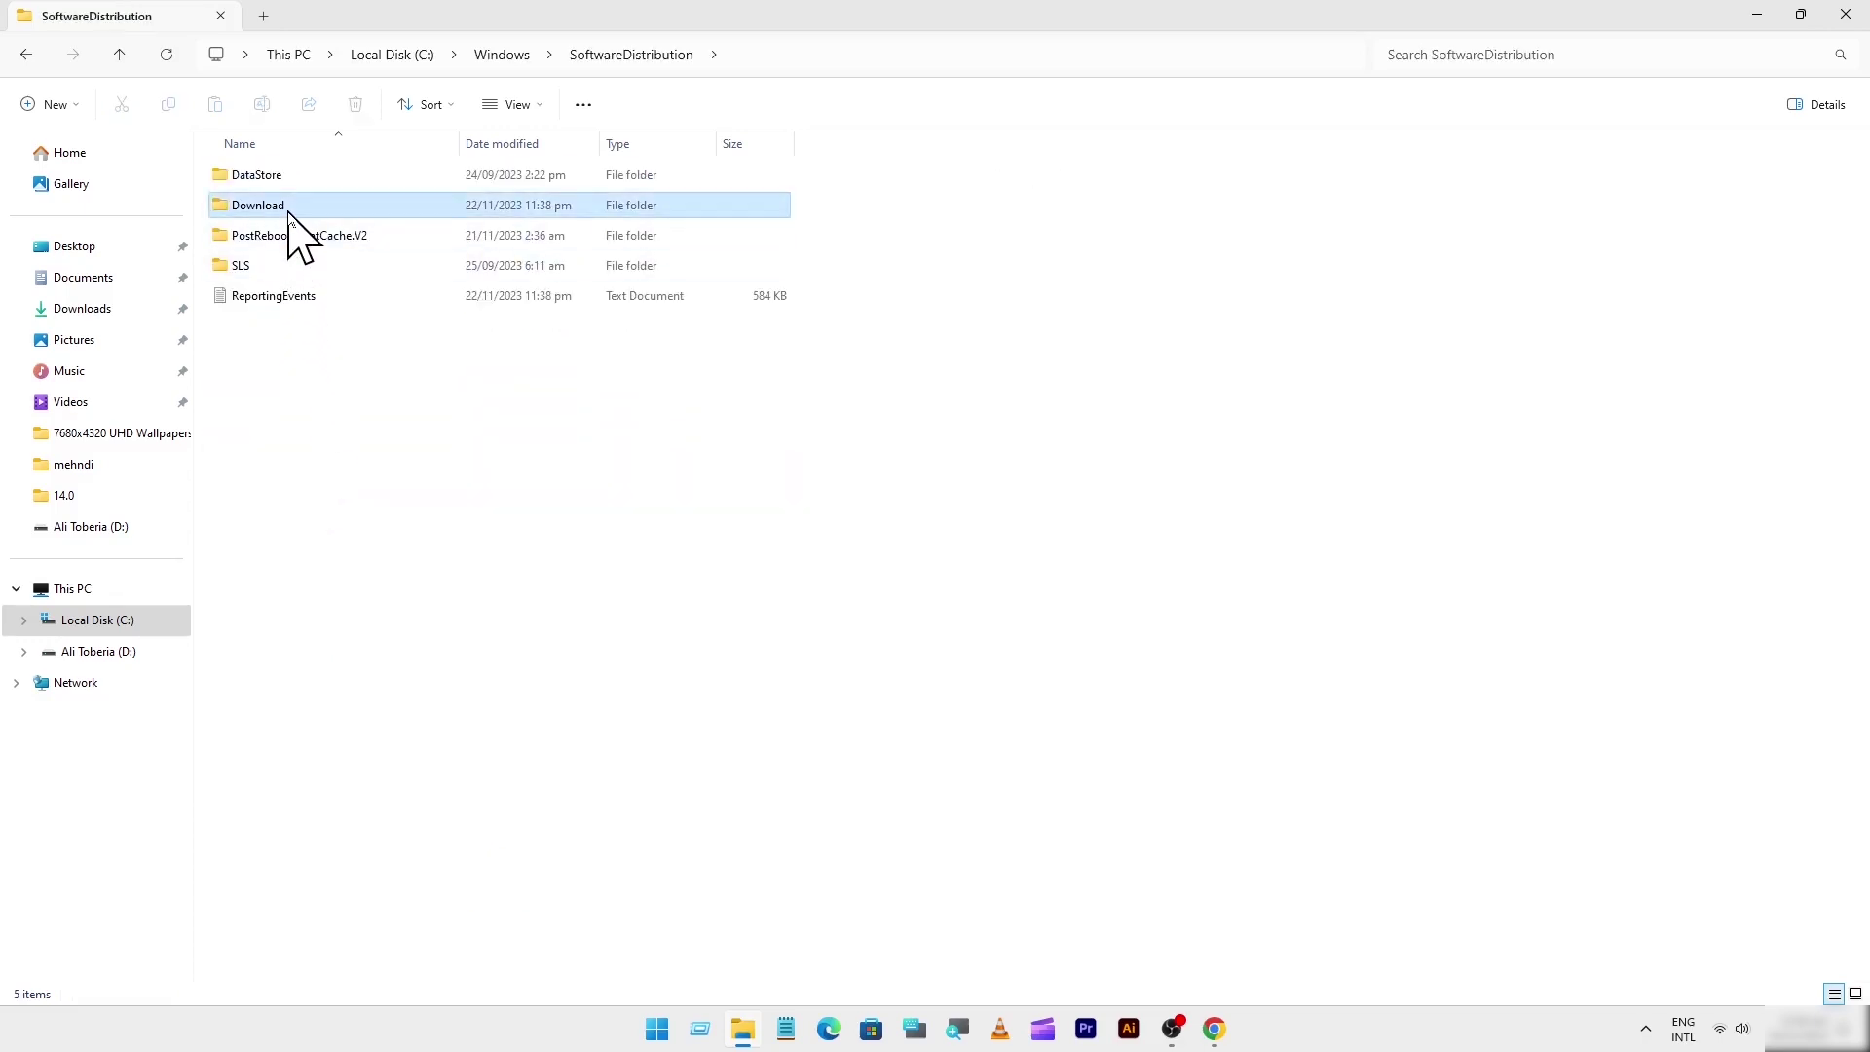
Step: Delete all the folders and files in the SoftwareDistribution Download folder and close the window
{"action": "left_click", "coordinate": [384, 536]}
{"action": "left_click_drag", "start_coordinate": [397, 628], "coordinate": [522, 188]}
{"action": "right_click", "coordinate": [522, 188]}
{"action": "left_click", "coordinate": [657, 192]}
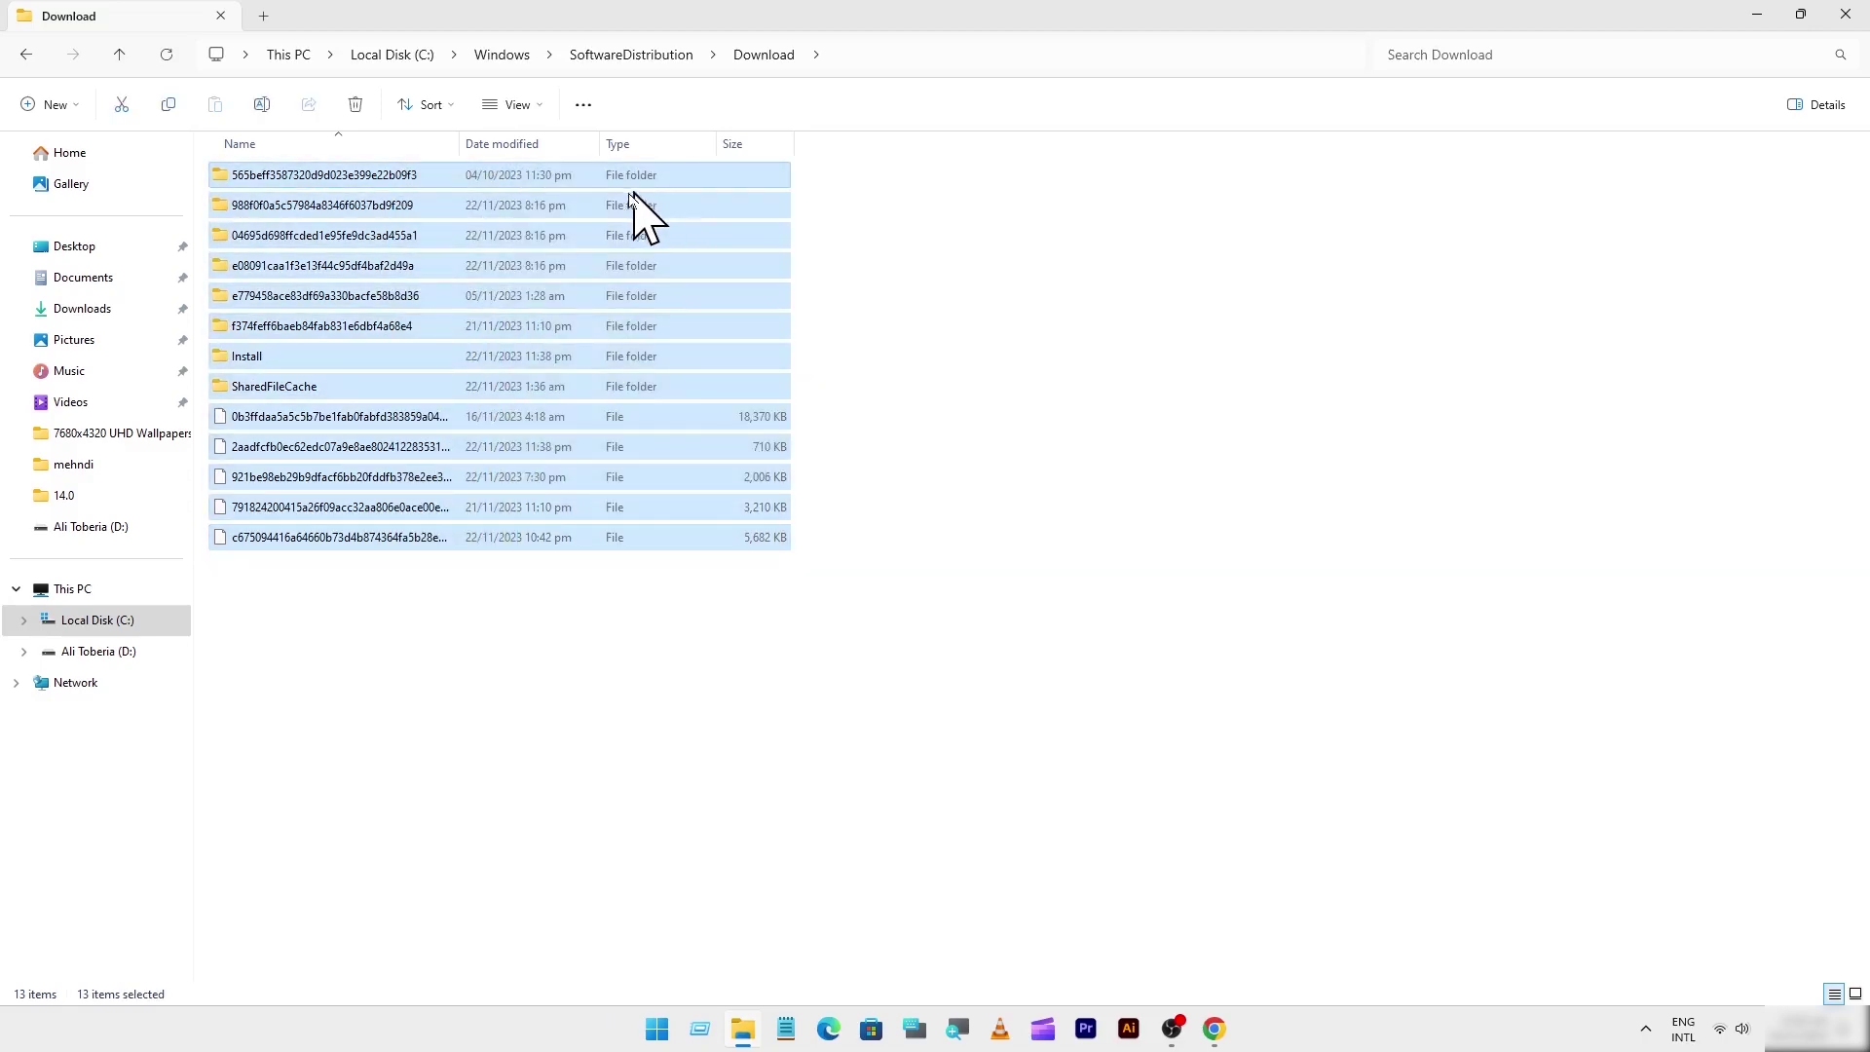
{"action": "left_click", "coordinate": [1844, 14]}
Step: Search Windows for game mode, open the Game Mode settings and turn Game Mode on
{"action": "left_click", "coordinate": [649, 1032]}
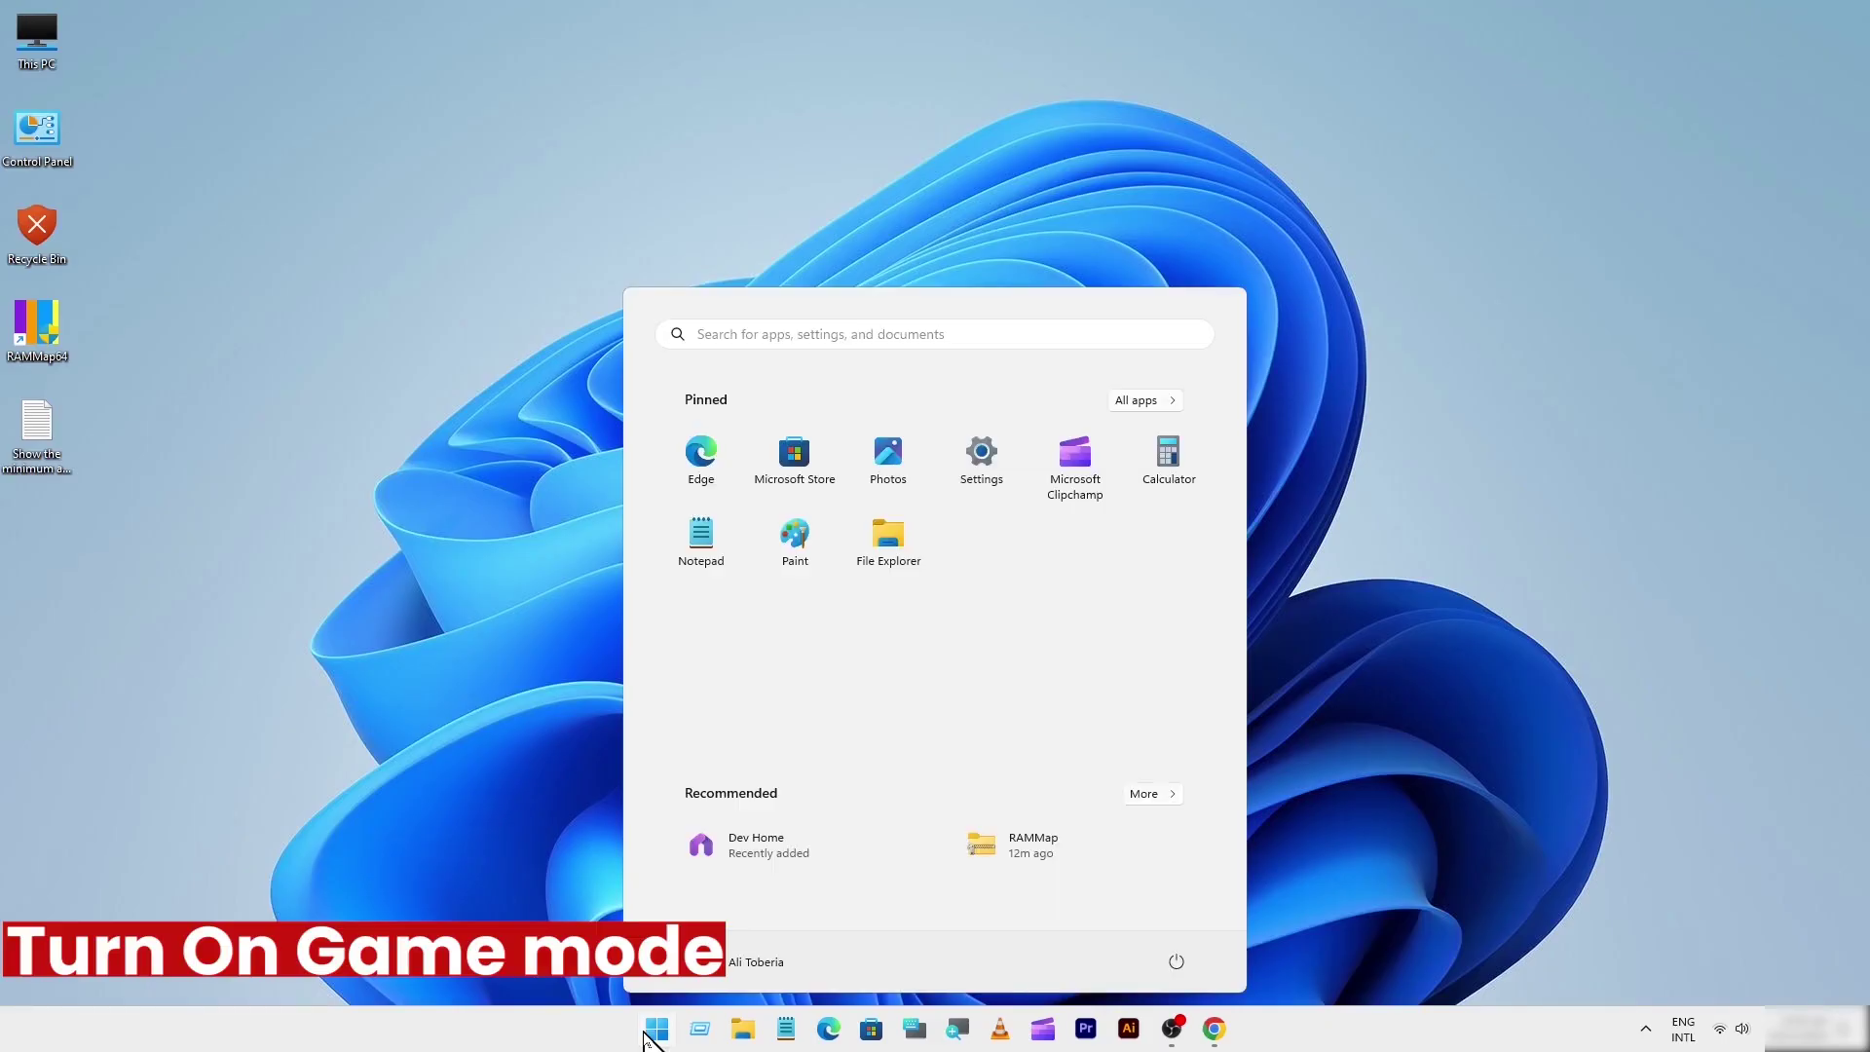
{"action": "type", "text": "game m"}
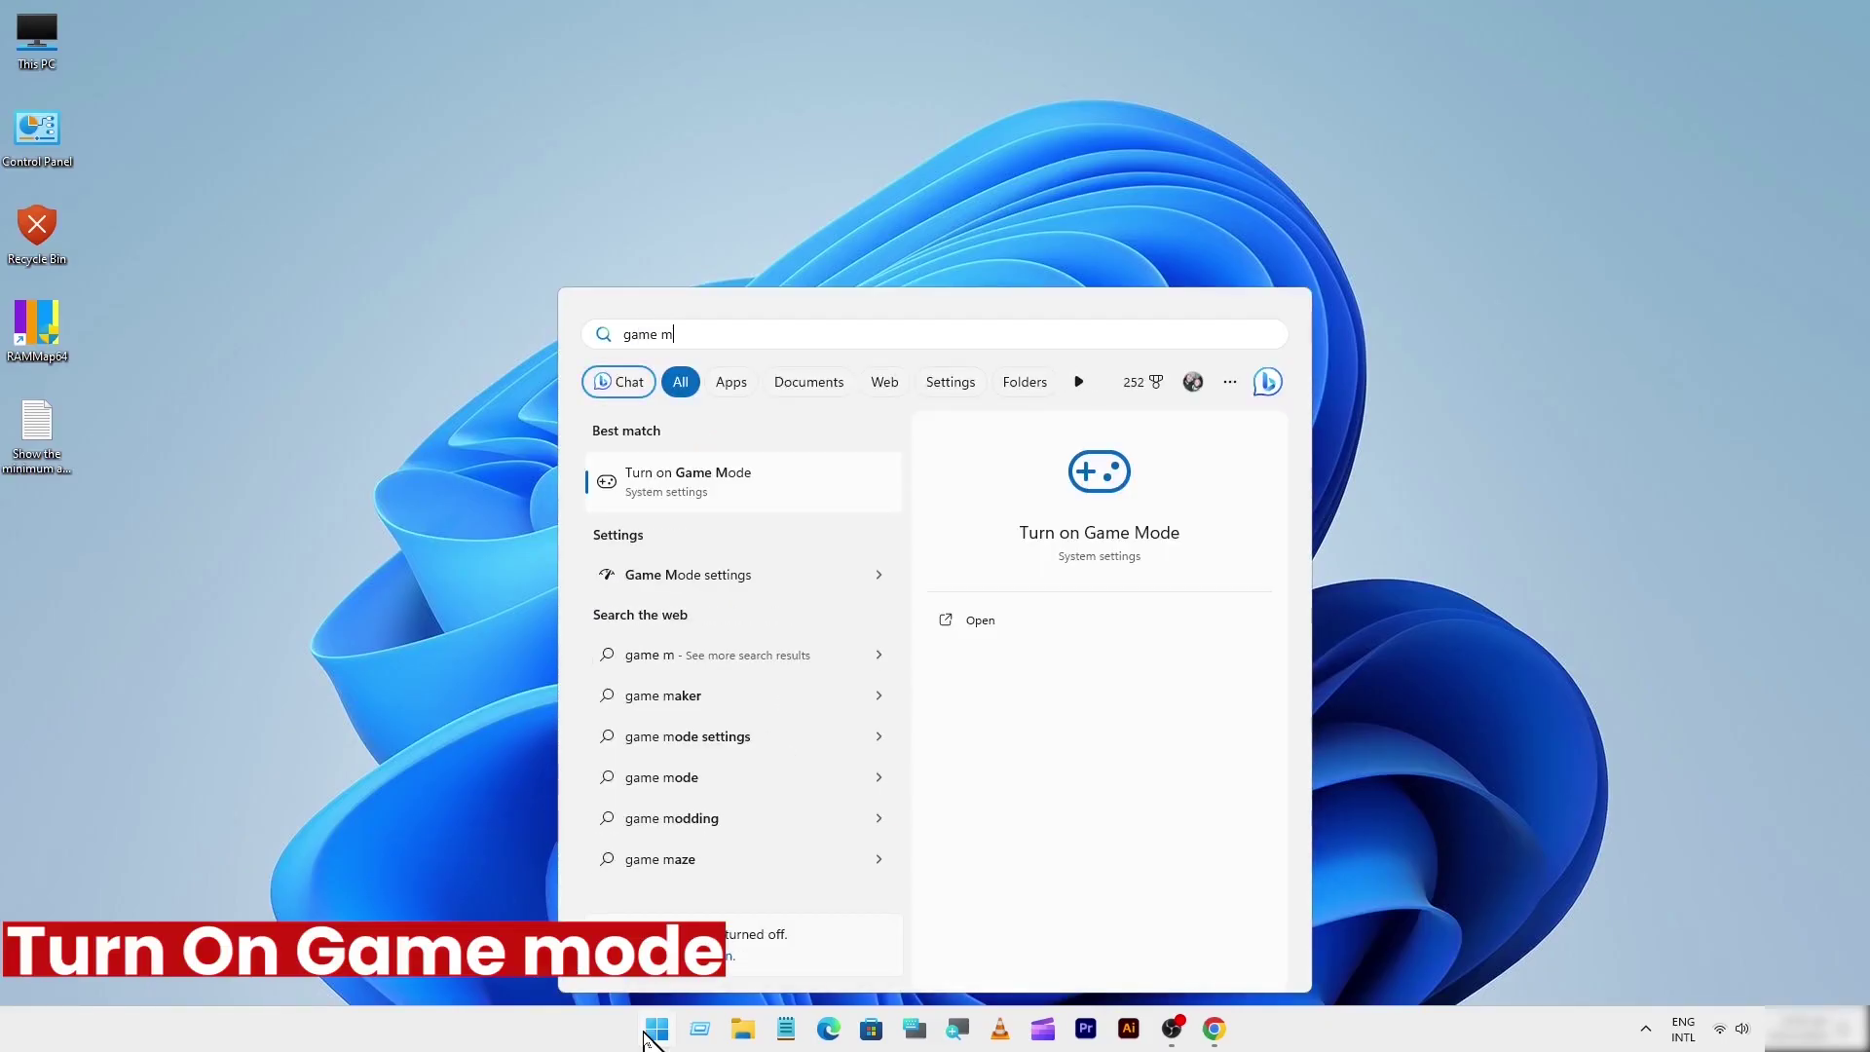
{"action": "type", "text": "ode"}
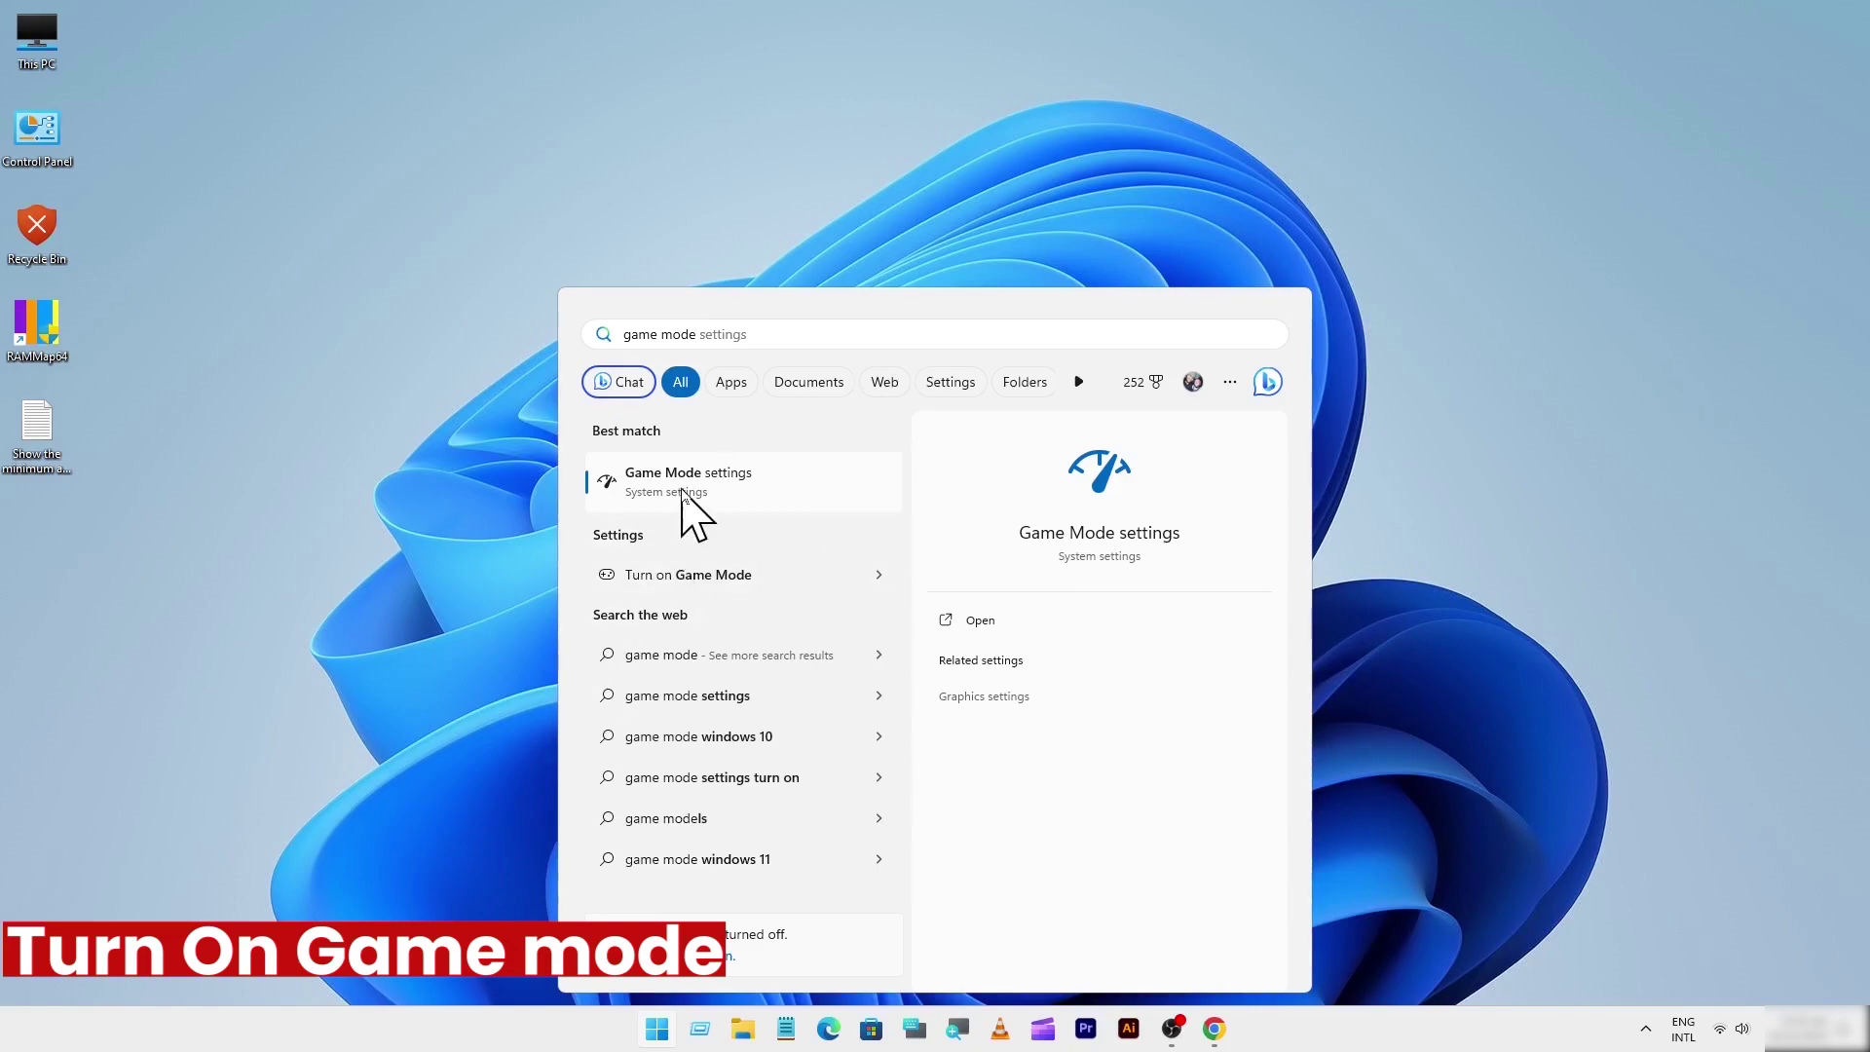
{"action": "left_click", "coordinate": [684, 492]}
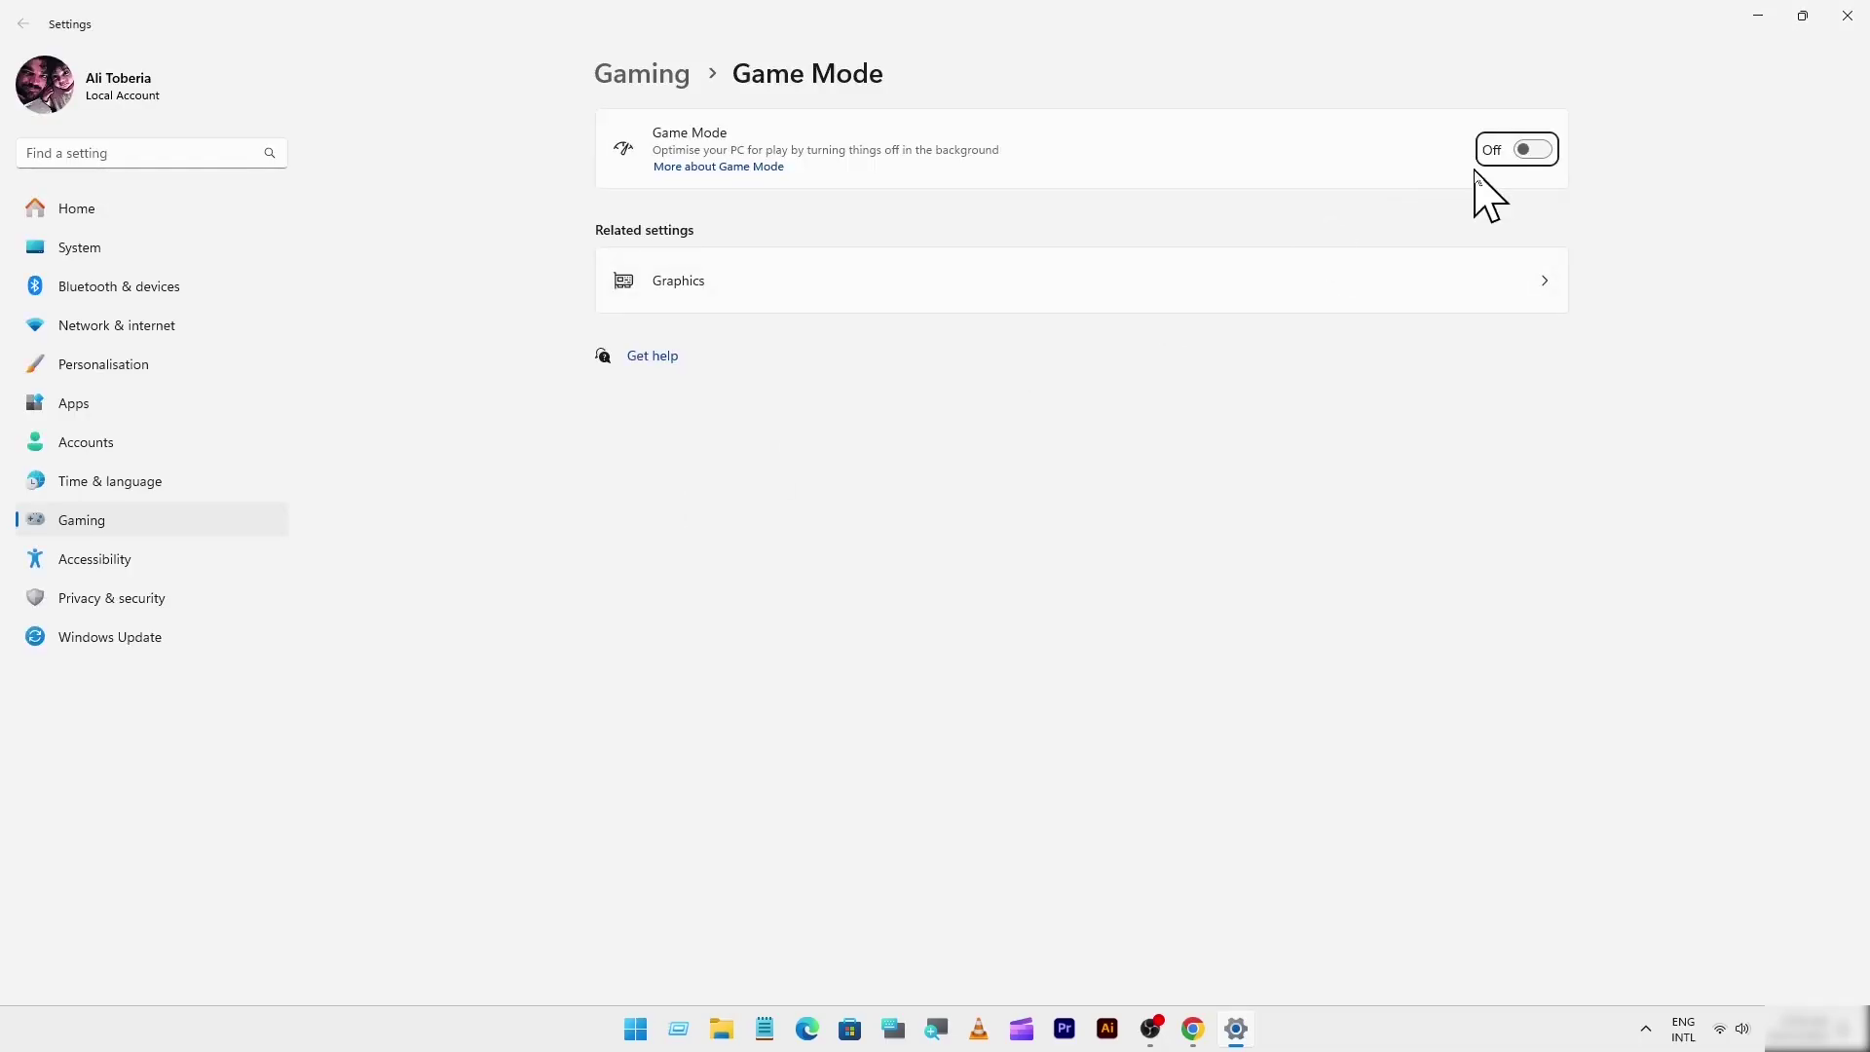
{"action": "left_click", "coordinate": [1533, 149]}
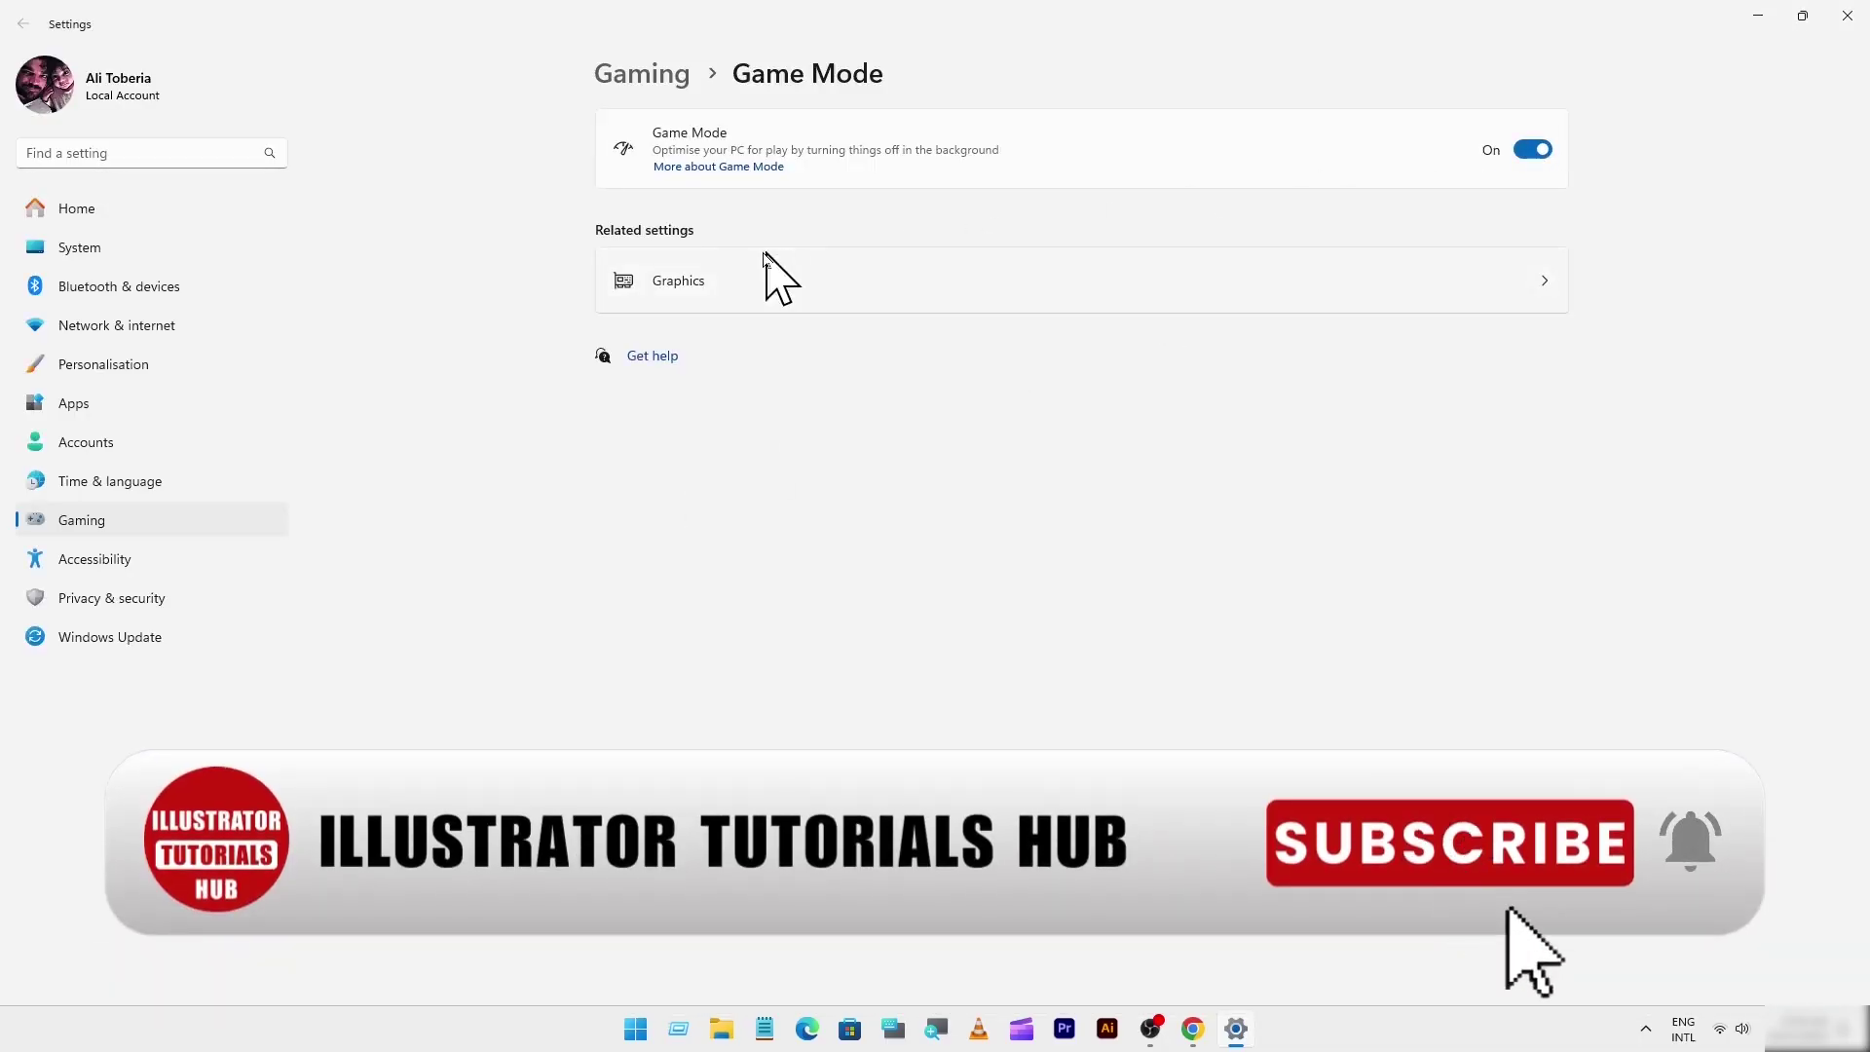
Step: Add Adobe Illustrator 2022 from Program Files\Adobe to the custom graphics options for desktop apps
{"action": "left_click", "coordinate": [692, 302]}
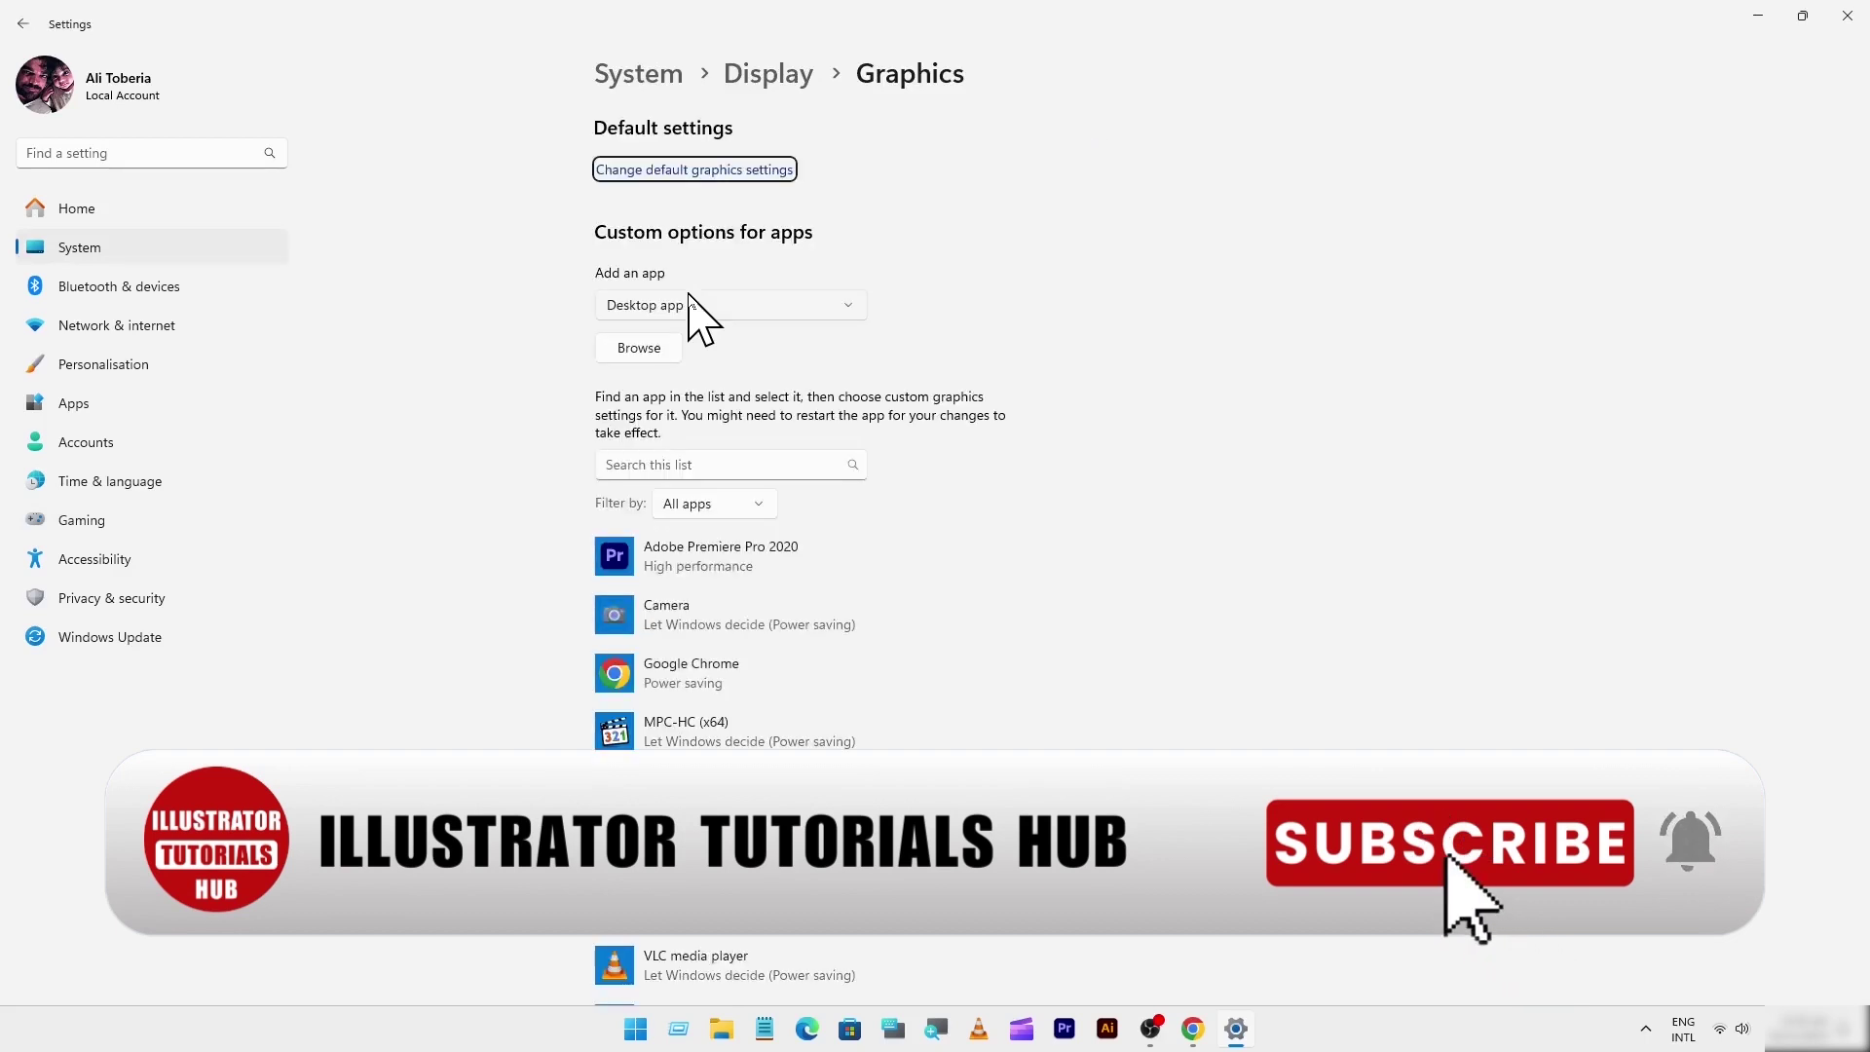
{"action": "left_click", "coordinate": [657, 357]}
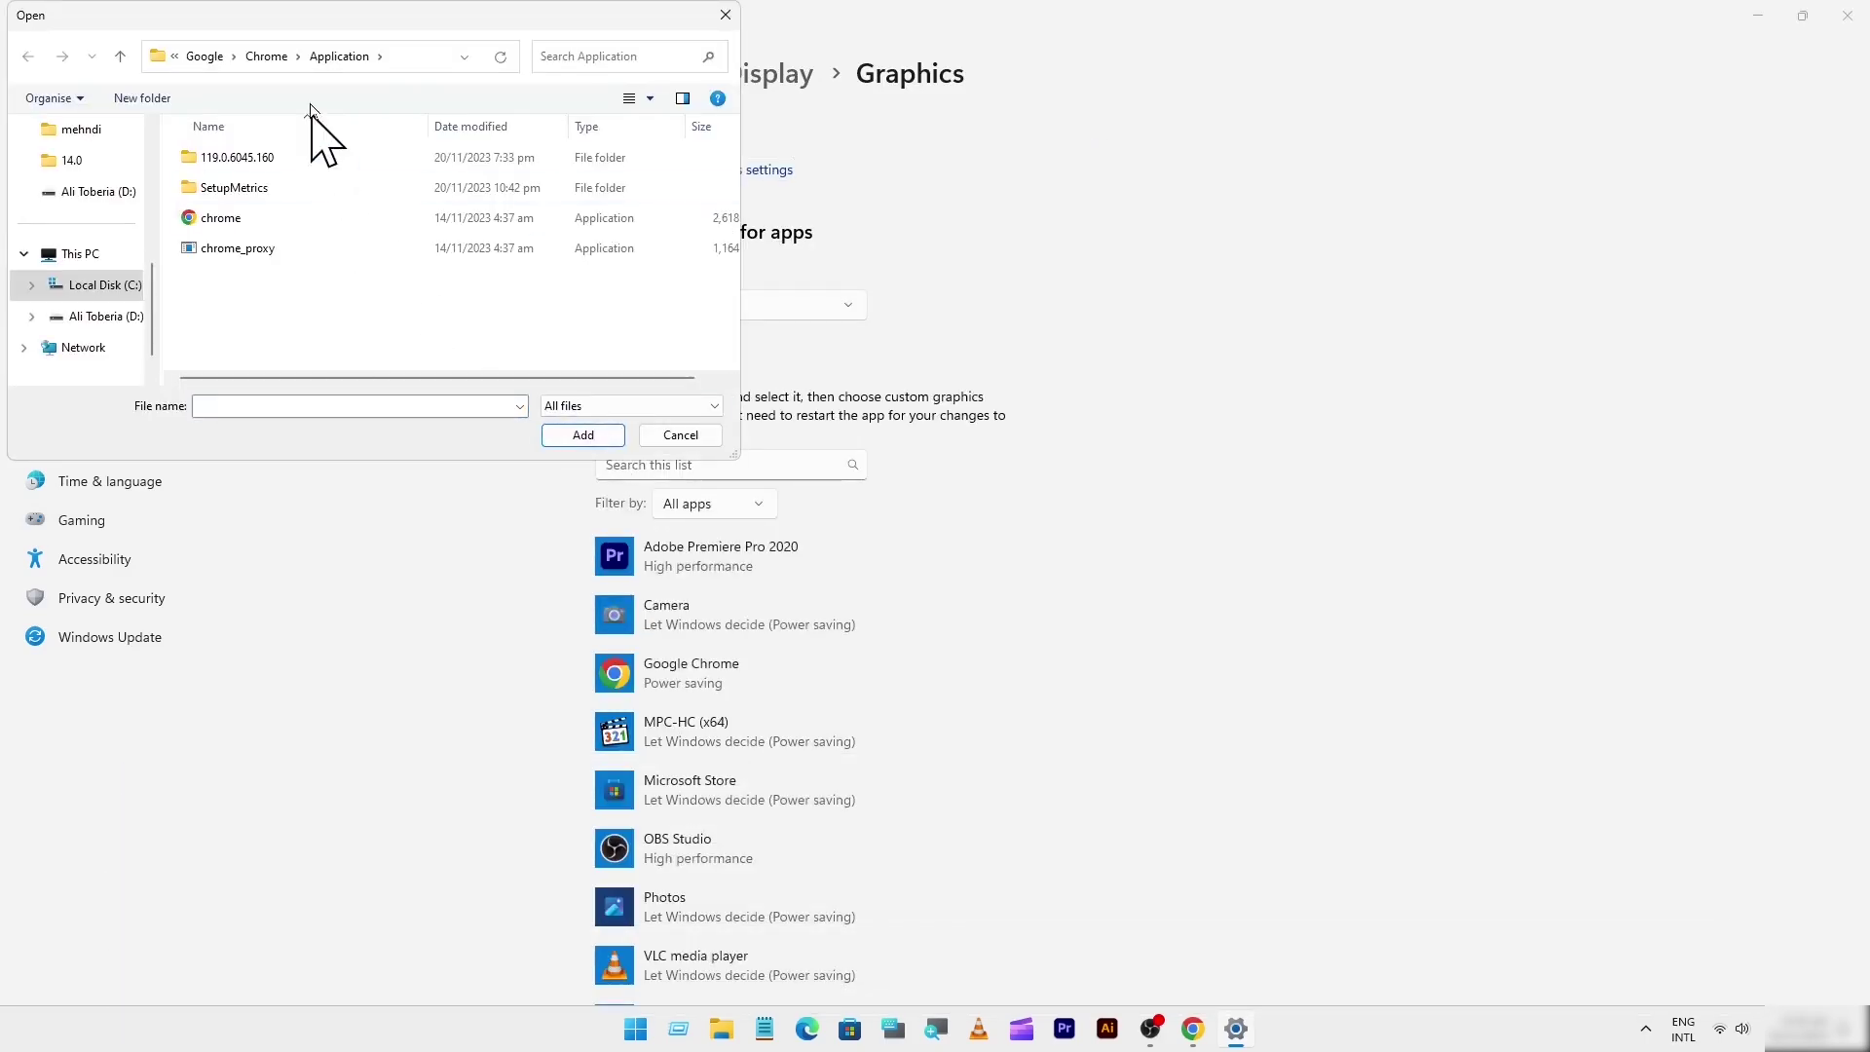
{"action": "left_click", "coordinate": [204, 57]}
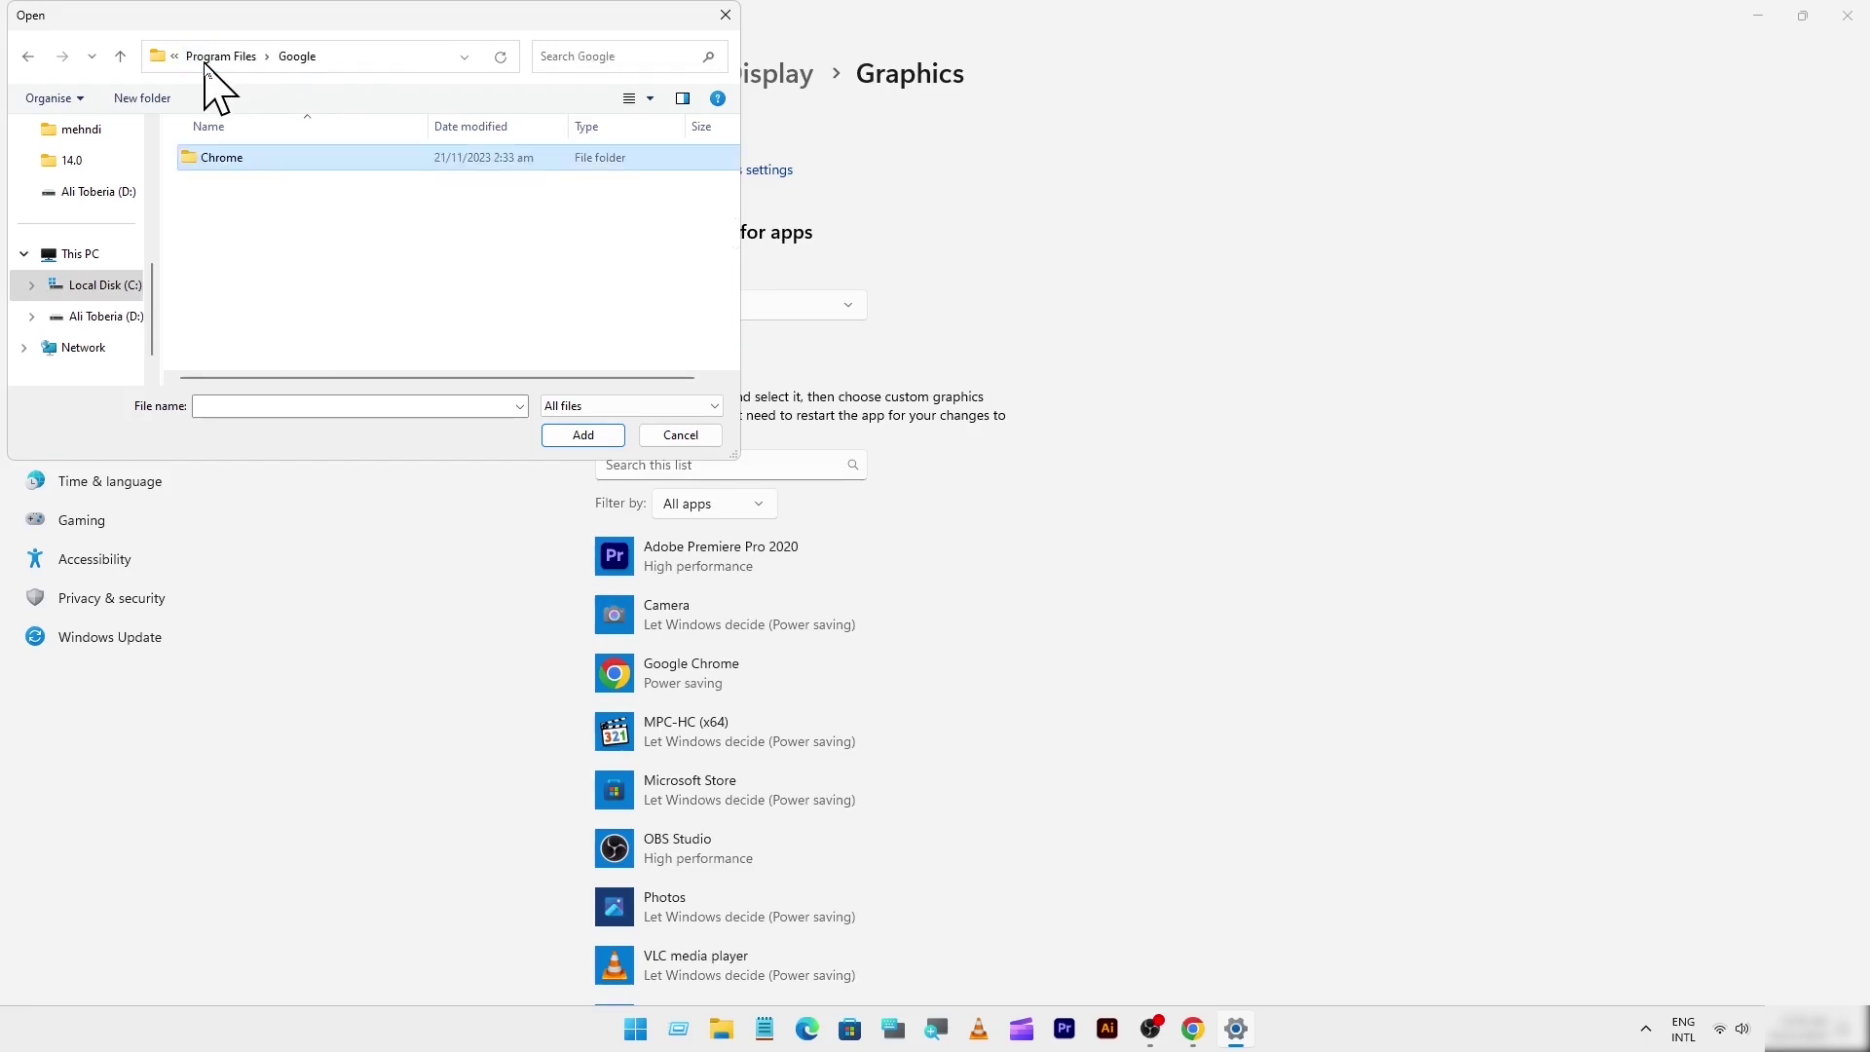
{"action": "left_click", "coordinate": [174, 56]}
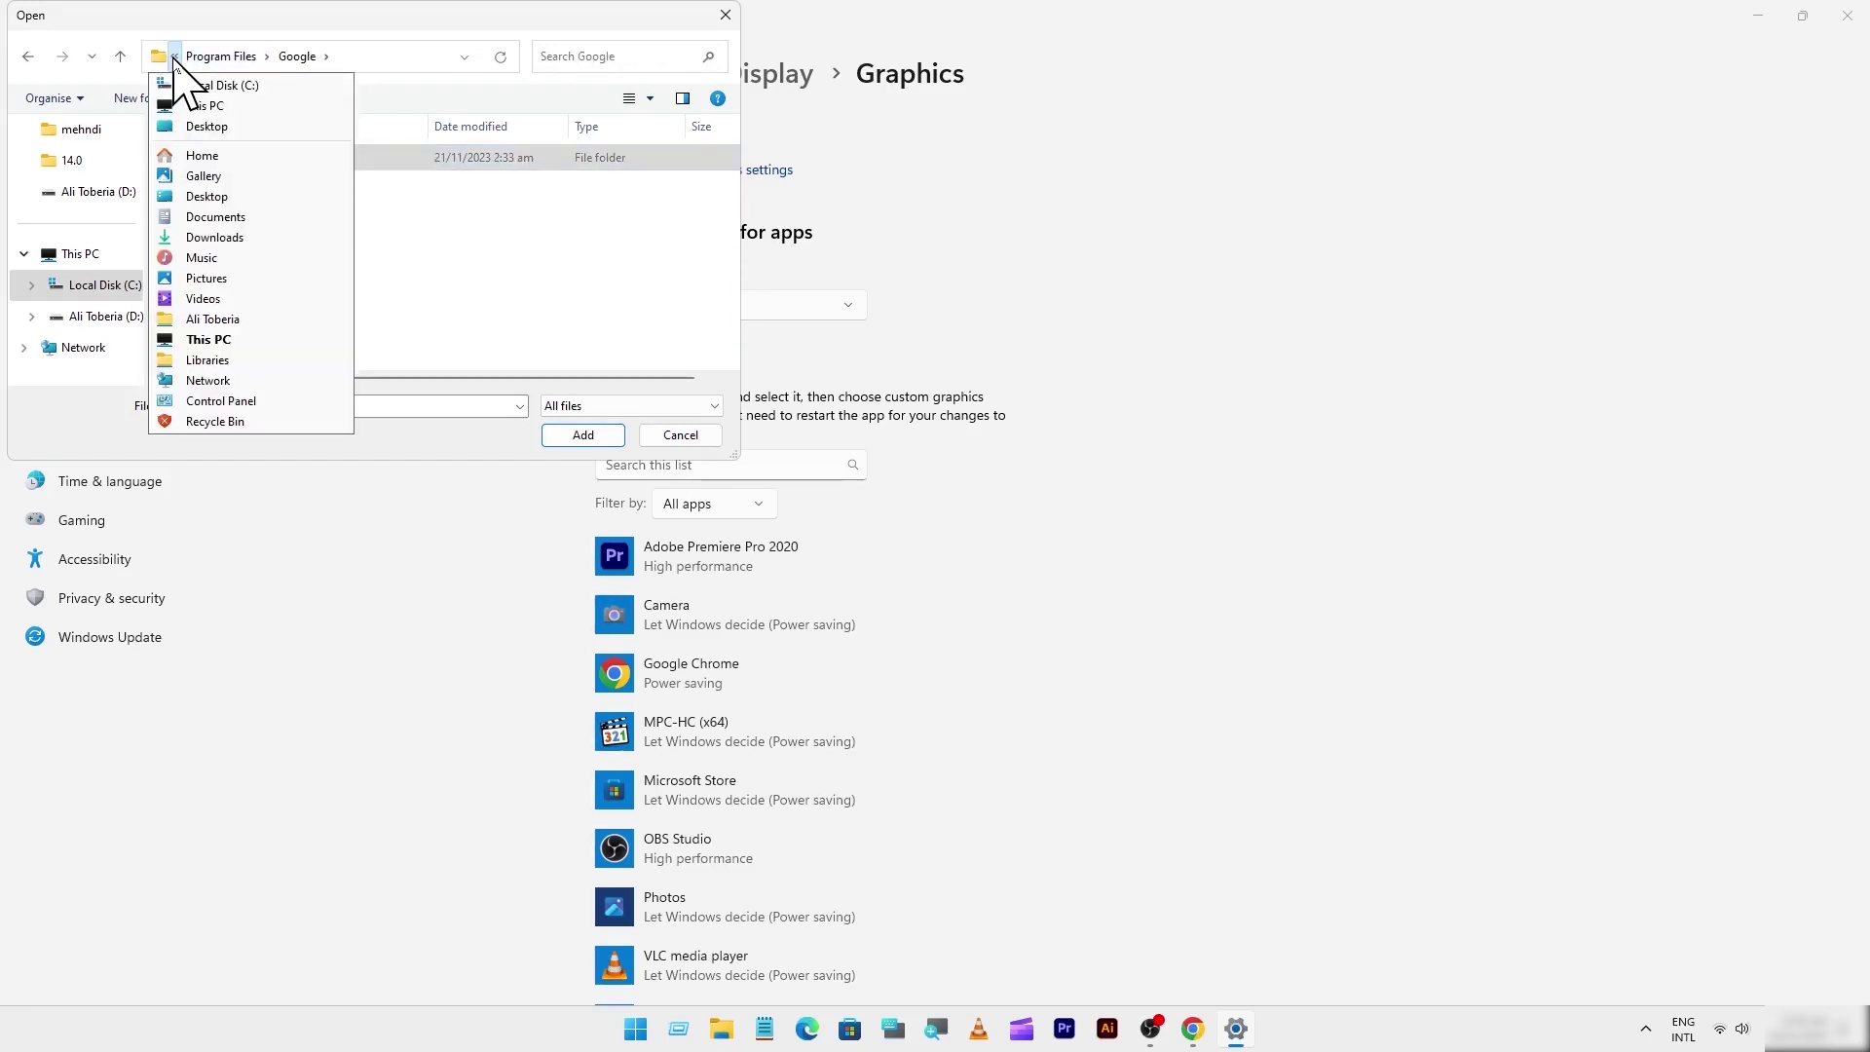
{"action": "mouse_move", "coordinate": [222, 58]}
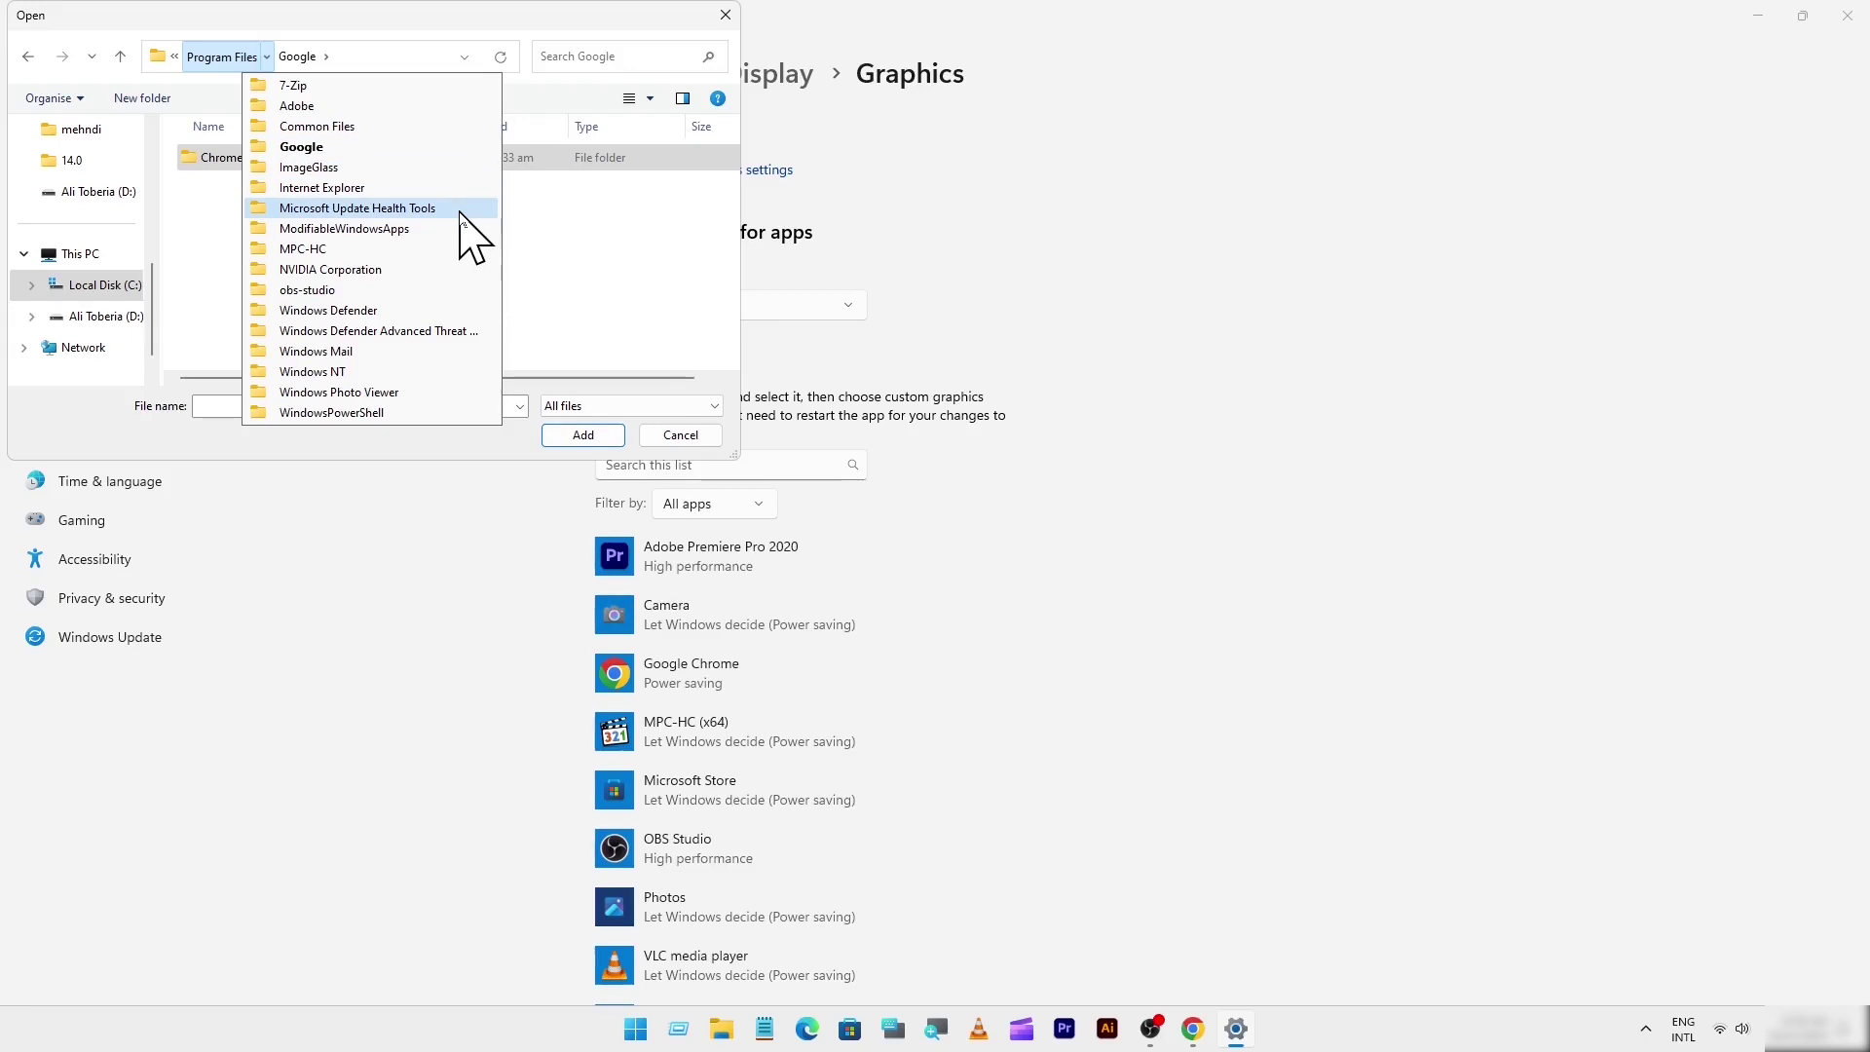
{"action": "left_click", "coordinate": [419, 105]}
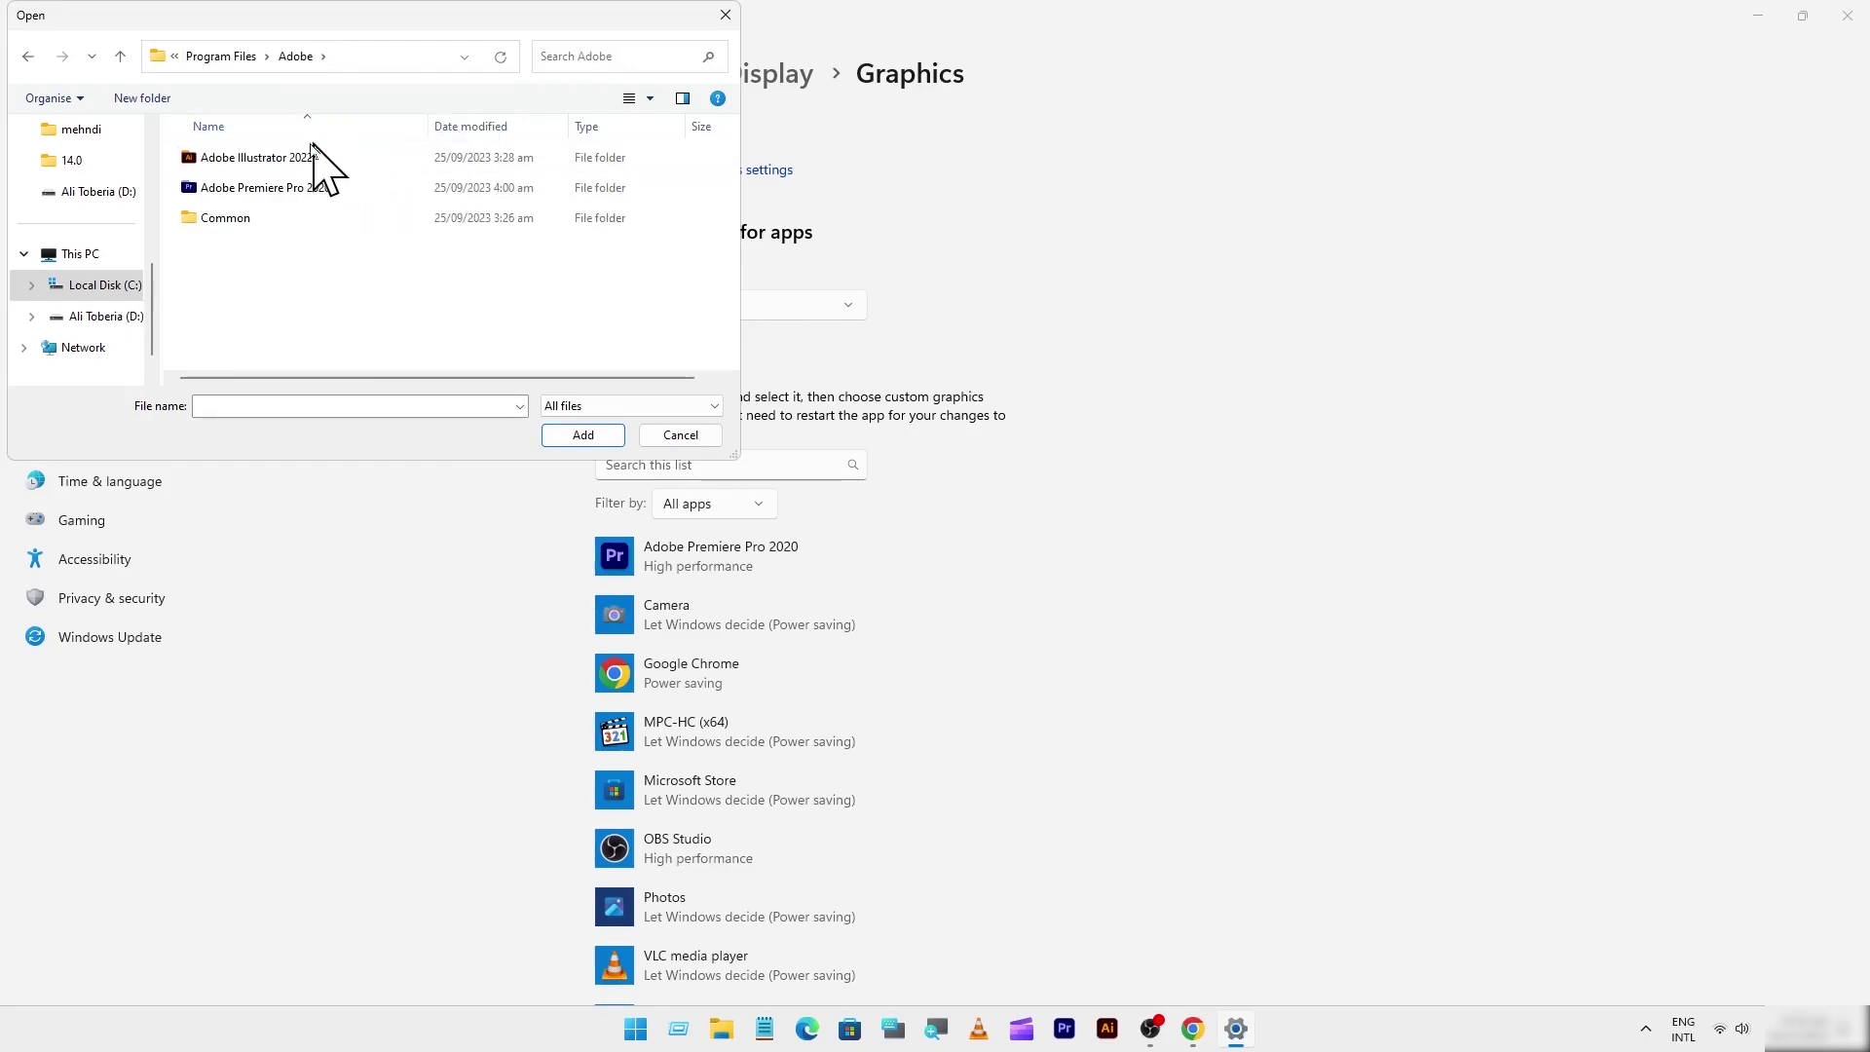
{"action": "double_click", "coordinate": [261, 165]}
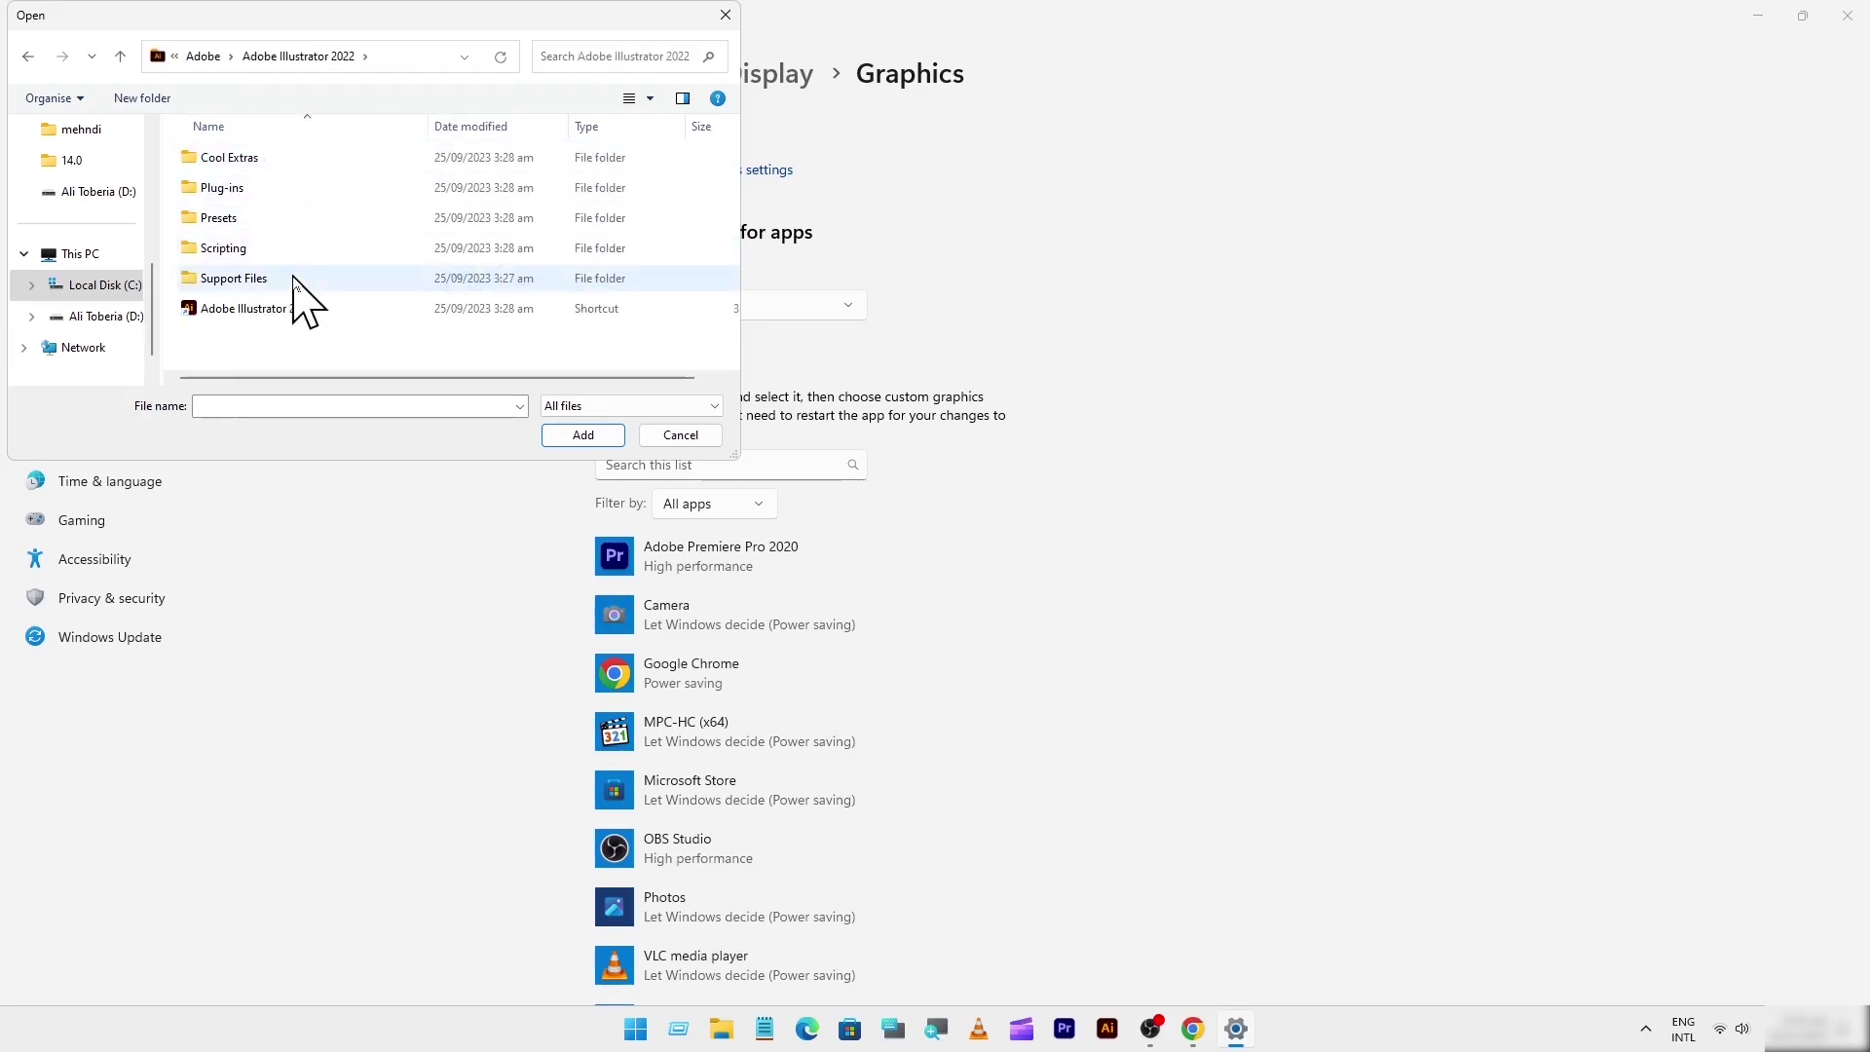
{"action": "double_click", "coordinate": [297, 308]}
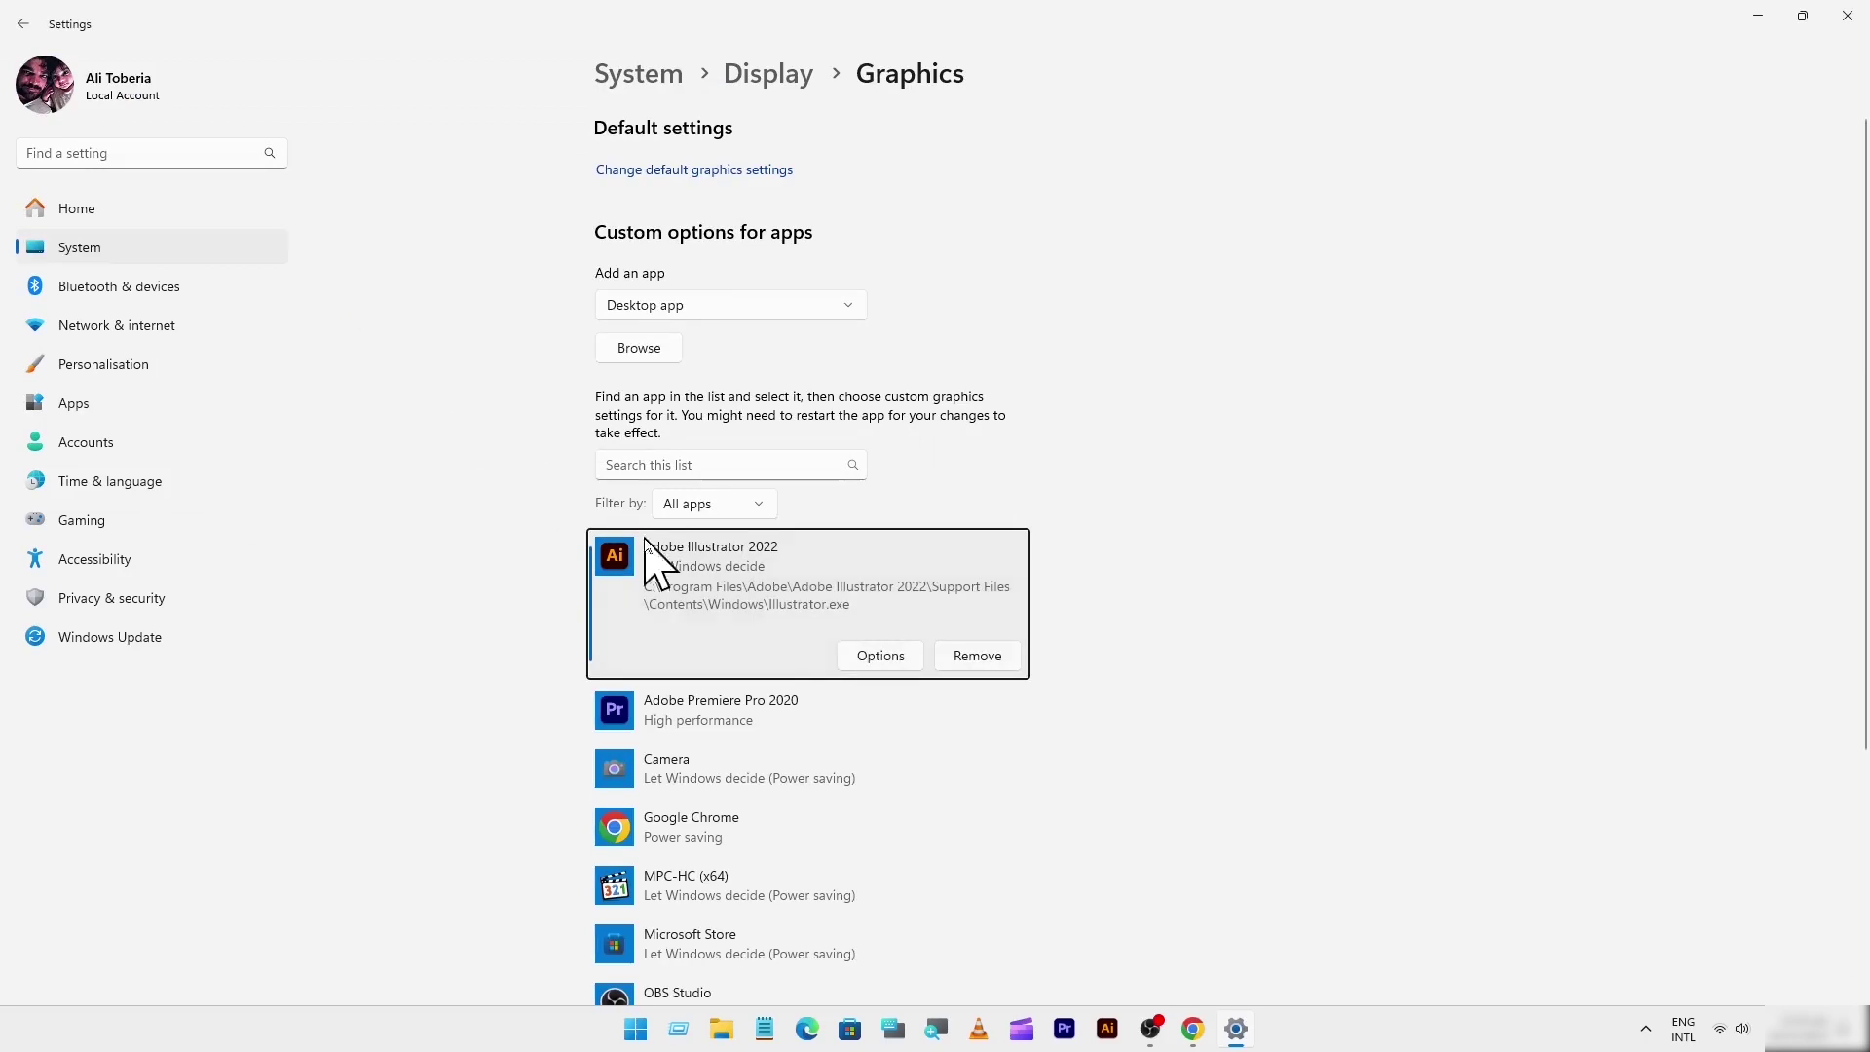
Step: Set the graphics preference of Adobe Illustrator 2022 to High performance, save it and close Settings
{"action": "left_click", "coordinate": [878, 653]}
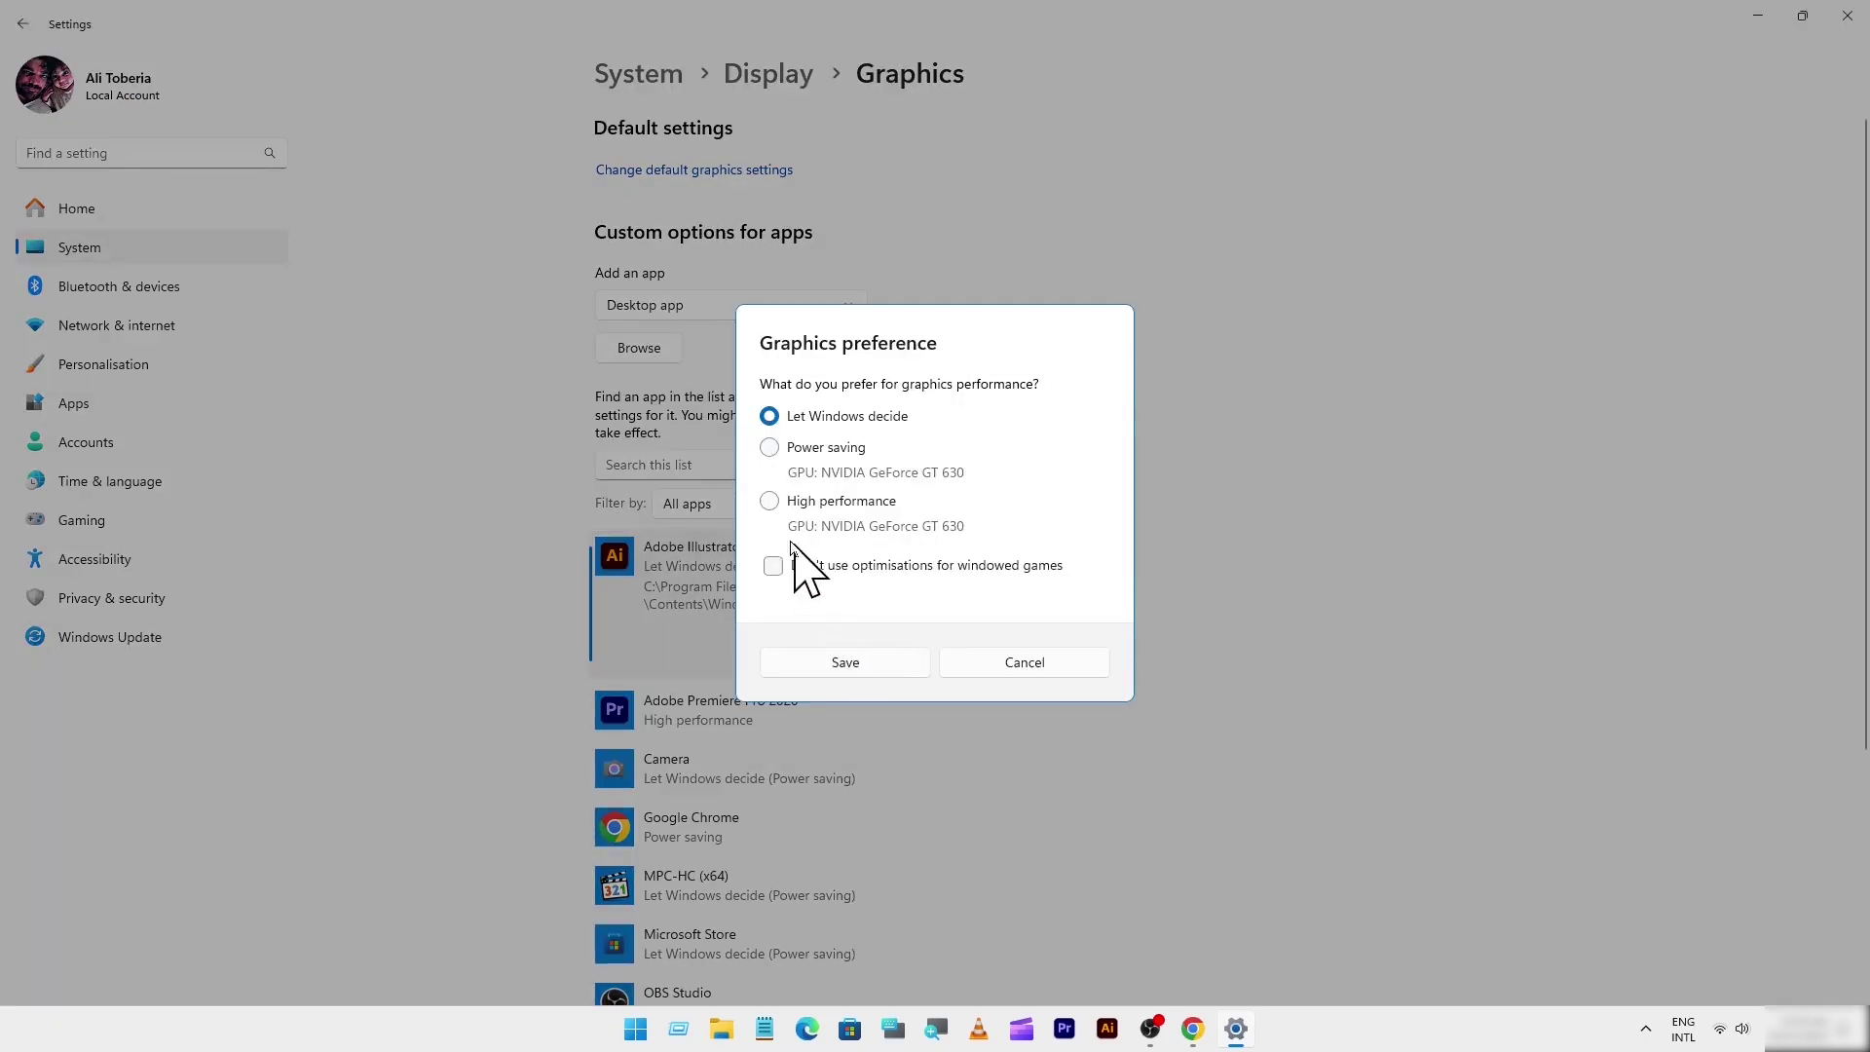
{"action": "left_click", "coordinate": [774, 504]}
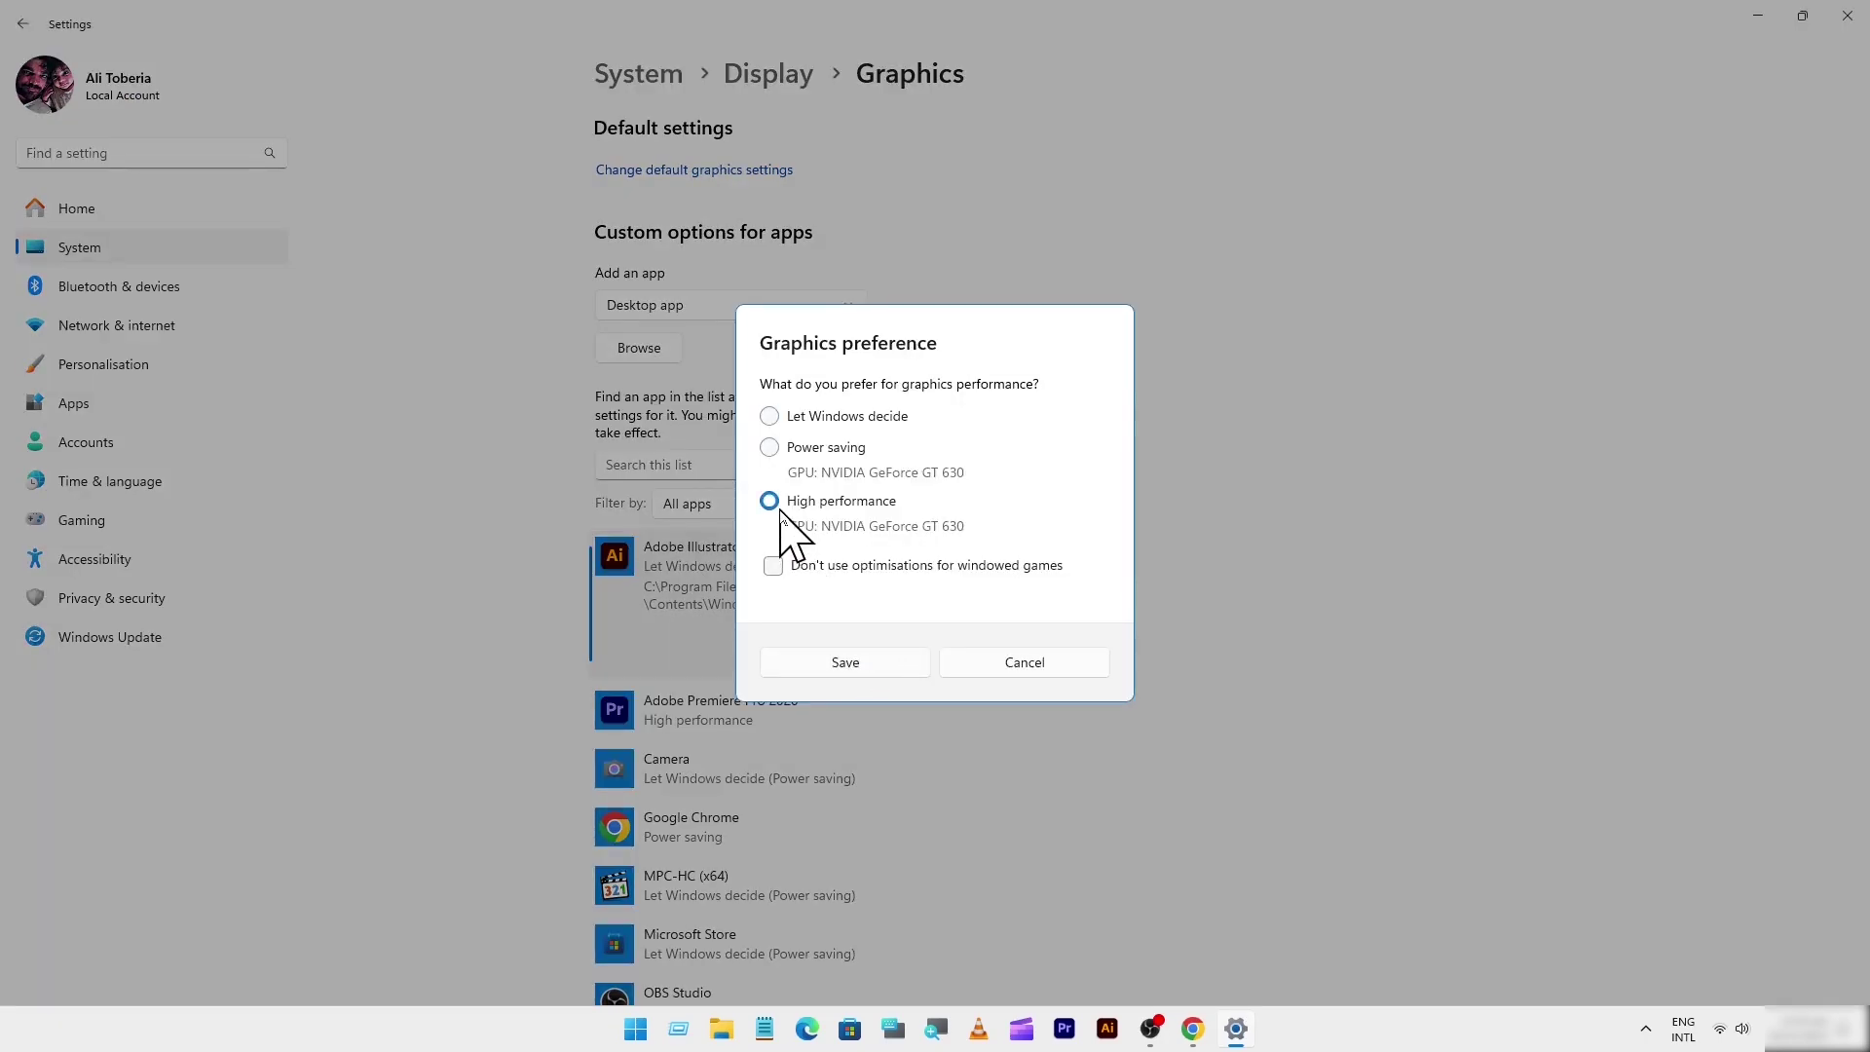
{"action": "left_click", "coordinate": [847, 665]}
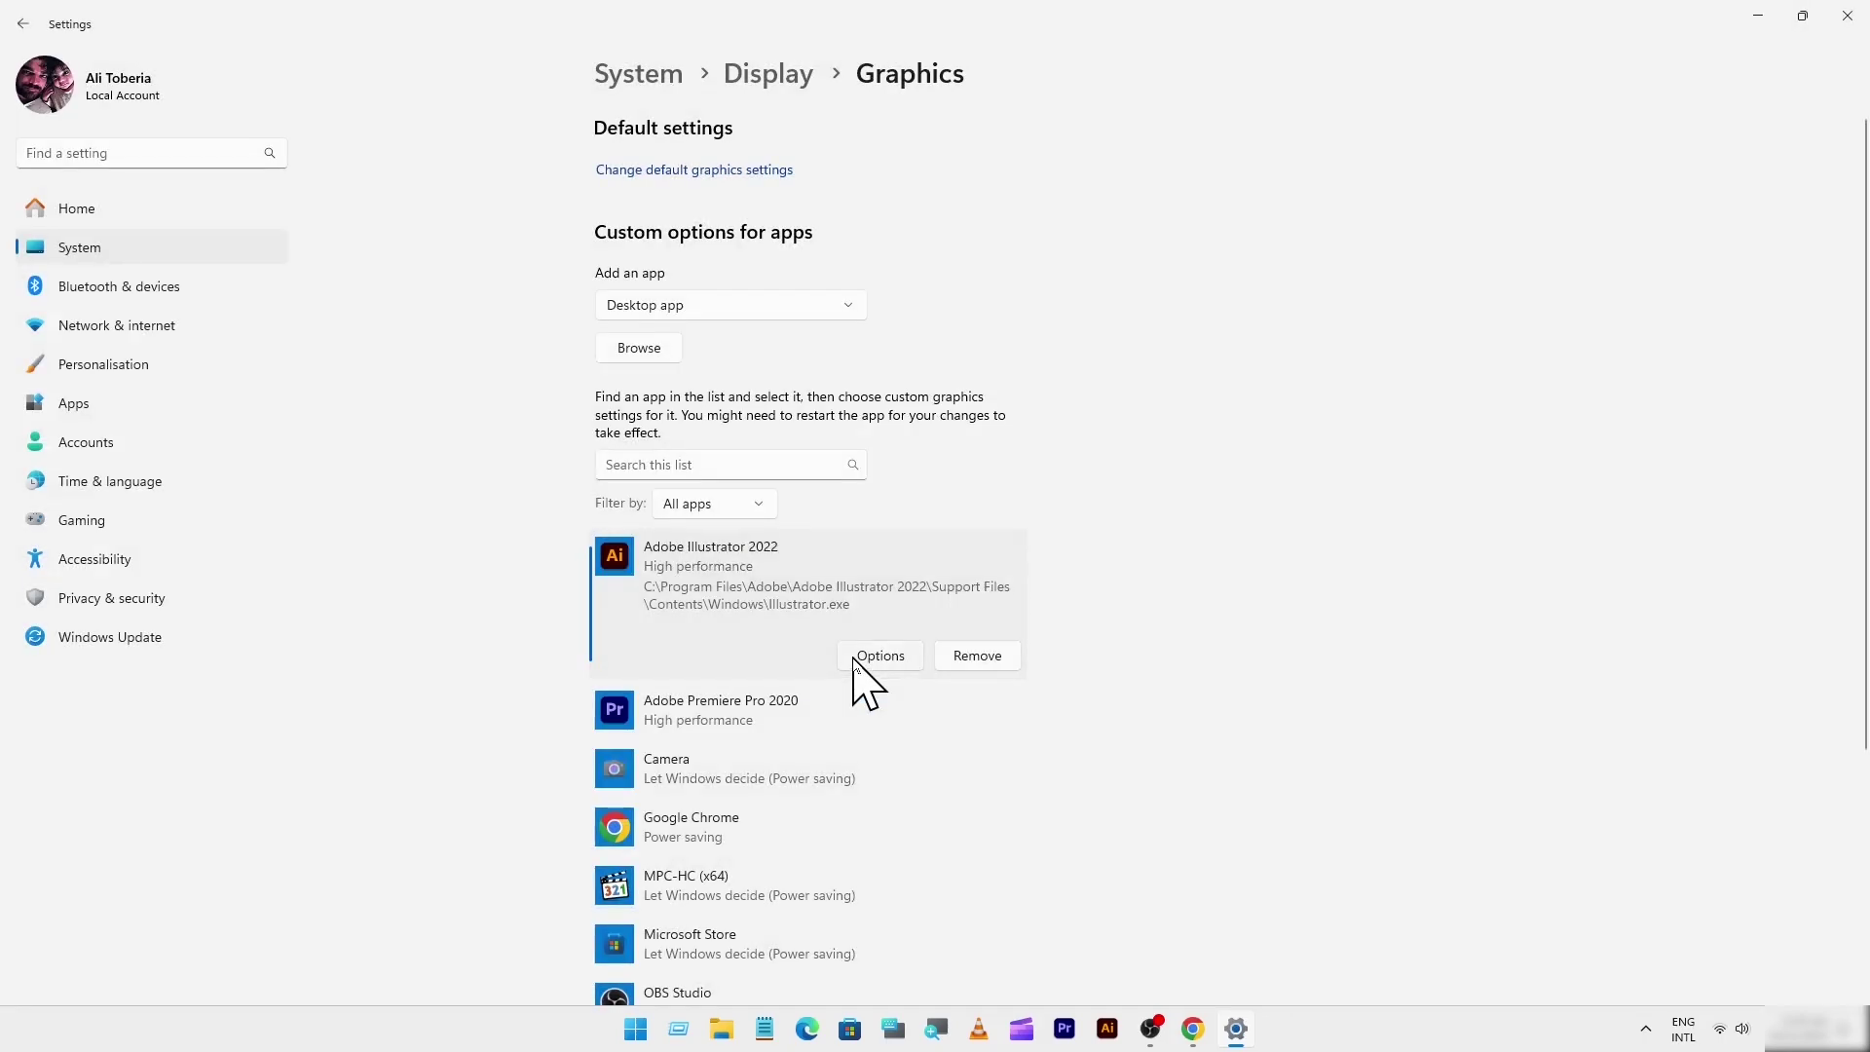
{"action": "left_click", "coordinate": [1847, 16]}
Step: Open Task Manager and end the Notepad, VLC media player and Google Chrome tasks
{"action": "right_click", "coordinate": [563, 1040]}
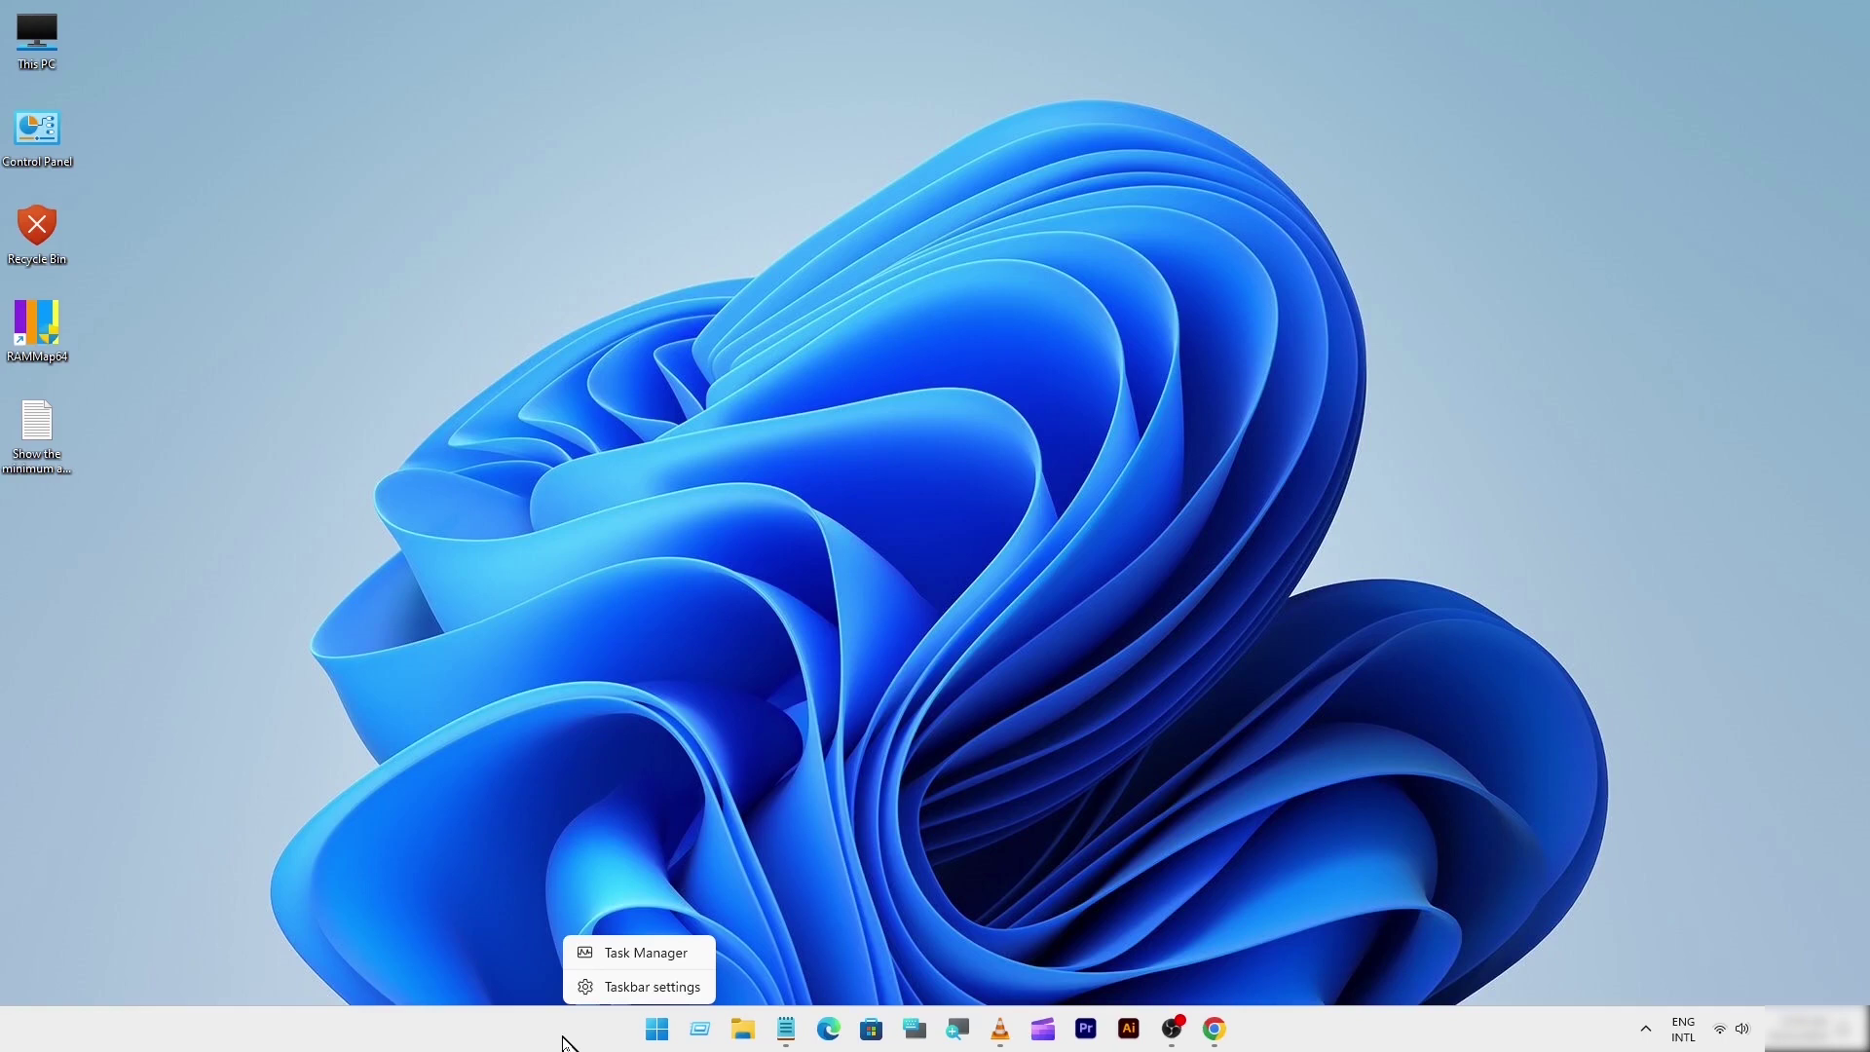
{"action": "left_click", "coordinate": [615, 952]}
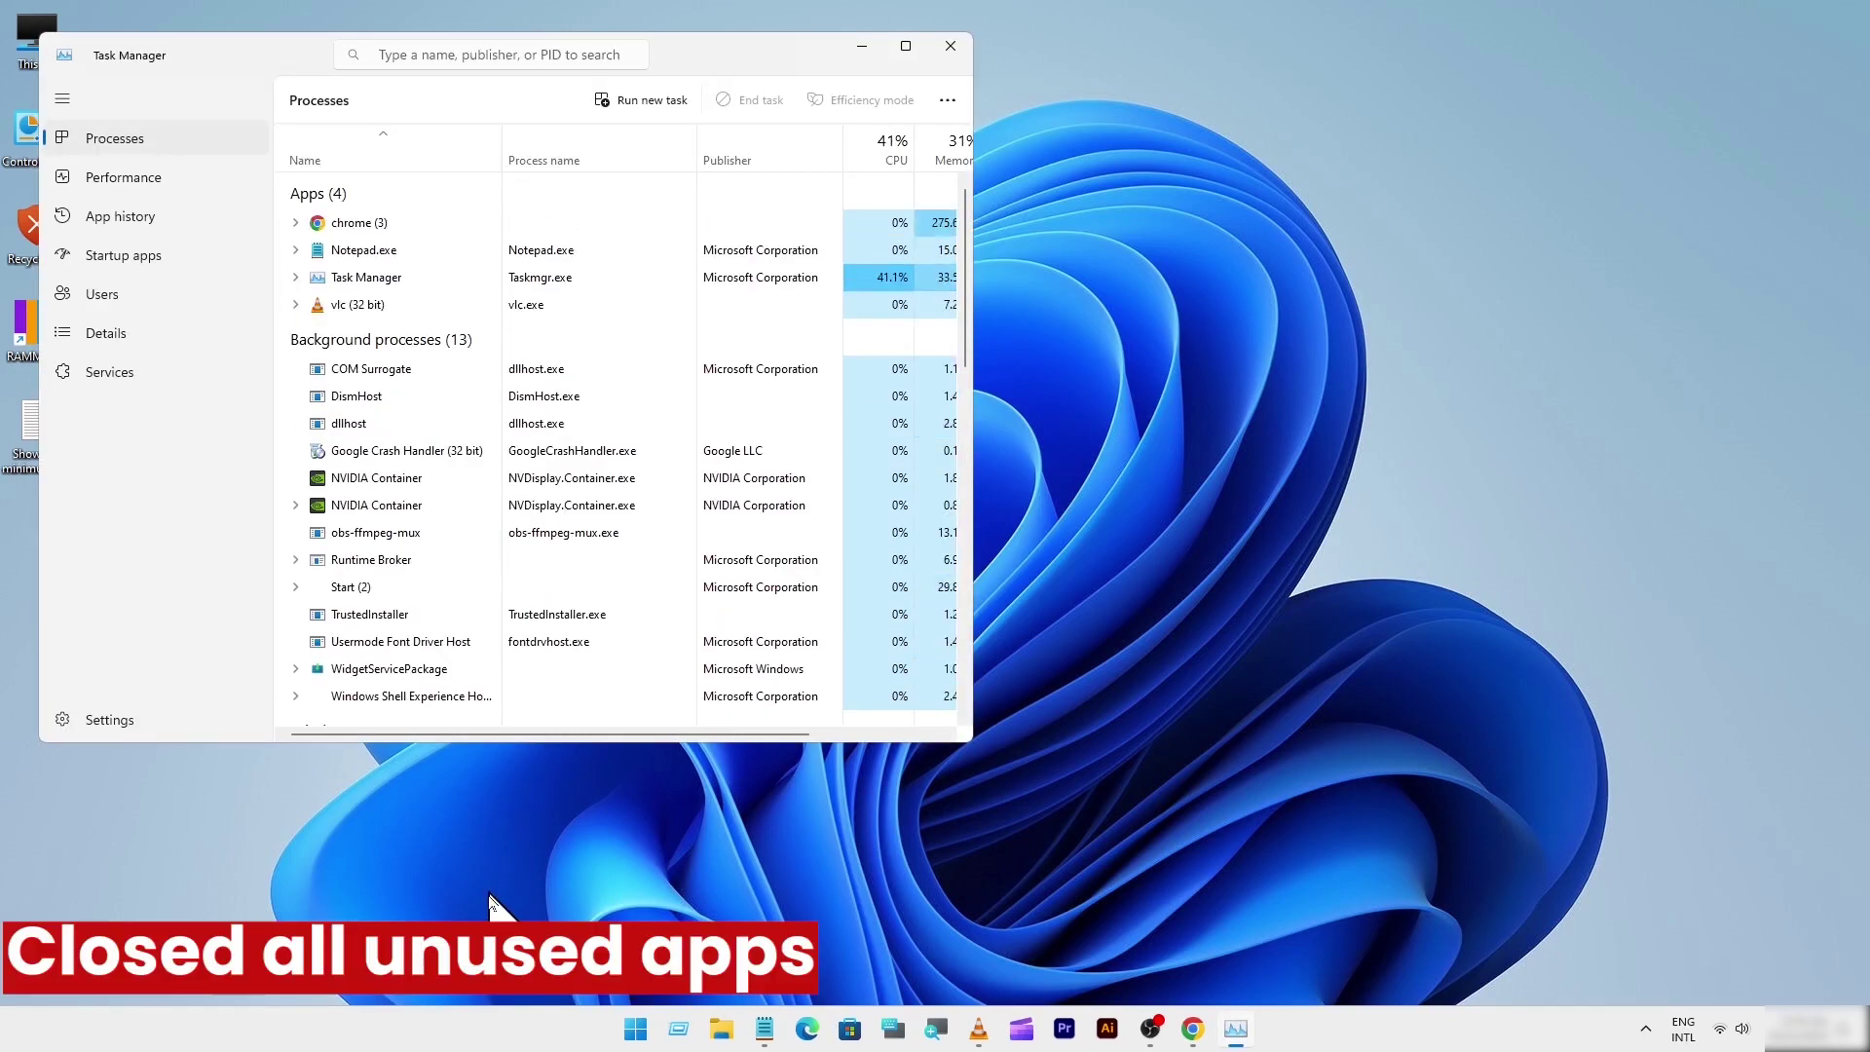
{"action": "right_click", "coordinate": [360, 258]}
{"action": "left_click", "coordinate": [425, 286]}
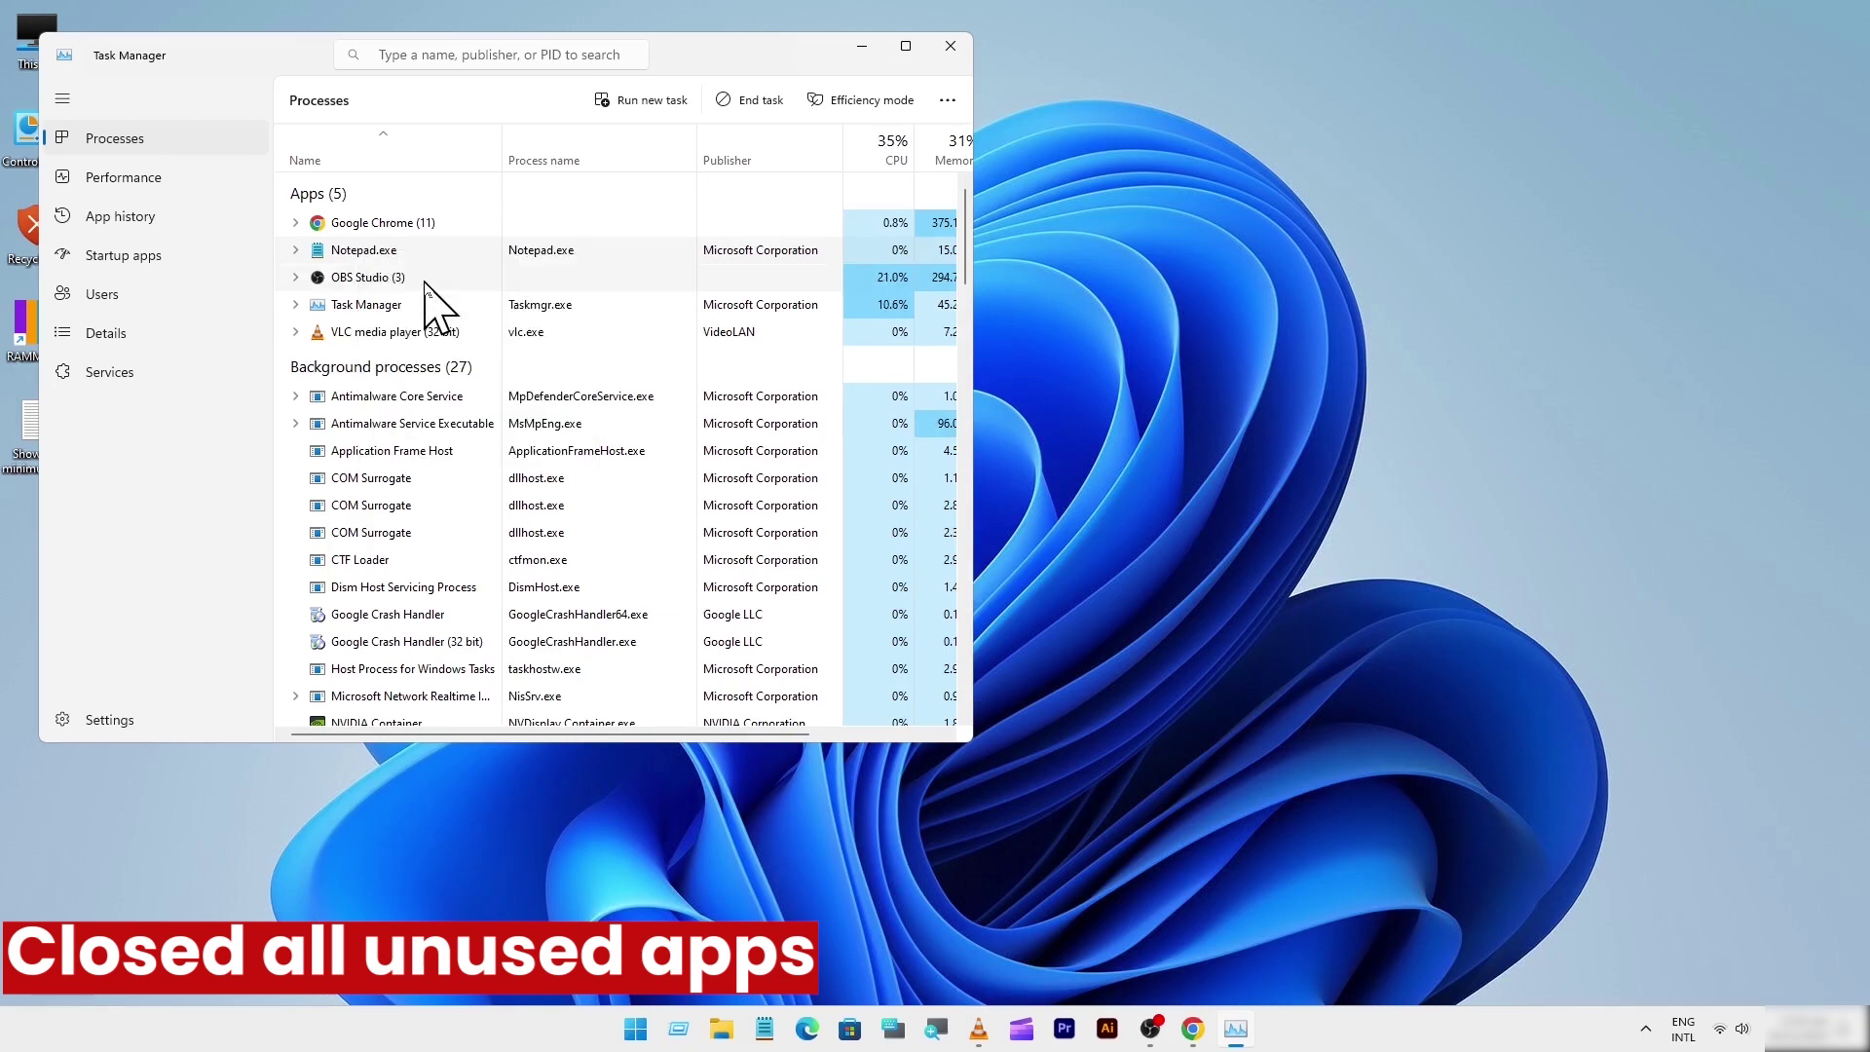
{"action": "right_click", "coordinate": [354, 302]}
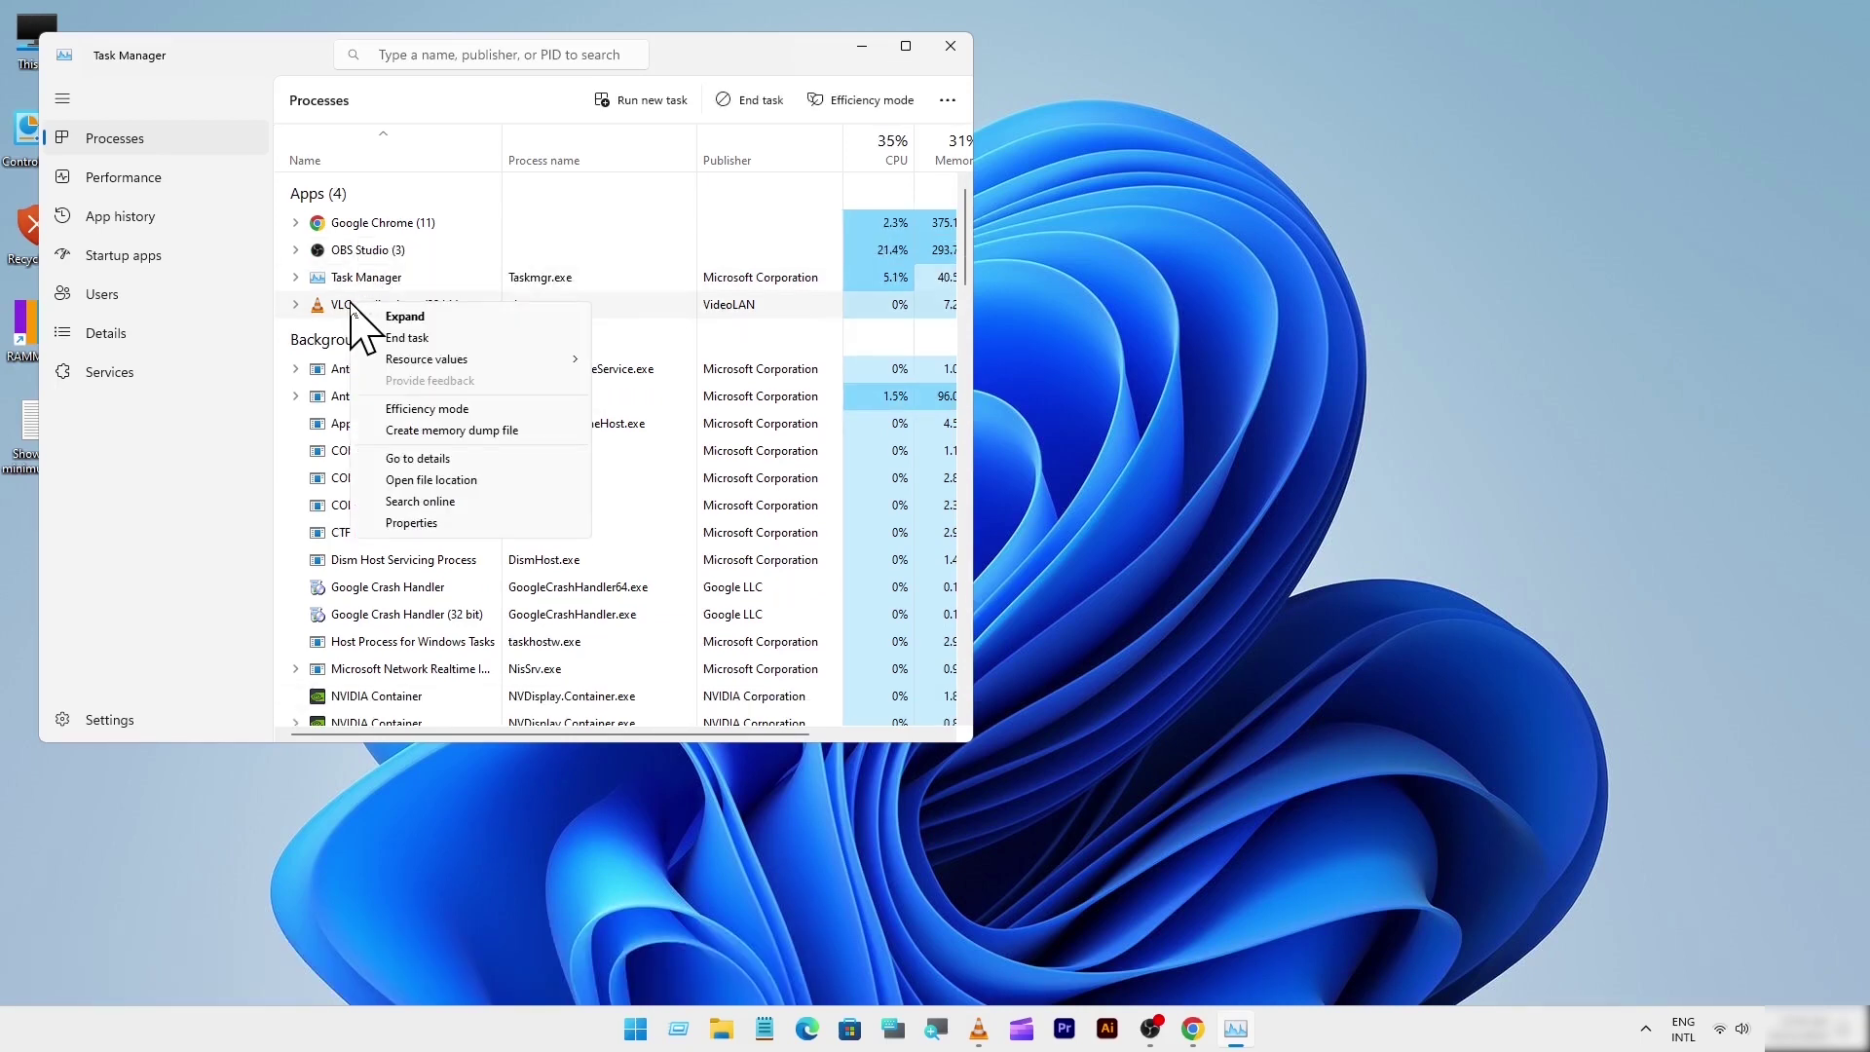
{"action": "left_click", "coordinate": [436, 336]}
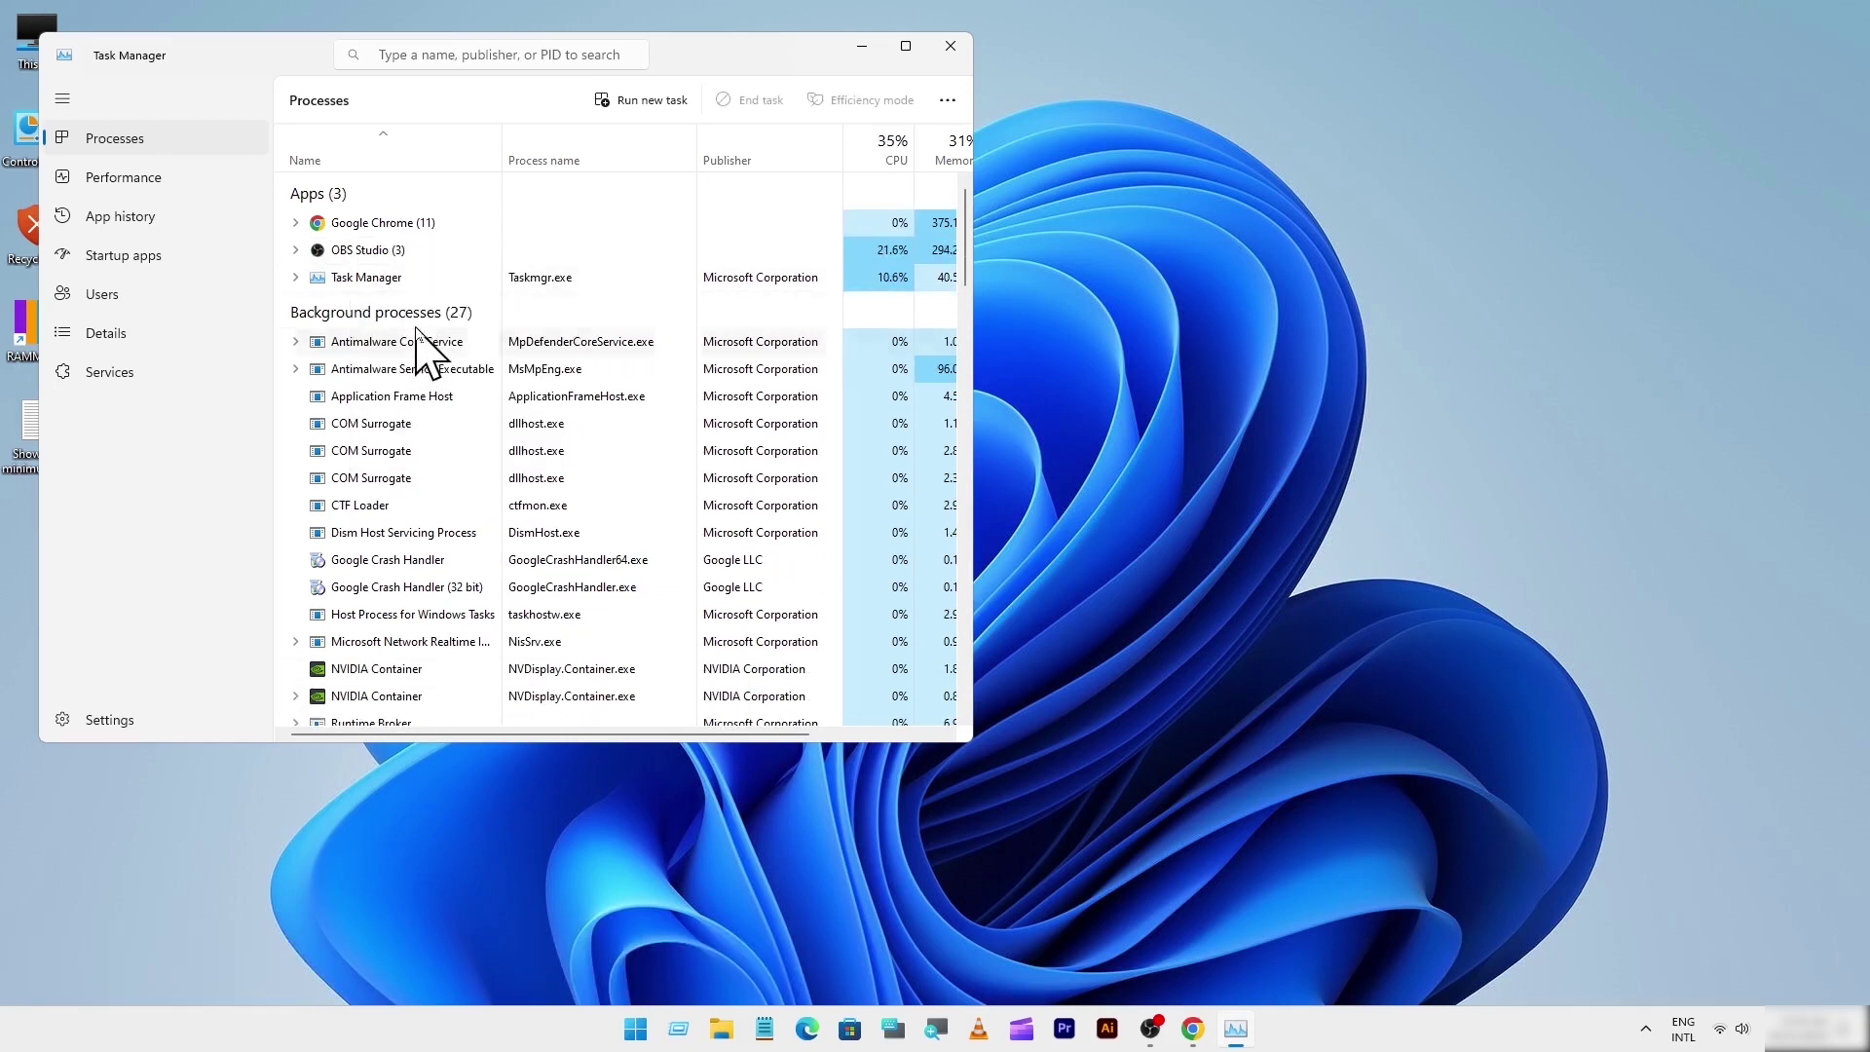
{"action": "right_click", "coordinate": [363, 223]}
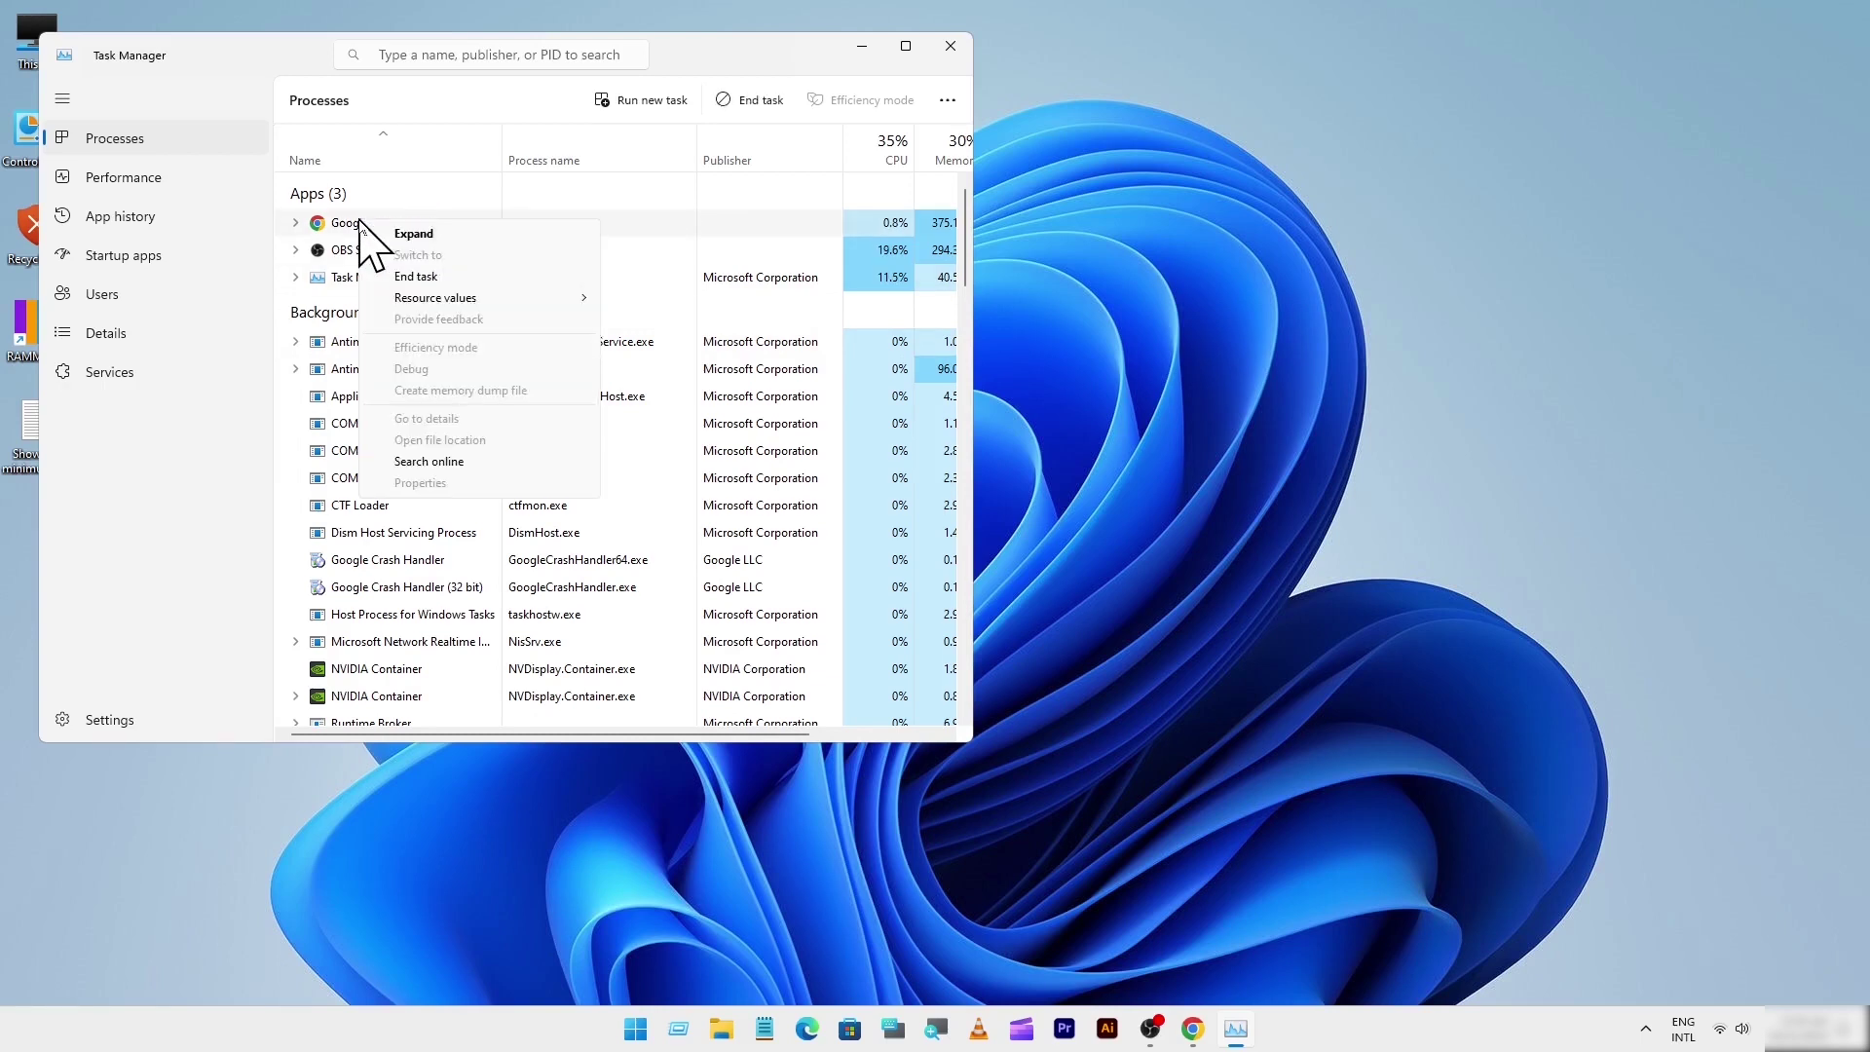
{"action": "left_click", "coordinate": [422, 276]}
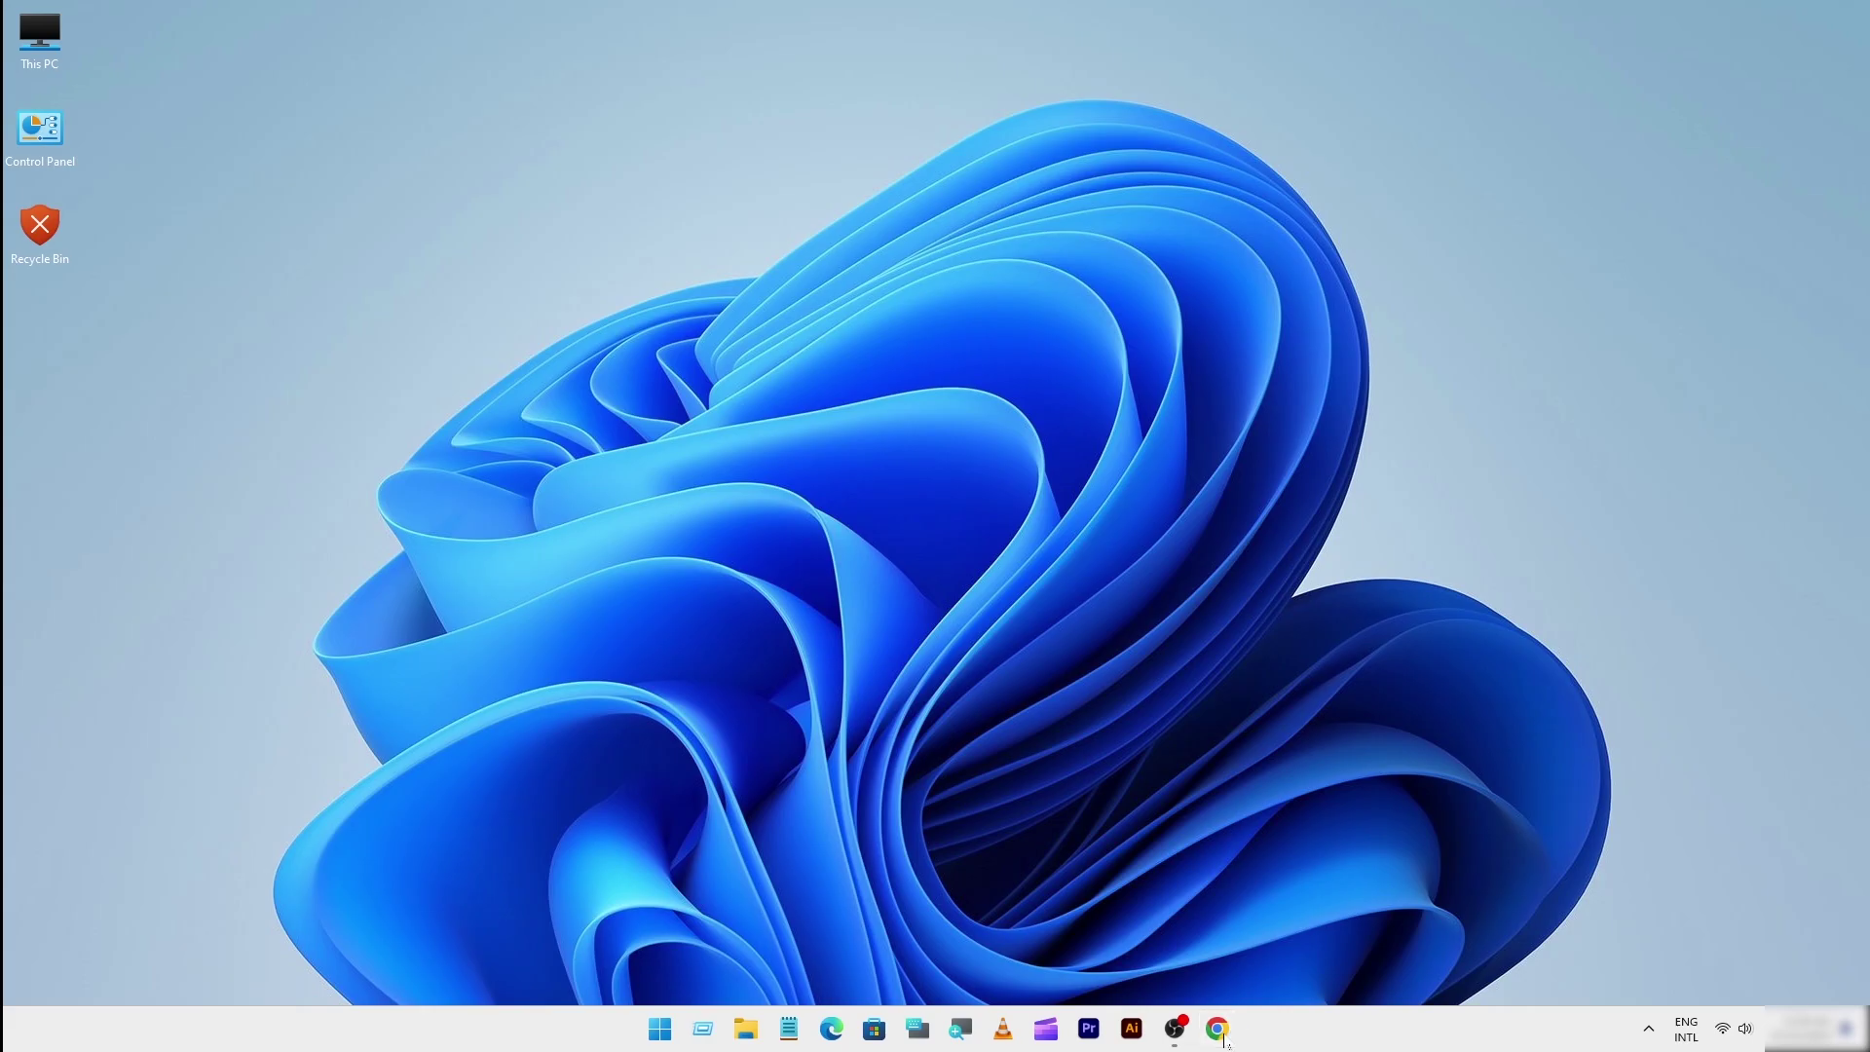
Step: In Chrome, find Microsoft's RAMMap - Sysinternals page by searching Google for Rammap, download RAMMap and show the ZIP in its folder
{"action": "left_click", "coordinate": [1217, 1030]}
{"action": "left_click", "coordinate": [855, 429]}
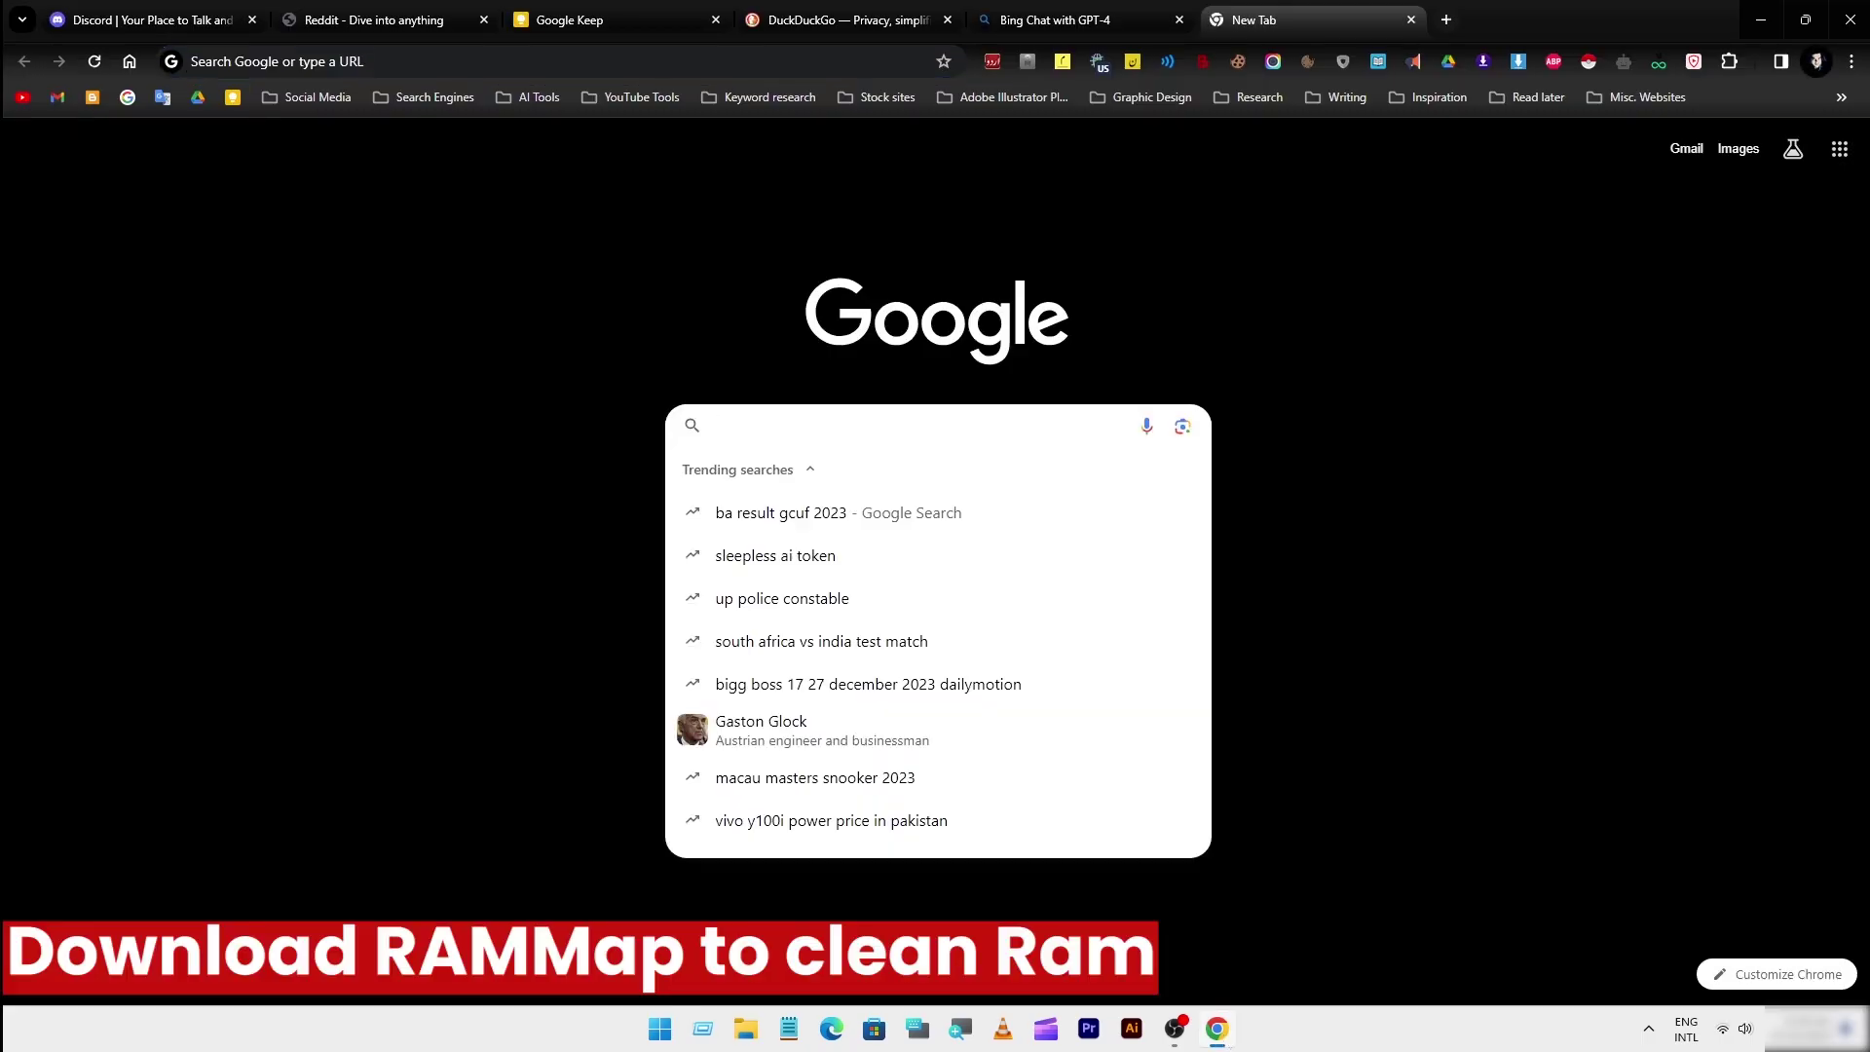
{"action": "type", "text": "Rammap"}
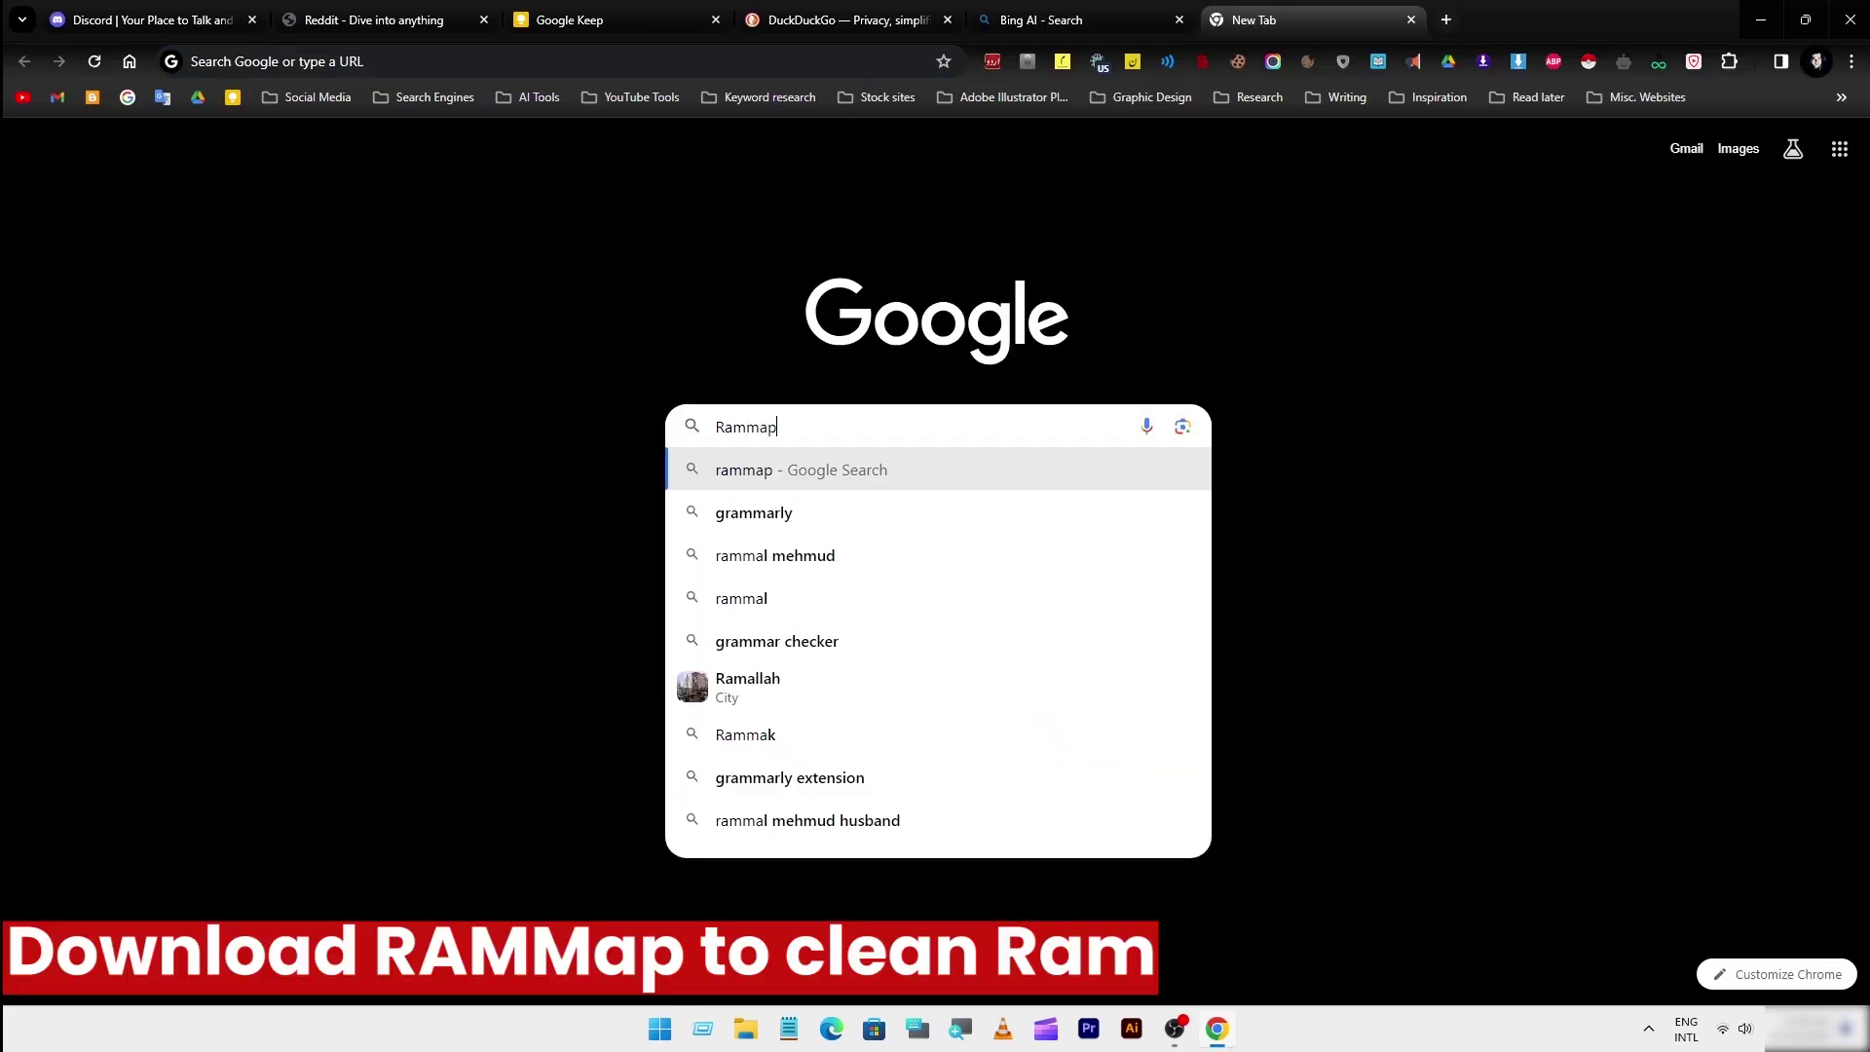
{"action": "key", "text": "Return"}
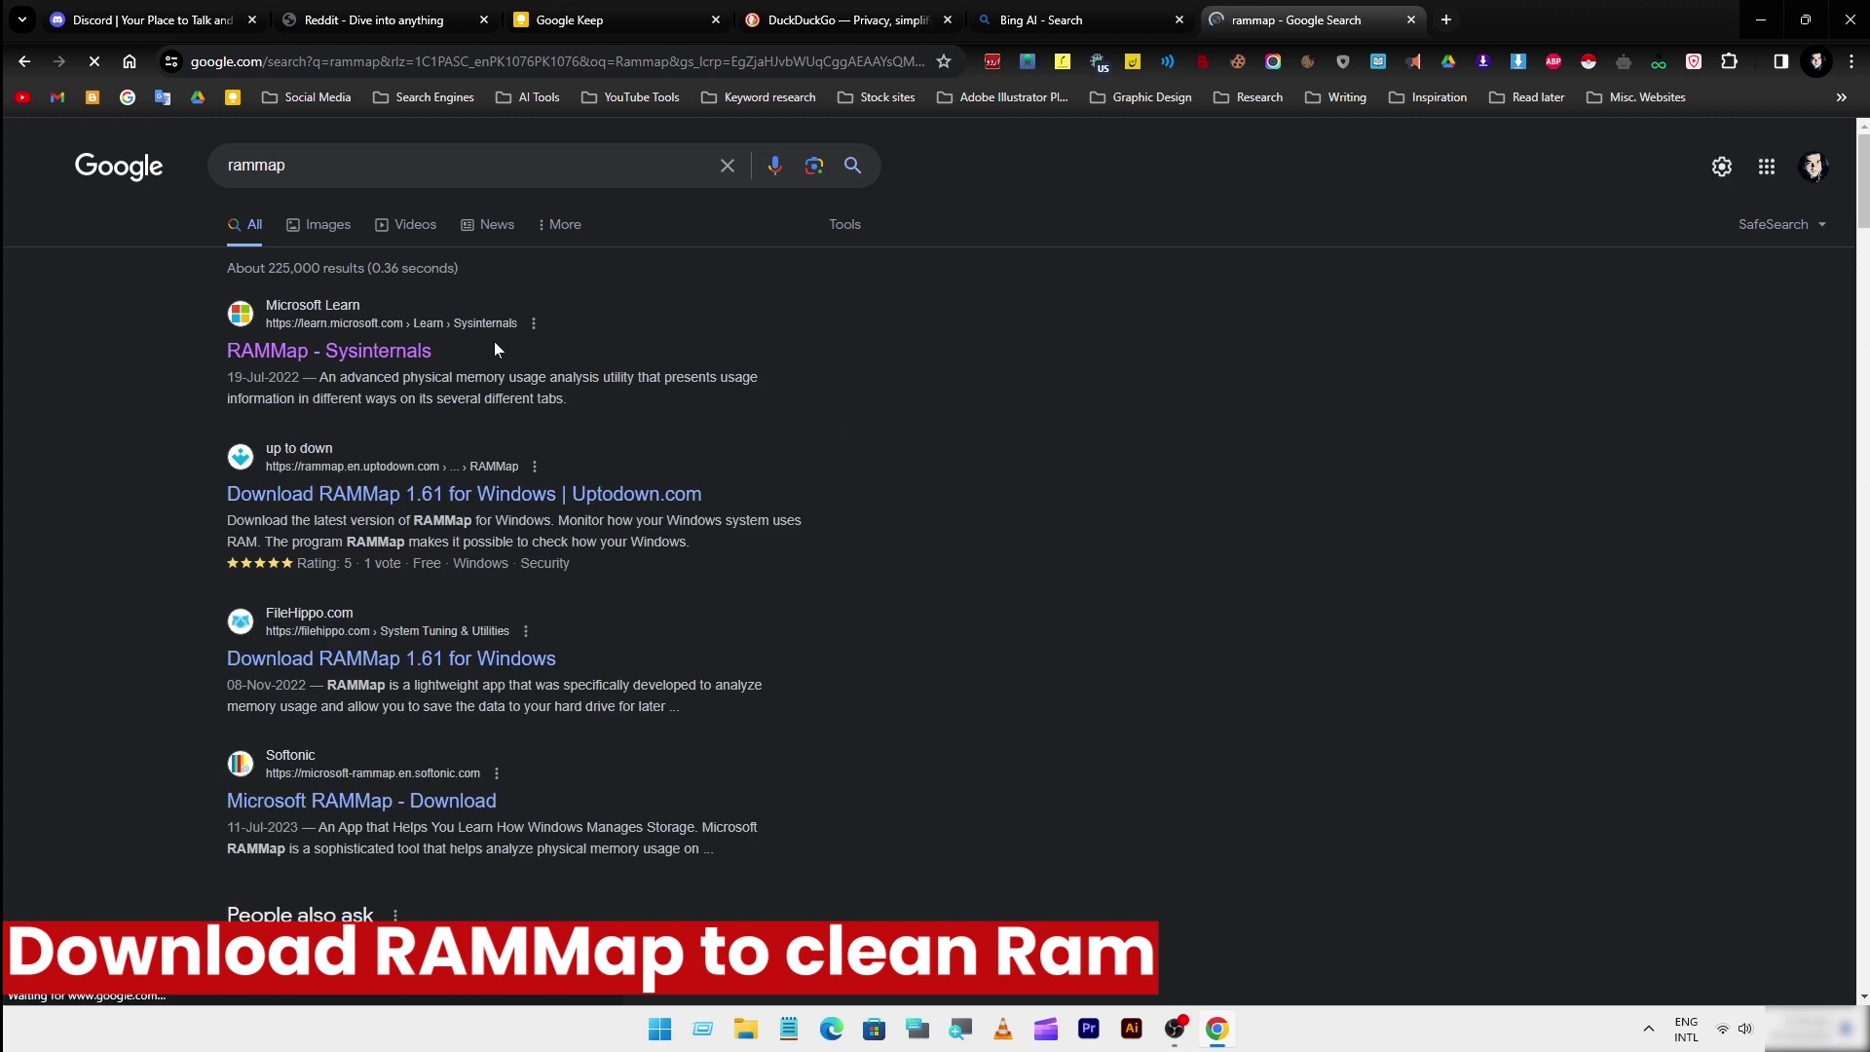
{"action": "left_click", "coordinate": [339, 350]}
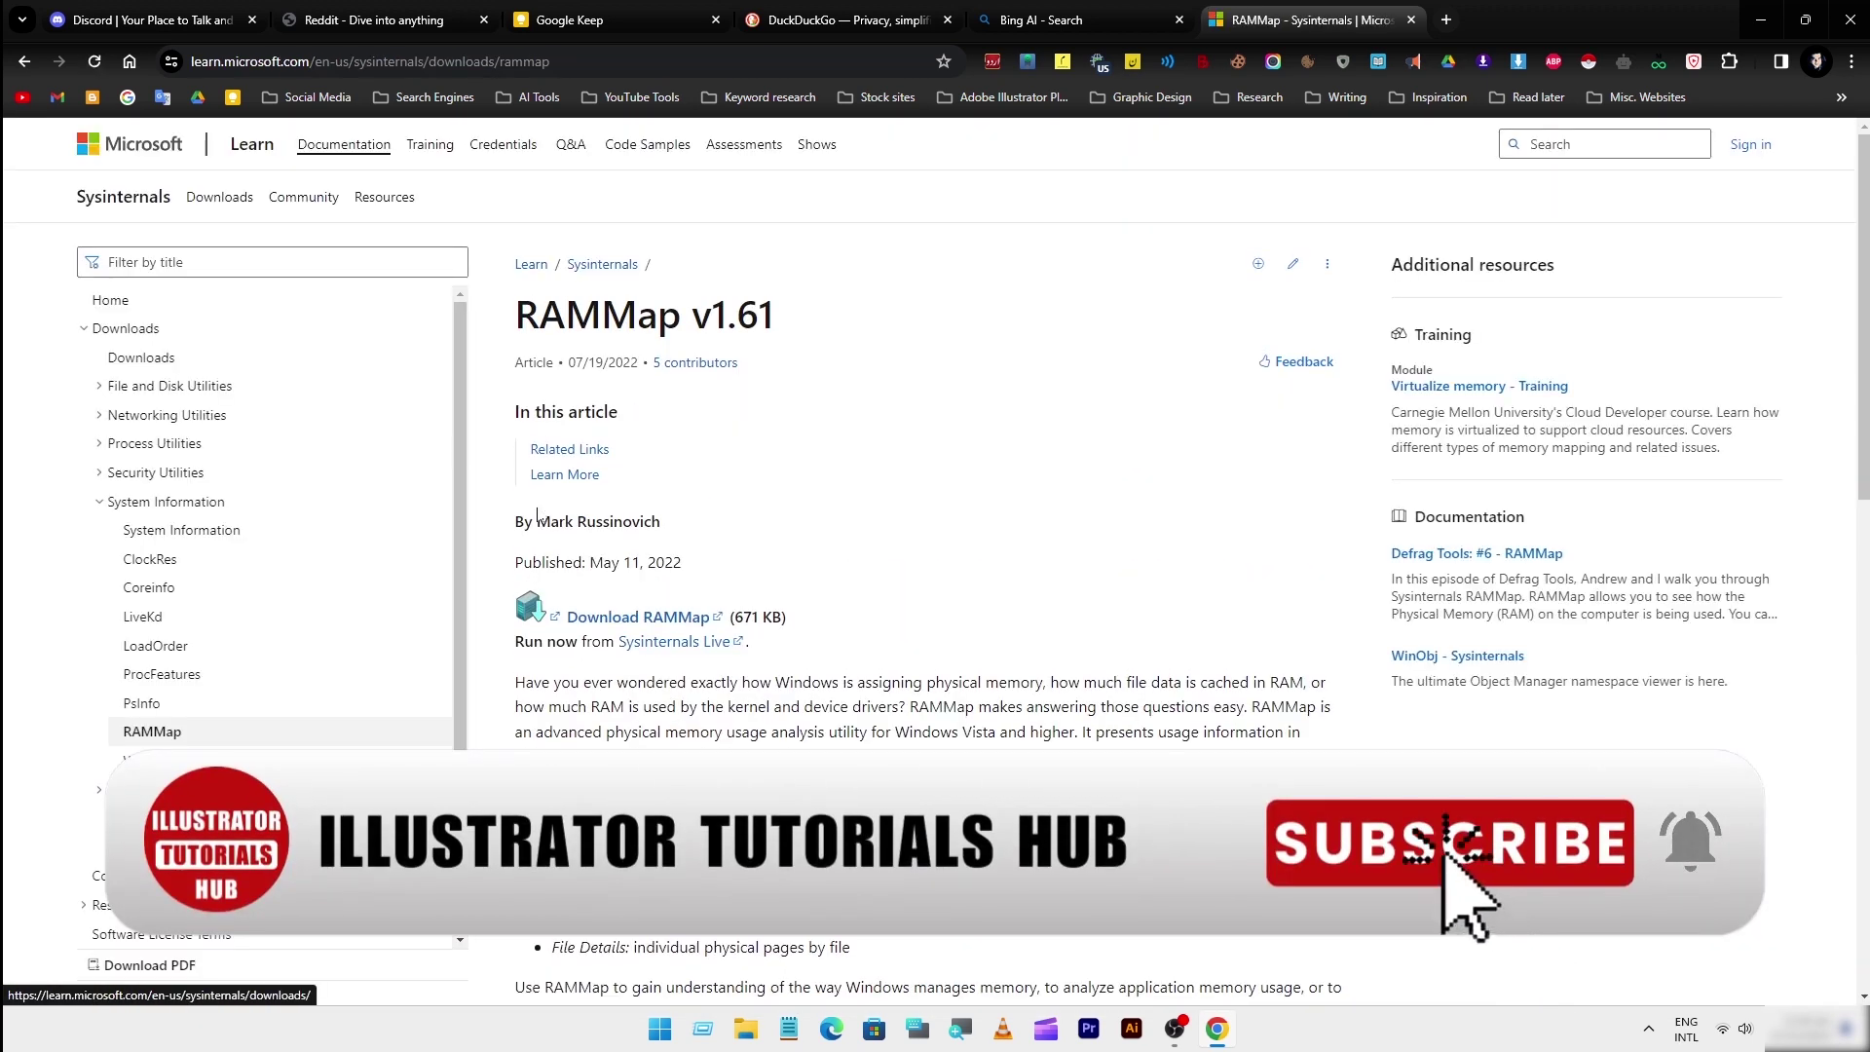
{"action": "left_click", "coordinate": [649, 618]}
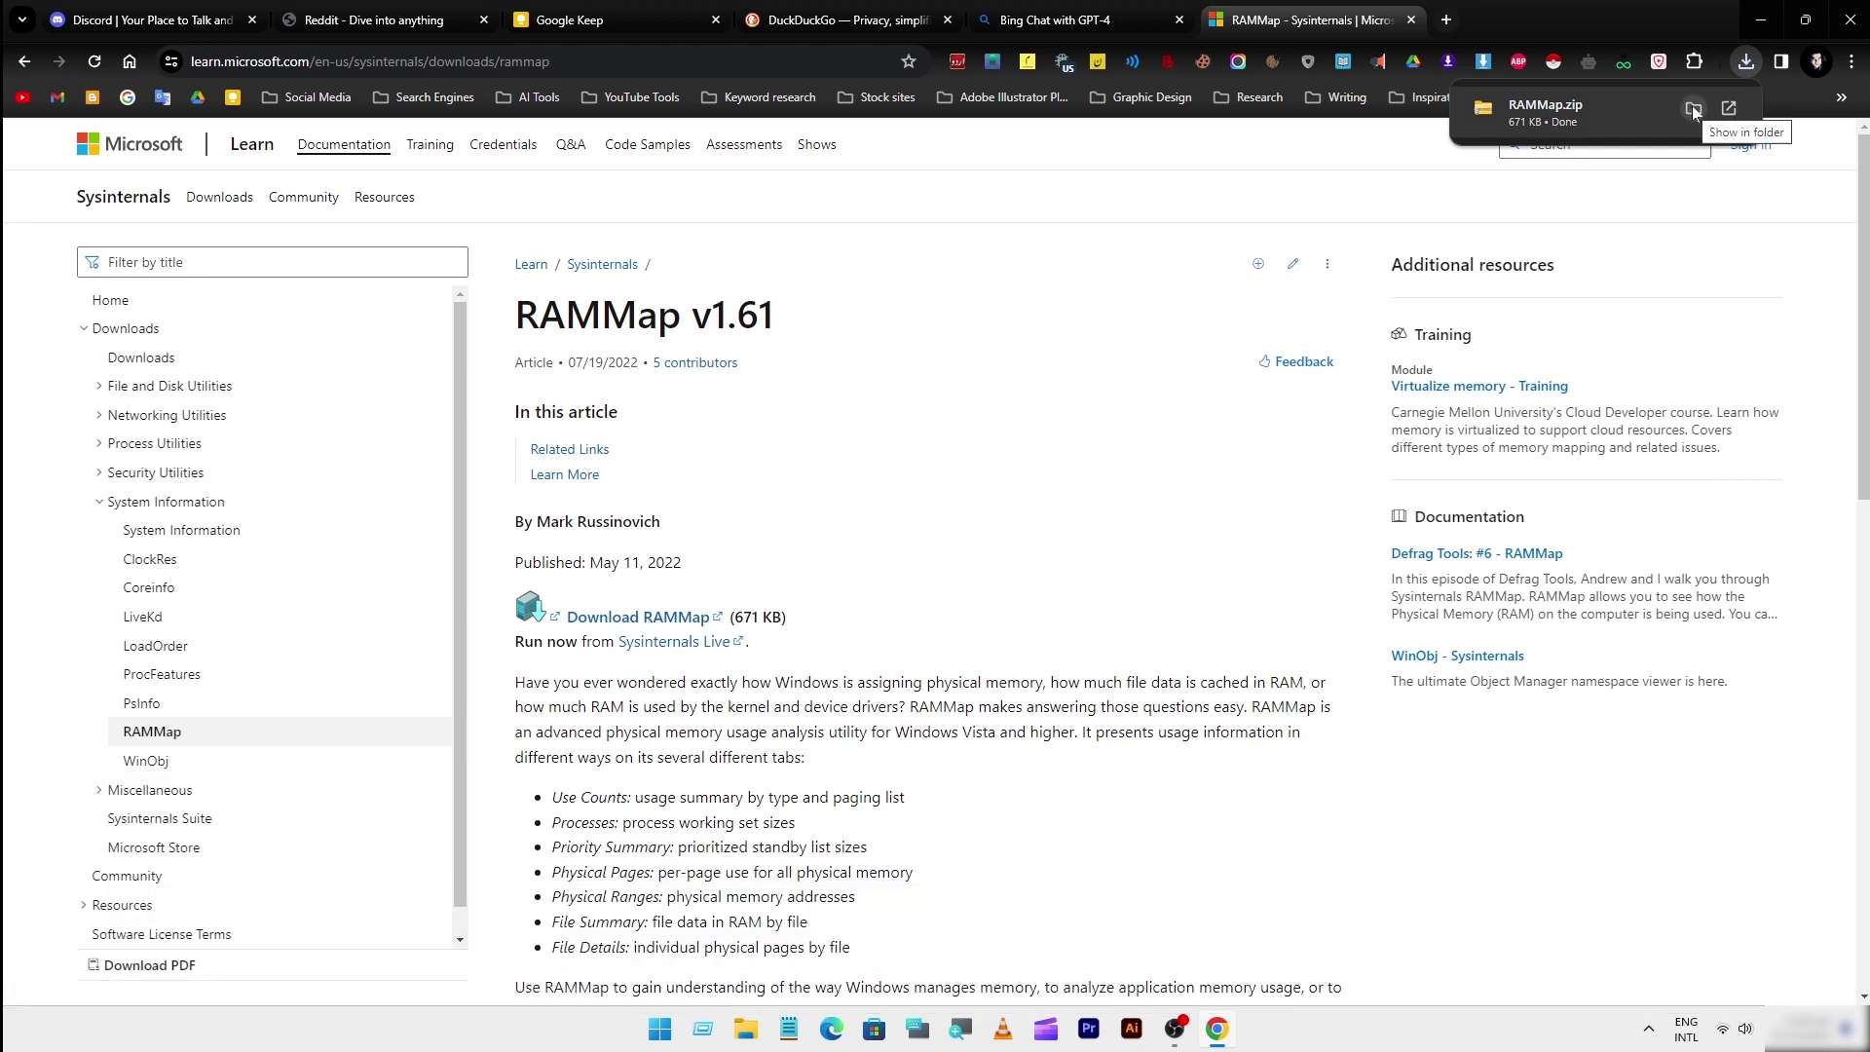
{"action": "left_click", "coordinate": [1692, 107]}
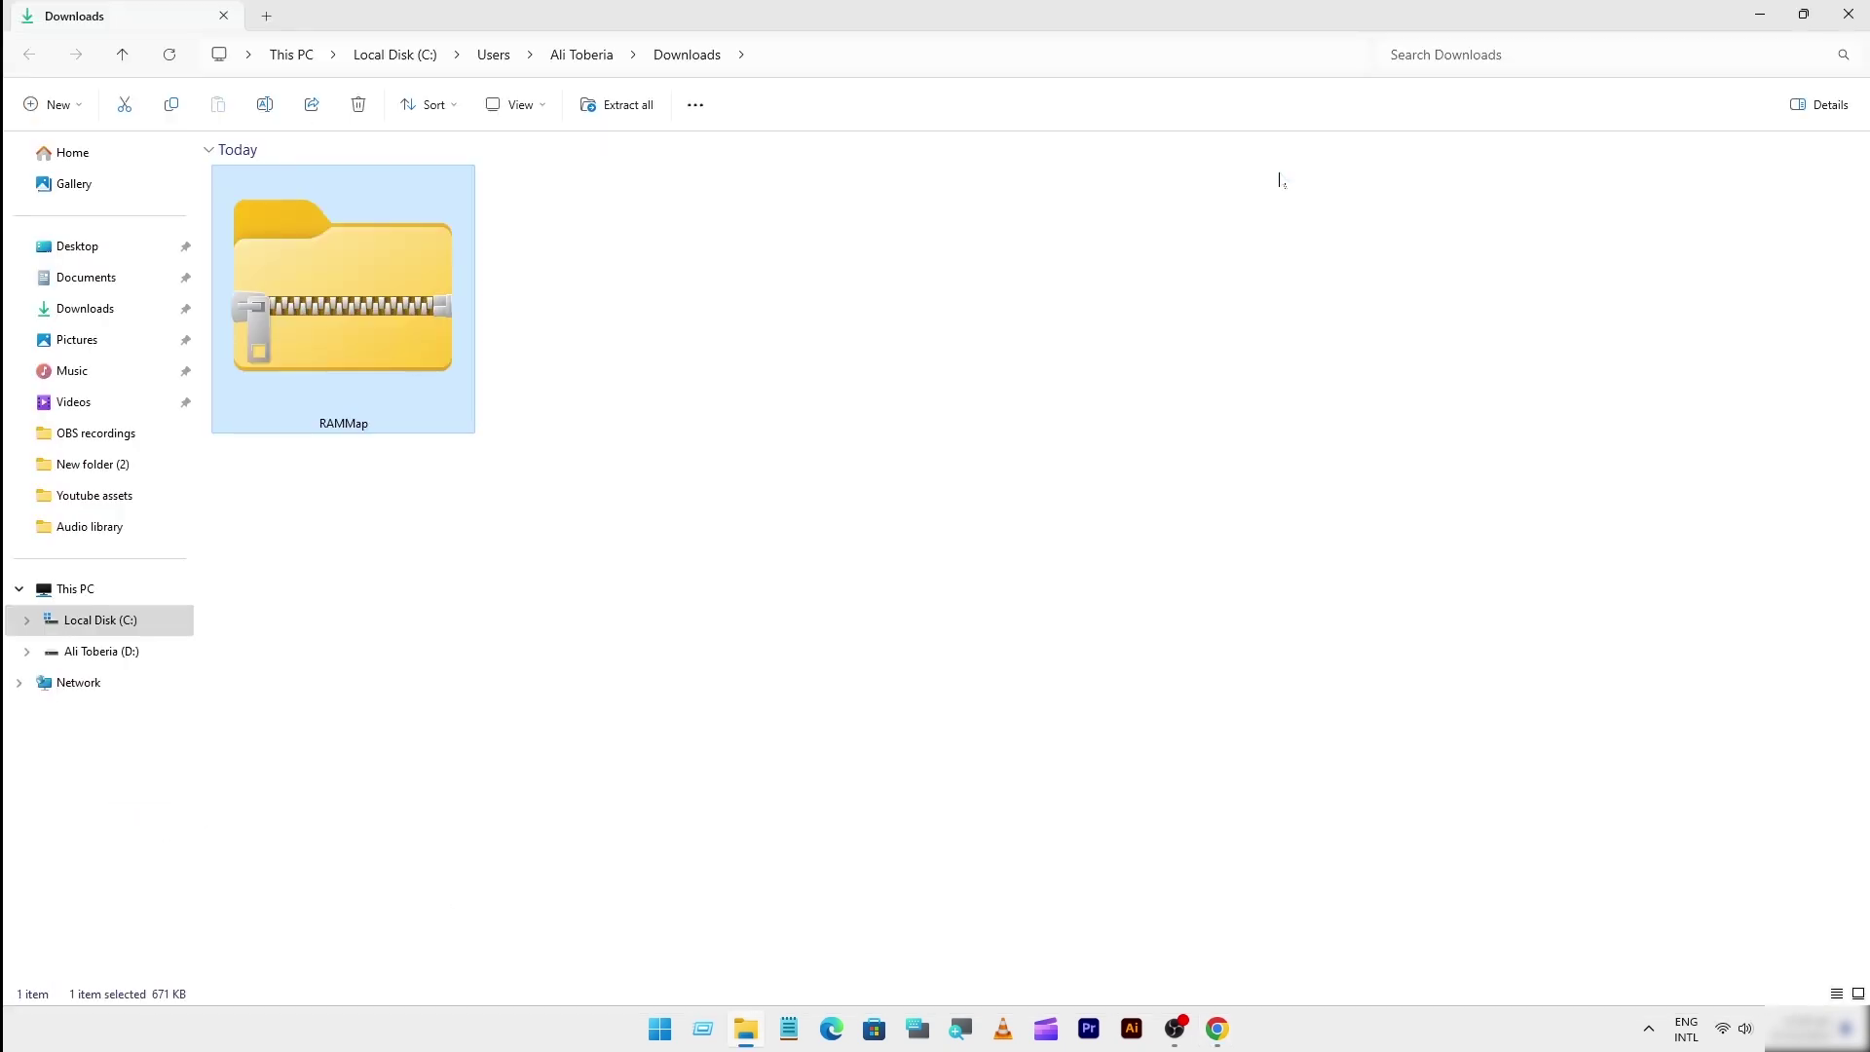
Step: Extract the RAMMap ZIP directly into the Downloads folder with 7-Zip and launch RAMMap64 in a maximized window
{"action": "right_click", "coordinate": [340, 269]}
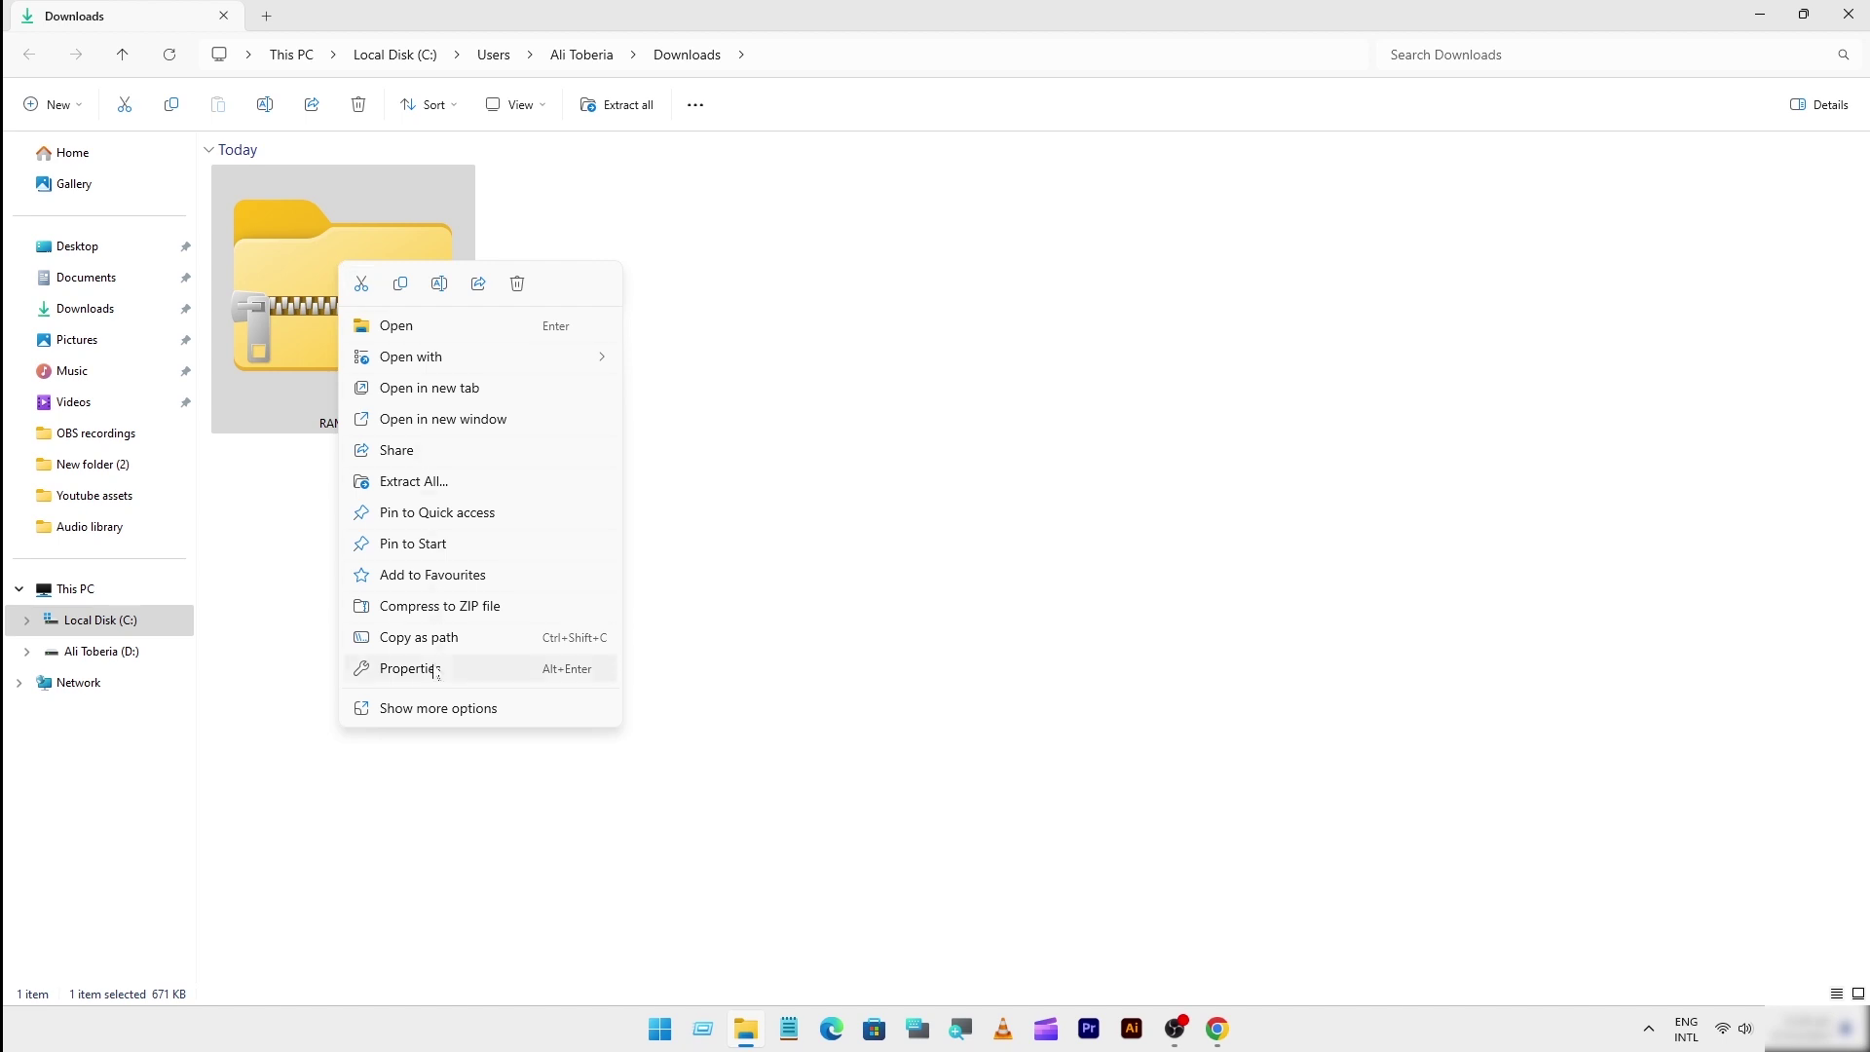
{"action": "left_click", "coordinate": [435, 718]}
{"action": "mouse_move", "coordinate": [409, 414]}
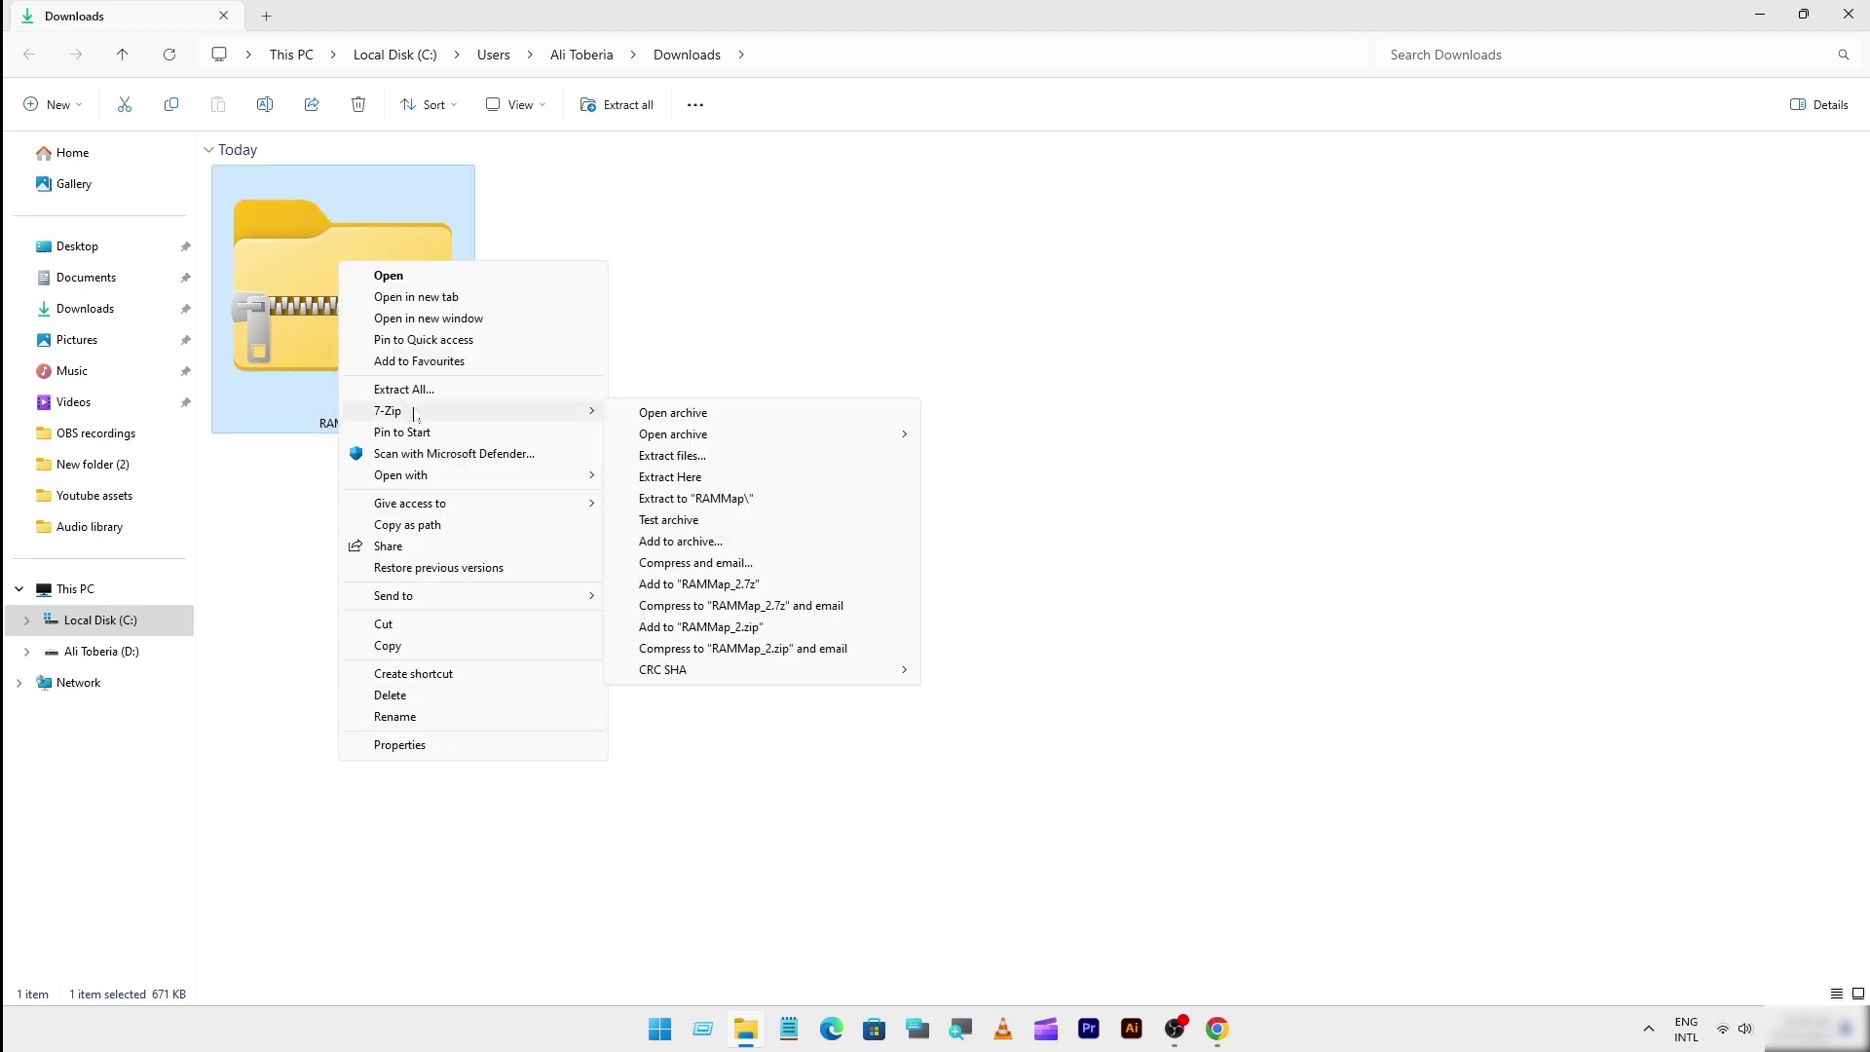
{"action": "left_click", "coordinate": [681, 477]}
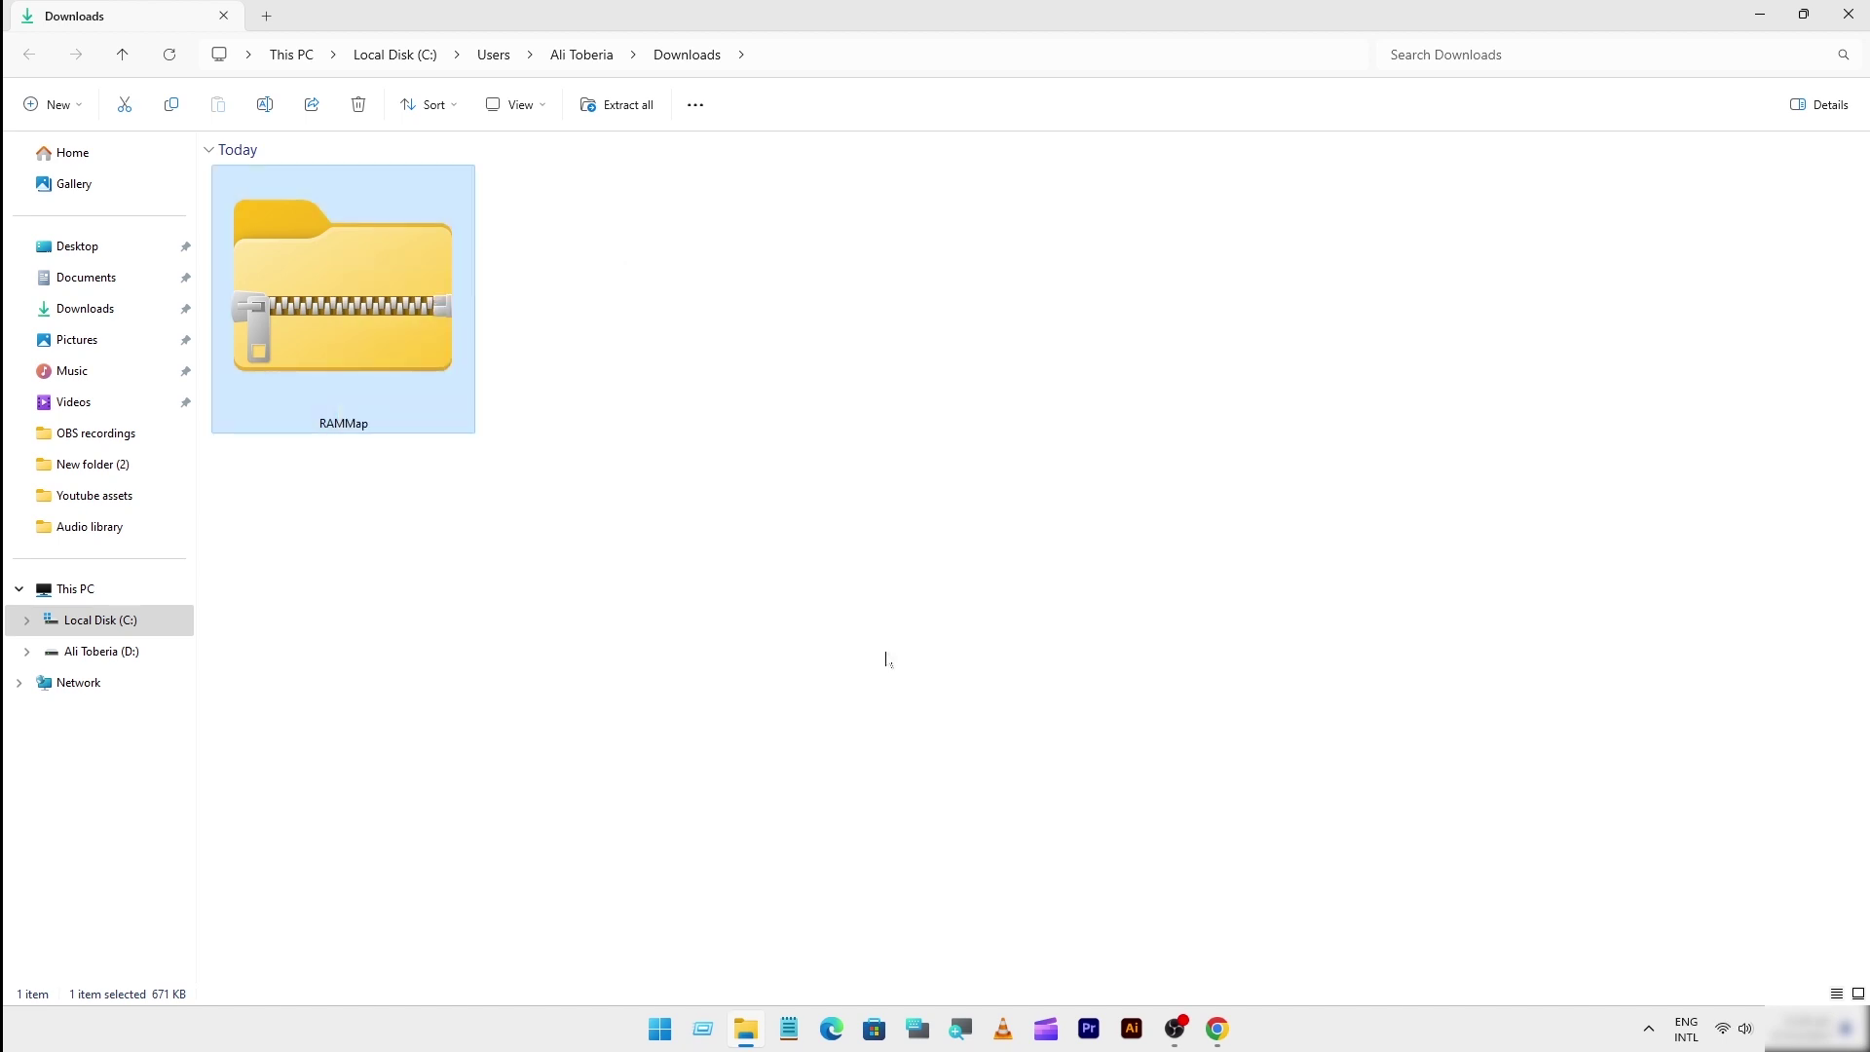
{"action": "left_click", "coordinate": [614, 793]}
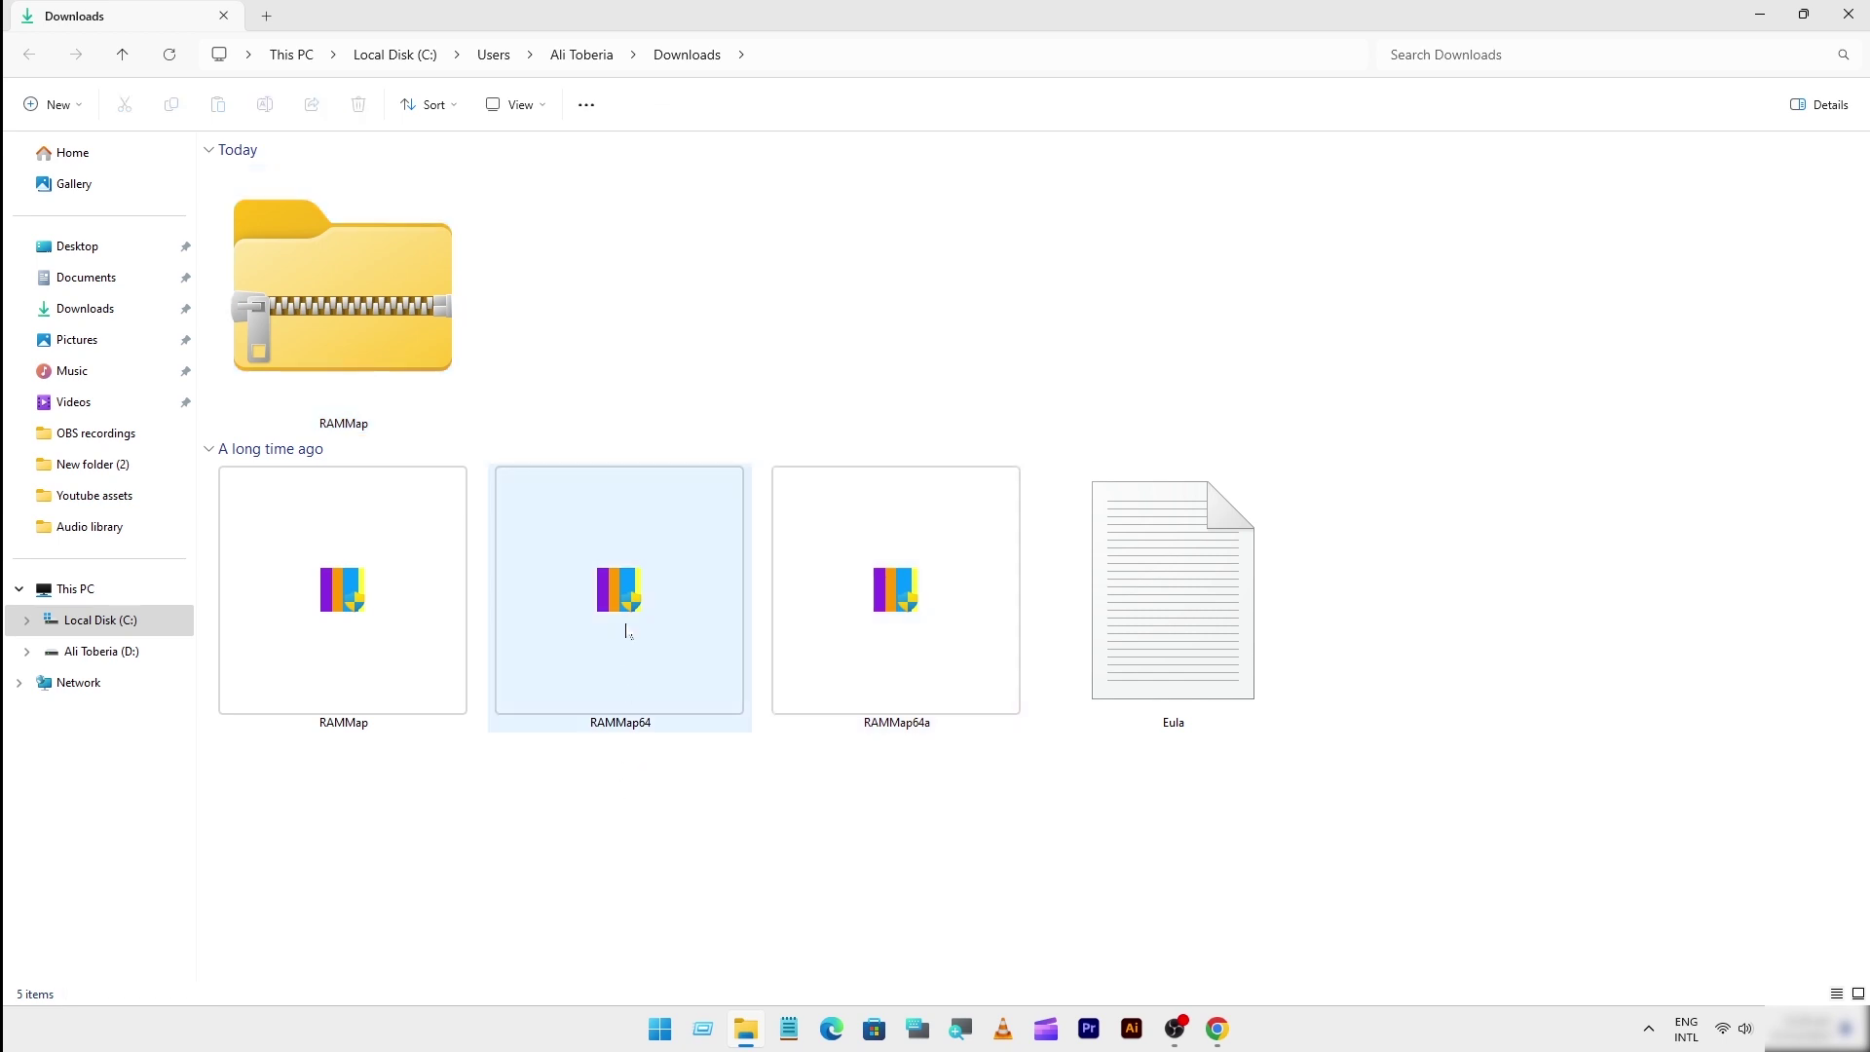
{"action": "double_click", "coordinate": [620, 562]}
{"action": "left_click", "coordinate": [1151, 267]}
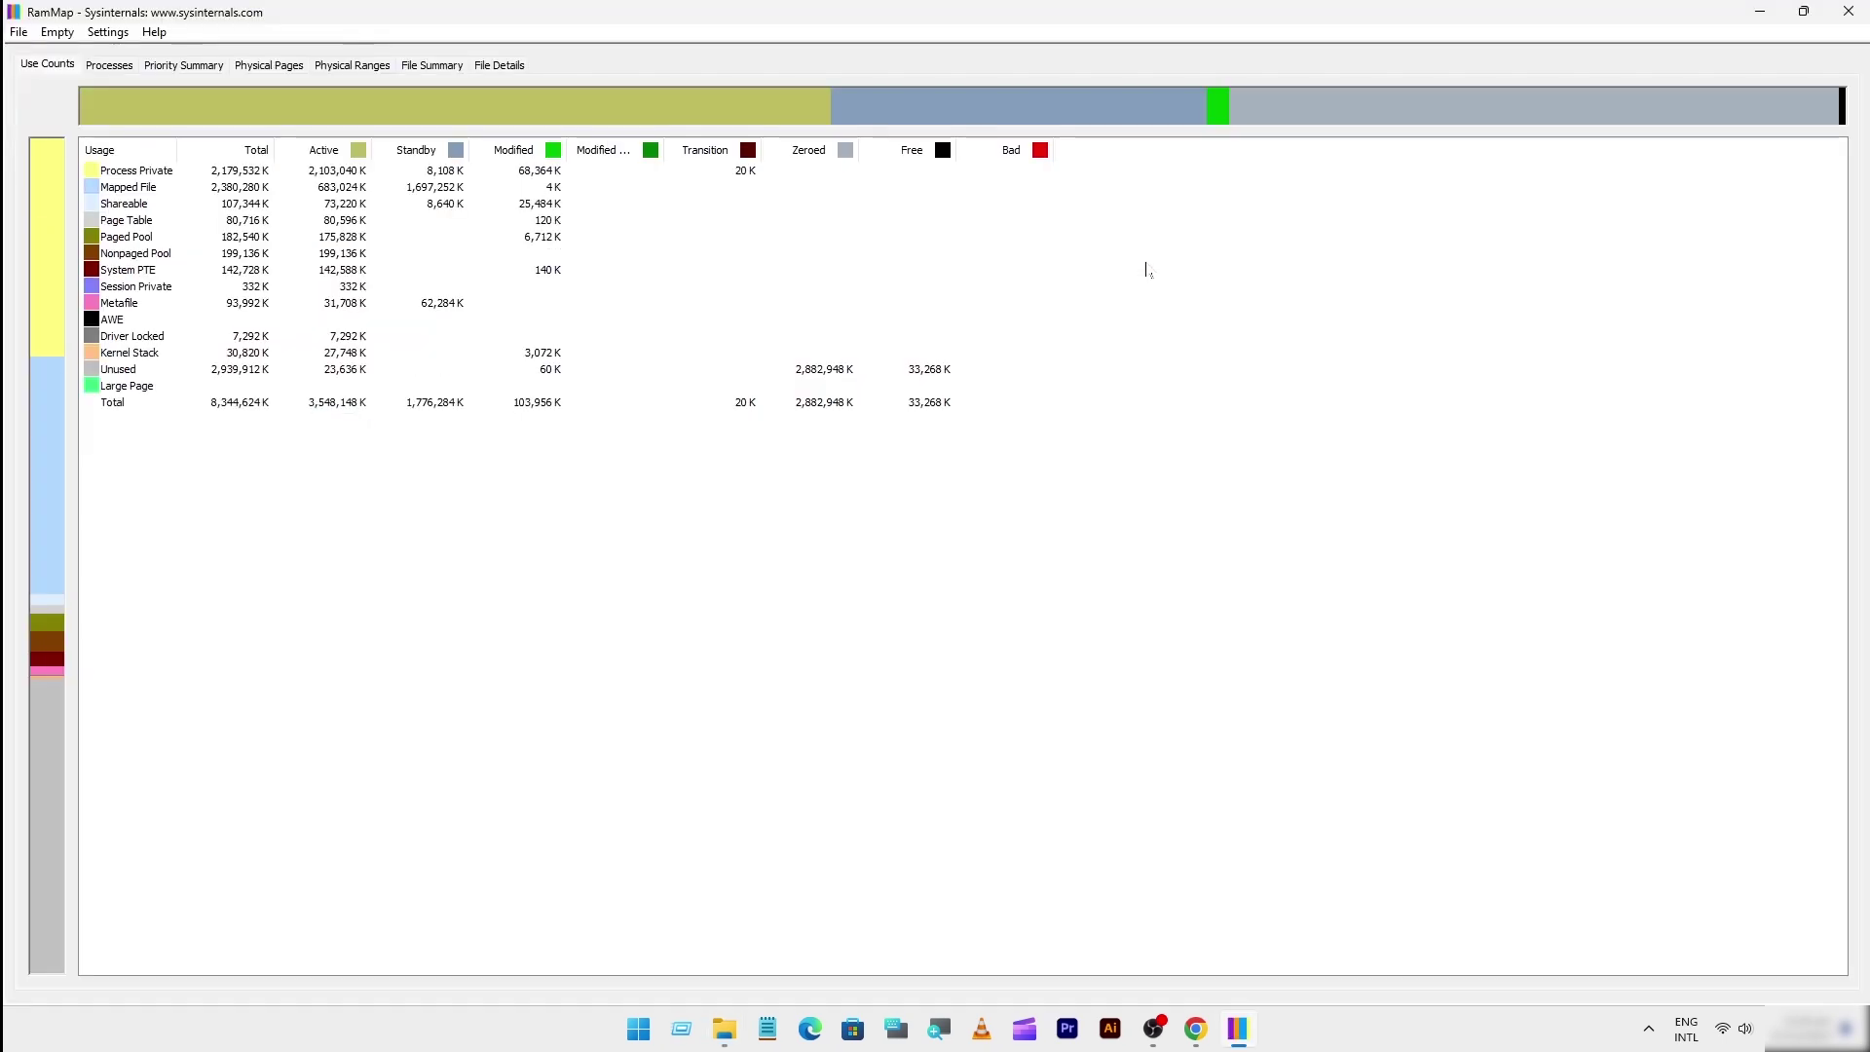
Step: Open Resource Monitor from Task Manager's Performance page and enlarge it to view the memory usage
{"action": "right_click", "coordinate": [446, 1036]}
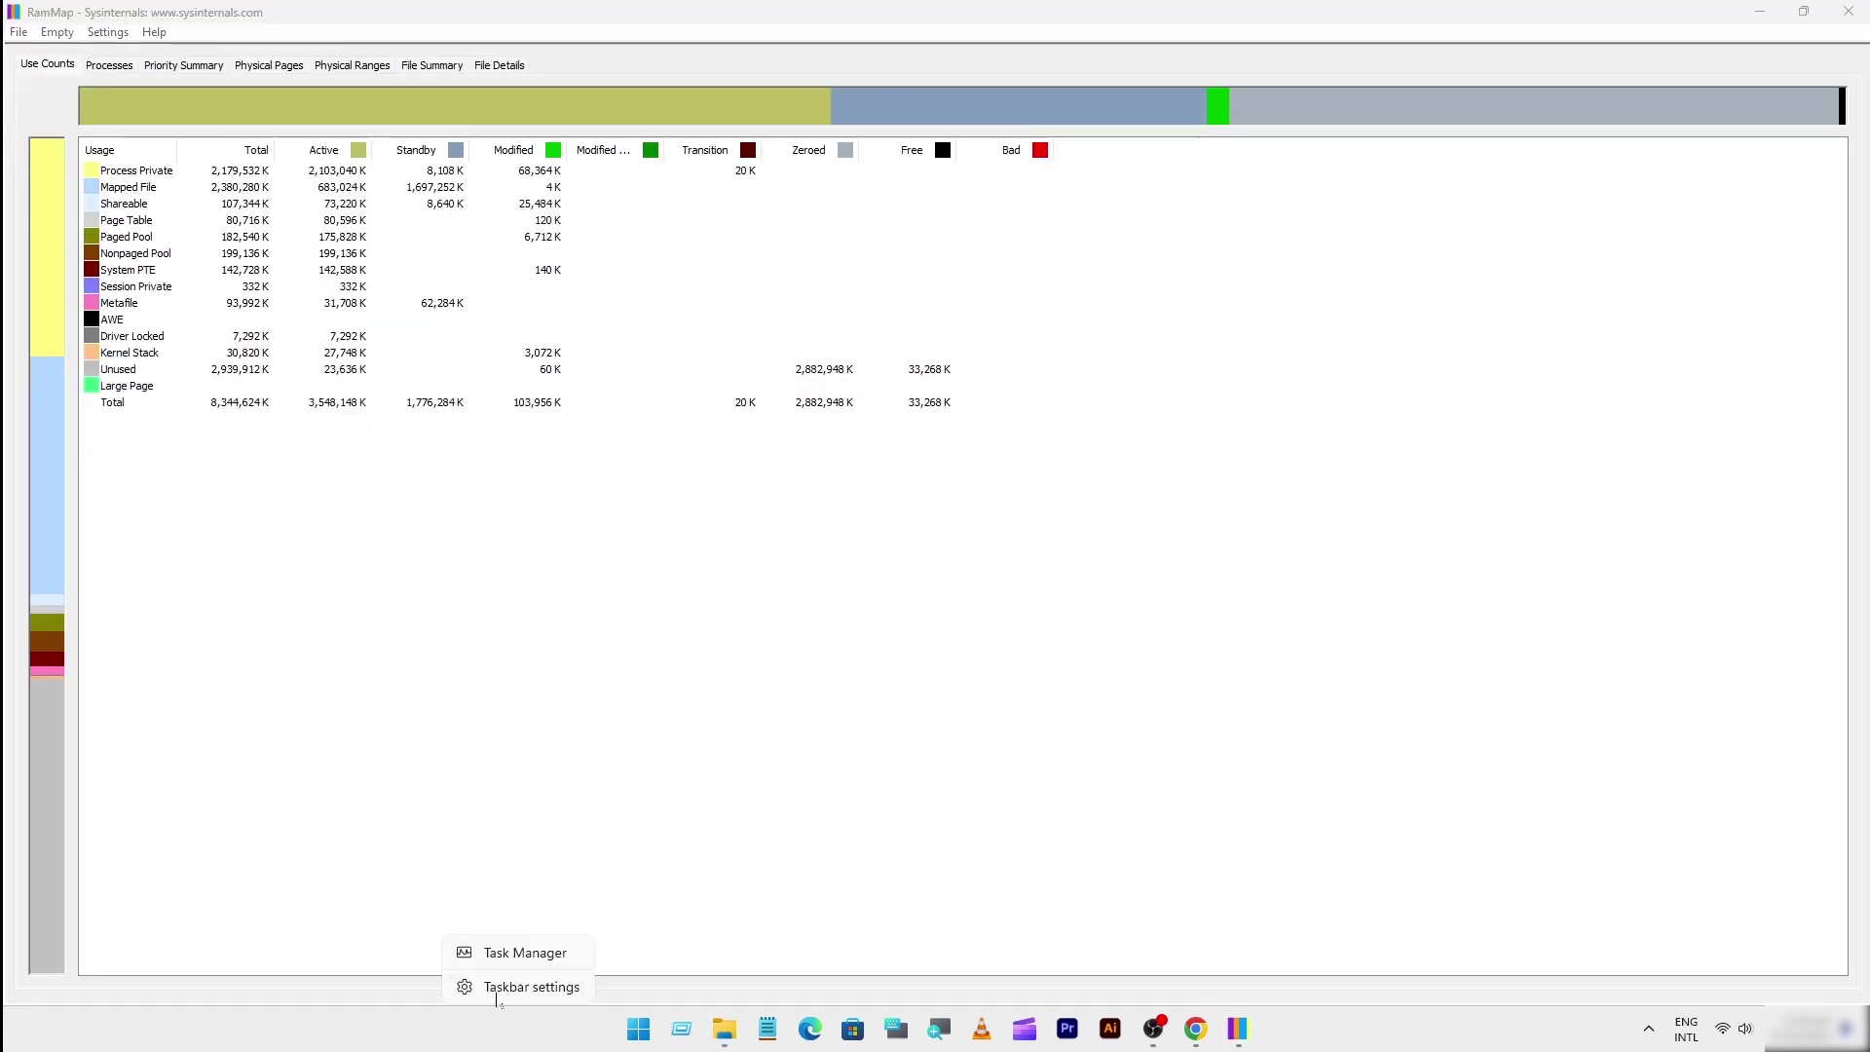
{"action": "left_click", "coordinate": [523, 956]}
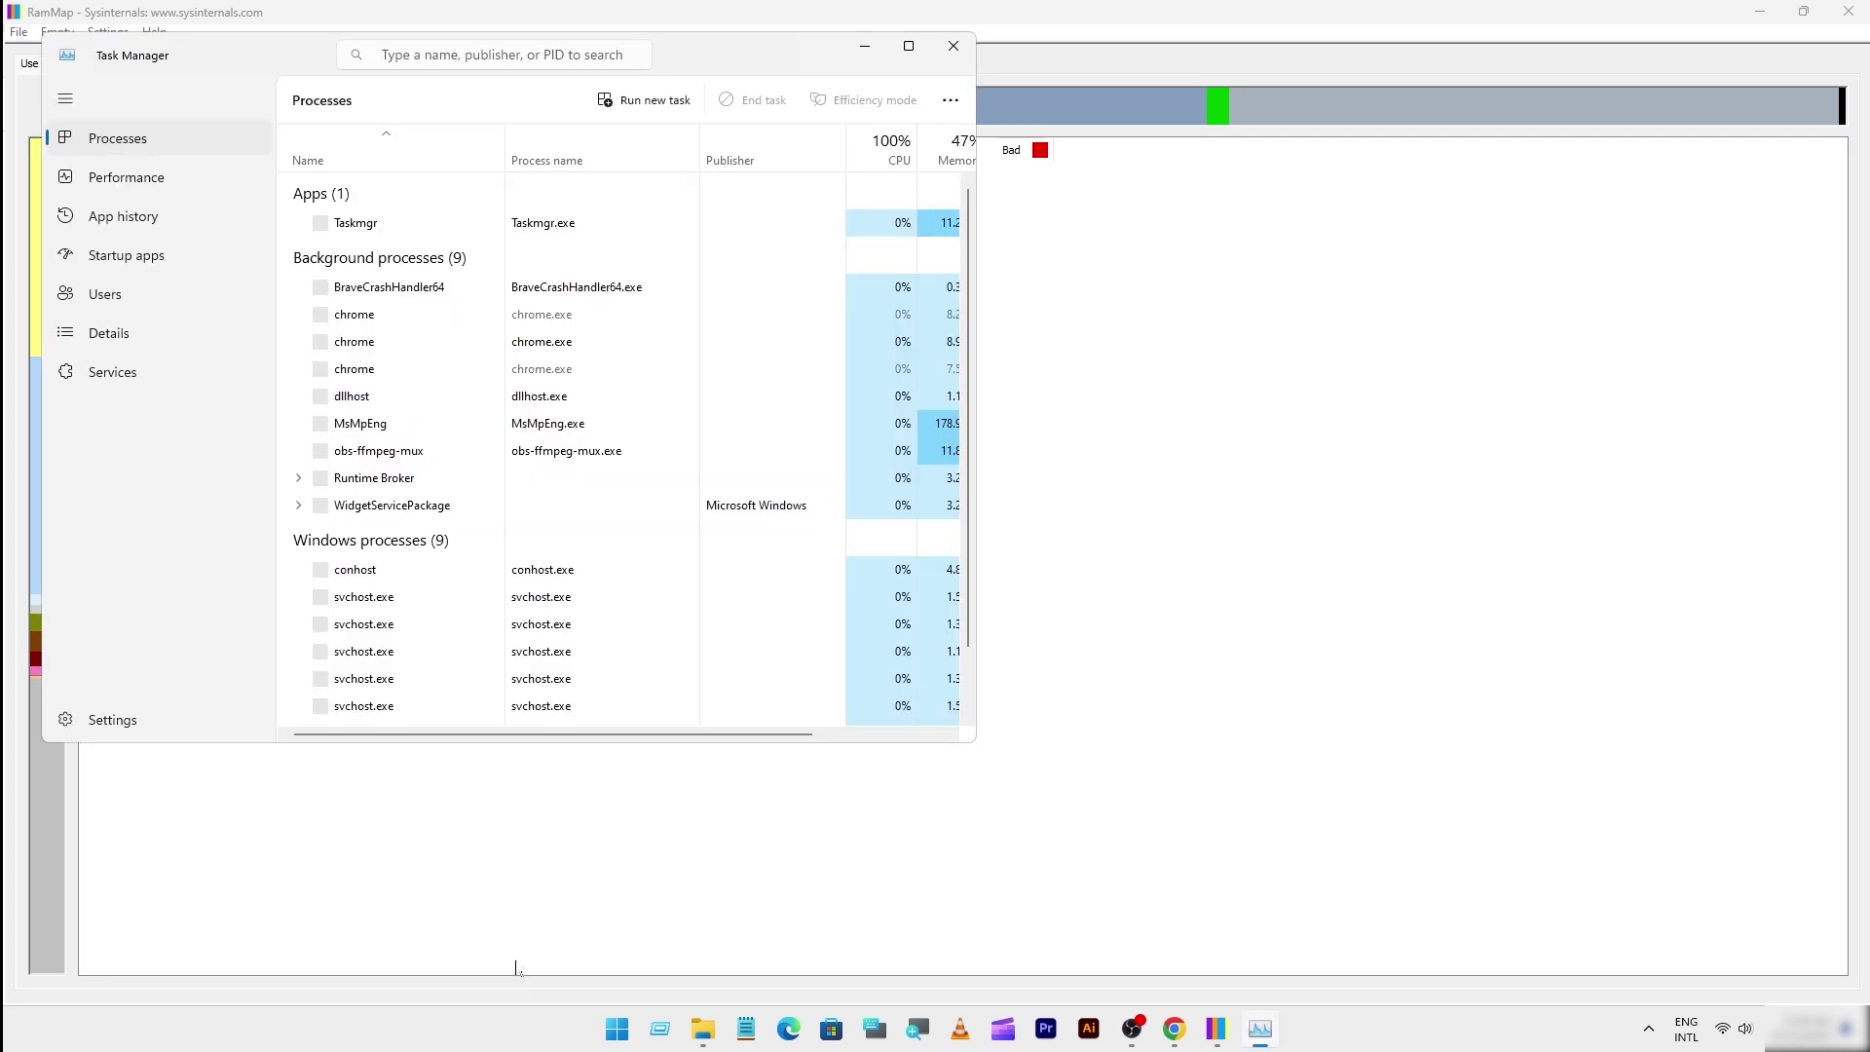
{"action": "left_click", "coordinate": [908, 46]}
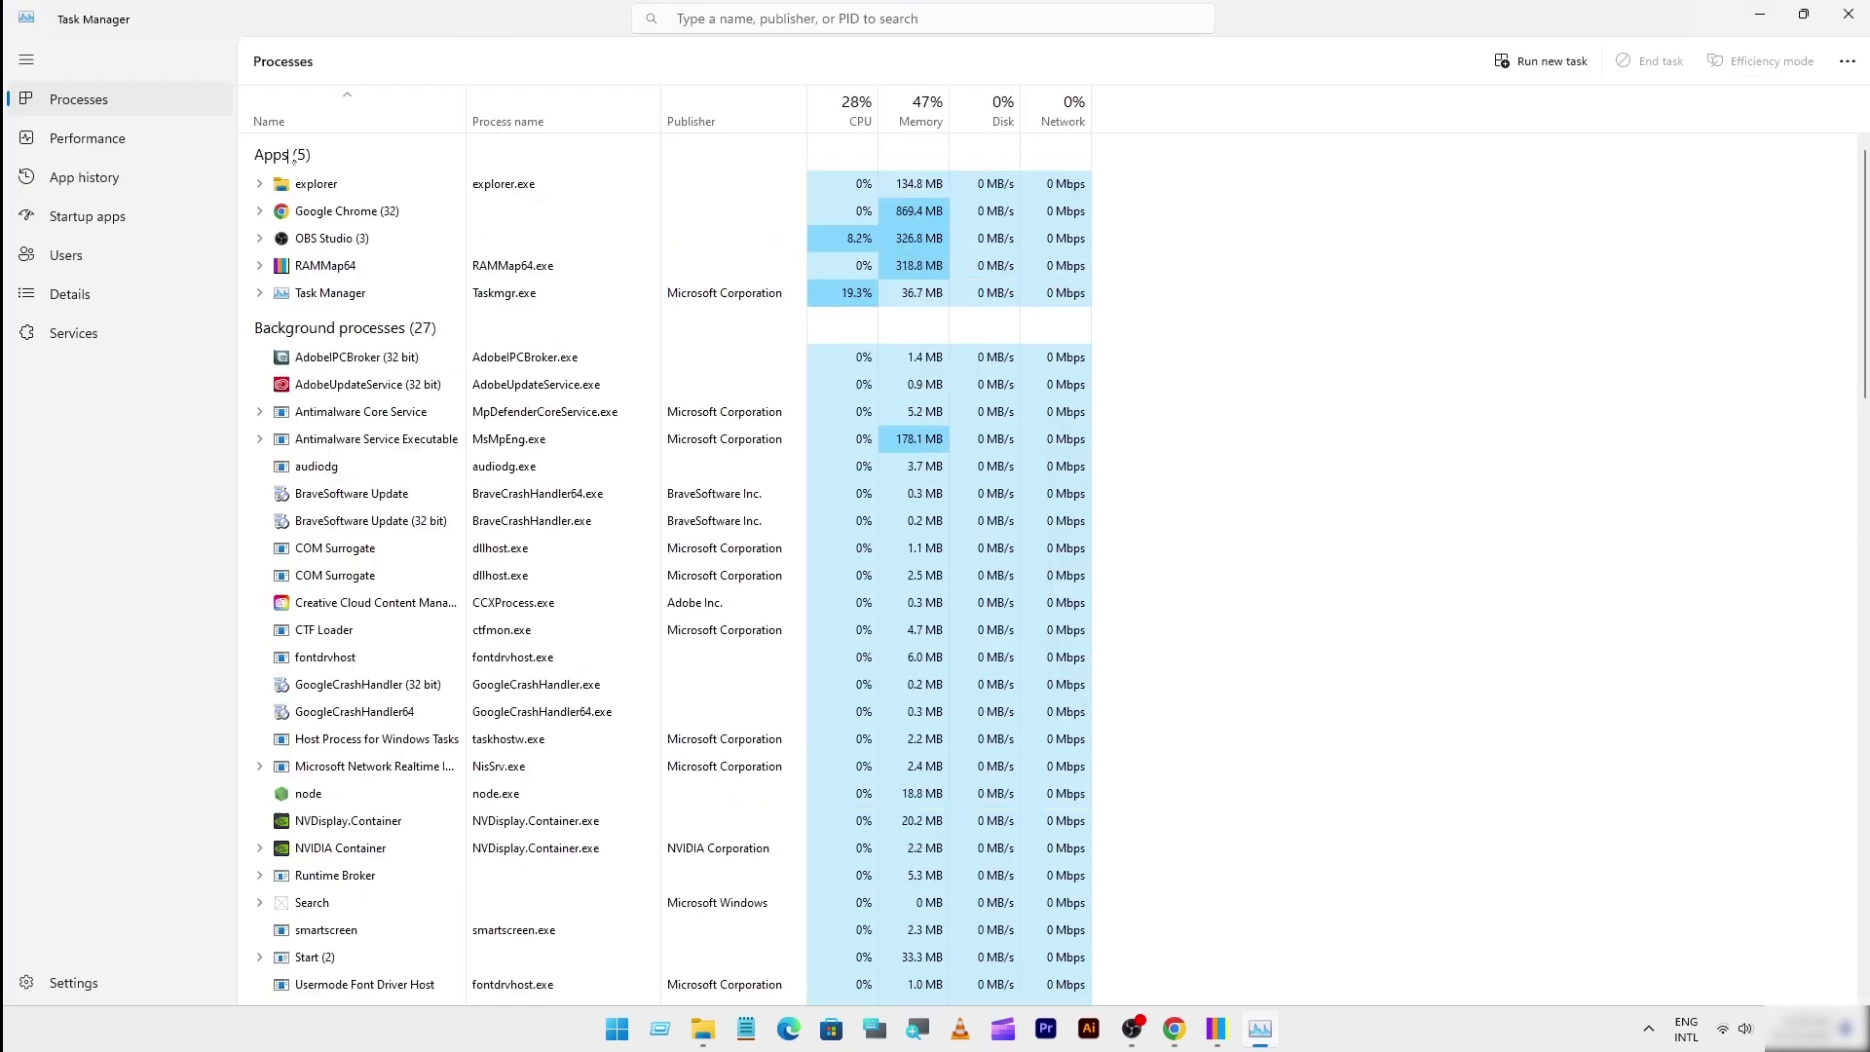
{"action": "left_click", "coordinate": [135, 152]}
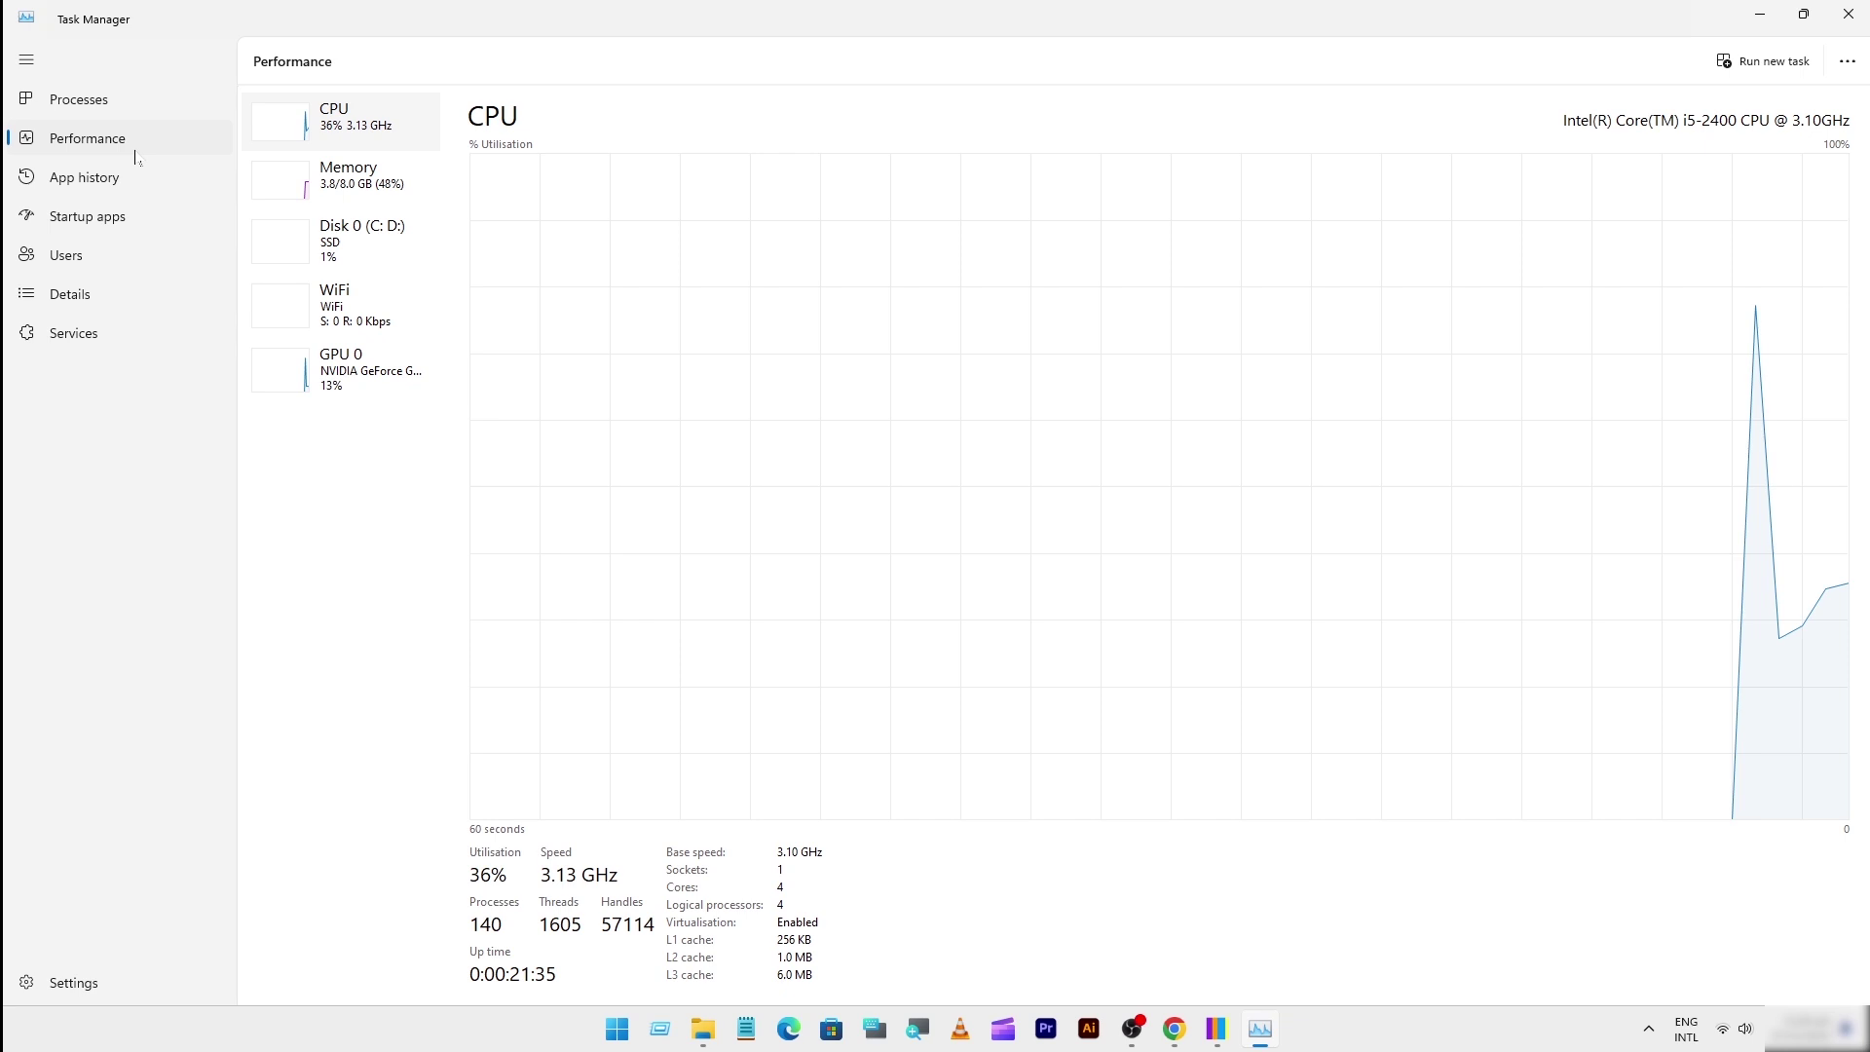
{"action": "left_click", "coordinate": [1854, 66]}
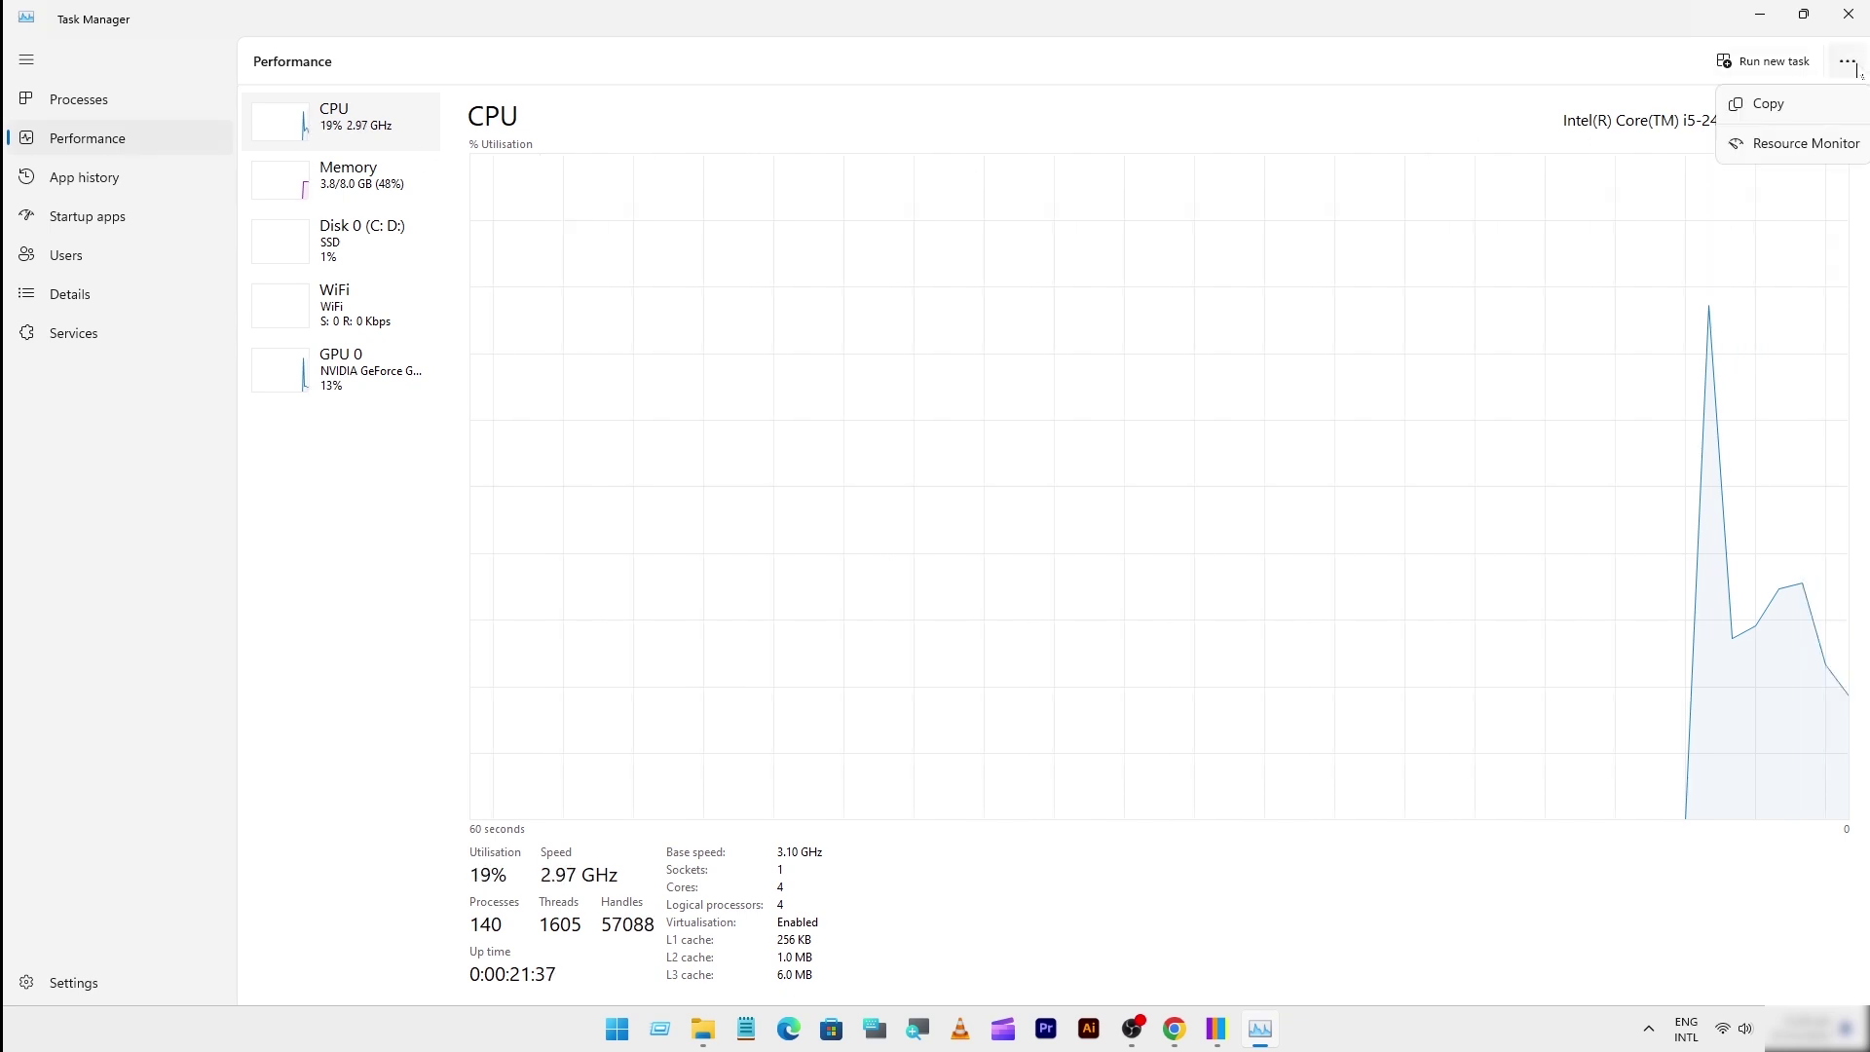
{"action": "left_click", "coordinate": [1769, 143]}
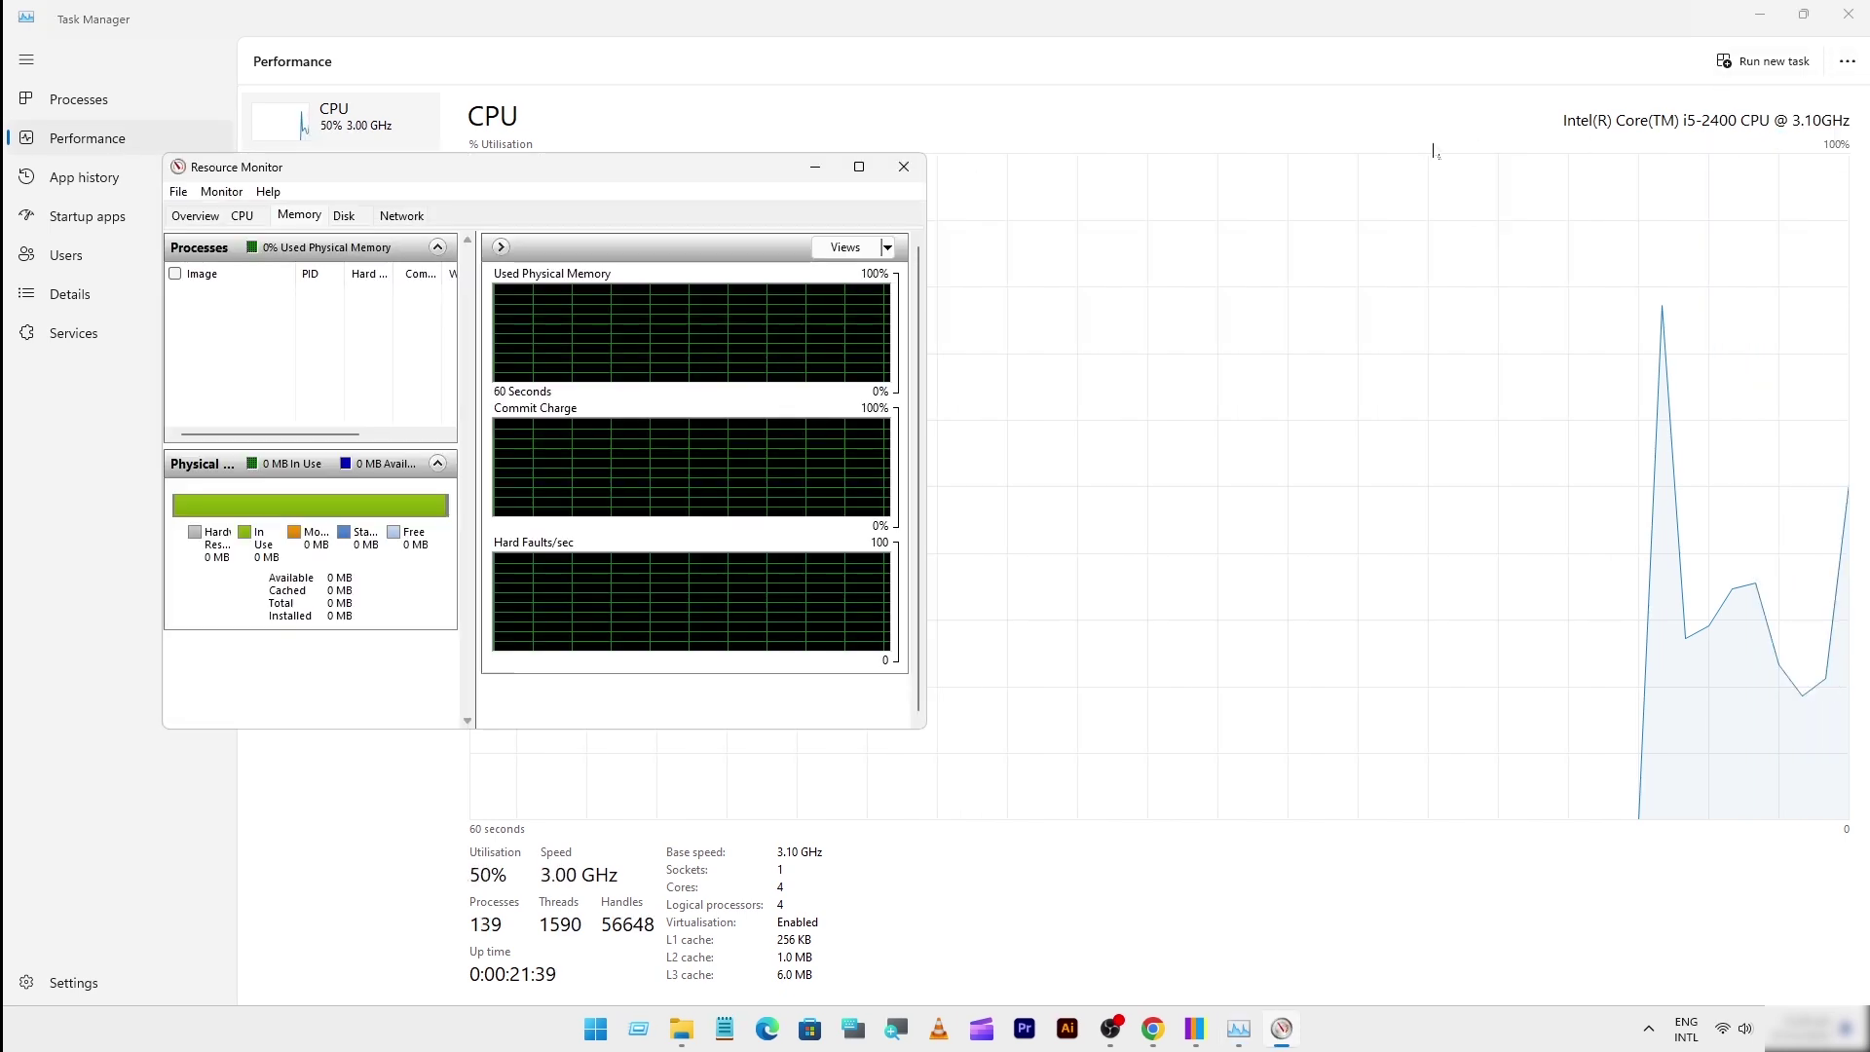
{"action": "left_click", "coordinate": [859, 168]}
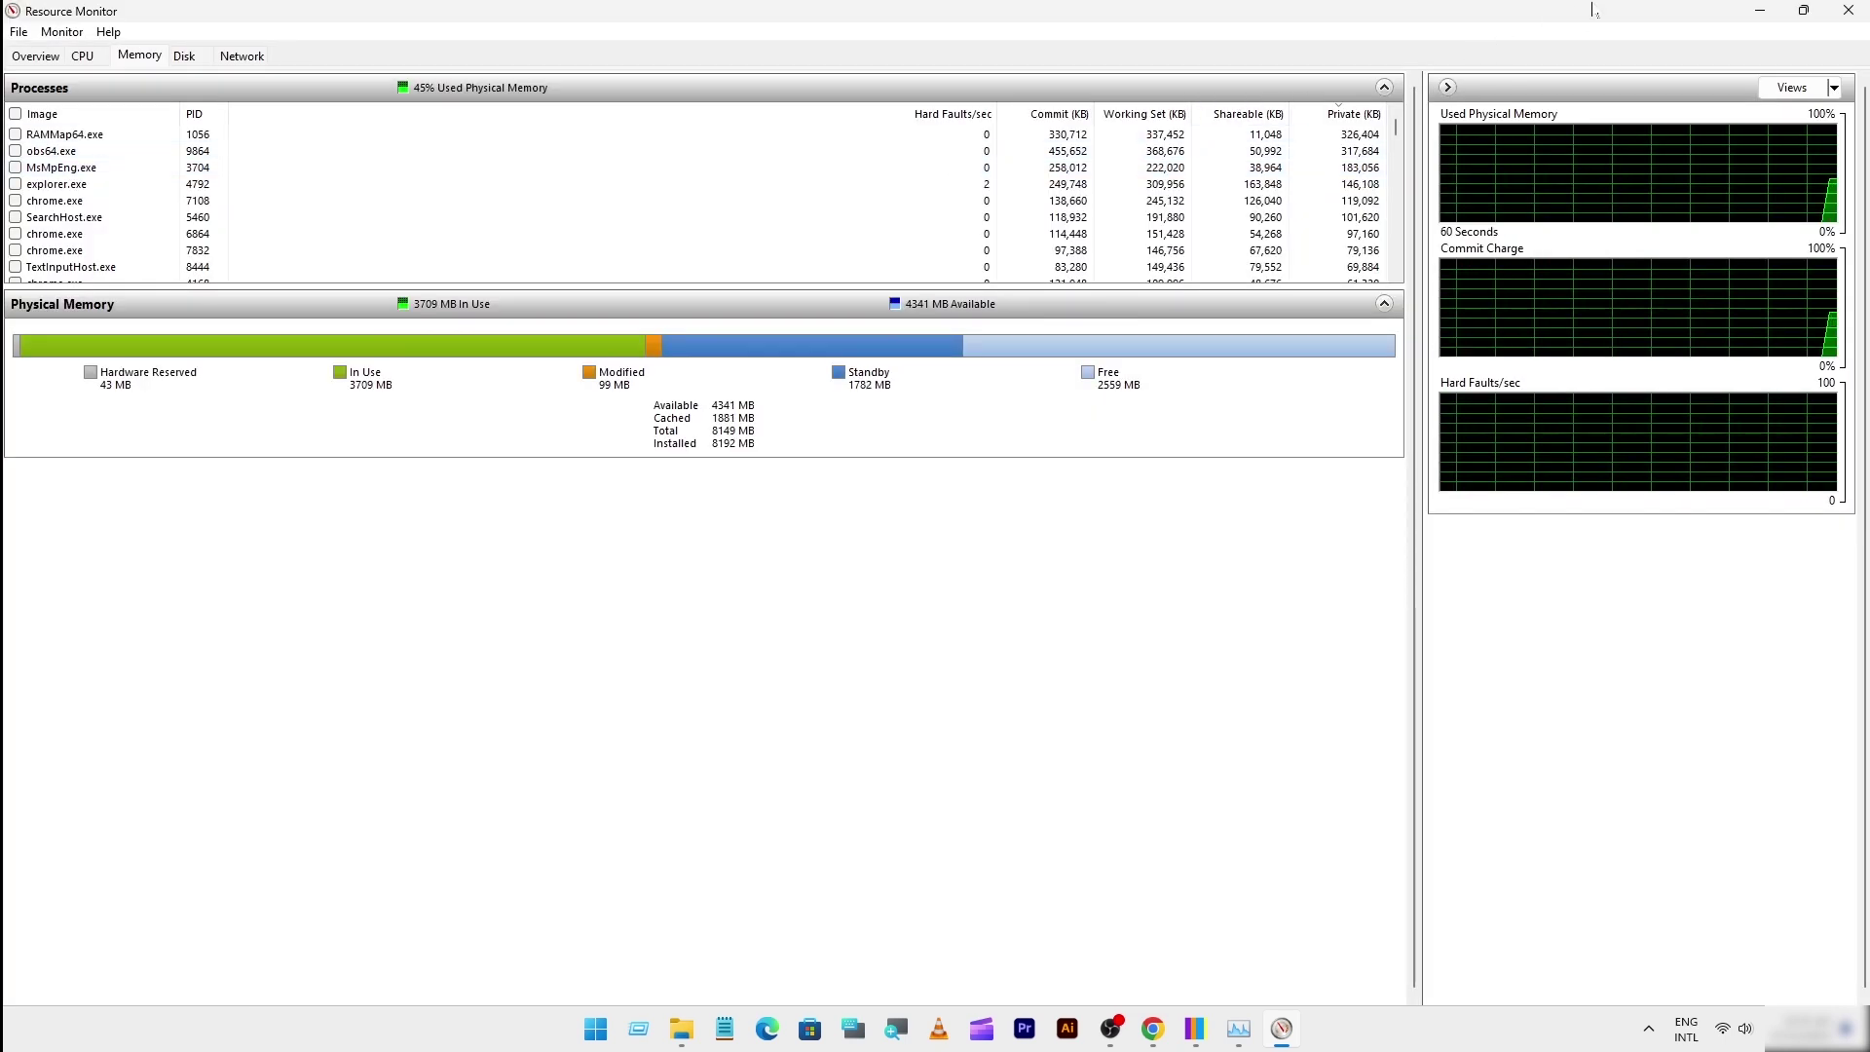
Step: Close Task Manager and place Resource Monitor as a smaller window over RAMMap with its memory pane widened
{"action": "left_click_drag", "start_coordinate": [1743, 22], "coordinate": [1027, 498]}
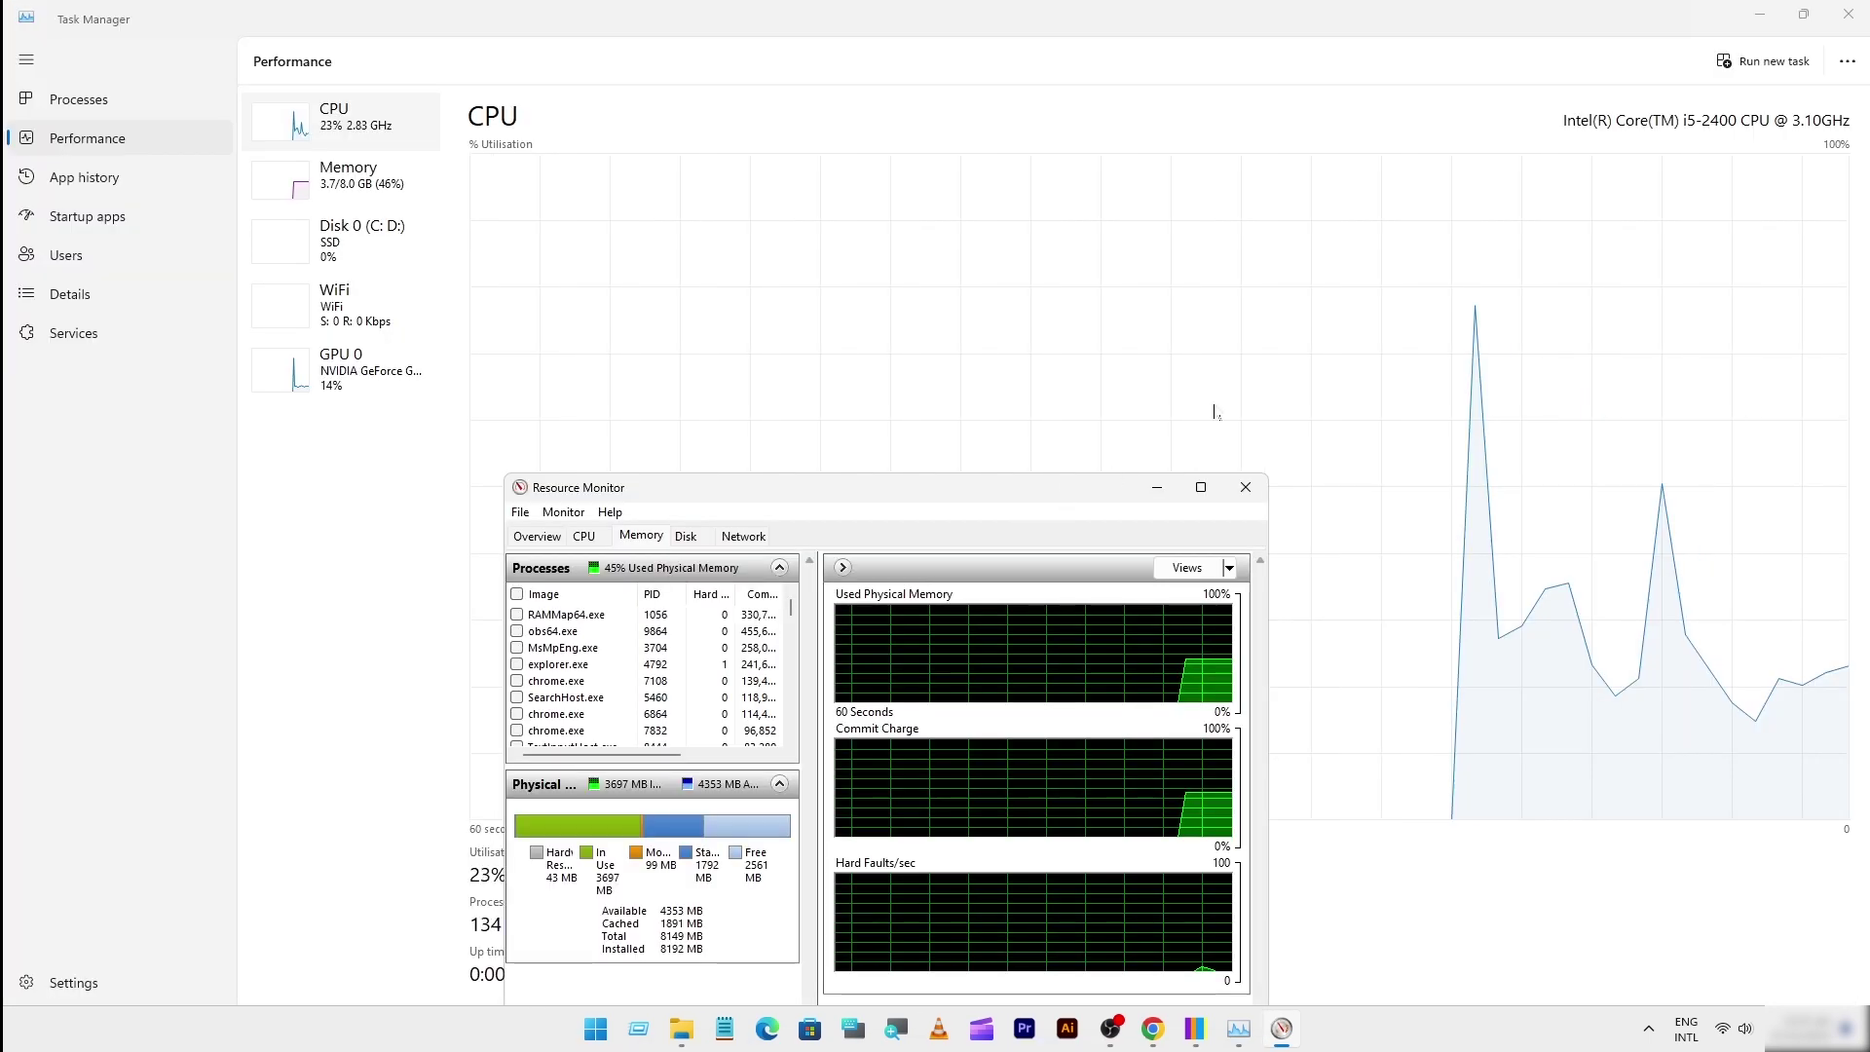
{"action": "left_click", "coordinate": [1847, 14]}
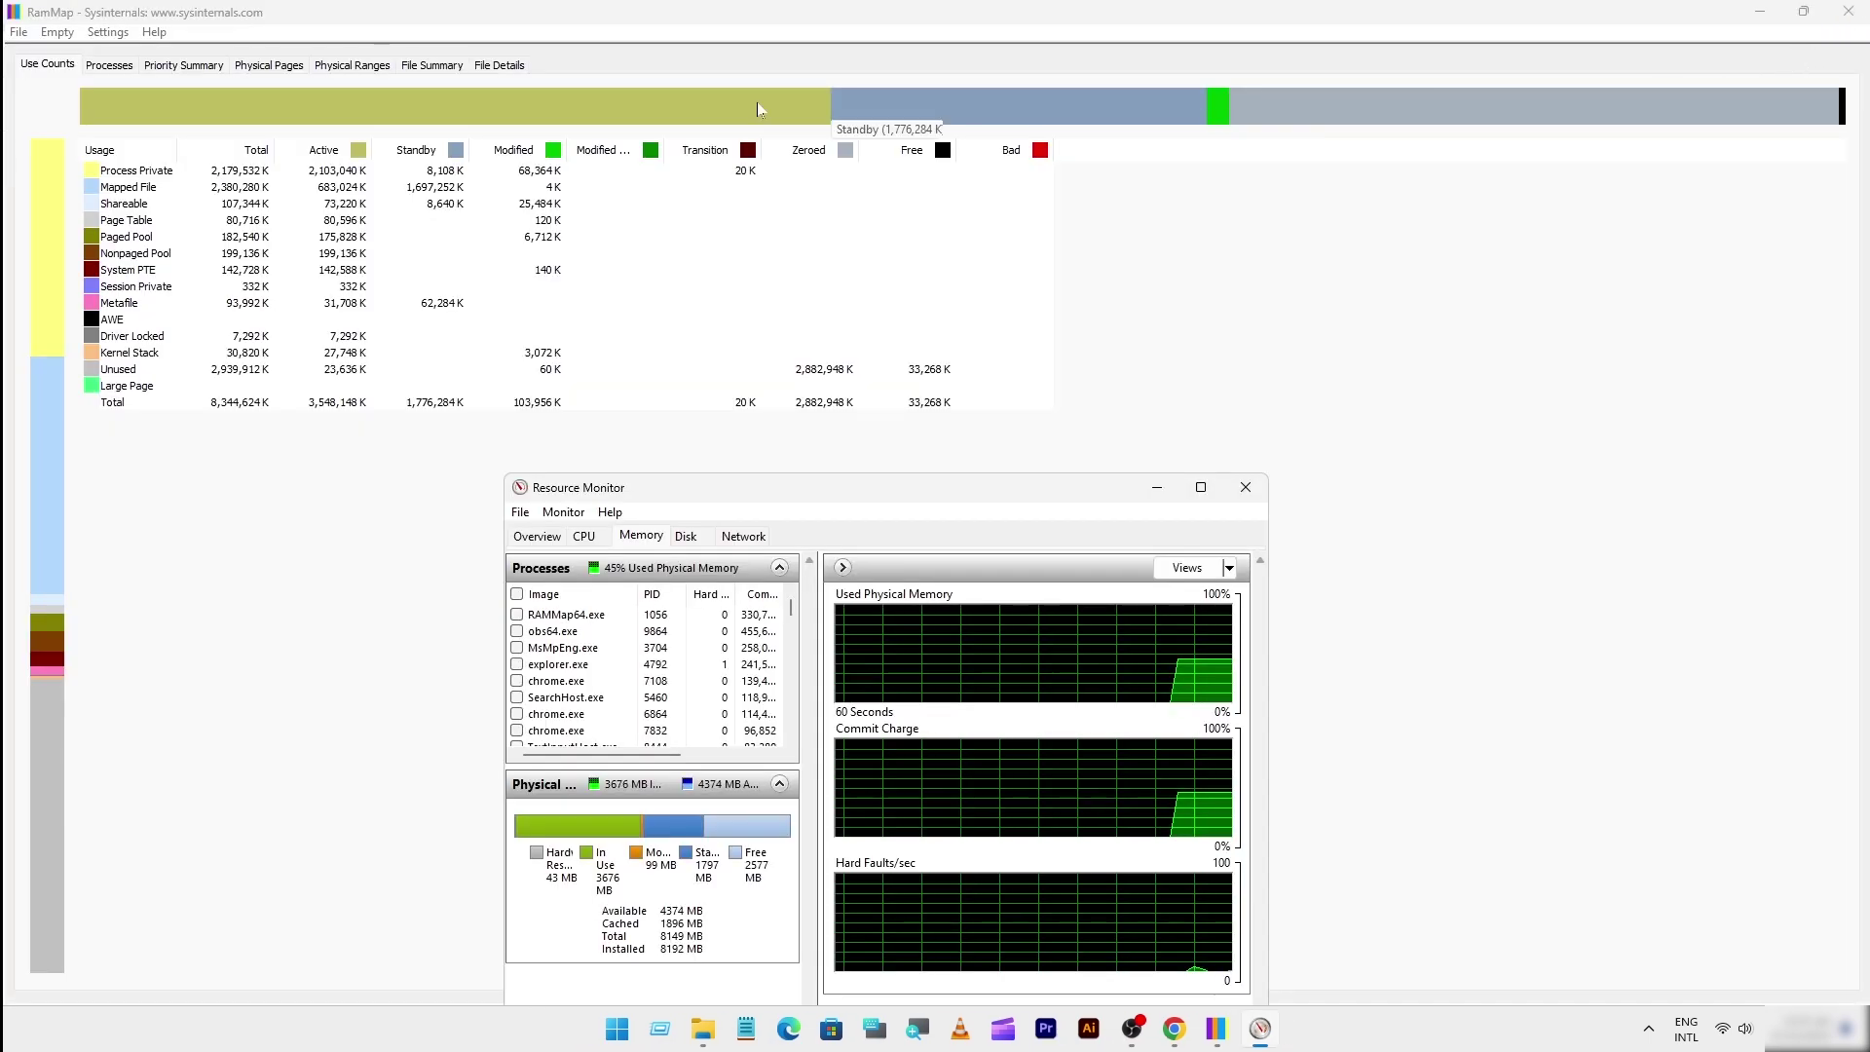
{"action": "left_click_drag", "start_coordinate": [689, 479], "coordinate": [594, 391]}
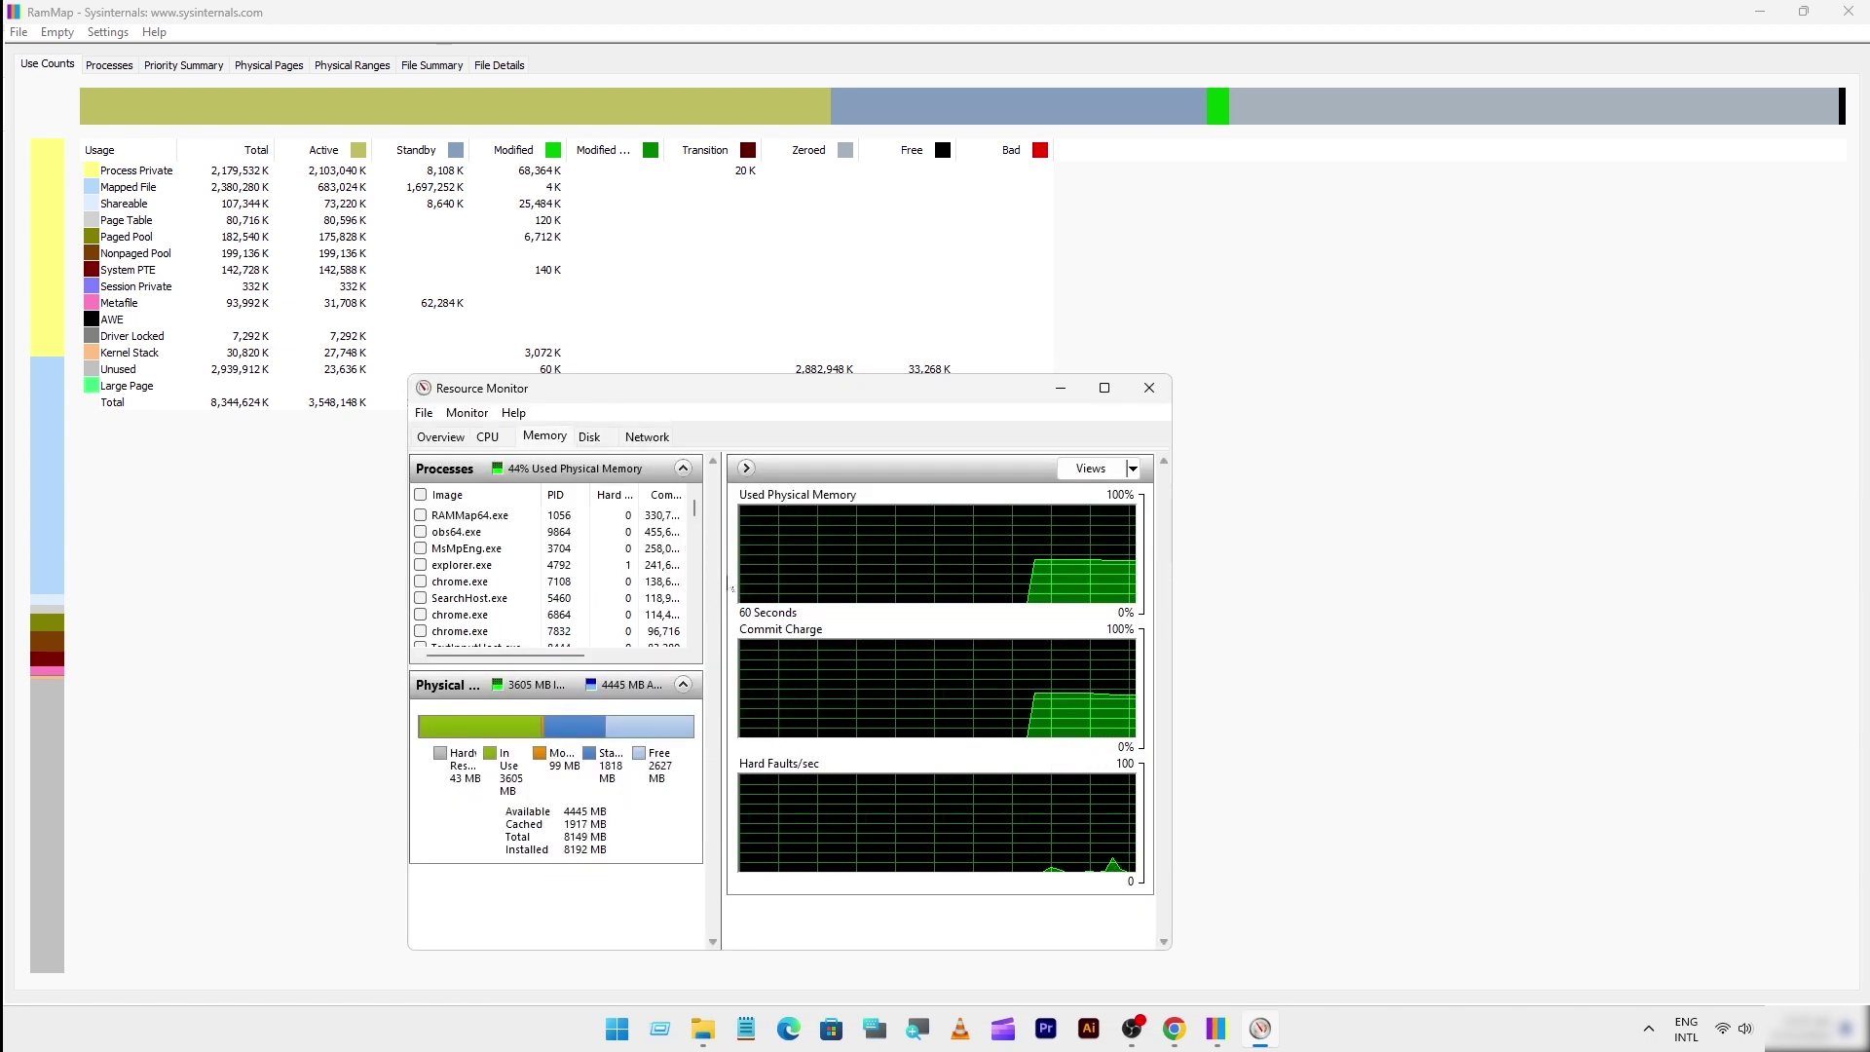
{"action": "left_click_drag", "start_coordinate": [733, 588], "coordinate": [954, 540]}
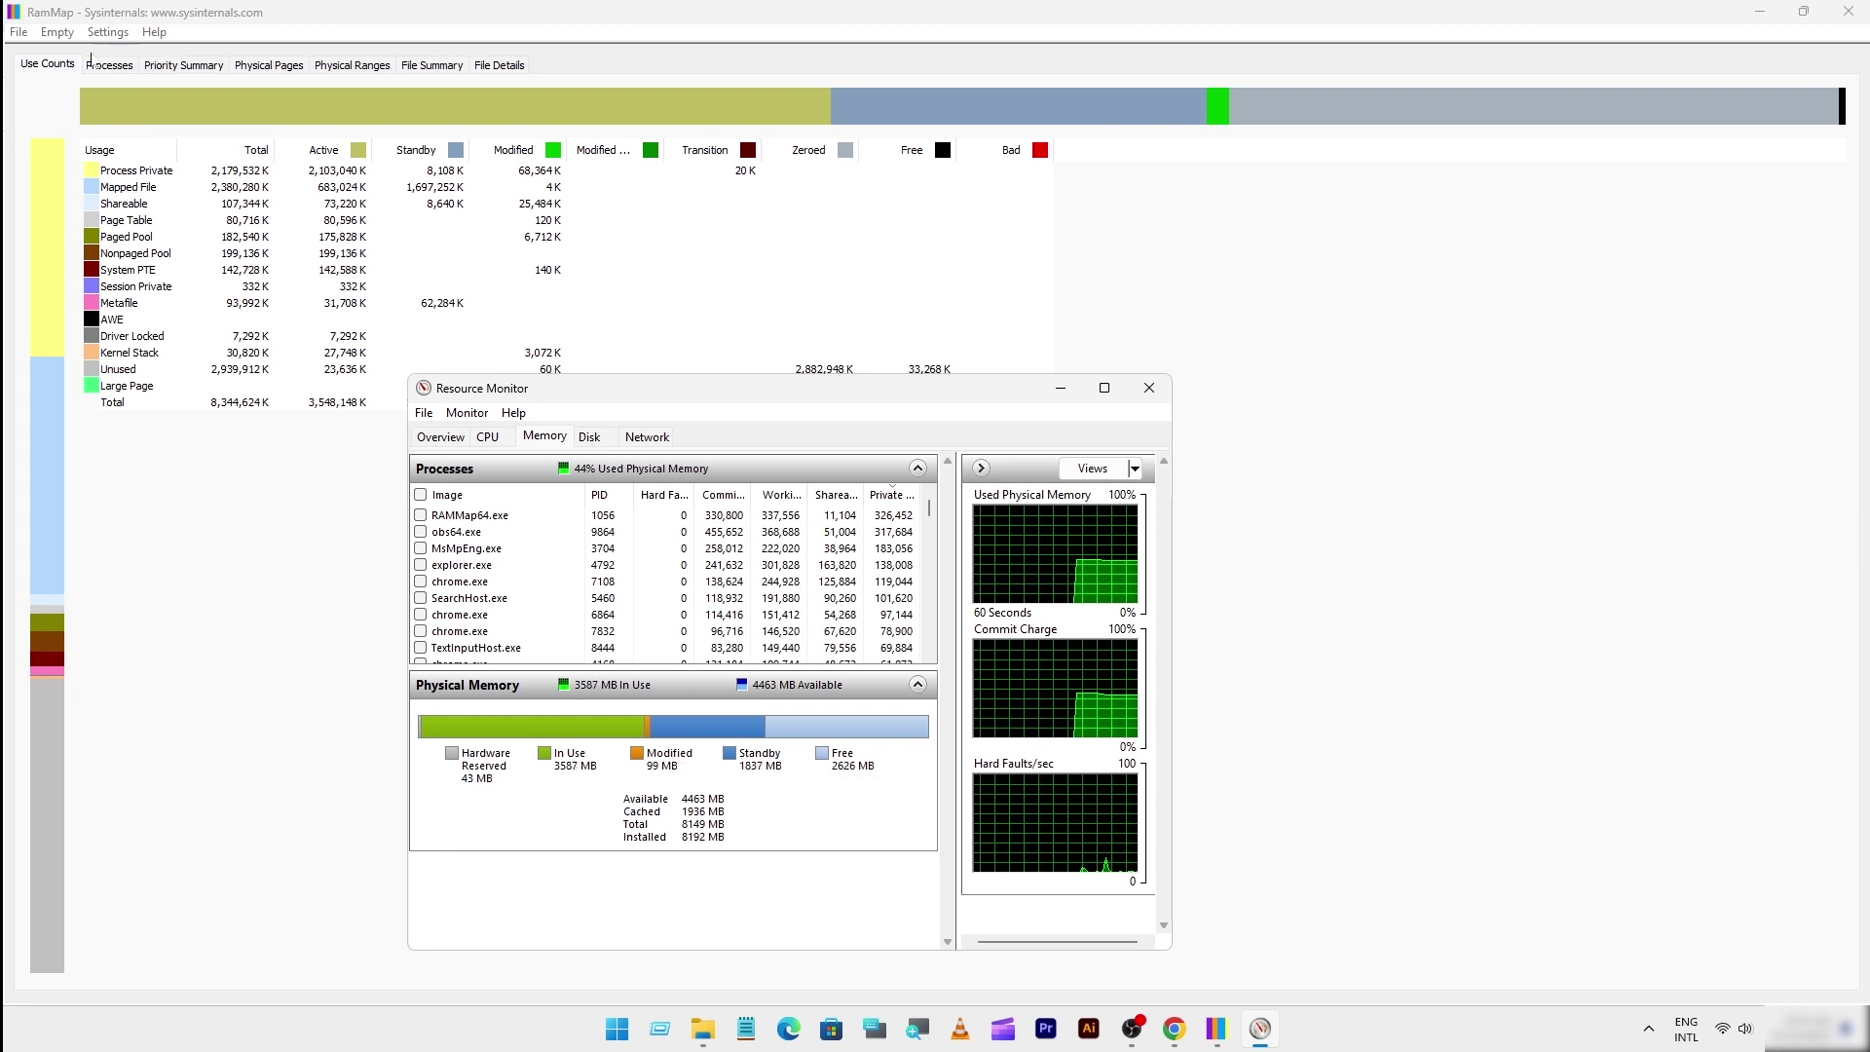
Step: In RAMMap, empty the working sets, system working set, modified page list, standby list and priority 0 standby list
{"action": "left_click", "coordinate": [57, 32]}
{"action": "left_click", "coordinate": [74, 58]}
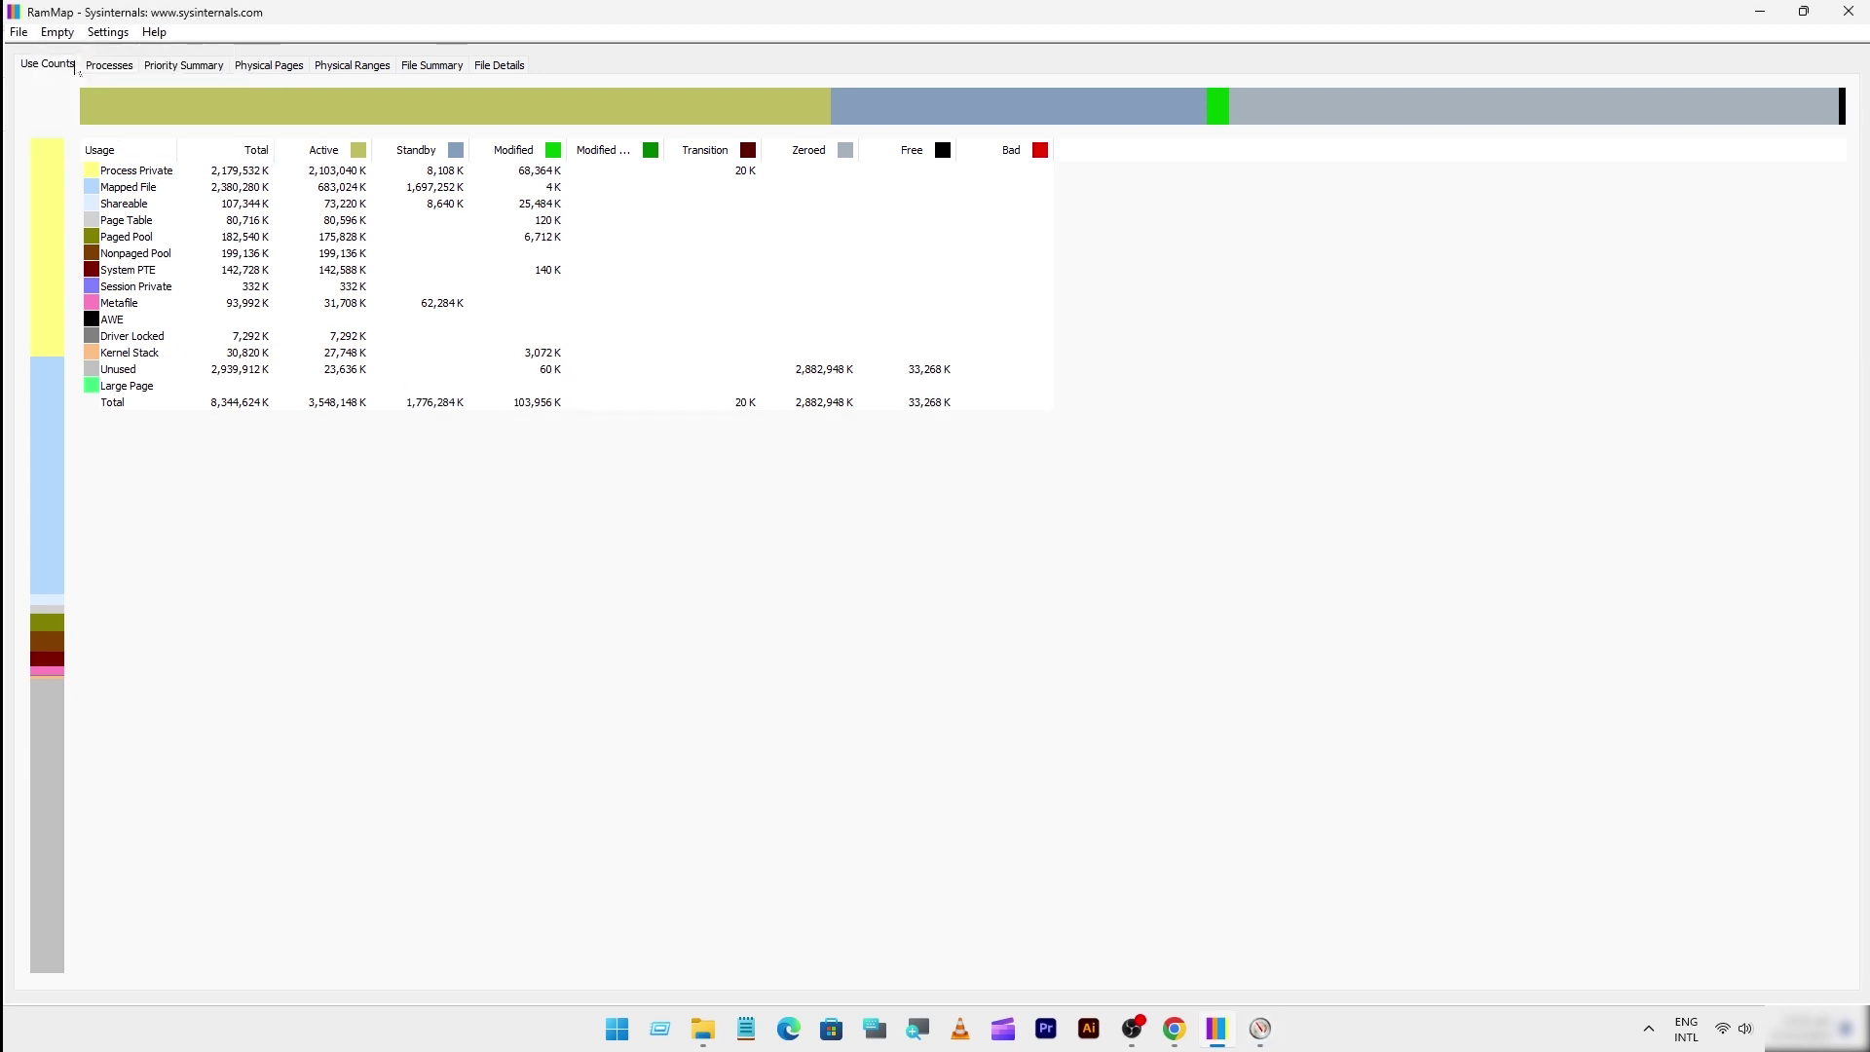
{"action": "left_click", "coordinate": [57, 32]}
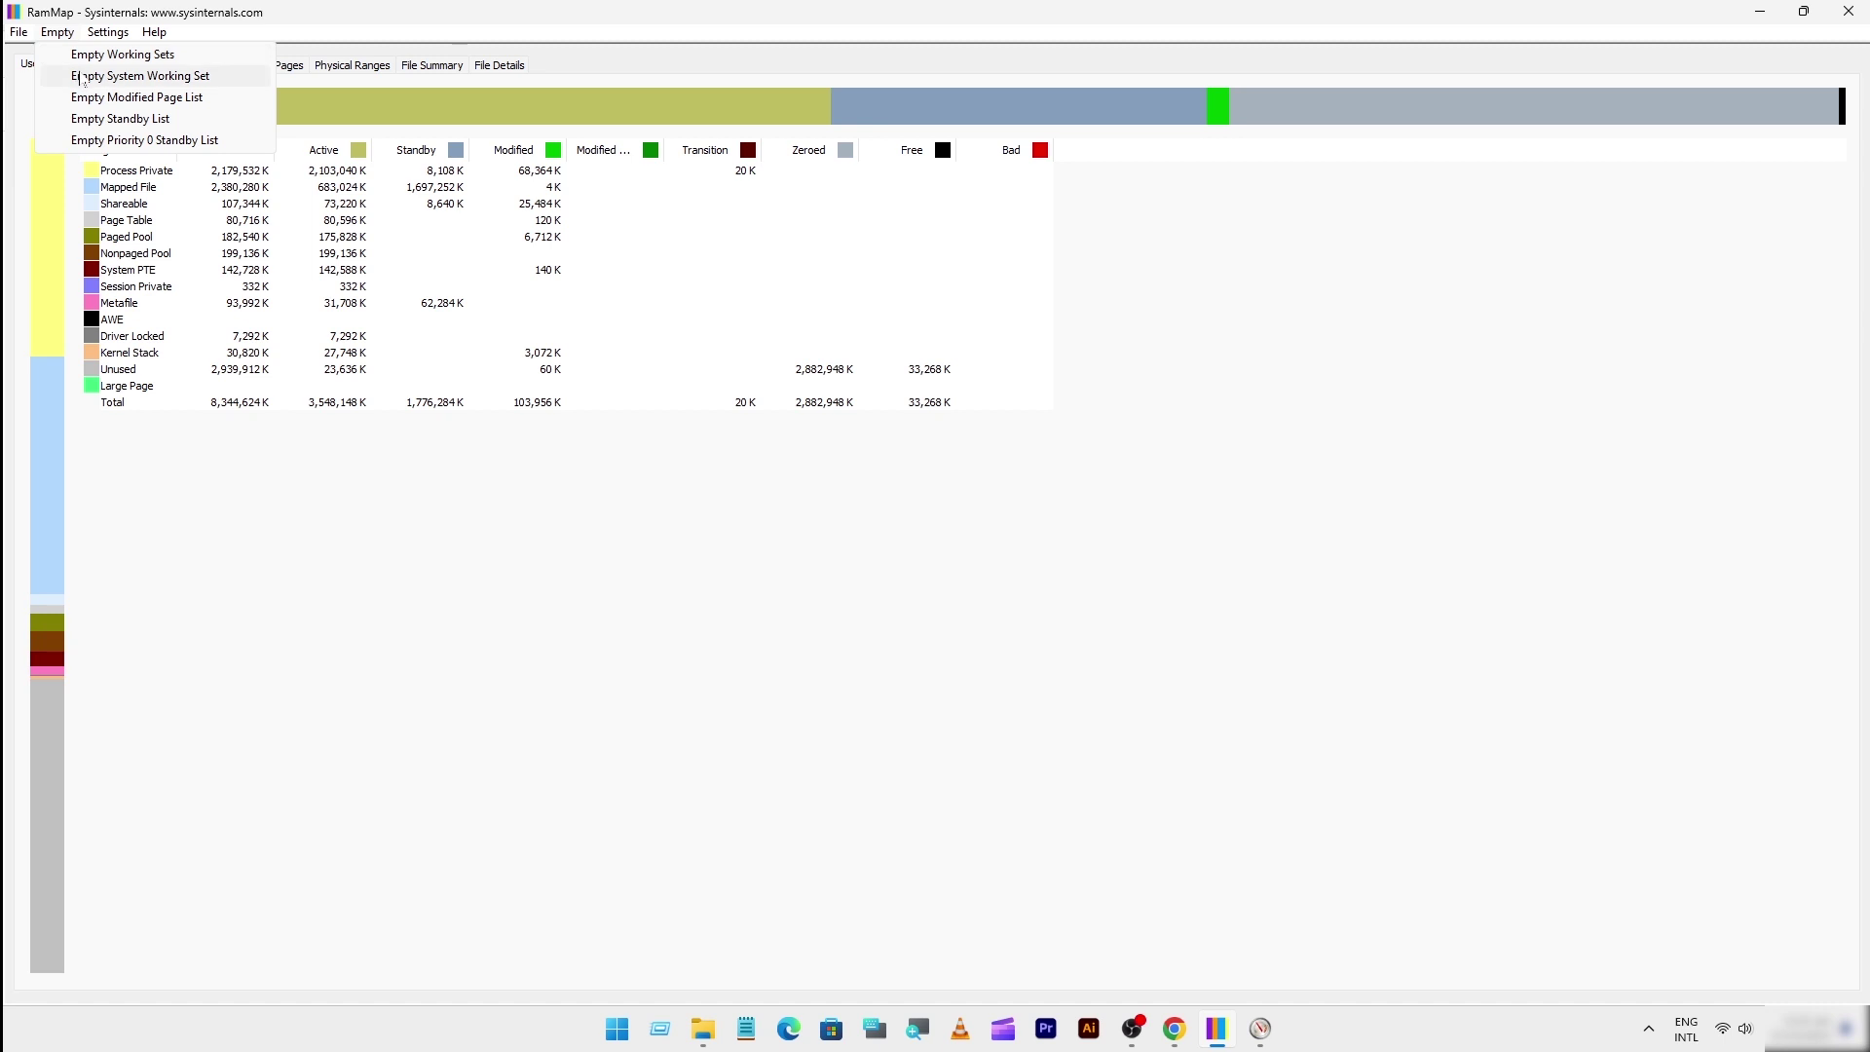
{"action": "left_click", "coordinate": [70, 78]}
{"action": "left_click", "coordinate": [59, 34]}
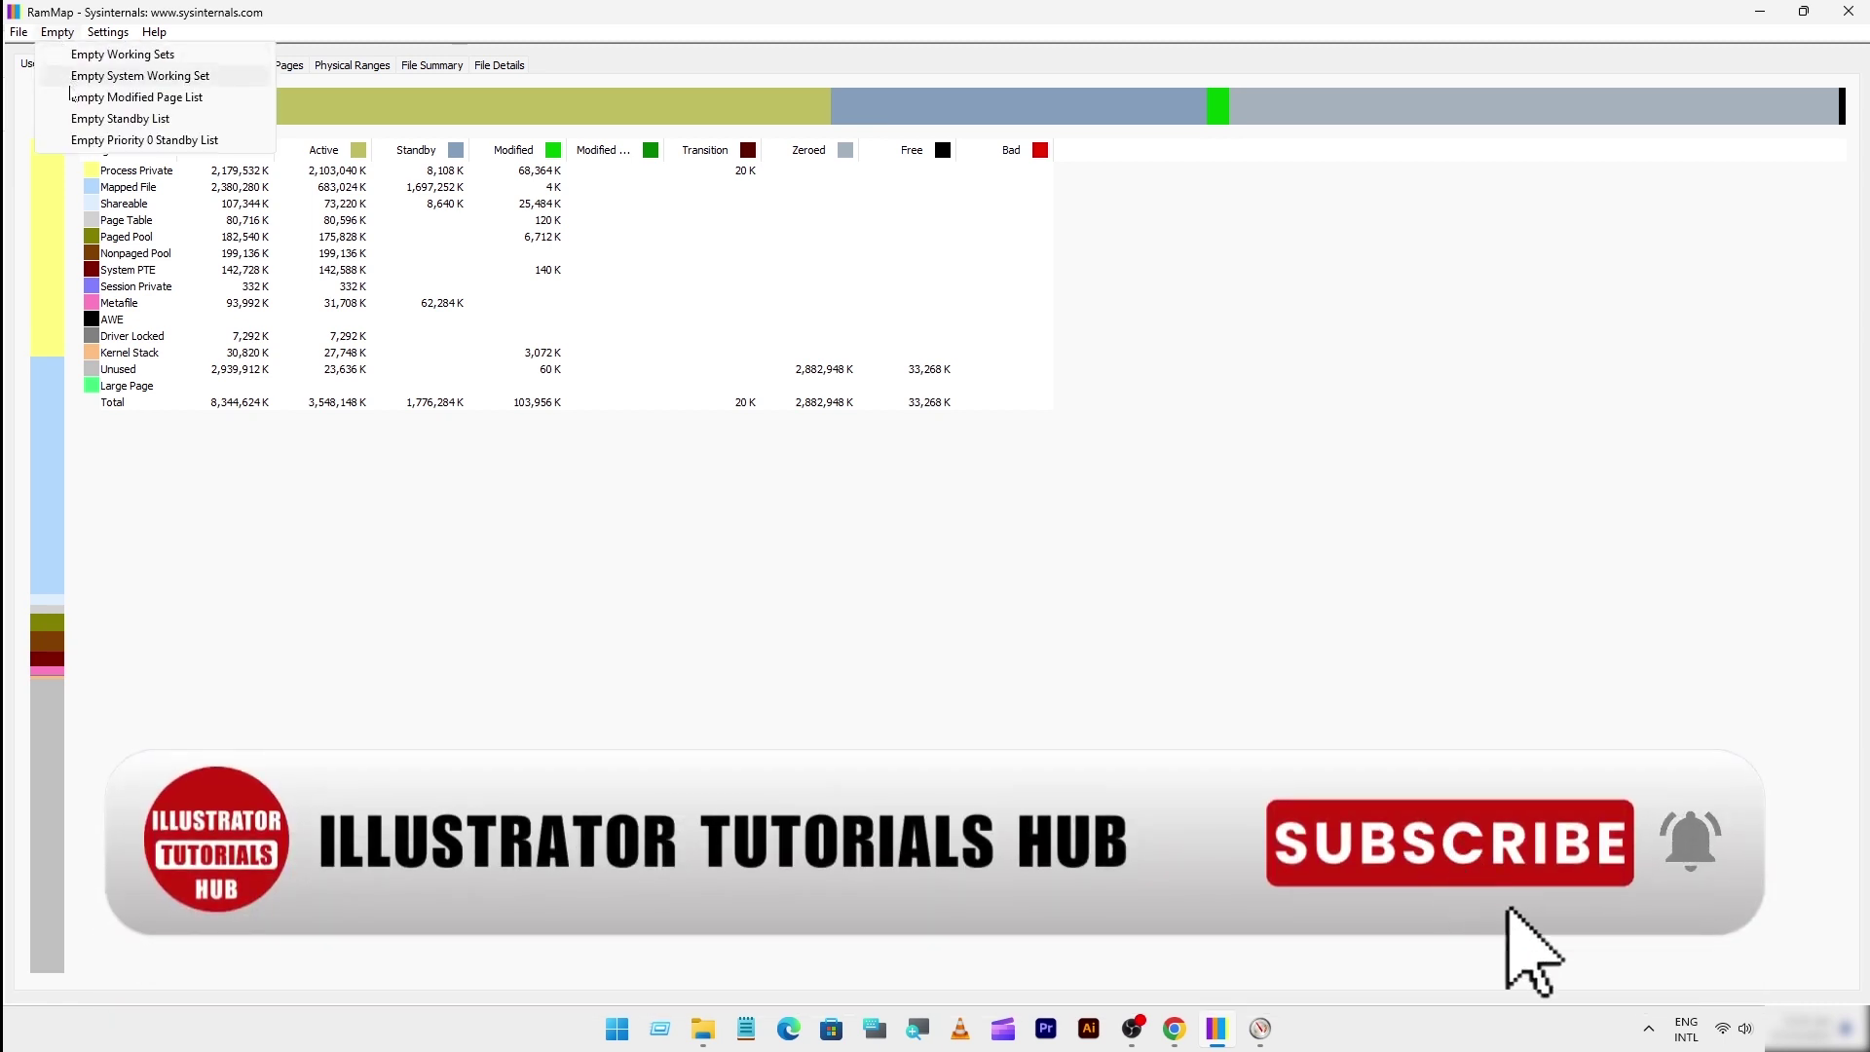
{"action": "left_click", "coordinate": [74, 78]}
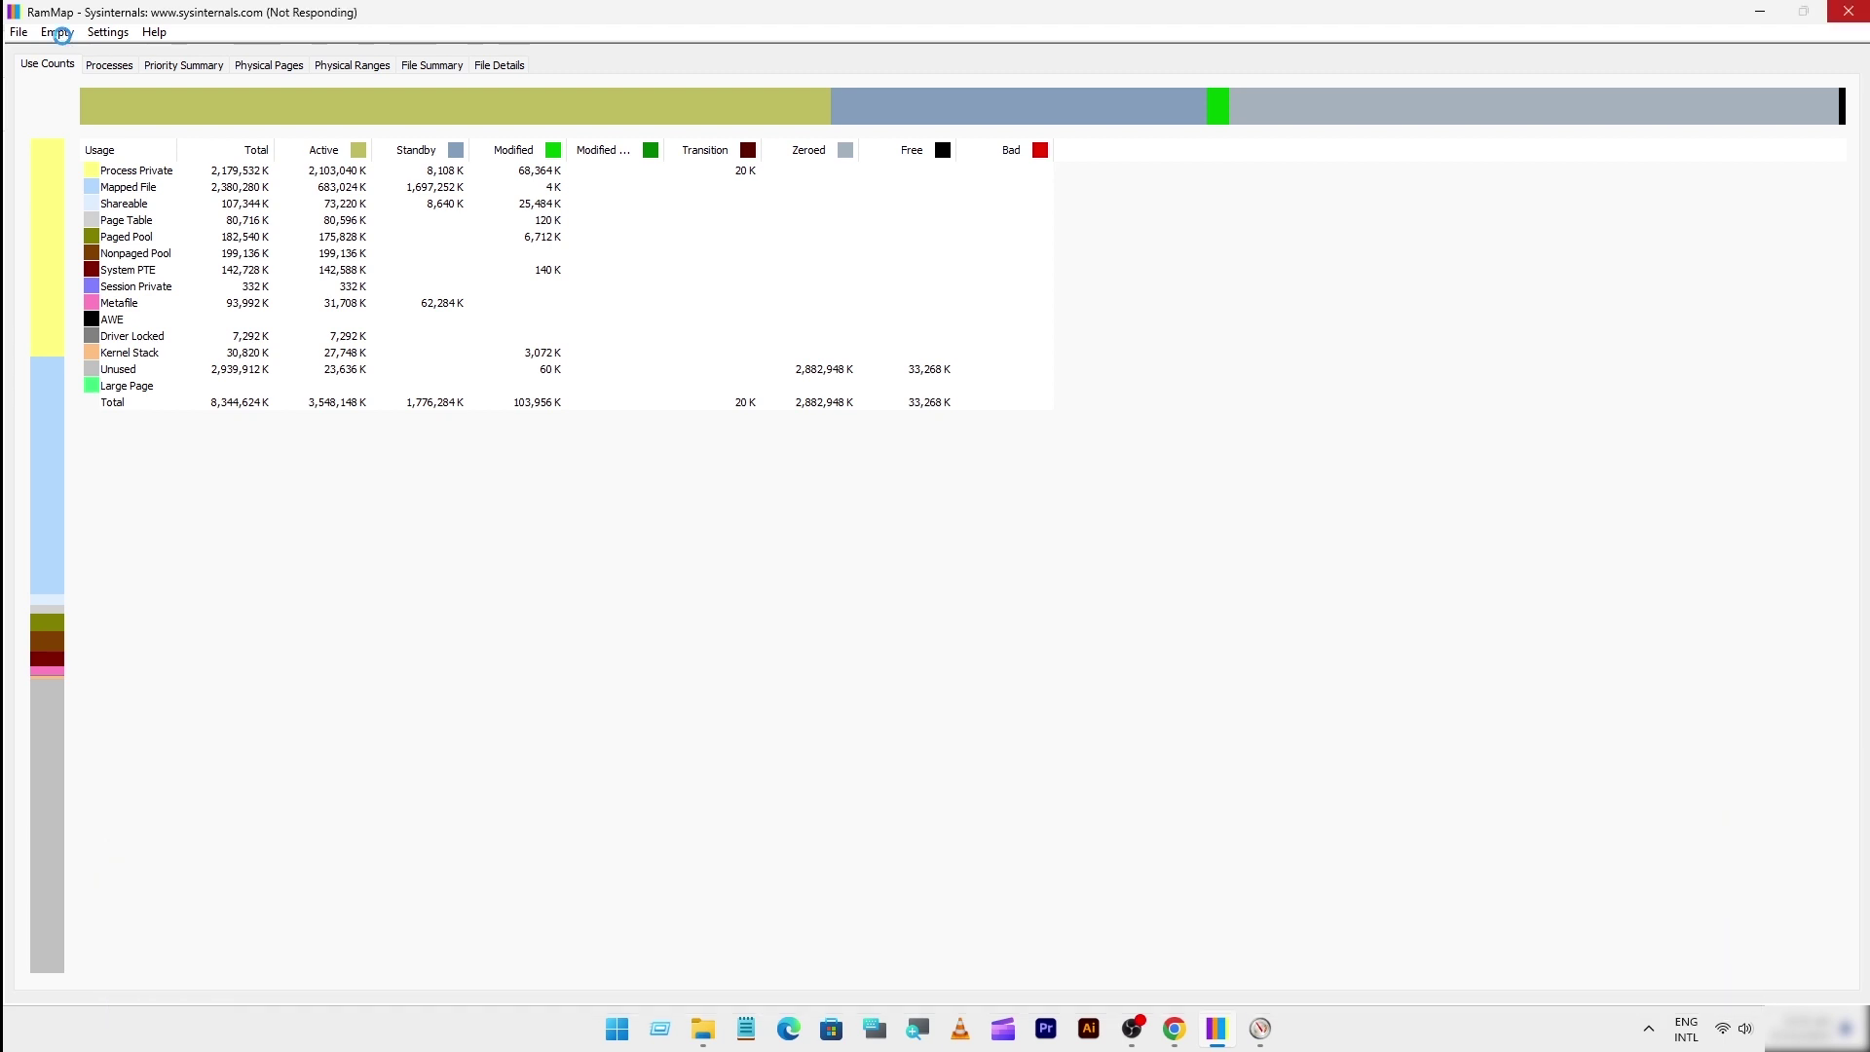
{"action": "left_click", "coordinate": [58, 32]}
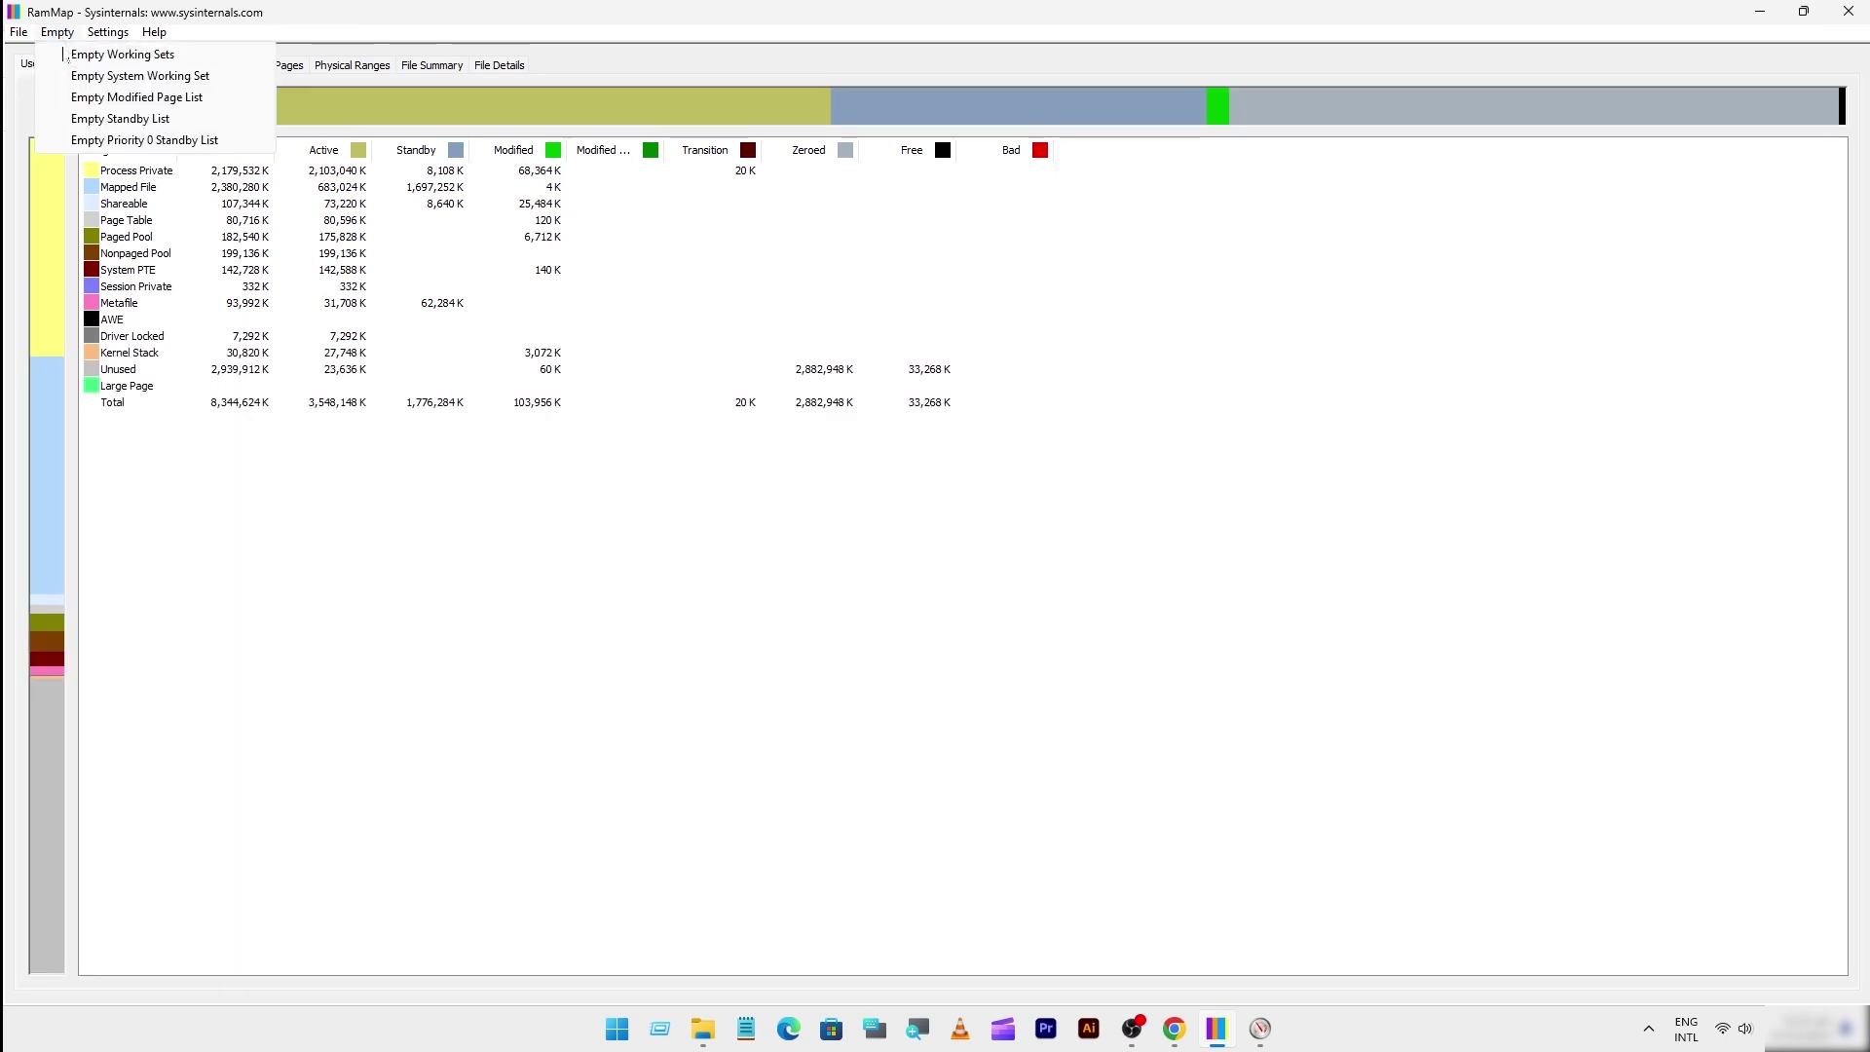
{"action": "left_click", "coordinate": [74, 120]}
{"action": "left_click", "coordinate": [58, 35]}
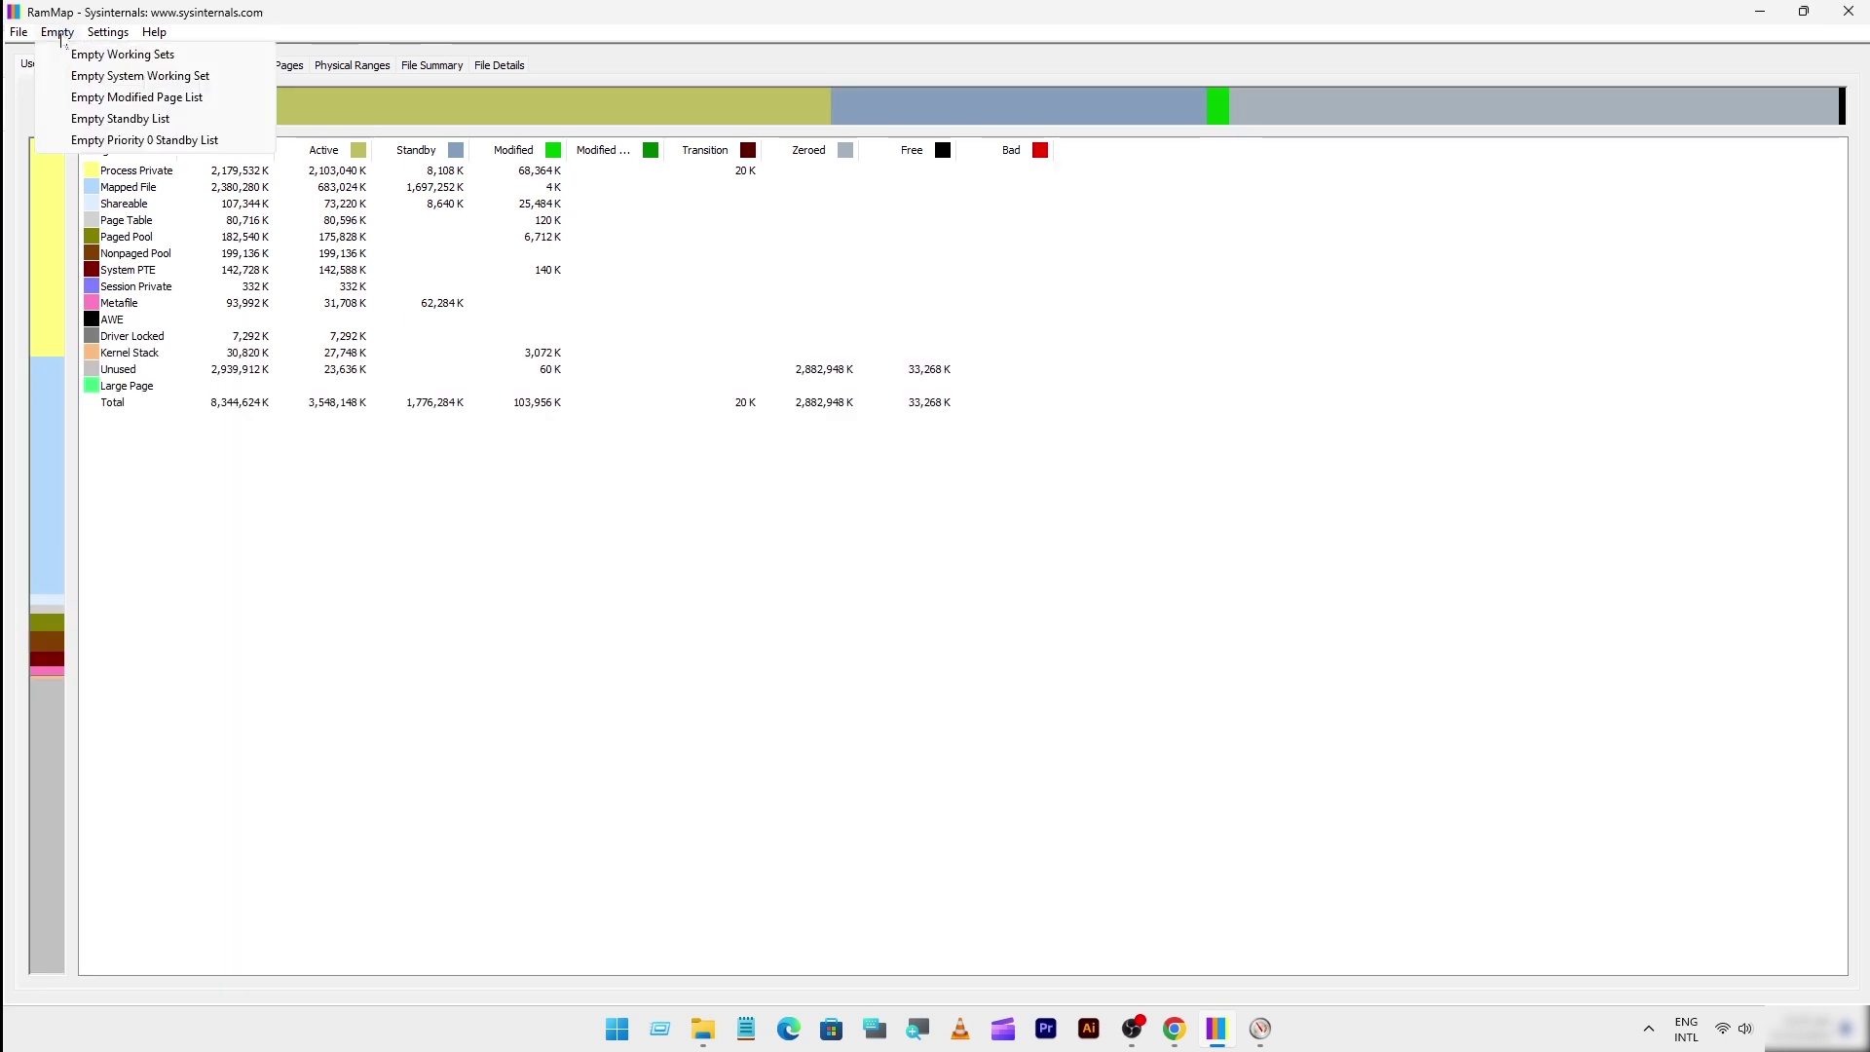
{"action": "left_click", "coordinate": [75, 142]}
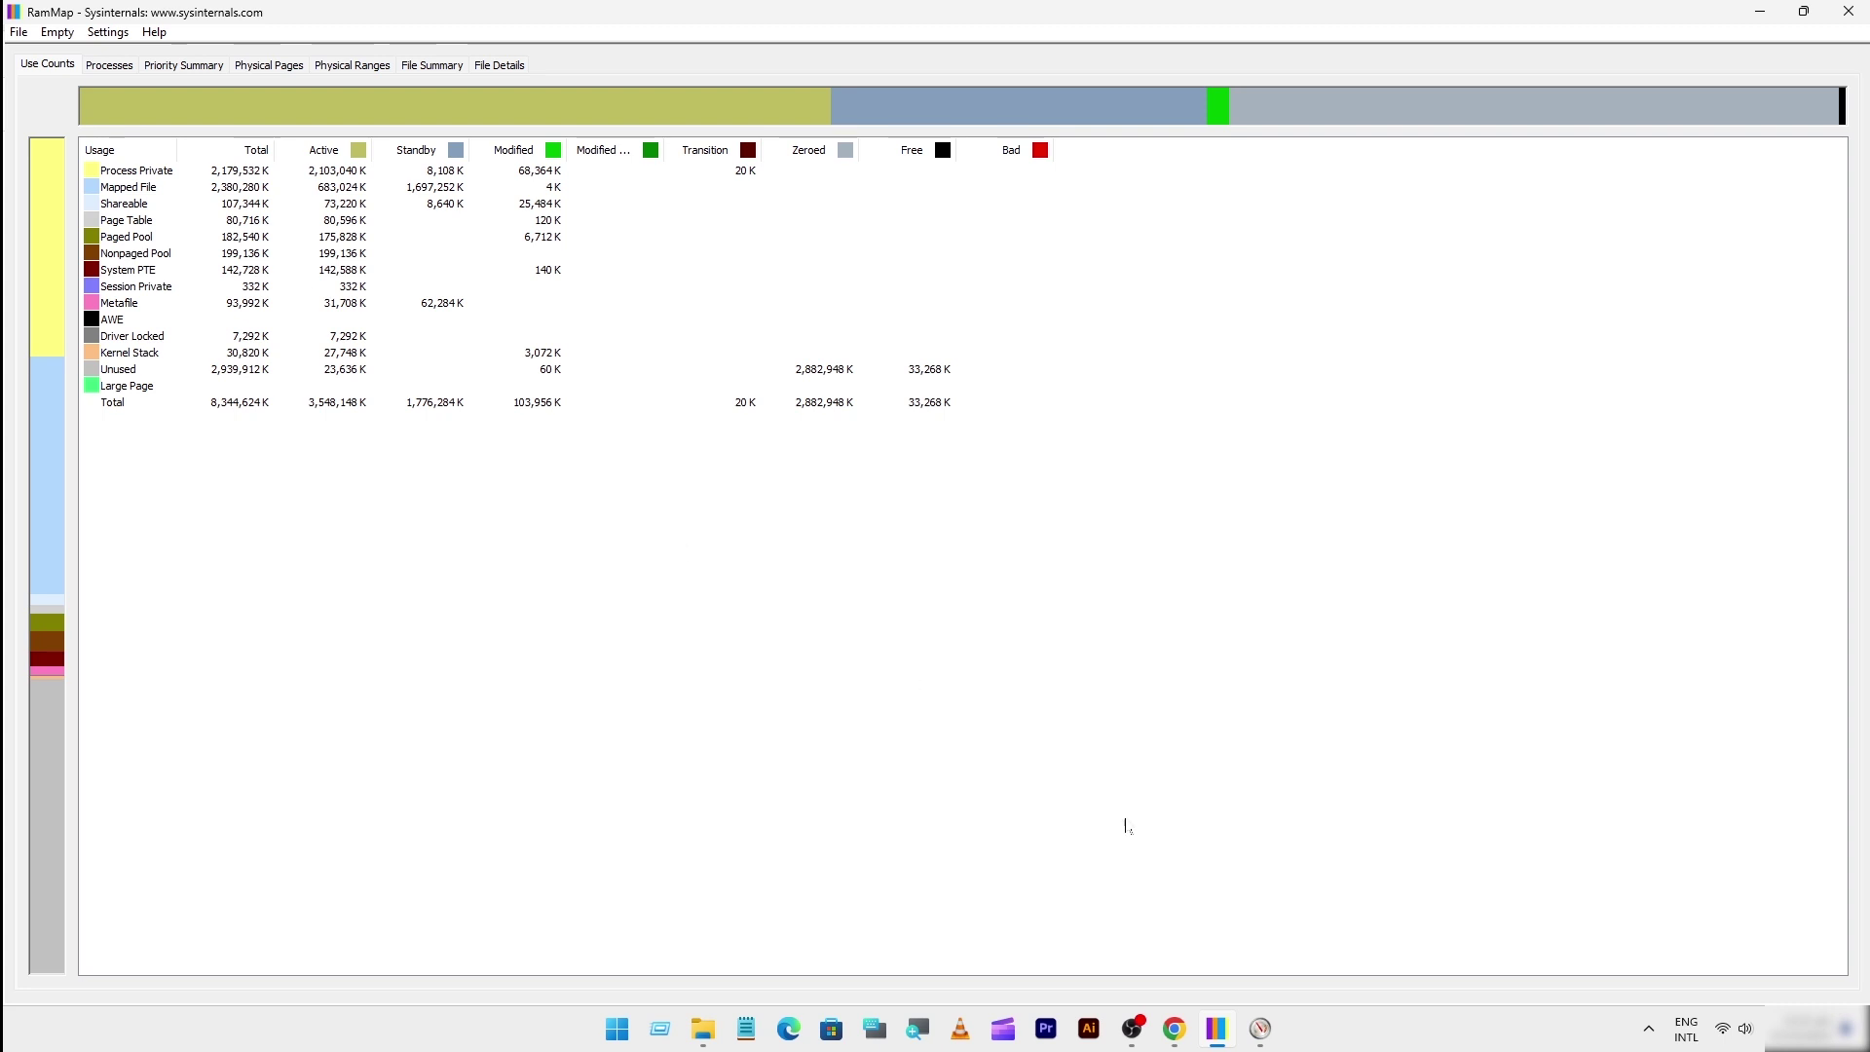
Step: Check the physical memory usage in Resource Monitor and close the monitor
{"action": "left_click", "coordinate": [1270, 1040]}
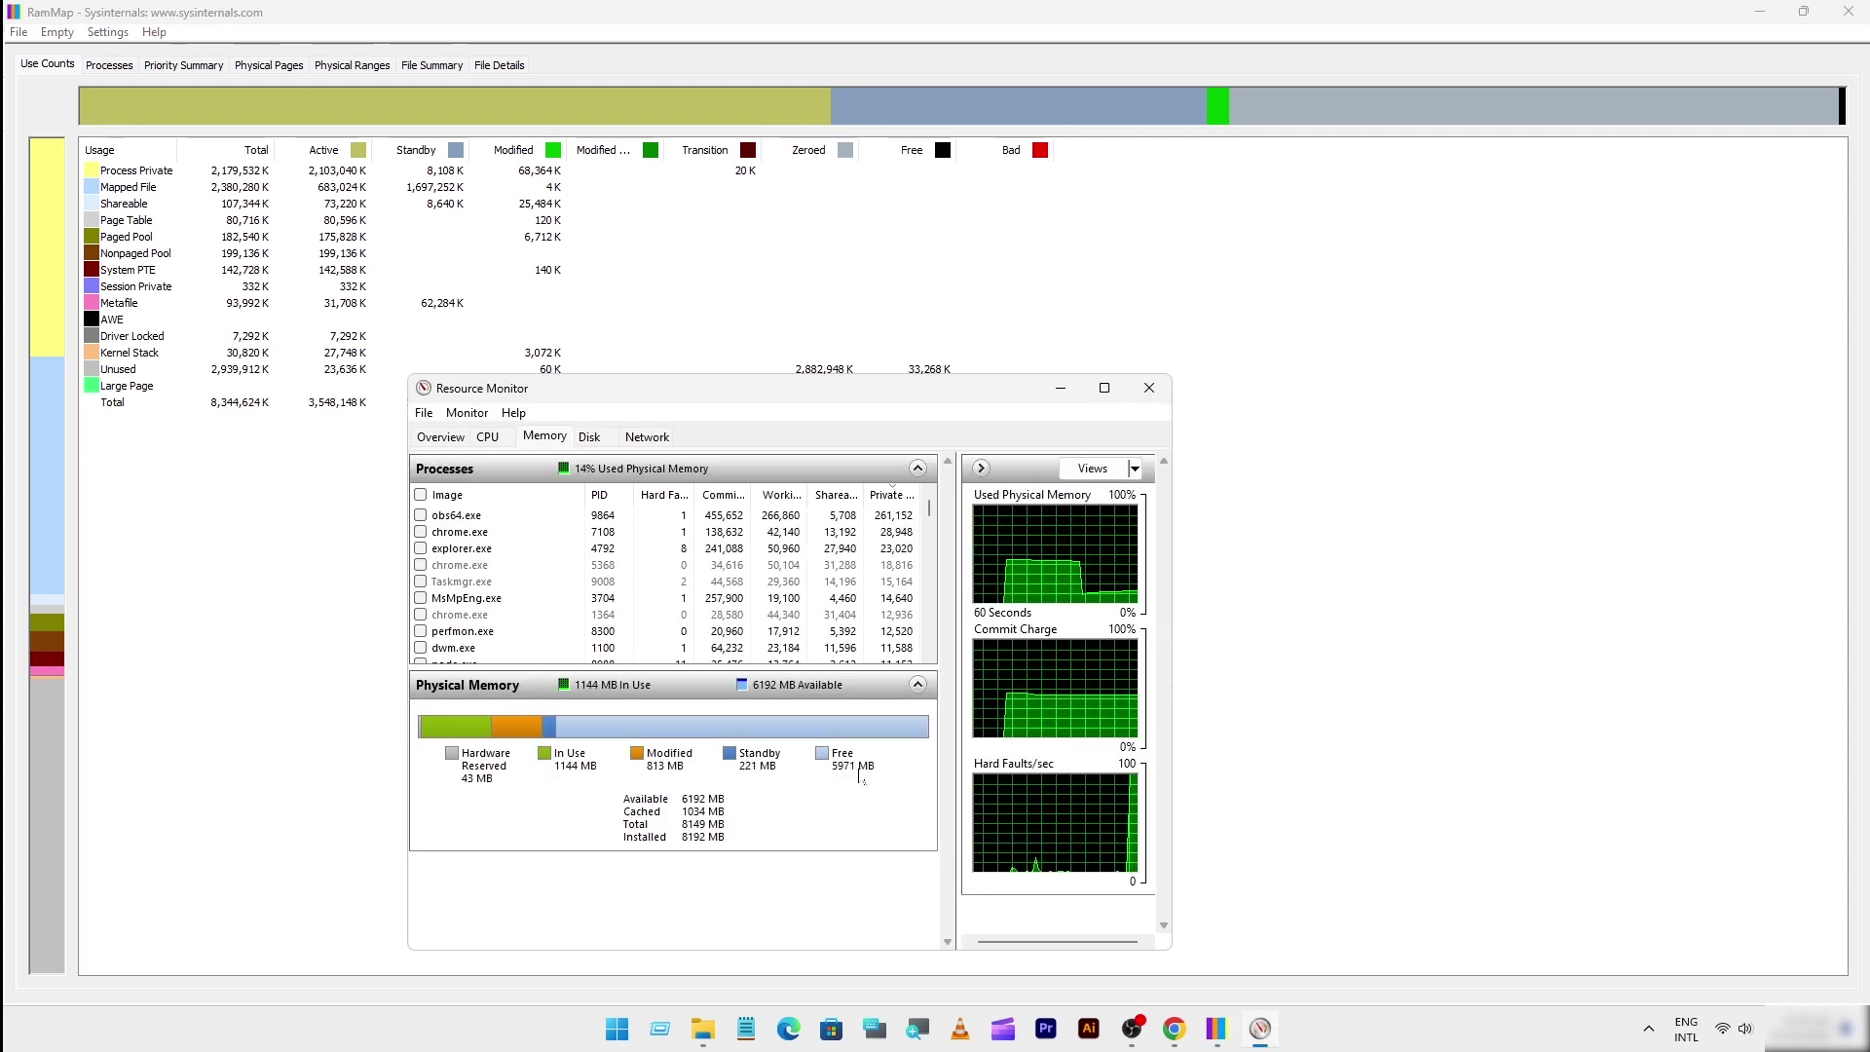
{"action": "left_click", "coordinate": [1148, 388]}
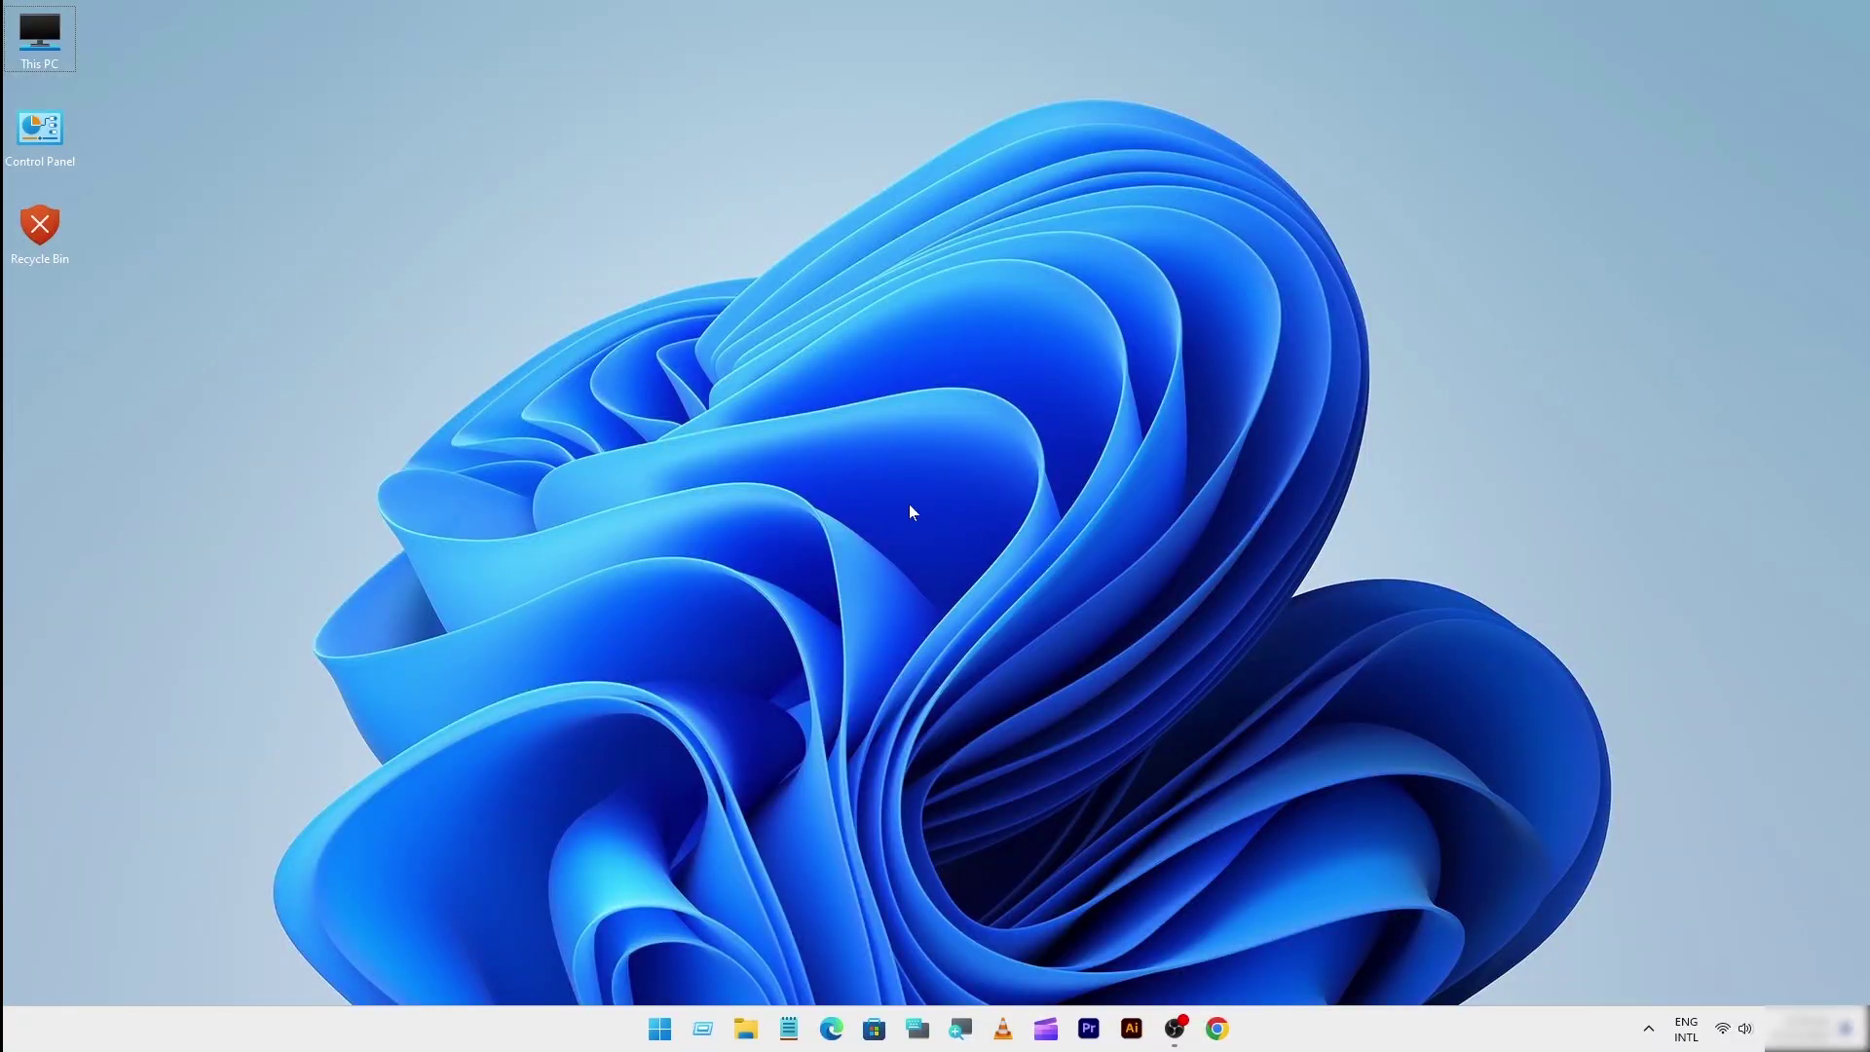
Step: Create a new text document on the desktop named "Illustrator on high priority"
{"action": "right_click", "coordinate": [908, 505]}
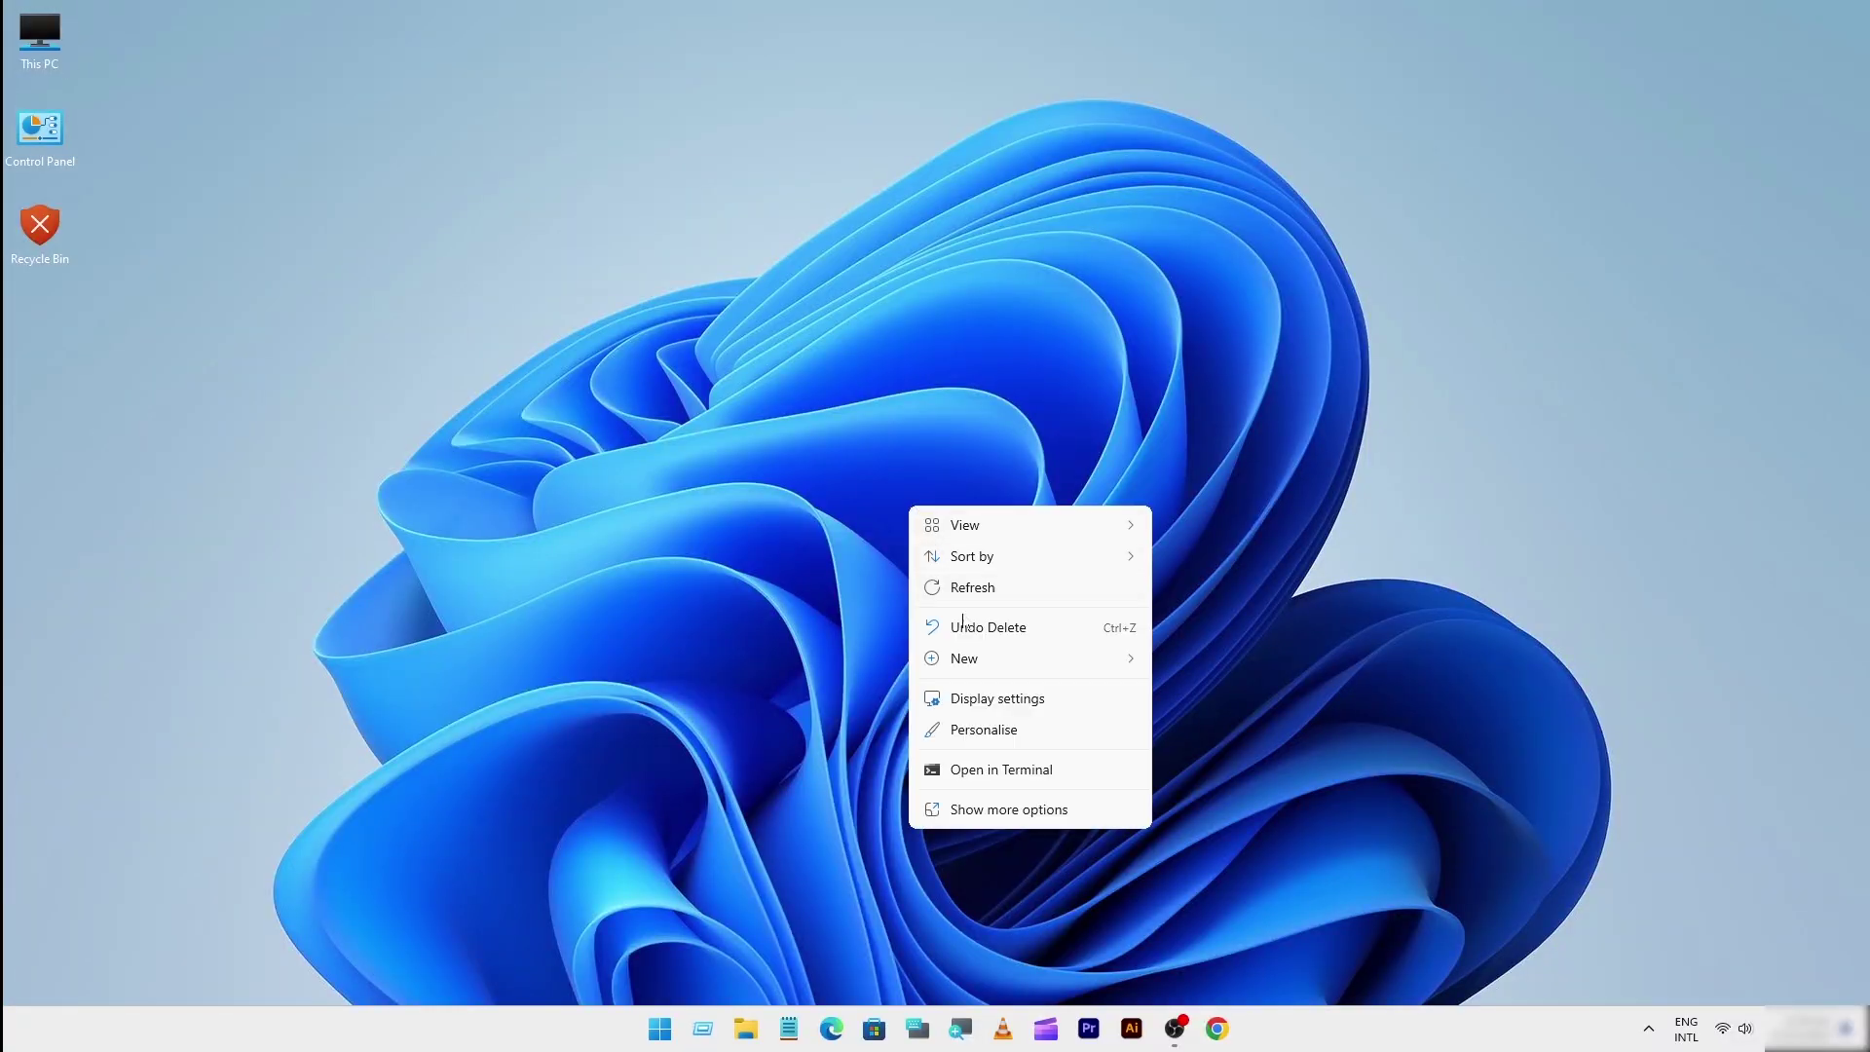
{"action": "mouse_move", "coordinate": [974, 658]}
{"action": "left_click", "coordinate": [1196, 757]}
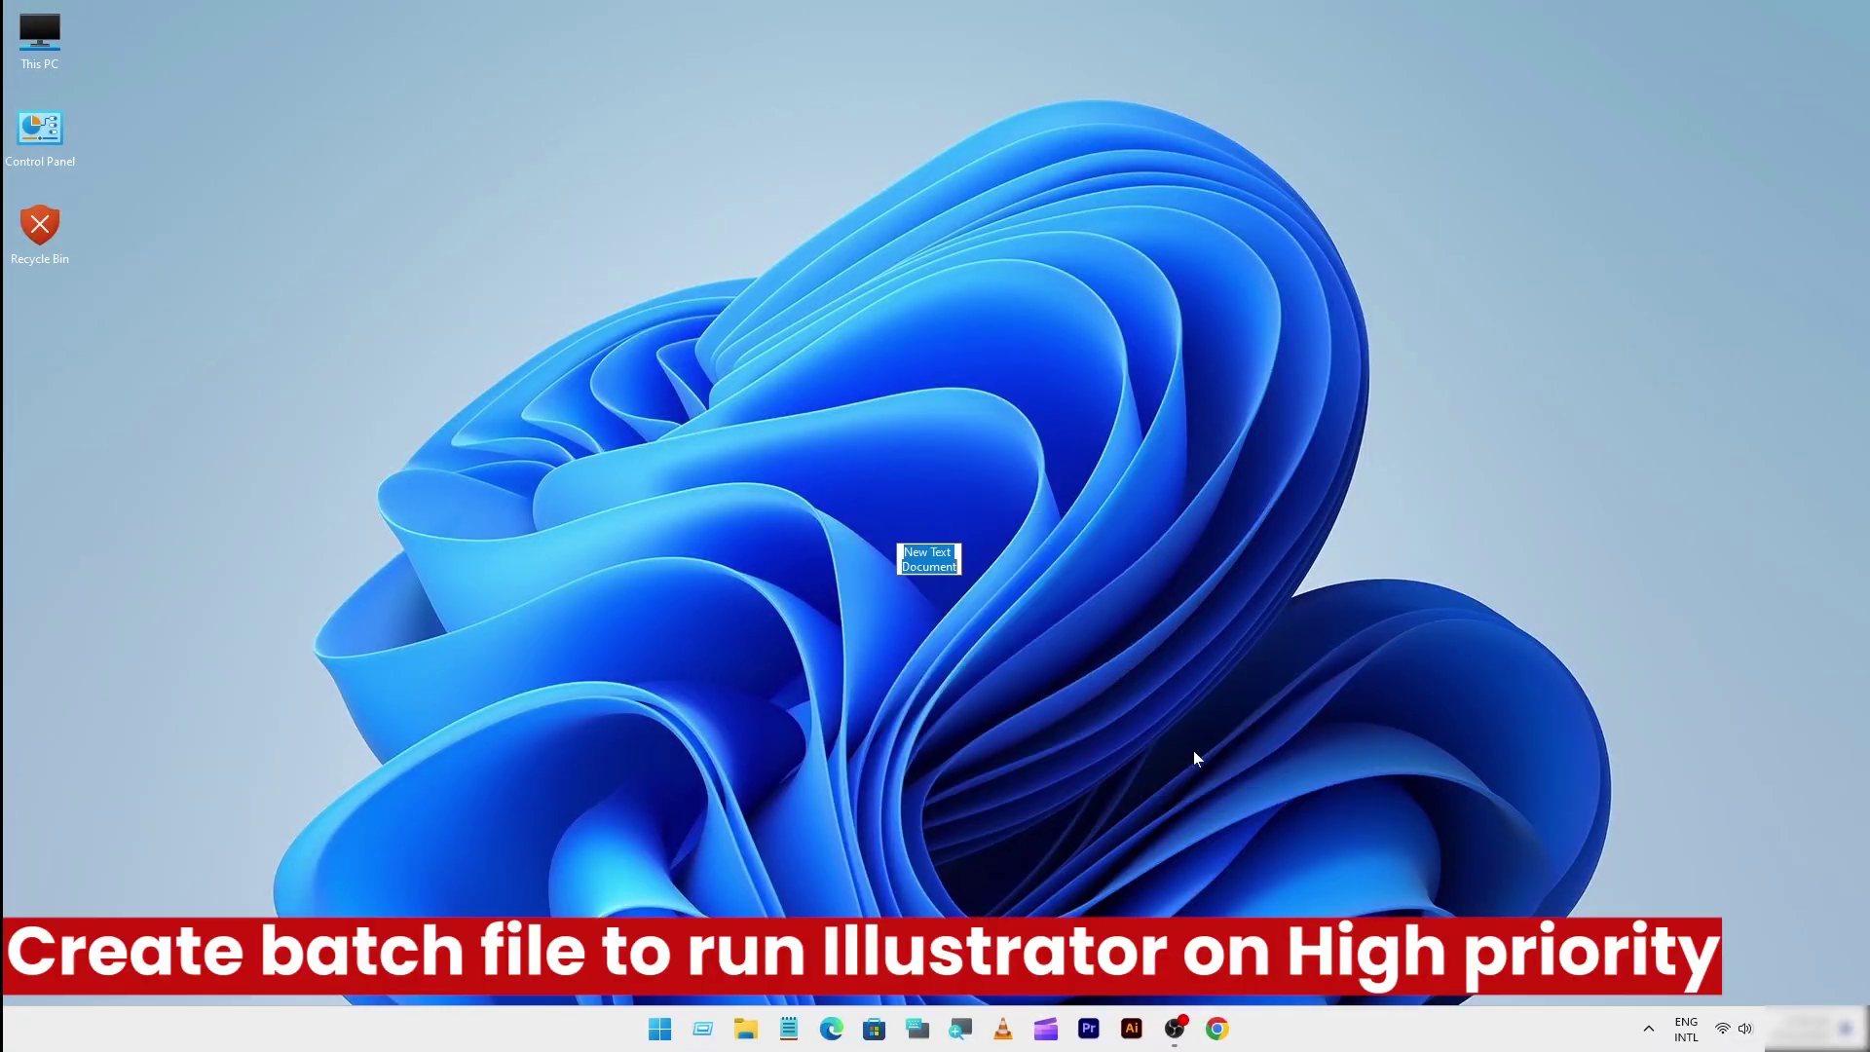
{"action": "key", "text": "BackSpace"}
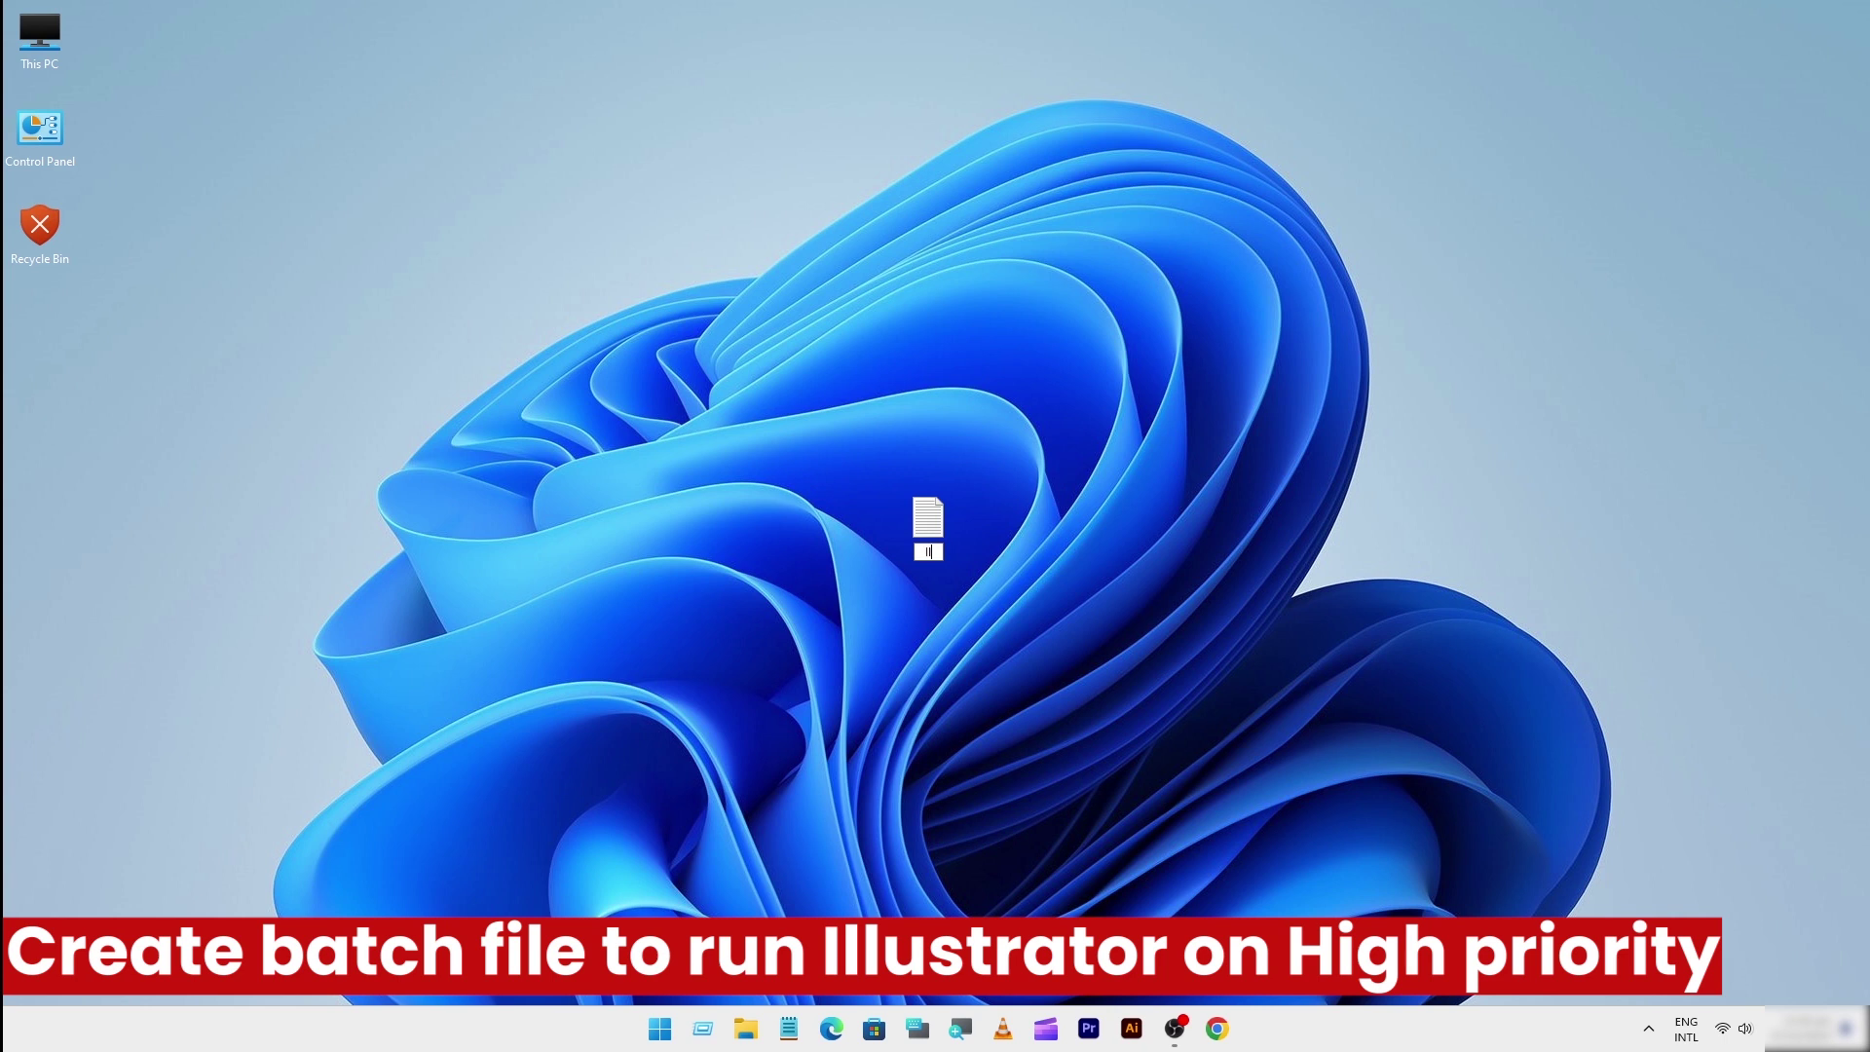
{"action": "type", "text": "Illustrato"}
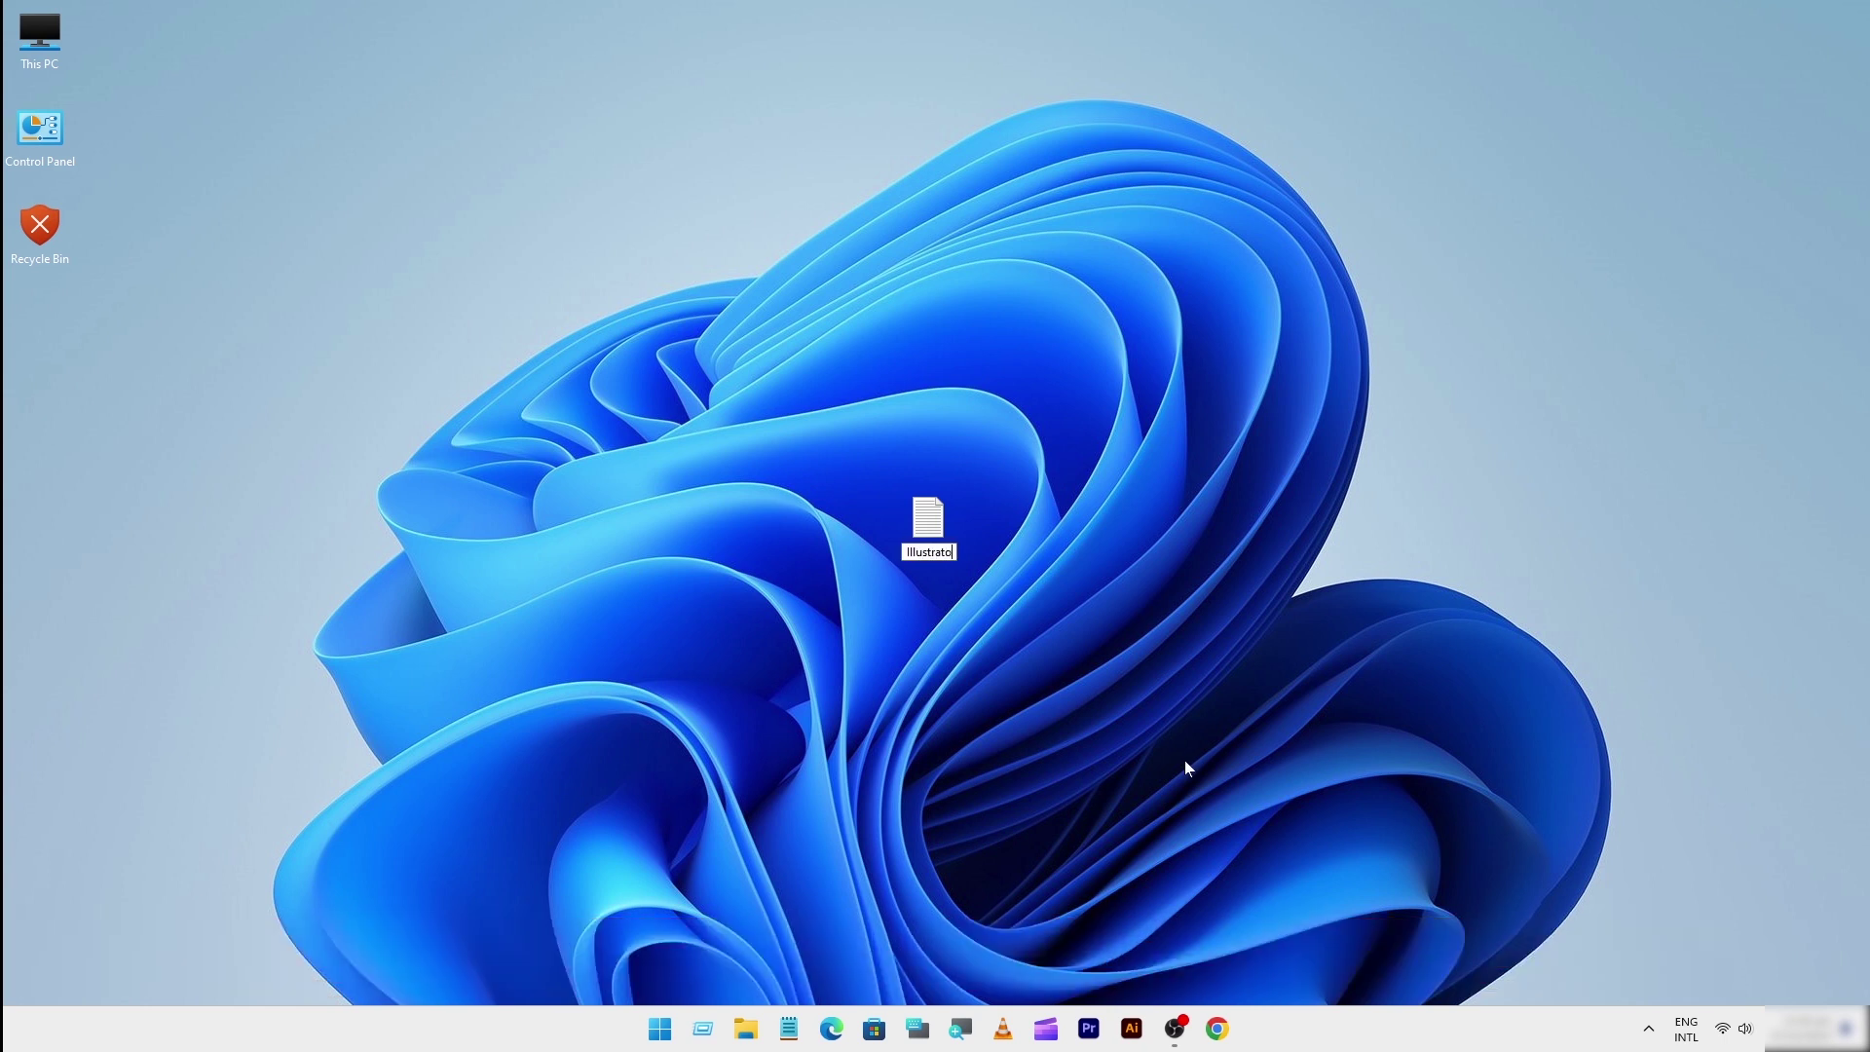
{"action": "type", "text": "r on high pri"}
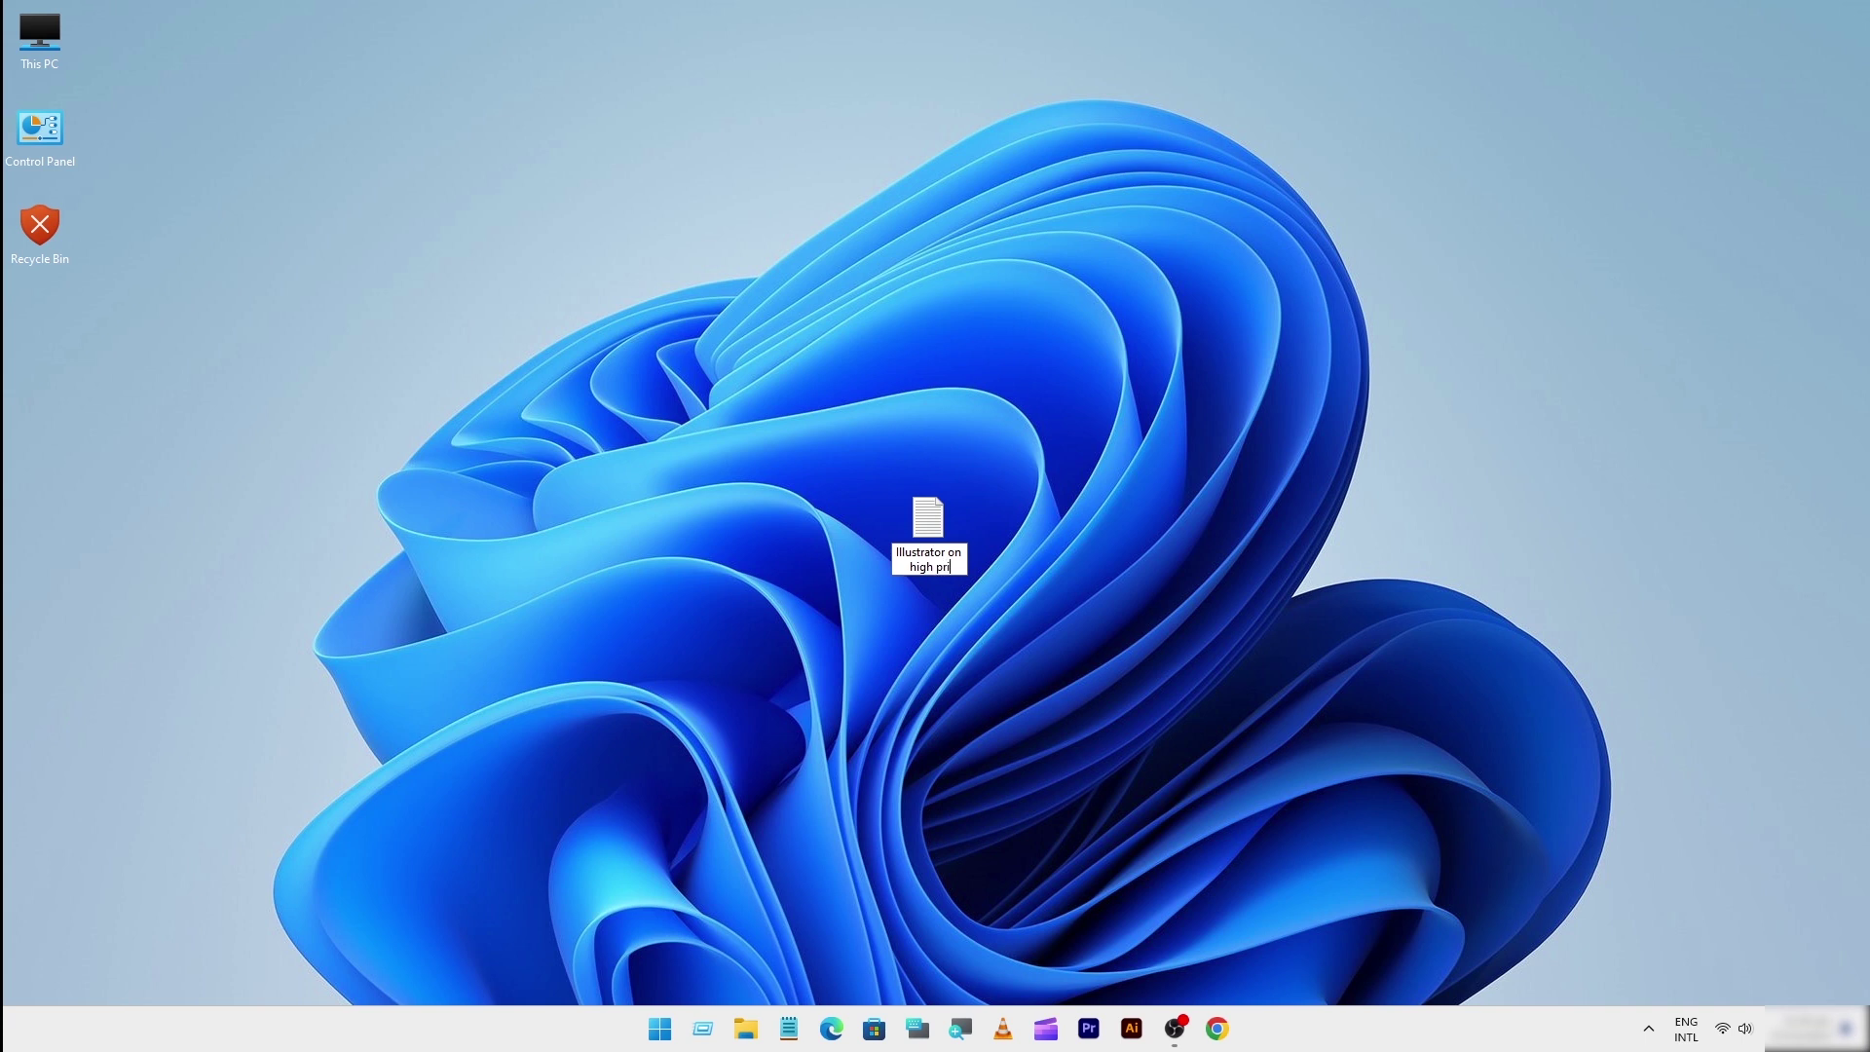
{"action": "type", "text": "ority"}
{"action": "key", "text": "Return"}
Step: Open the new text document in Notepad and enter START /HIGH "Illustrator" "" as its first line
{"action": "key", "text": "Return"}
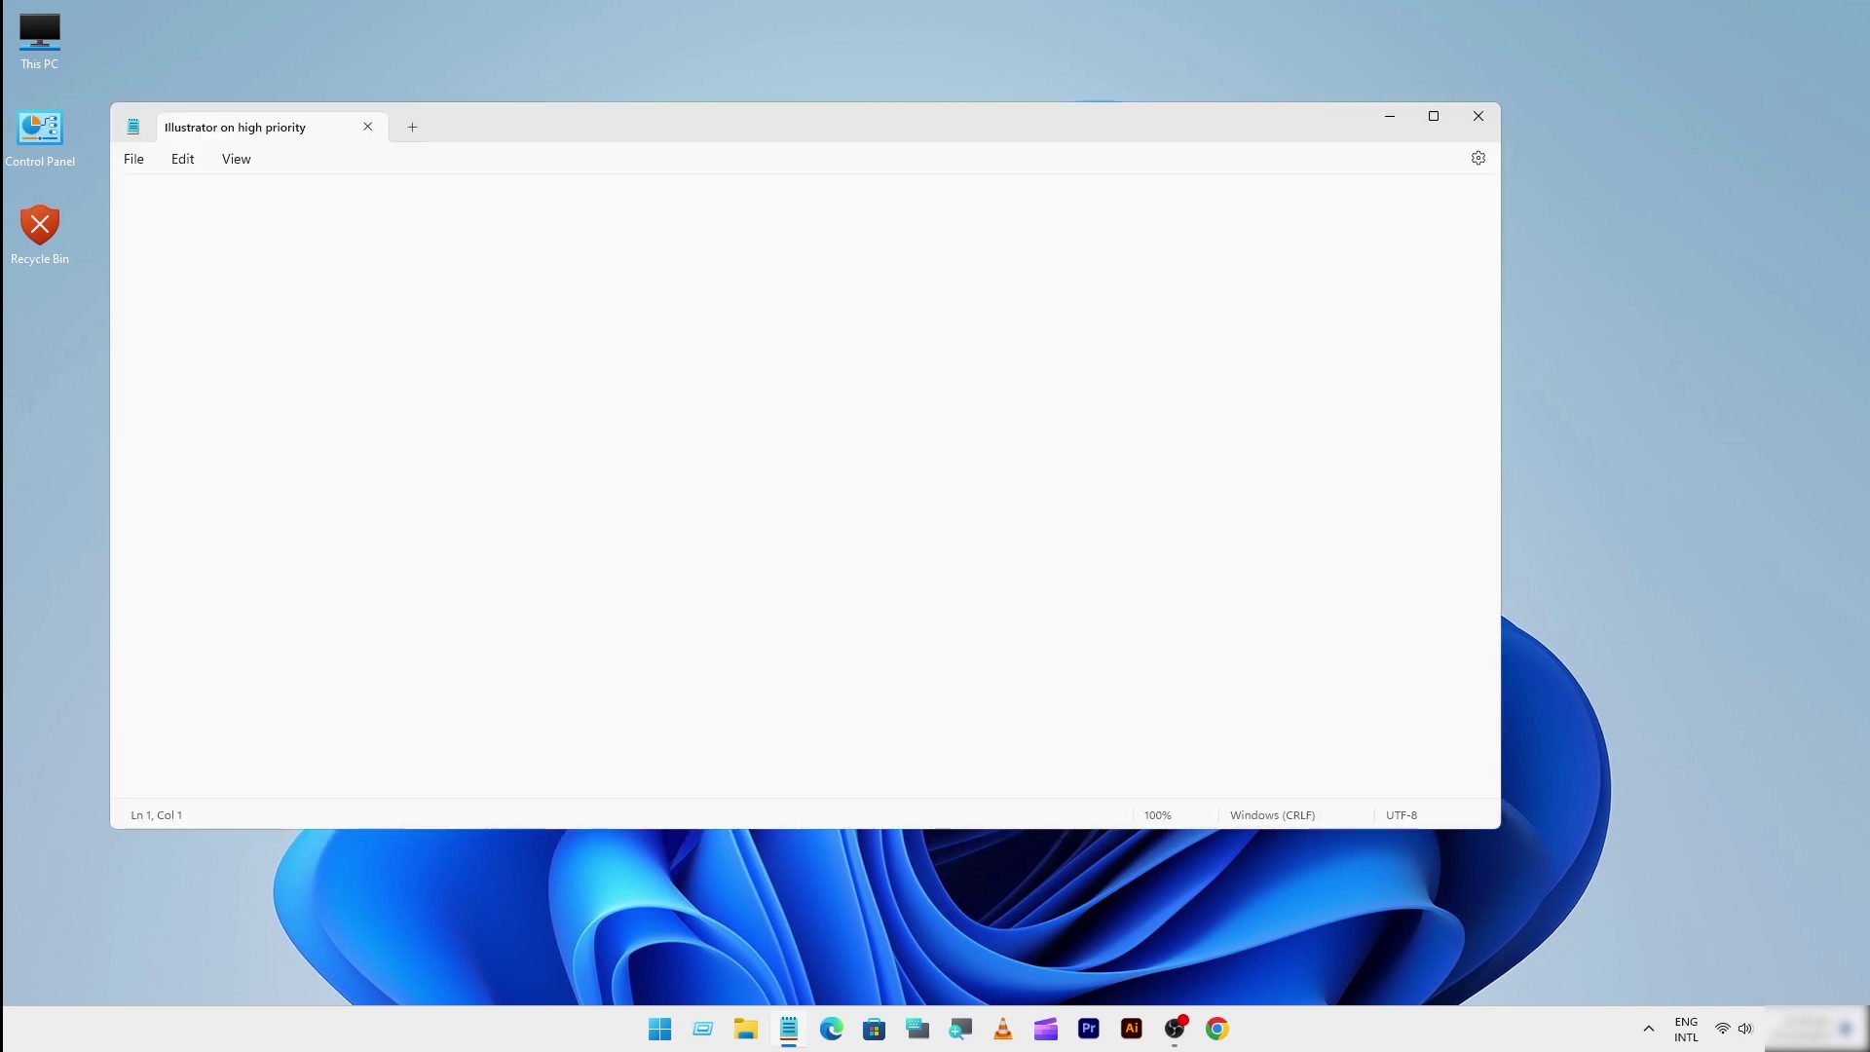
{"action": "type", "text": "START /HIGH \"Illustrator \"\""}
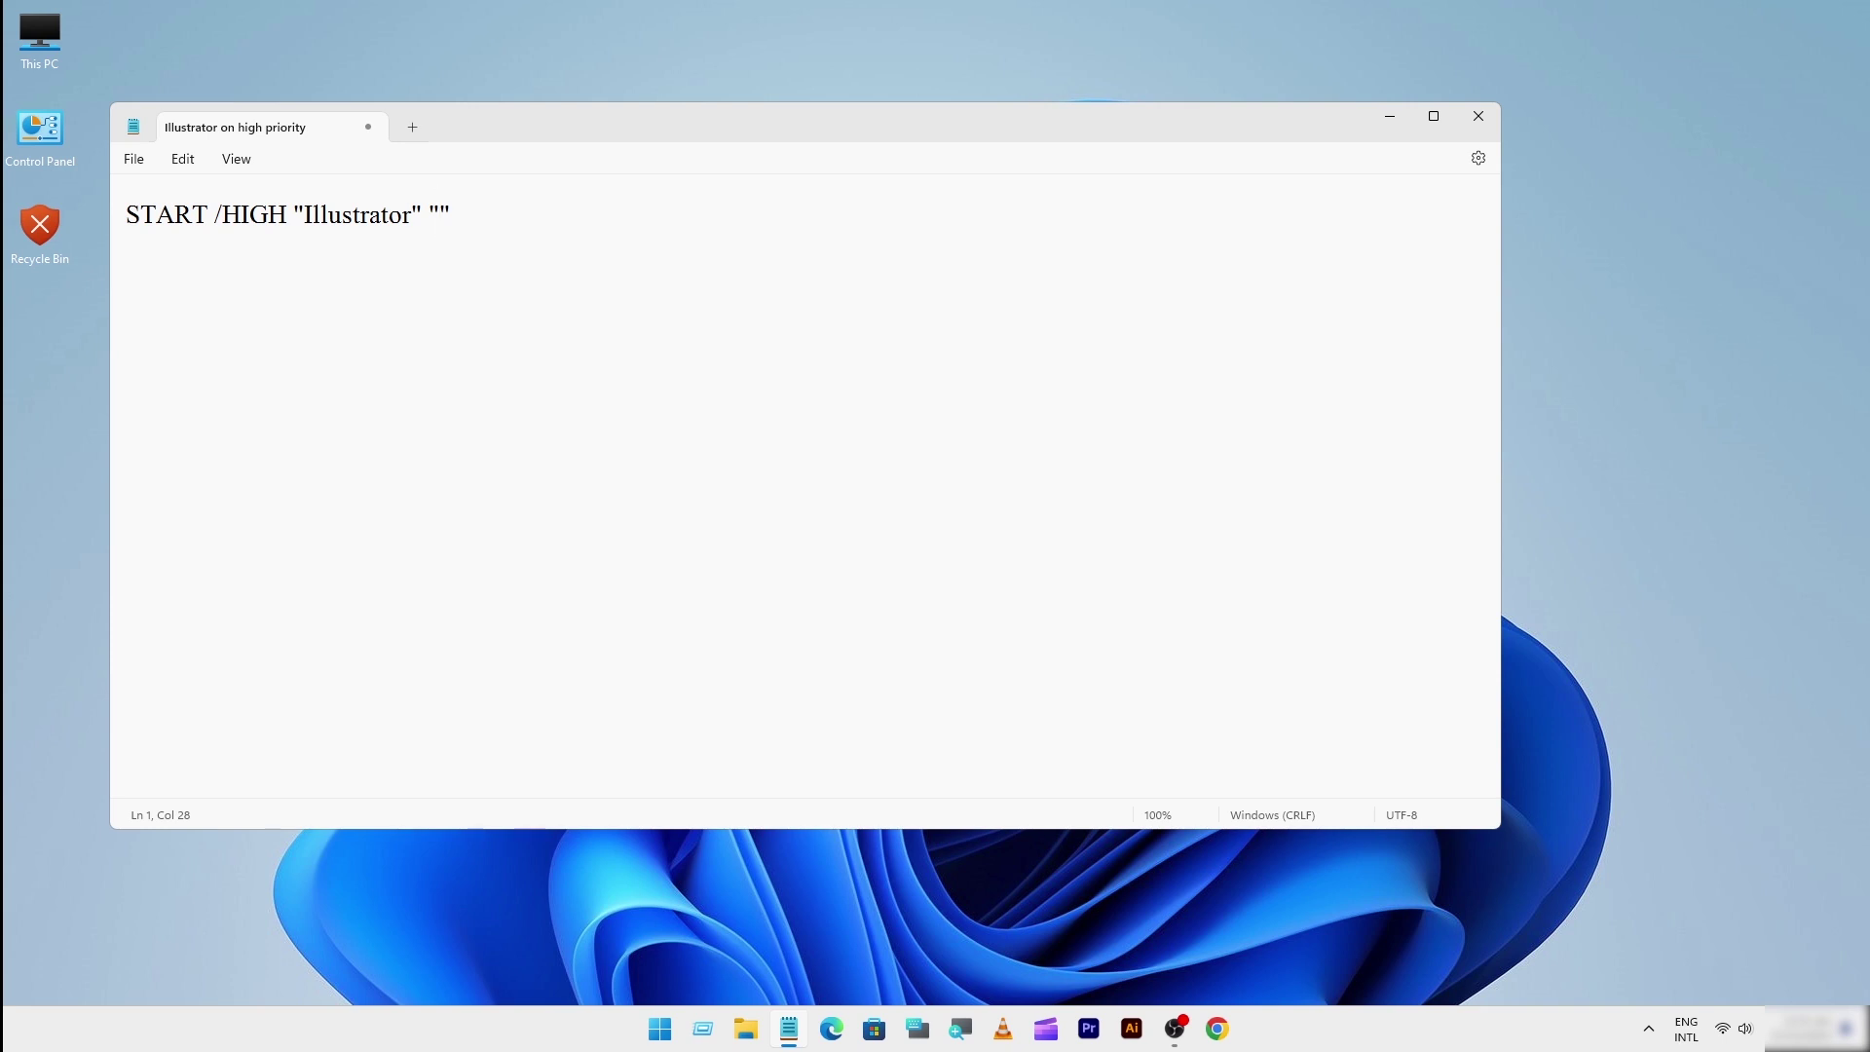
Step: Find Adobe Illustrator 2023 in the installed apps list and follow its shortcut to the folder containing the Illustrator application
{"action": "key", "text": "super"}
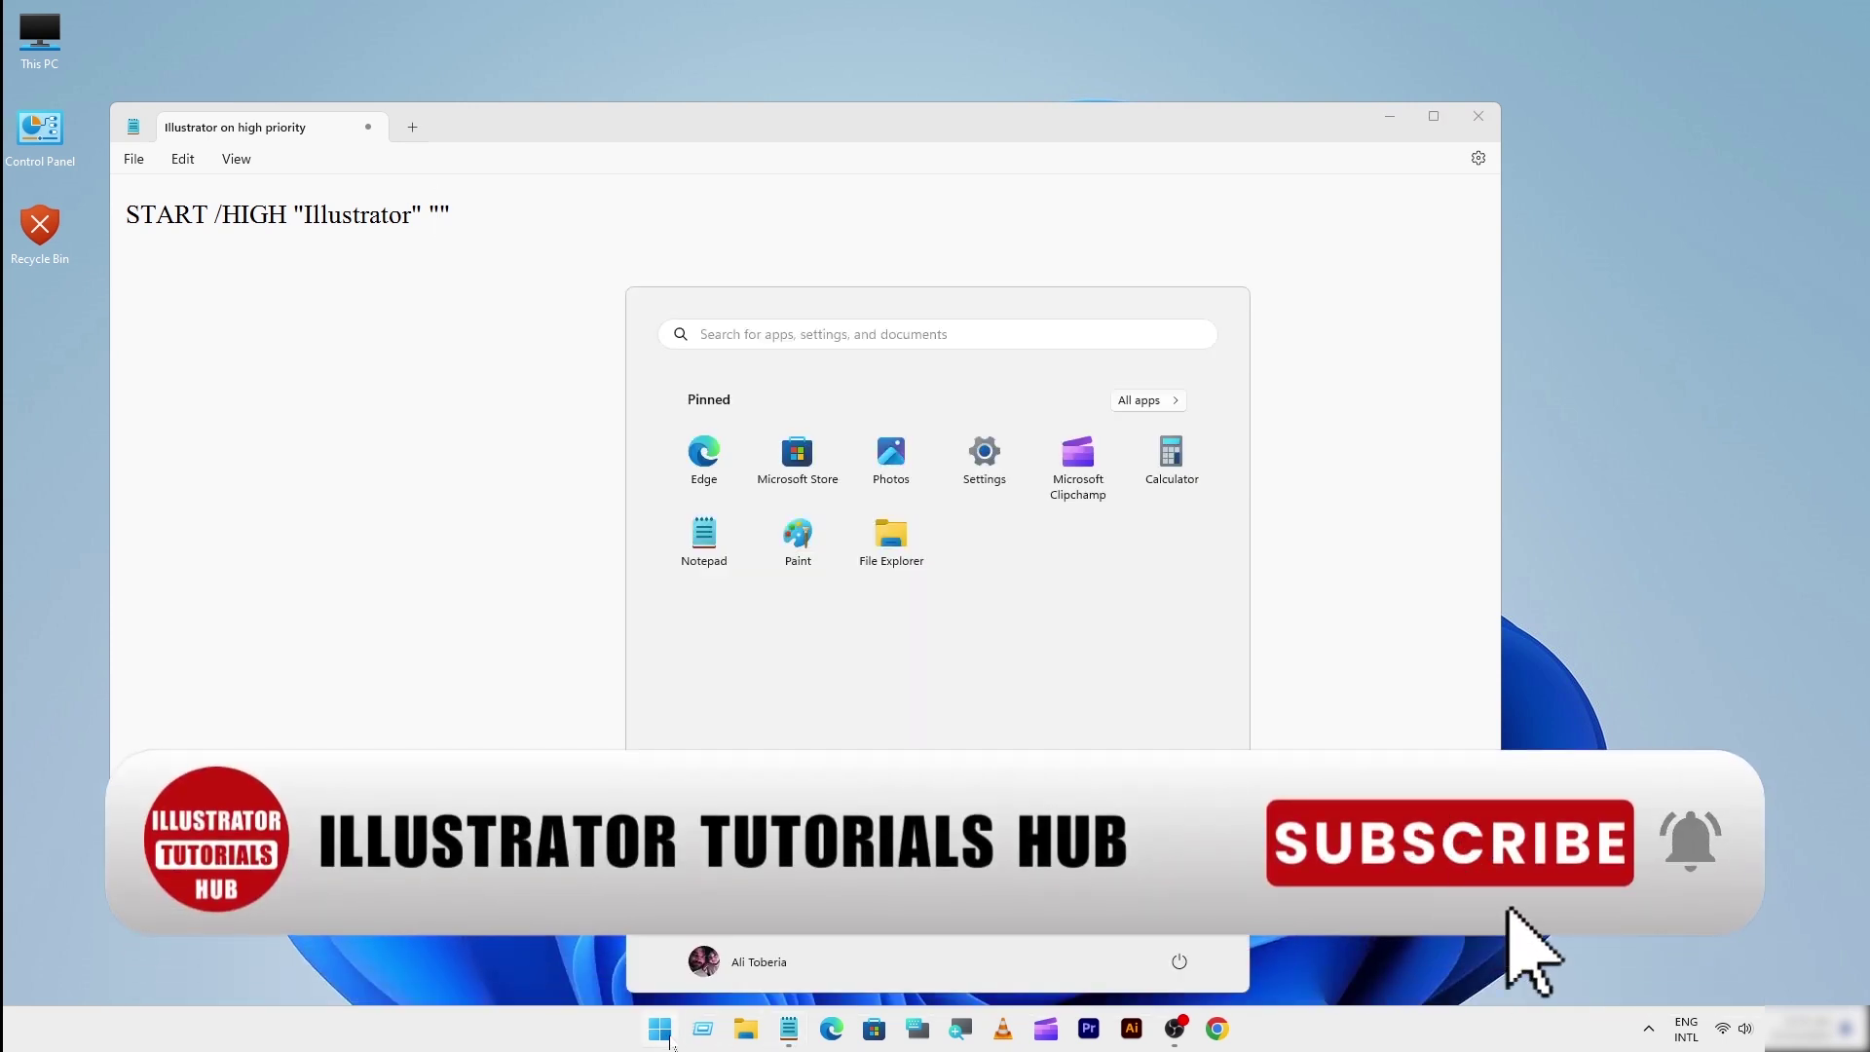
{"action": "left_click", "coordinate": [1135, 400]}
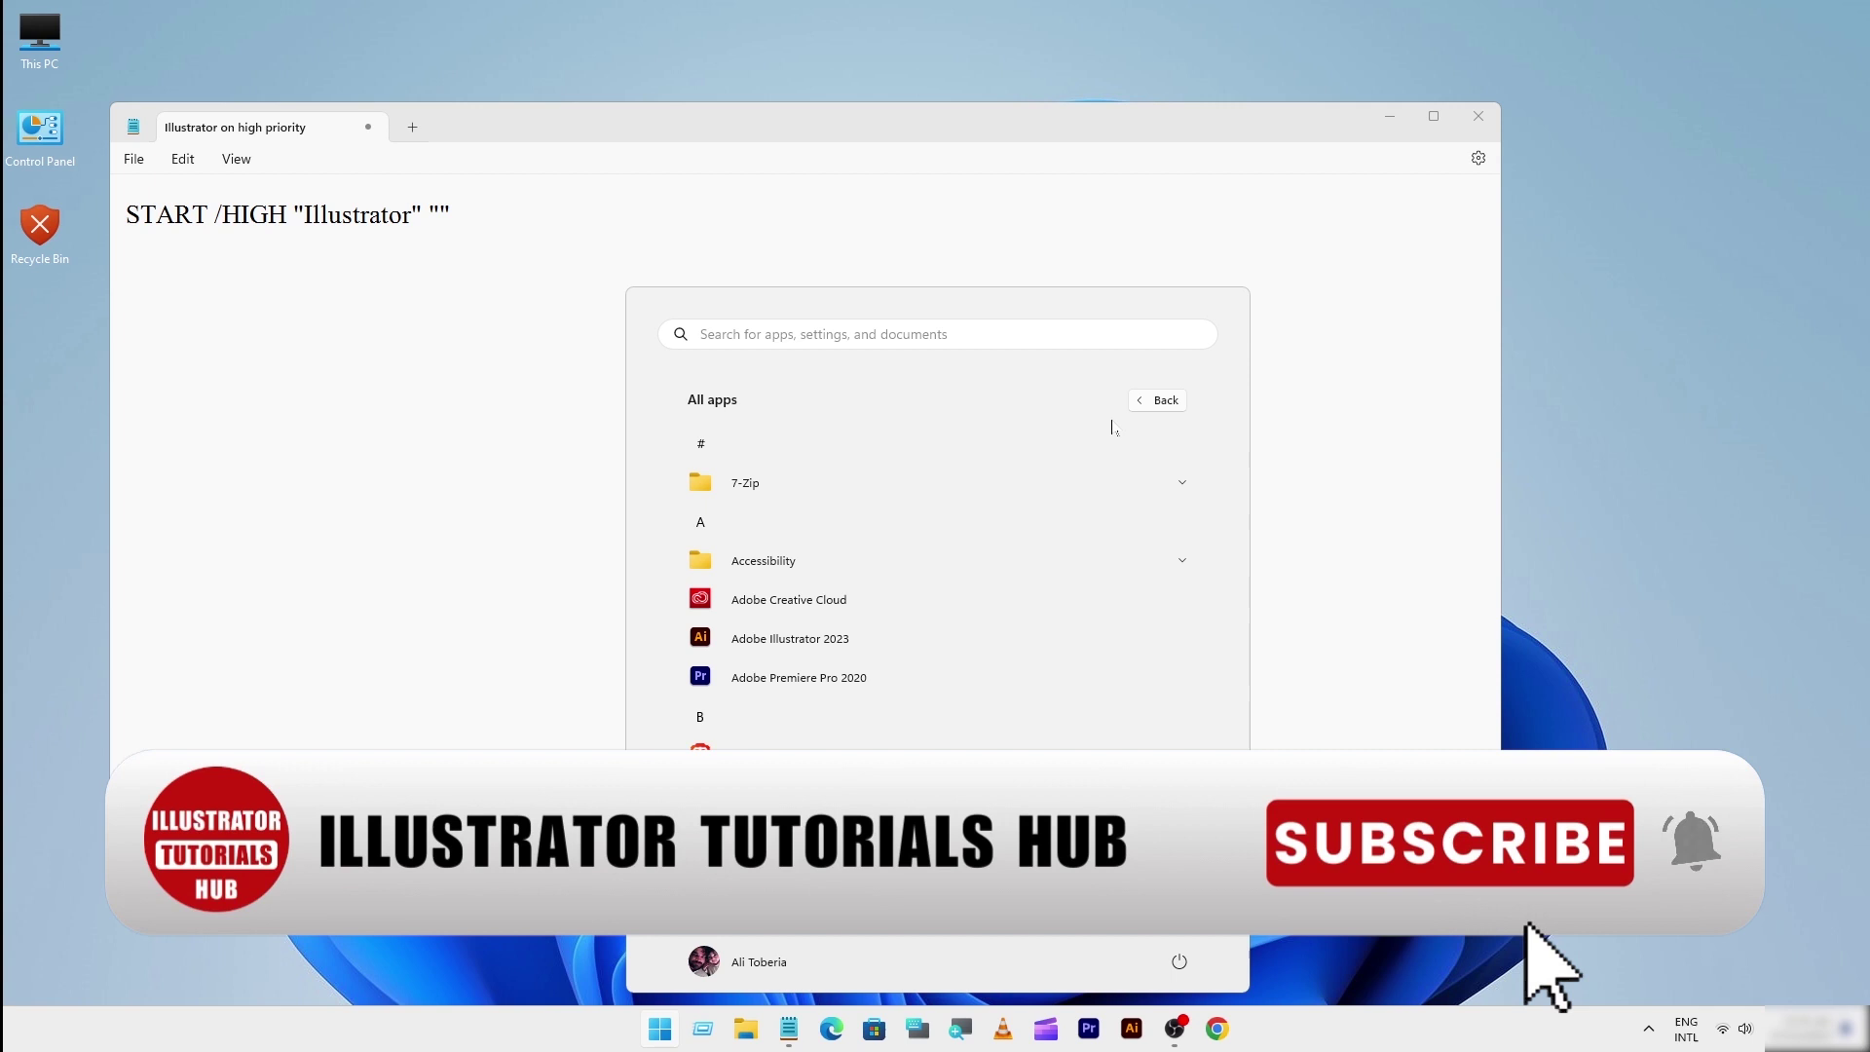
{"action": "right_click", "coordinate": [788, 639]}
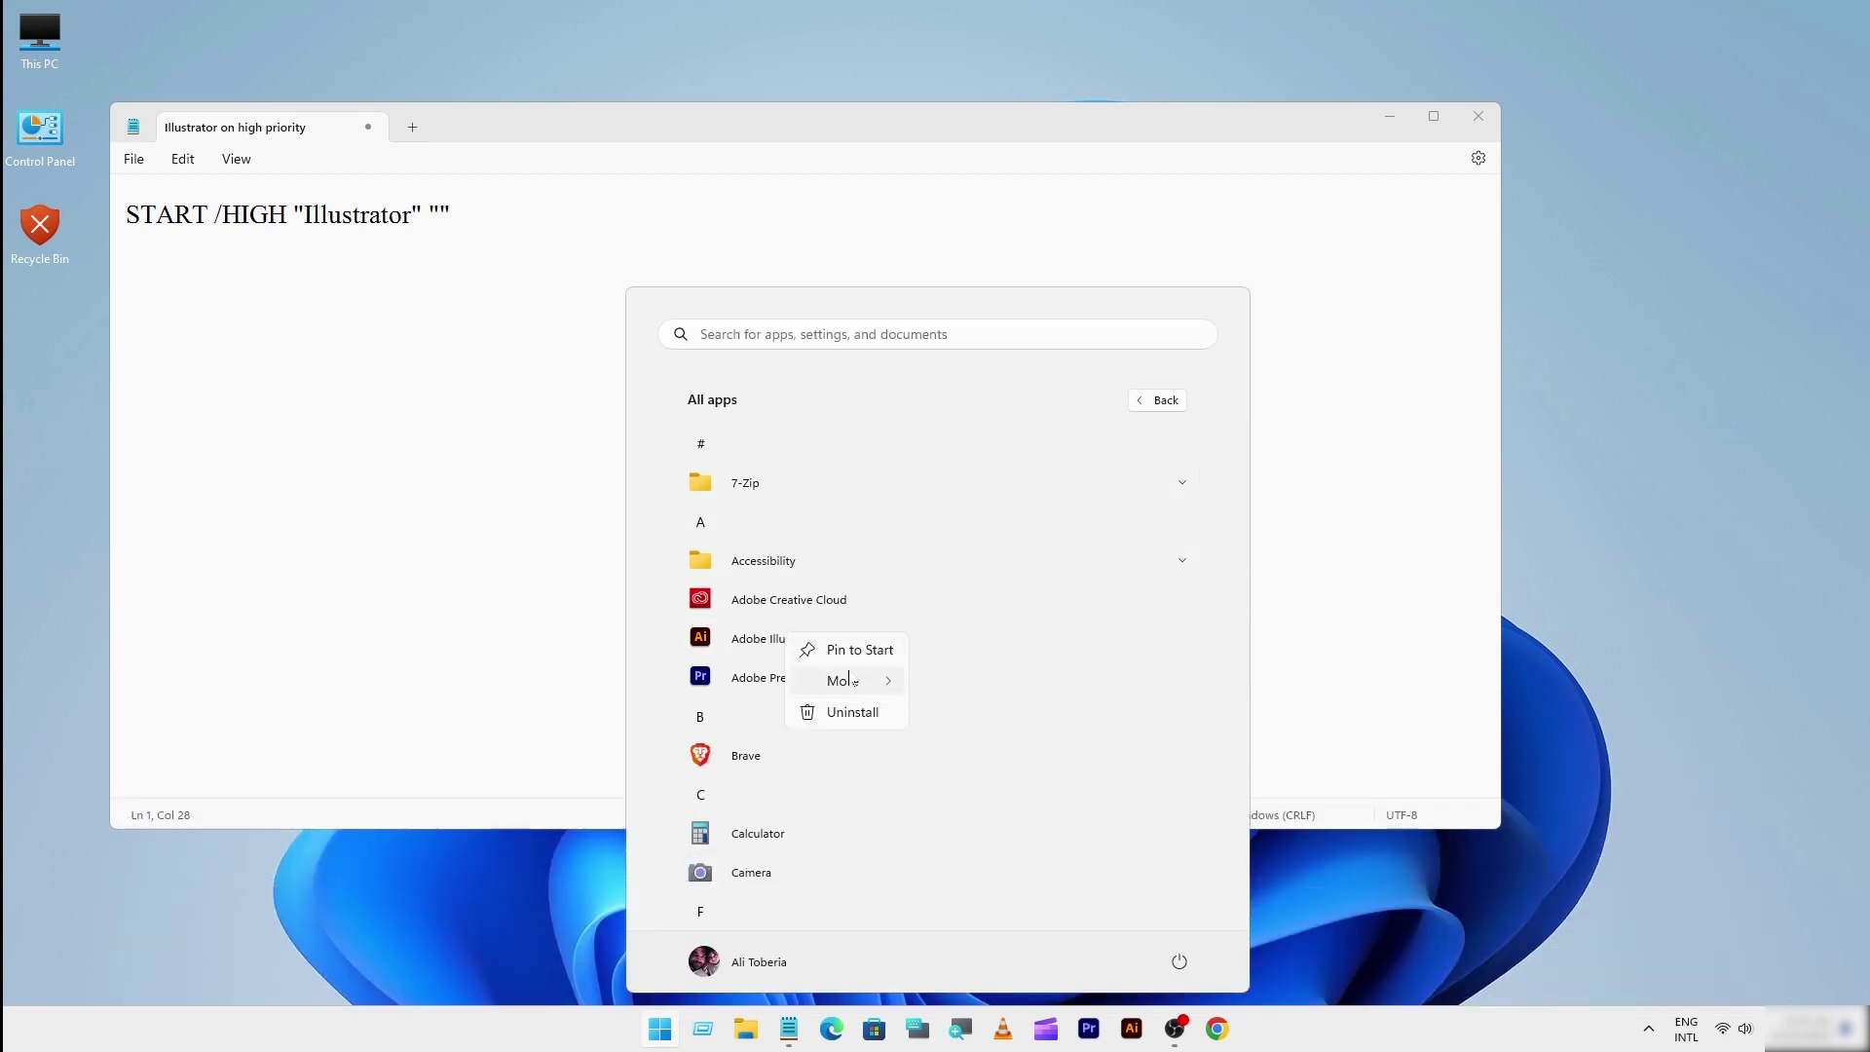
{"action": "mouse_move", "coordinate": [855, 683]}
{"action": "left_click", "coordinate": [965, 746]}
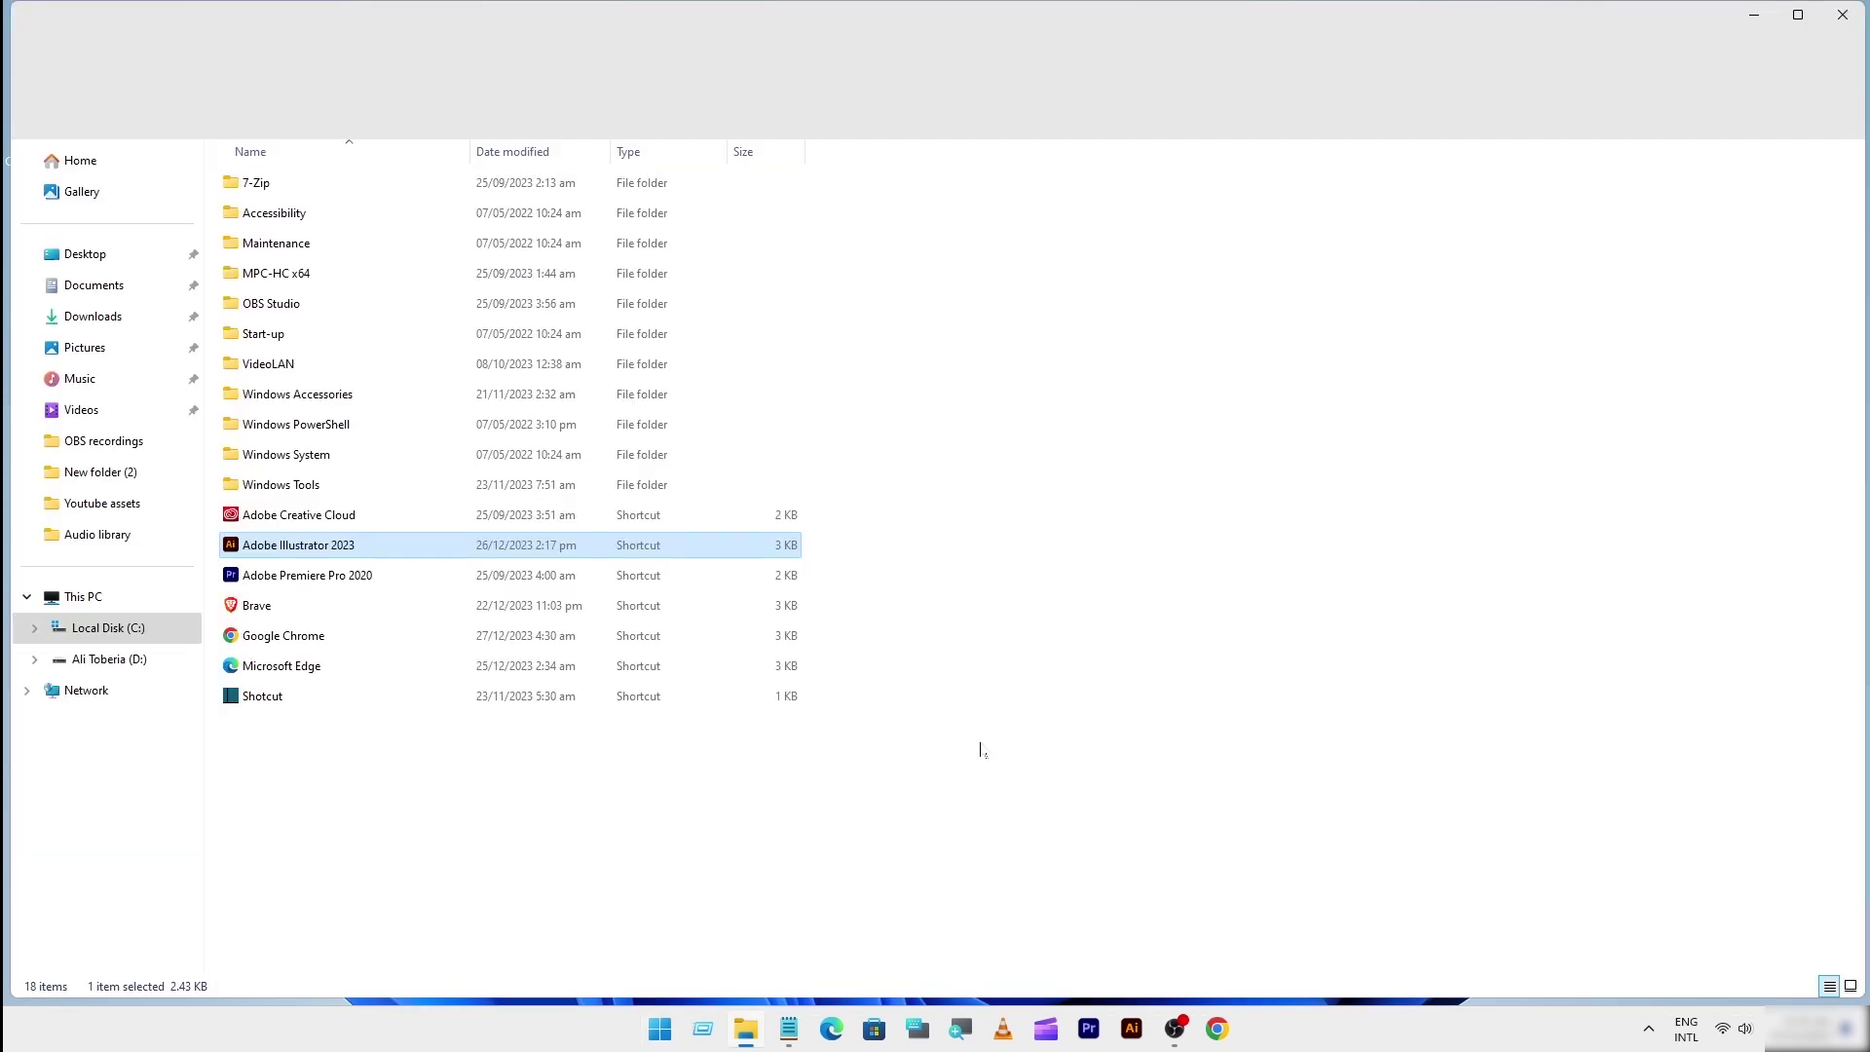
{"action": "right_click", "coordinate": [325, 549]}
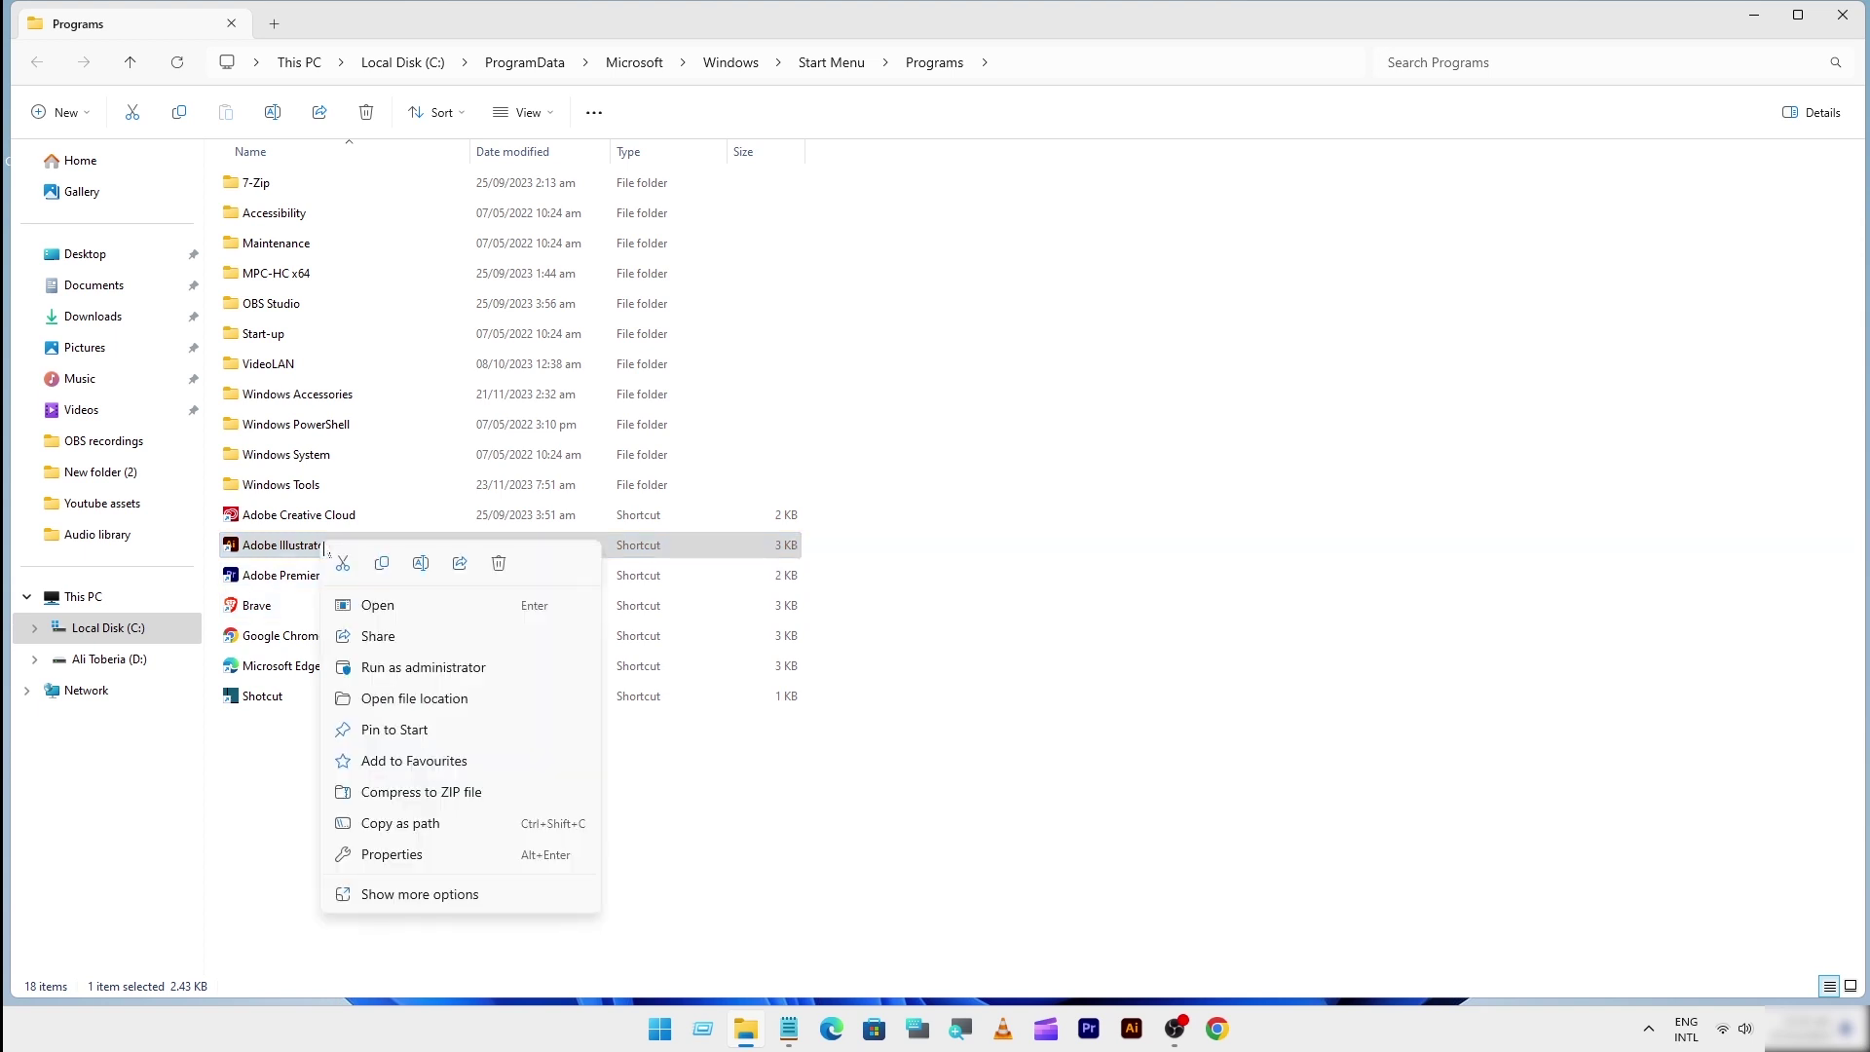
{"action": "left_click", "coordinate": [399, 699]}
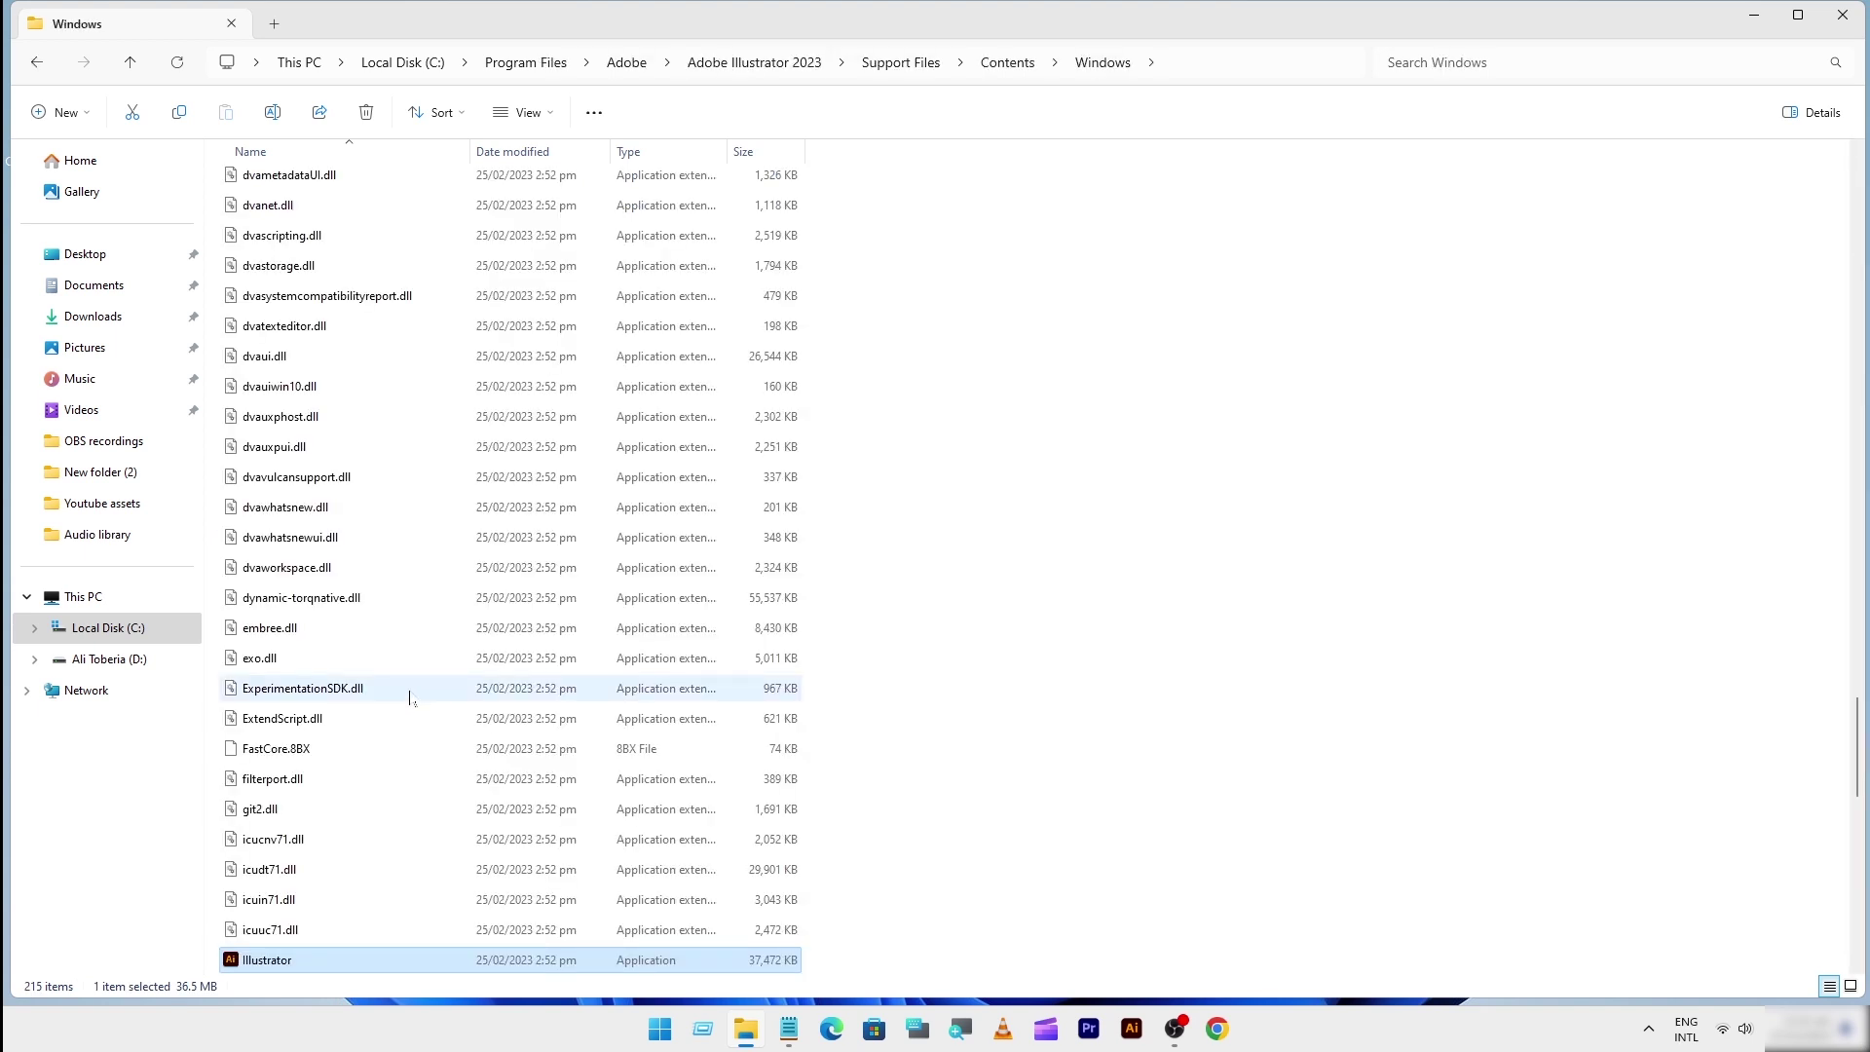
Step: Copy the Illustrator application's folder path and paste it between the empty quotes in the Notepad document, followed by \illustrator.exe
{"action": "left_click", "coordinate": [1186, 66]}
{"action": "right_click", "coordinate": [1186, 73]}
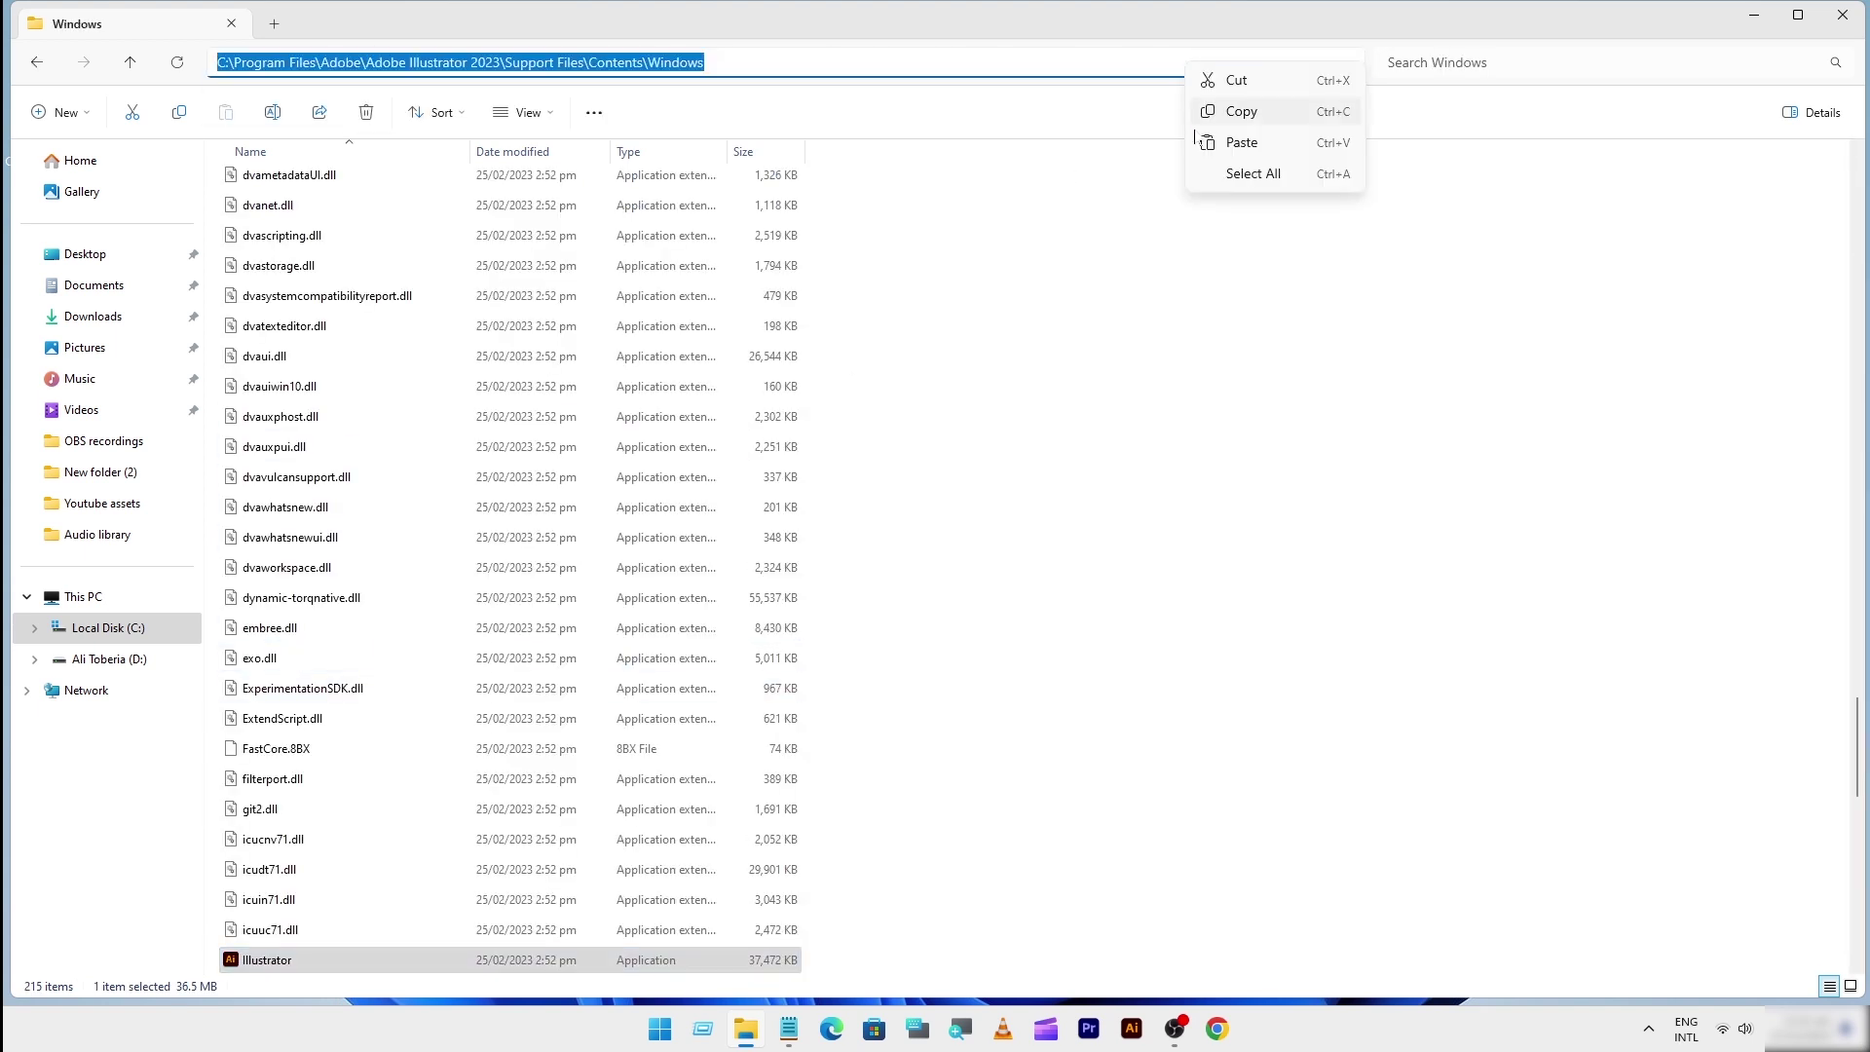
{"action": "left_click", "coordinate": [1222, 113]}
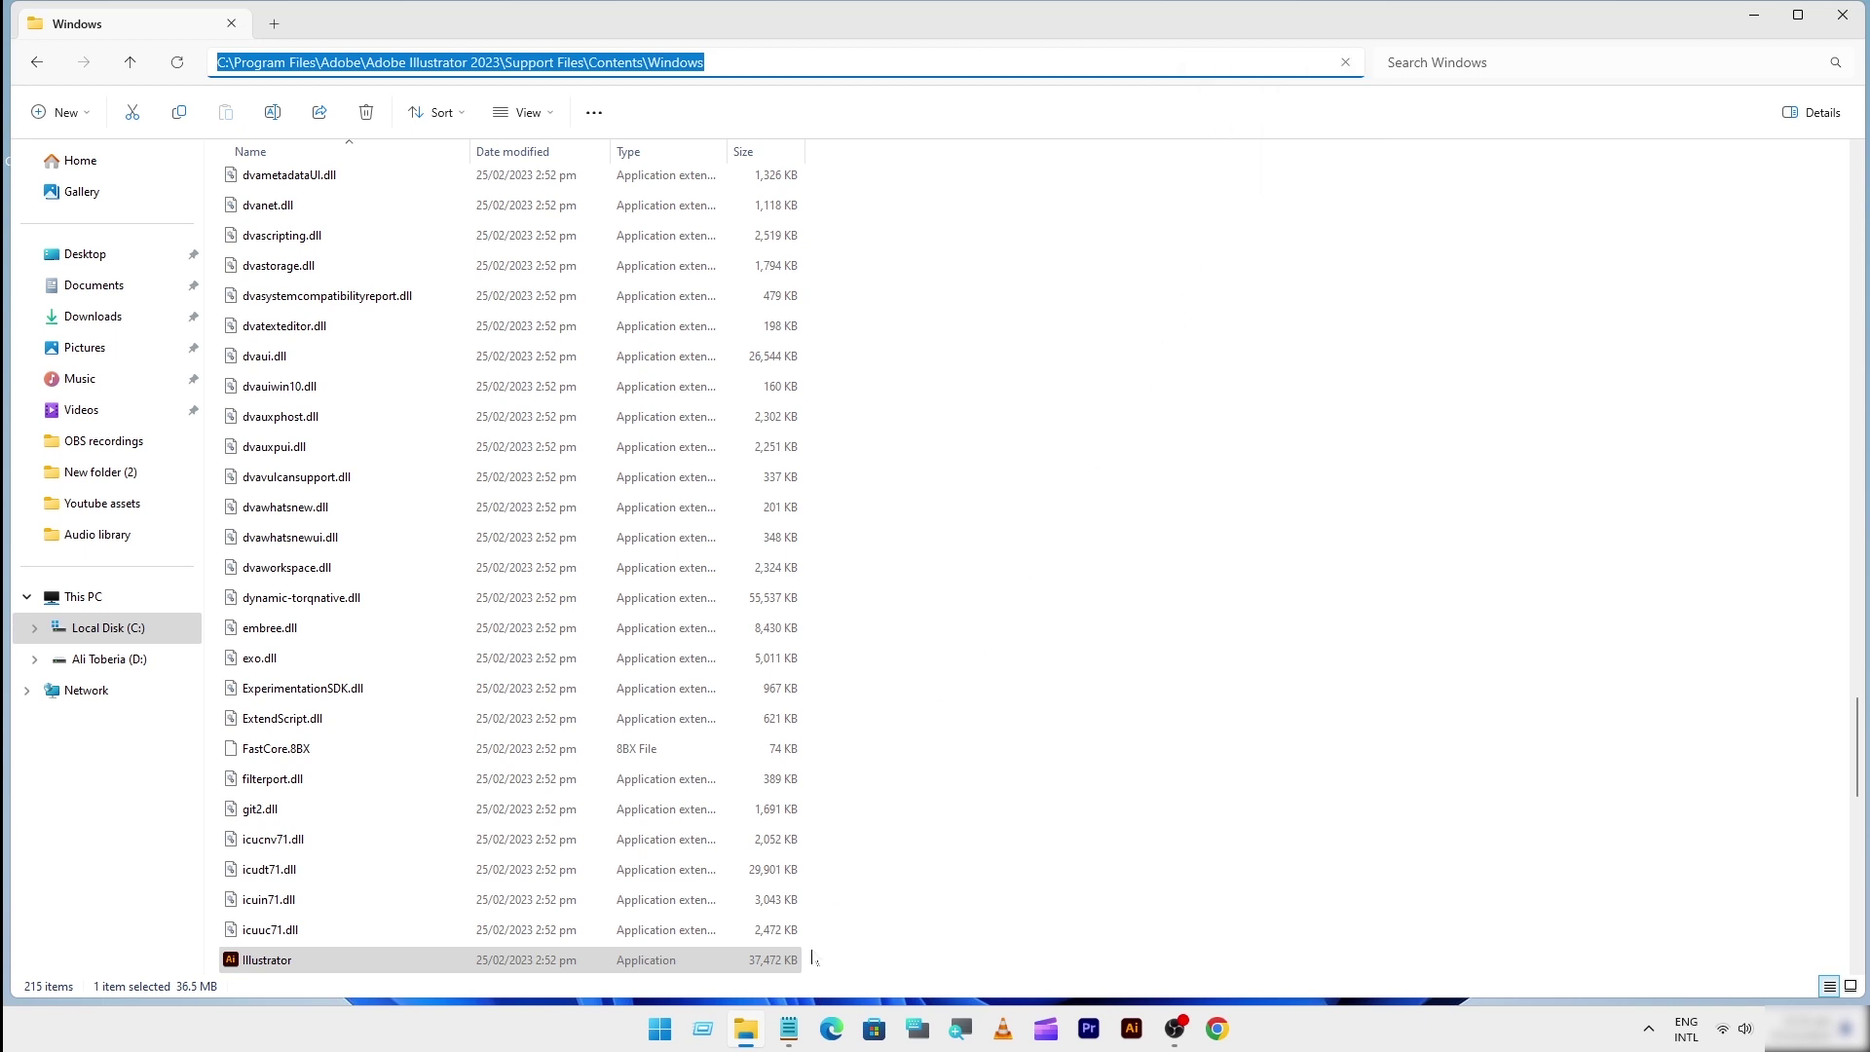
{"action": "left_click", "coordinate": [788, 1027]}
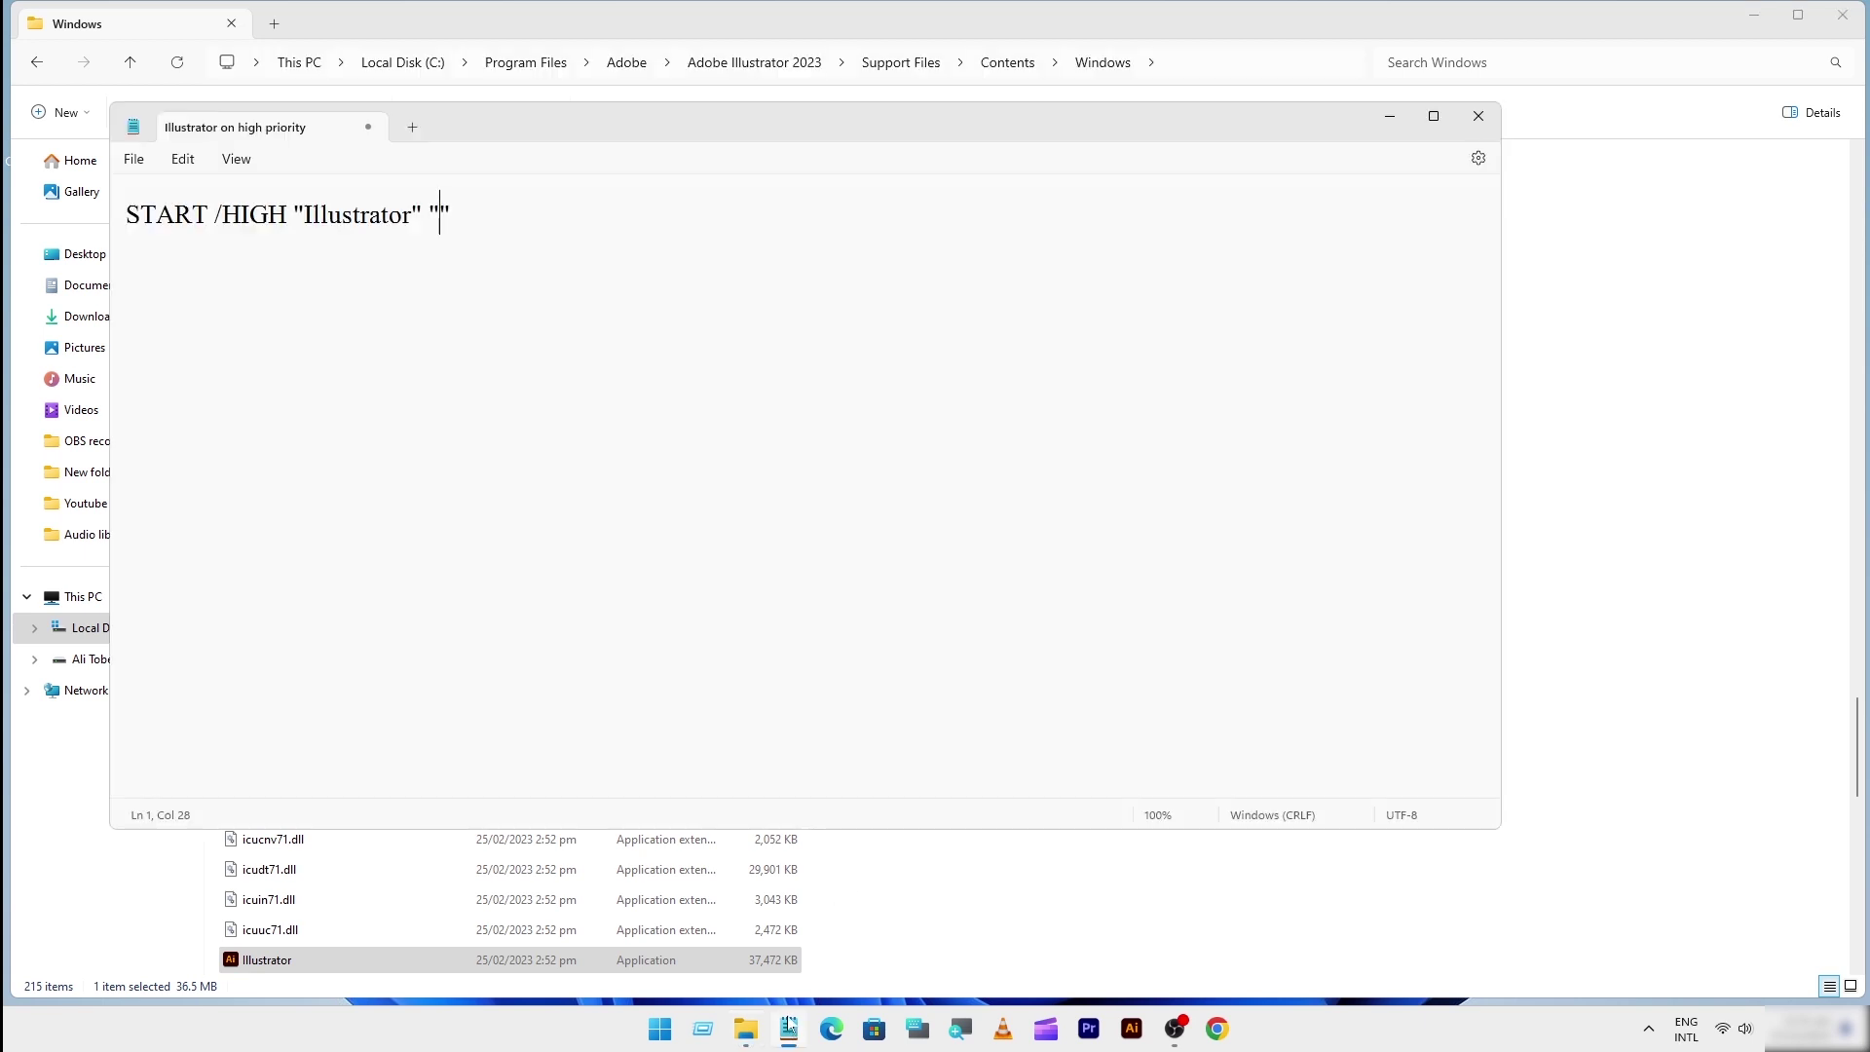
{"action": "key", "text": "ctrl+v"}
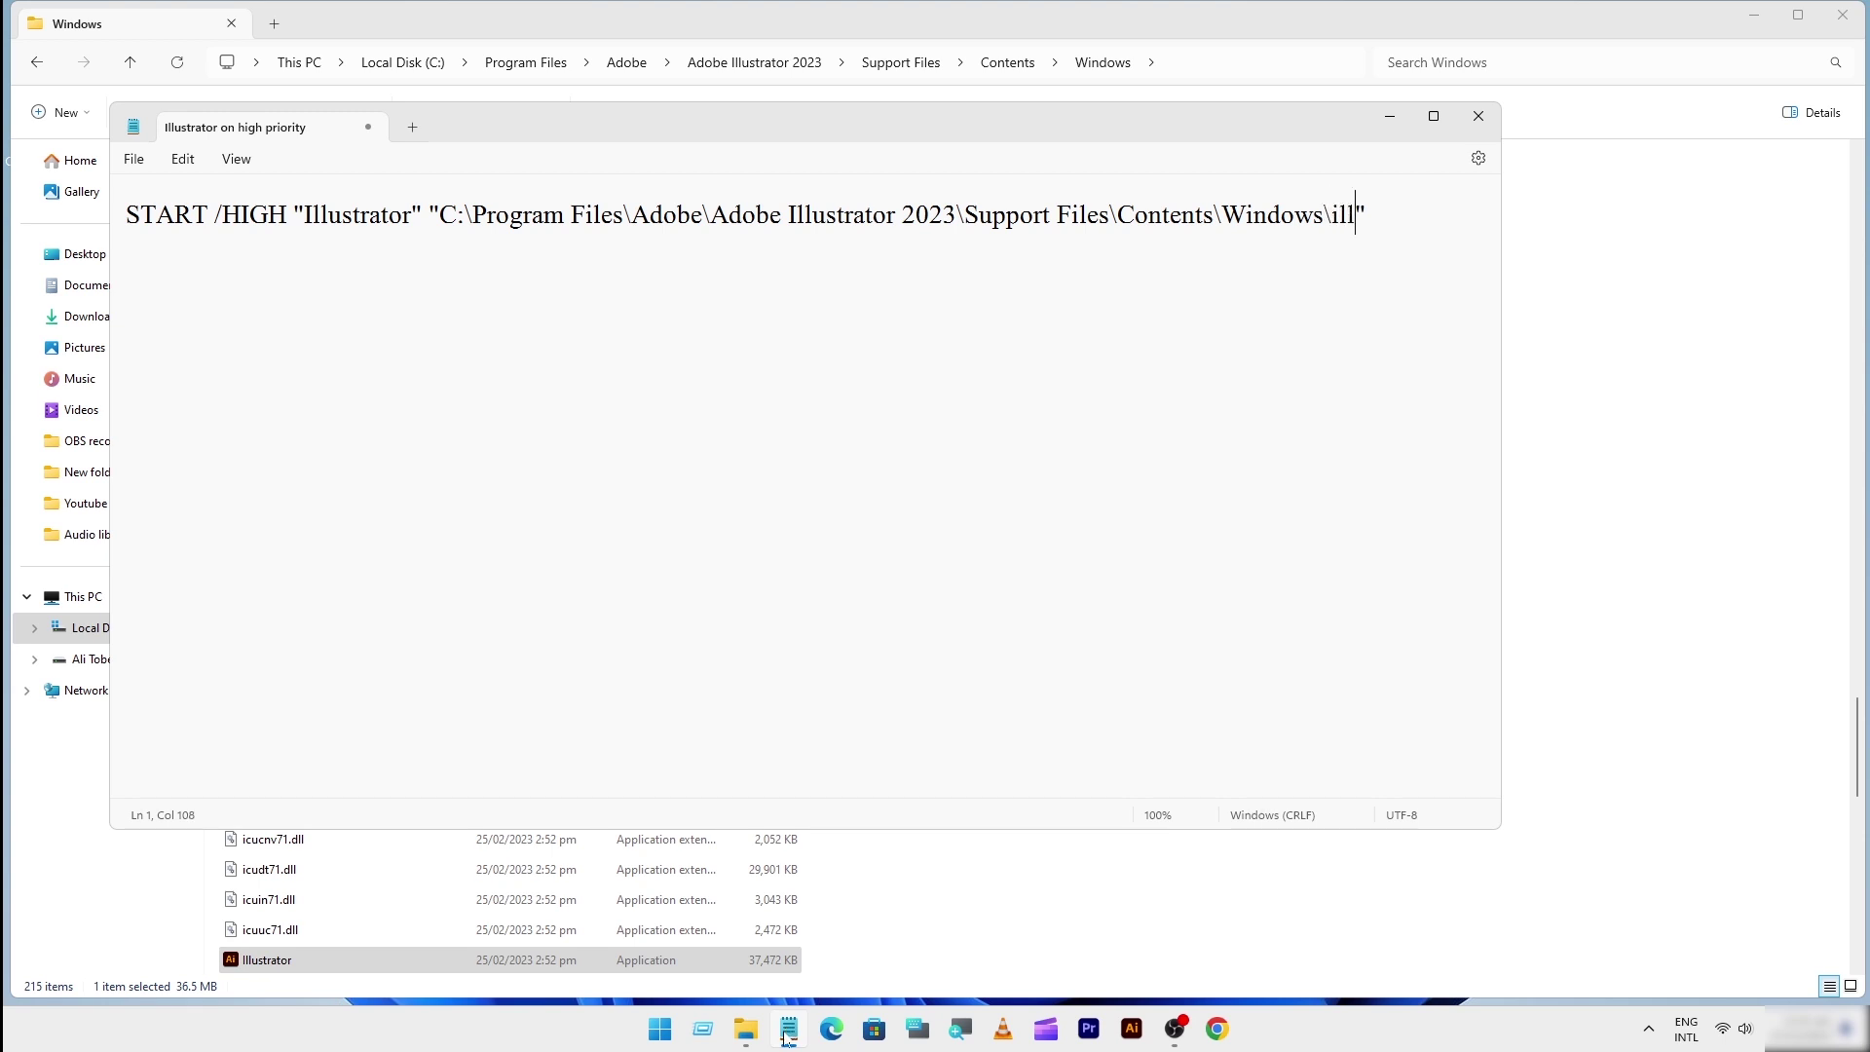
{"action": "type", "text": "\\illustrator.exe"}
Step: Save the document to the desktop as "Illustrator on high priority.bat" with type All files, and close Notepad and File Explorer
{"action": "left_click", "coordinate": [133, 159]}
{"action": "left_click", "coordinate": [161, 326]}
{"action": "left_click", "coordinate": [635, 526]}
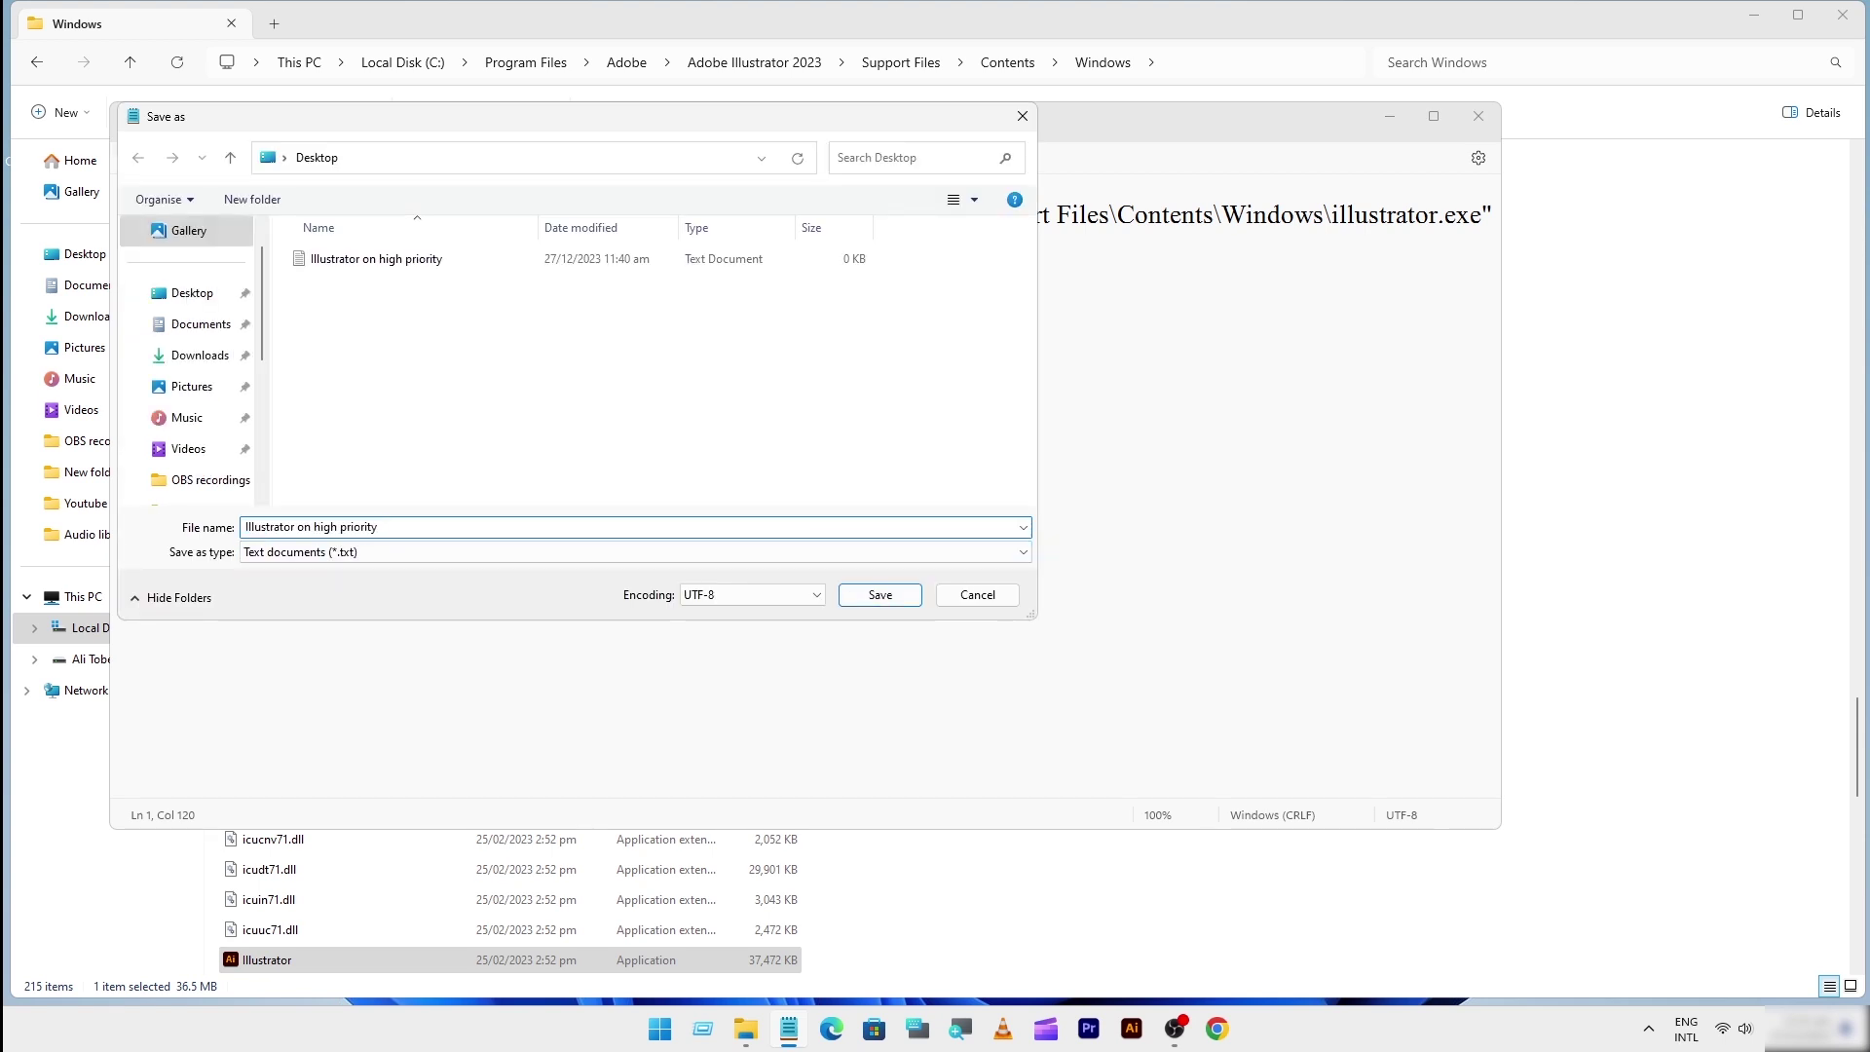
{"action": "type", "text": ".bat"}
{"action": "left_click", "coordinate": [429, 552]}
{"action": "left_click", "coordinate": [401, 585]}
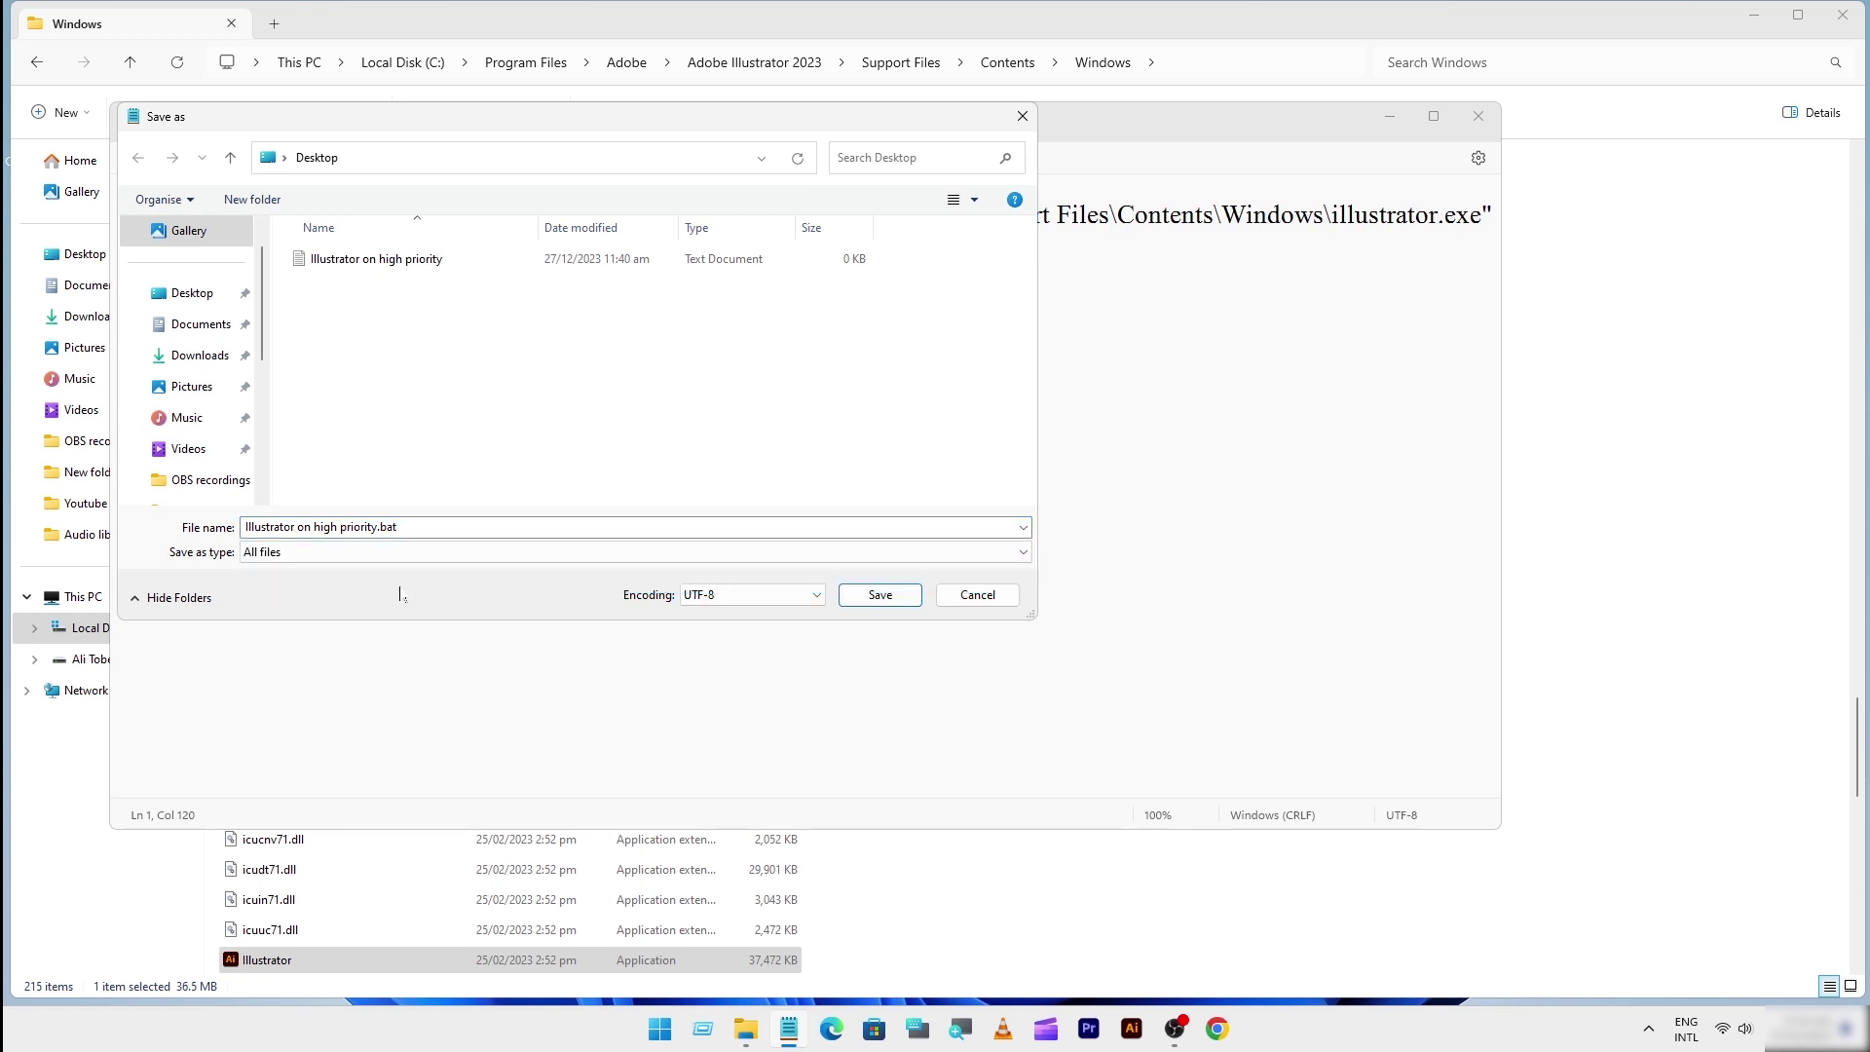
{"action": "left_click", "coordinate": [877, 596]}
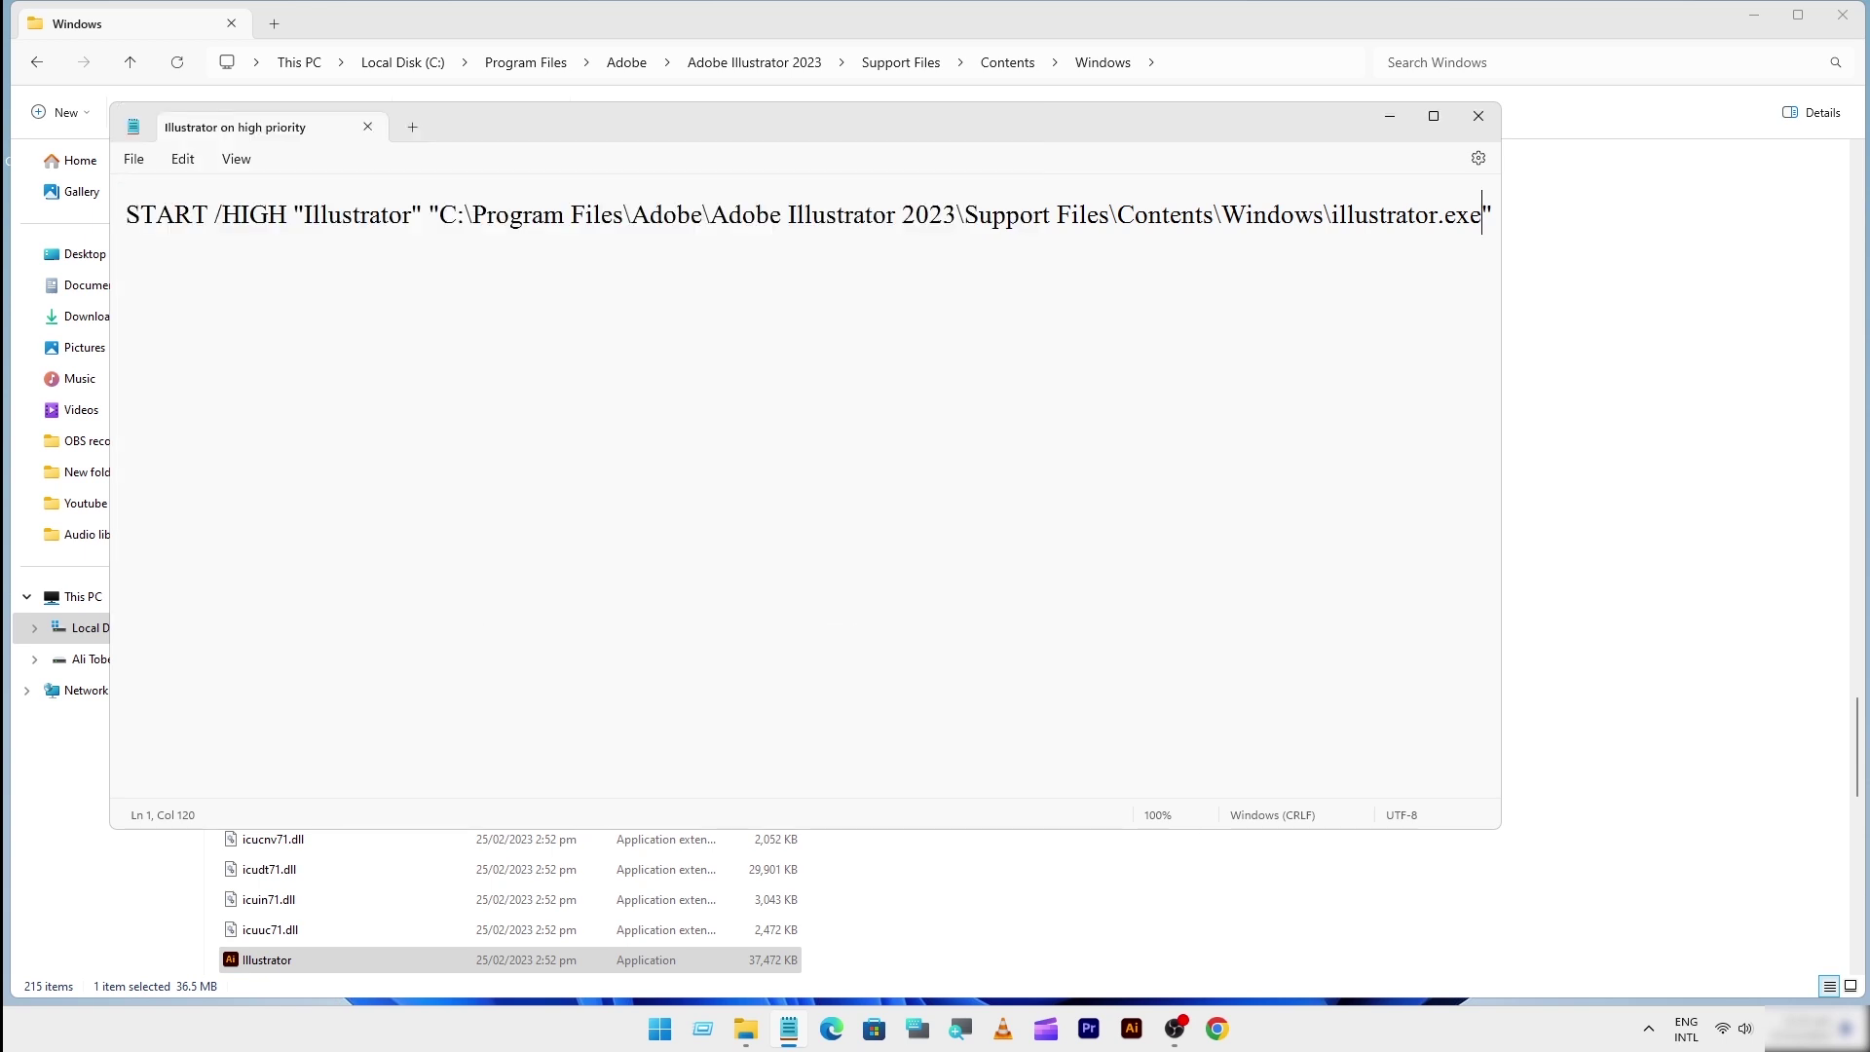
{"action": "left_click", "coordinate": [1480, 121]}
{"action": "left_click", "coordinate": [1833, 14]}
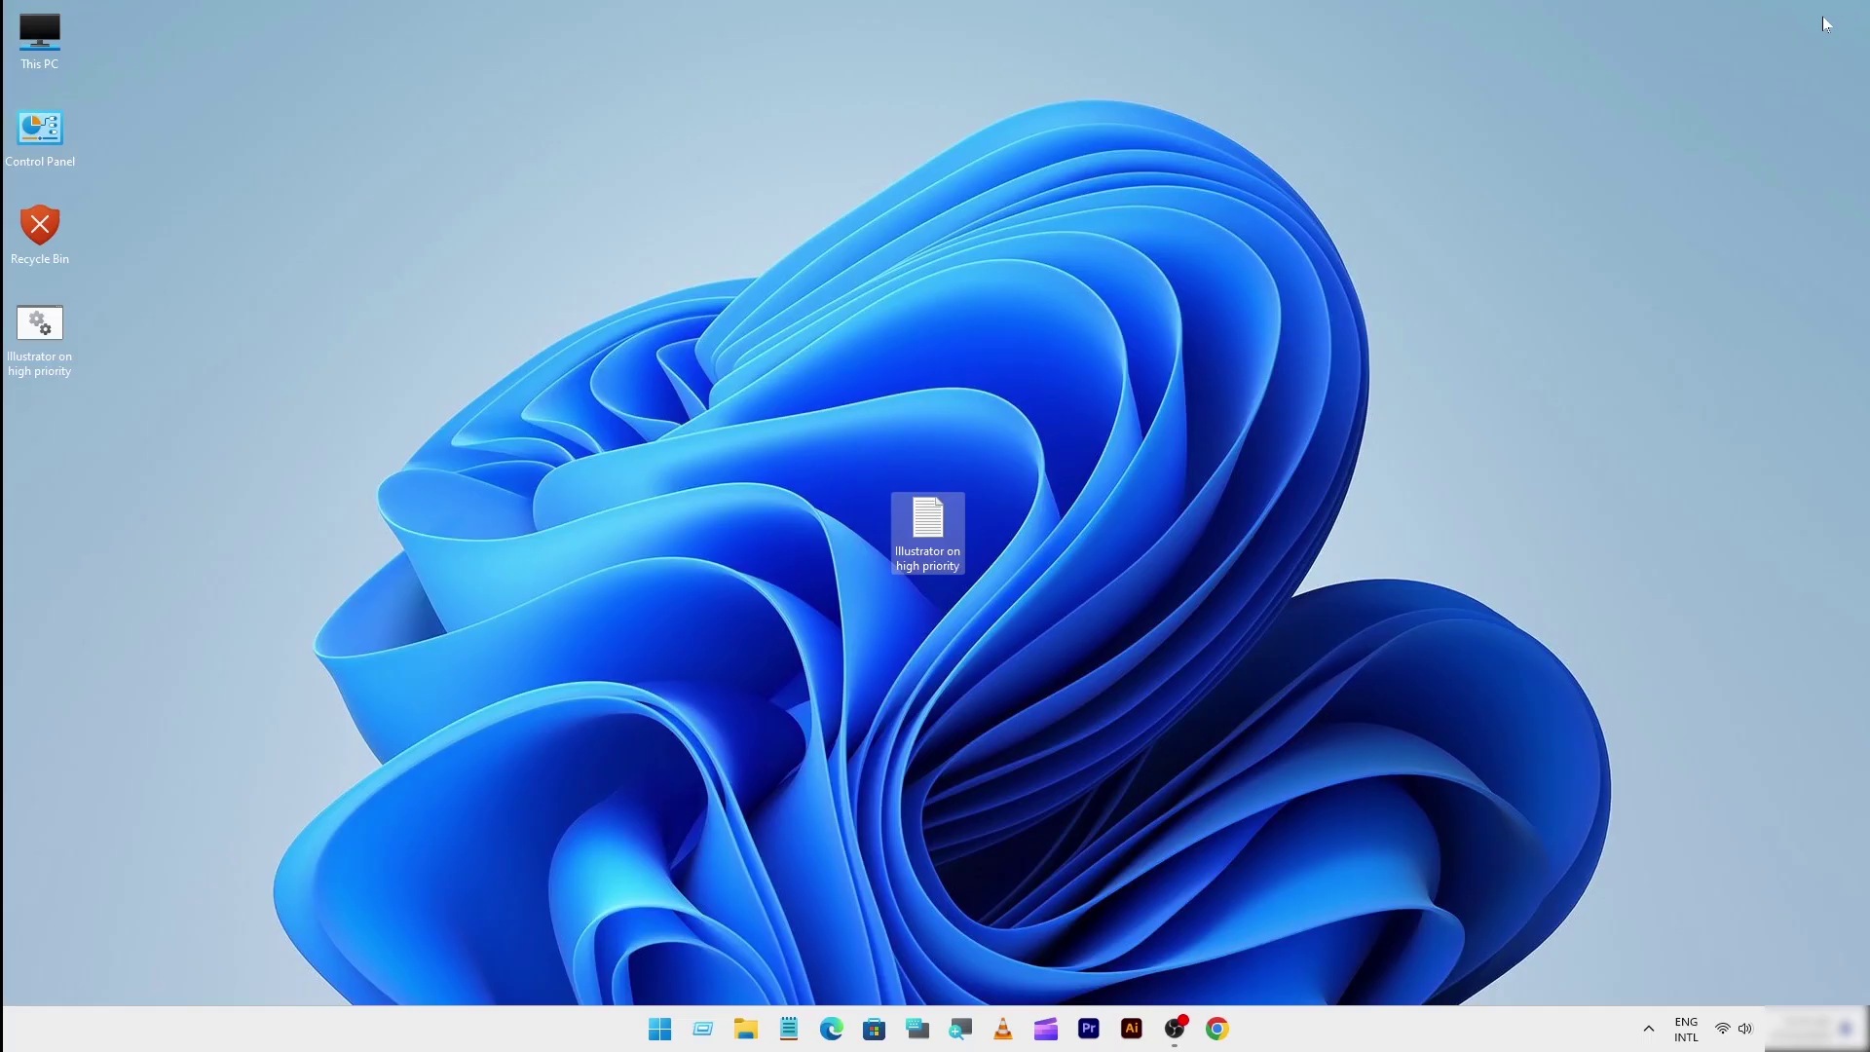
Step: Run the "Illustrator on high priority" batch file from the desktop to launch Illustrator
{"action": "right_click", "coordinate": [668, 329]}
{"action": "left_click", "coordinate": [737, 410]}
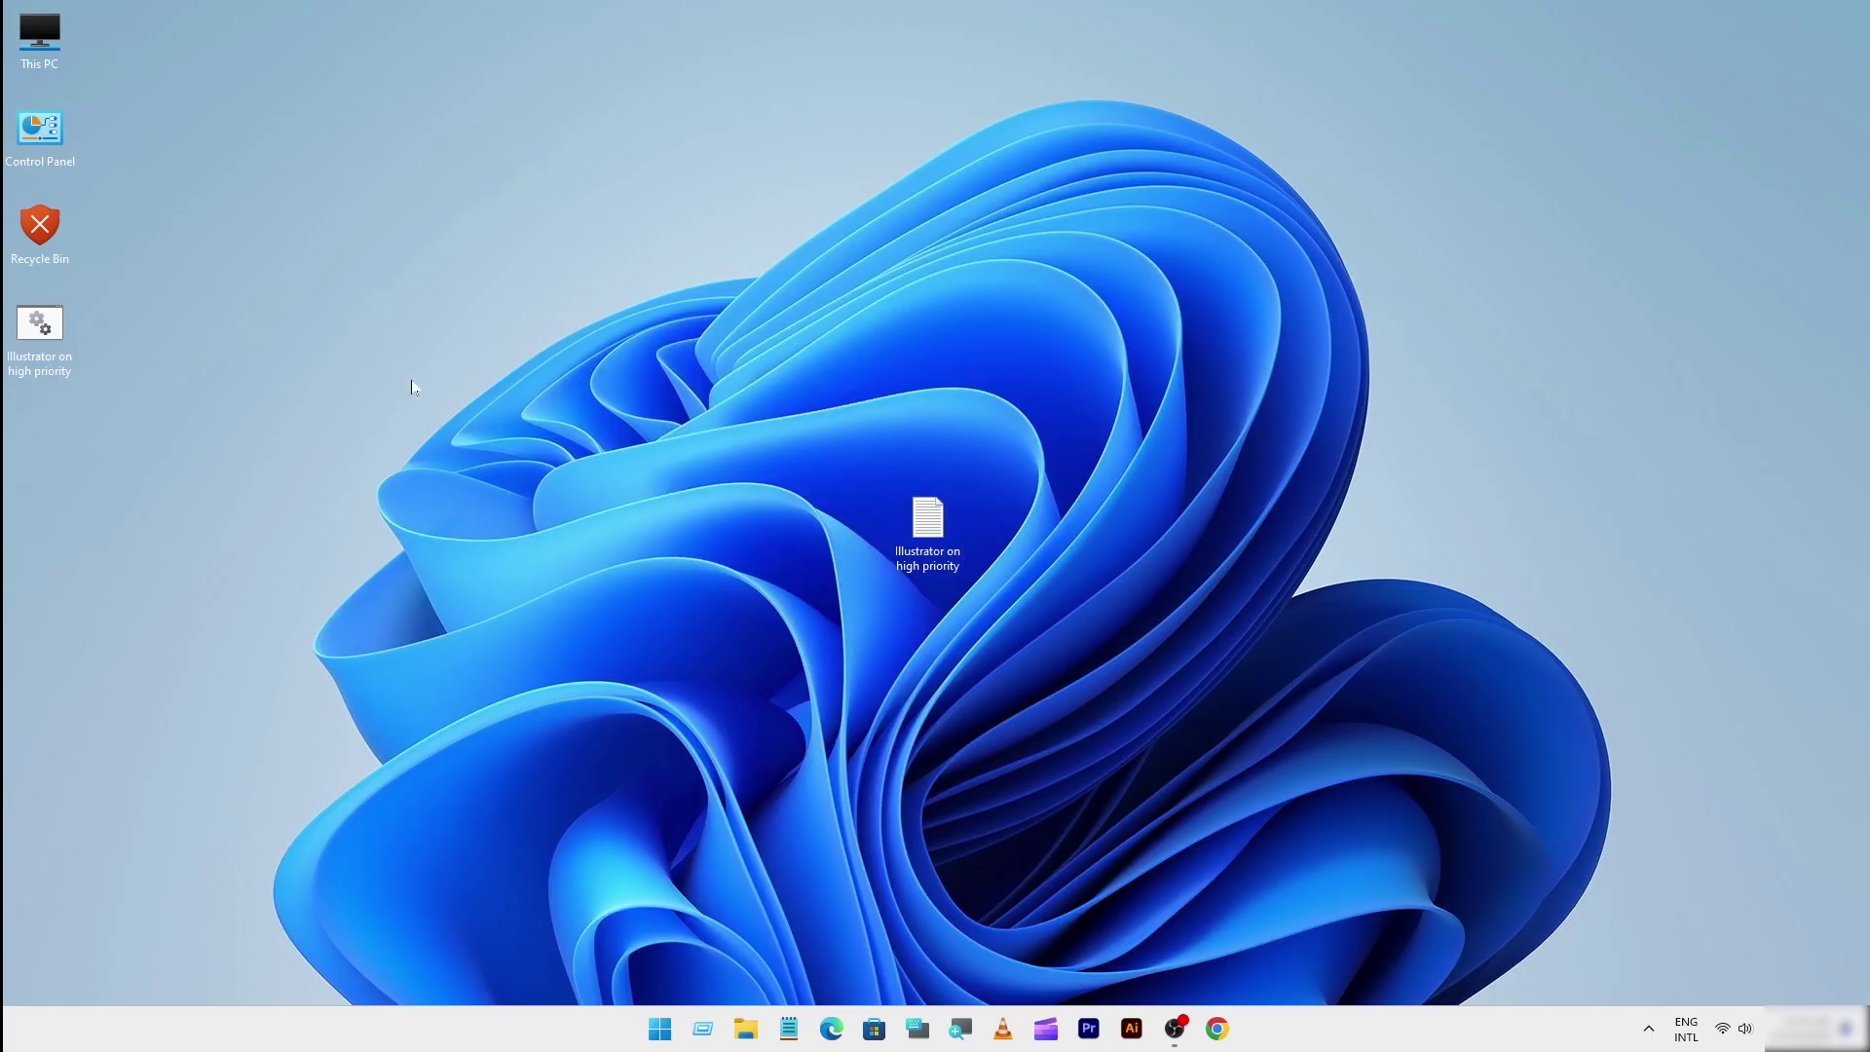
{"action": "right_click", "coordinate": [29, 332]}
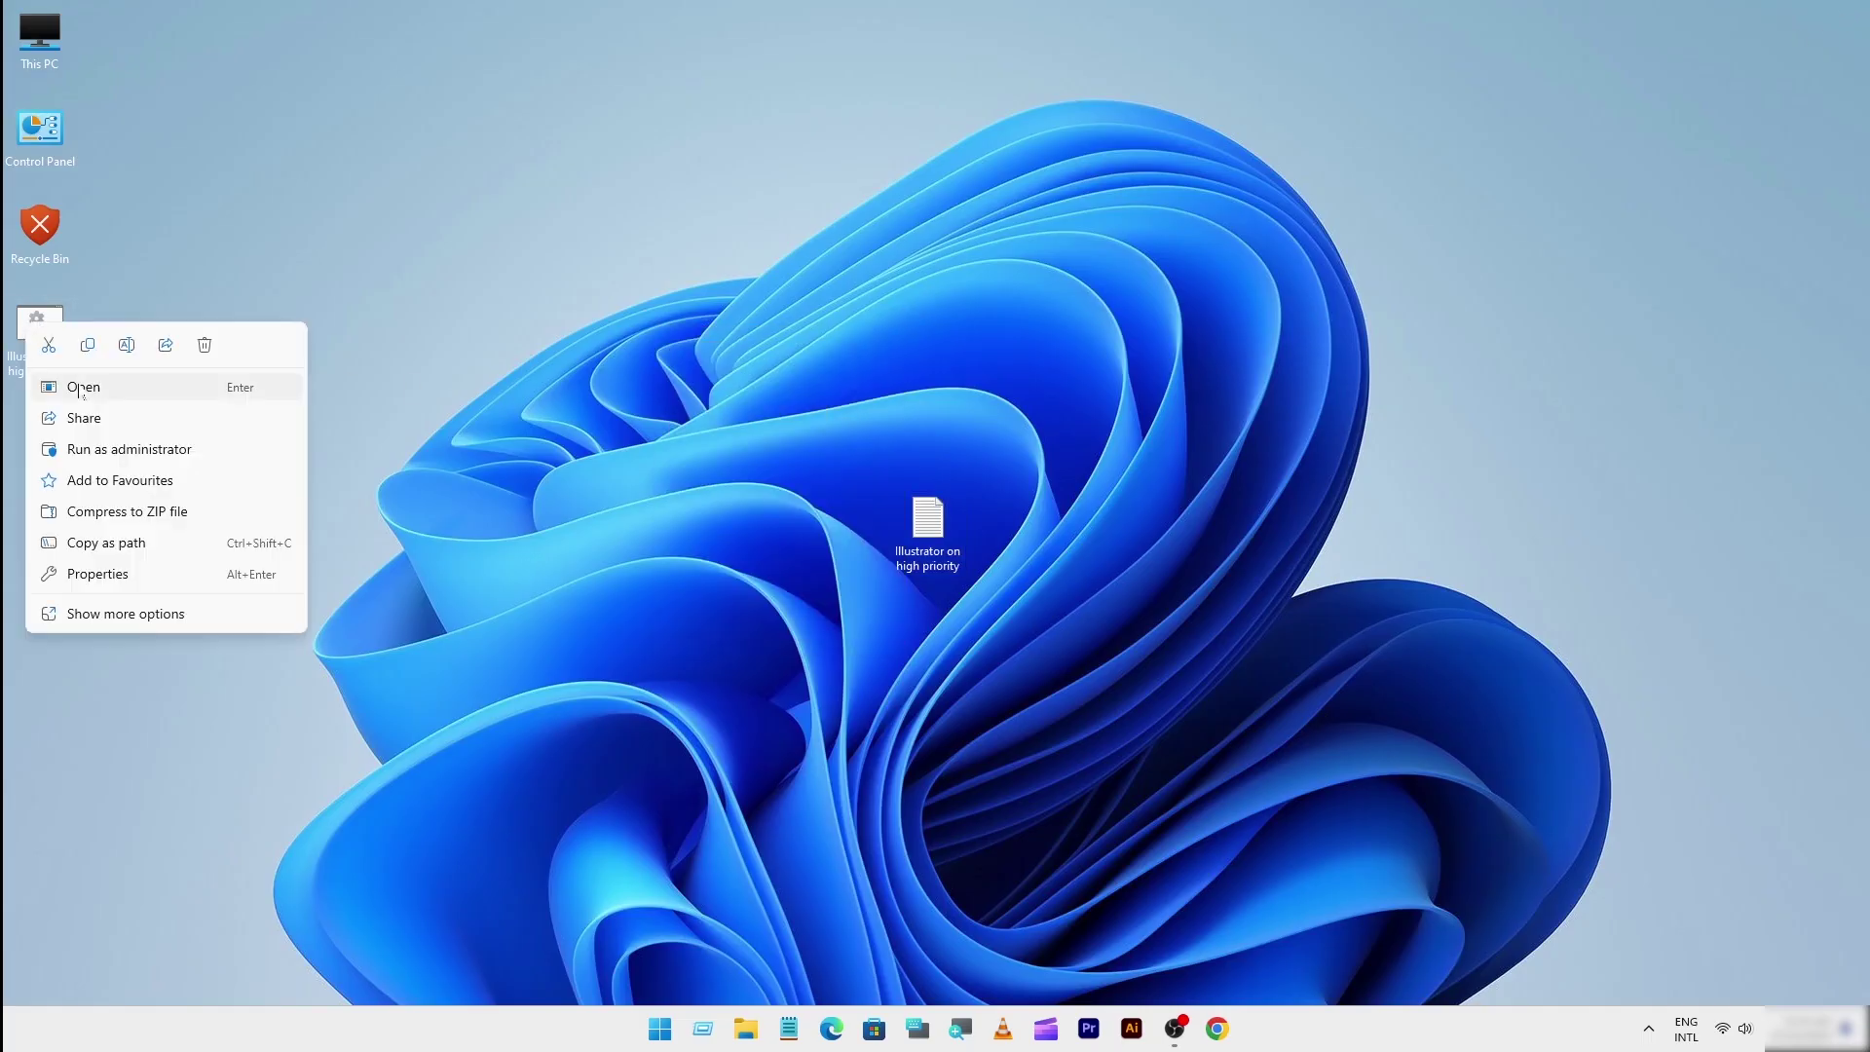
{"action": "left_click", "coordinate": [82, 387]}
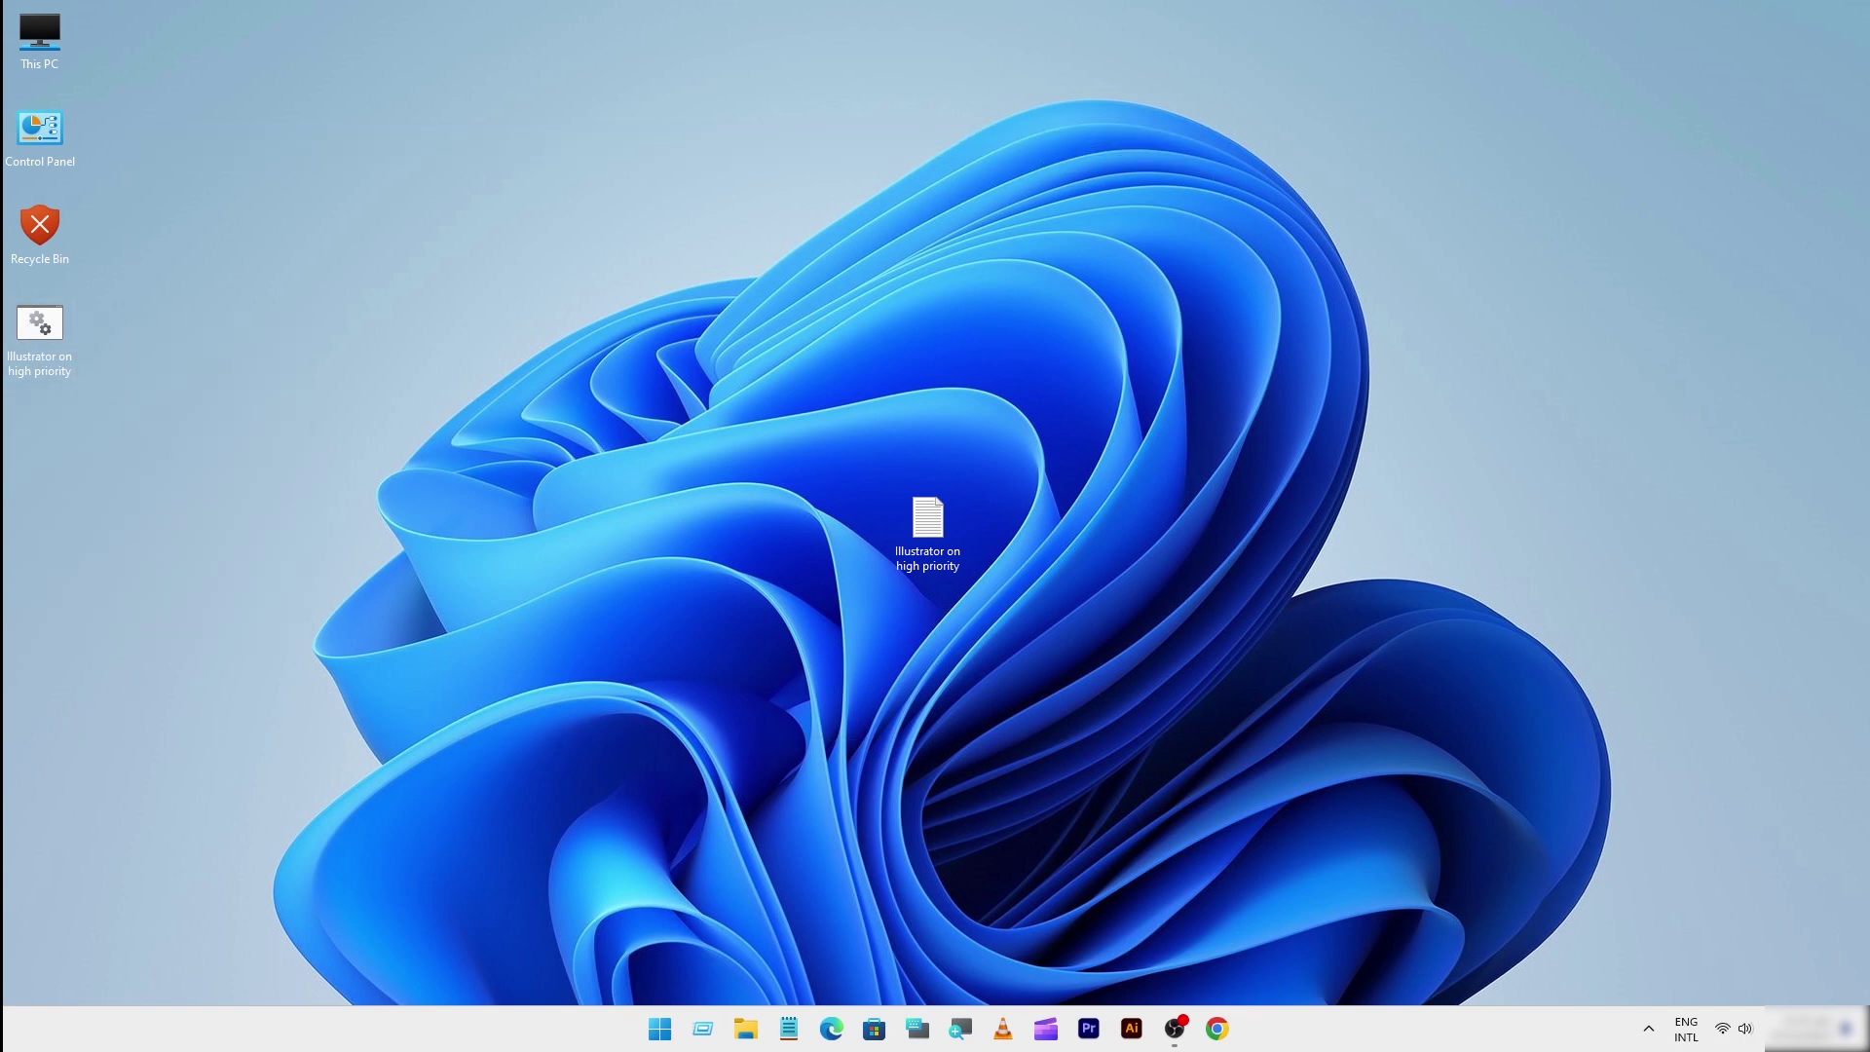